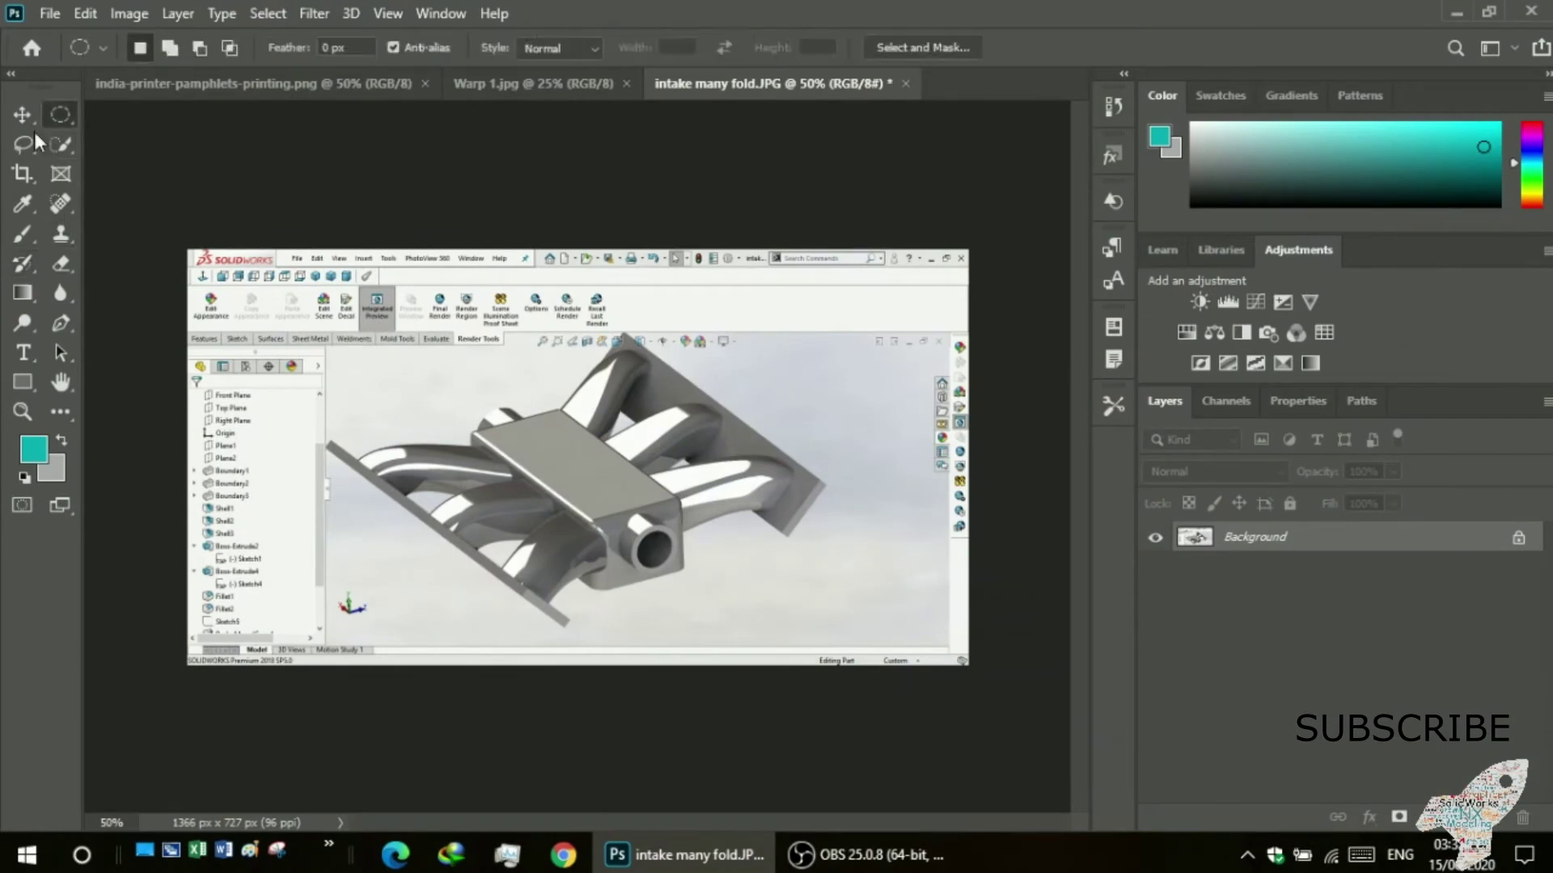
# - Bring up the india-printer-pamphlets document with the Quick Selection tool ready
pyautogui.click(19, 118)
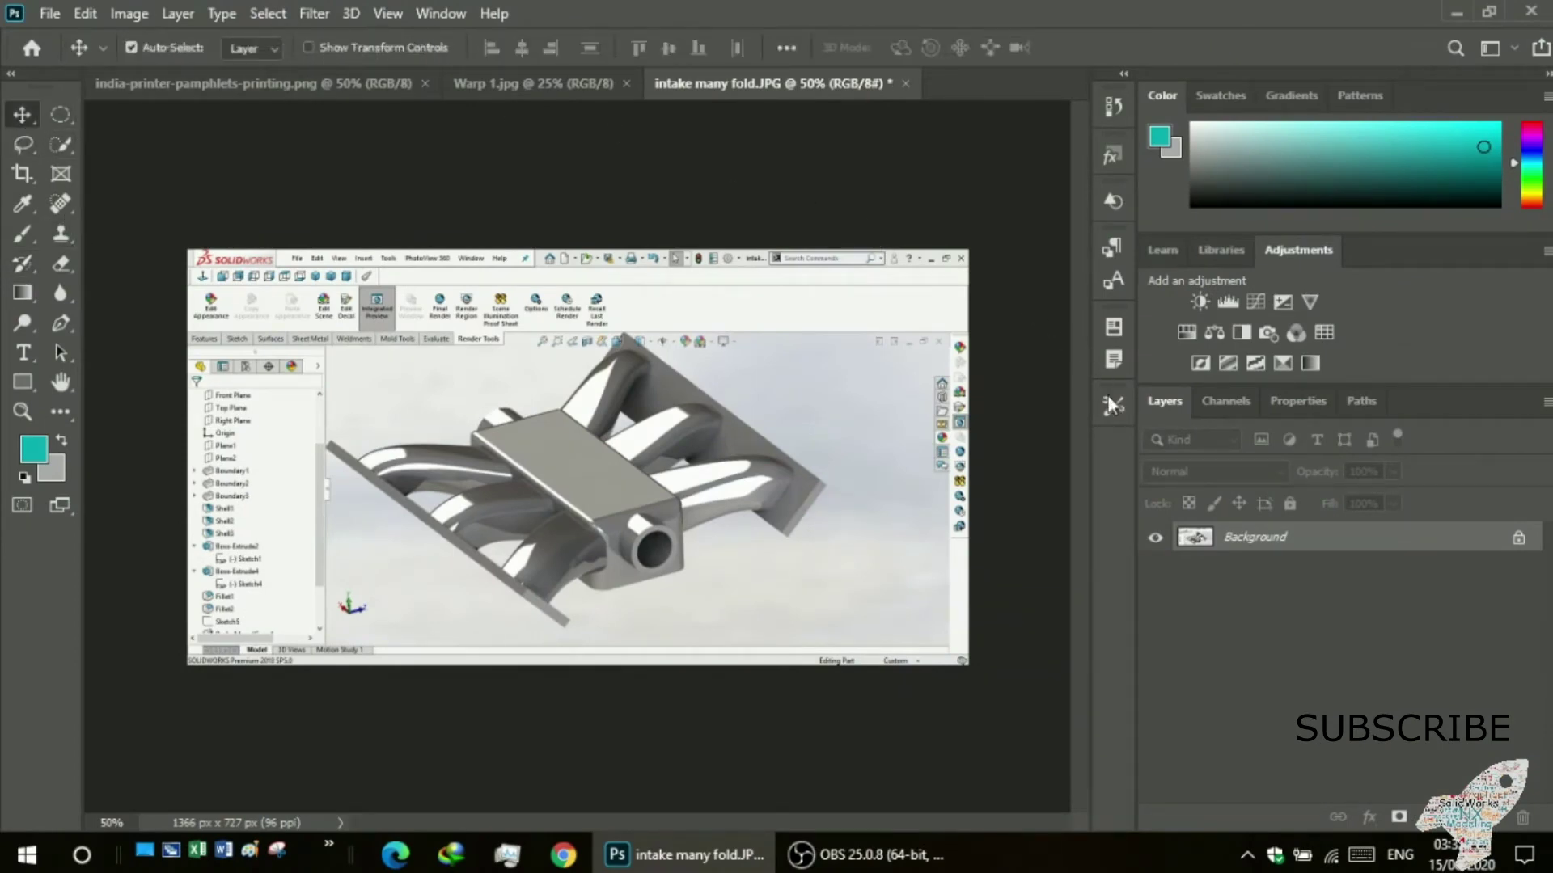
pyautogui.click(503, 81)
pyautogui.click(359, 82)
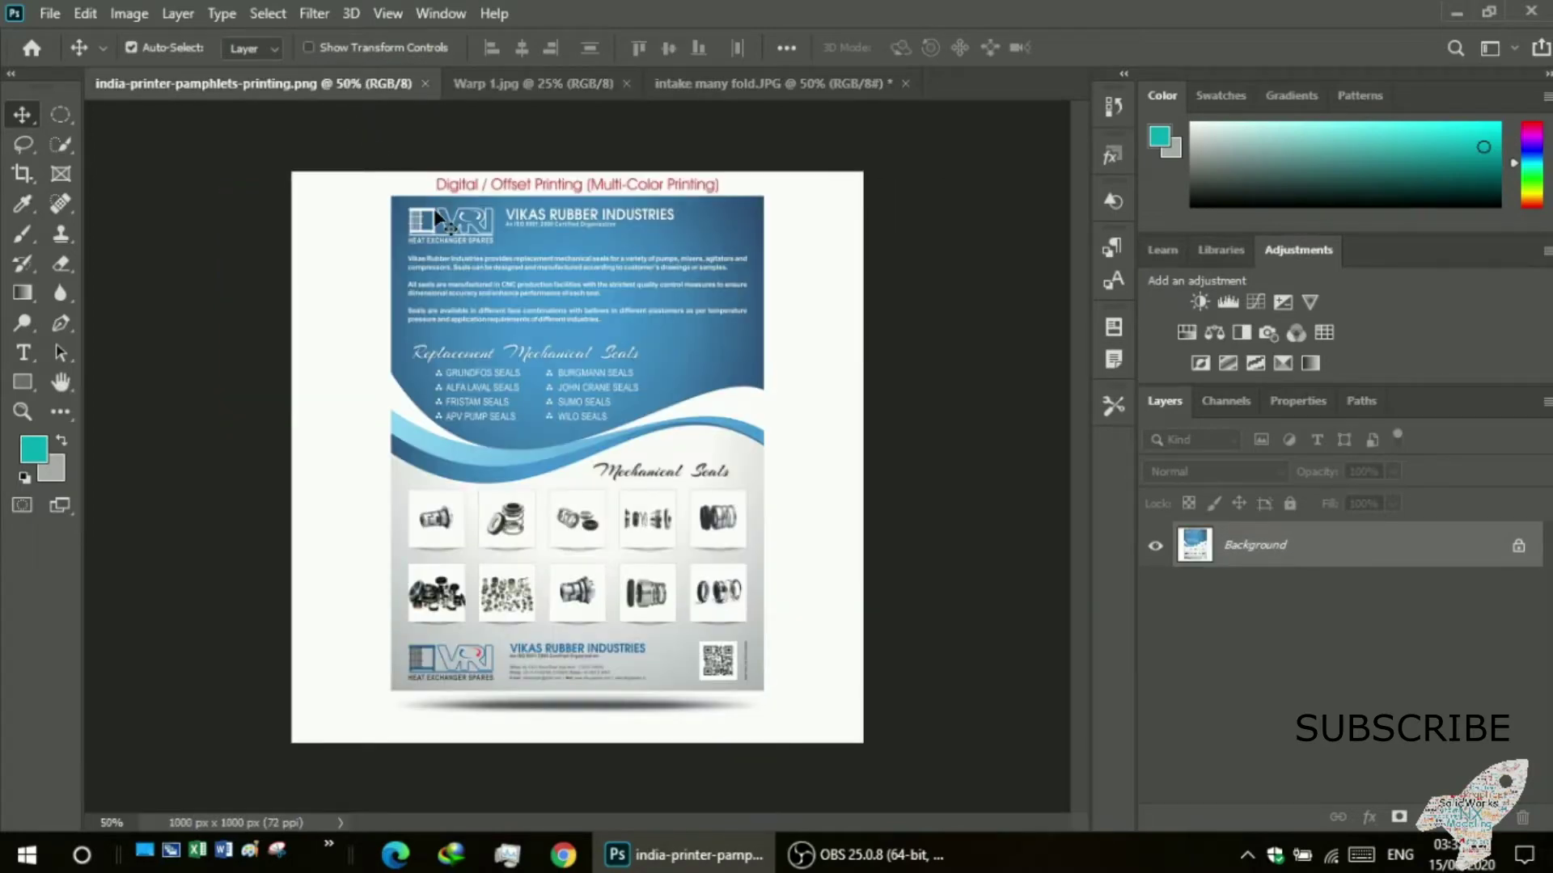
pyautogui.click(60, 146)
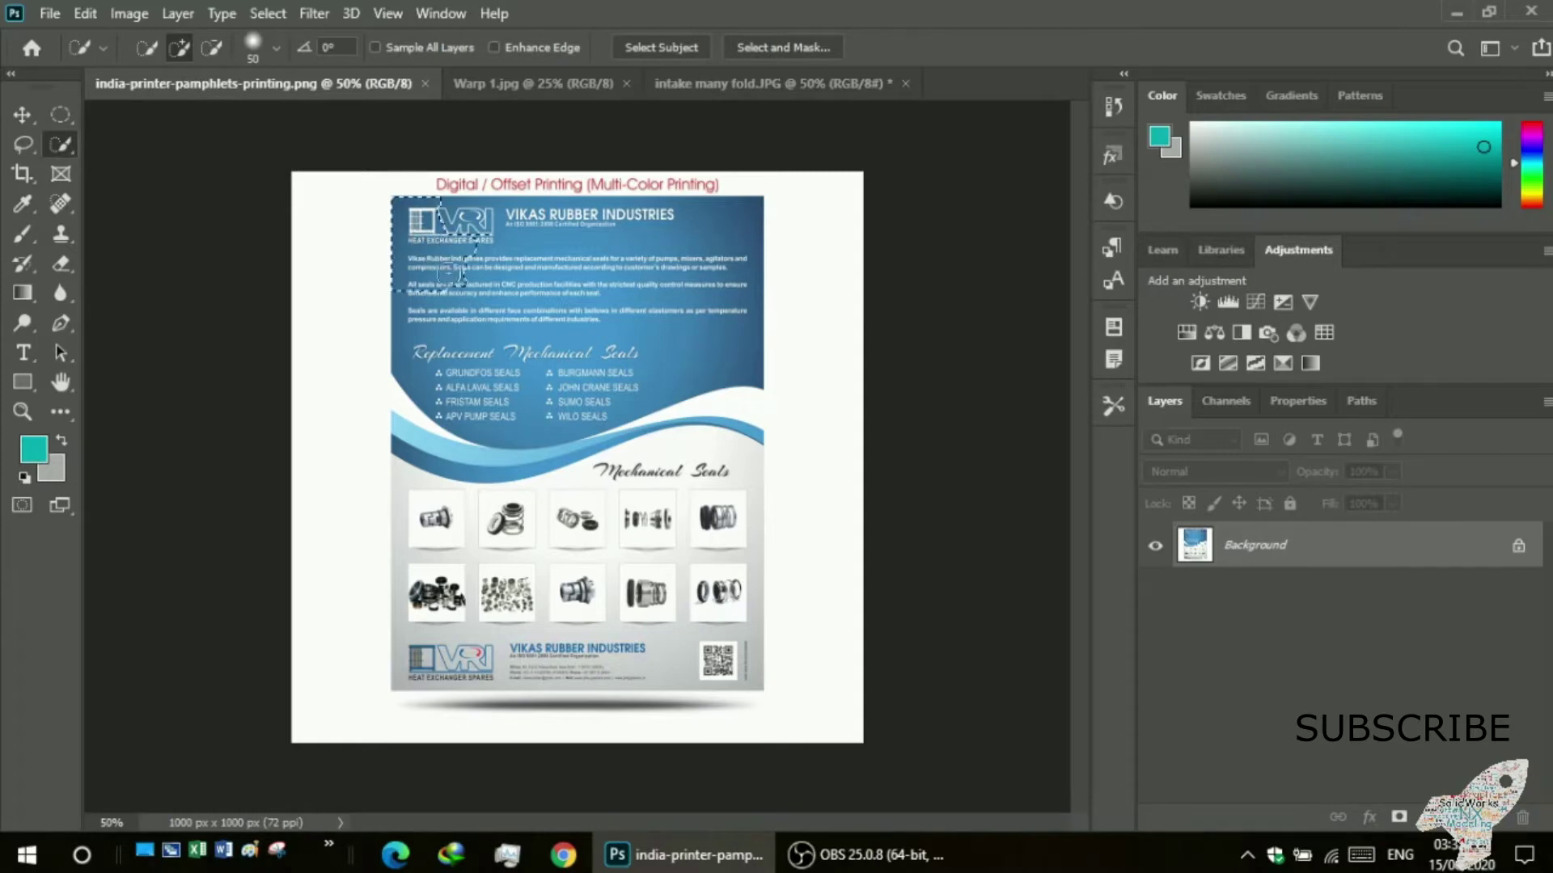
# - Paint a quick selection over the flyer, zoom in, and add the blue panel's top
pyautogui.moveTo(563, 468)
pyautogui.mouseDown()
pyautogui.moveTo(717, 649)
pyautogui.moveTo(638, 667)
pyautogui.moveTo(437, 633)
pyautogui.mouseUp()
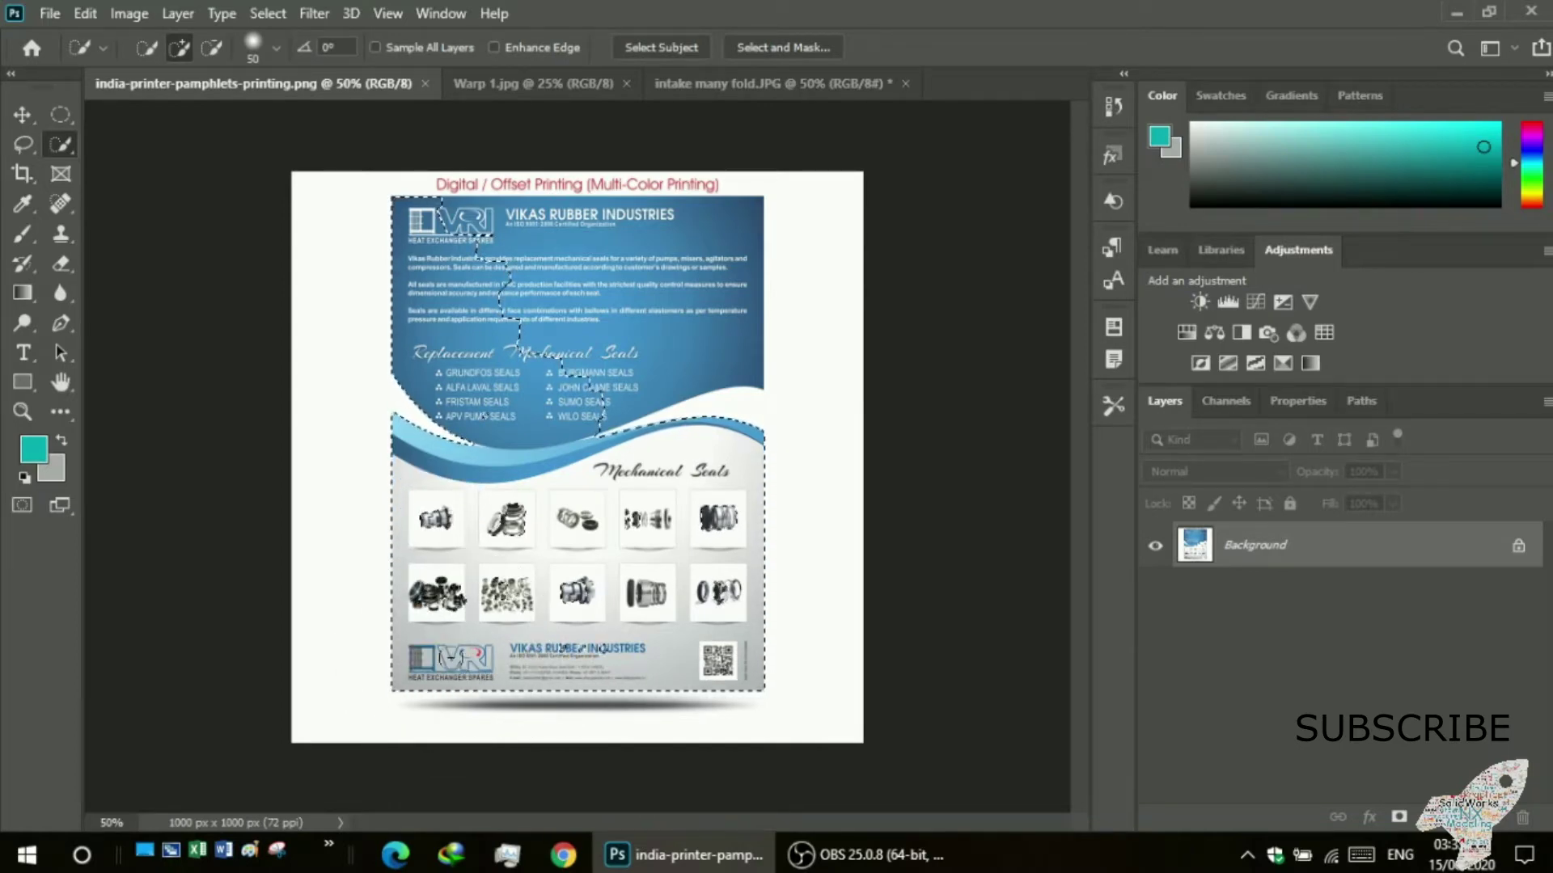
pyautogui.press('z')
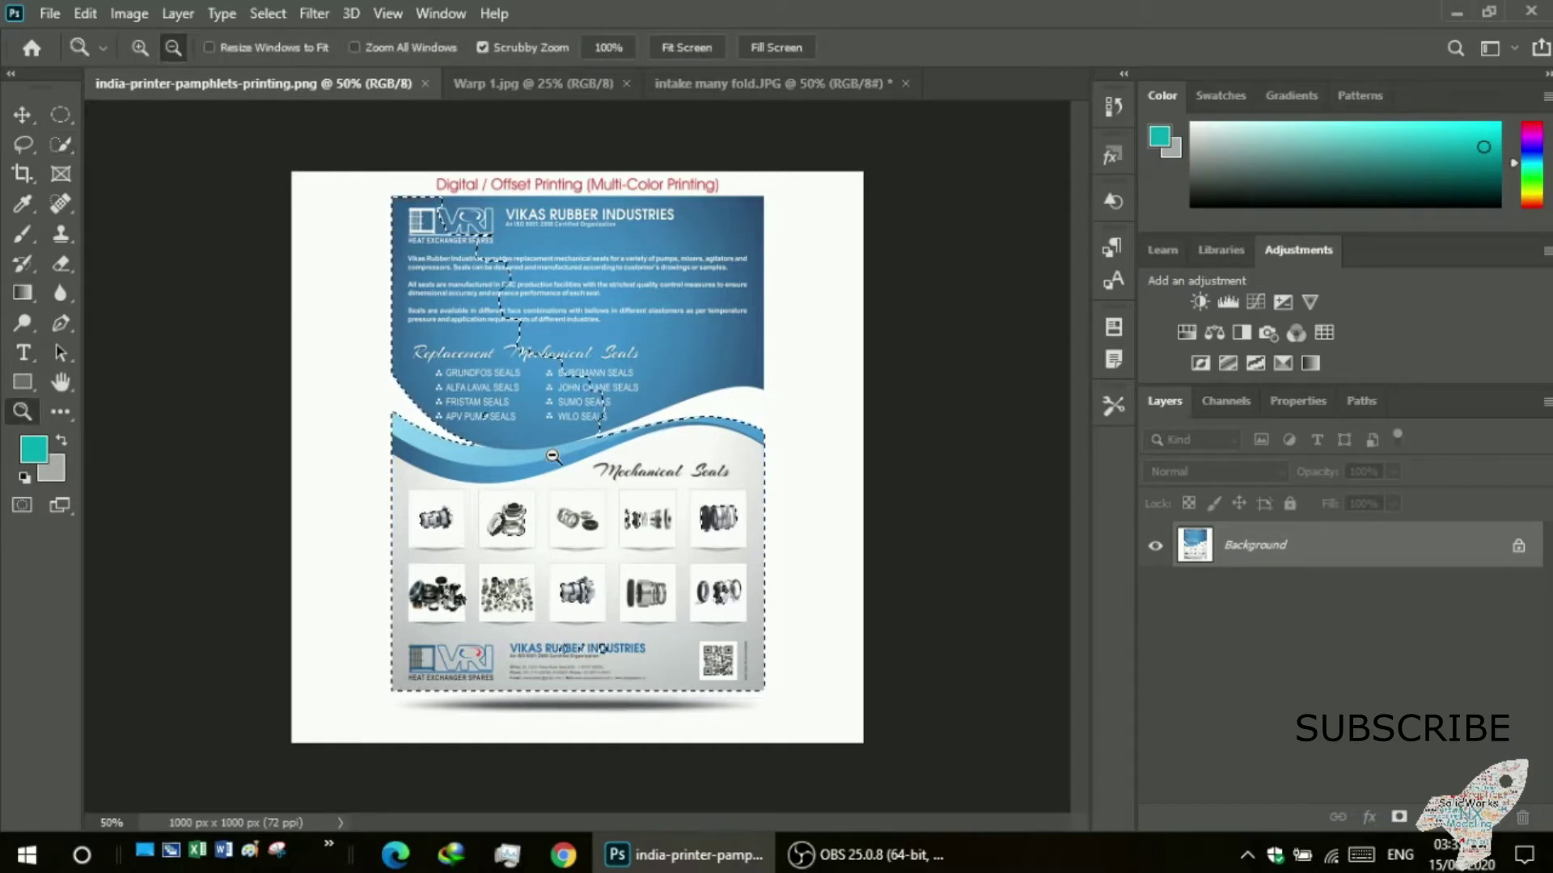
pyautogui.moveTo(552, 456); pyautogui.dragTo(680, 454)
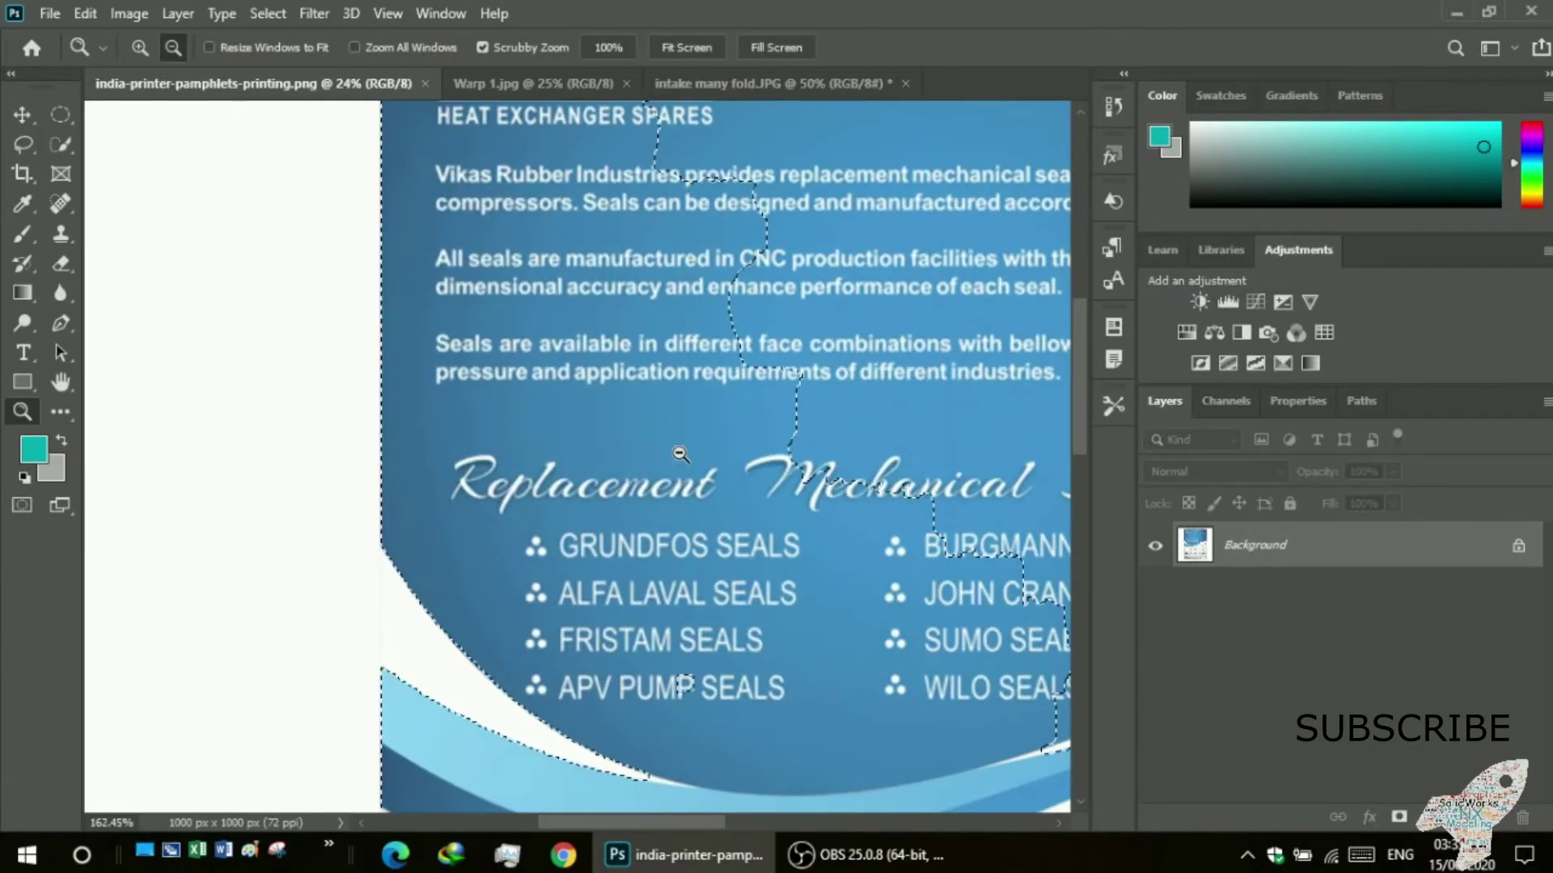
pyautogui.scroll(-2, 617, 398)
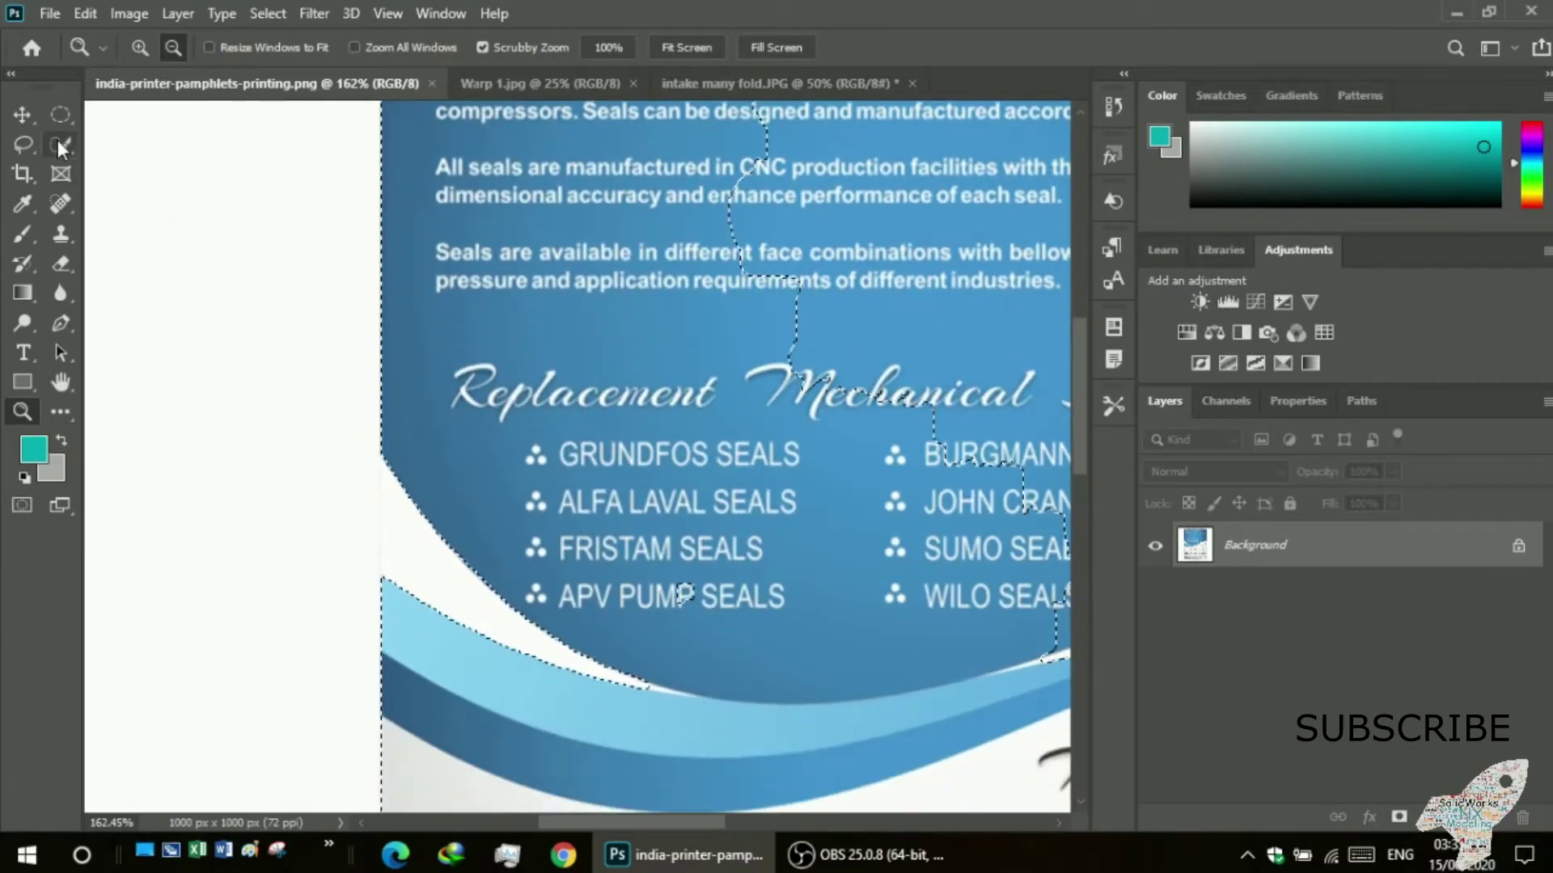
pyautogui.click(59, 146)
pyautogui.scroll(2, 813, 487)
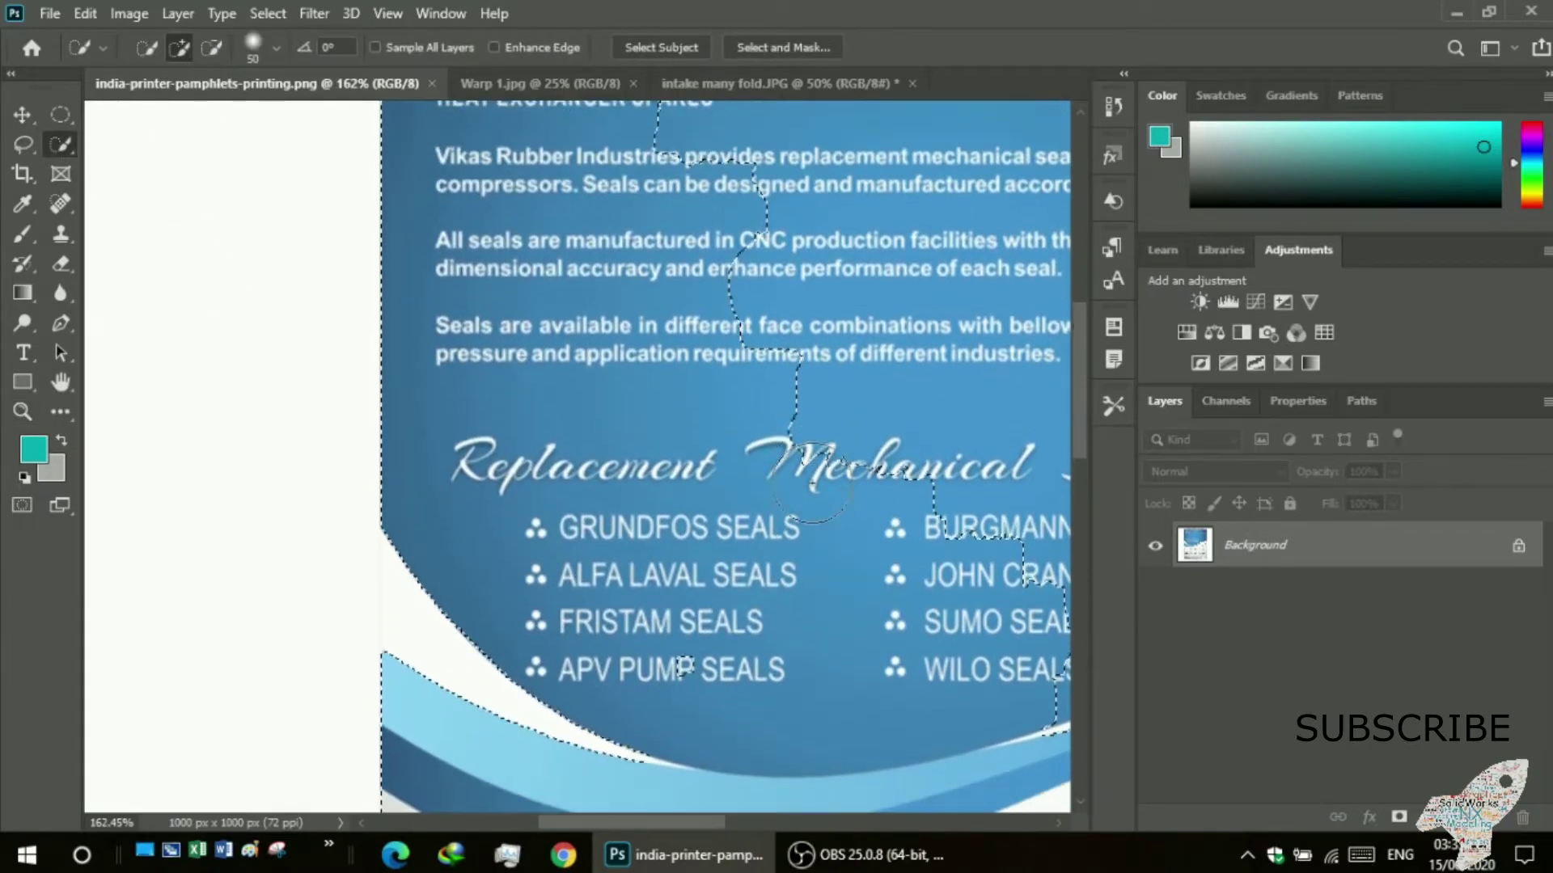
pyautogui.scroll(4, 693, 291)
pyautogui.click(693, 291)
pyautogui.scroll(1, 695, 283)
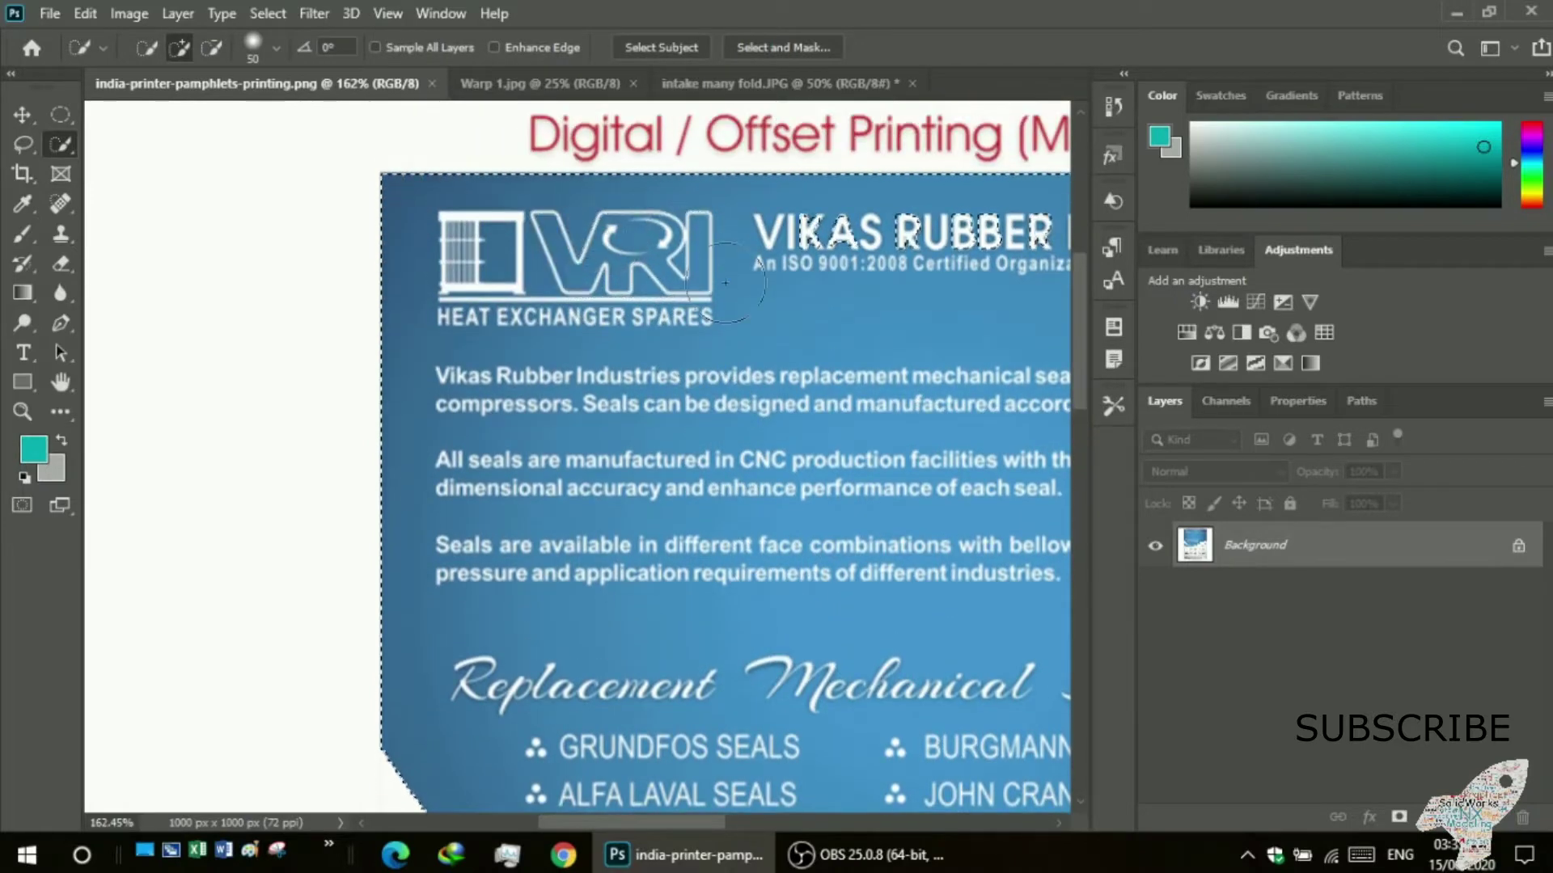
pyautogui.moveTo(594, 824); pyautogui.dragTo(702, 822)
# - Trim the selection along the white wave at the flyer's edge
pyautogui.scroll(-2, 699, 768)
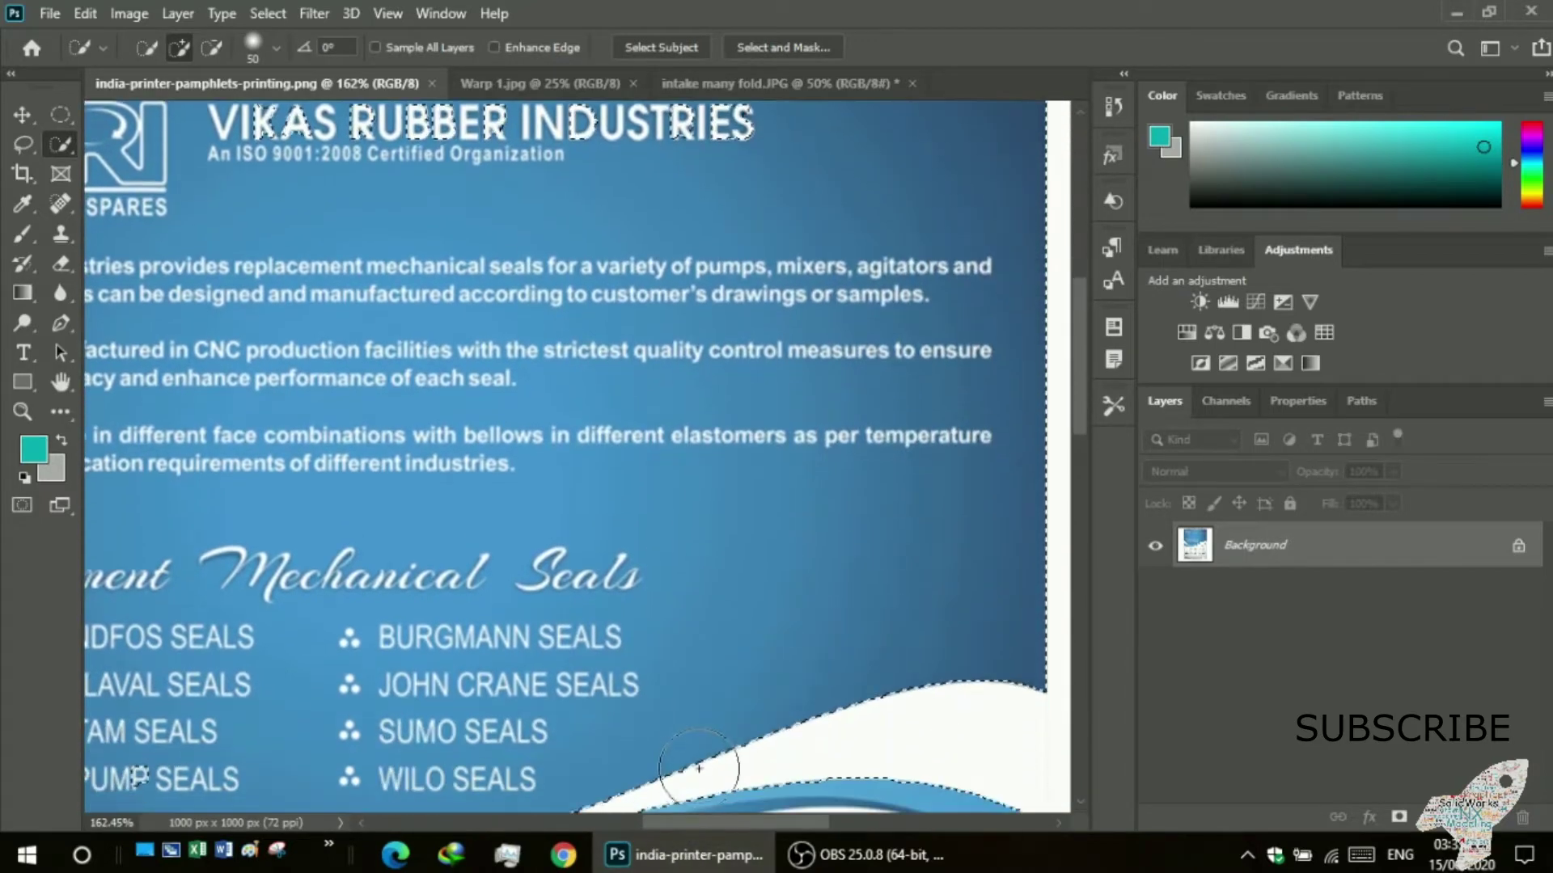
pyautogui.scroll(-2, 700, 769)
pyautogui.scroll(-1, 693, 738)
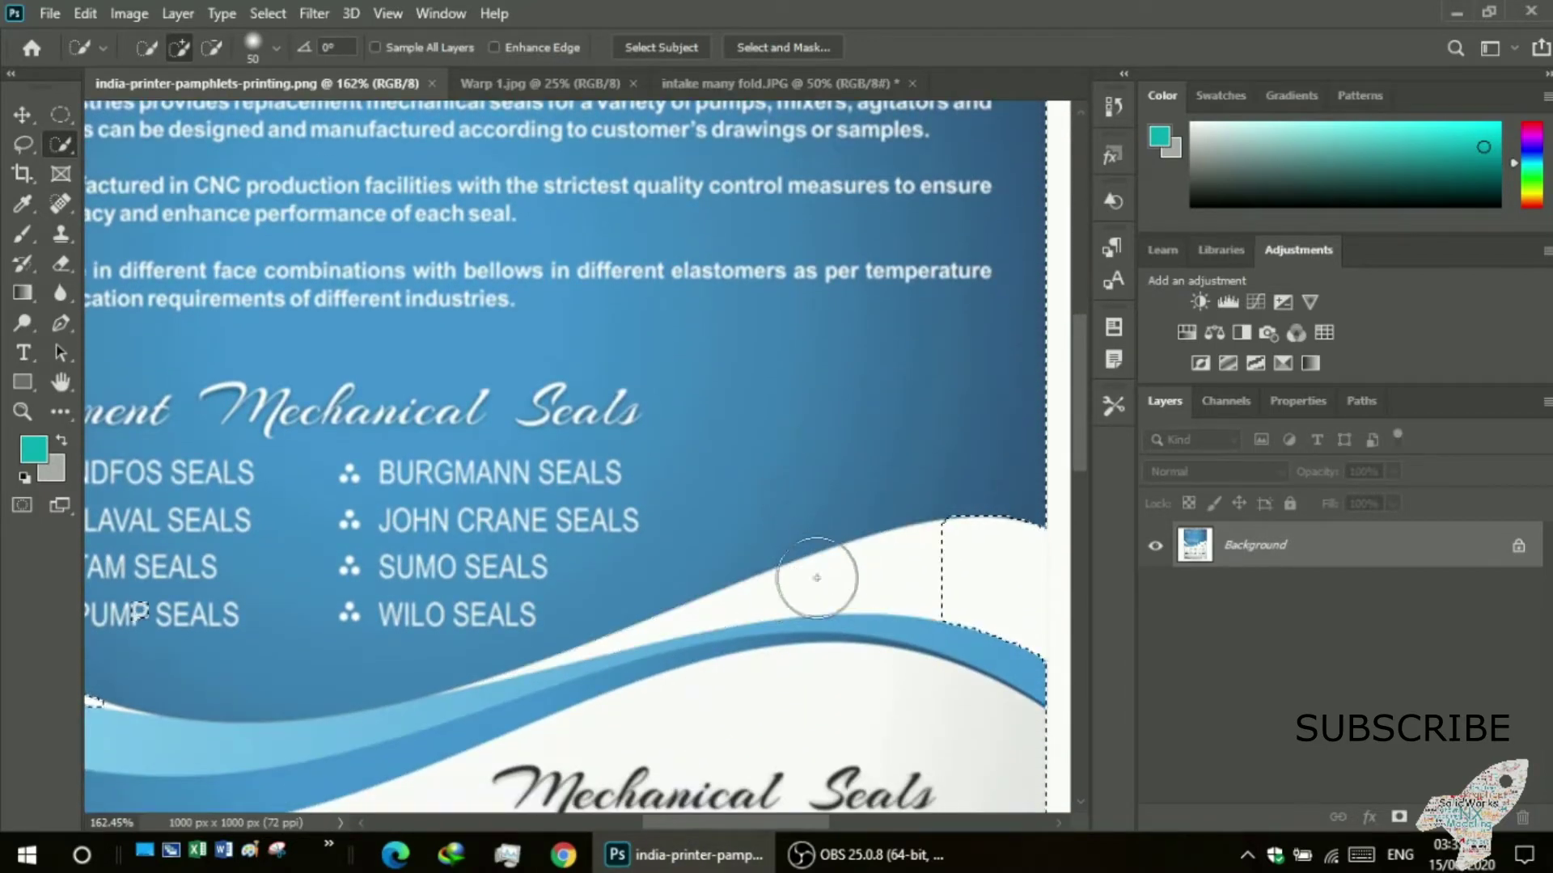
pyautogui.keyDown('alt'); pyautogui.click(927, 555); pyautogui.keyUp('alt')
pyautogui.moveTo(927, 555); pyautogui.dragTo(985, 675)
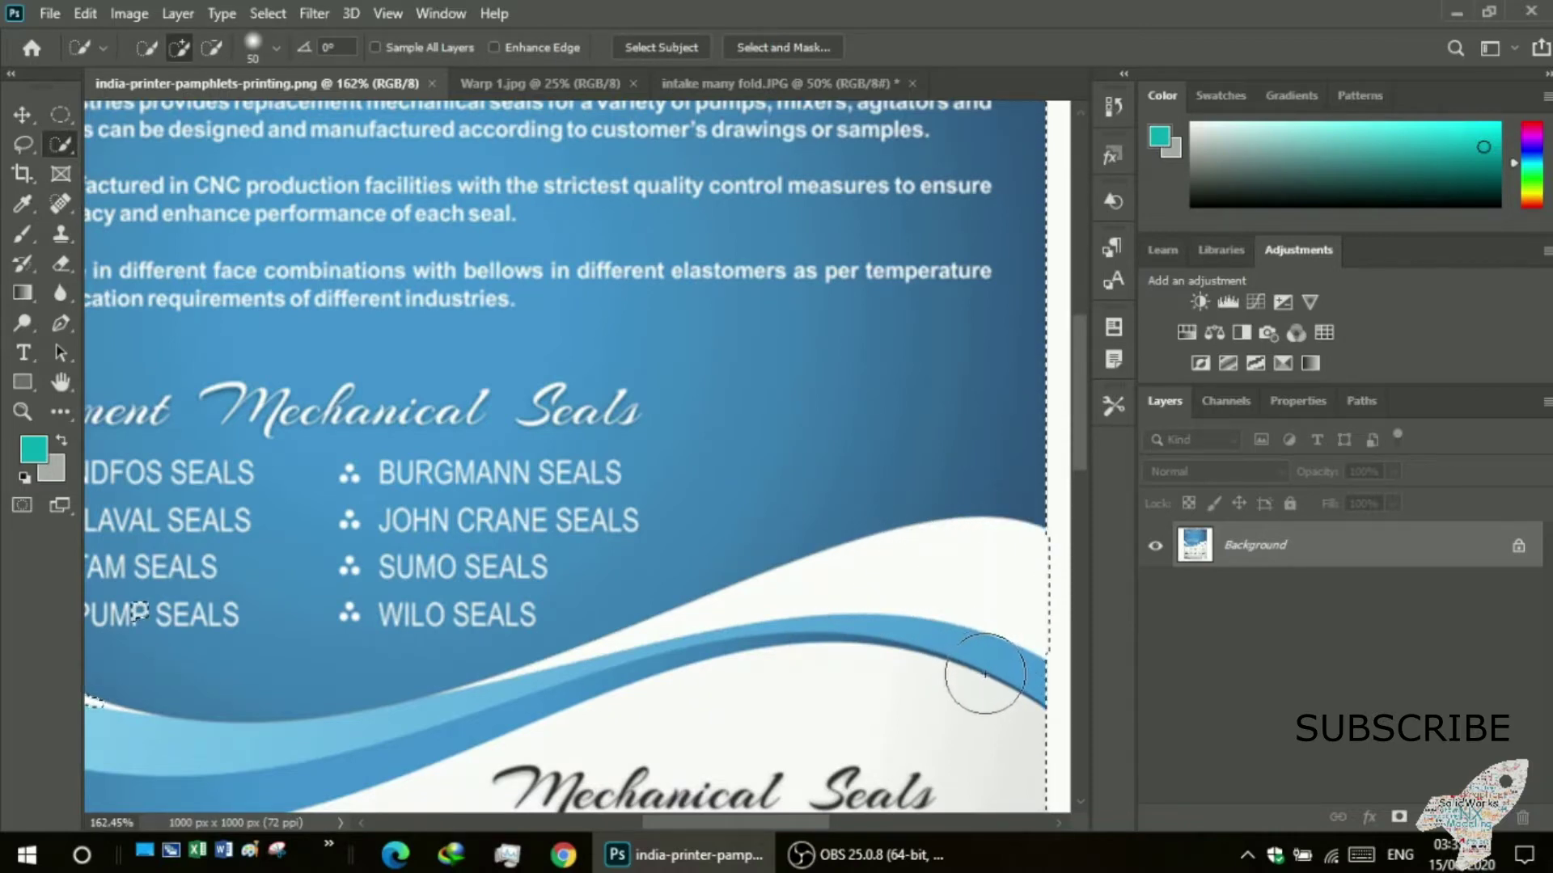
pyautogui.moveTo(764, 816); pyautogui.dragTo(643, 821)
pyautogui.scroll(-1, 618, 711)
pyautogui.moveTo(594, 610)
pyautogui.mouseDown()
pyautogui.moveTo(523, 416)
pyautogui.moveTo(507, 457)
pyautogui.mouseUp()
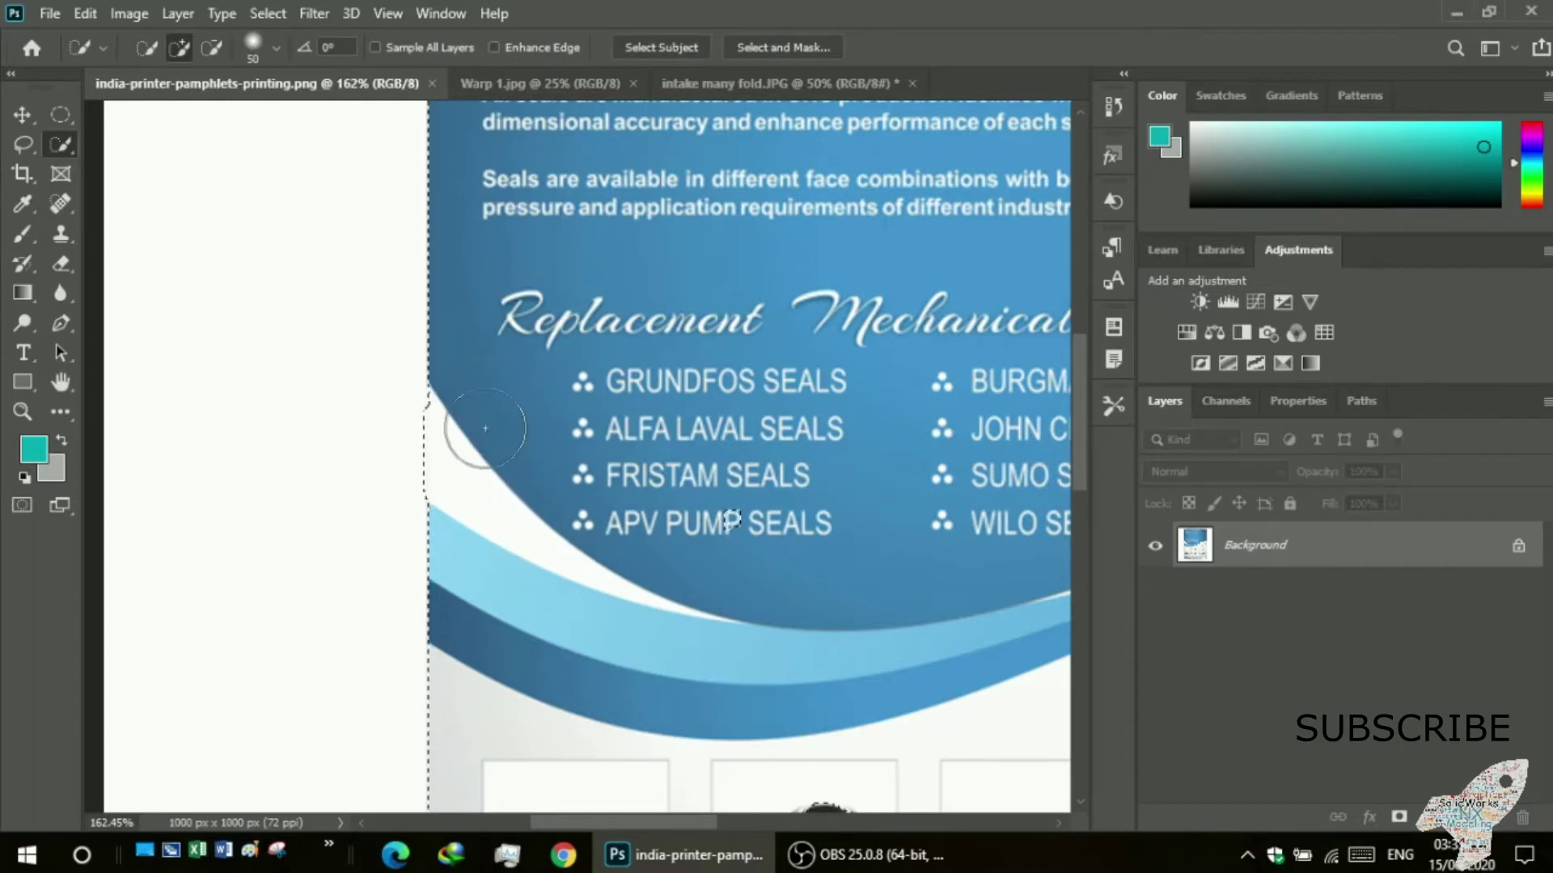
# - Extend the selection along the flyer's bottom, then zoom out to the whole flyer
pyautogui.scroll(-1, 485, 461)
pyautogui.scroll(-5, 489, 448)
pyautogui.scroll(-4, 501, 465)
pyautogui.scroll(-7, 503, 478)
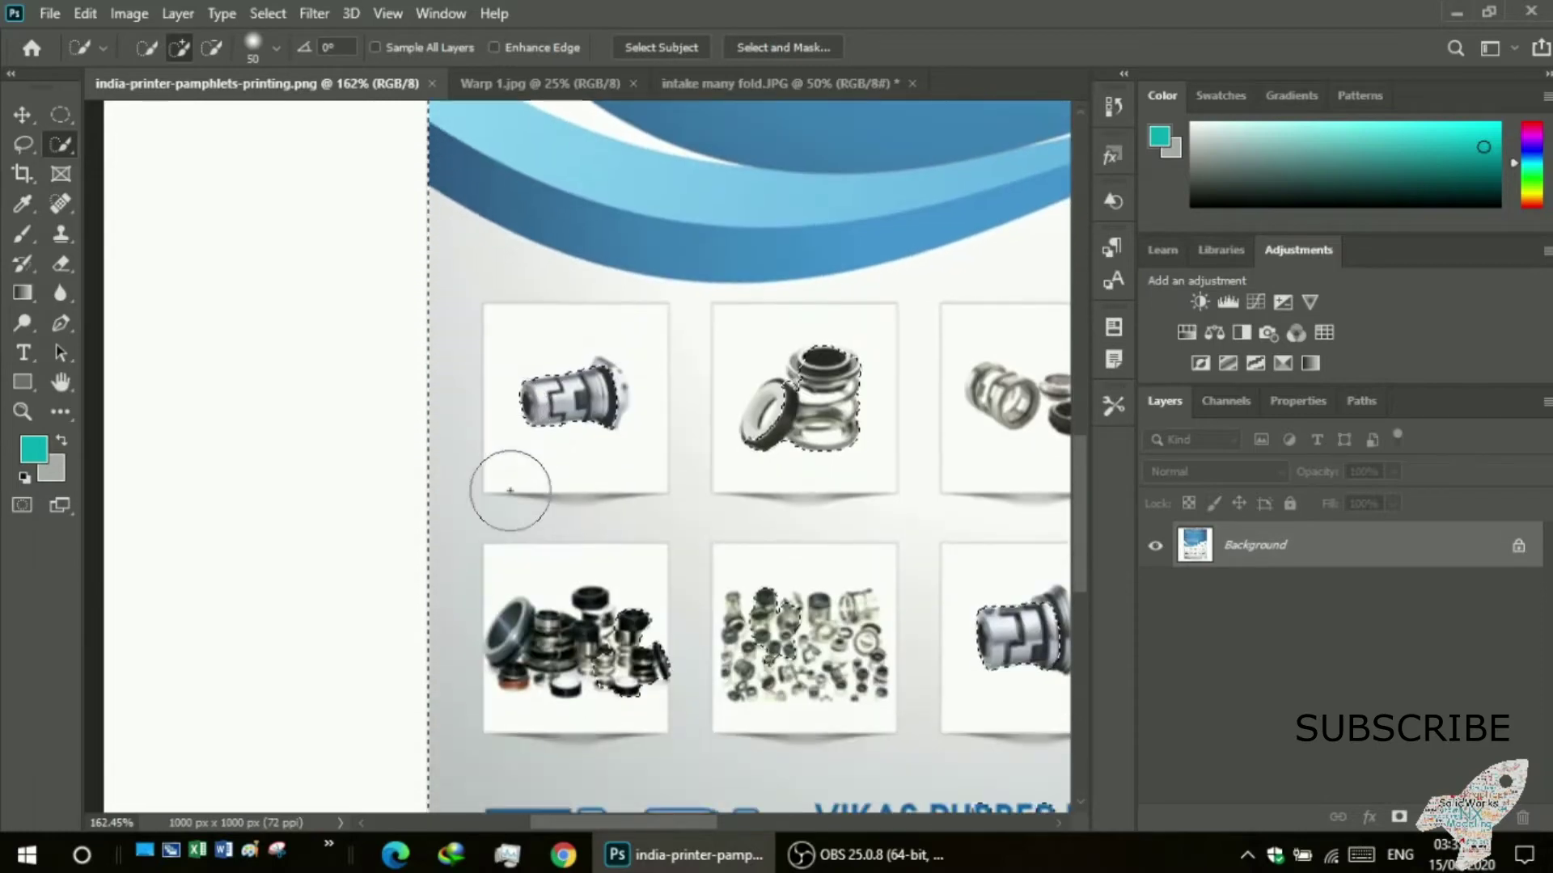
pyautogui.scroll(-3, 514, 485)
pyautogui.scroll(-7, 514, 510)
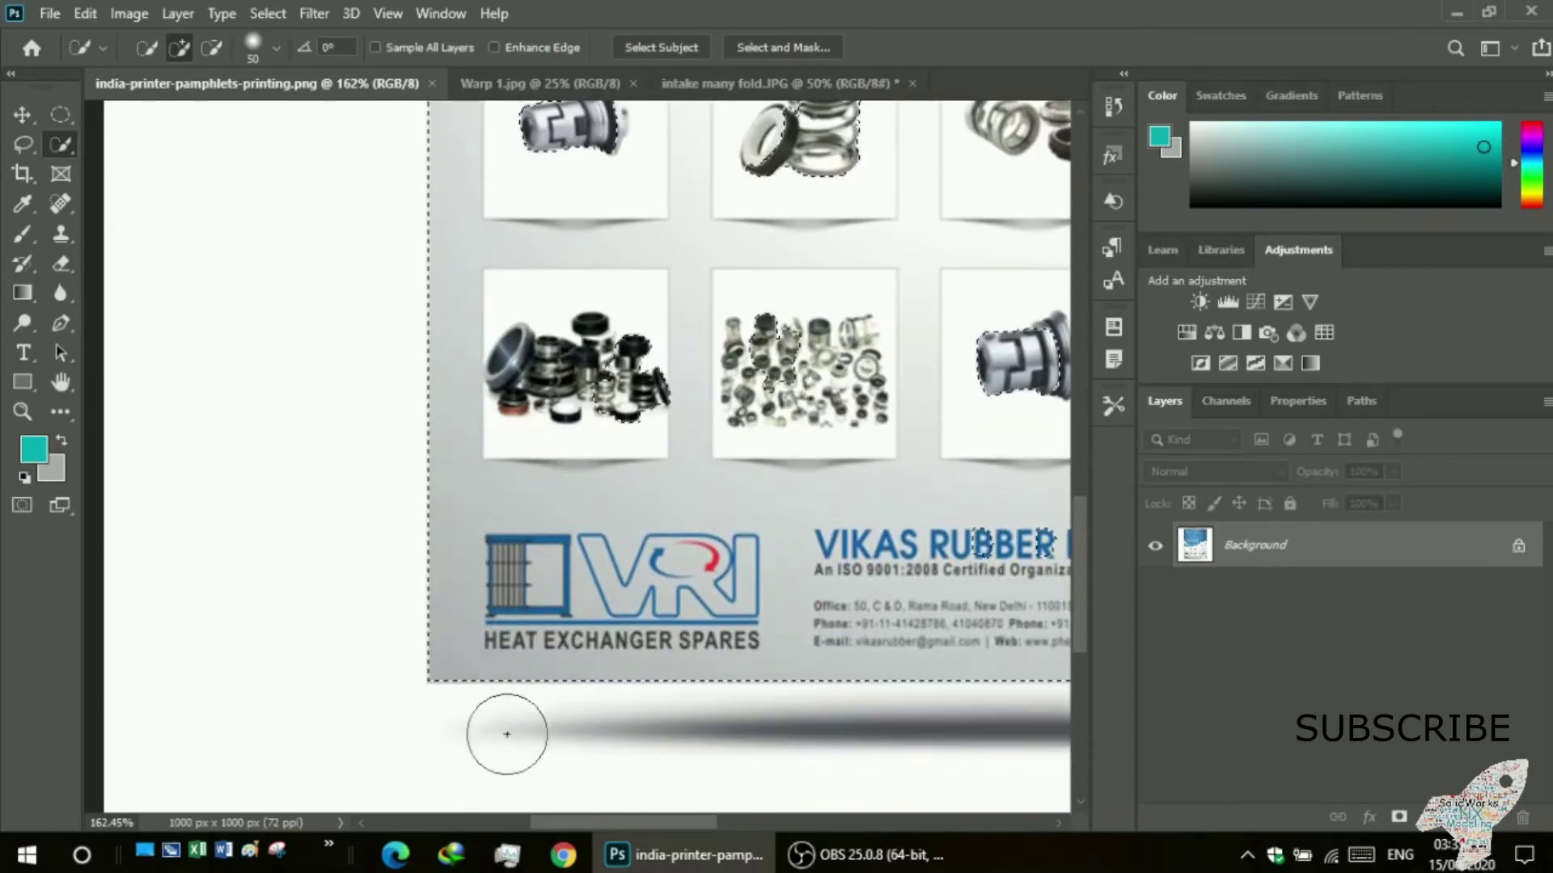
pyautogui.scroll(5, 582, 620)
pyautogui.scroll(9, 578, 625)
pyautogui.scroll(6, 571, 632)
pyautogui.scroll(8, 562, 643)
pyautogui.scroll(7, 550, 654)
pyautogui.scroll(10, 550, 653)
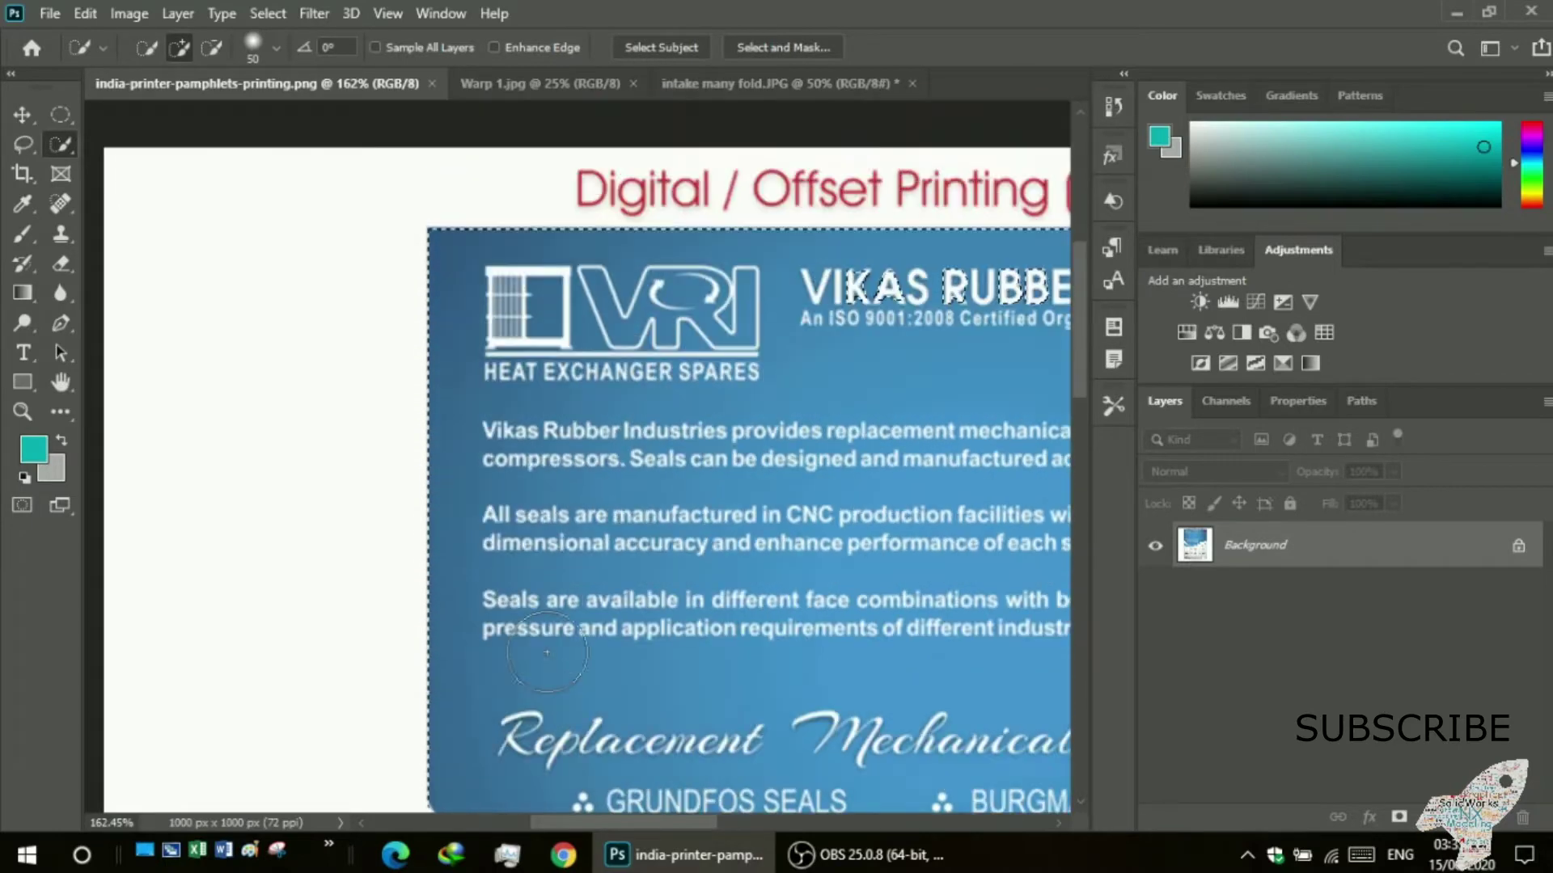
pyautogui.moveTo(627, 823); pyautogui.dragTo(741, 823)
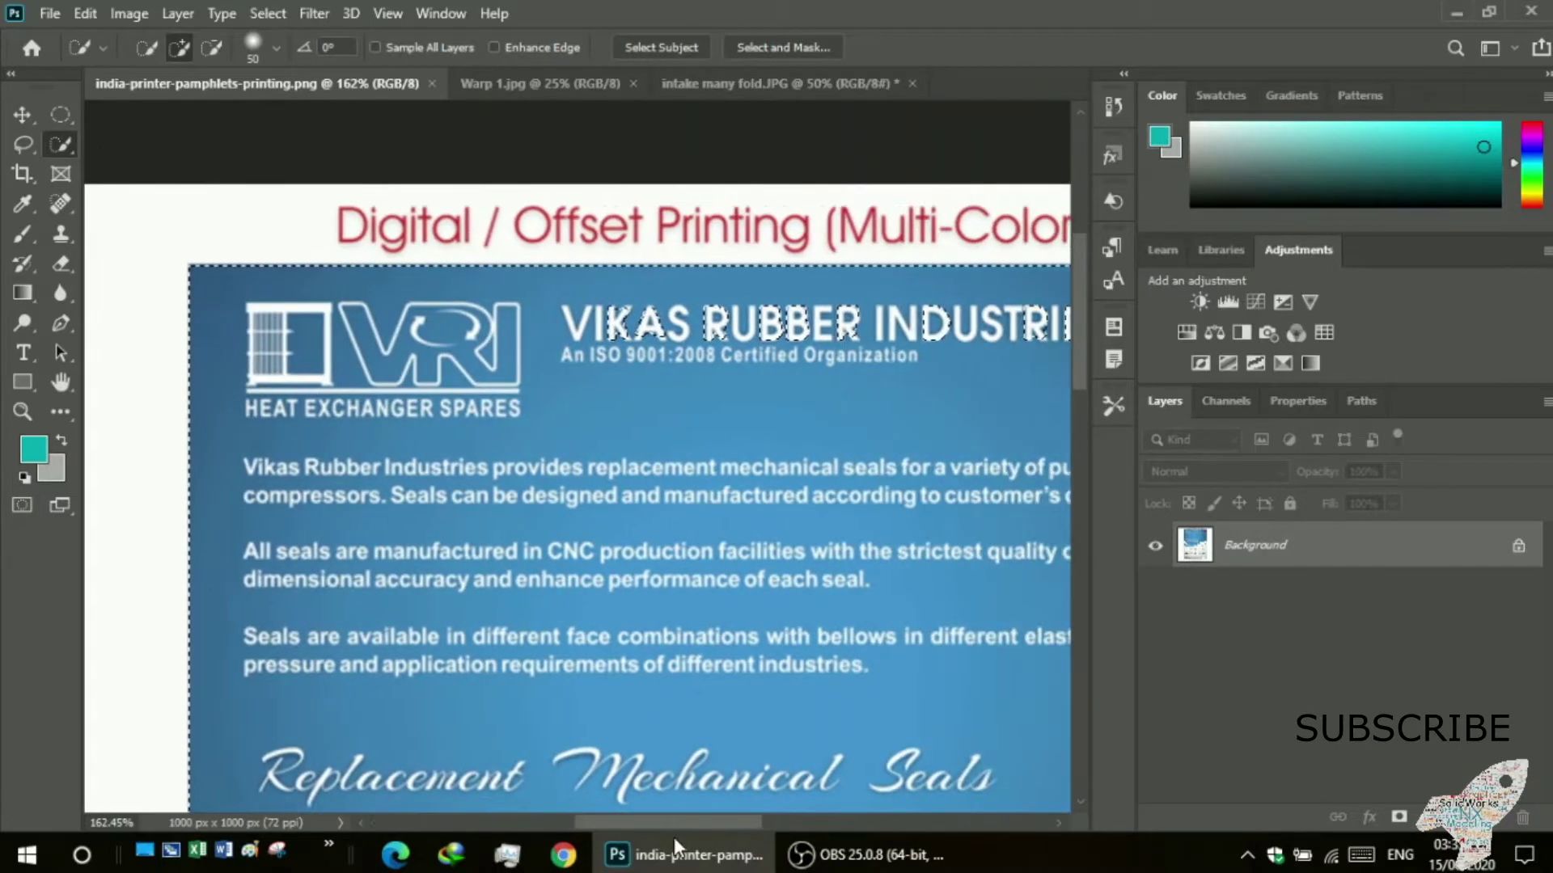
pyautogui.press('z')
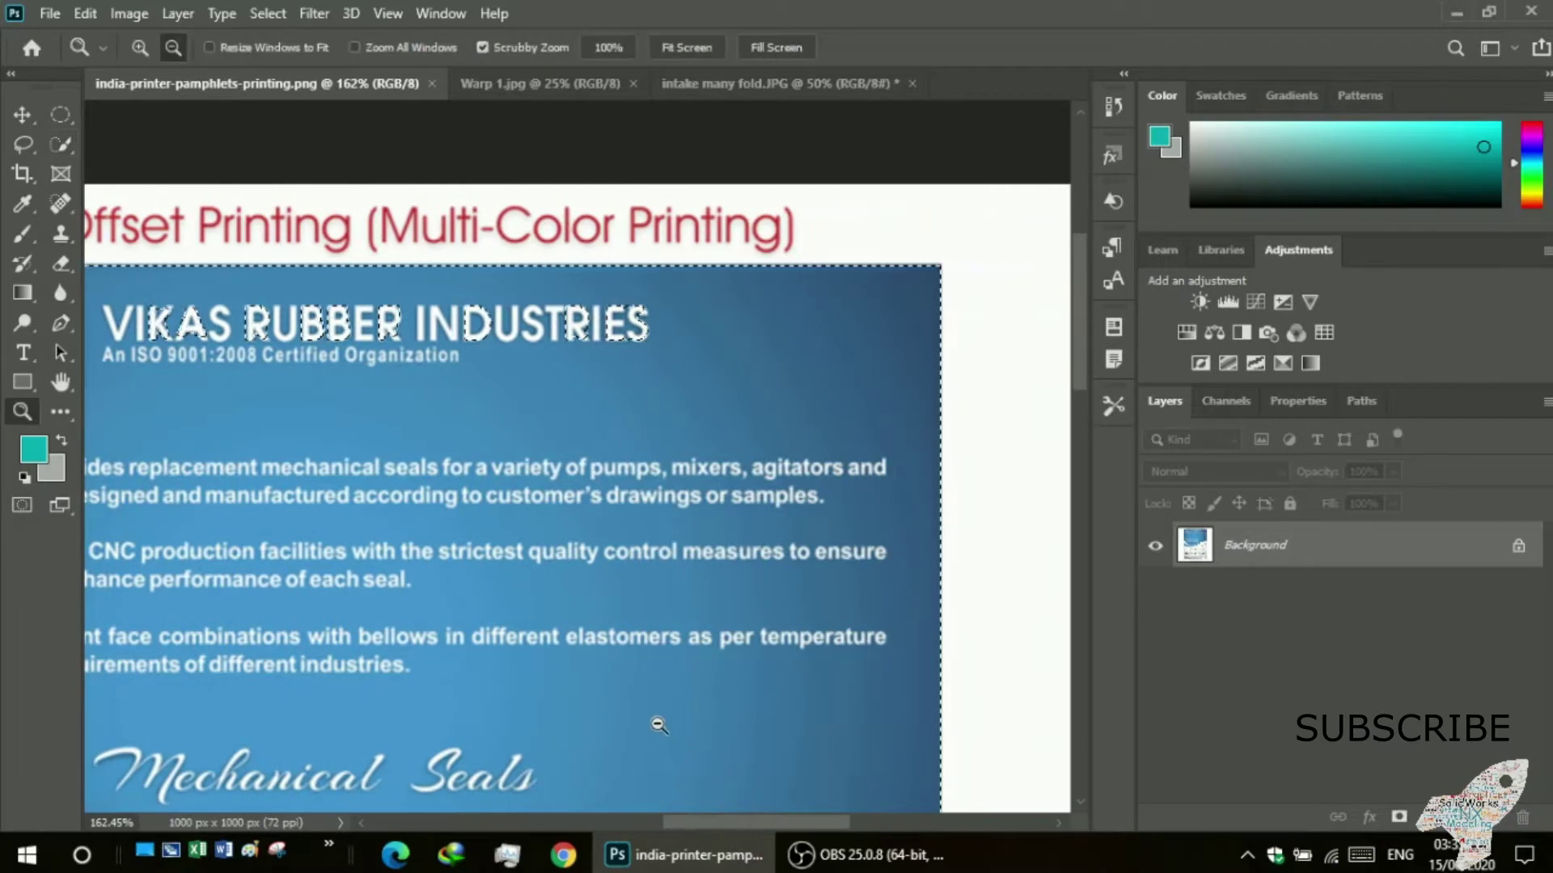
pyautogui.moveTo(630, 682); pyautogui.dragTo(529, 700)
pyautogui.press('w')
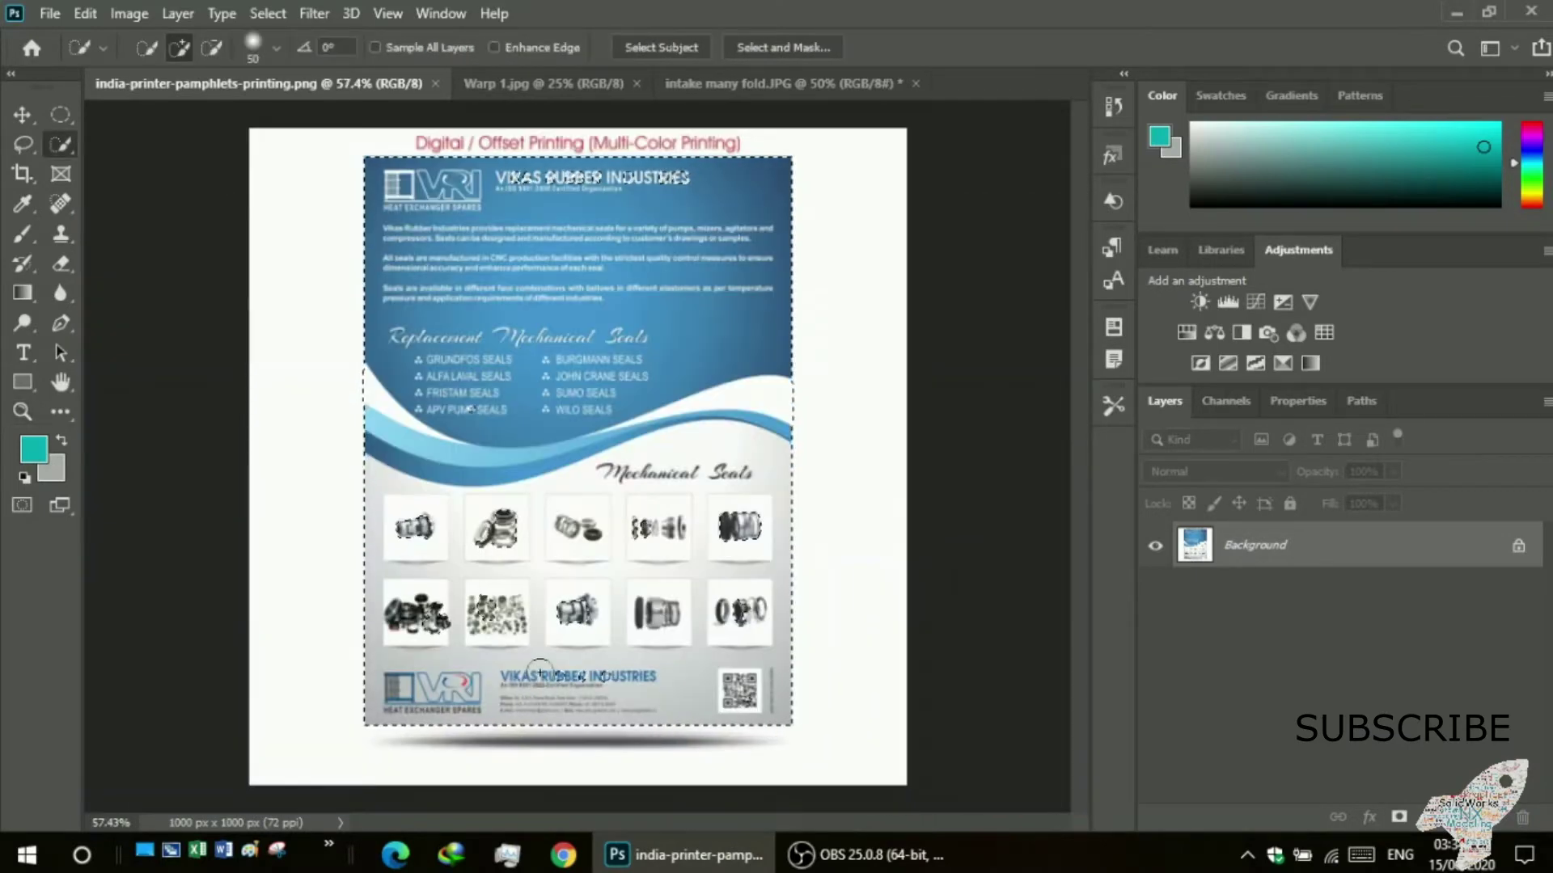
# - Turn the selection into a layer mask and drag the isolated flyer upward
pyautogui.click(1398, 817)
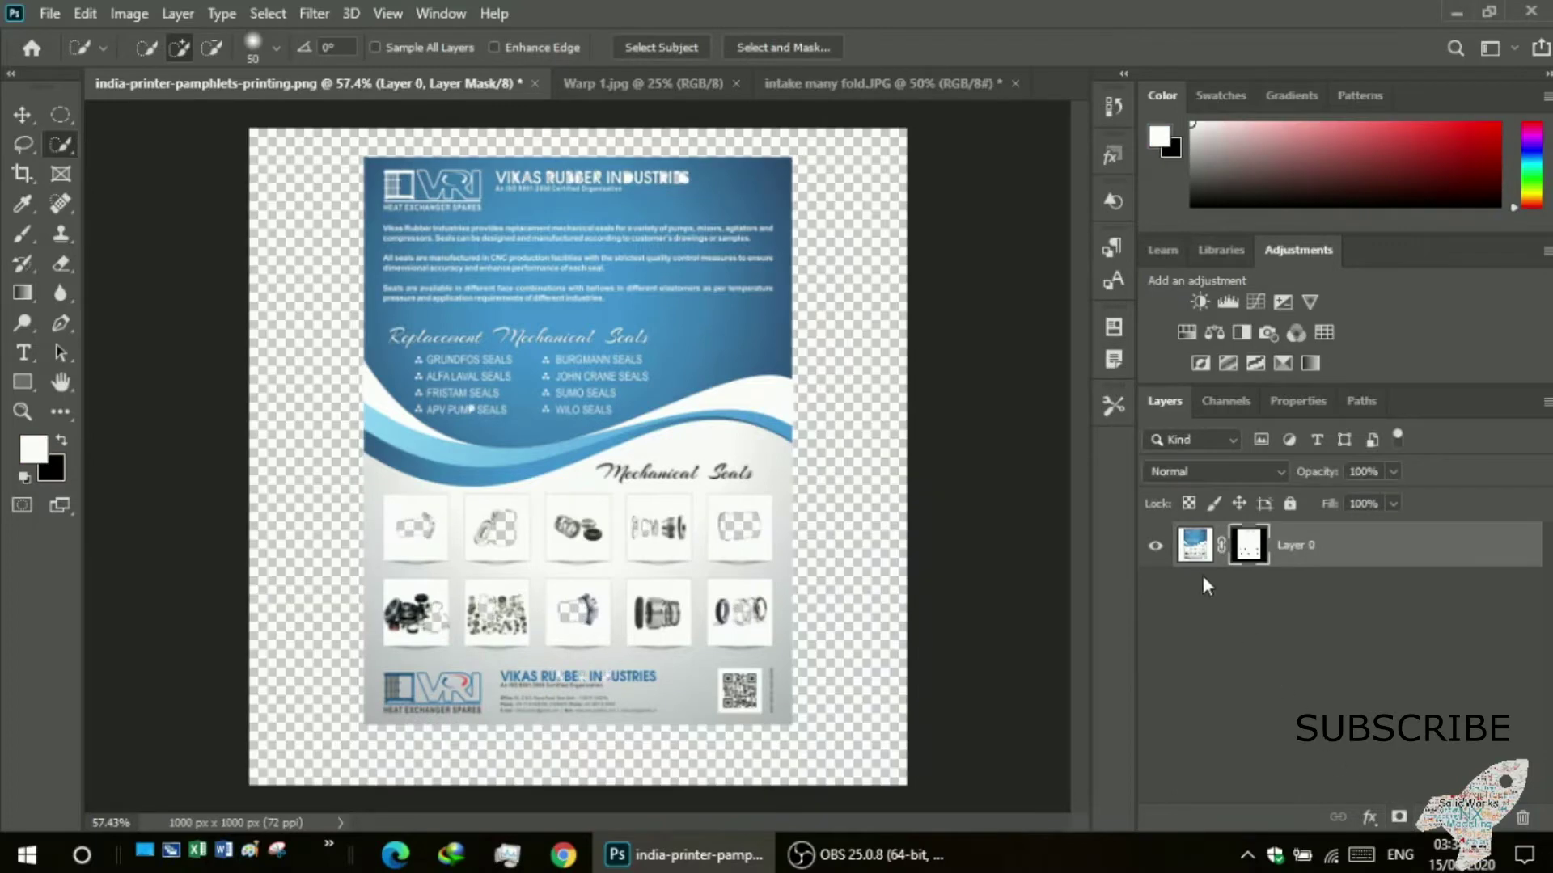
pyautogui.click(1189, 548)
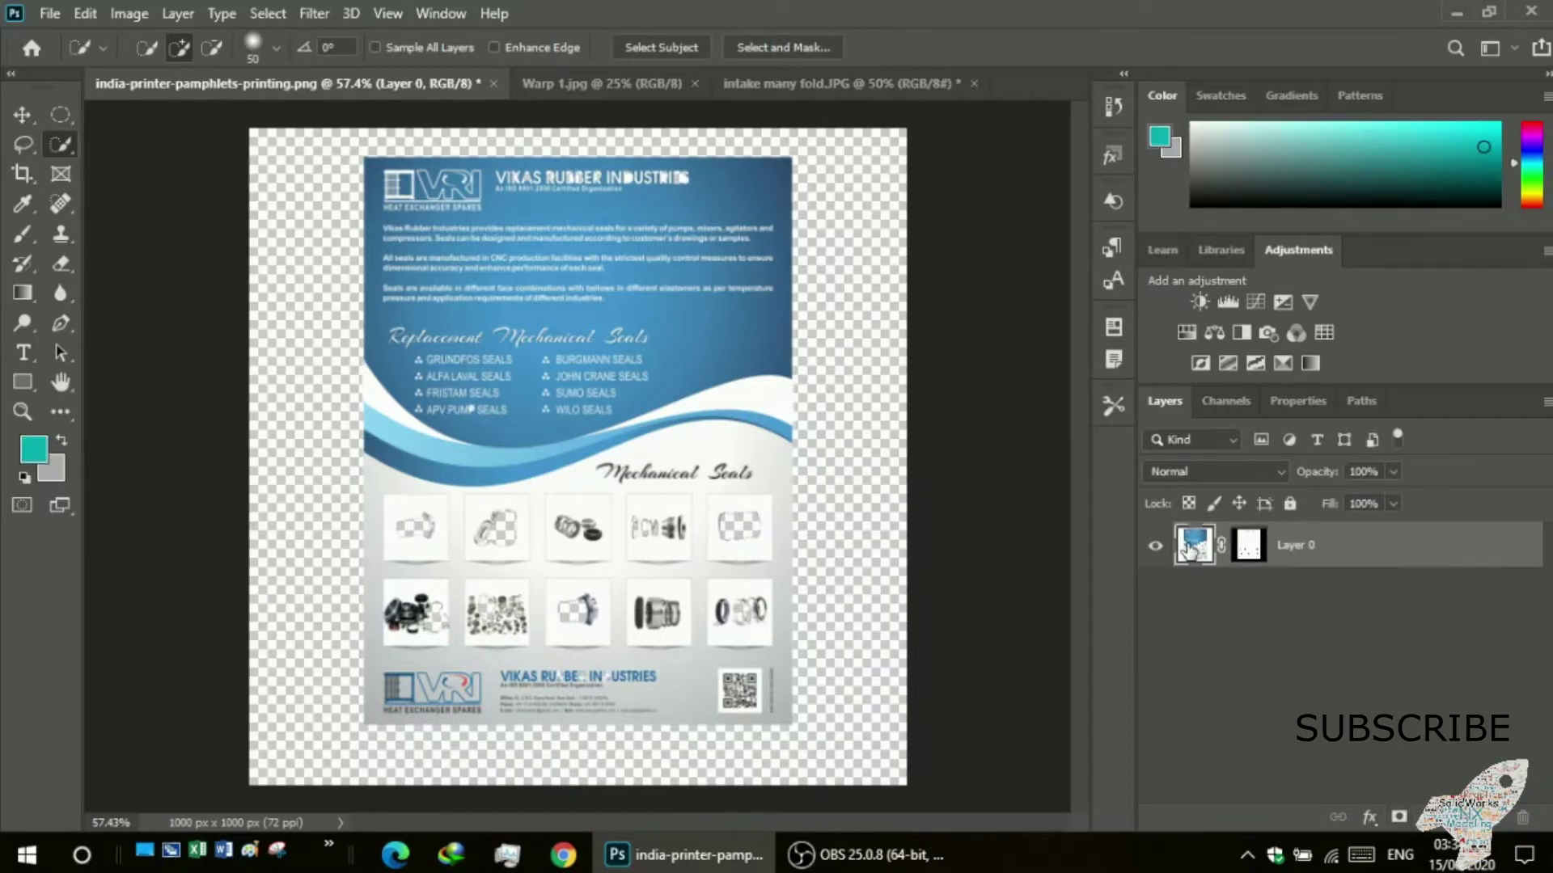
pyautogui.click(1249, 550)
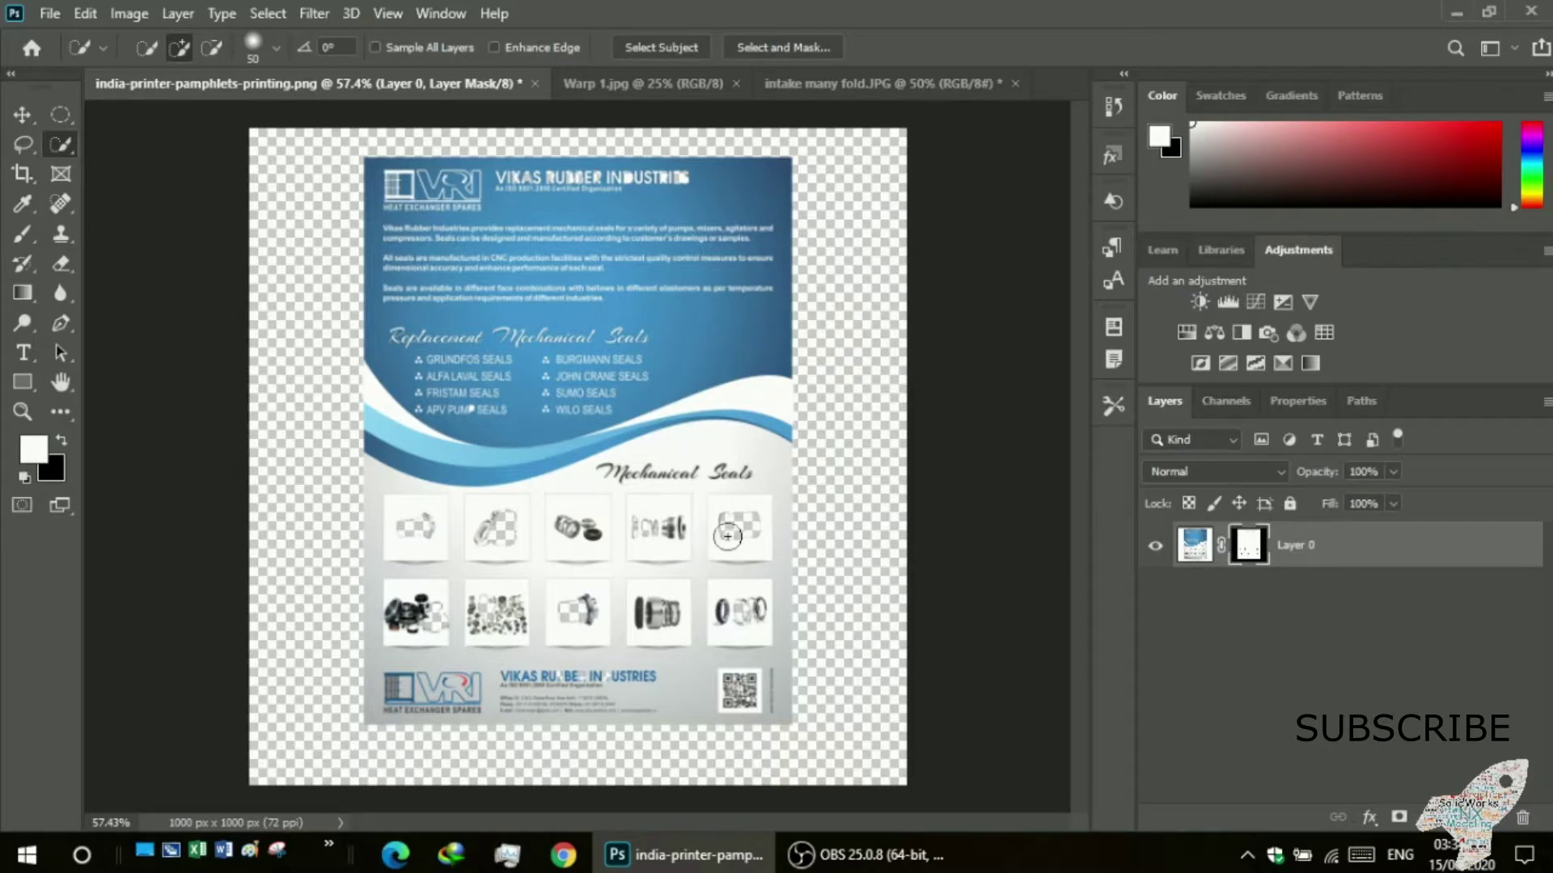
pyautogui.click(23, 116)
pyautogui.moveTo(434, 325); pyautogui.dragTo(590, 83)
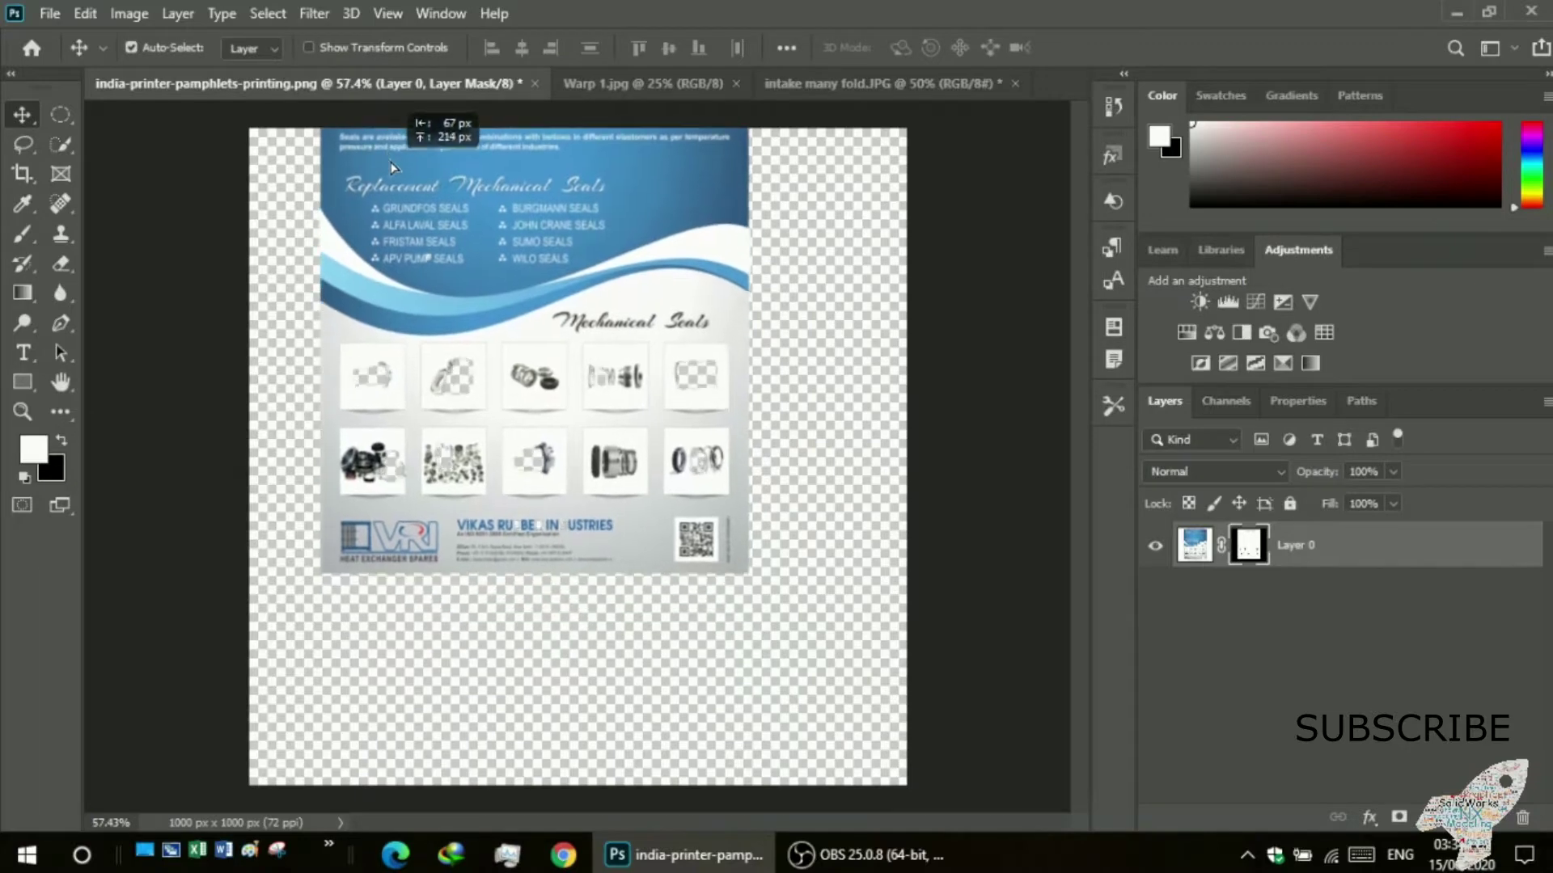
# - Drop the masked flyer into Warp 1.jpg and scale it to 99.8% over the left page
pyautogui.moveTo(591, 84); pyautogui.dragTo(562, 150)
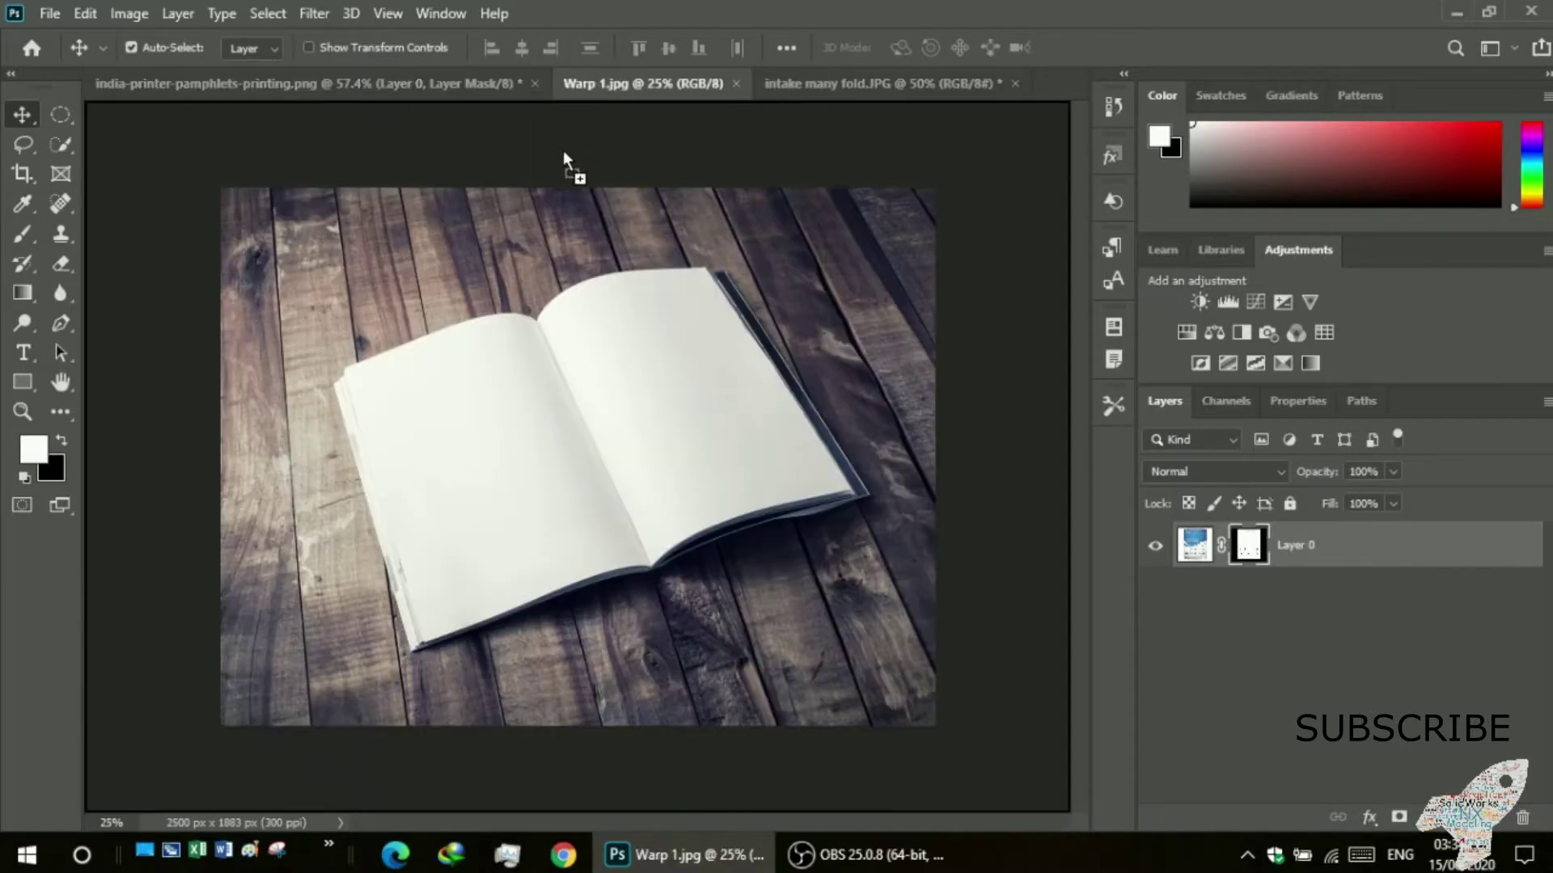
pyautogui.moveTo(434, 426); pyautogui.dragTo(472, 483)
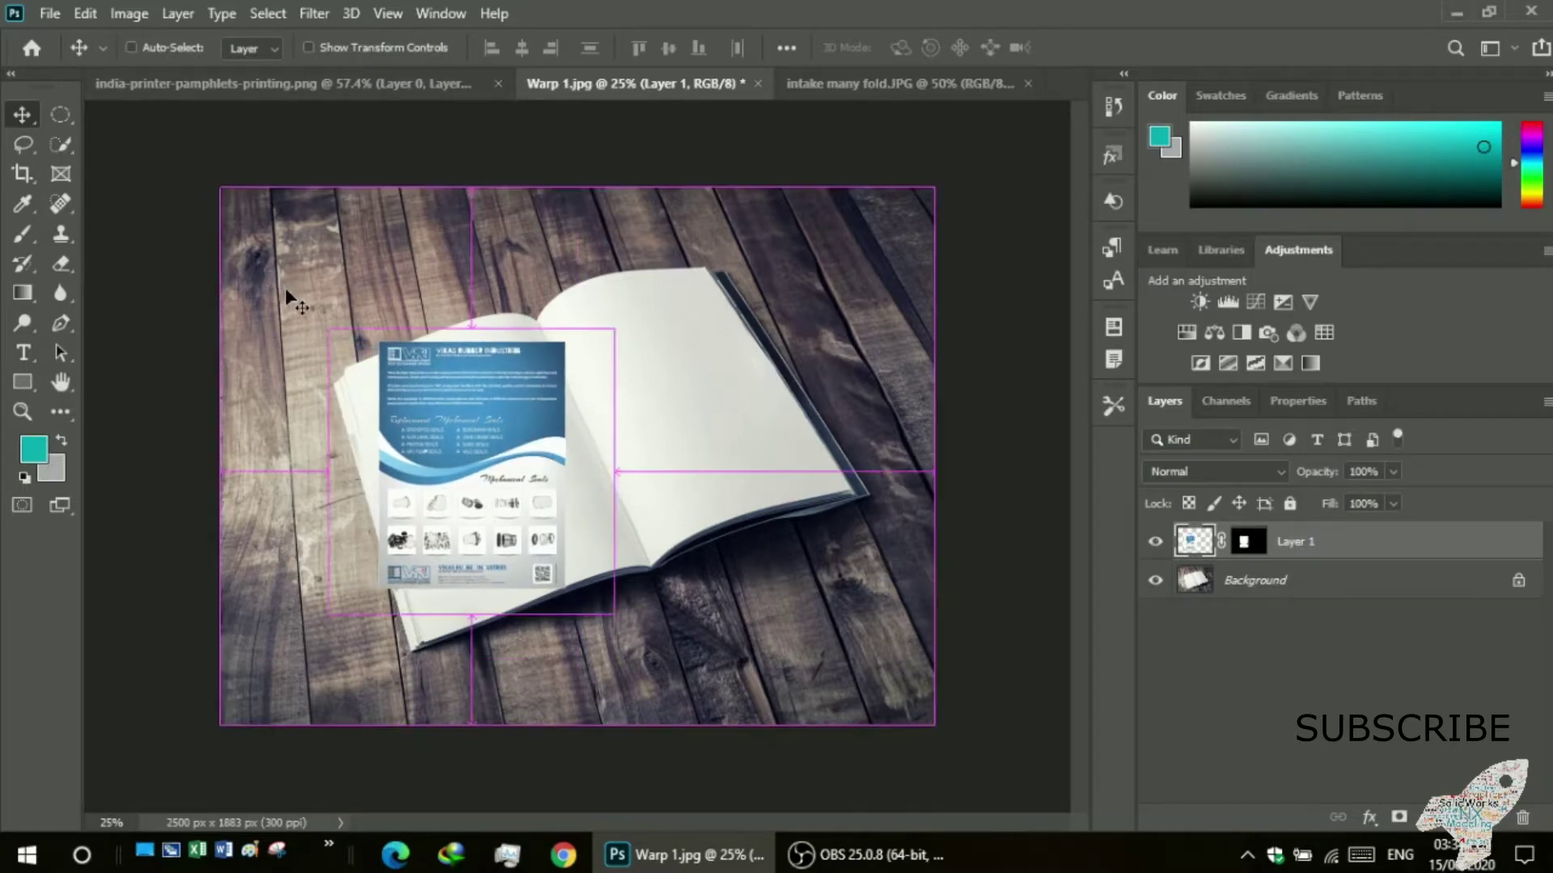
pyautogui.hotkey('ctrl', 't')
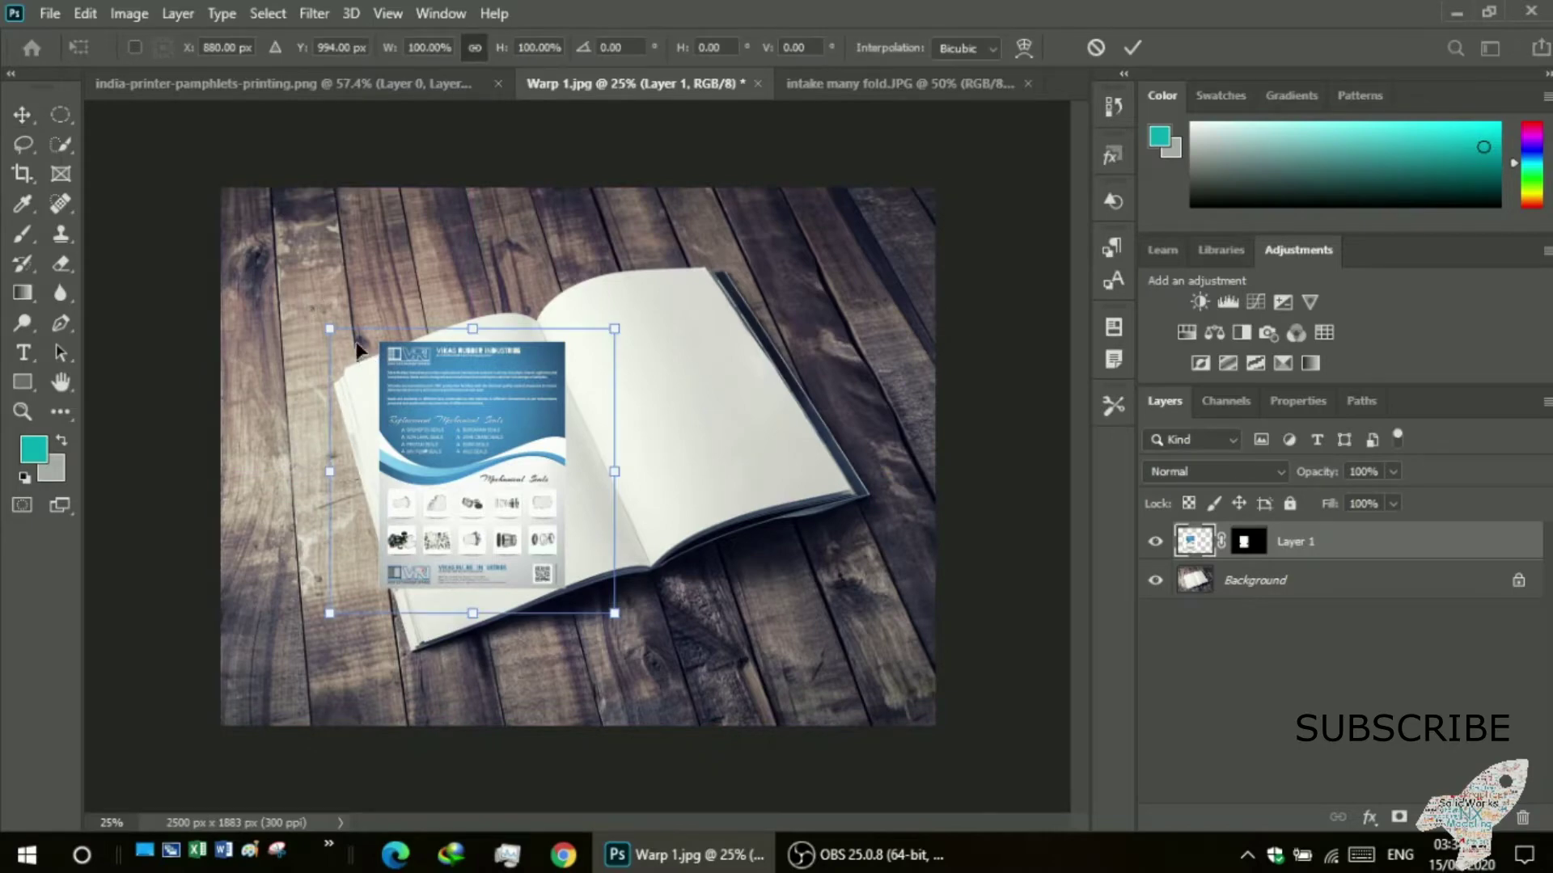
pyautogui.moveTo(317, 332); pyautogui.dragTo(316, 334)
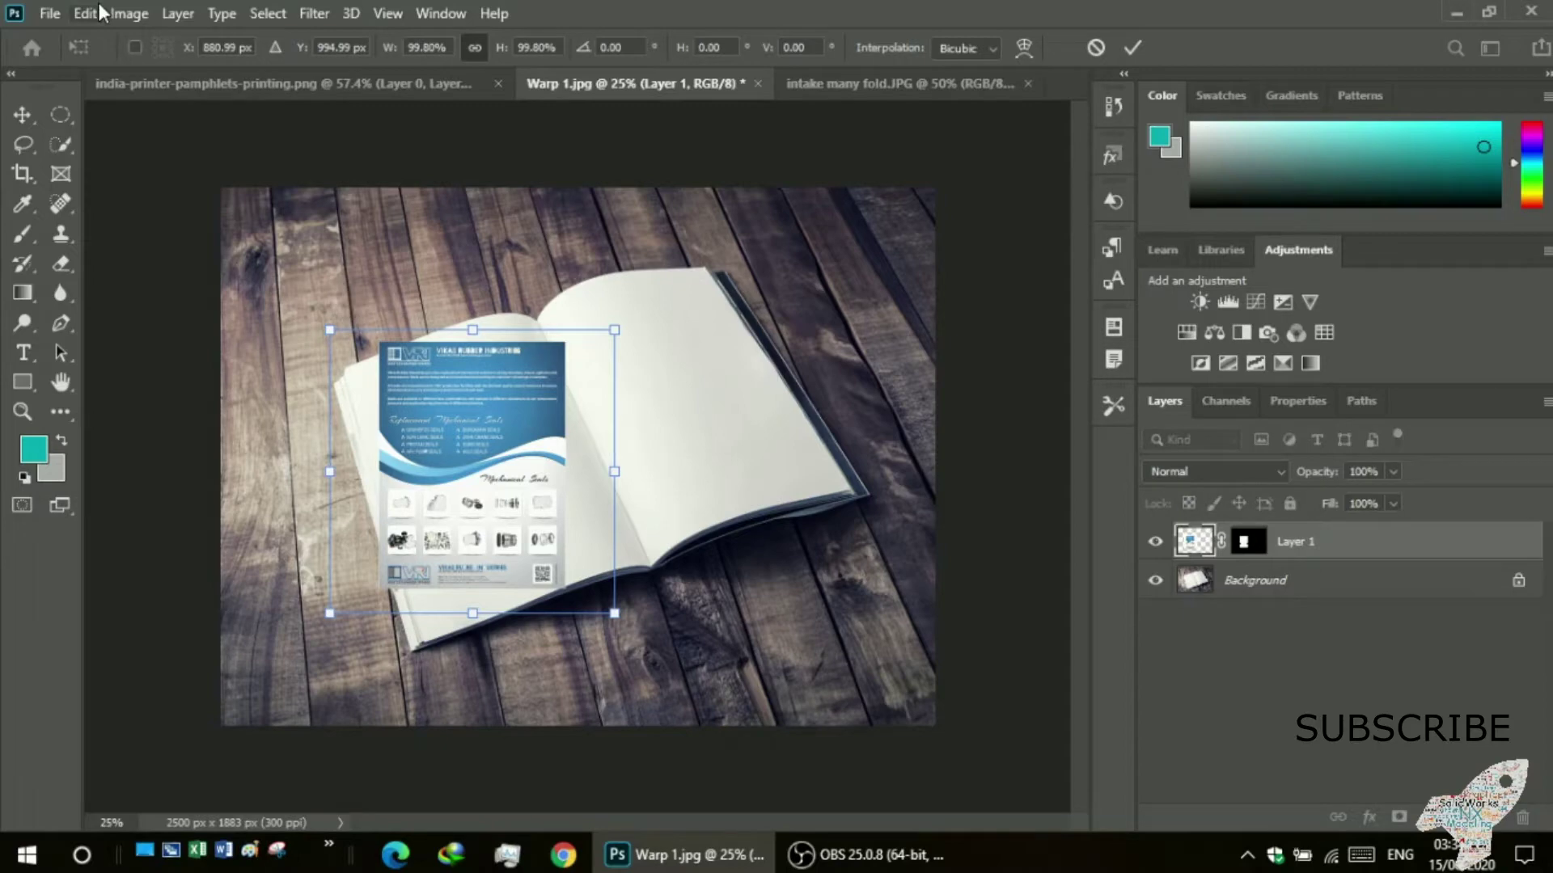
pyautogui.press('Return')
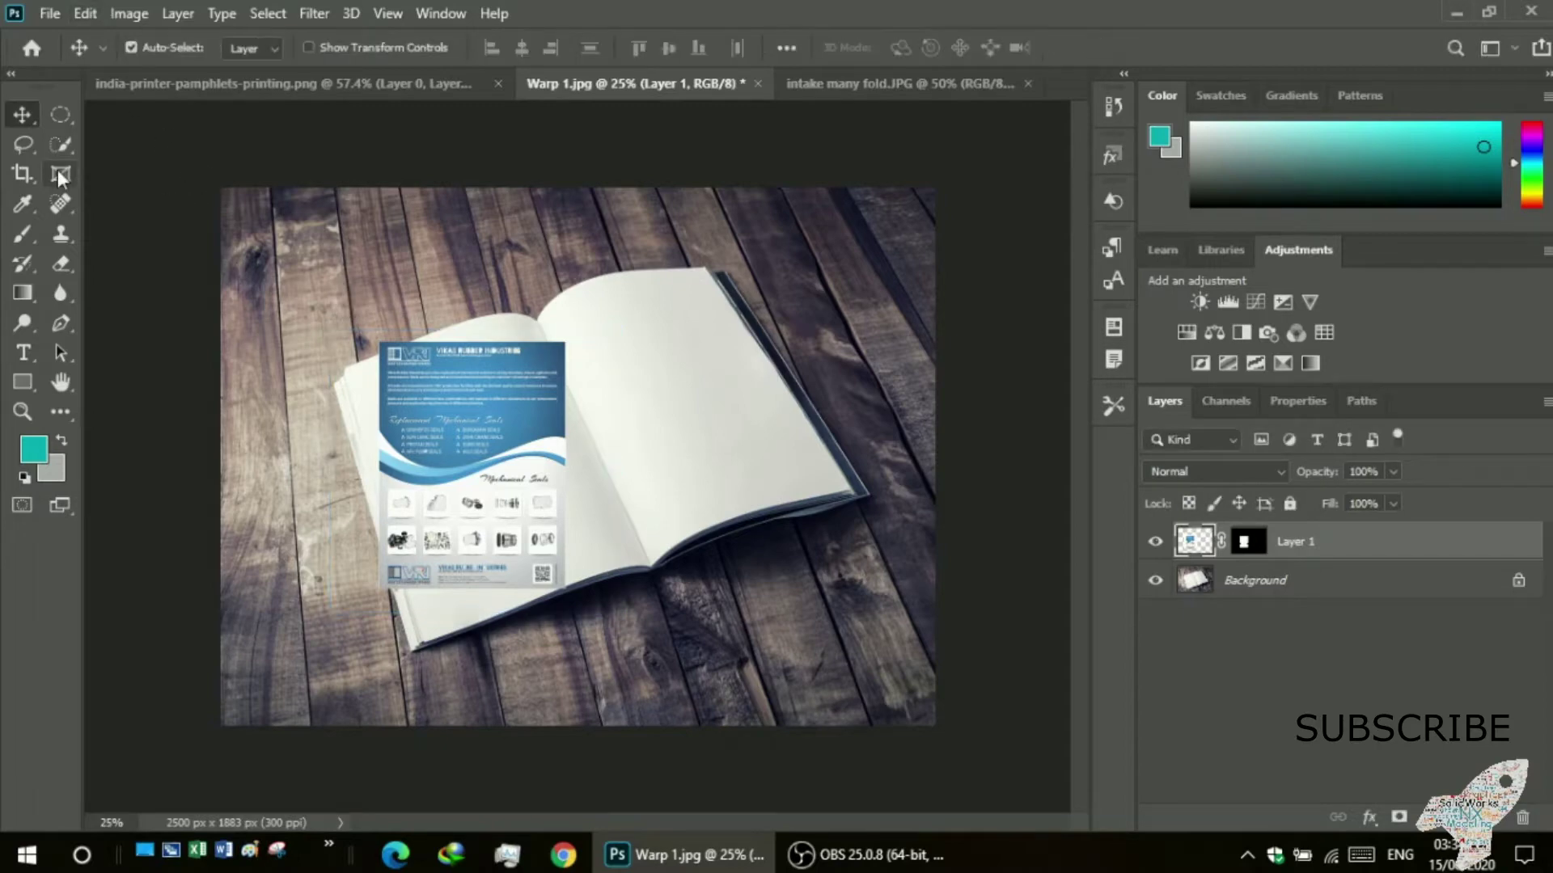
# - Try a custom warp on the flyer's top corners and top edge, then cancel it
pyautogui.click(85, 12)
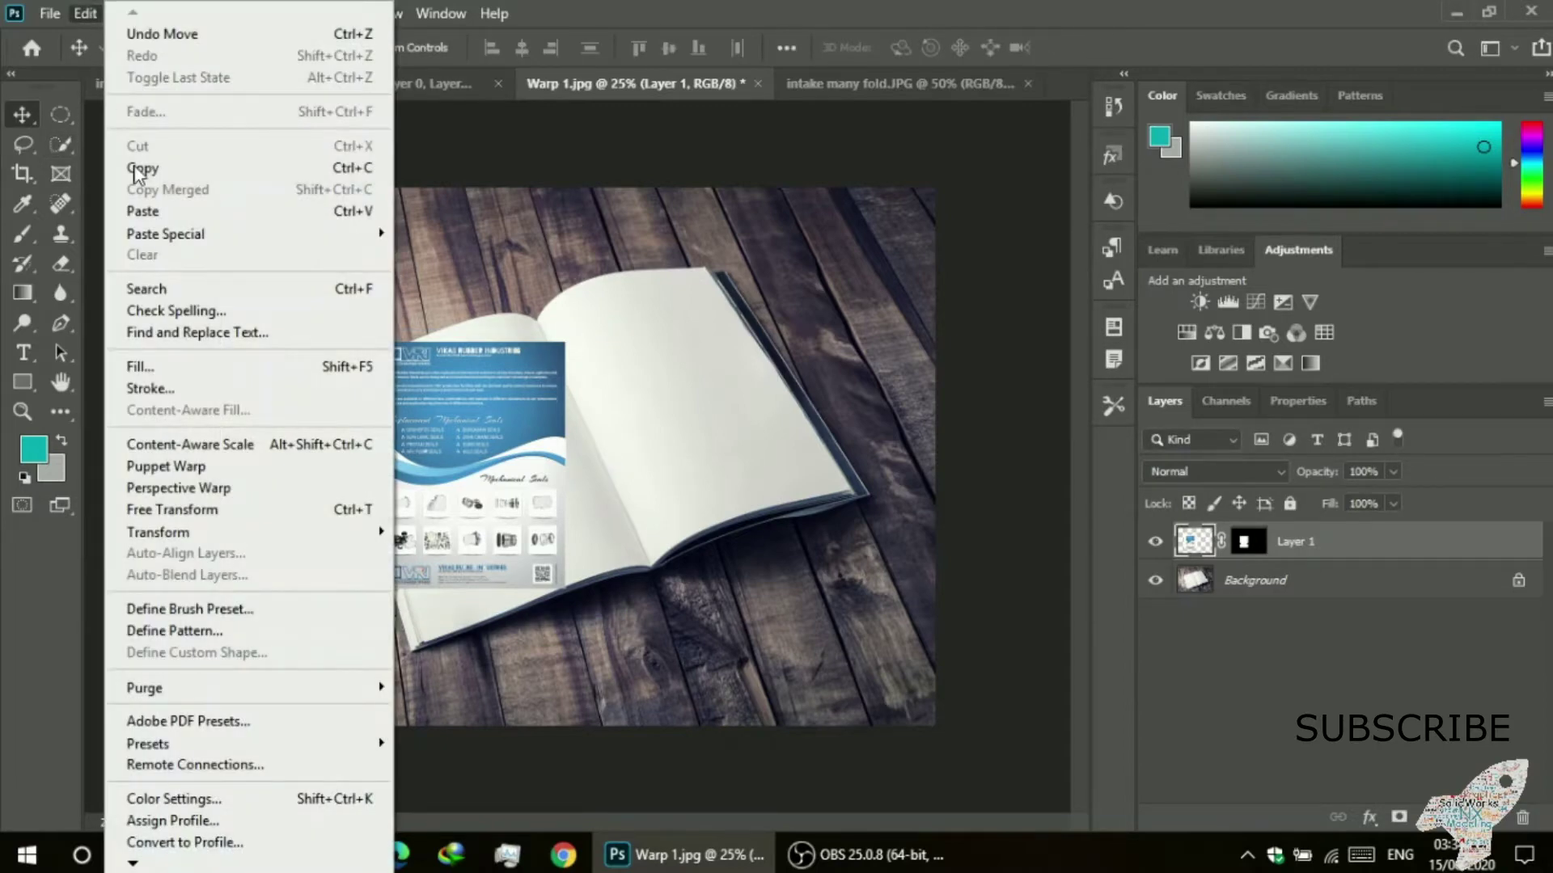
pyautogui.moveTo(158, 532)
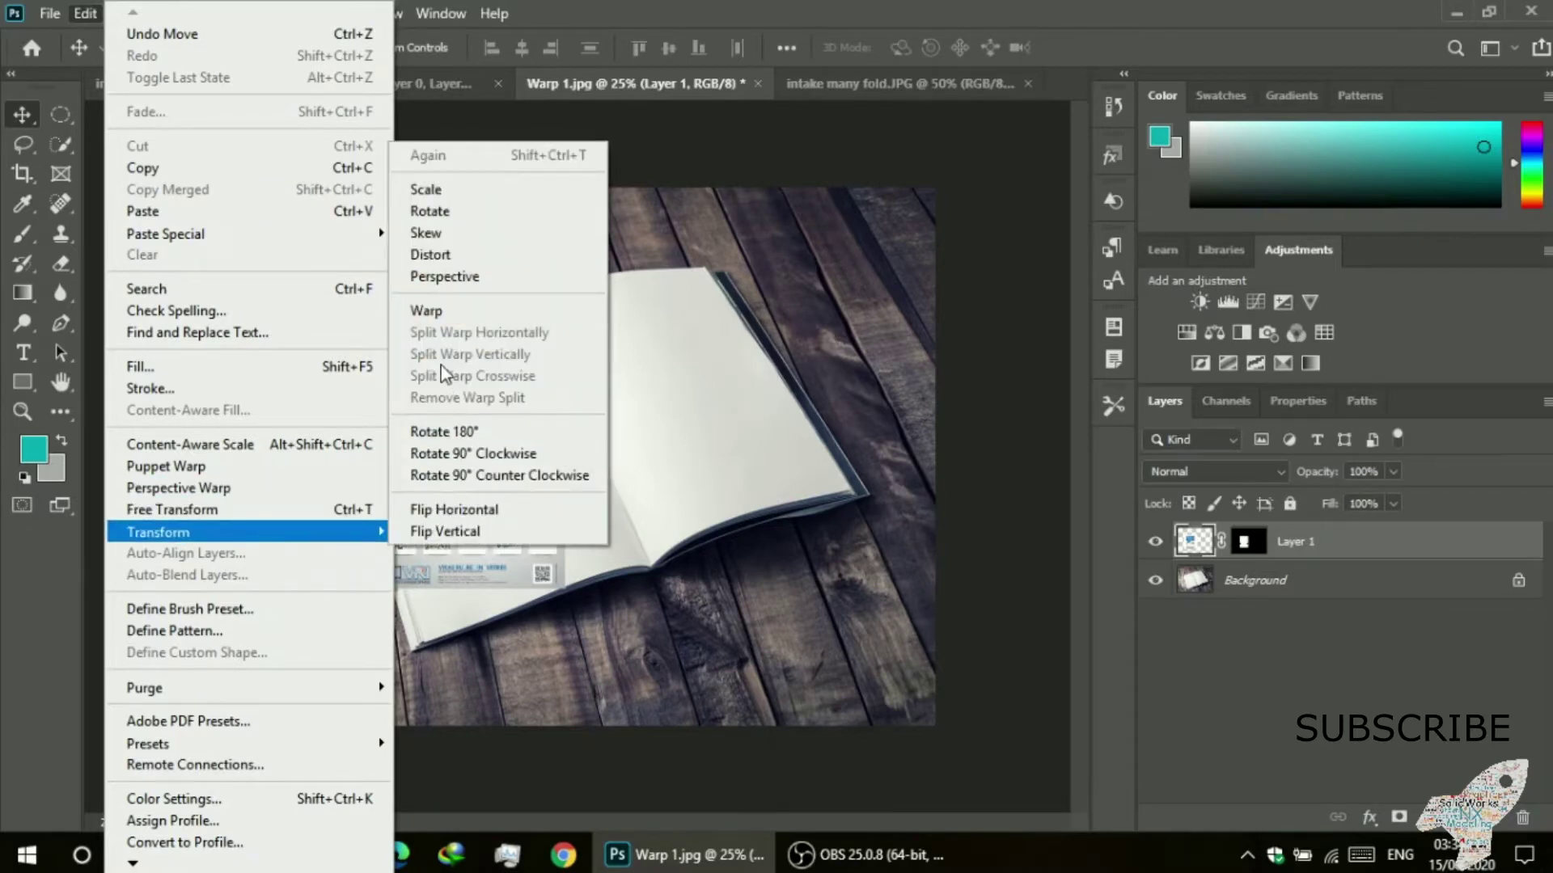
pyautogui.click(426, 311)
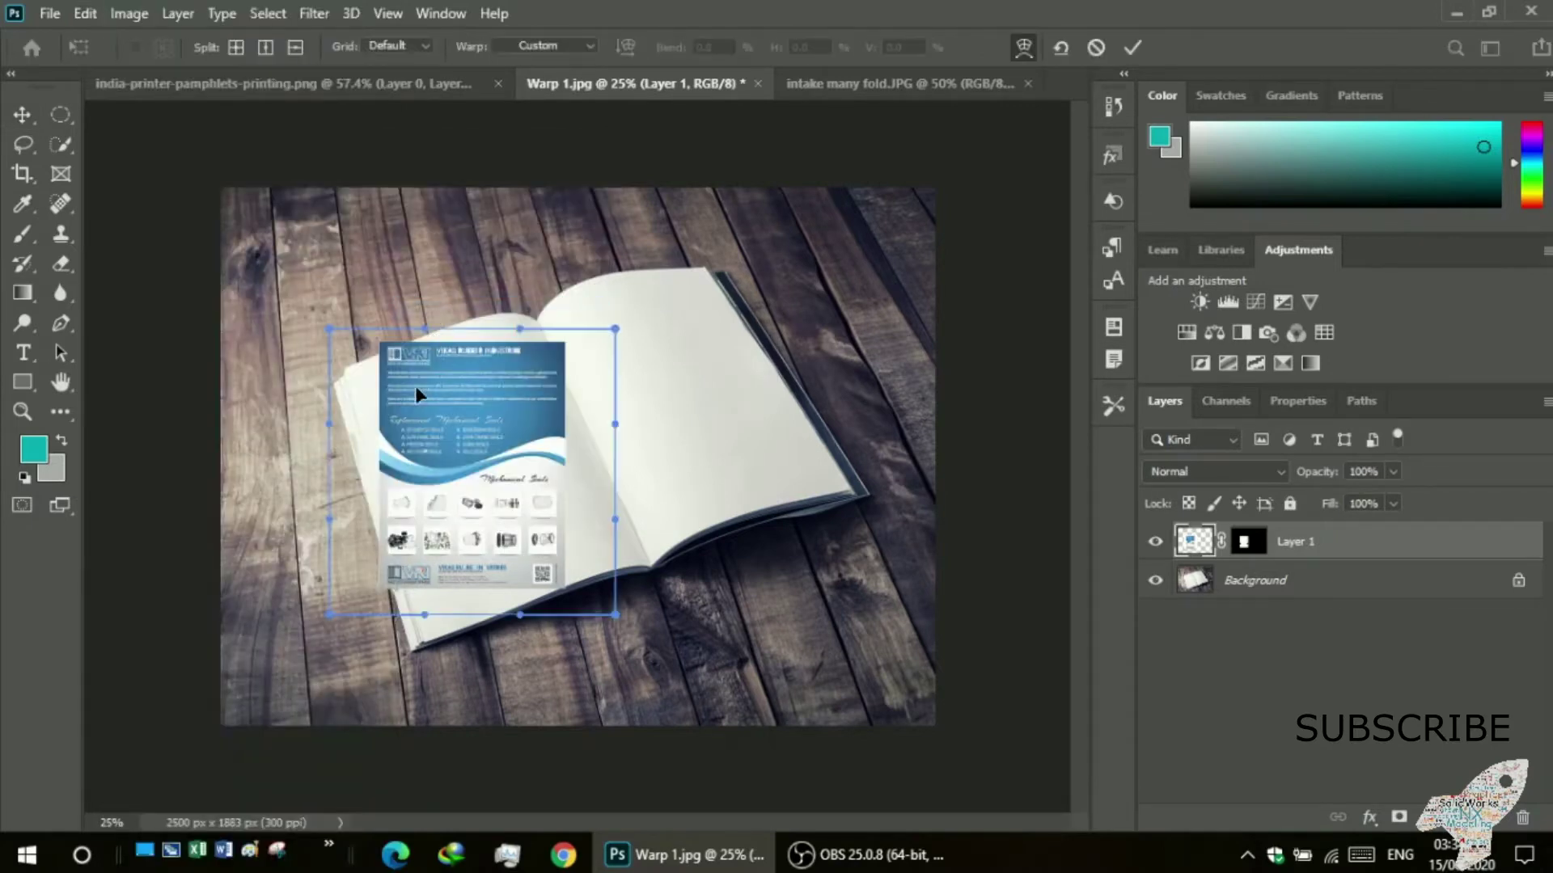
pyautogui.moveTo(329, 330); pyautogui.dragTo(275, 387)
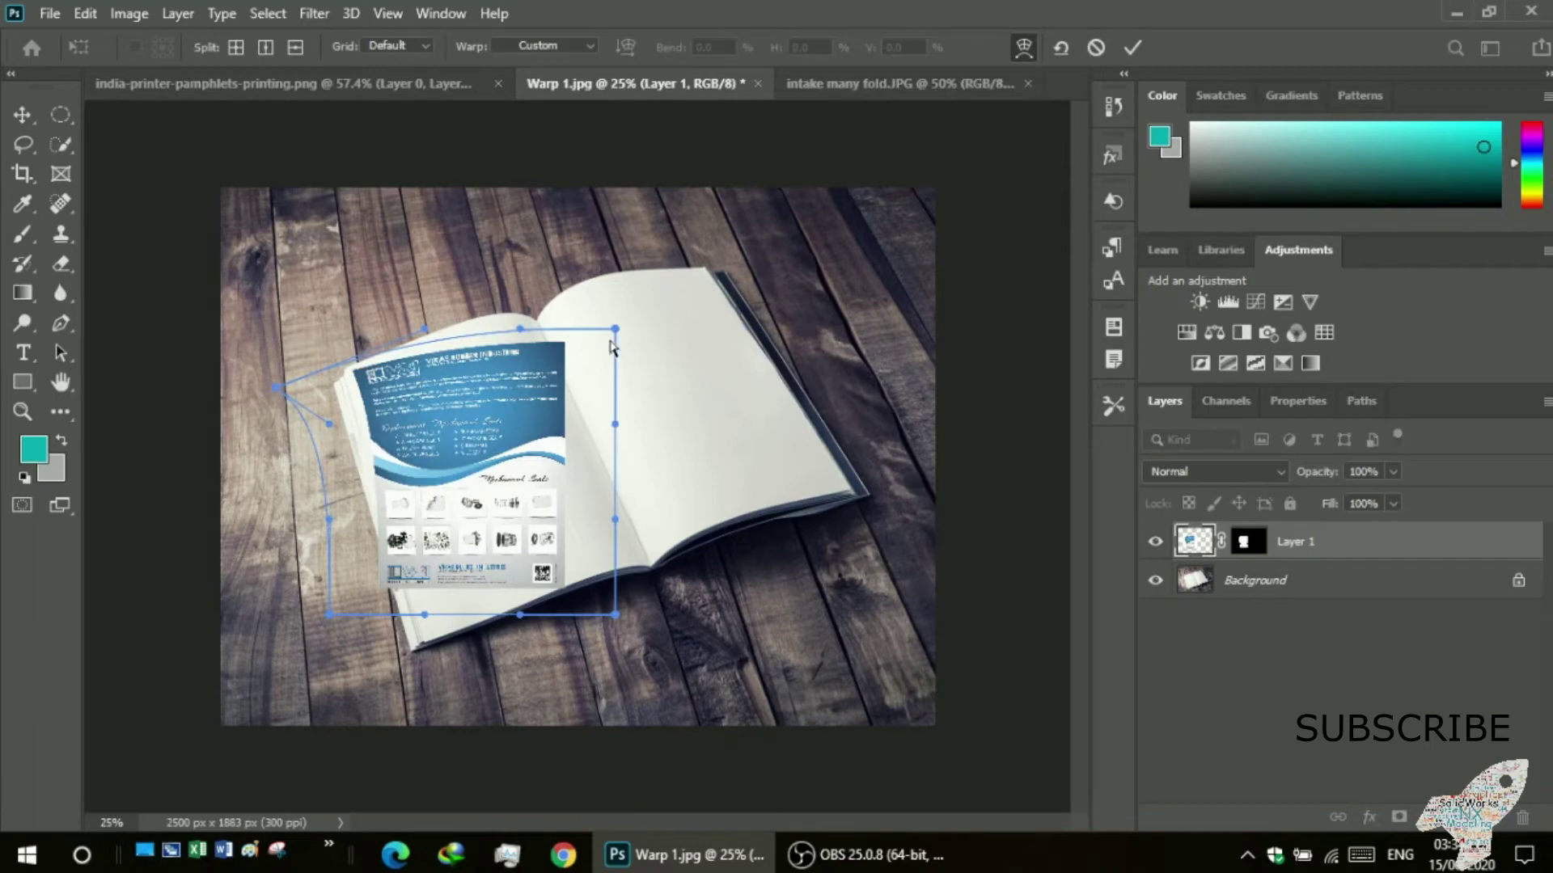
pyautogui.moveTo(617, 330)
pyautogui.mouseDown()
pyautogui.moveTo(577, 257)
pyautogui.moveTo(573, 279)
pyautogui.mouseUp()
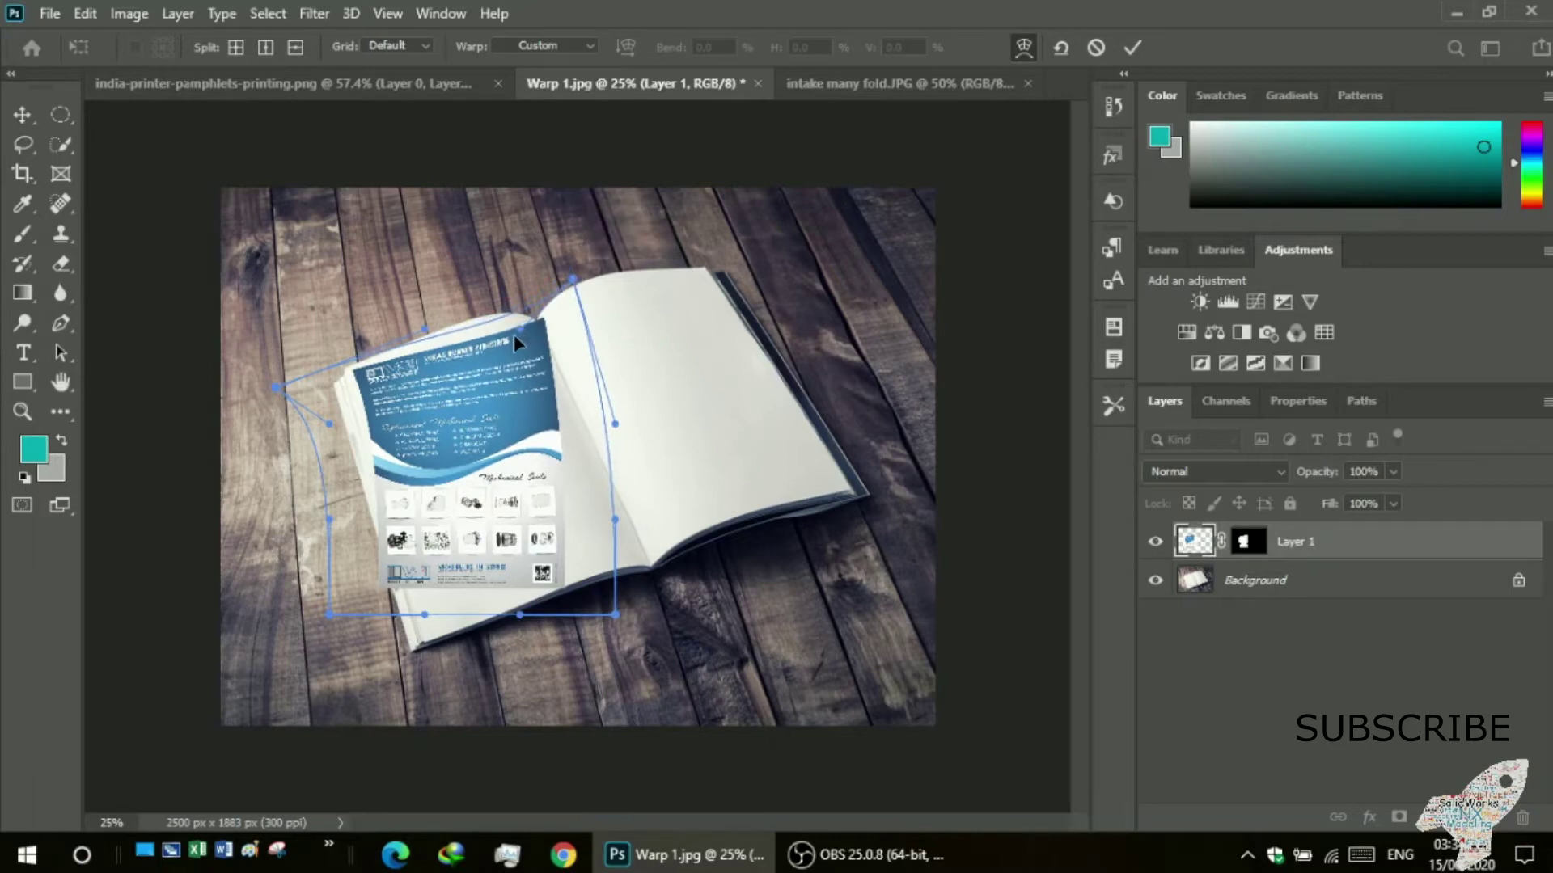
pyautogui.moveTo(426, 331); pyautogui.dragTo(428, 323)
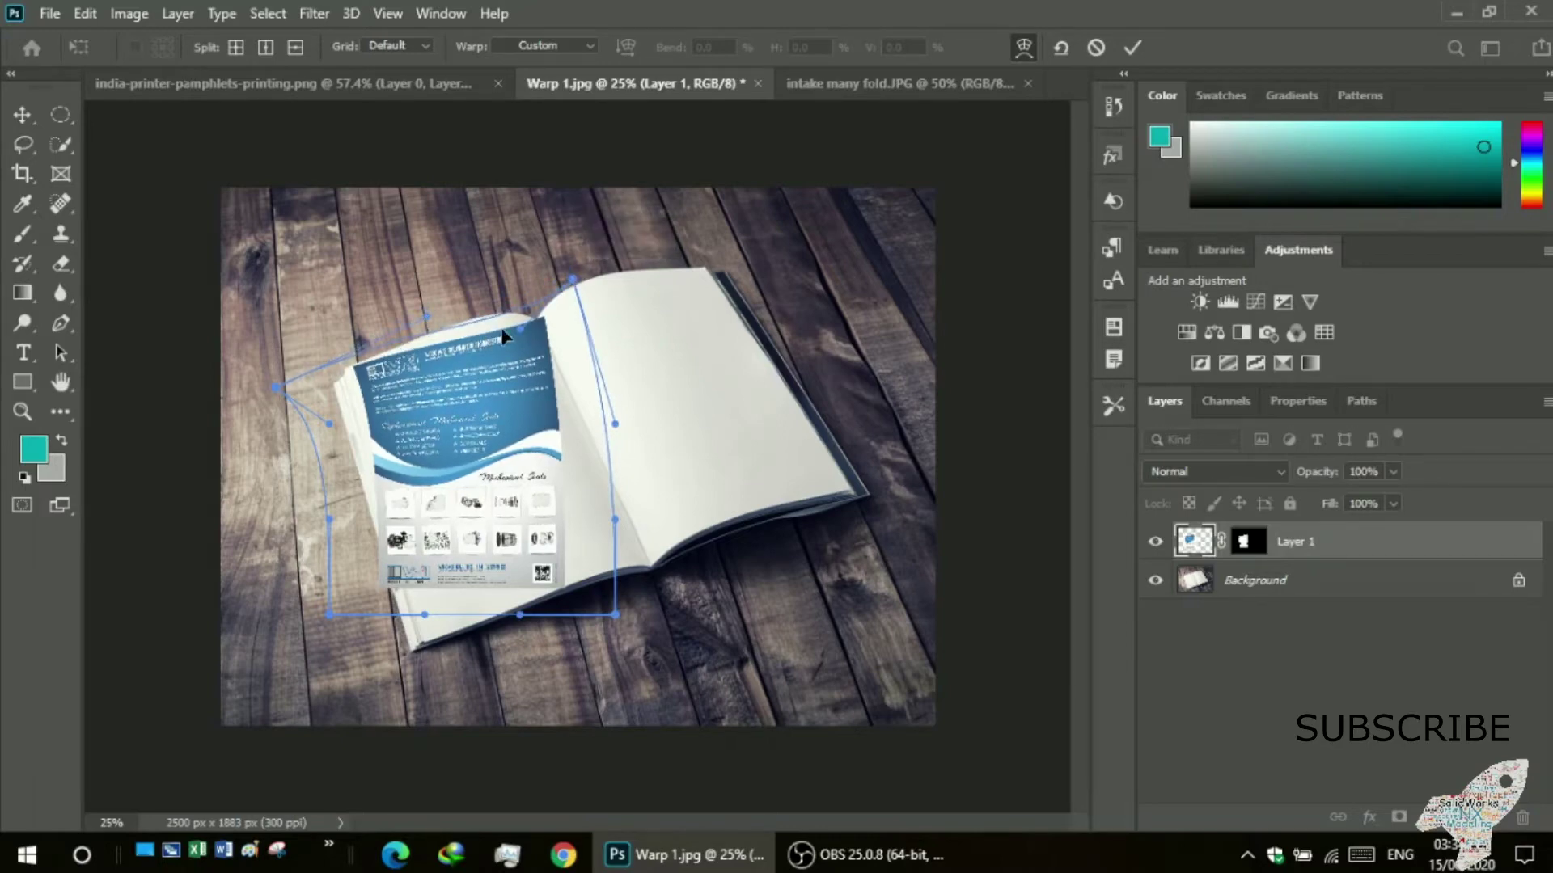
pyautogui.moveTo(519, 333)
pyautogui.mouseDown()
pyautogui.moveTo(509, 306)
pyautogui.moveTo(517, 319)
pyautogui.mouseUp()
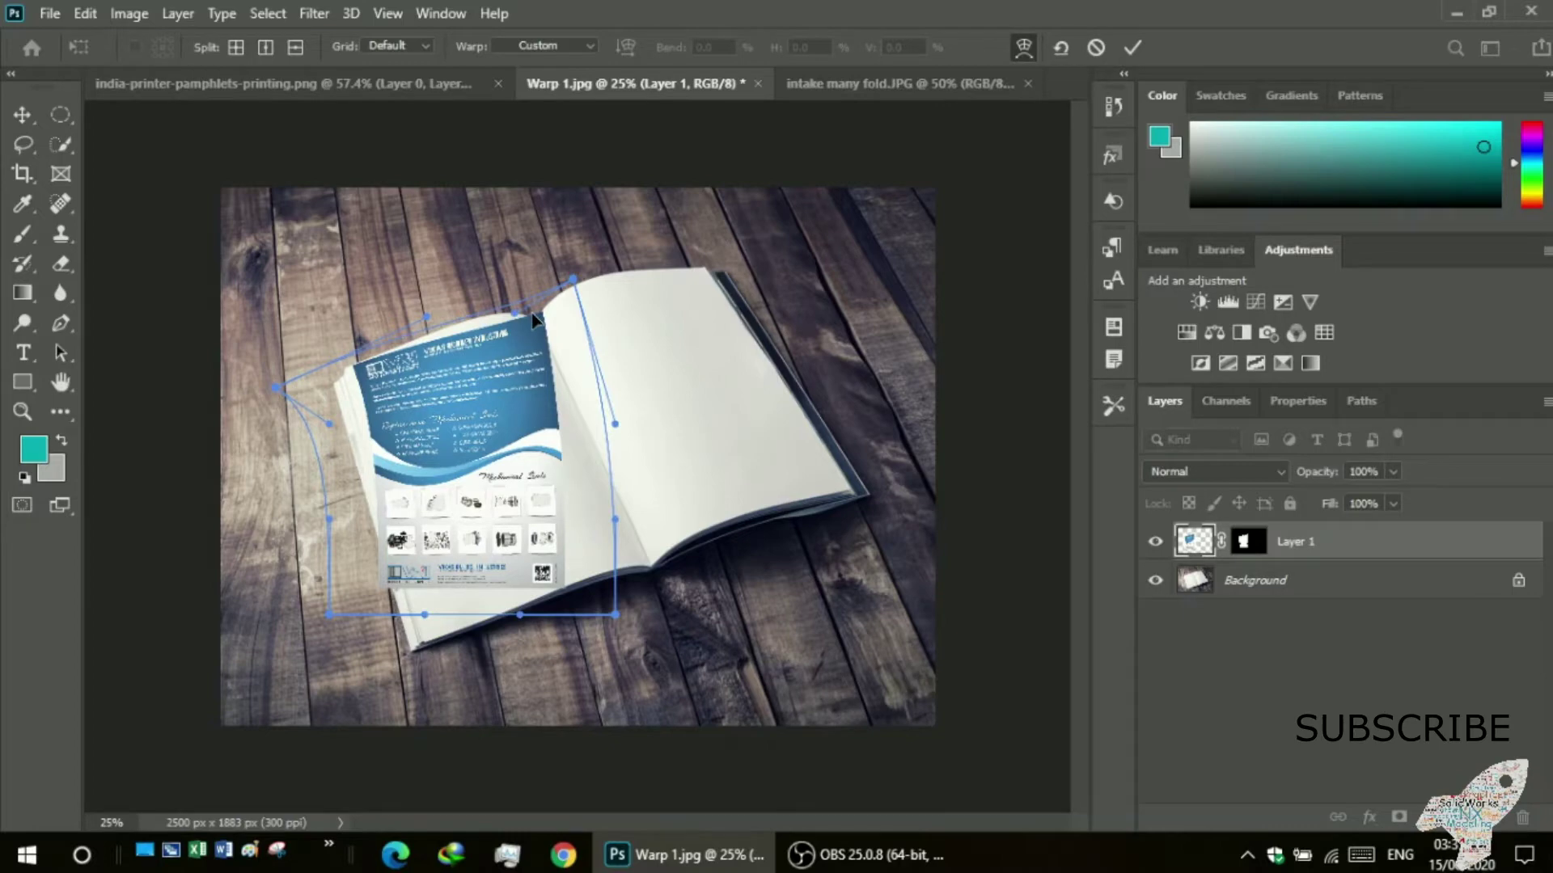
pyautogui.press('Escape')
pyautogui.press('z')
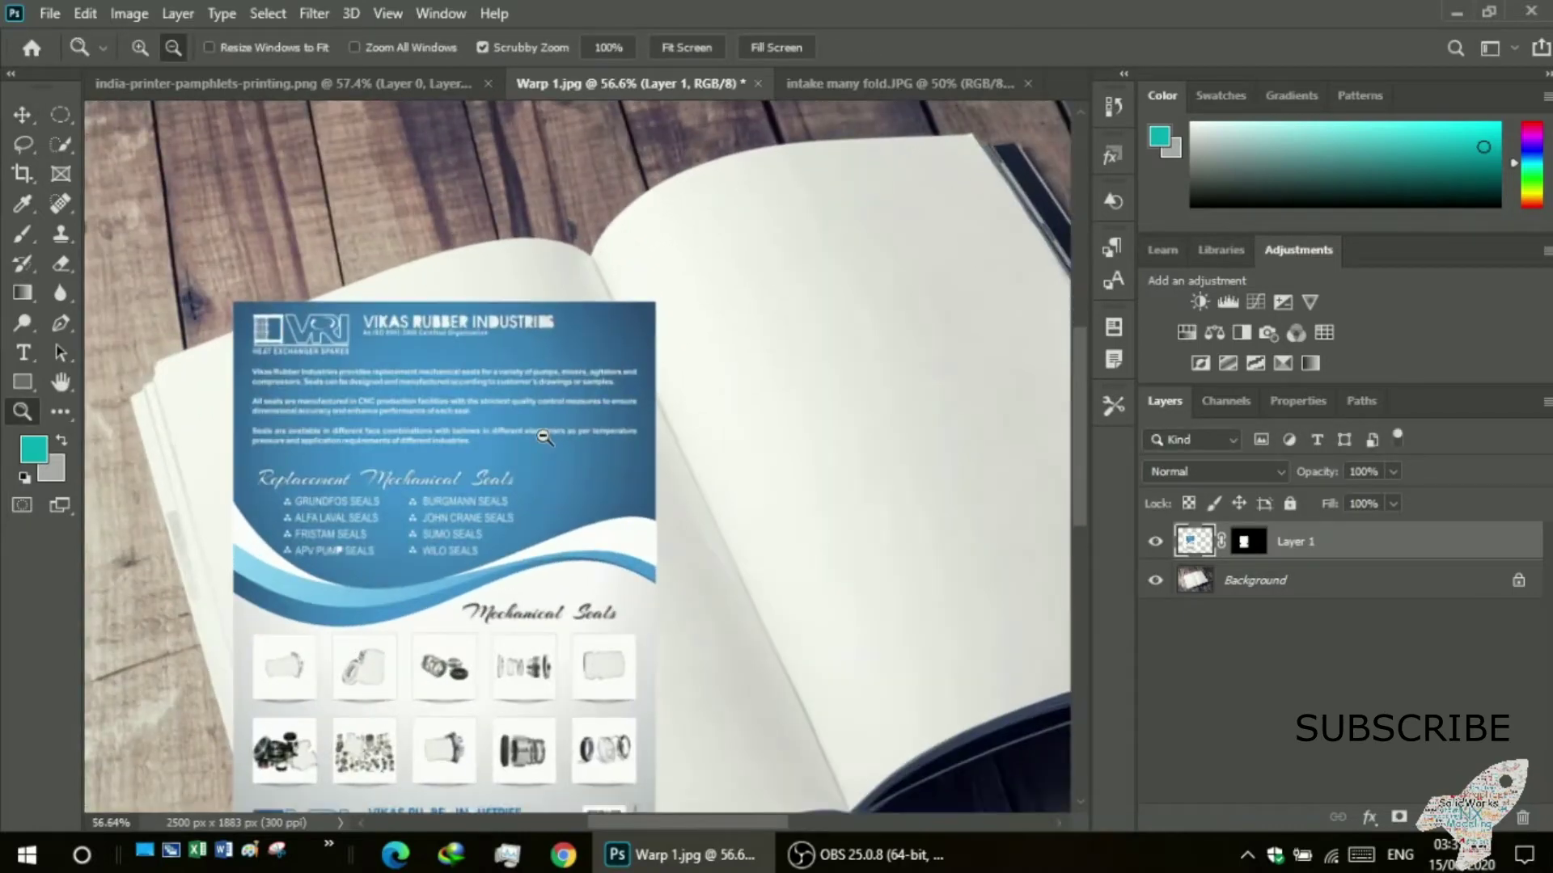
# - Zoom in, start Edit > Transform > Warp, and pull the bottom-right corner toward the page
pyautogui.moveTo(510, 368); pyautogui.dragTo(518, 464)
pyautogui.scroll(-2, 518, 465)
pyautogui.scroll(-1, 433, 557)
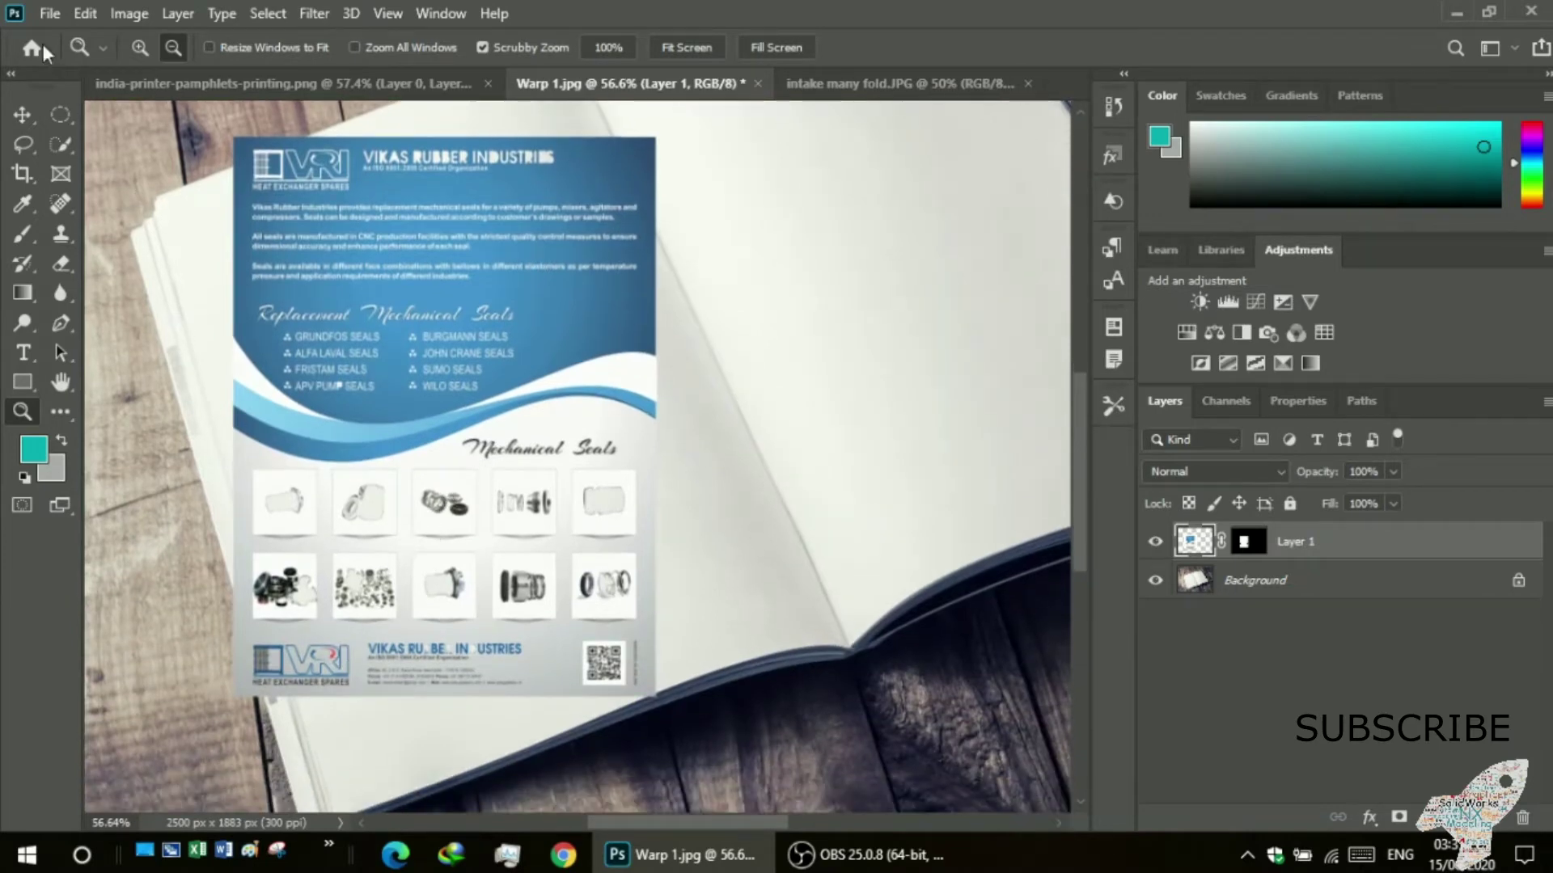
pyautogui.click(86, 14)
pyautogui.moveTo(249, 531)
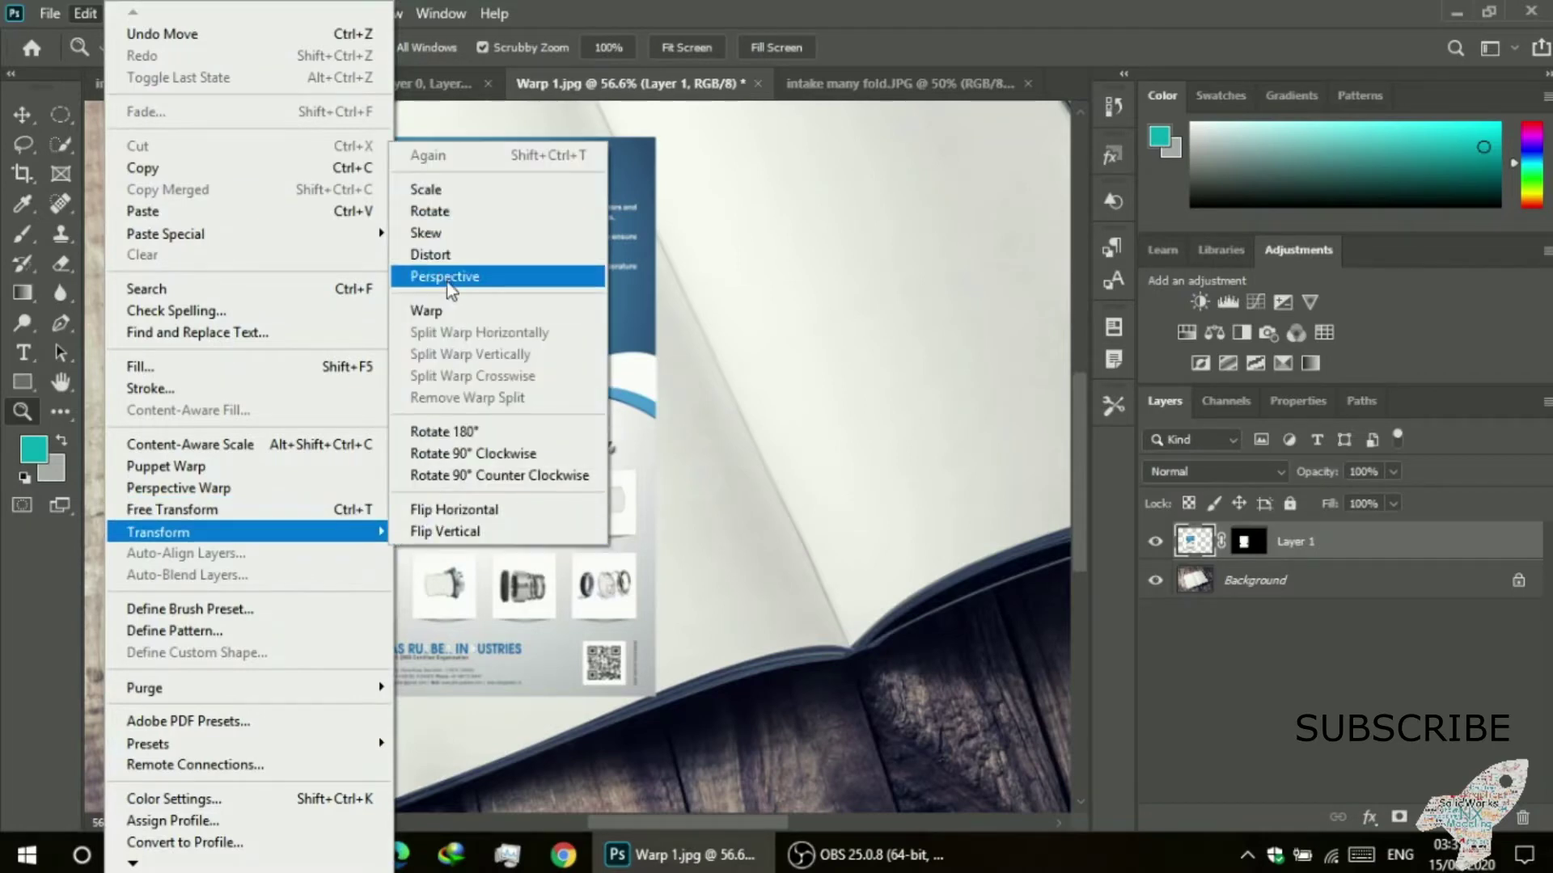
pyautogui.click(442, 309)
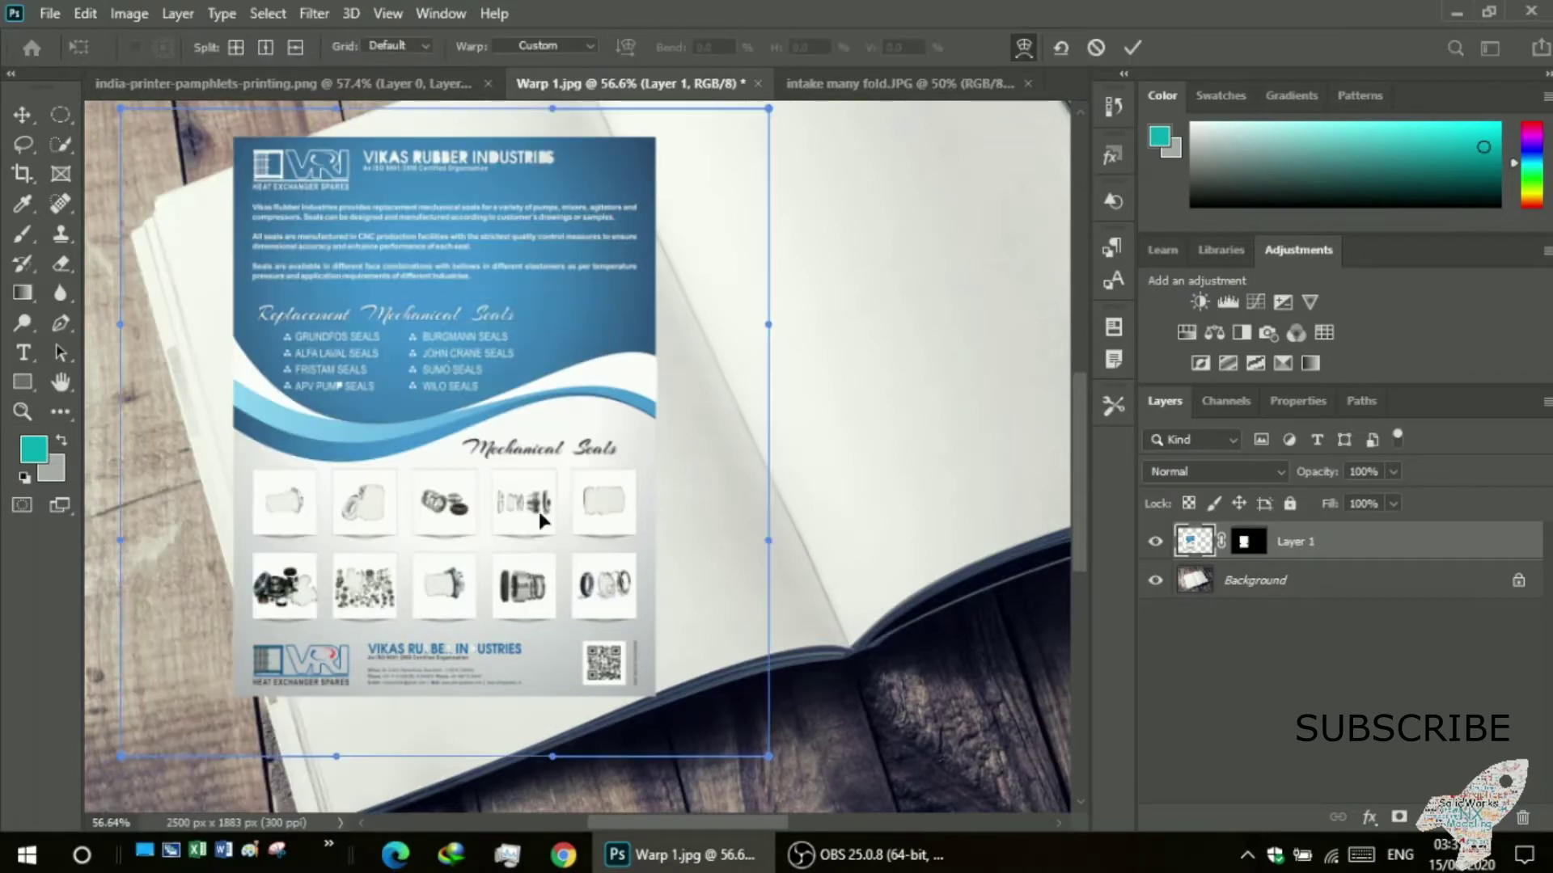
pyautogui.moveTo(765, 759); pyautogui.dragTo(963, 694)
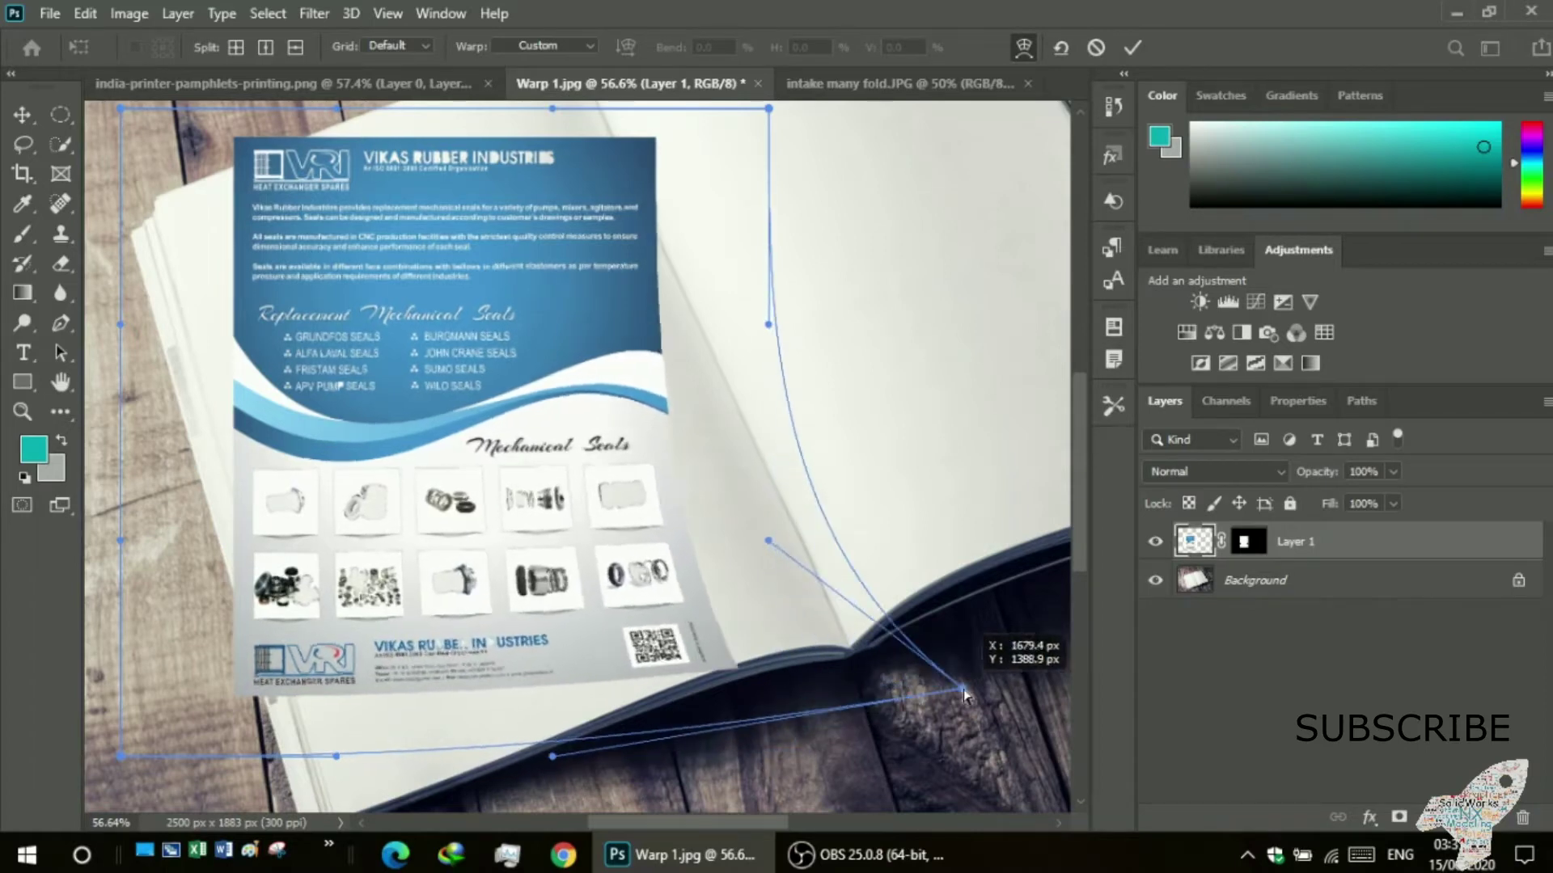
pyautogui.moveTo(766, 538); pyautogui.dragTo(894, 563)
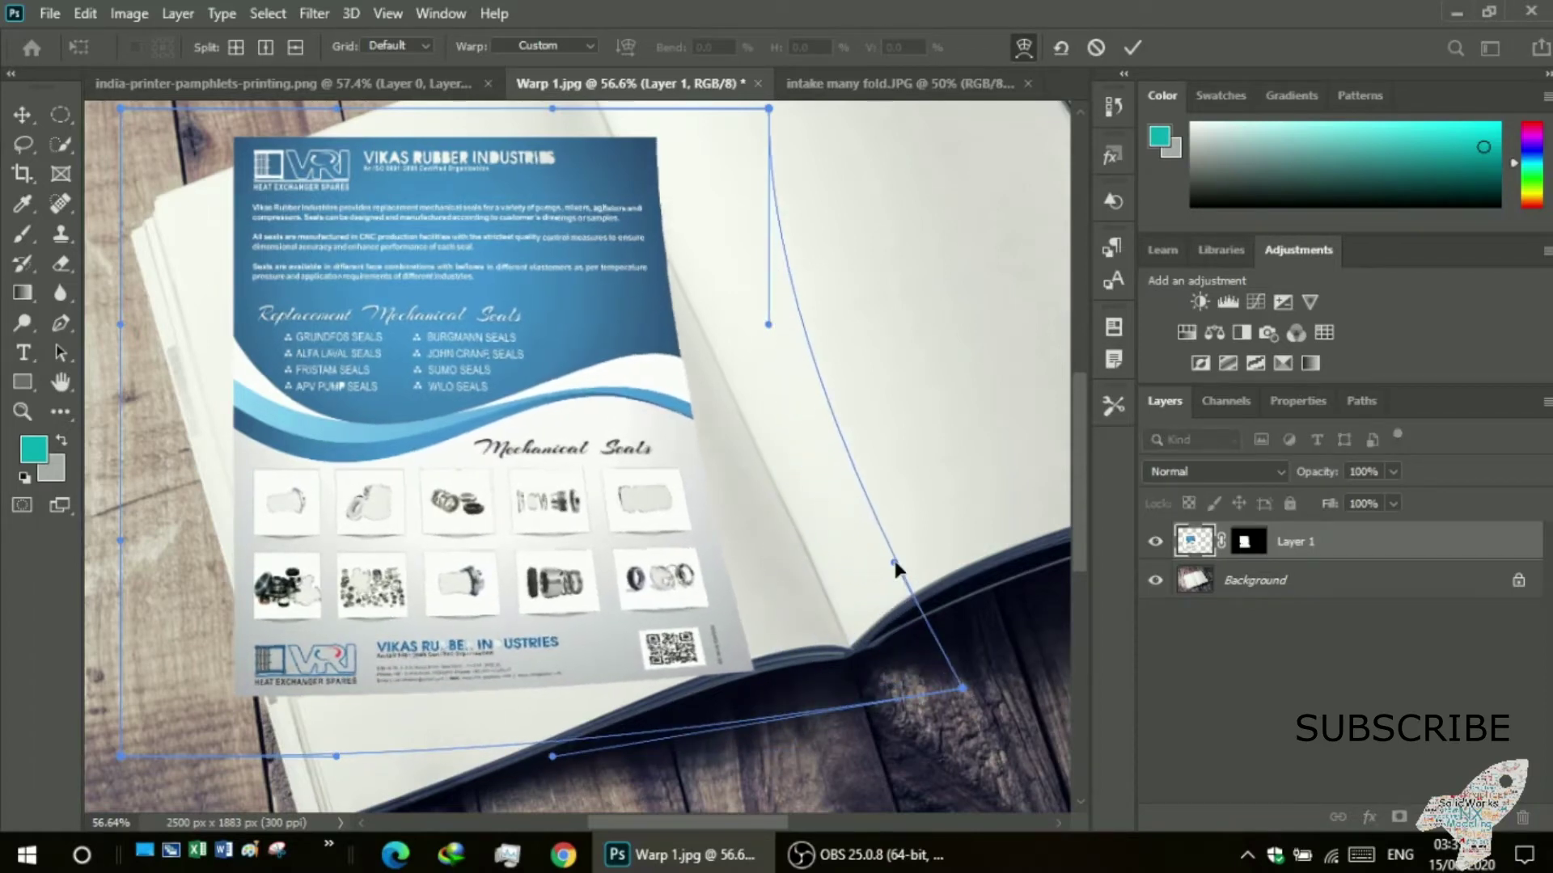
pyautogui.moveTo(963, 687); pyautogui.dragTo(1075, 647)
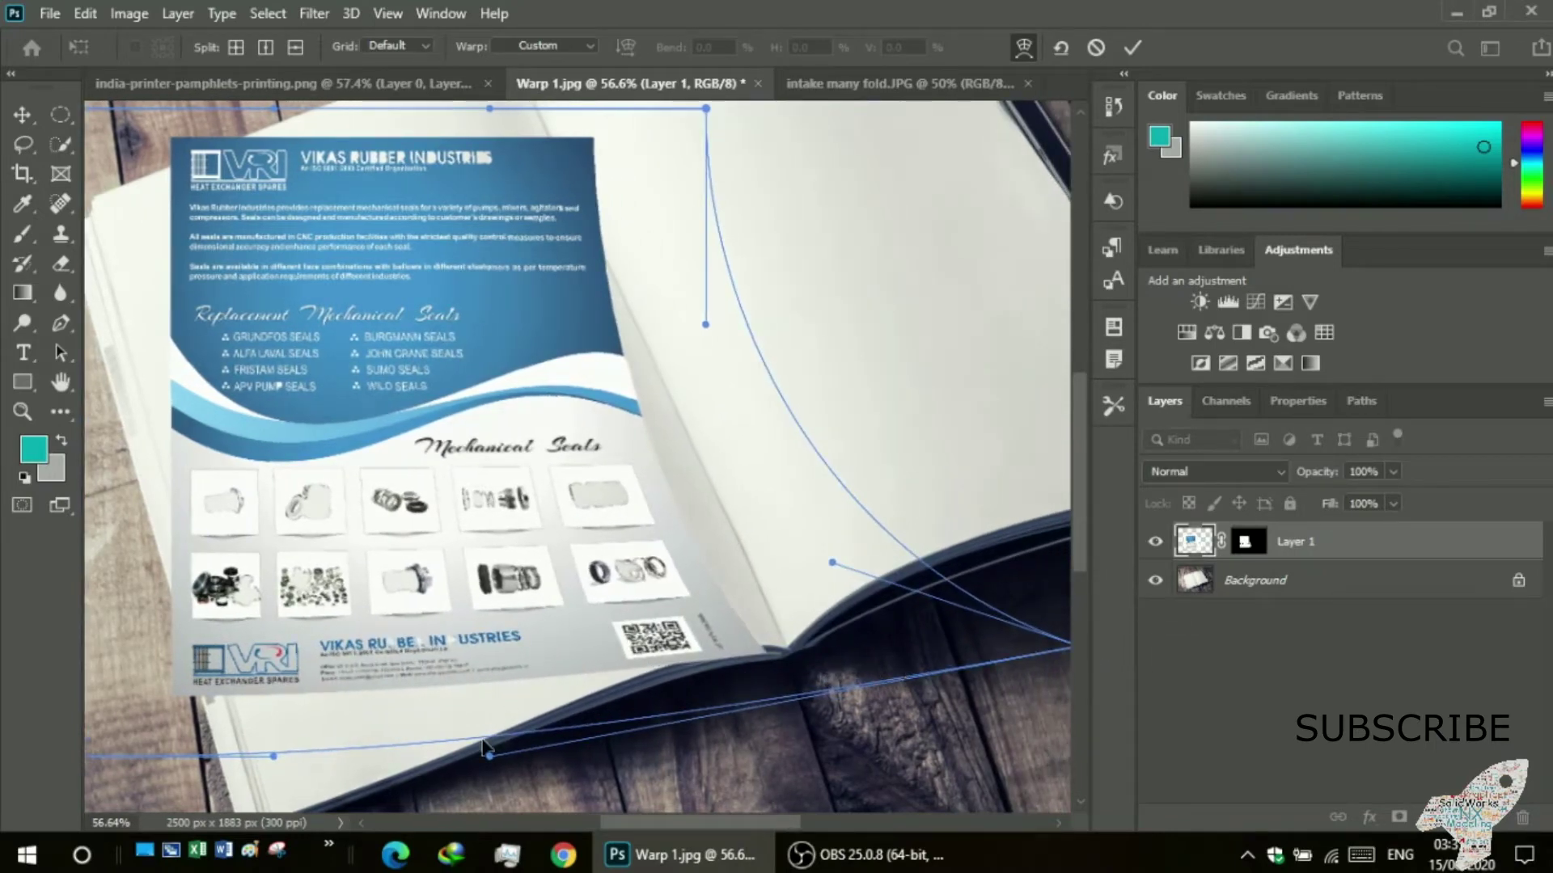
pyautogui.moveTo(655, 821); pyautogui.dragTo(717, 820)
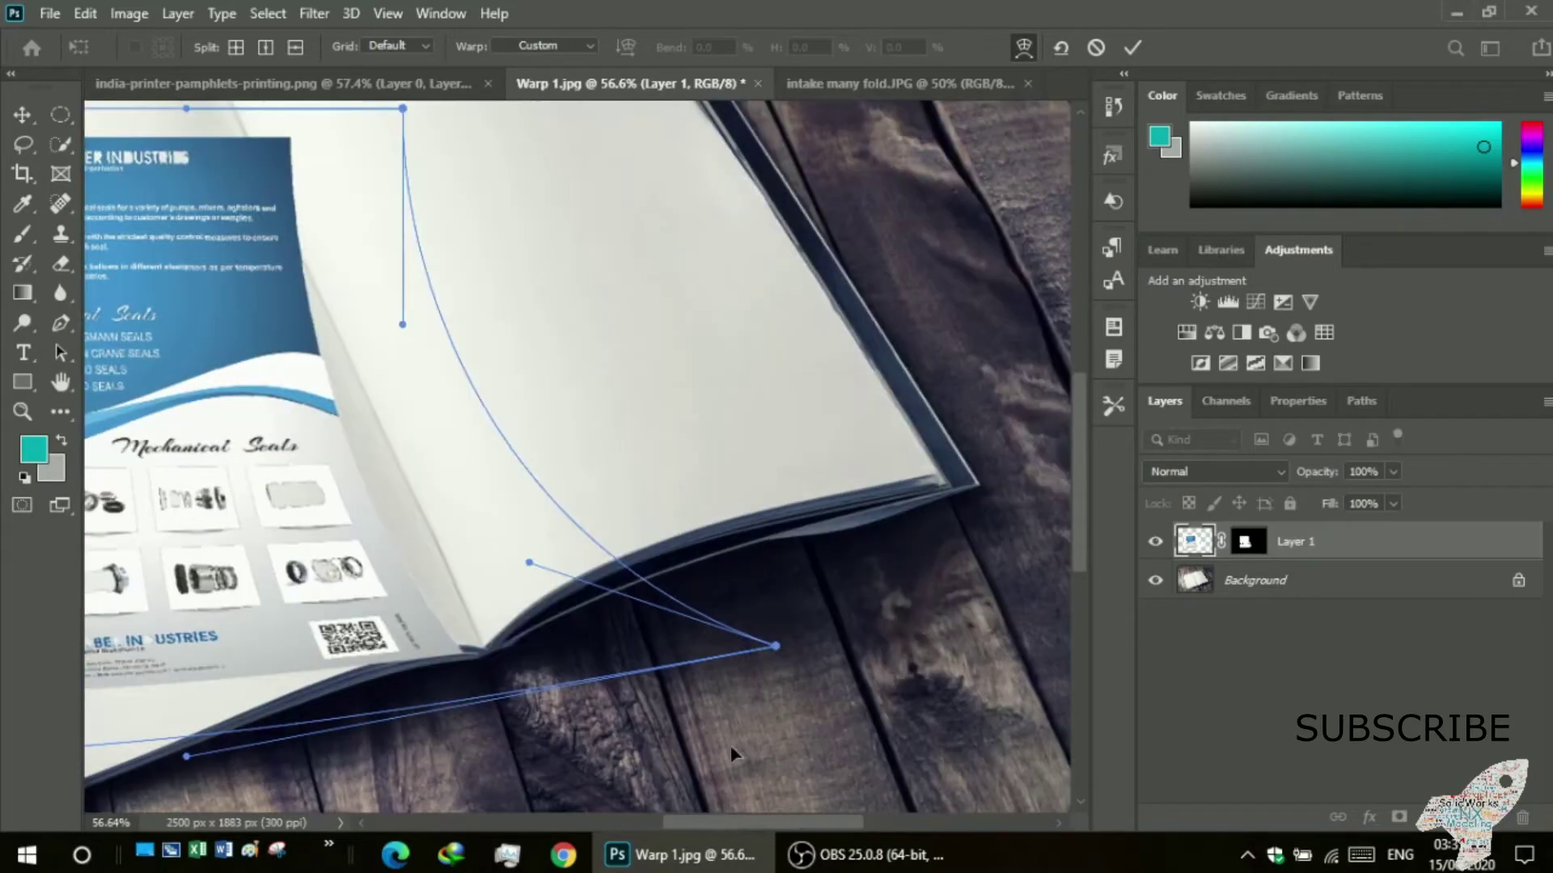
# - Settle the bottom-right corner on the page corner and reshape the right-edge curve
pyautogui.moveTo(775, 646); pyautogui.dragTo(823, 619)
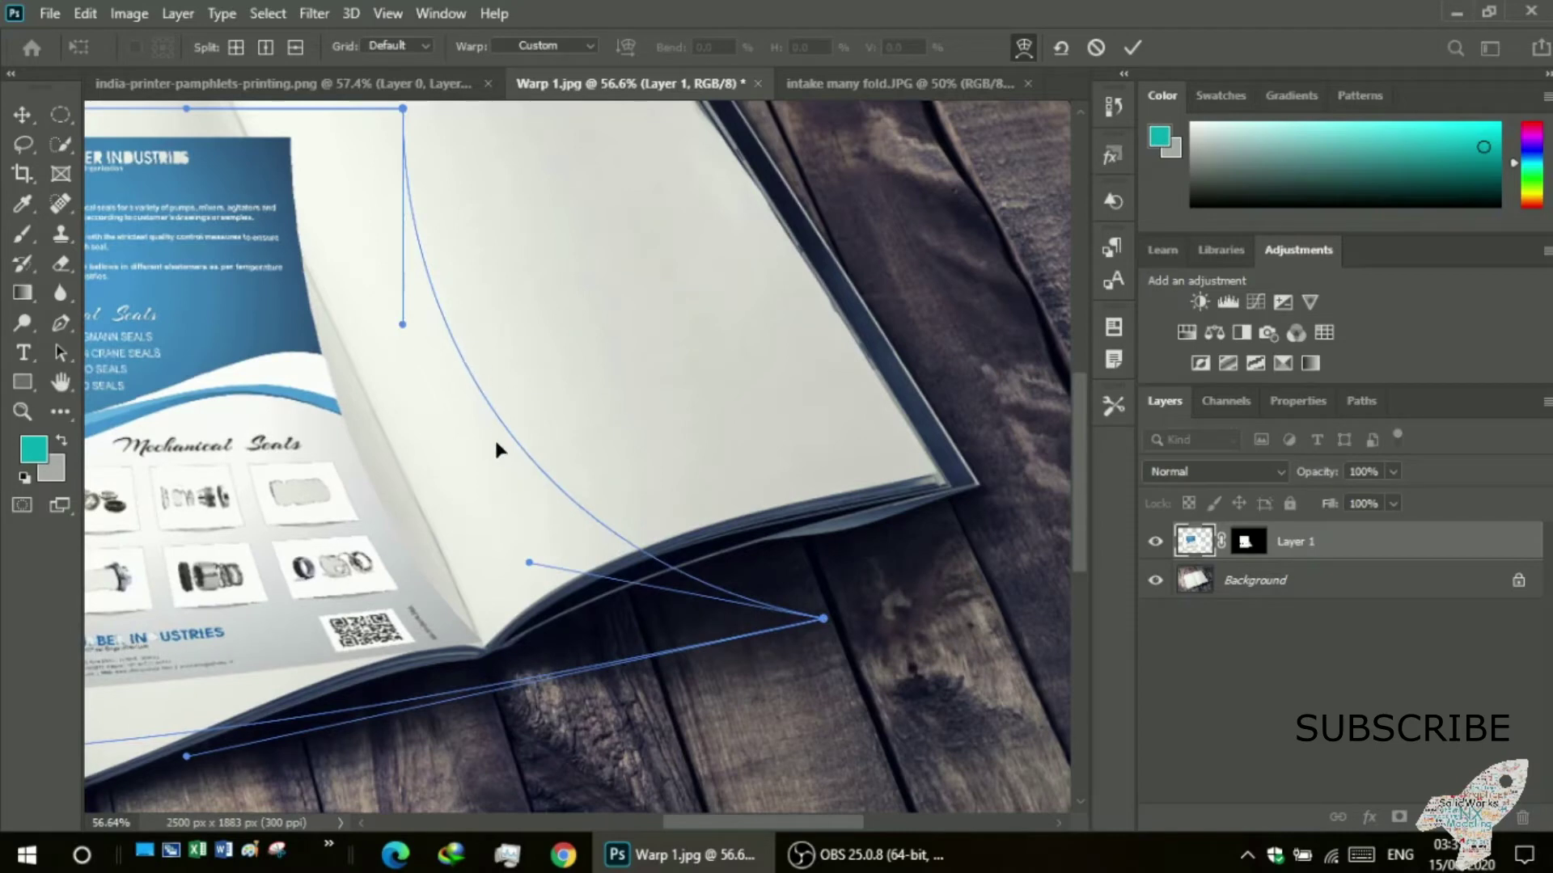
pyautogui.moveTo(532, 563); pyautogui.dragTo(605, 485)
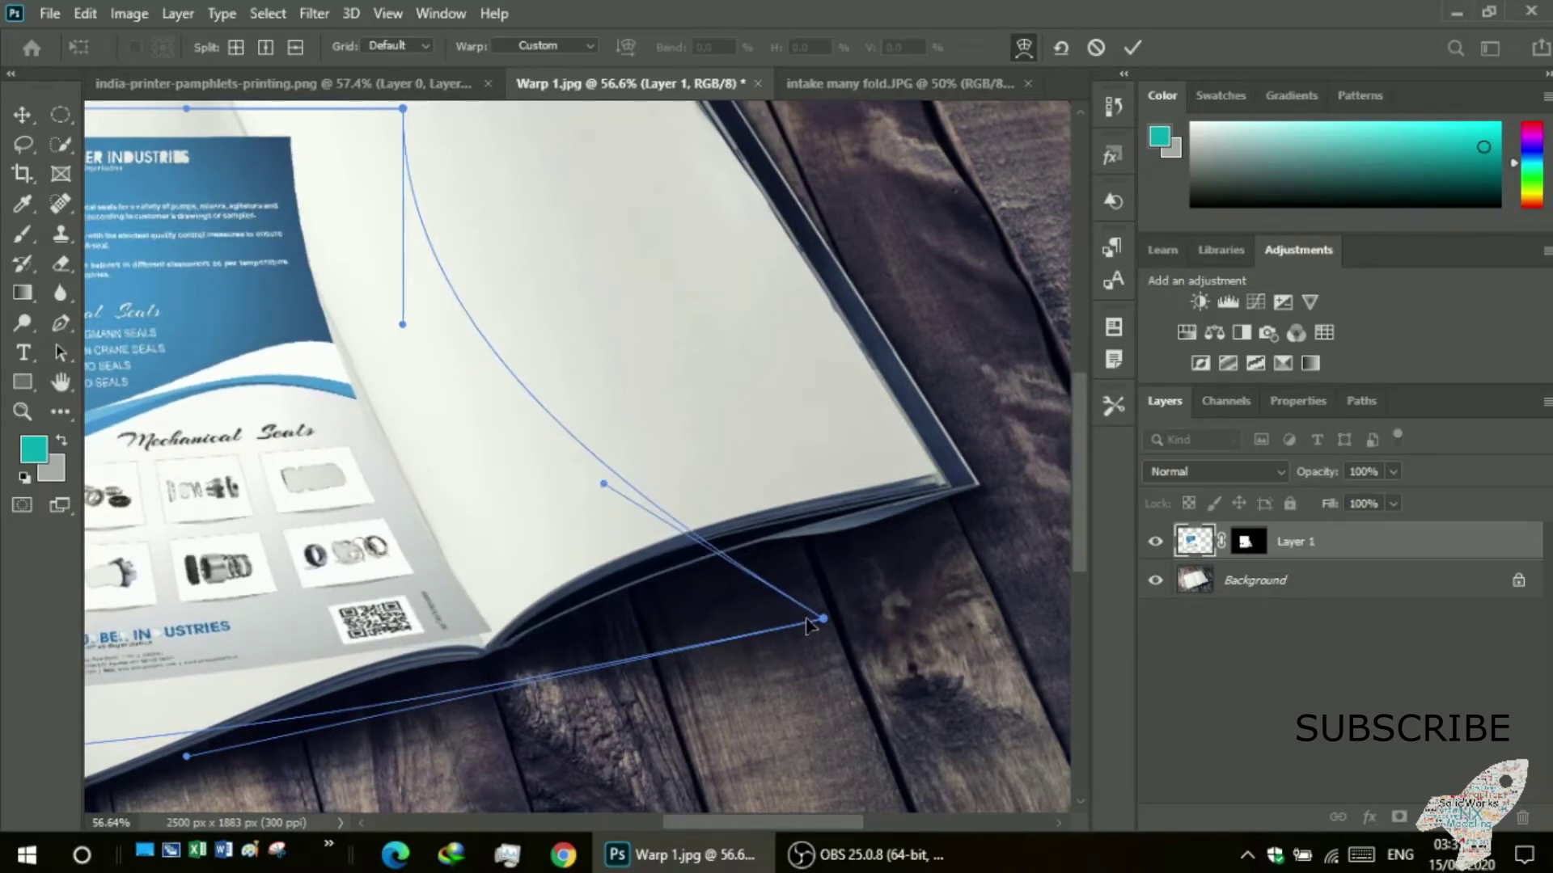
pyautogui.moveTo(825, 621)
pyautogui.mouseDown()
pyautogui.moveTo(790, 631)
pyautogui.moveTo(802, 656)
pyautogui.mouseUp()
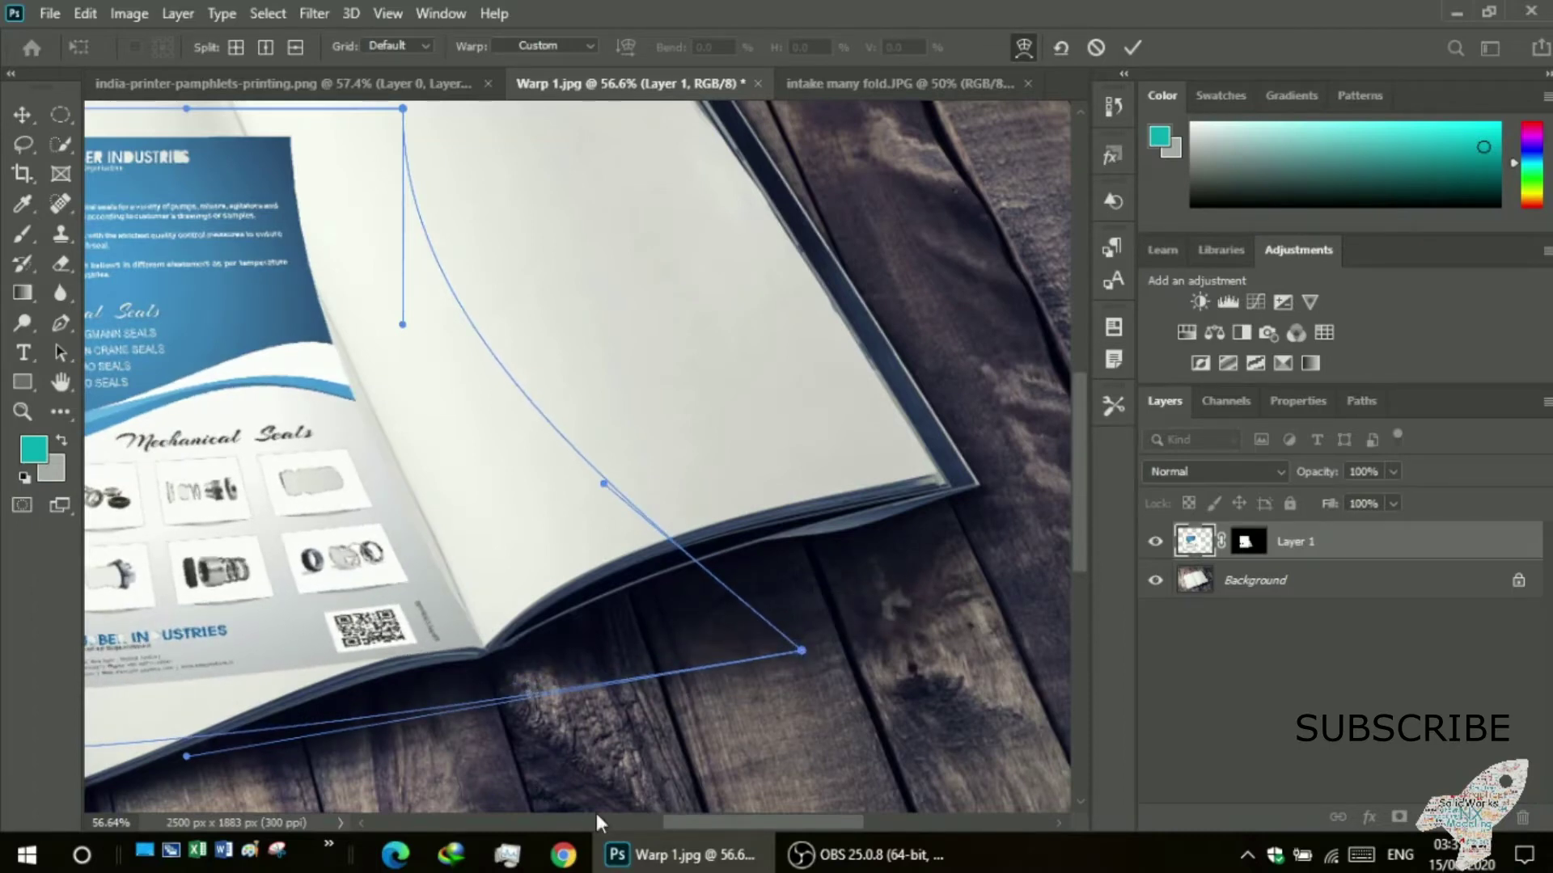
pyautogui.moveTo(720, 823); pyautogui.dragTo(556, 809)
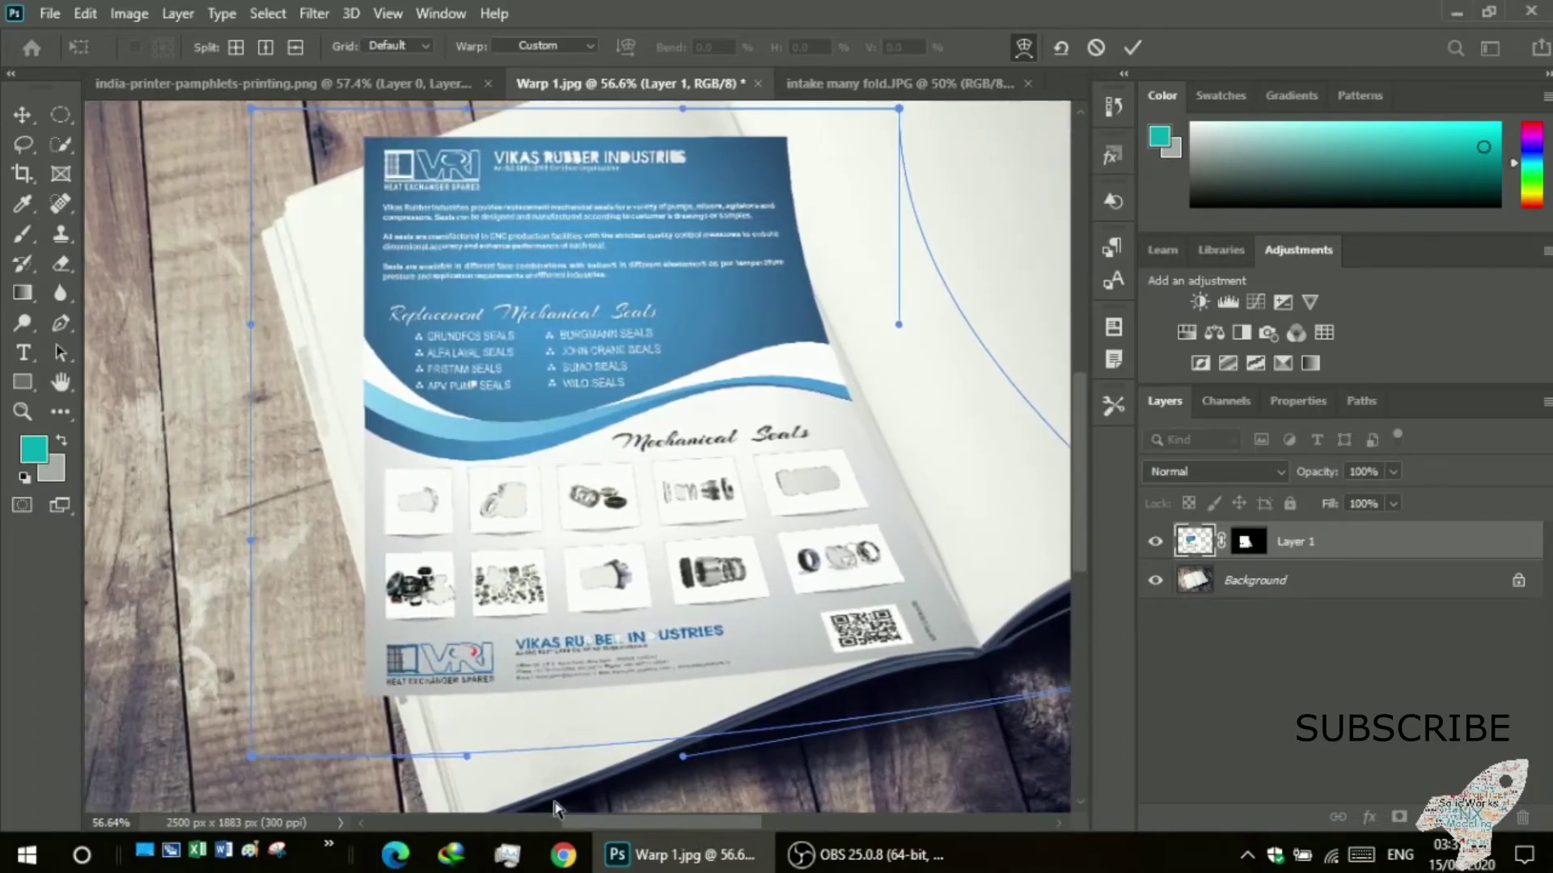
pyautogui.moveTo(251, 760)
pyautogui.mouseDown()
pyautogui.moveTo(283, 748)
pyautogui.moveTo(299, 783)
pyautogui.moveTo(453, 821)
pyautogui.moveTo(437, 797)
pyautogui.moveTo(441, 821)
pyautogui.moveTo(476, 813)
pyautogui.moveTo(500, 856)
pyautogui.moveTo(492, 808)
pyautogui.mouseUp()
# - Fit the bottom-left corner and bottom-edge curve to the page's curved bottom
pyautogui.moveTo(686, 495)
pyautogui.mouseDown()
pyautogui.moveTo(703, 513)
pyautogui.moveTo(728, 506)
pyautogui.moveTo(821, 449)
pyautogui.moveTo(807, 461)
pyautogui.mouseUp()
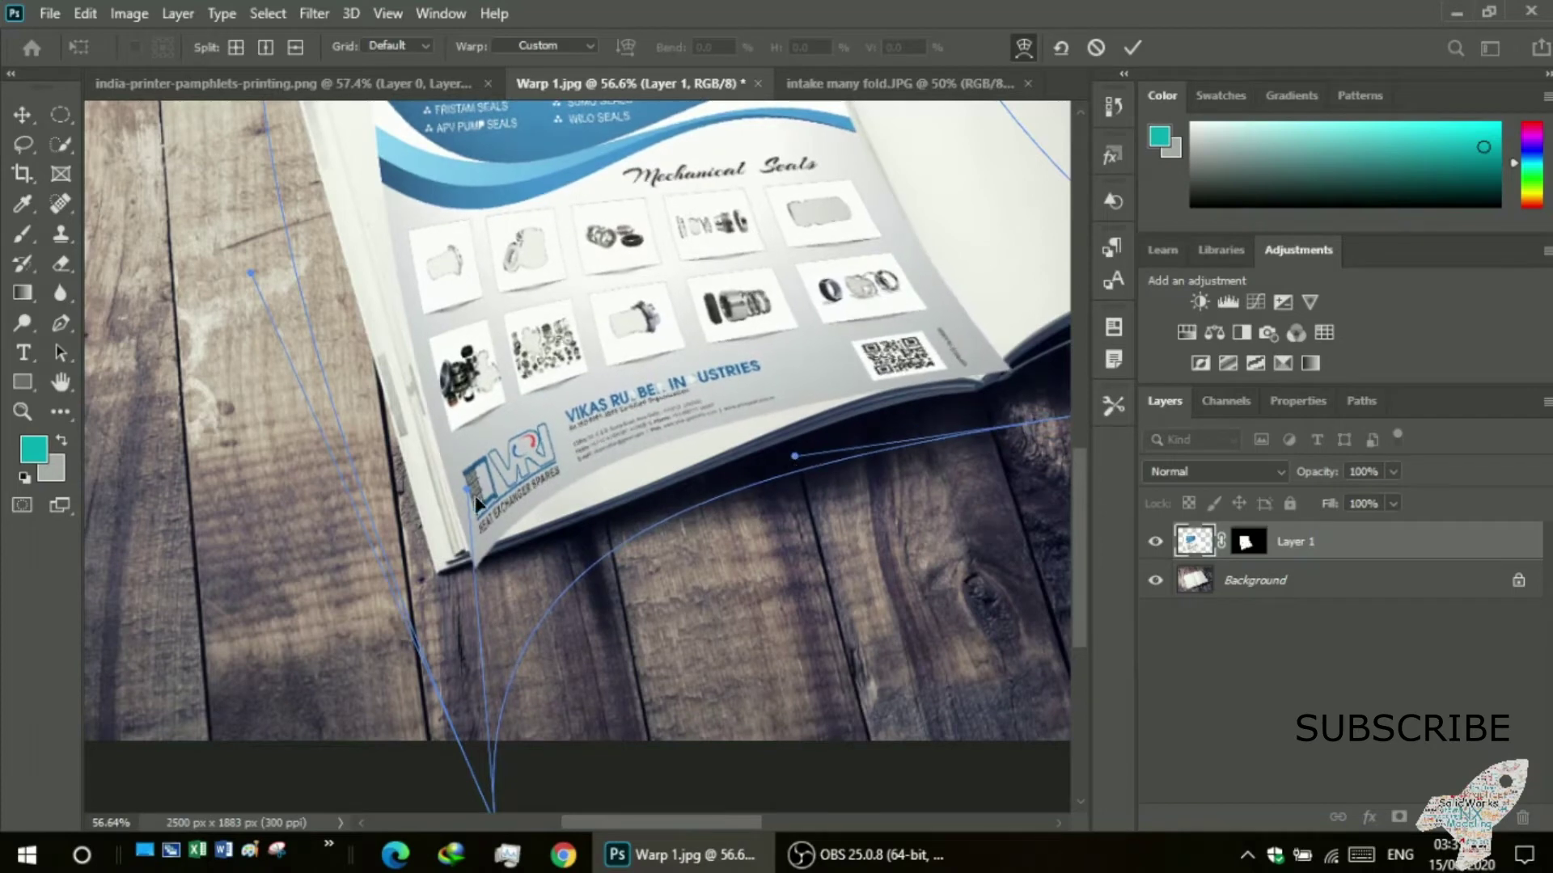
pyautogui.moveTo(492, 490); pyautogui.dragTo(440, 506)
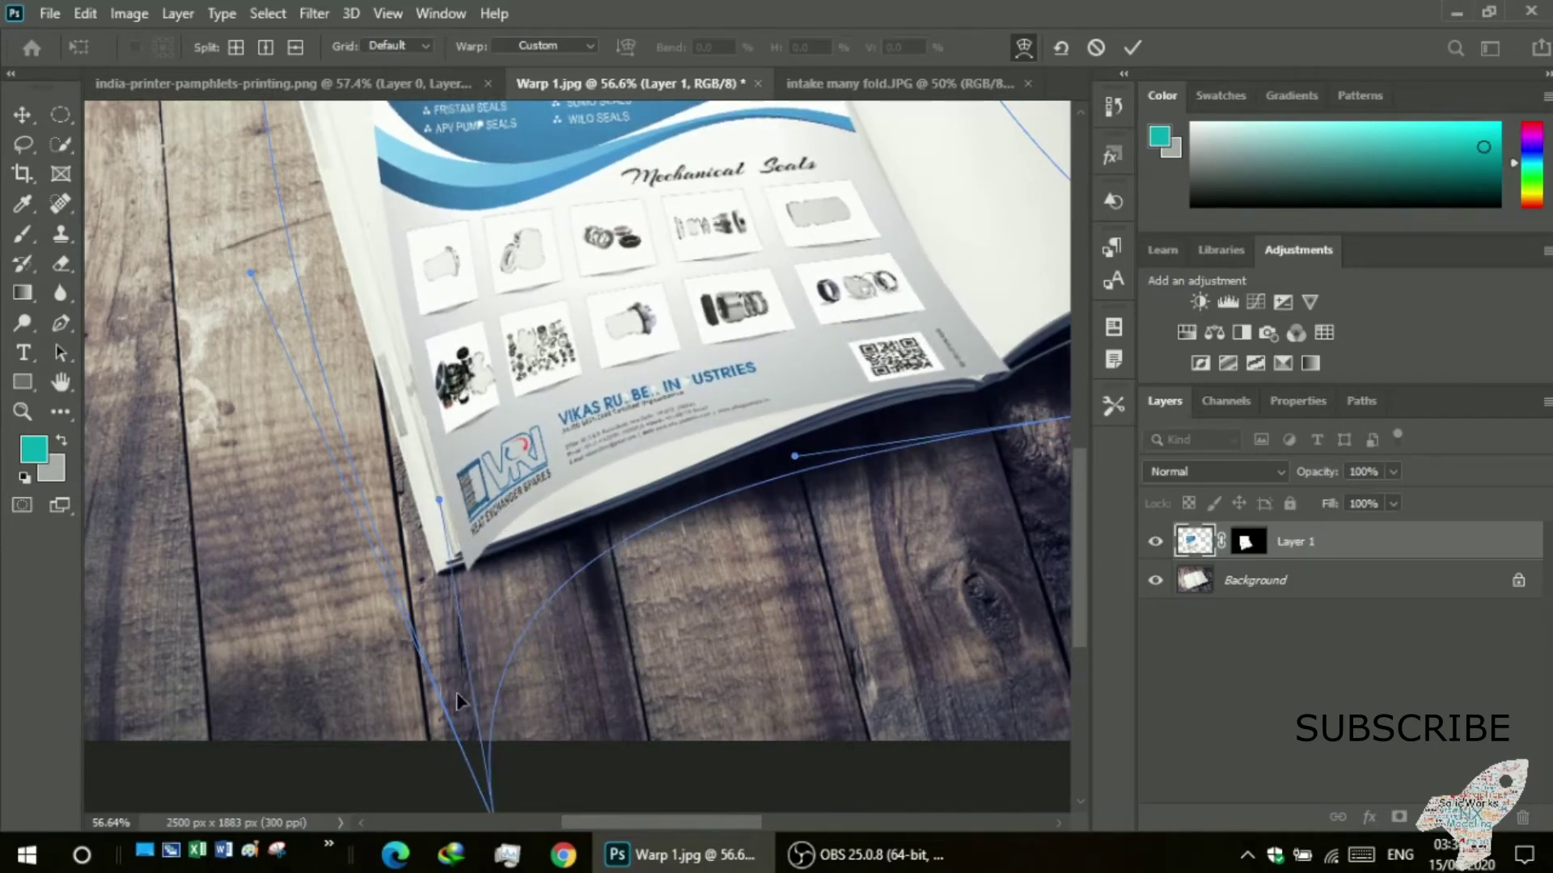
pyautogui.scroll(-3, 476, 724)
pyautogui.moveTo(496, 715)
pyautogui.mouseDown()
pyautogui.moveTo(484, 655)
pyautogui.moveTo(496, 669)
pyautogui.mouseUp()
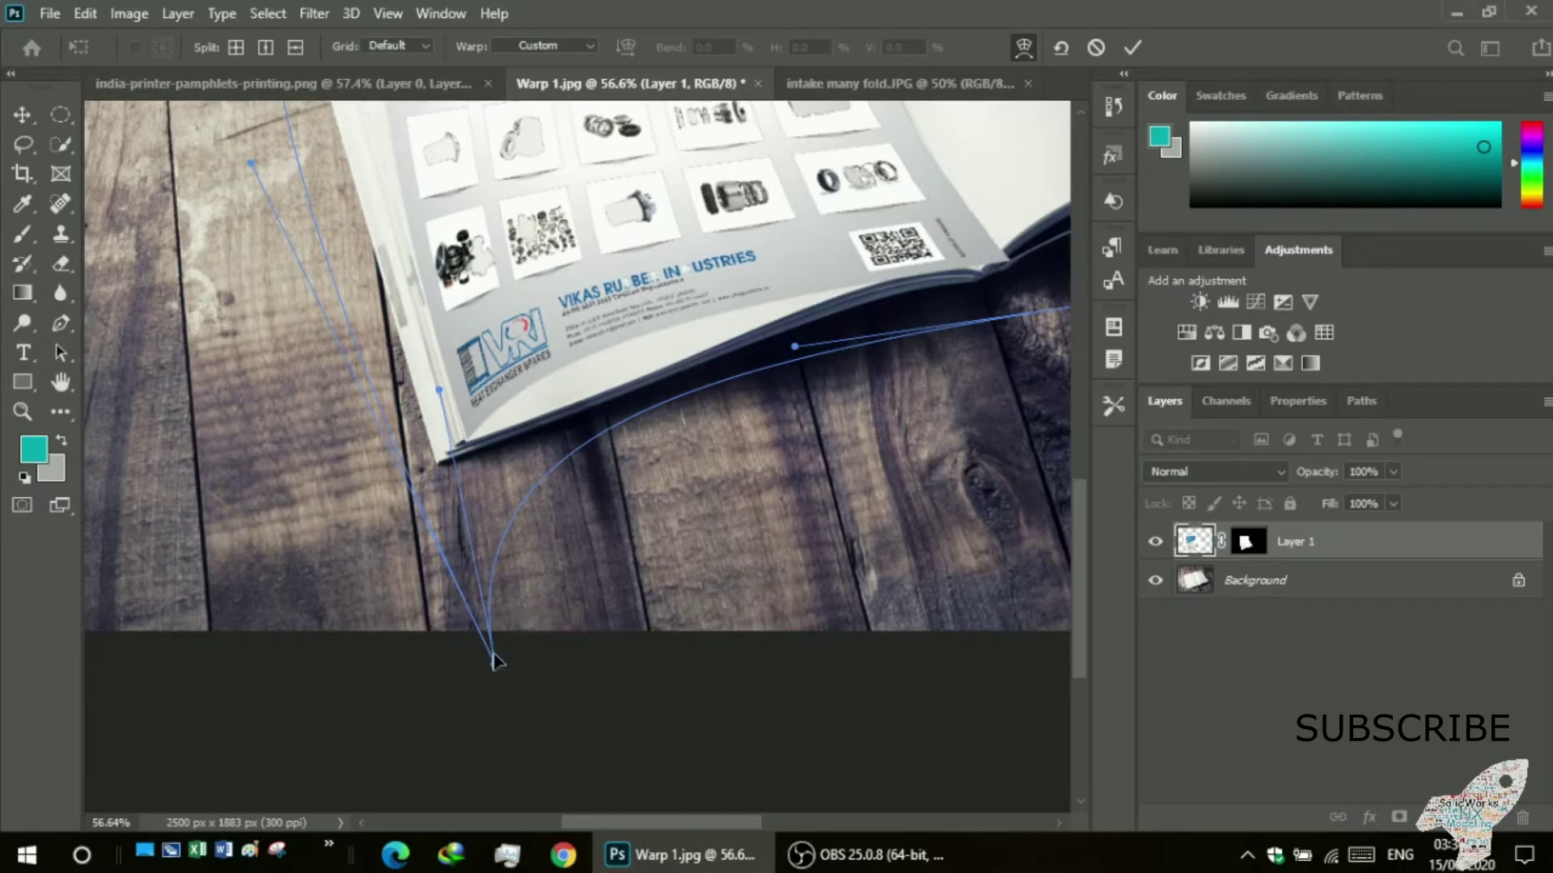
pyautogui.moveTo(434, 392); pyautogui.dragTo(451, 394)
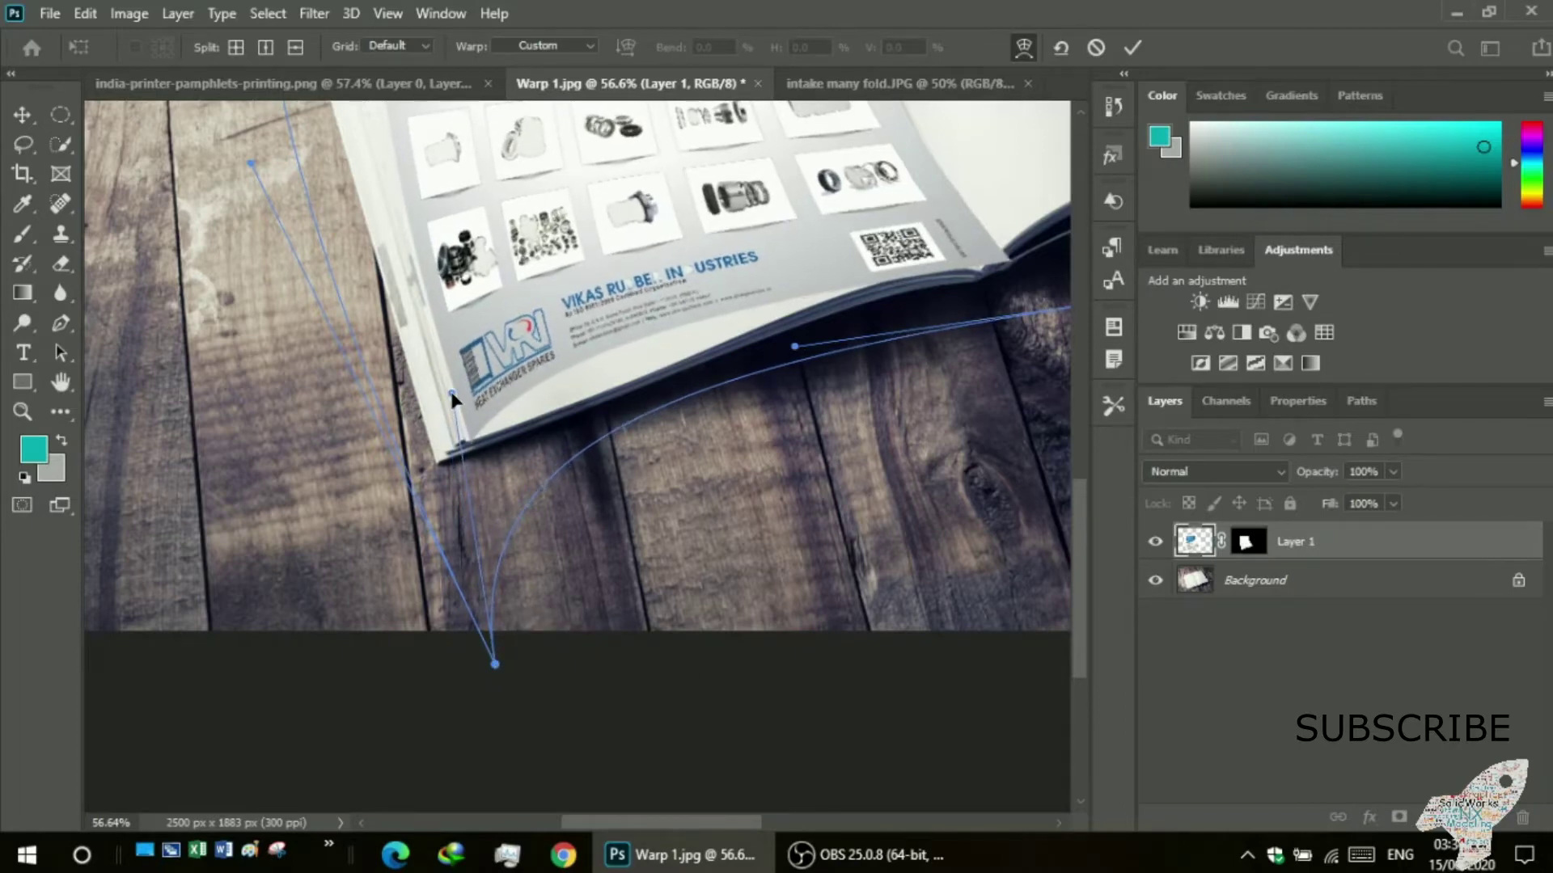
pyautogui.moveTo(495, 665); pyautogui.dragTo(484, 661)
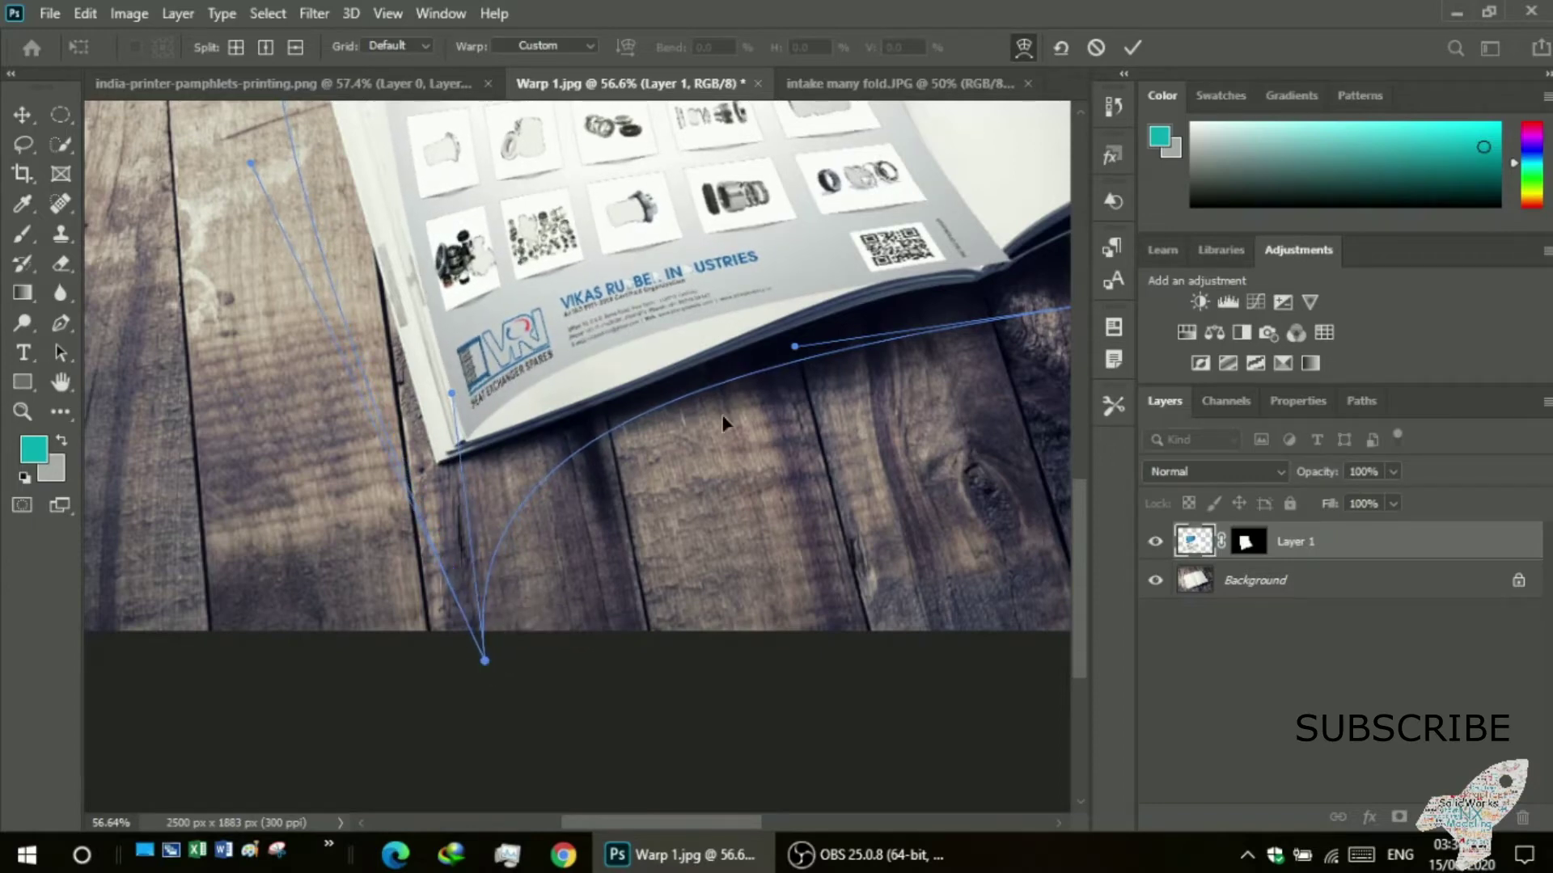
pyautogui.moveTo(794, 348); pyautogui.dragTo(807, 354)
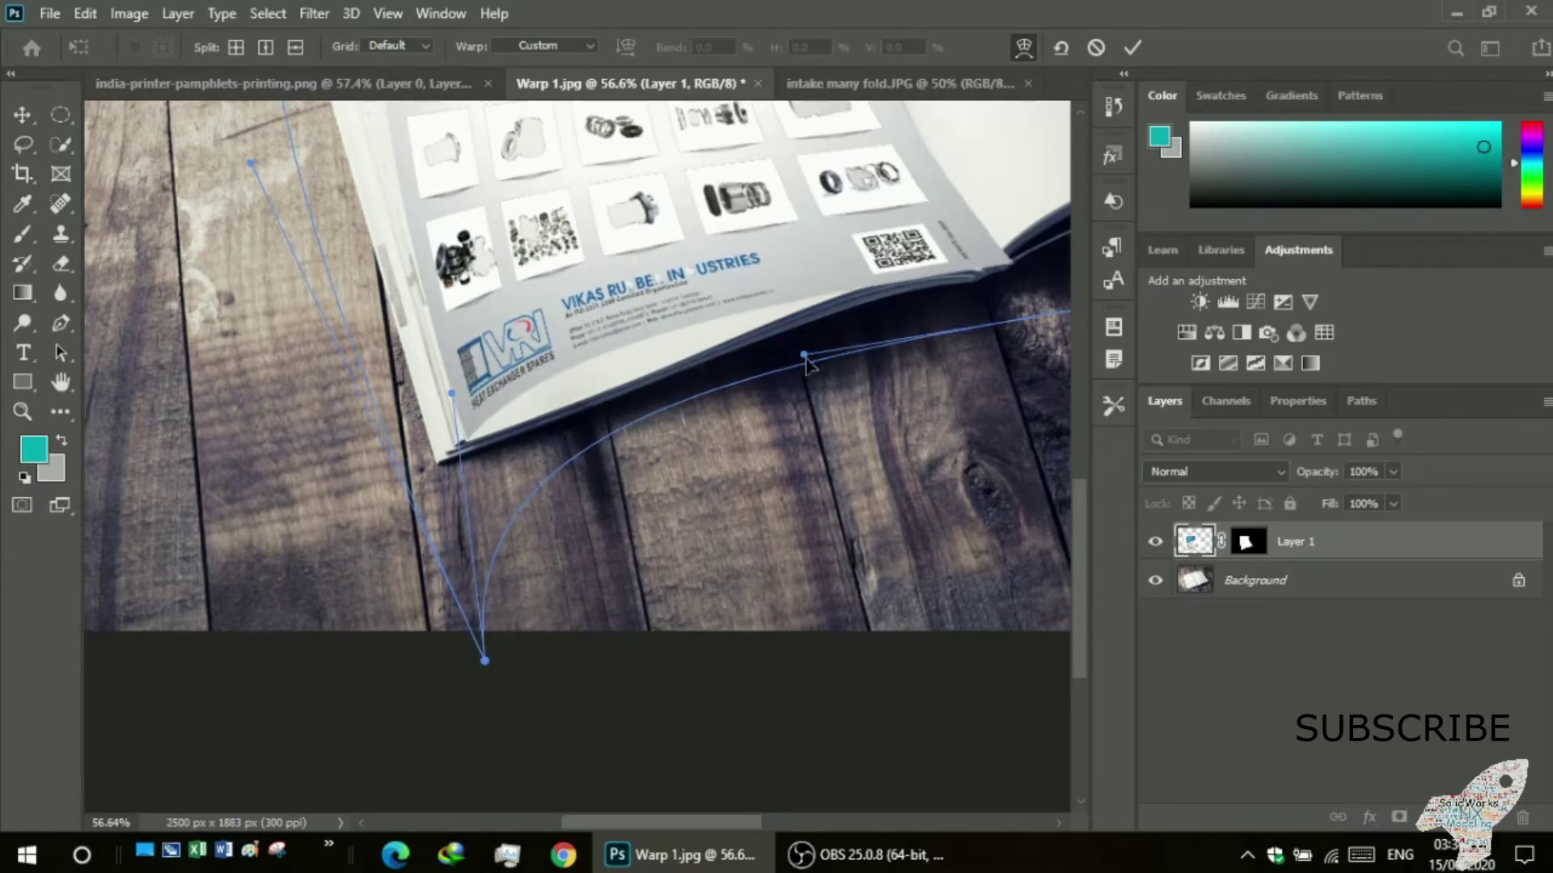
pyautogui.scroll(2, 776, 364)
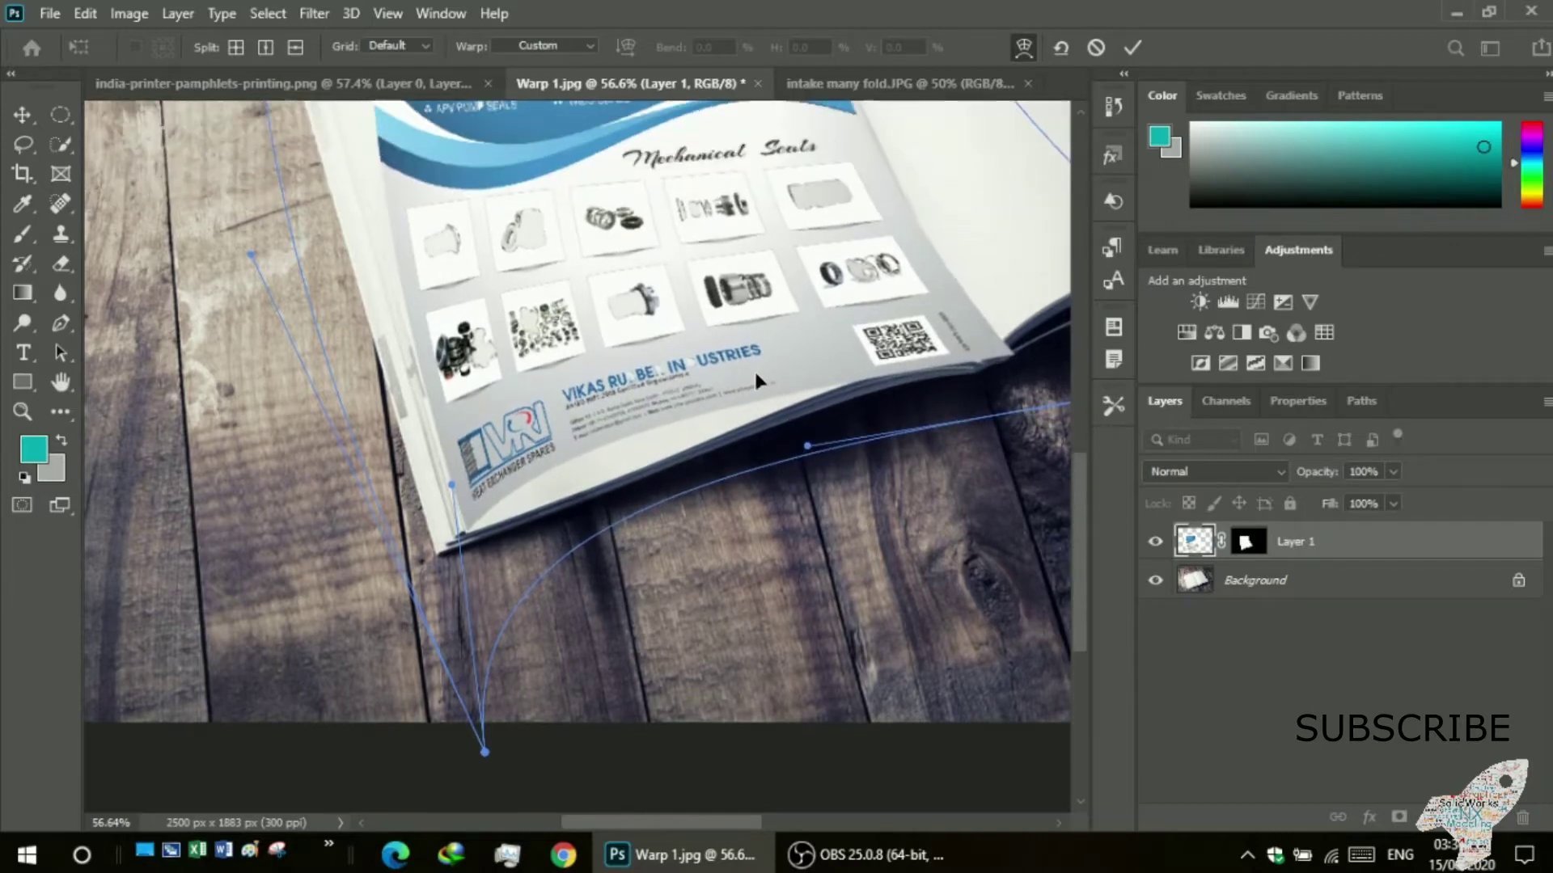
# - Pull the top-left corner down to the page edge and curve the left edge
pyautogui.scroll(2, 647, 355)
pyautogui.scroll(2, 543, 347)
pyautogui.scroll(3, 445, 283)
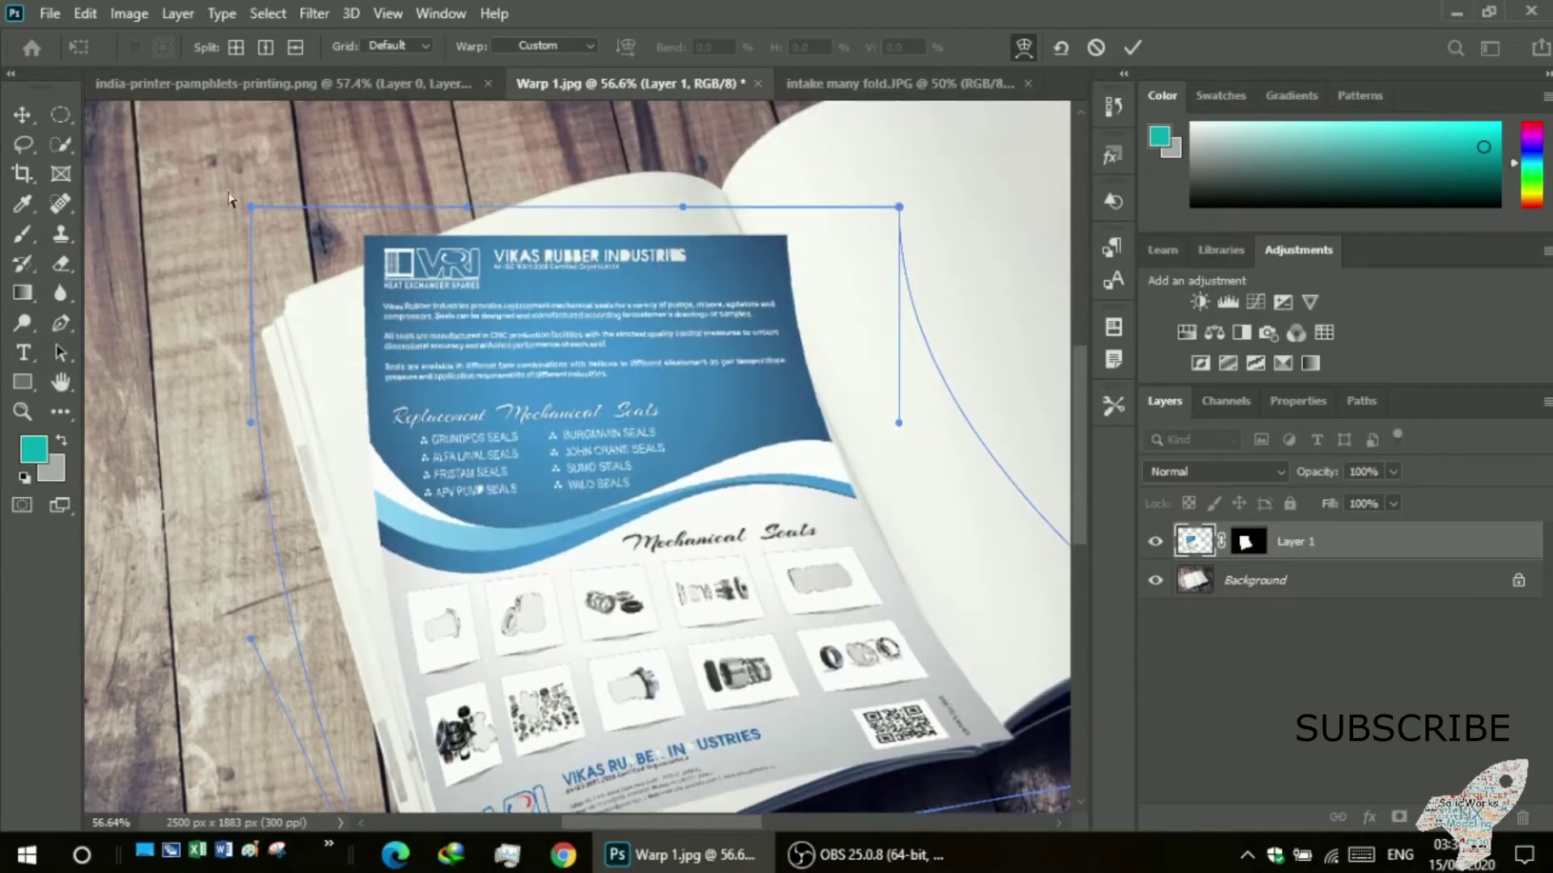
pyautogui.moveTo(252, 208)
pyautogui.mouseDown()
pyautogui.moveTo(136, 328)
pyautogui.moveTo(106, 333)
pyautogui.mouseUp()
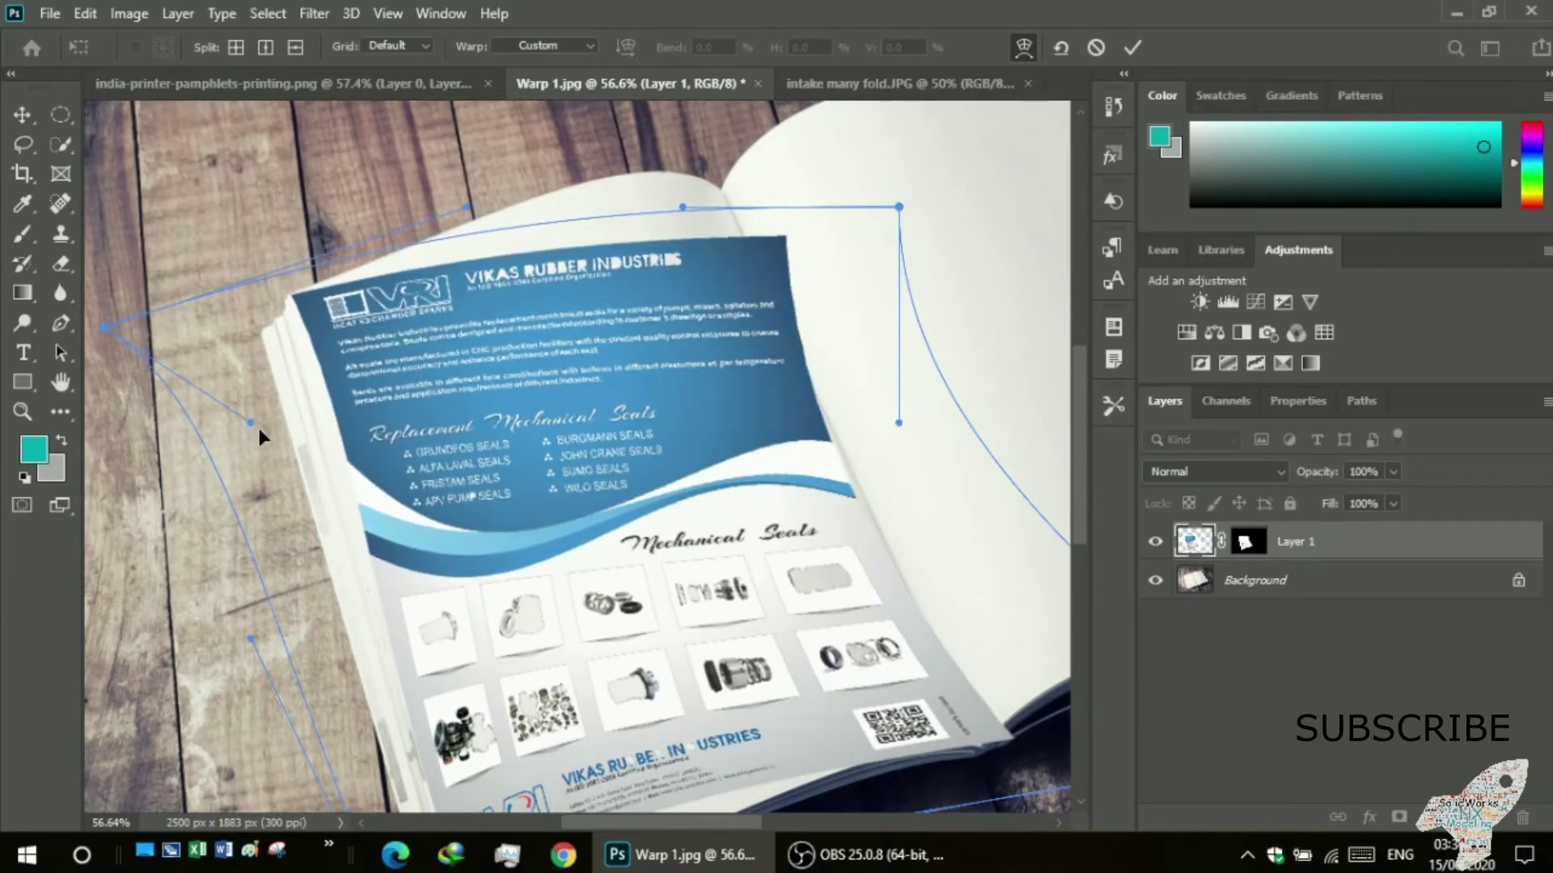
pyautogui.moveTo(259, 426); pyautogui.dragTo(208, 440)
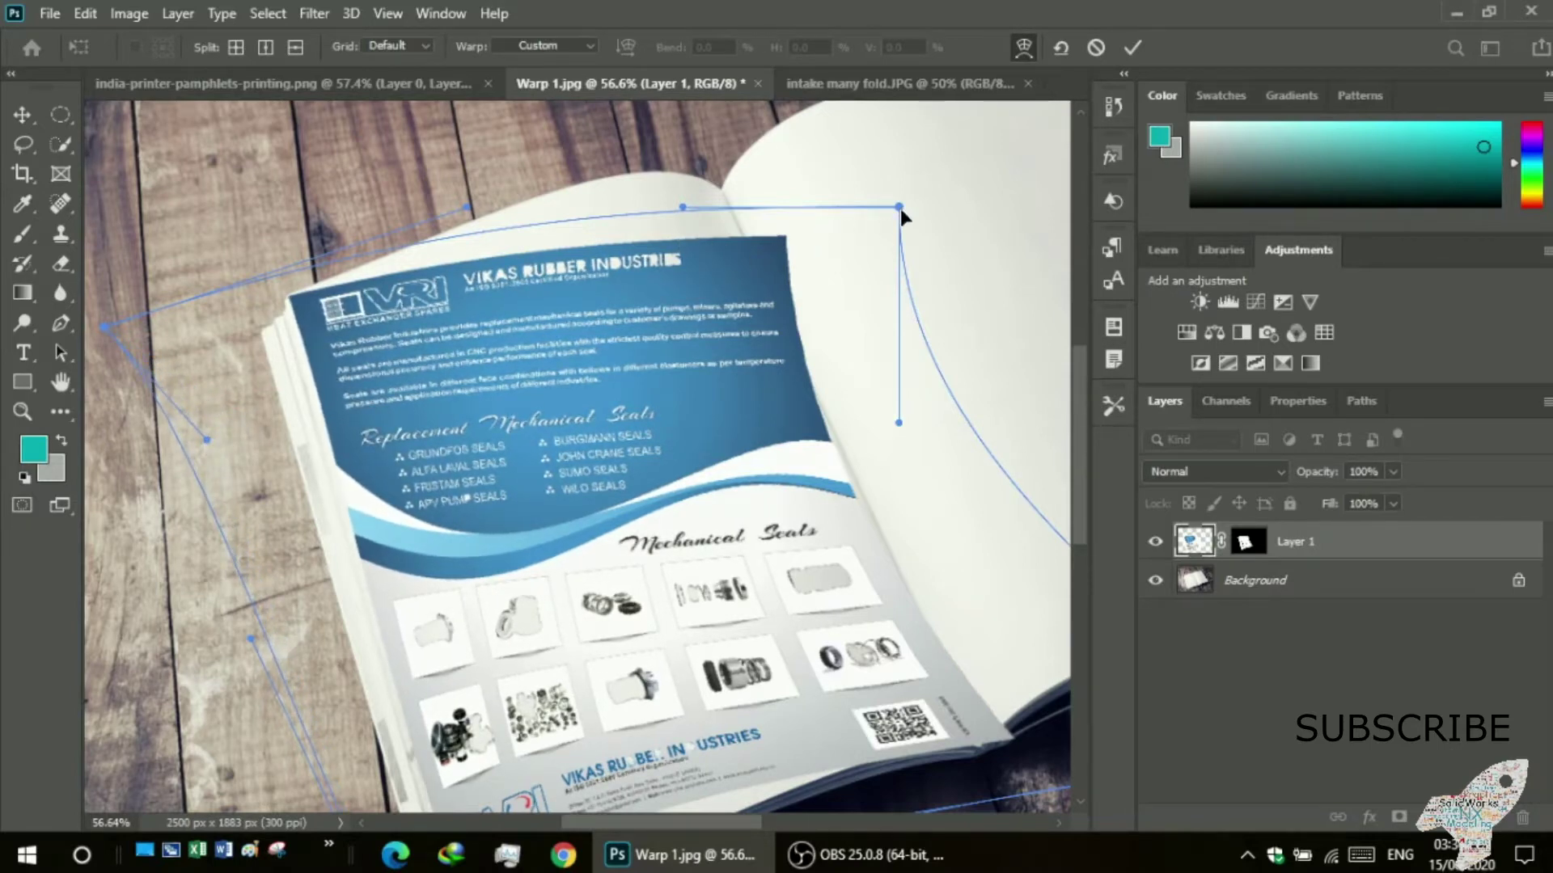
# - Raise the top-right corner to the page top and curve the right edge with the page
pyautogui.moveTo(900, 209); pyautogui.dragTo(773, 111)
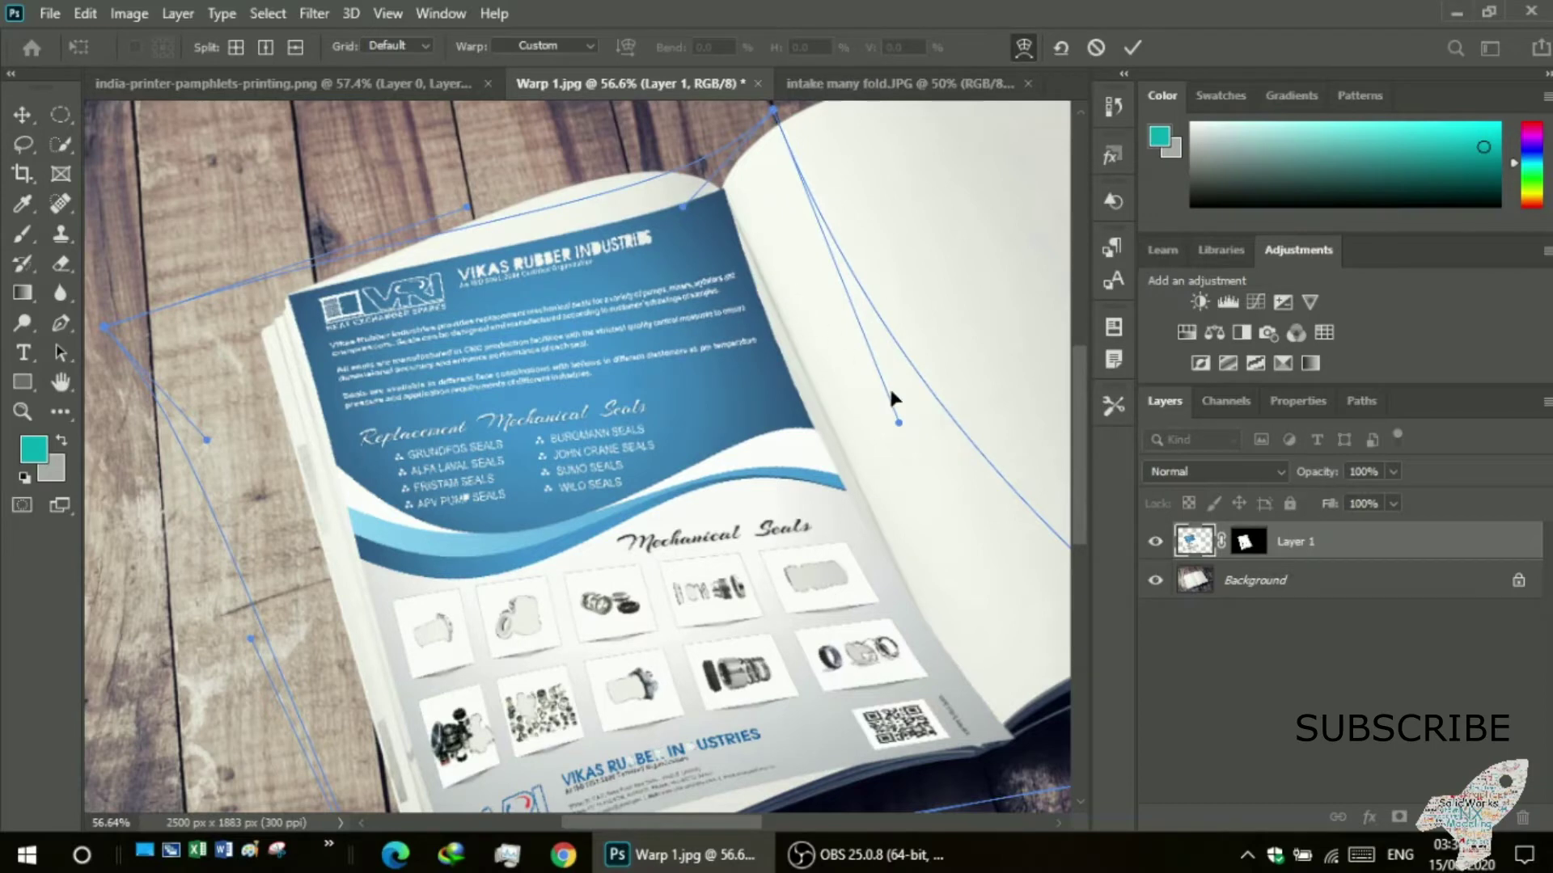
pyautogui.moveTo(900, 422)
pyautogui.mouseDown()
pyautogui.moveTo(955, 402)
pyautogui.moveTo(922, 387)
pyautogui.mouseUp()
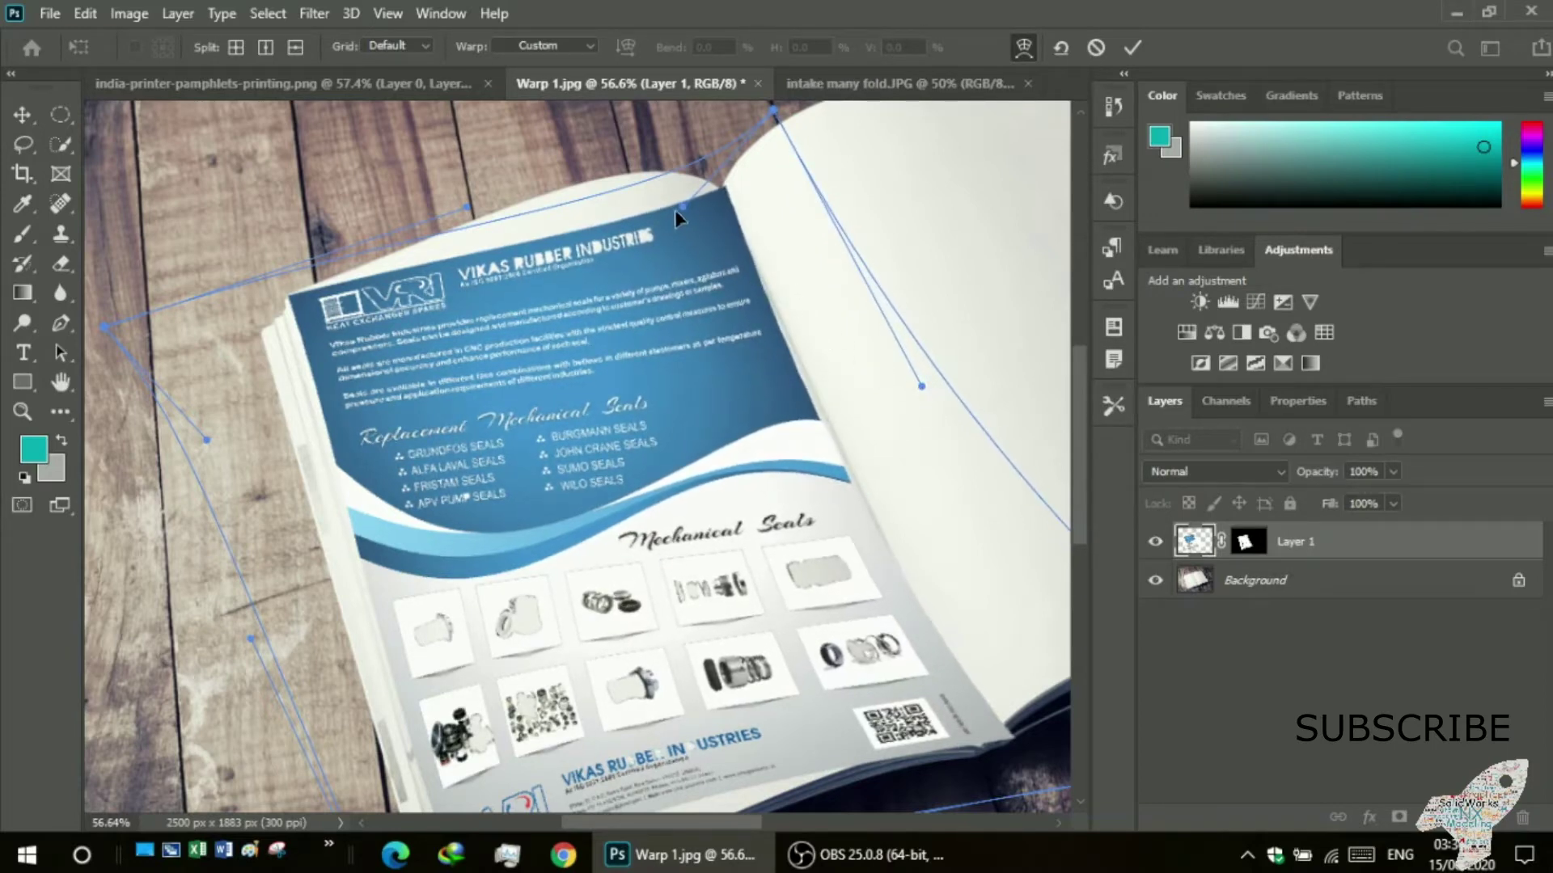
pyautogui.moveTo(771, 115); pyautogui.dragTo(765, 114)
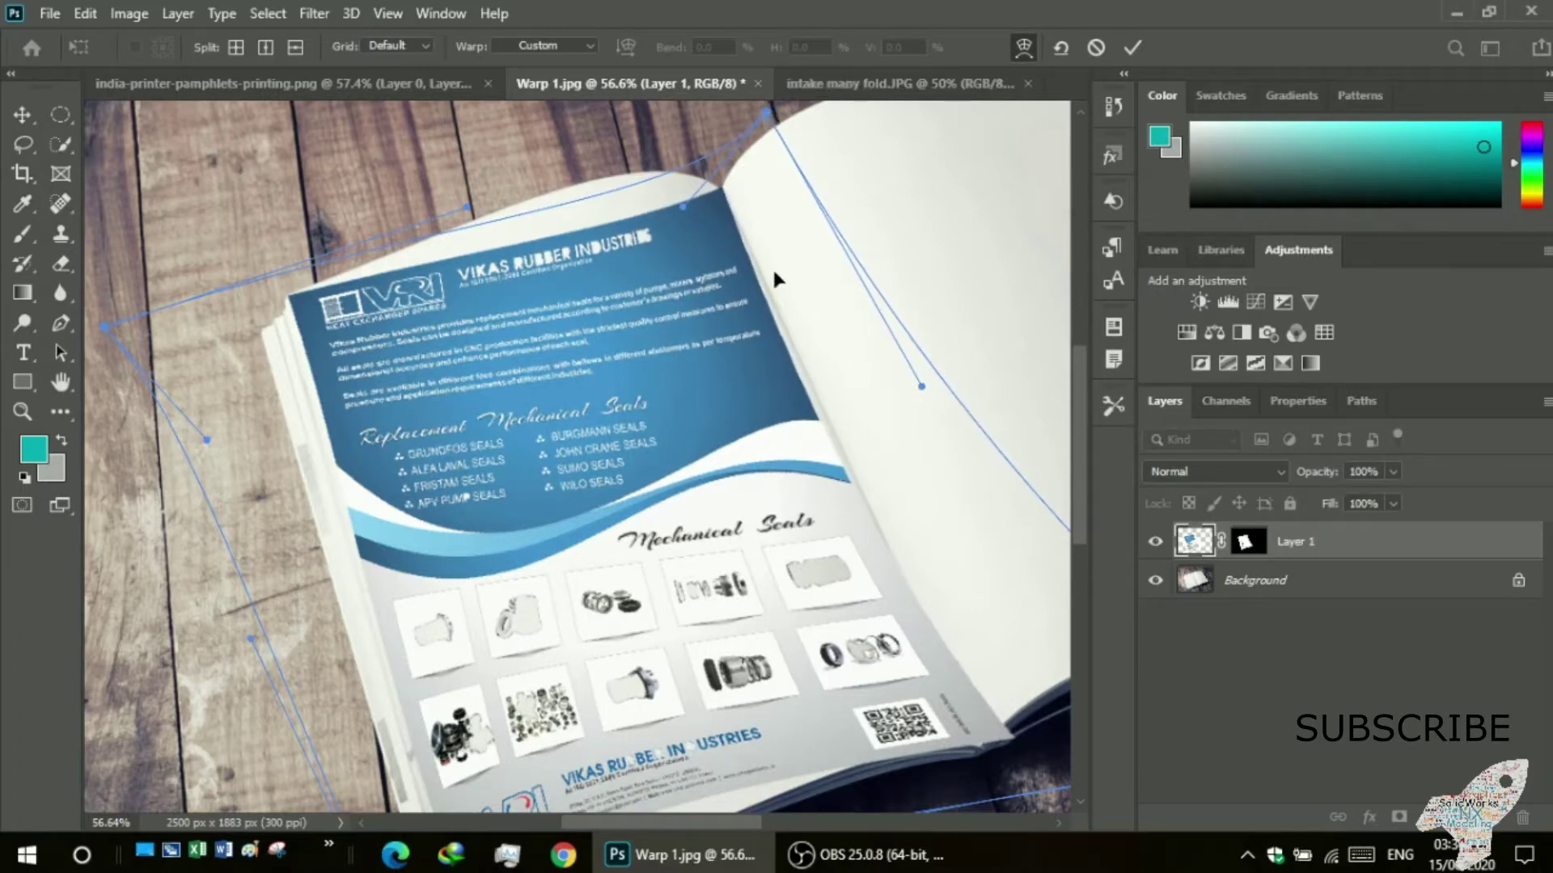
pyautogui.moveTo(924, 382); pyautogui.dragTo(928, 379)
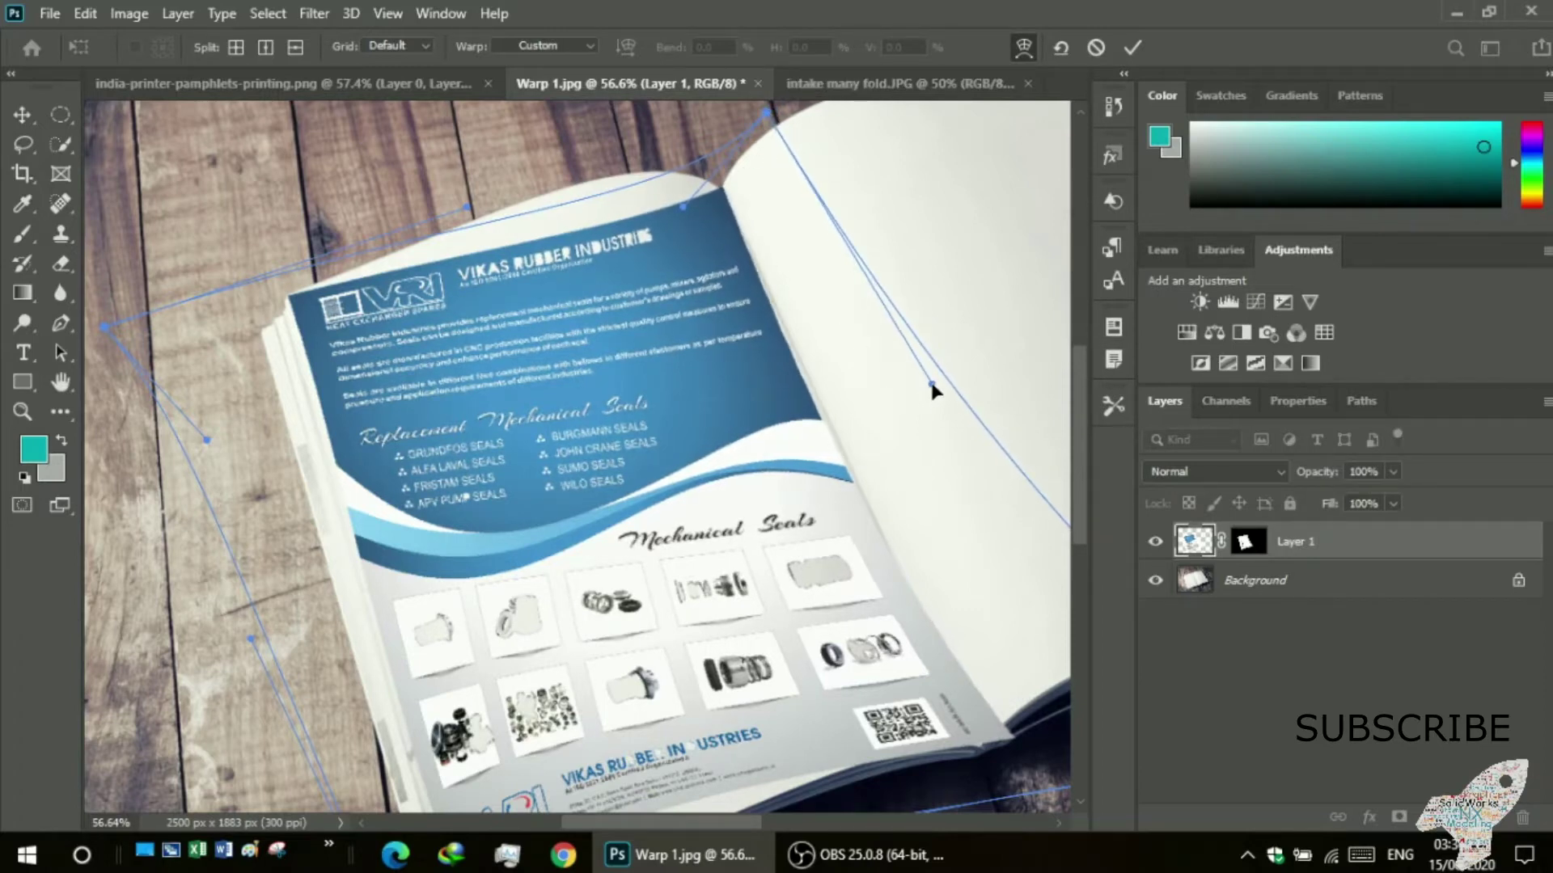
pyautogui.scroll(-3, 770, 479)
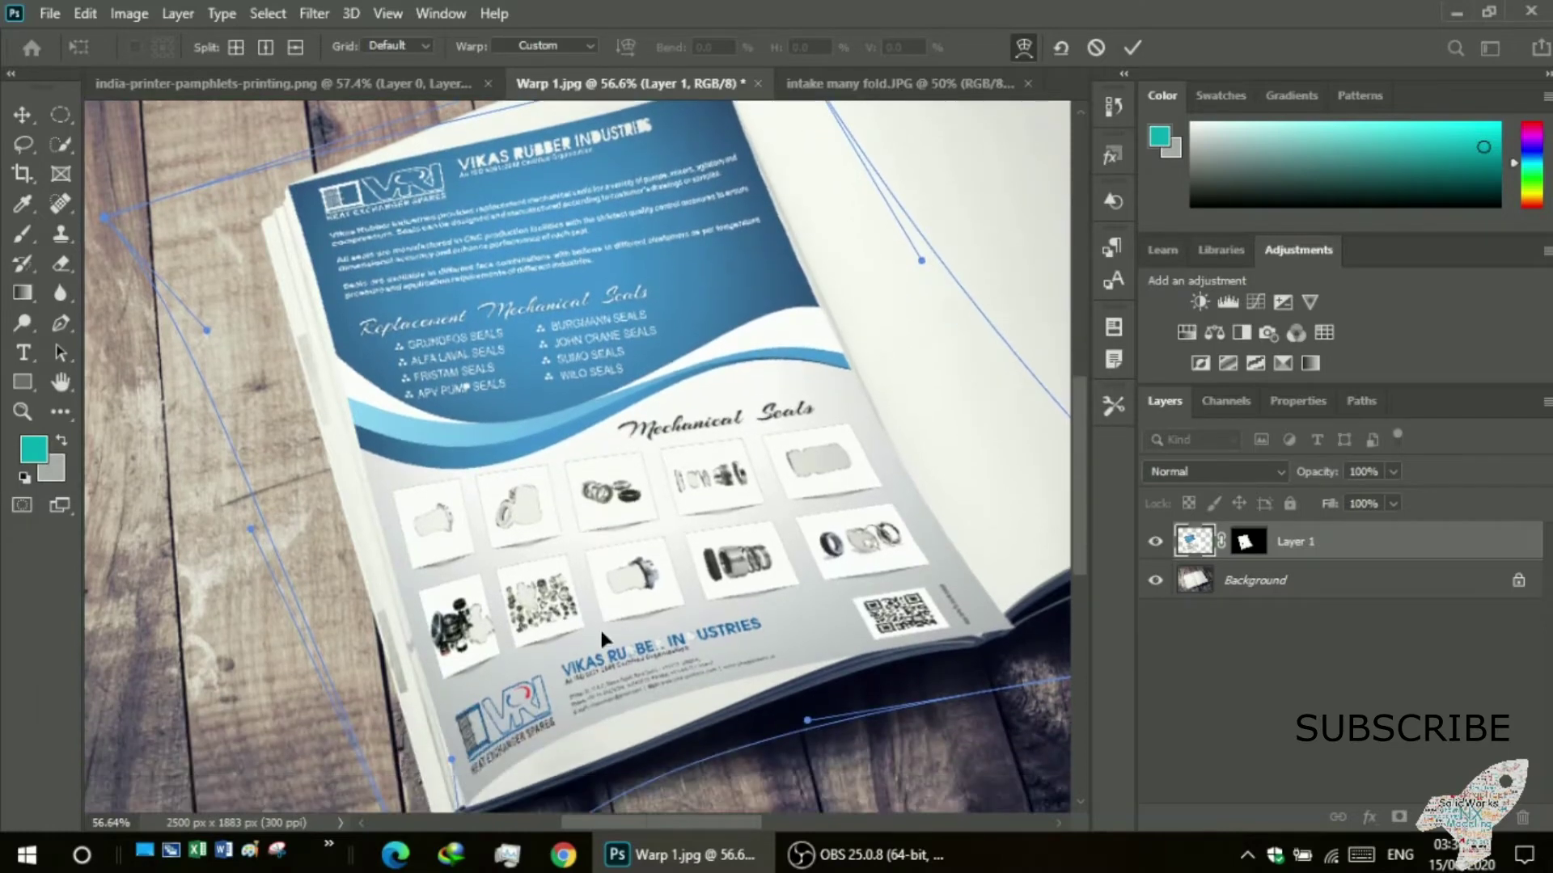
# - Pull the bottom-right corner into the page corner and fine-tune the right-edge curve
pyautogui.moveTo(658, 823); pyautogui.dragTo(743, 824)
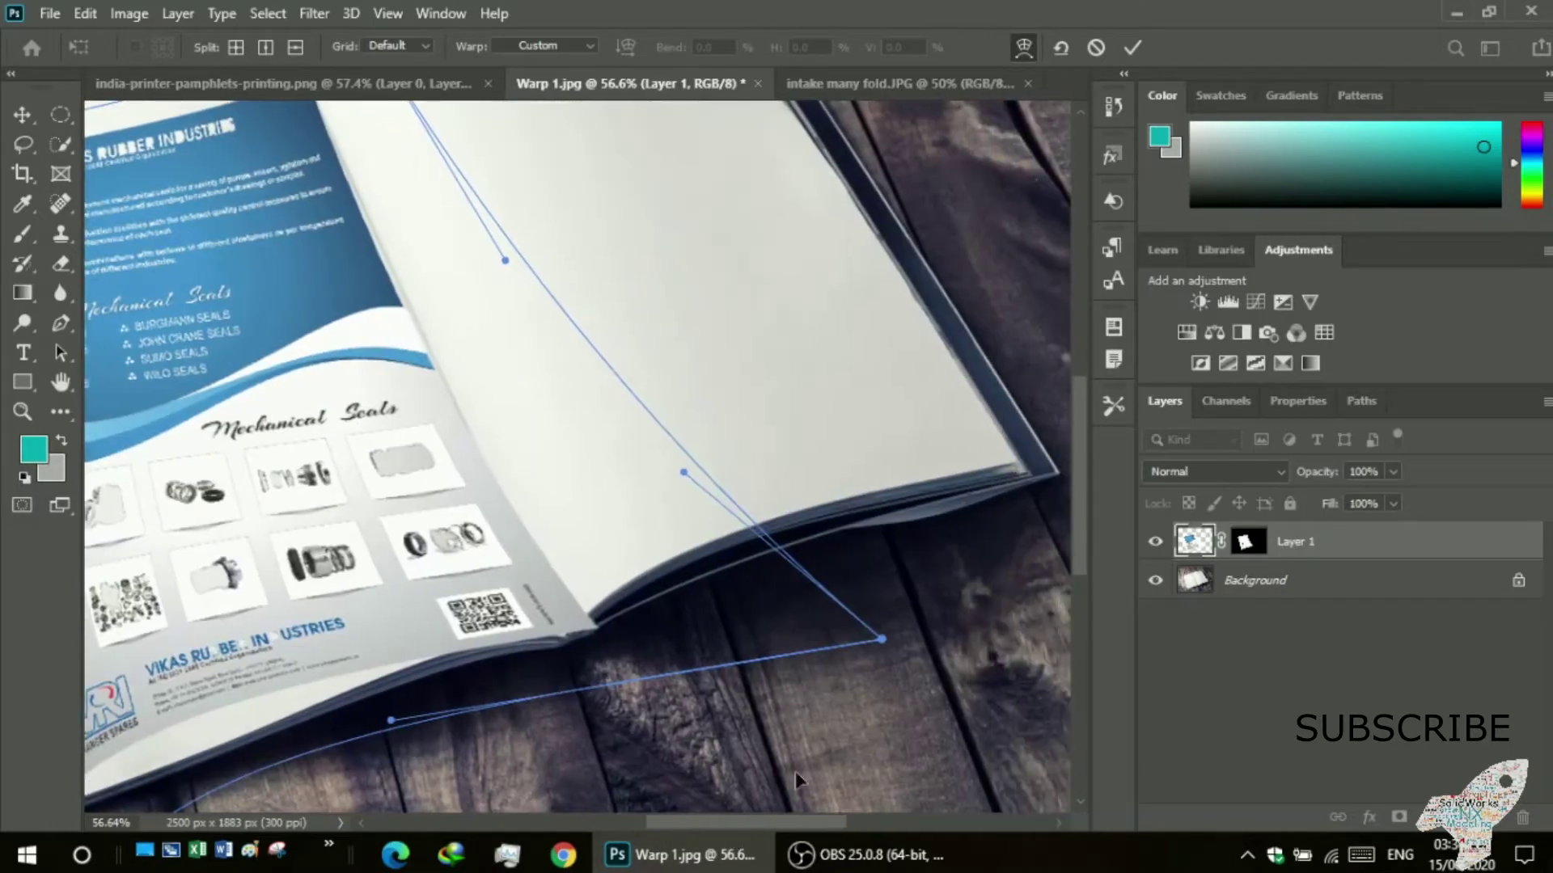
pyautogui.moveTo(881, 639); pyautogui.dragTo(803, 650)
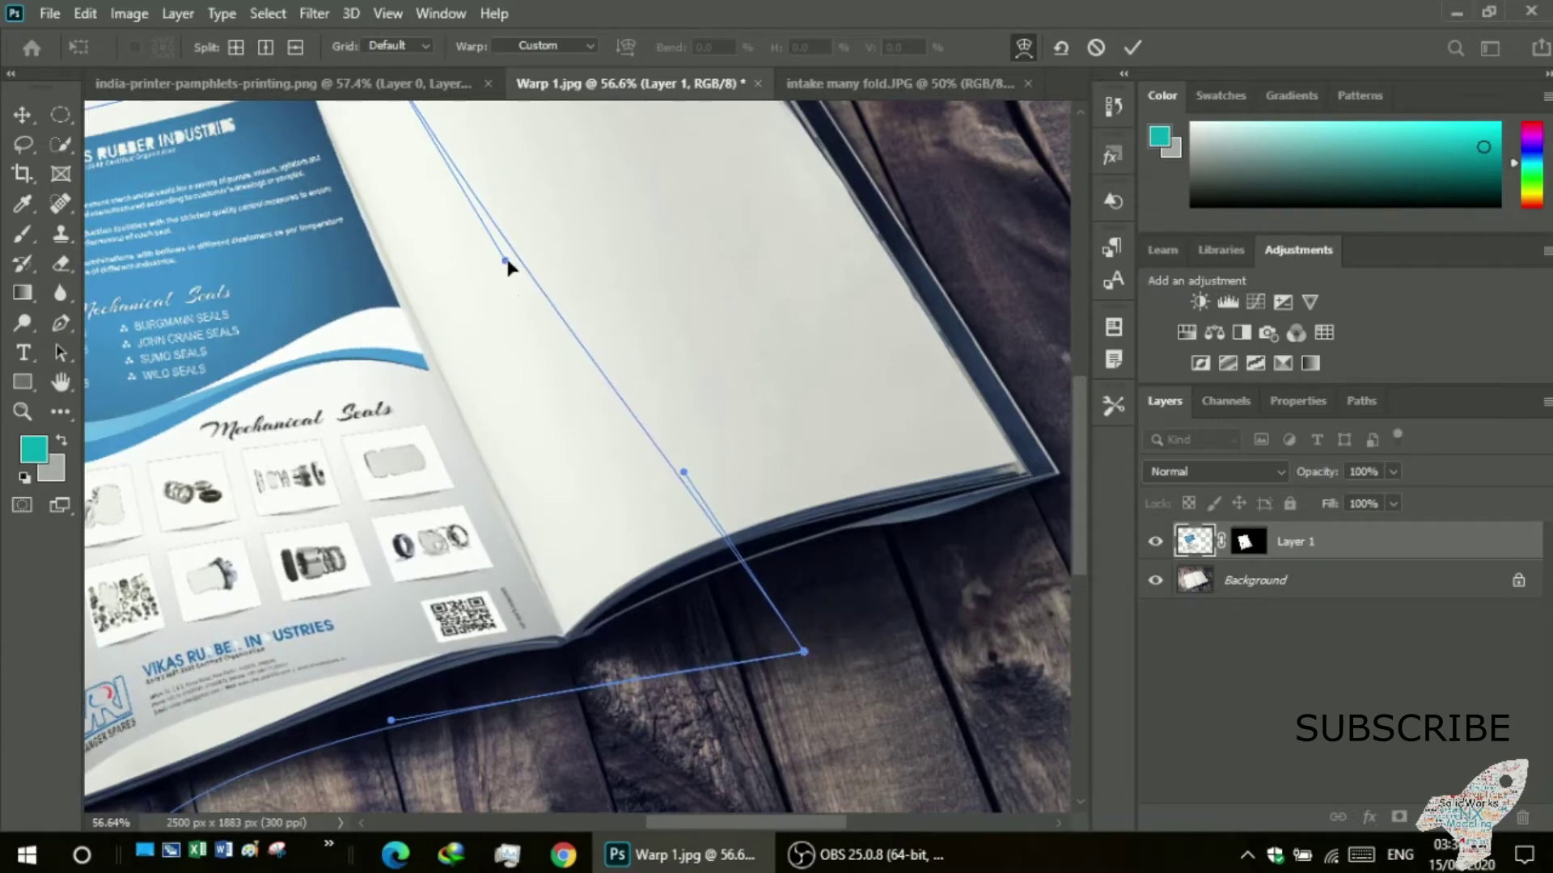
pyautogui.moveTo(505, 260); pyautogui.dragTo(544, 257)
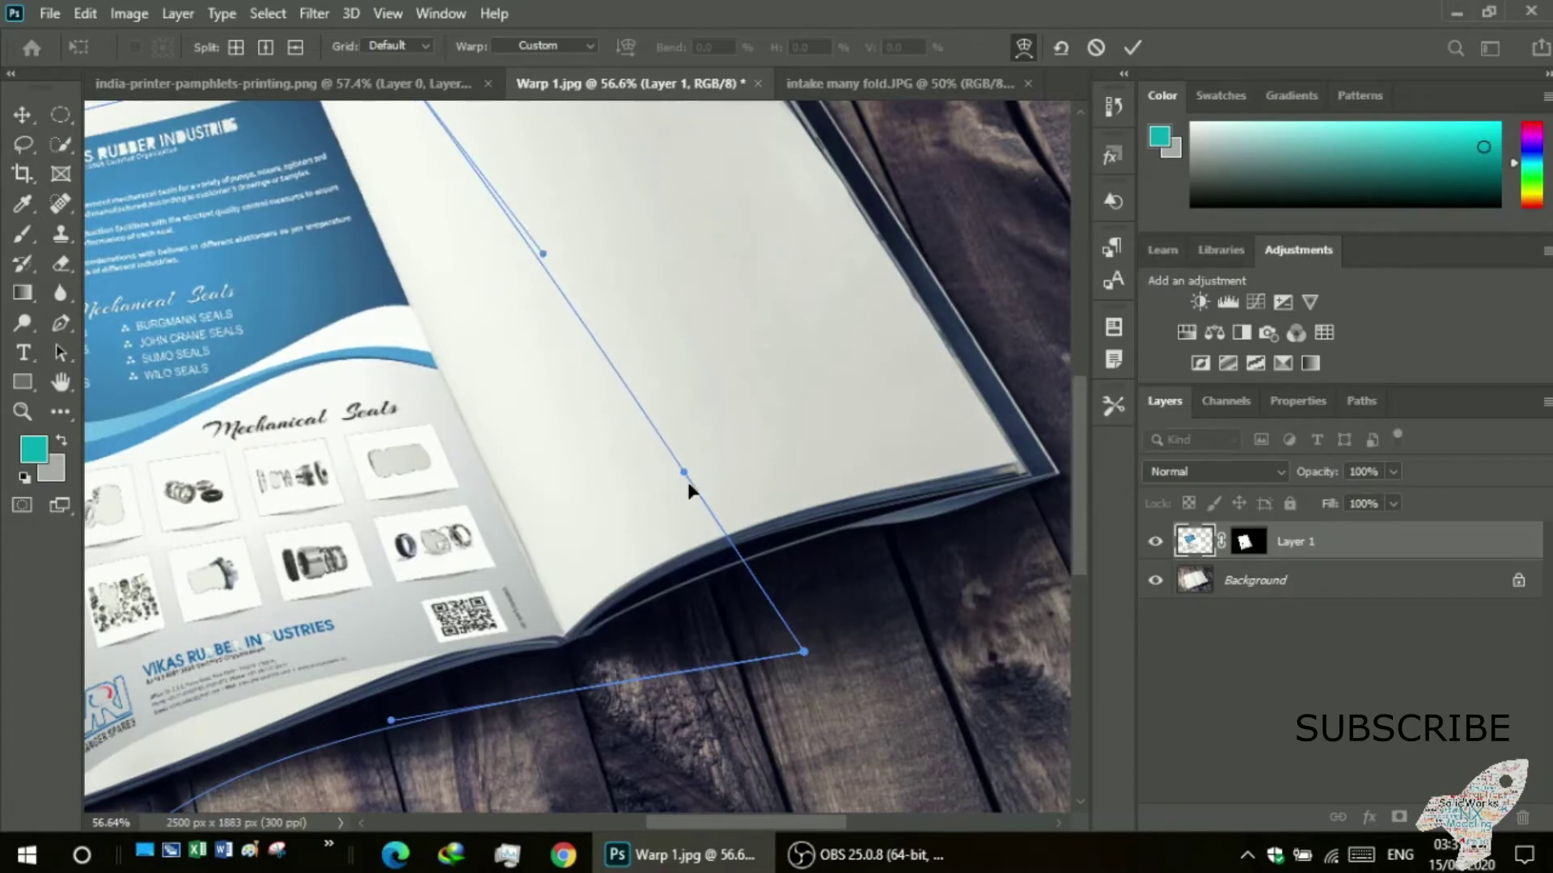
pyautogui.moveTo(689, 477); pyautogui.dragTo(679, 471)
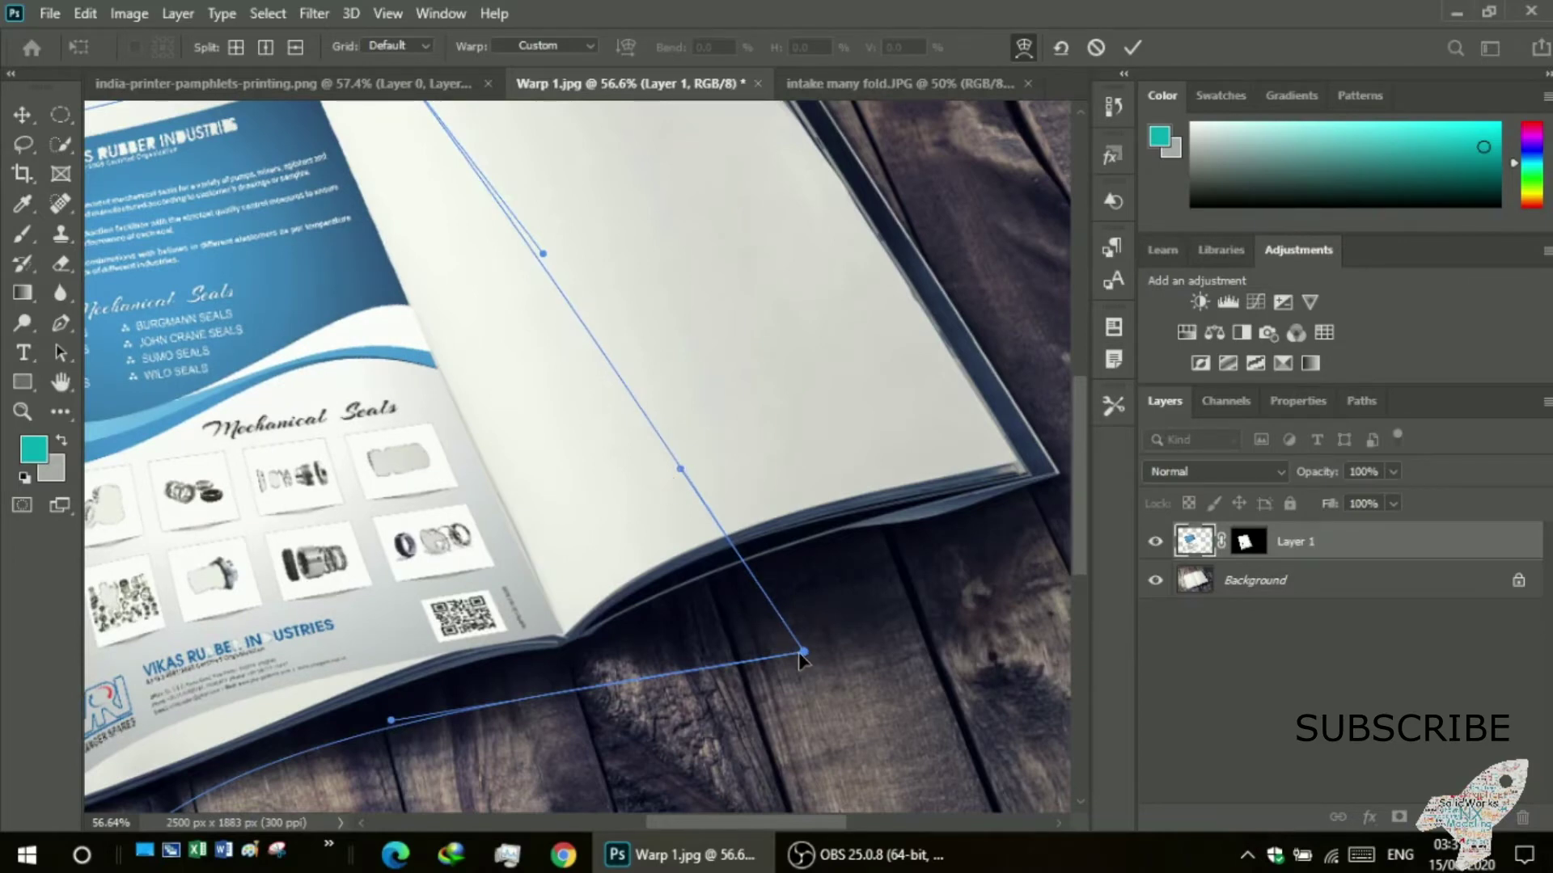
pyautogui.moveTo(807, 654); pyautogui.dragTo(800, 661)
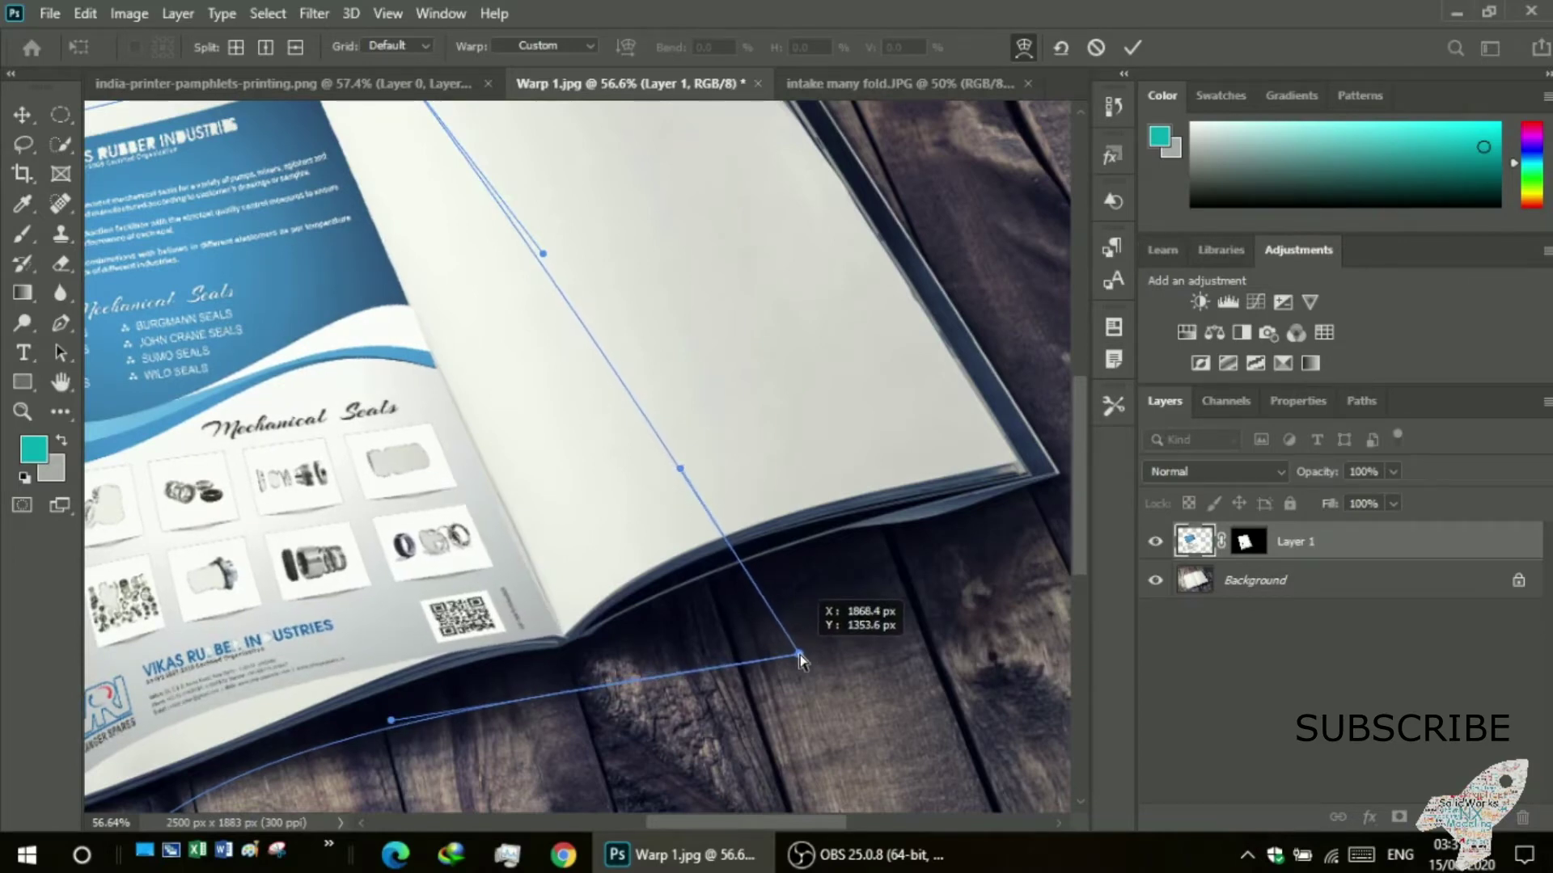
pyautogui.moveTo(801, 656); pyautogui.dragTo(800, 661)
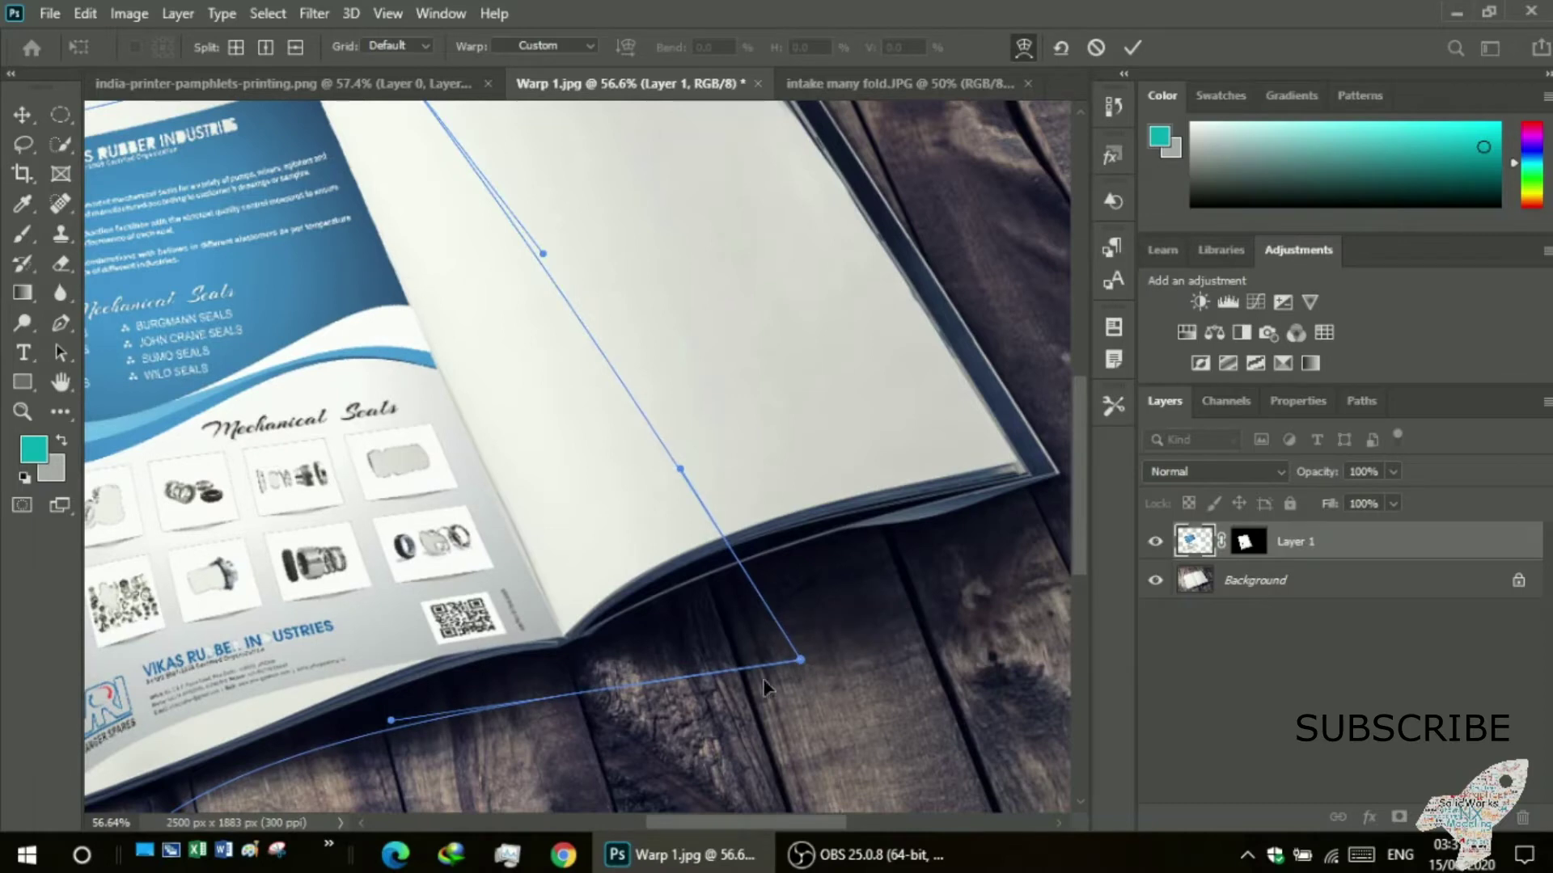
# - Lift the lower edge near the QR code while drawing the bottom-right corner down the spine
pyautogui.moveTo(394, 723); pyautogui.dragTo(387, 695)
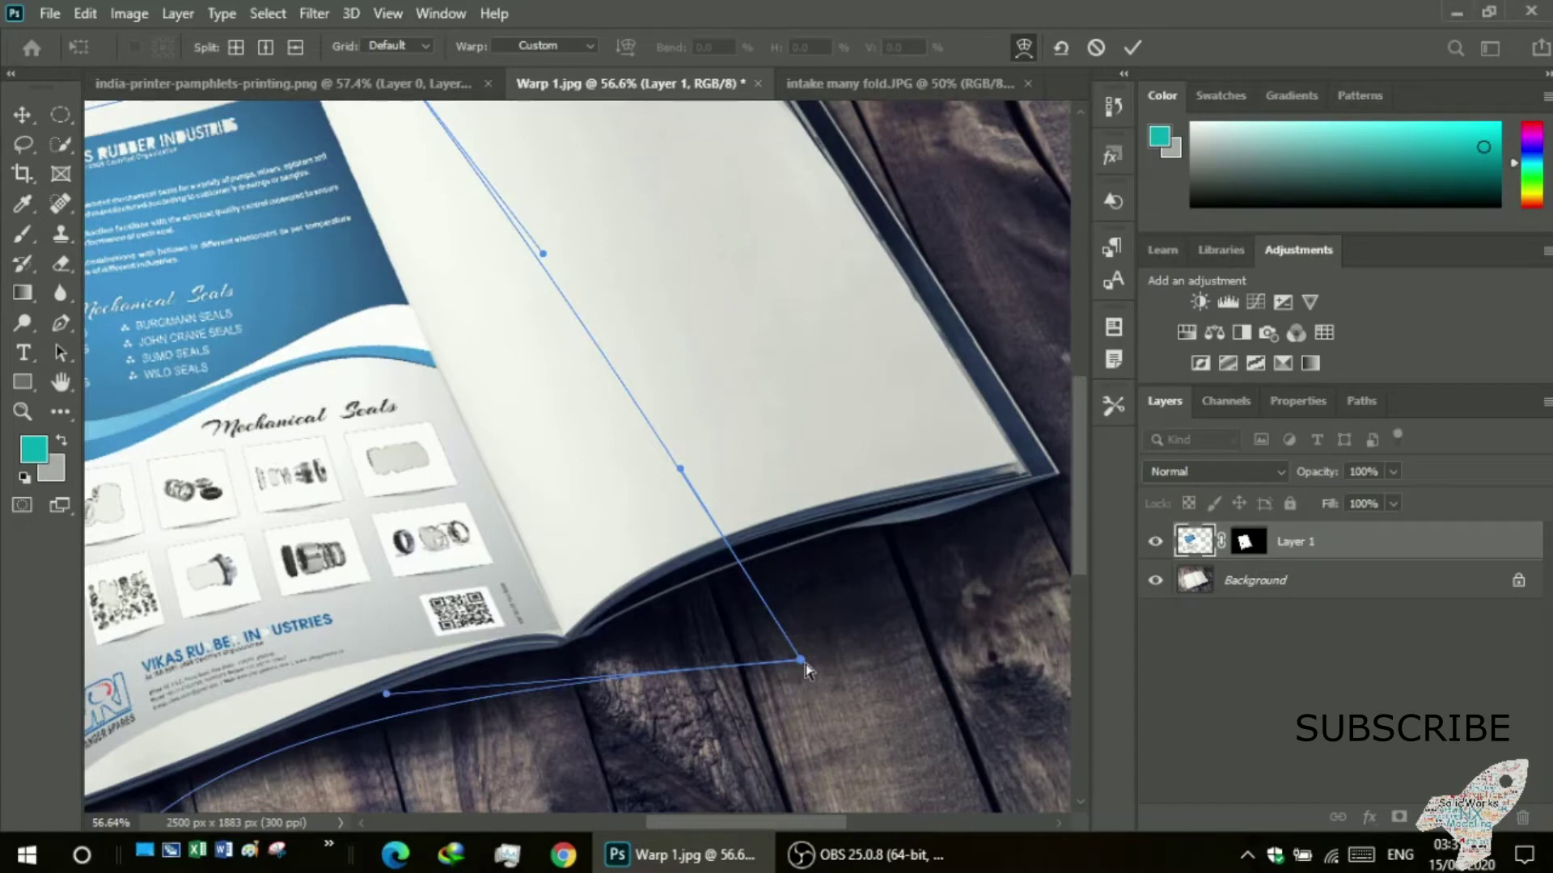
pyautogui.moveTo(804, 664); pyautogui.dragTo(812, 686)
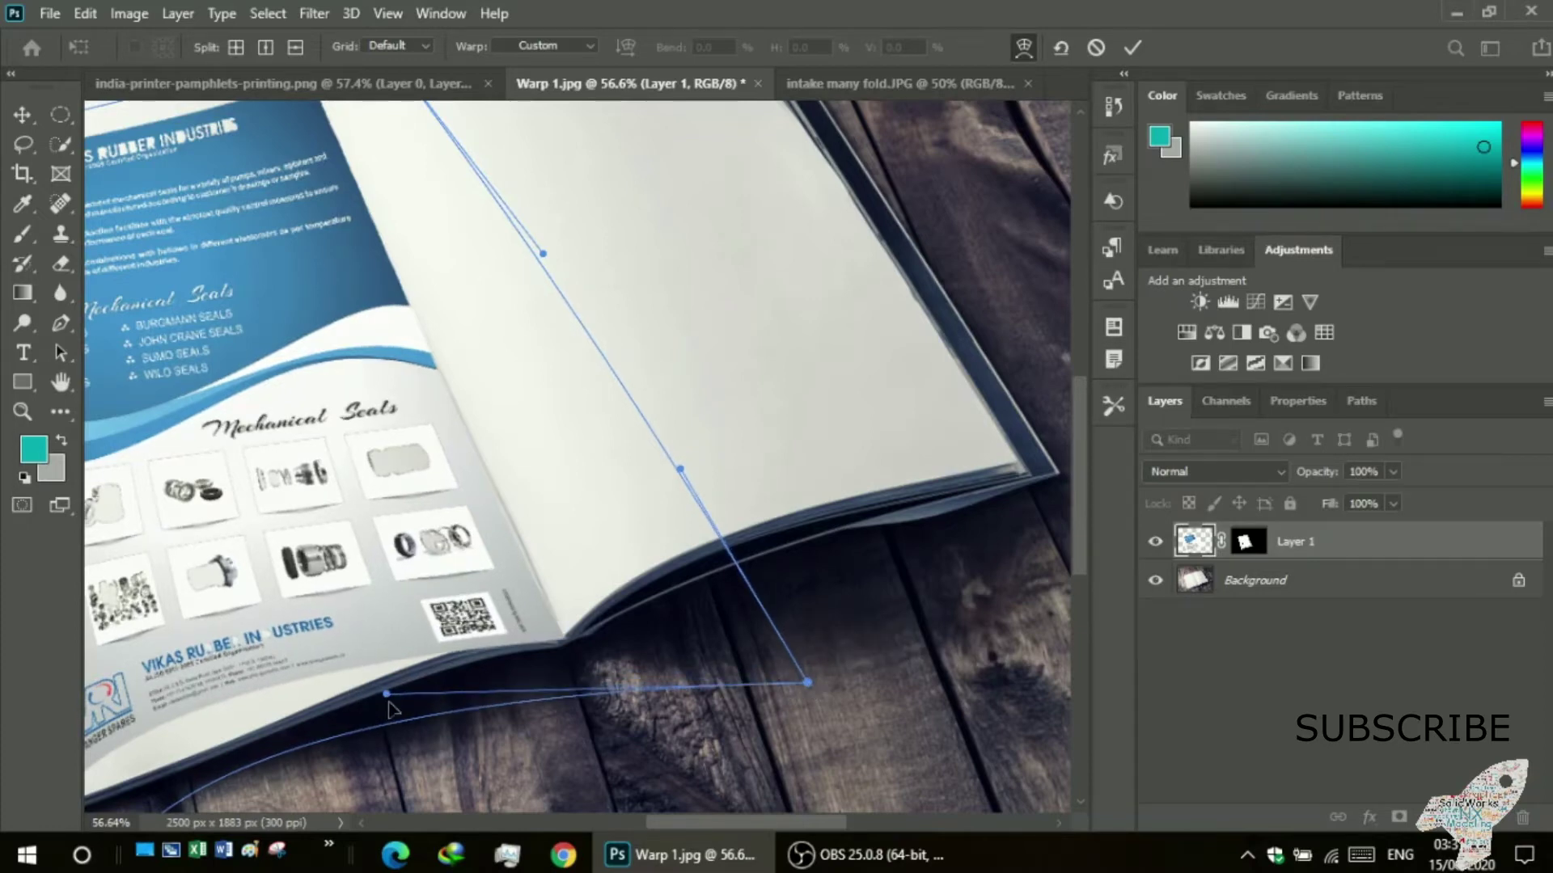
pyautogui.moveTo(387, 697); pyautogui.dragTo(390, 626)
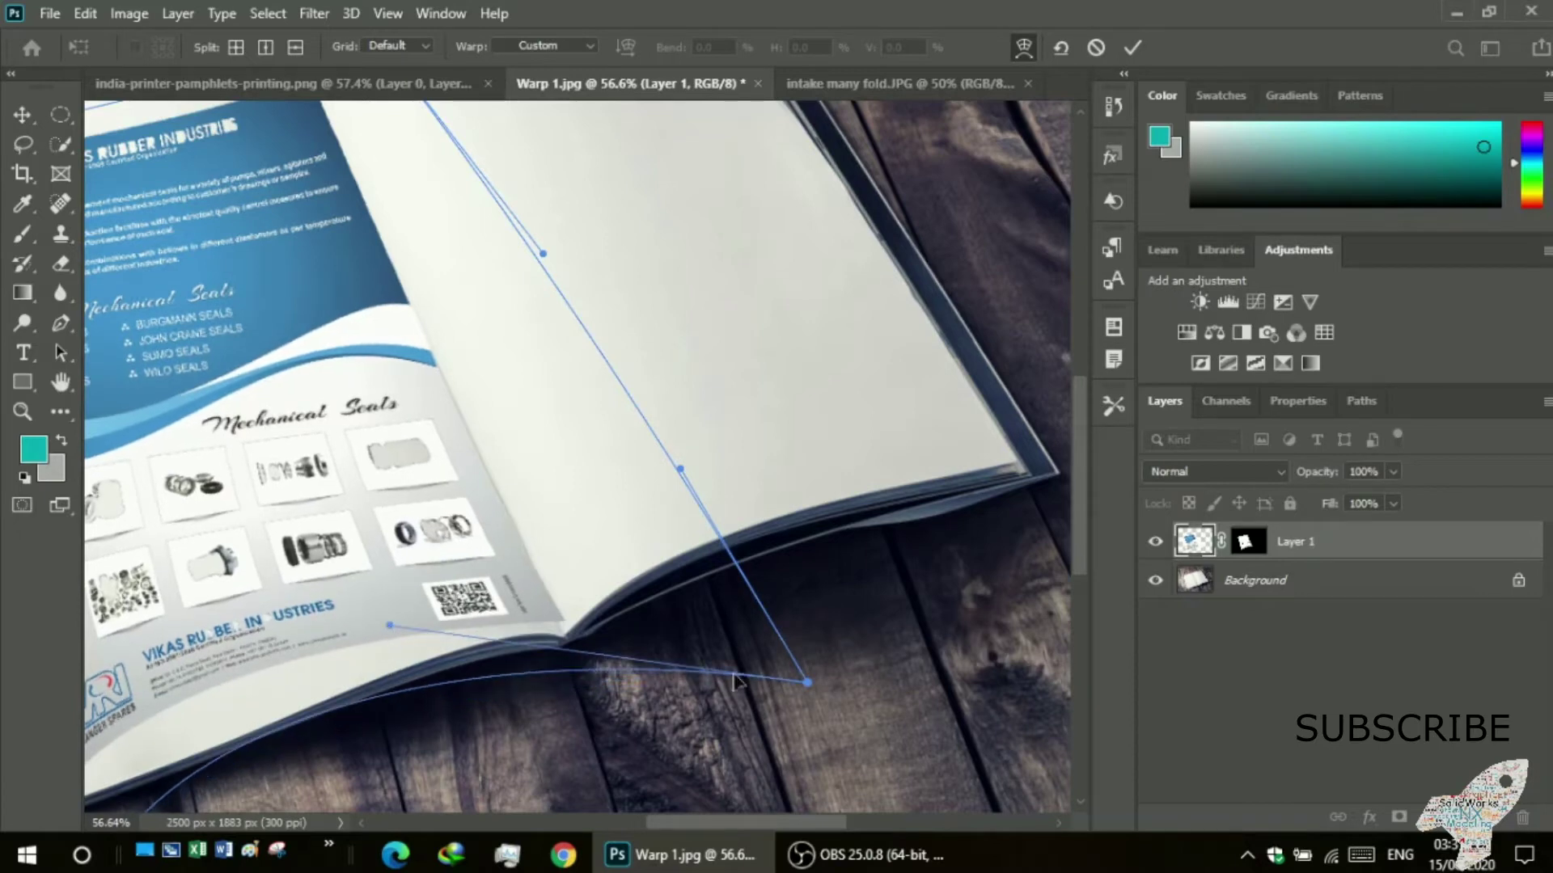
pyautogui.moveTo(807, 684); pyautogui.dragTo(810, 714)
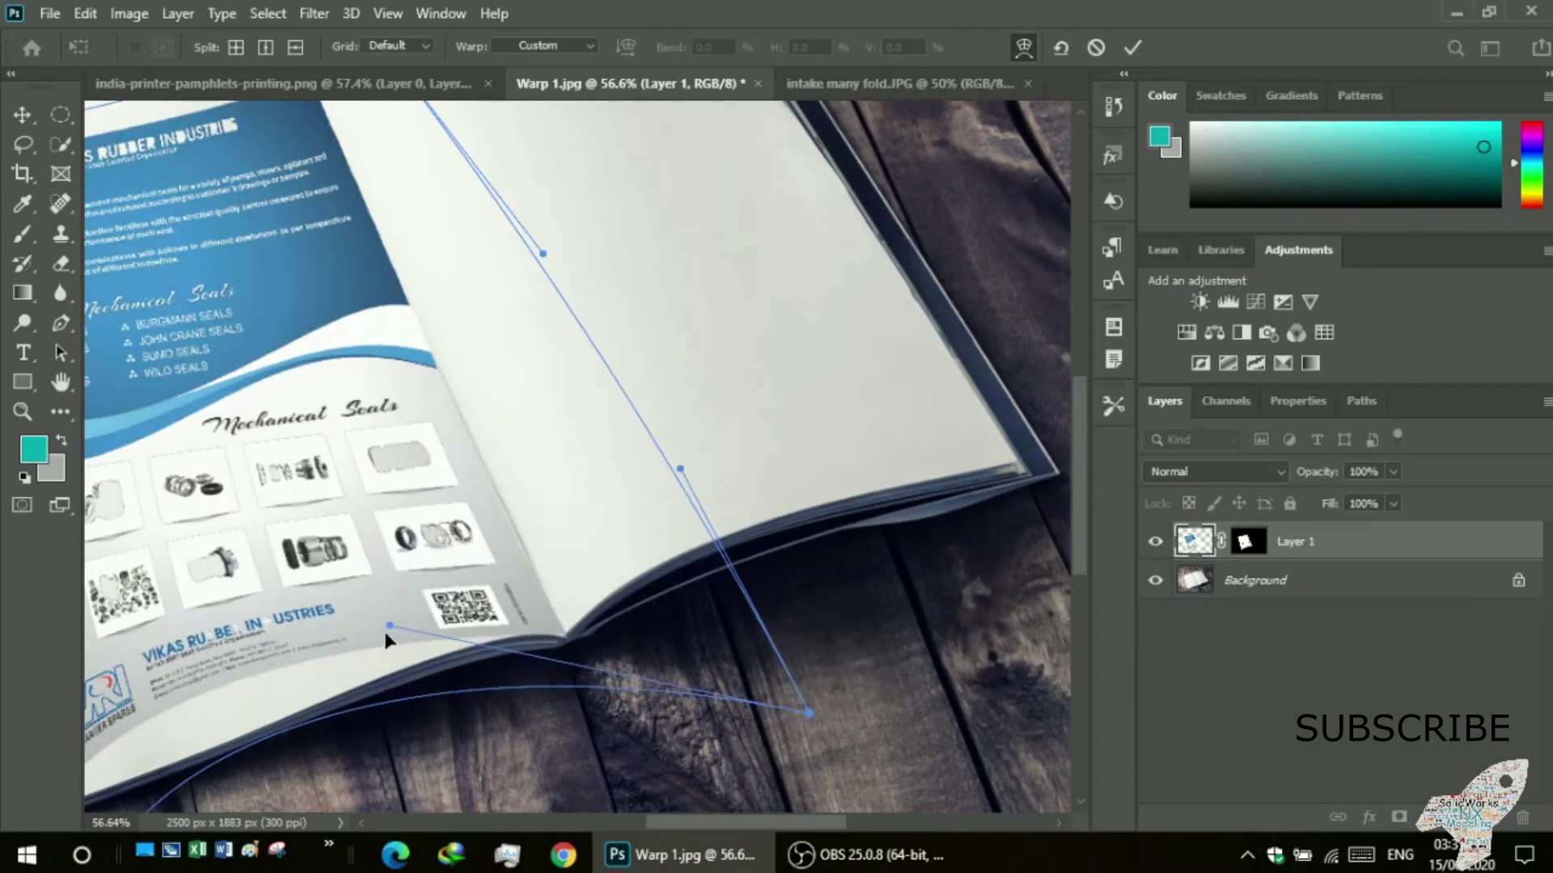
pyautogui.moveTo(389, 625); pyautogui.dragTo(372, 625)
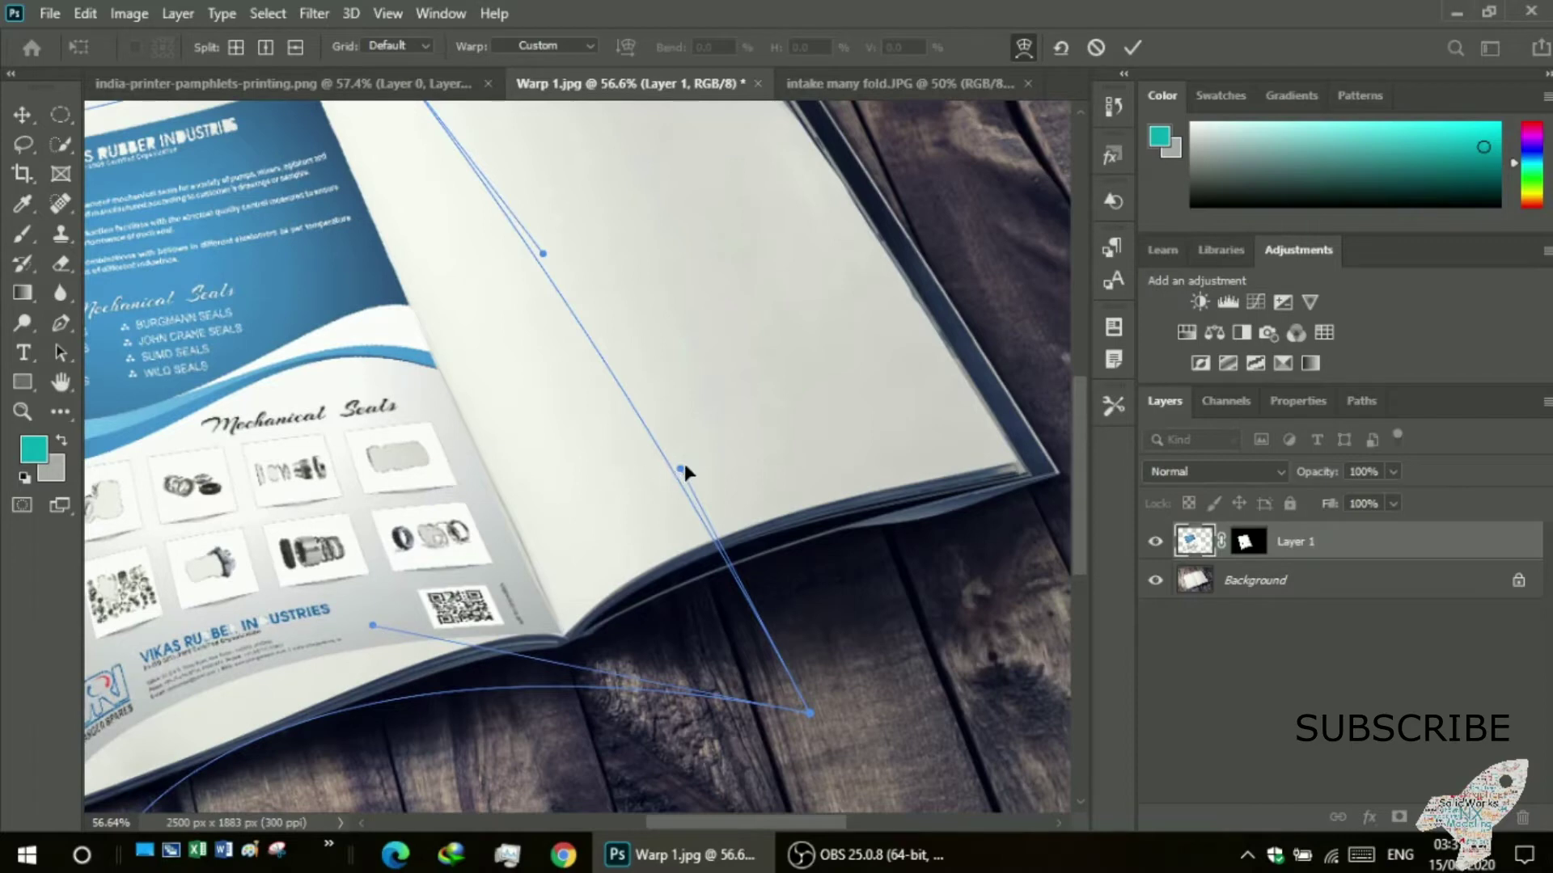
pyautogui.moveTo(676, 464); pyautogui.dragTo(692, 463)
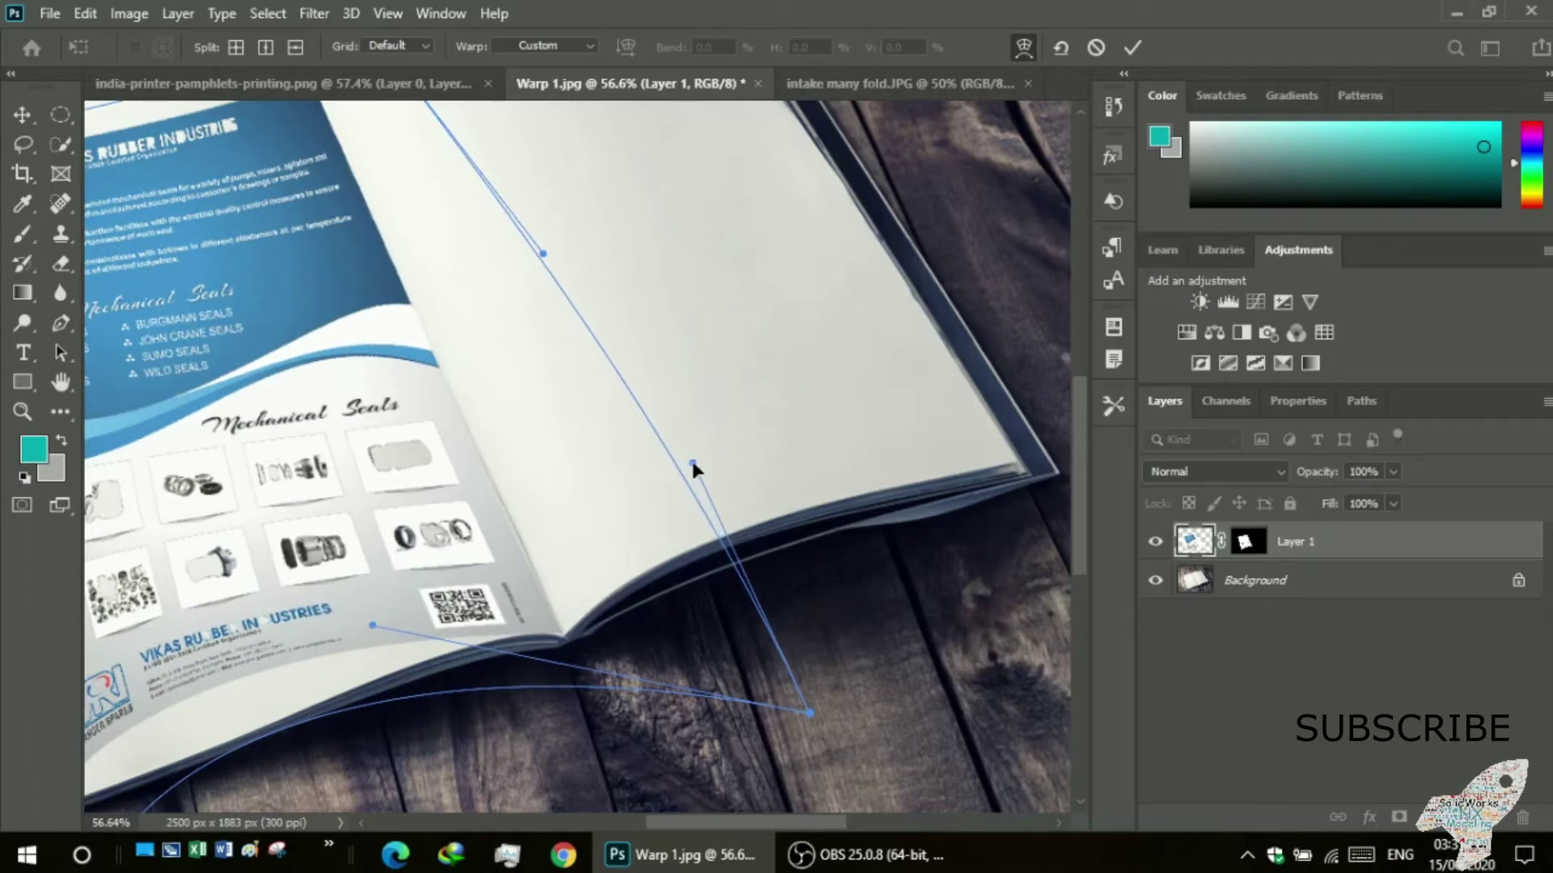
pyautogui.moveTo(810, 713); pyautogui.dragTo(812, 724)
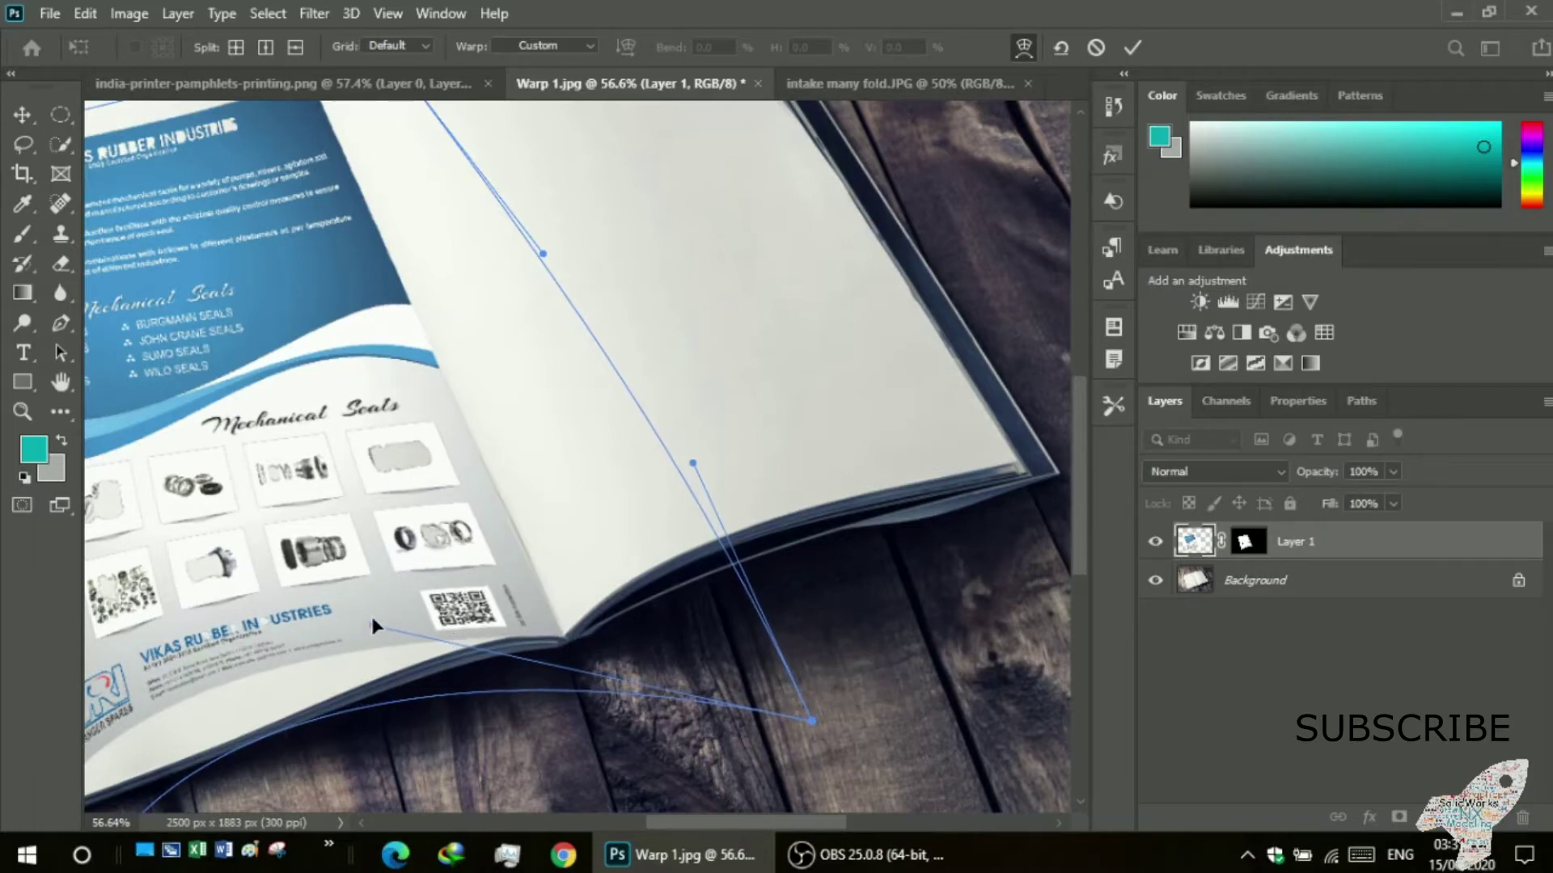
pyautogui.moveTo(372, 626); pyautogui.dragTo(374, 608)
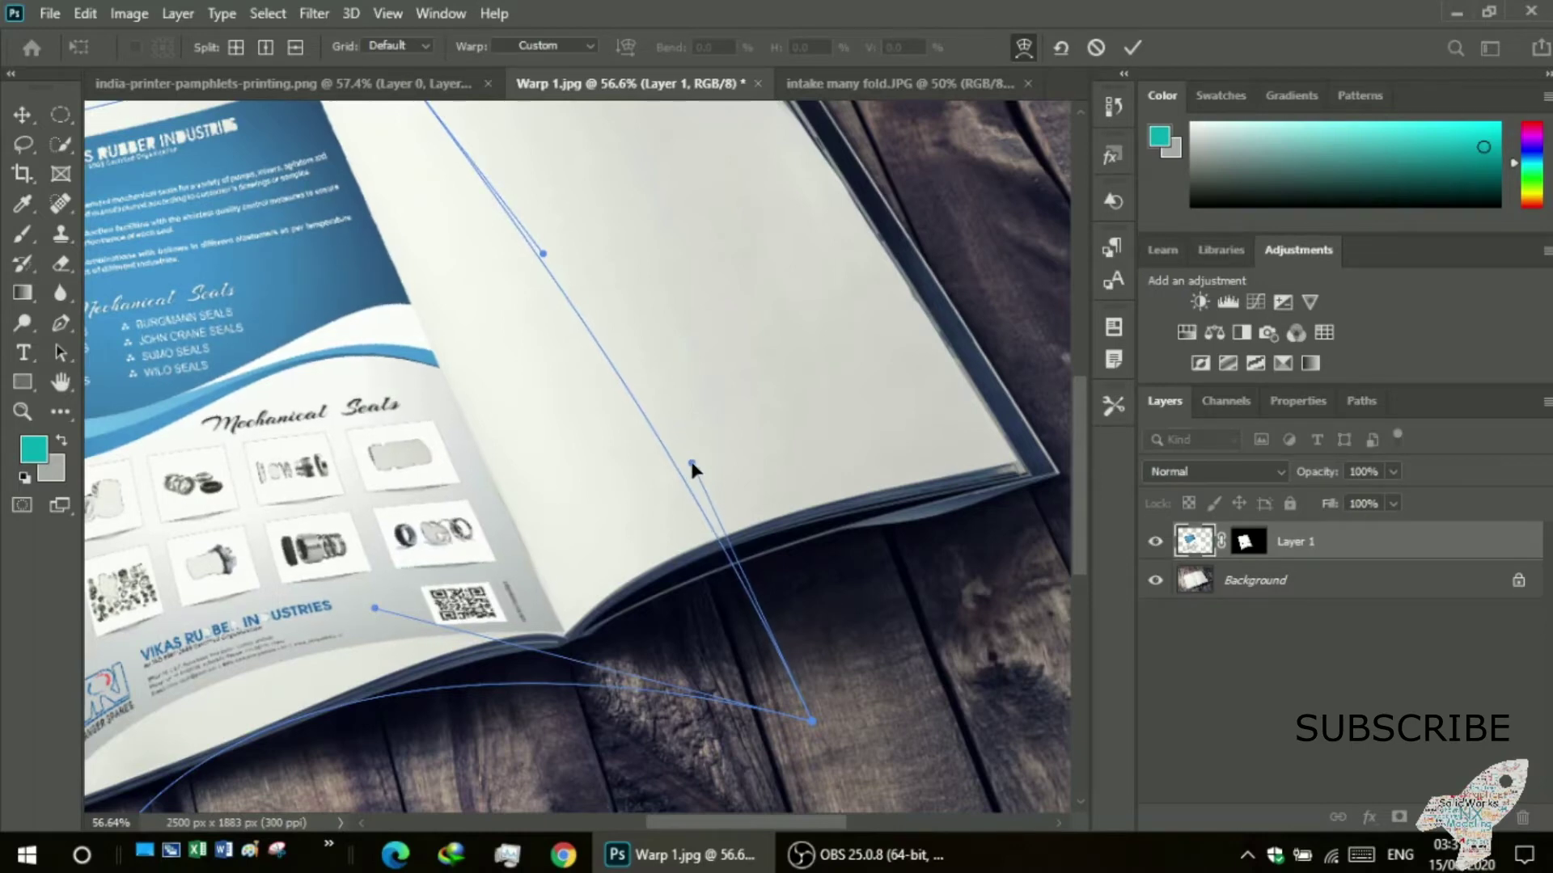
pyautogui.moveTo(813, 721); pyautogui.dragTo(808, 723)
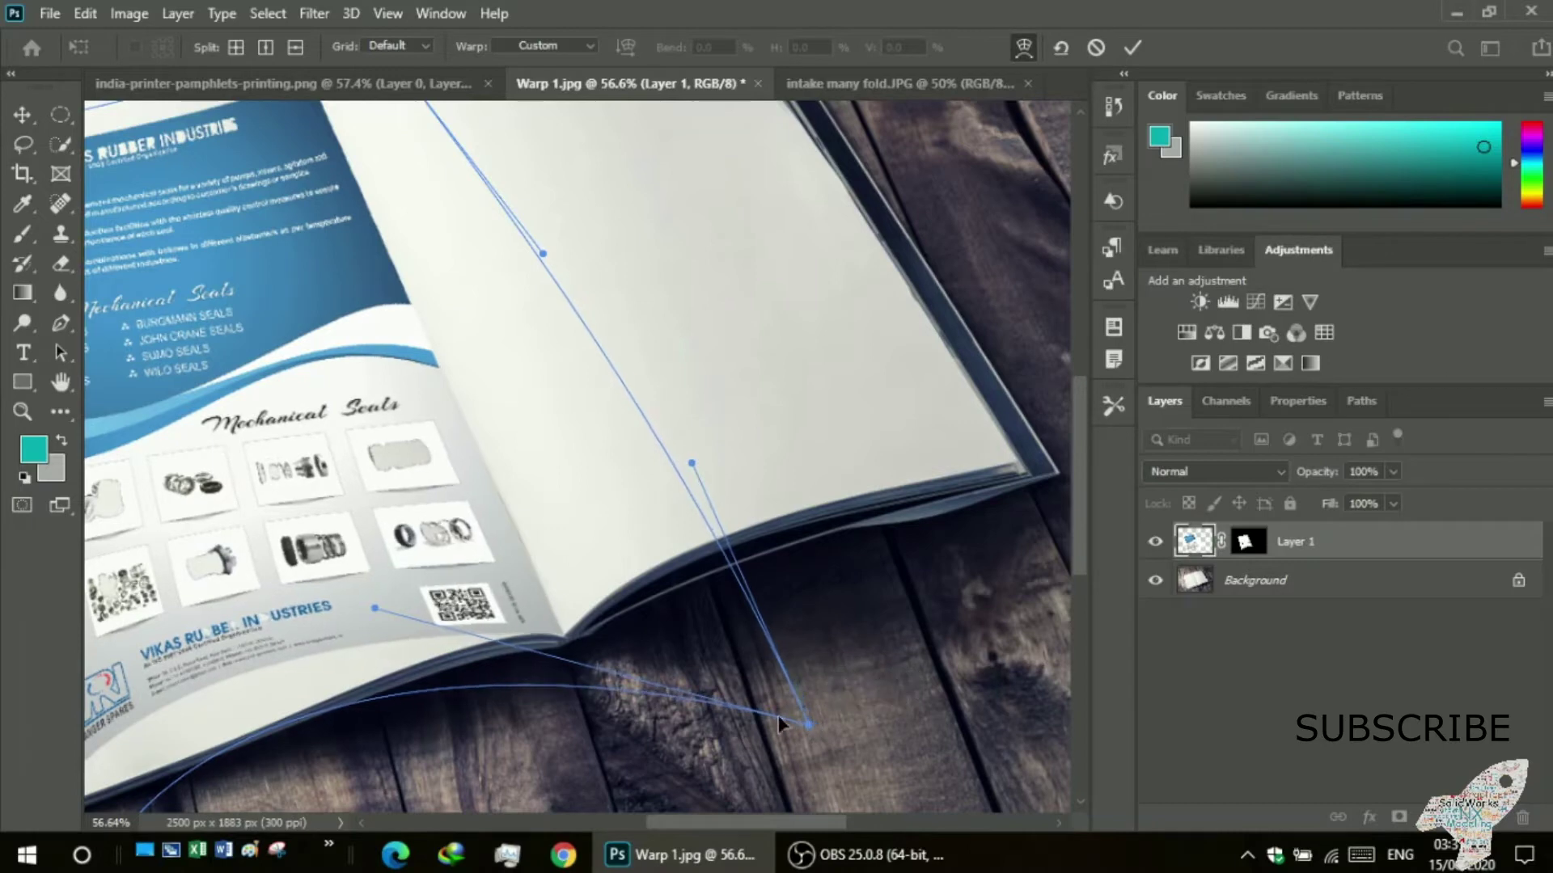
pyautogui.scroll(-1, 728, 720)
pyautogui.scroll(-2, 437, 710)
pyautogui.scroll(-2, 566, 777)
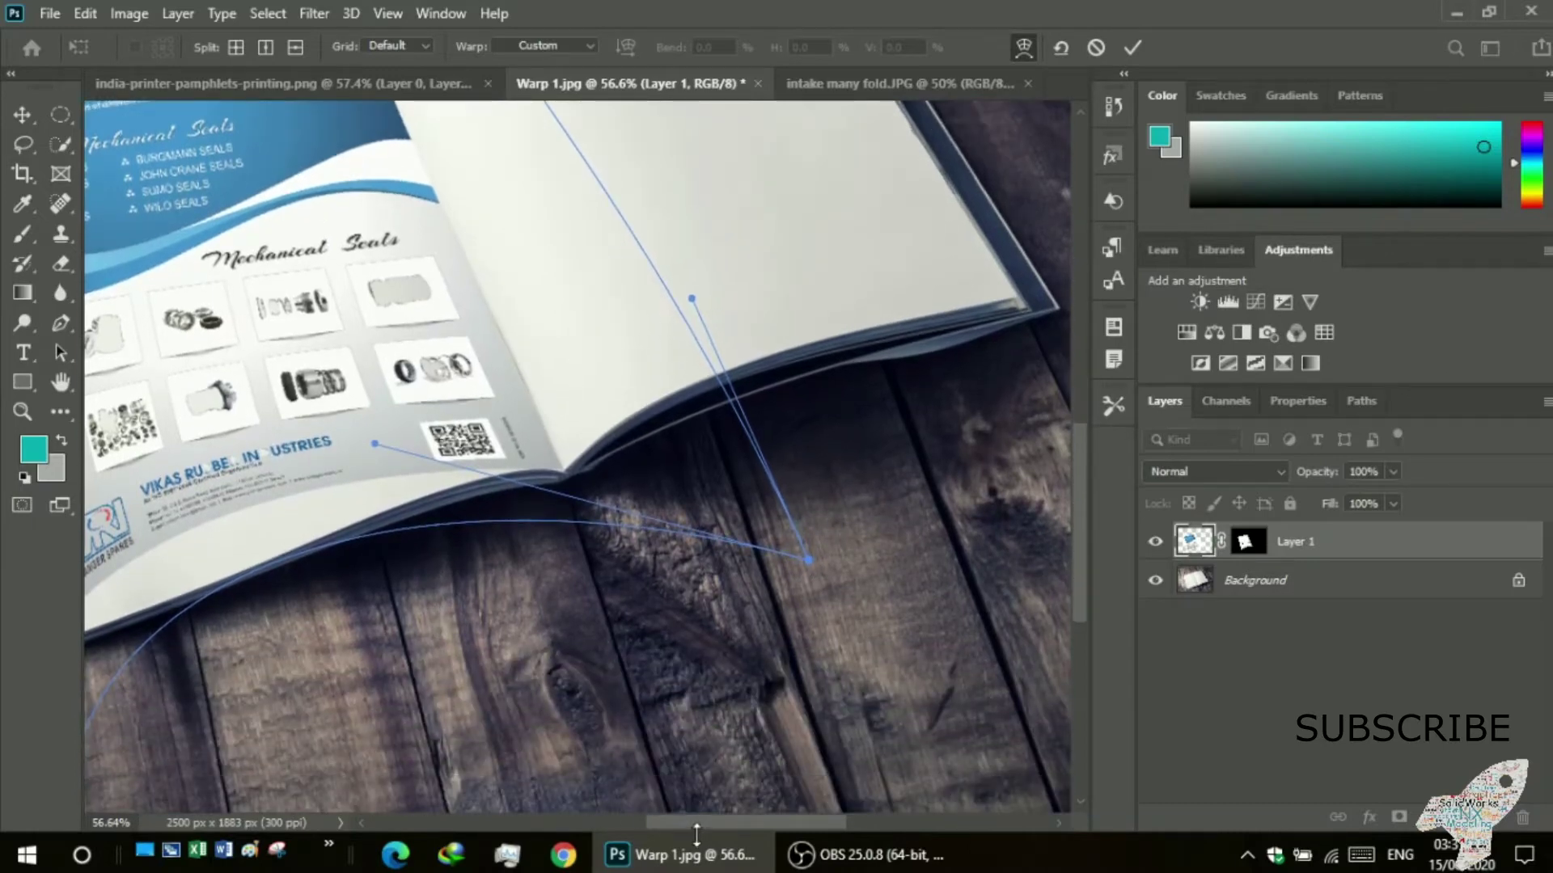
# - Bend the left edge to the page and move the bottom-left corner up toward it
pyautogui.moveTo(689, 823); pyautogui.dragTo(623, 836)
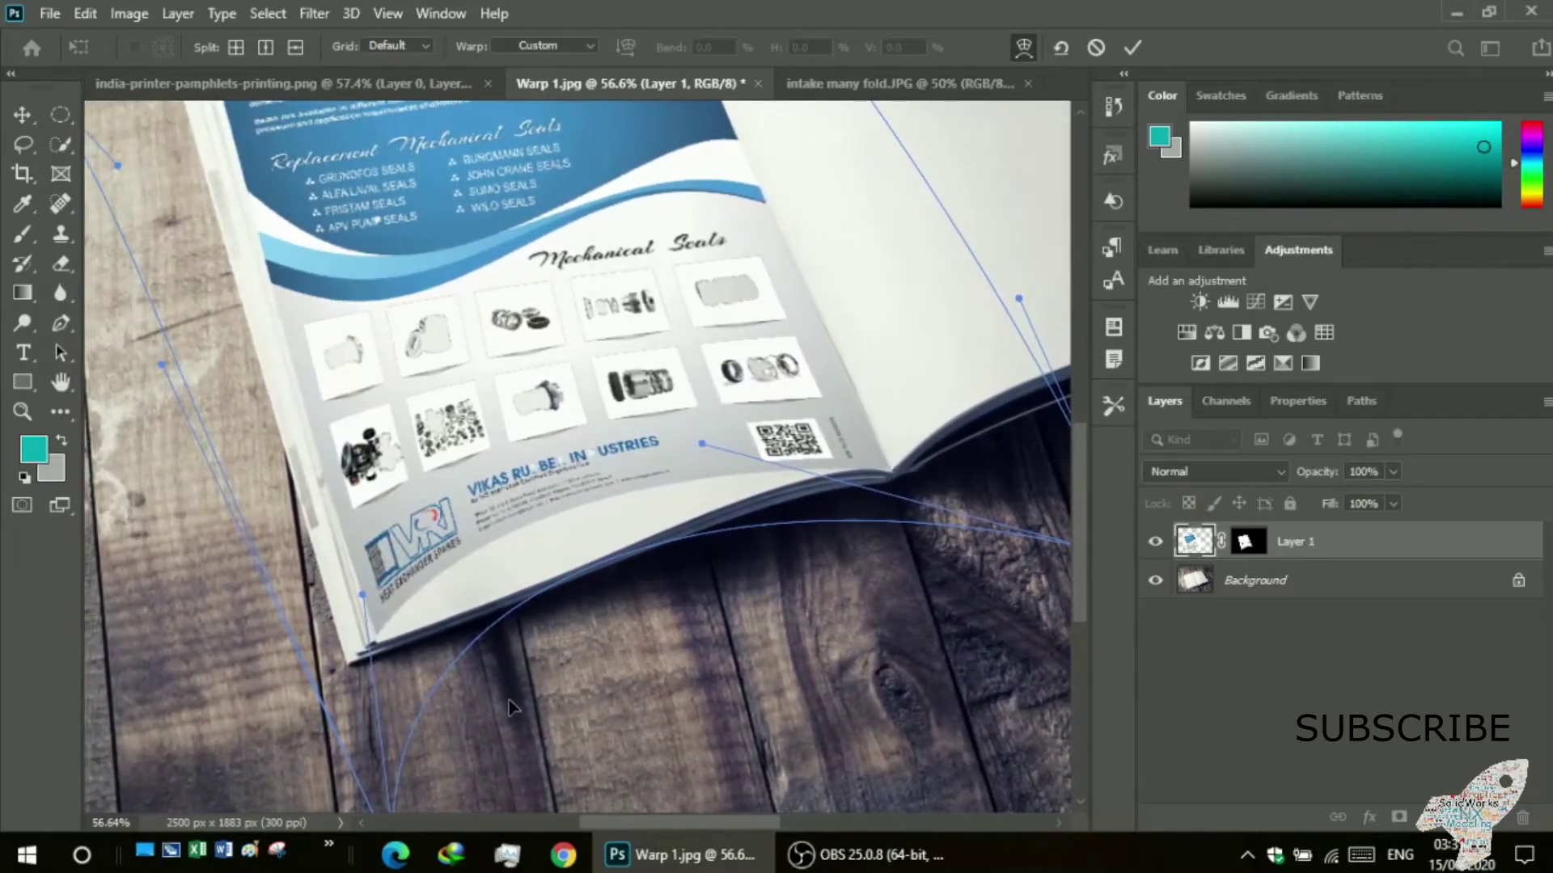
pyautogui.scroll(-3, 475, 697)
pyautogui.scroll(1, 446, 691)
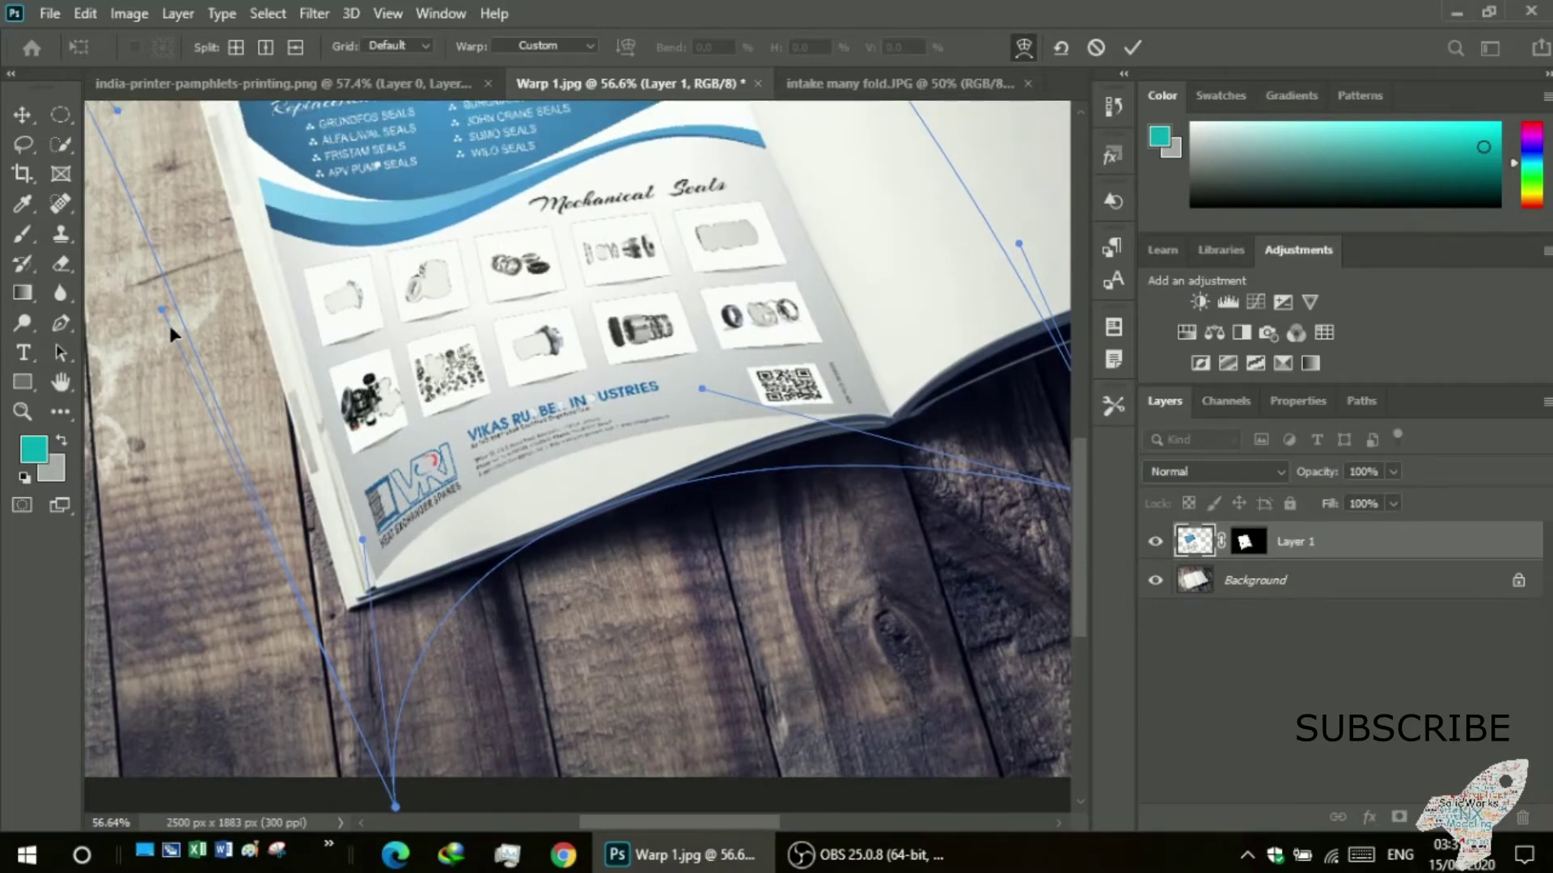
pyautogui.moveTo(160, 306); pyautogui.dragTo(208, 343)
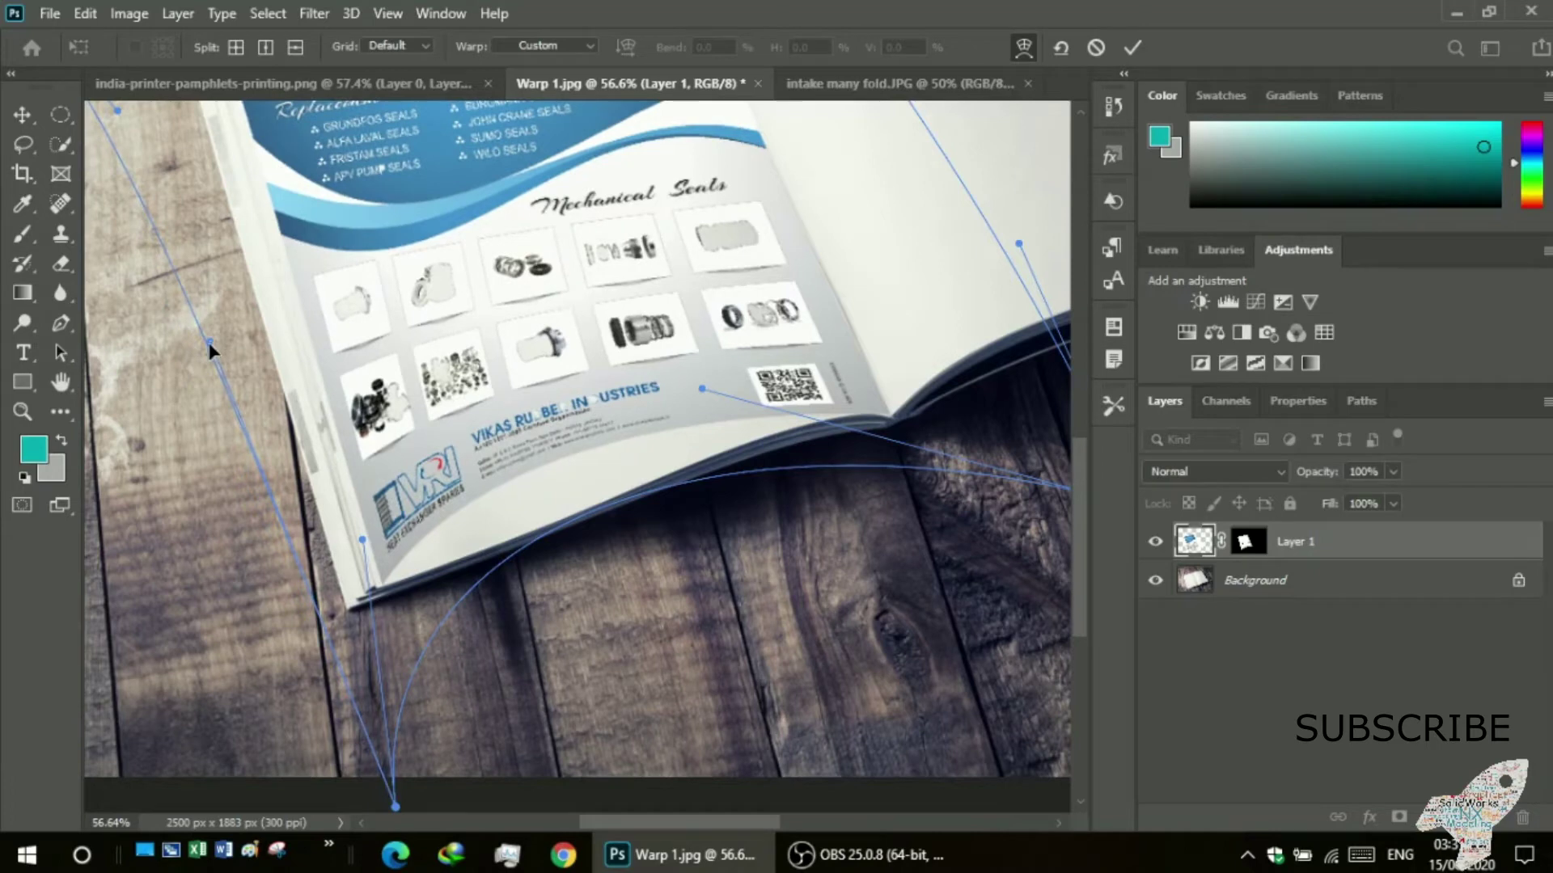
pyautogui.moveTo(394, 807); pyautogui.dragTo(387, 809)
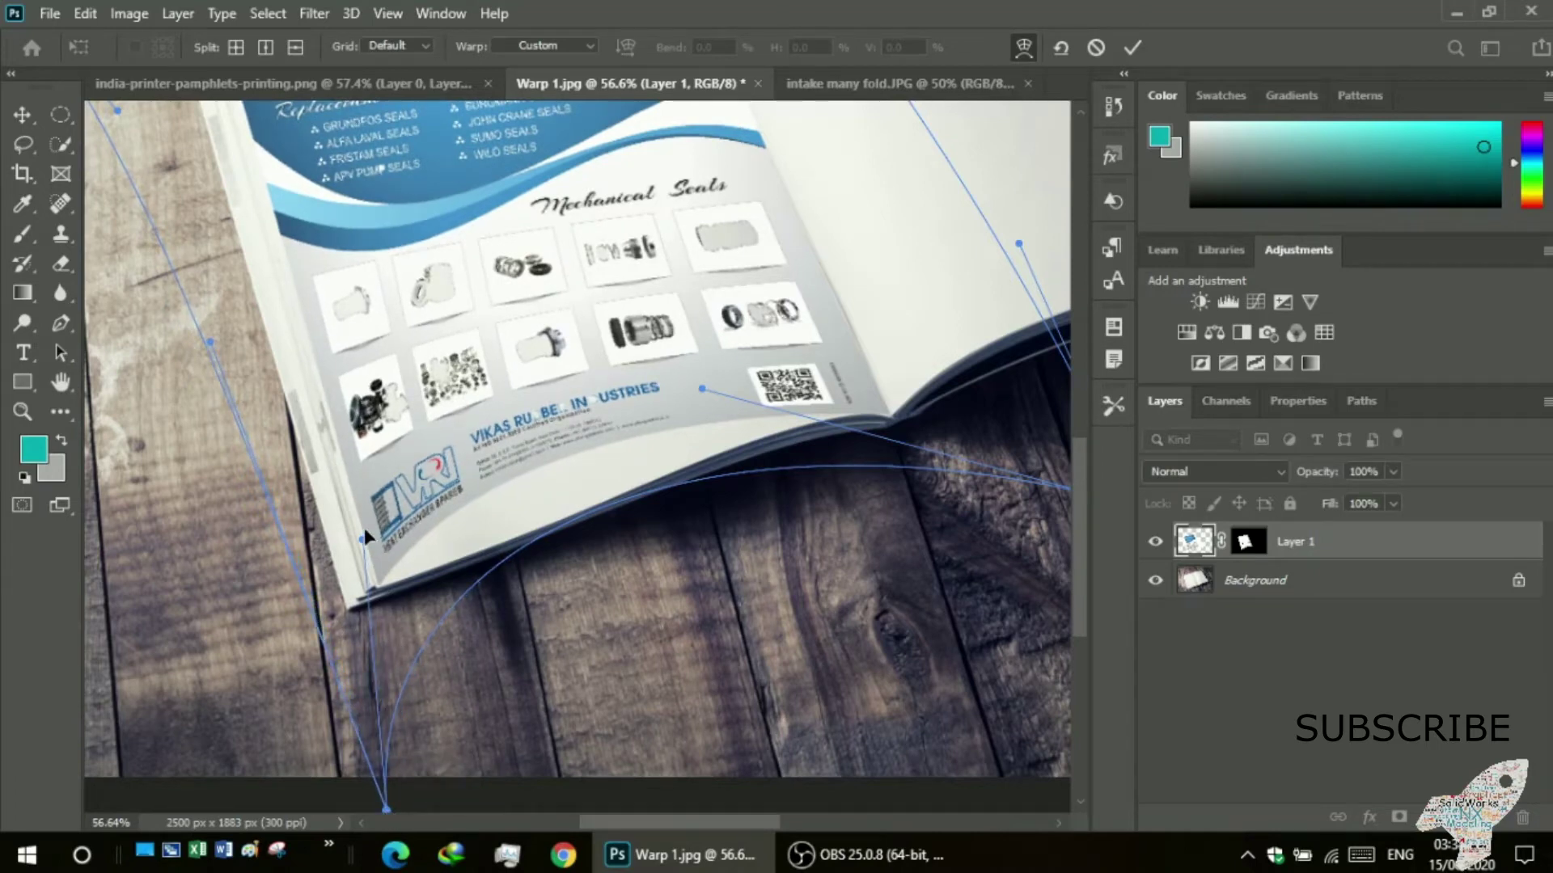
pyautogui.moveTo(360, 539); pyautogui.dragTo(498, 679)
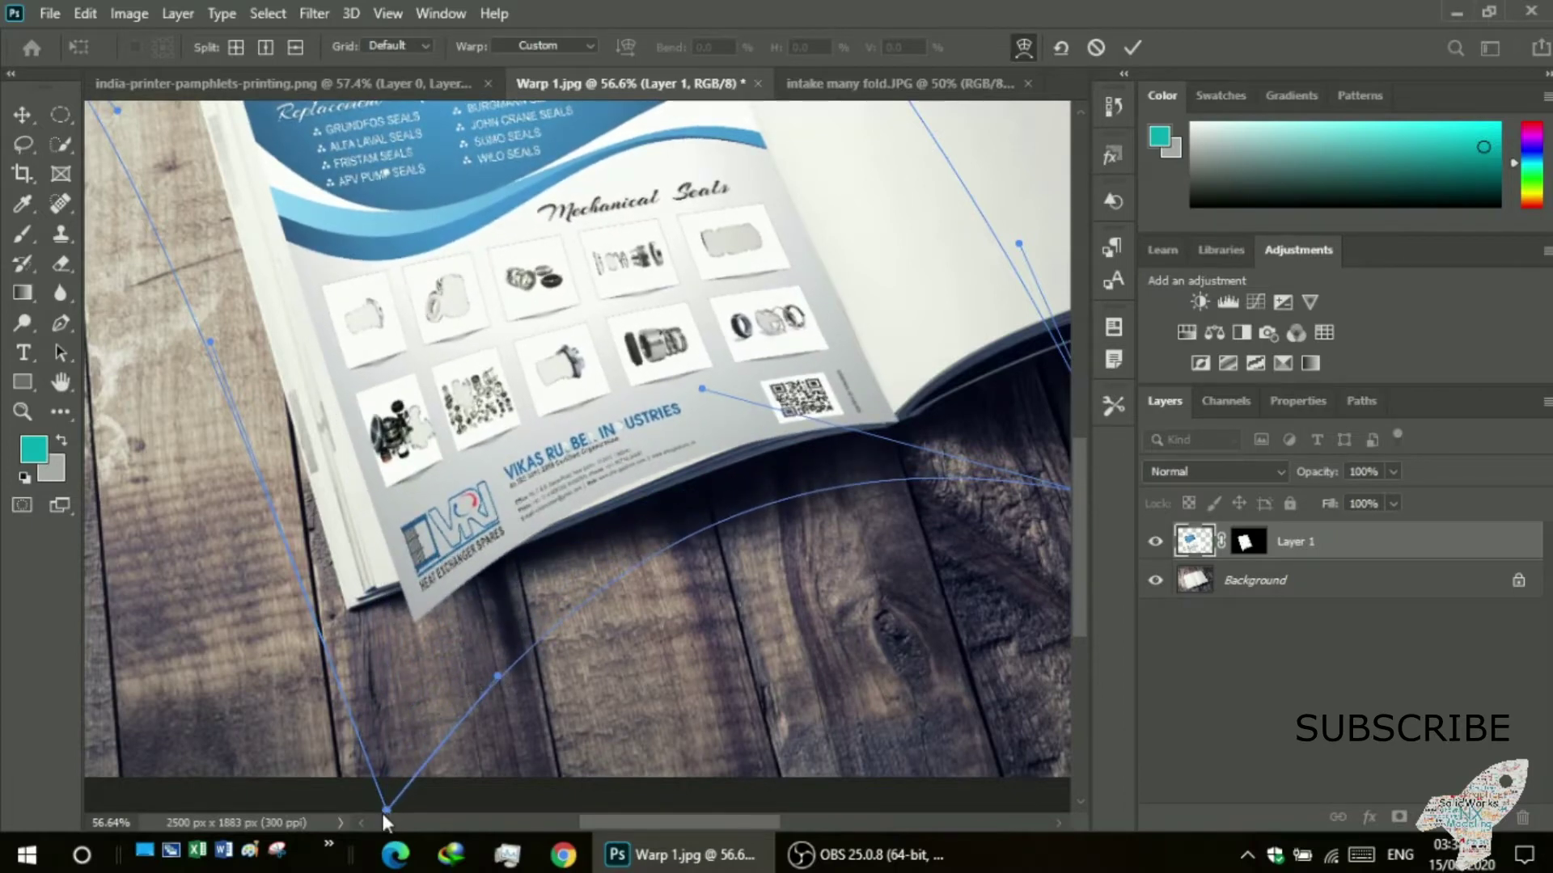
pyautogui.moveTo(386, 810); pyautogui.dragTo(300, 728)
# - Tighten the bottom-edge curve while easing the bottom-left corner up and left
pyautogui.scroll(-2, 320, 690)
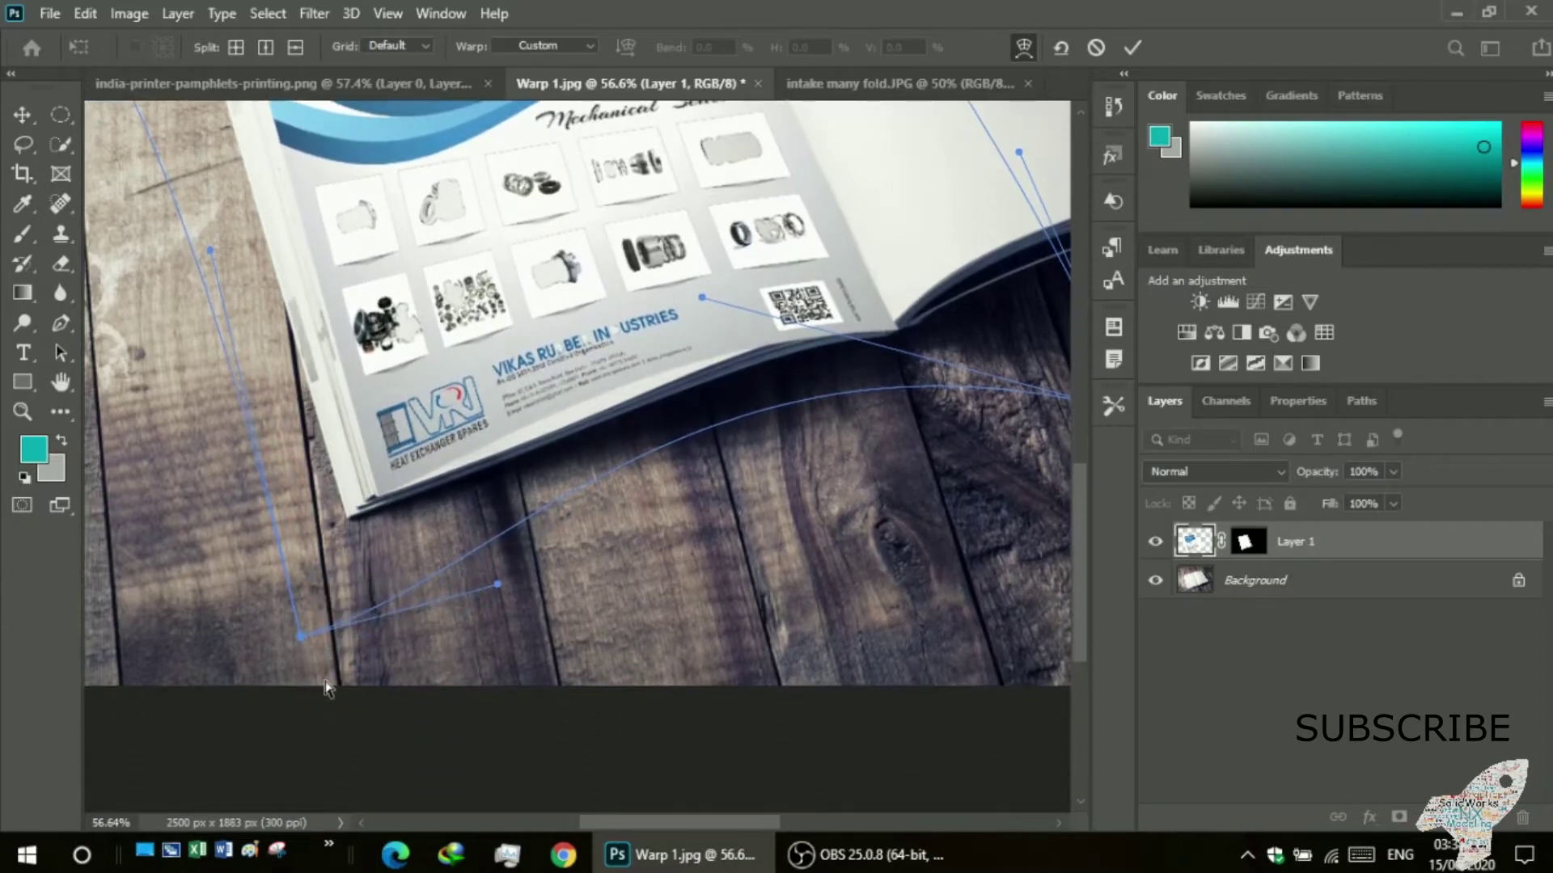
pyautogui.moveTo(498, 585); pyautogui.dragTo(523, 616)
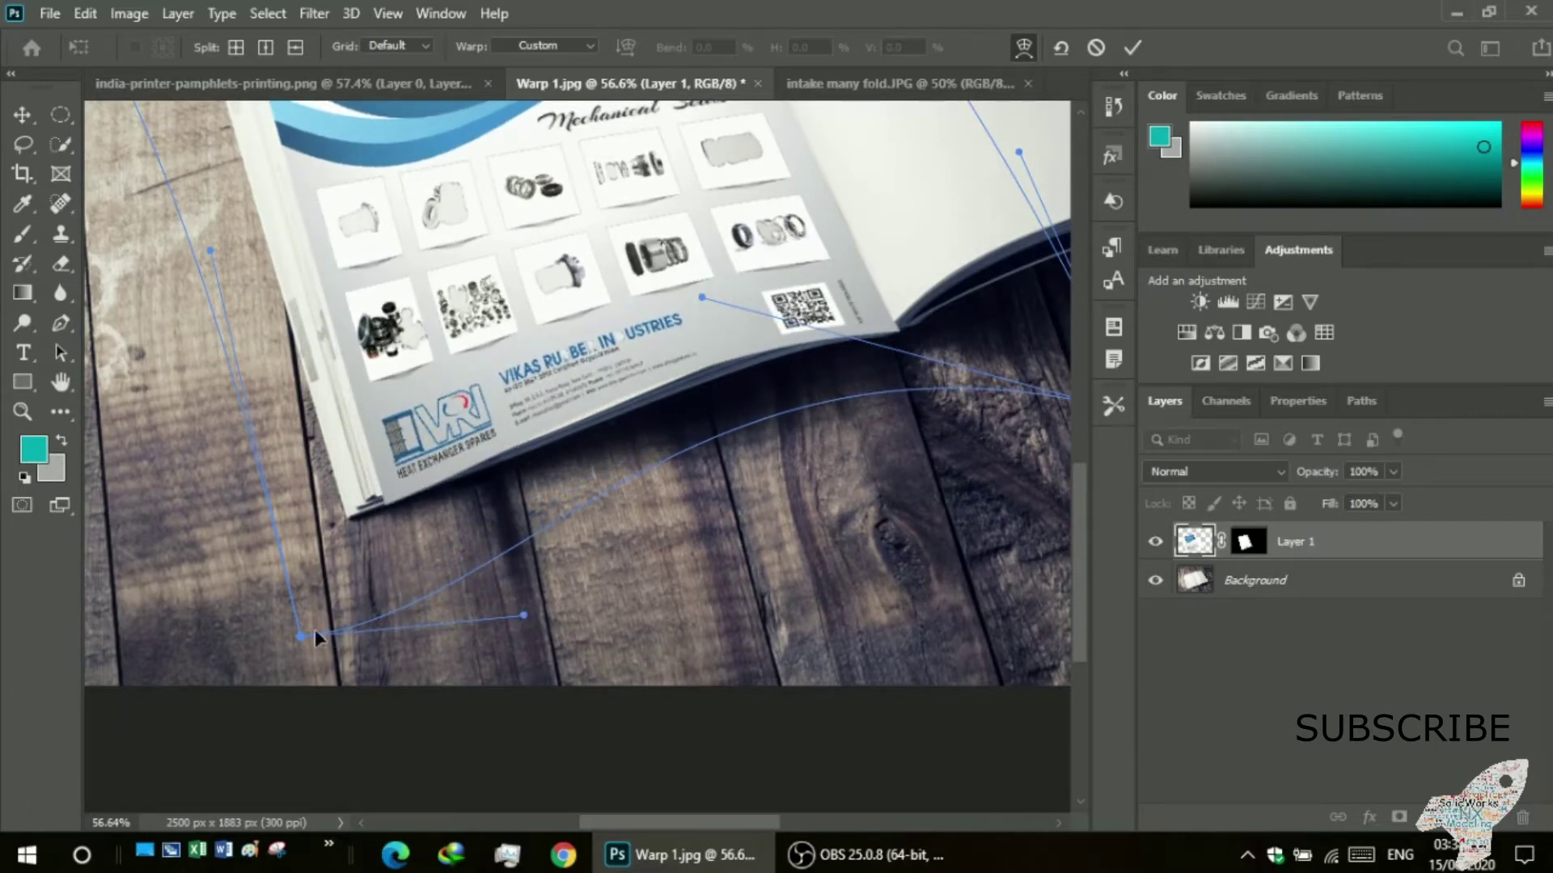
pyautogui.moveTo(302, 630); pyautogui.dragTo(278, 623)
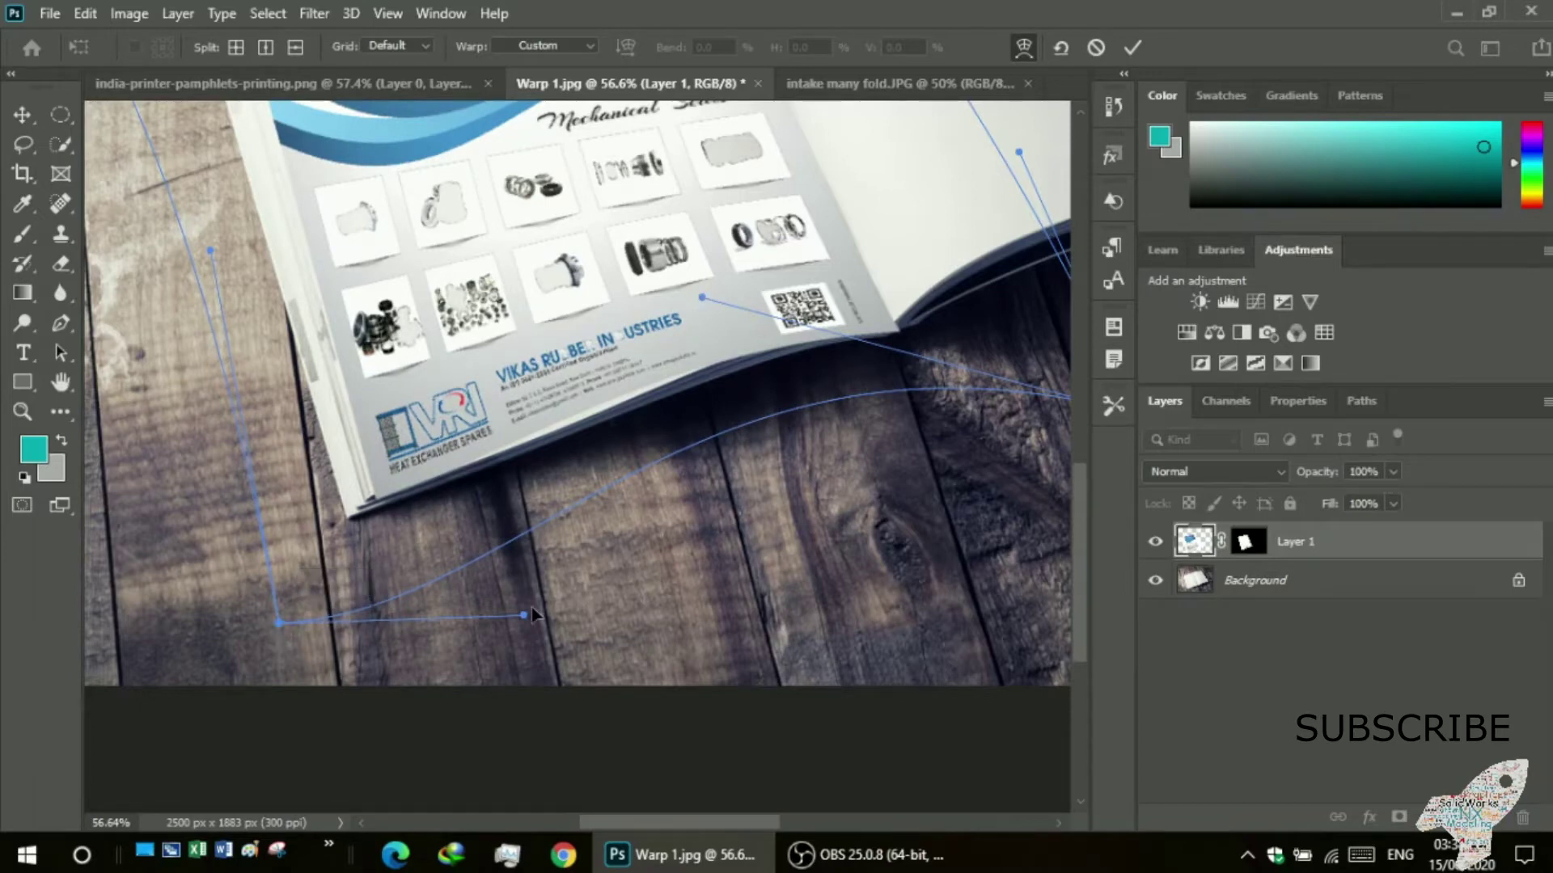
pyautogui.moveTo(525, 617); pyautogui.dragTo(535, 633)
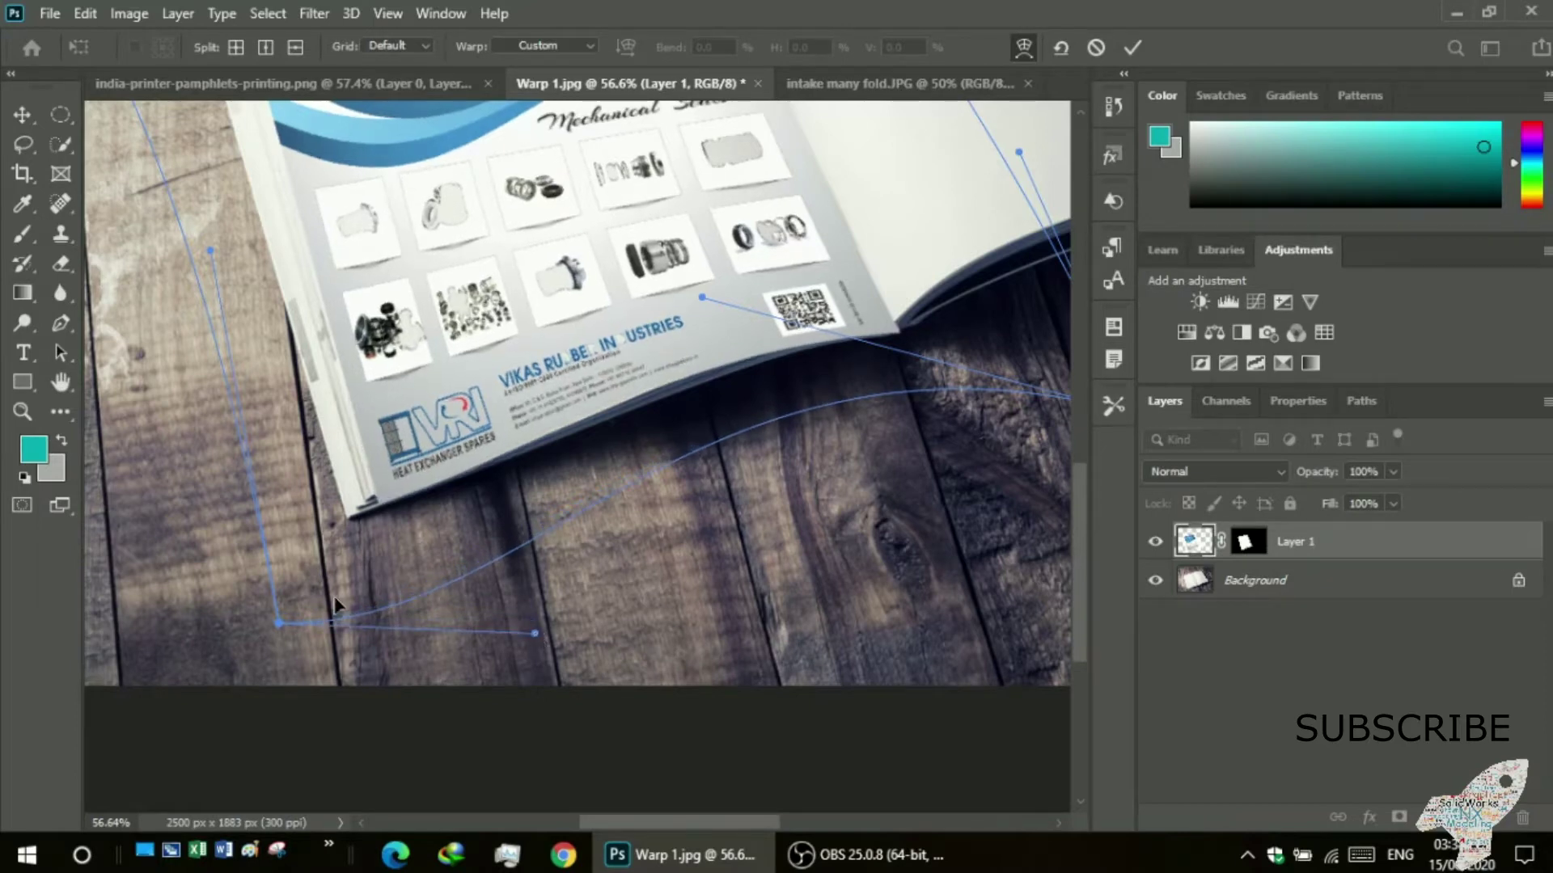
pyautogui.moveTo(279, 622); pyautogui.dragTo(273, 603)
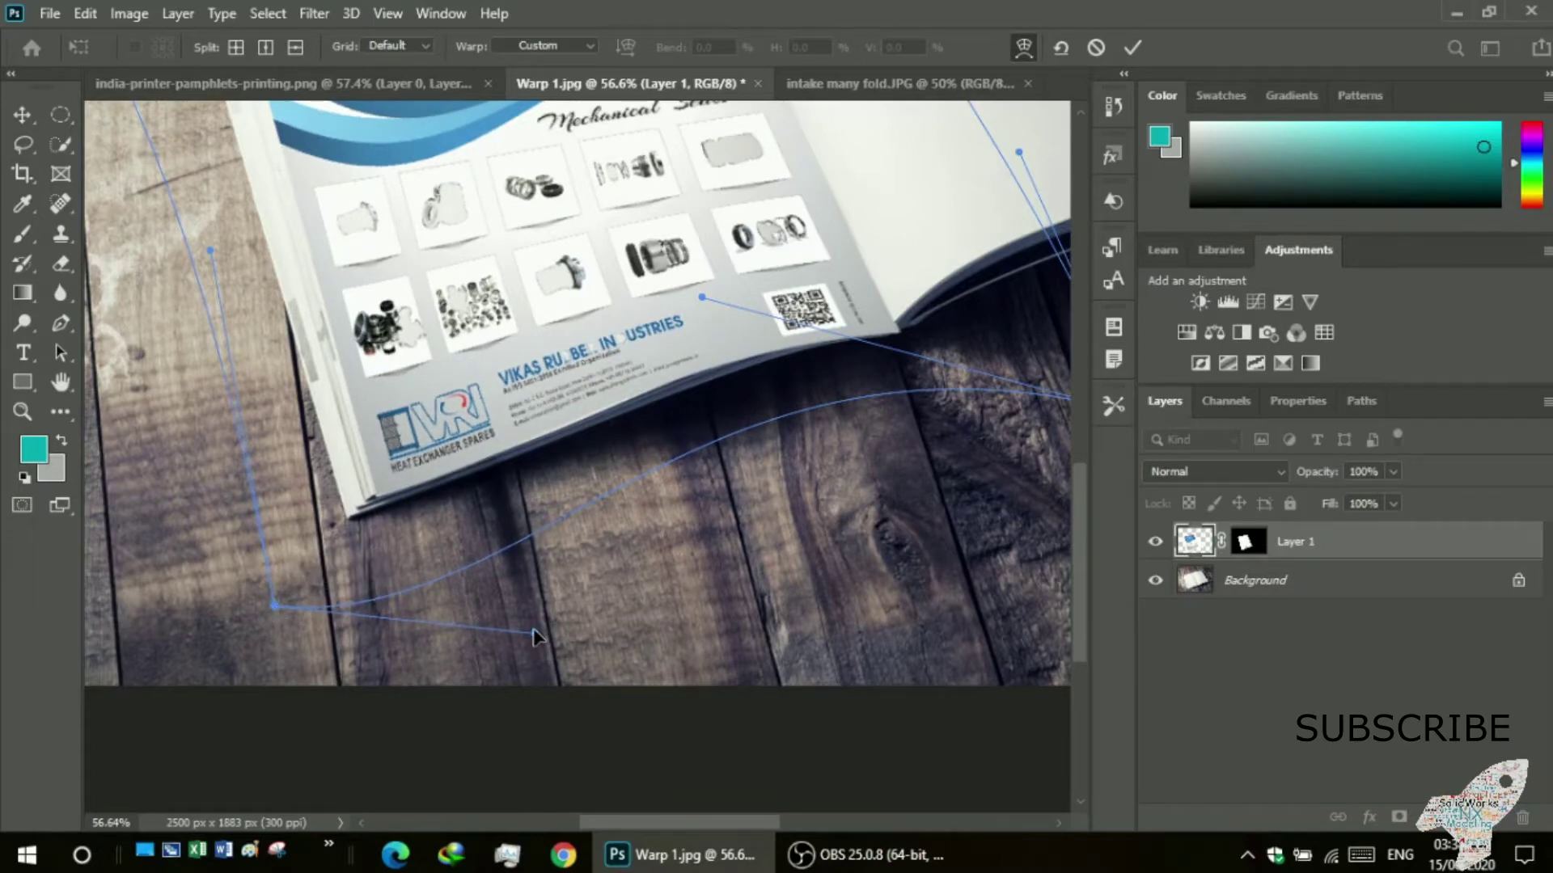
pyautogui.moveTo(533, 631)
pyautogui.mouseDown()
pyautogui.moveTo(514, 634)
pyautogui.moveTo(550, 659)
pyautogui.mouseUp()
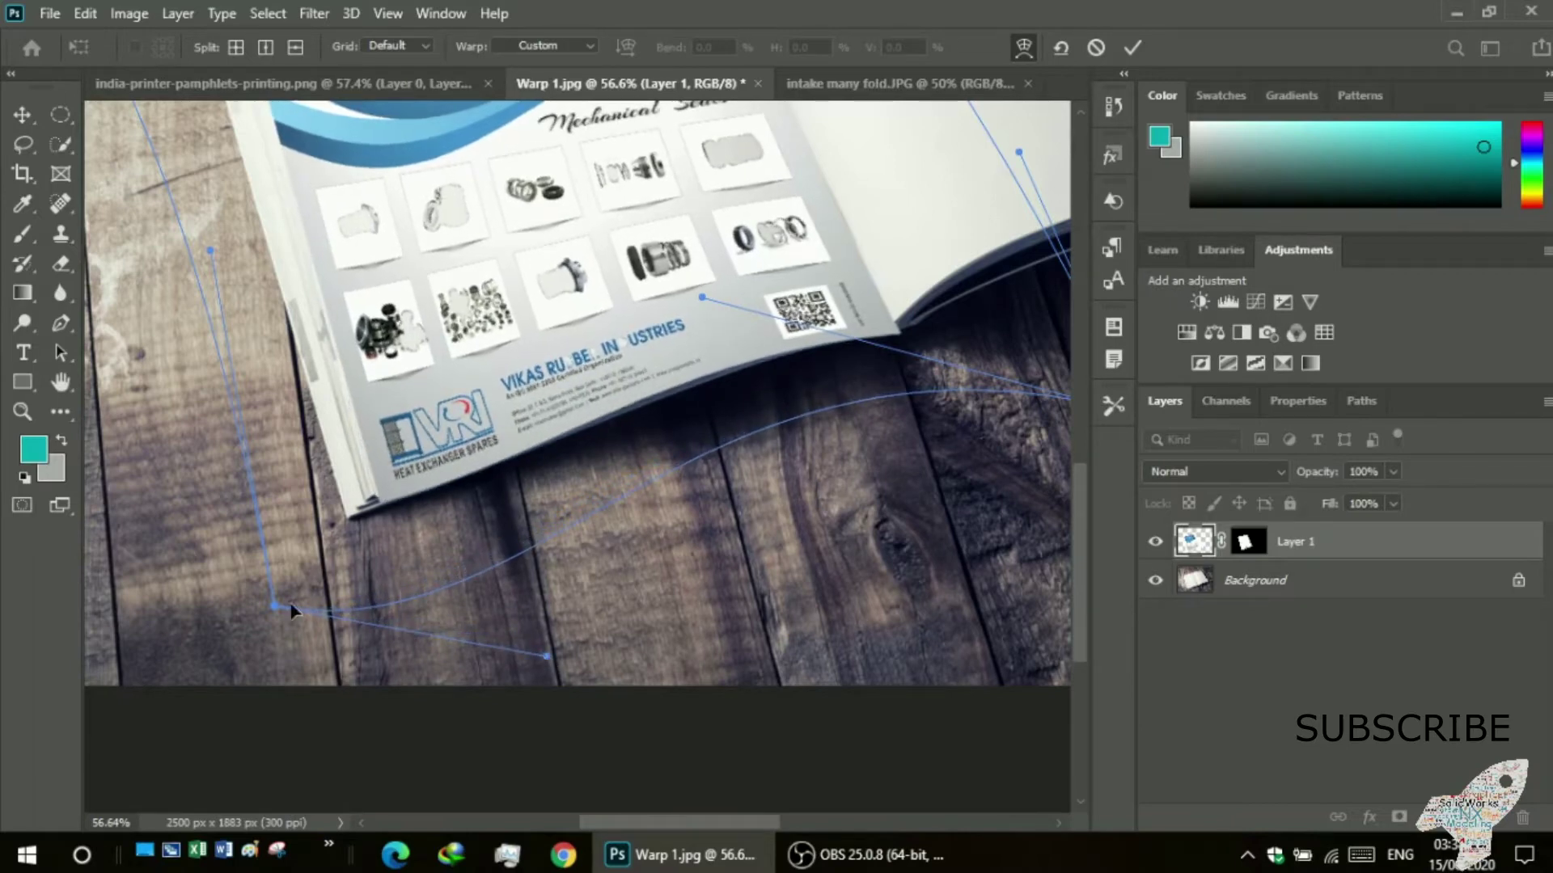
pyautogui.moveTo(277, 608); pyautogui.dragTo(271, 587)
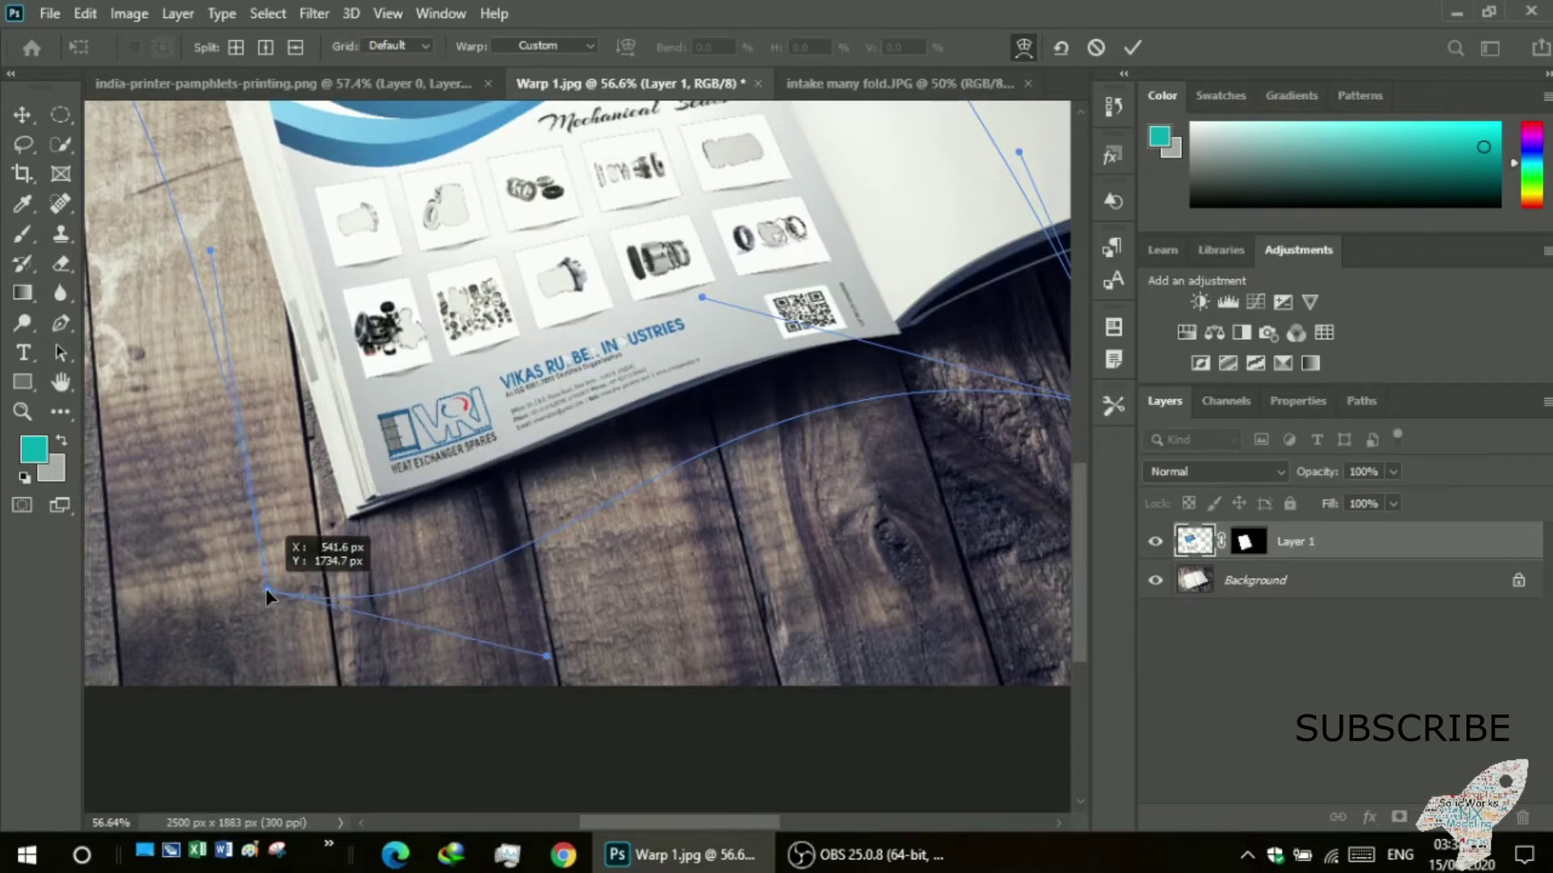
# - Pull the right edge toward the book's fold and push the bottom-right corner out to the page
pyautogui.scroll(2, 412, 595)
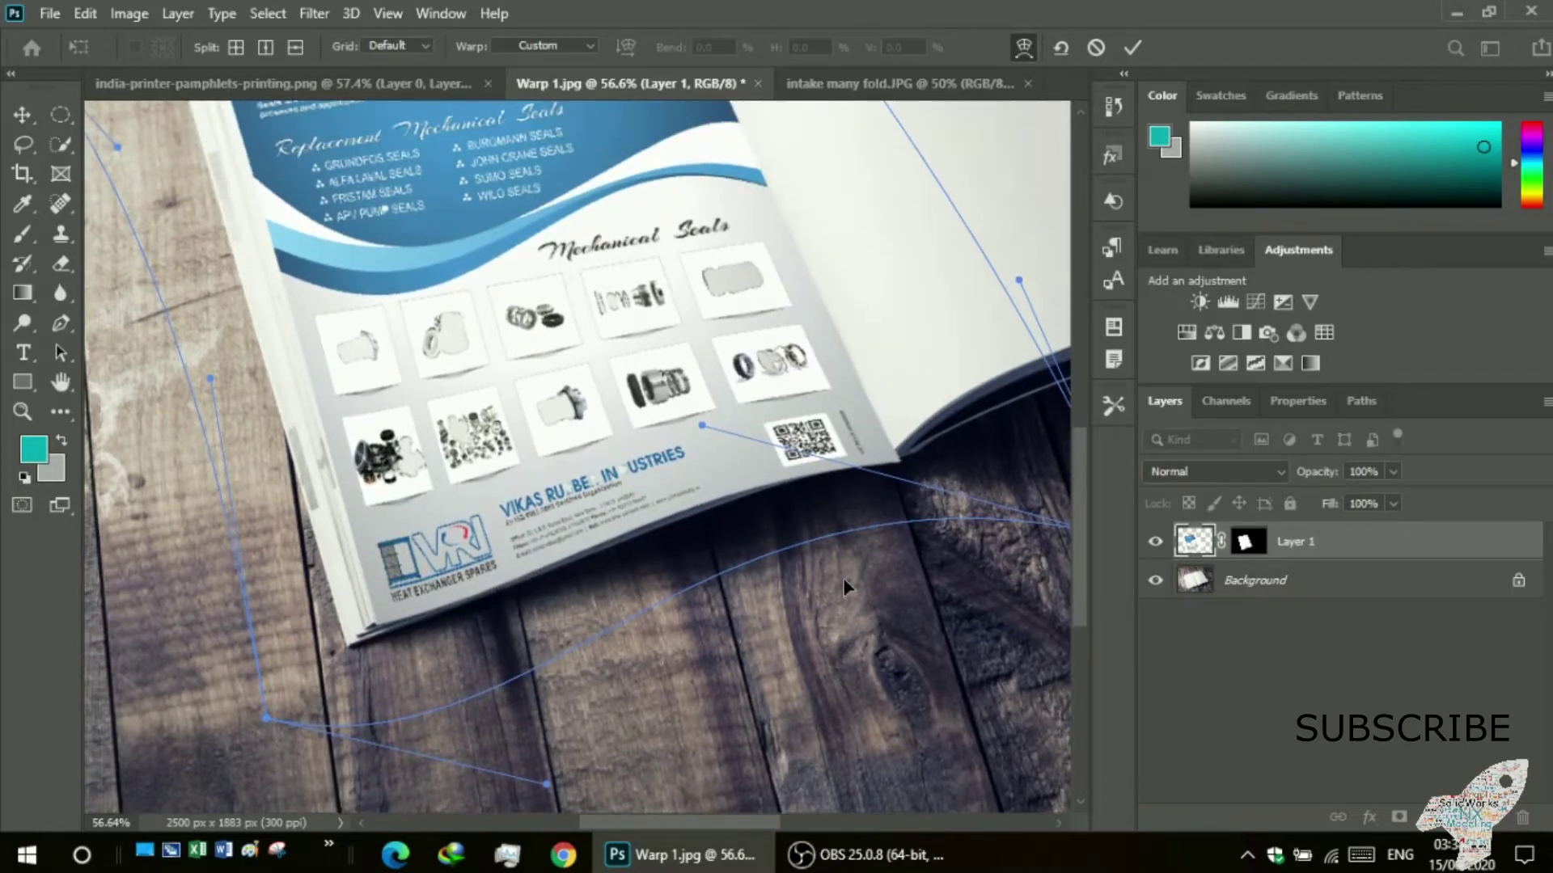
pyautogui.scroll(-2, 695, 651)
pyautogui.moveTo(690, 818); pyautogui.dragTo(731, 823)
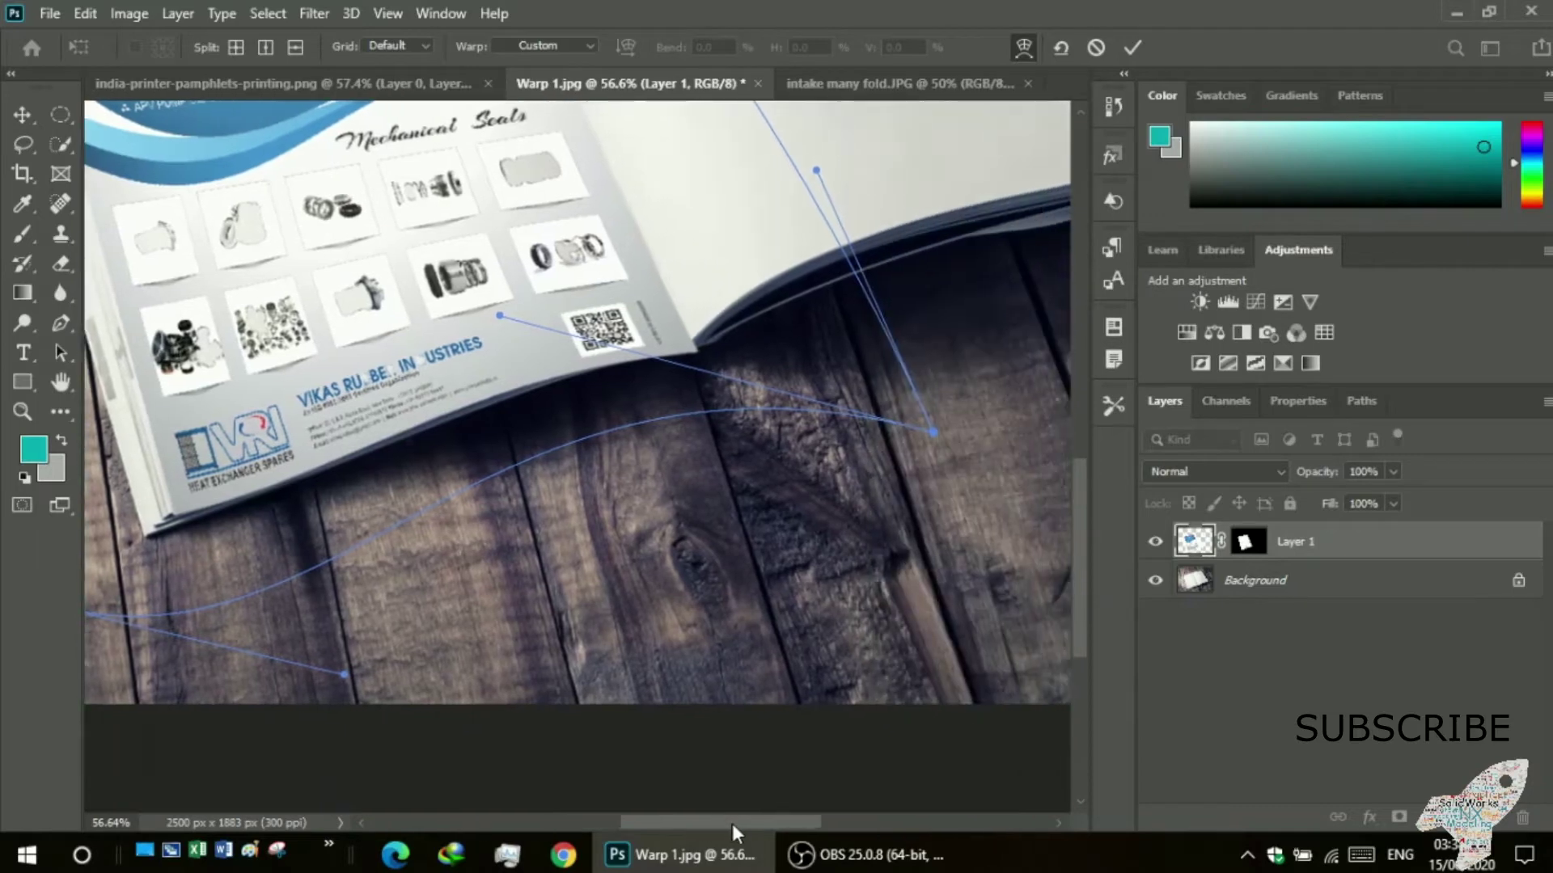
pyautogui.scroll(2, 924, 529)
pyautogui.moveTo(933, 507)
pyautogui.mouseDown()
pyautogui.moveTo(896, 484)
pyautogui.moveTo(905, 468)
pyautogui.mouseUp()
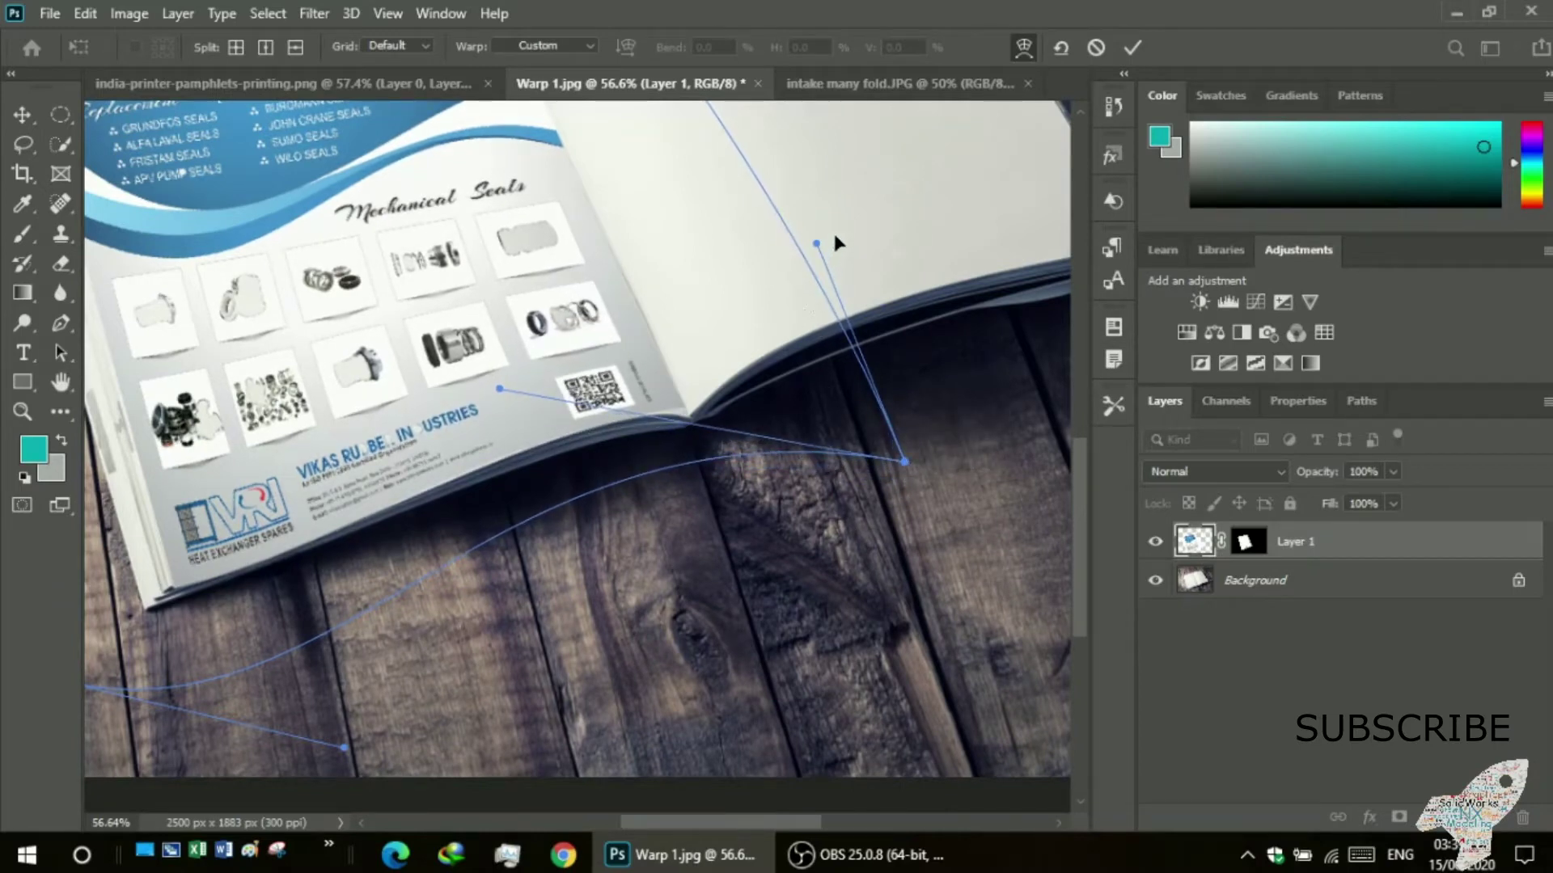
pyautogui.moveTo(815, 240); pyautogui.dragTo(832, 273)
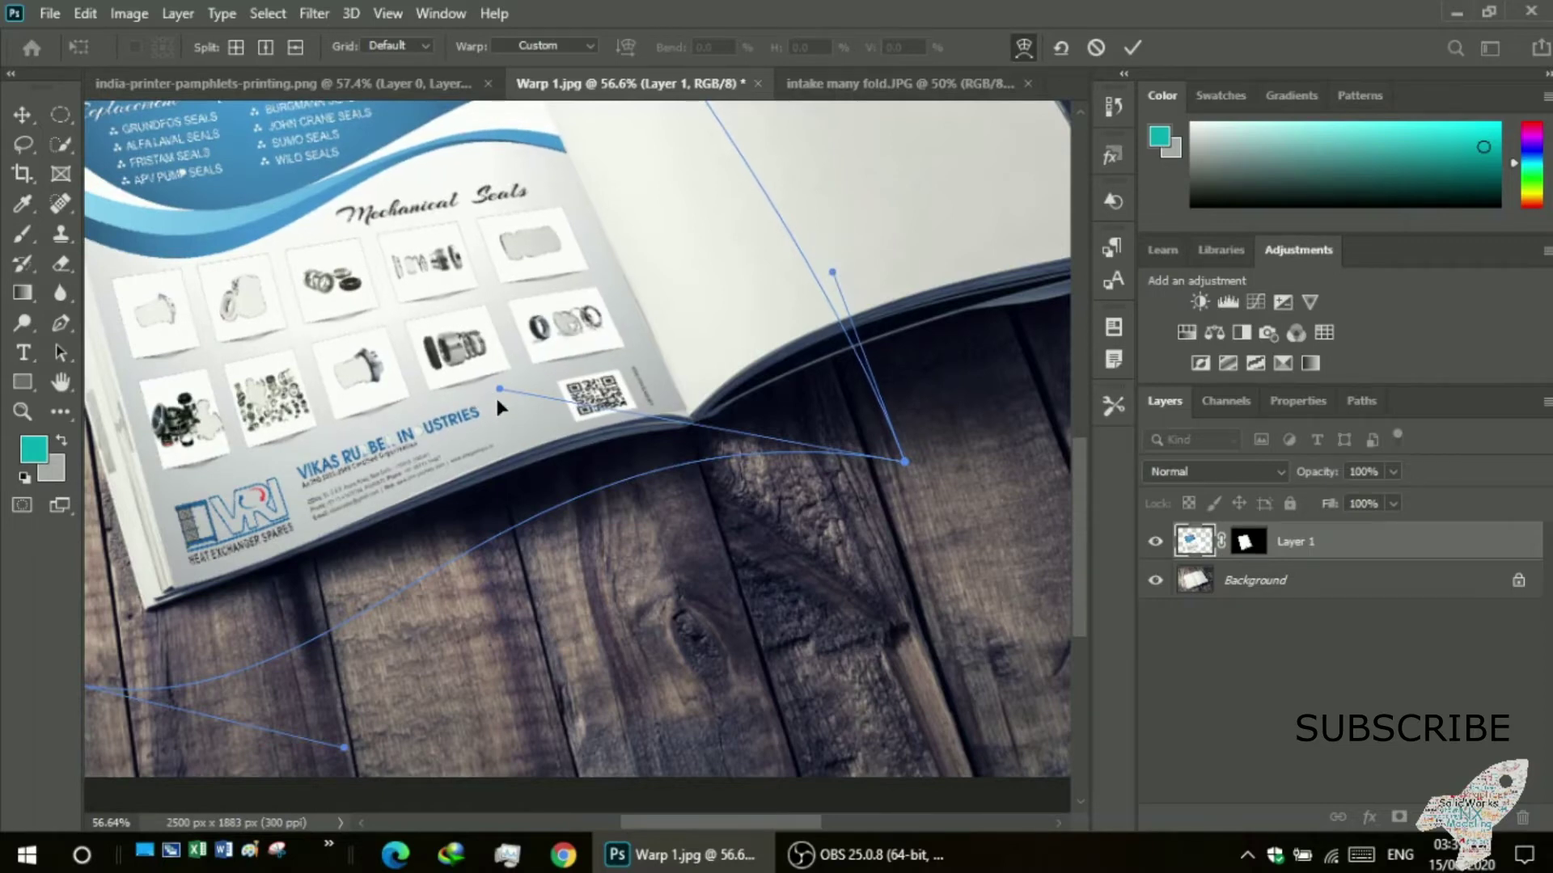
pyautogui.moveTo(511, 372); pyautogui.dragTo(502, 375)
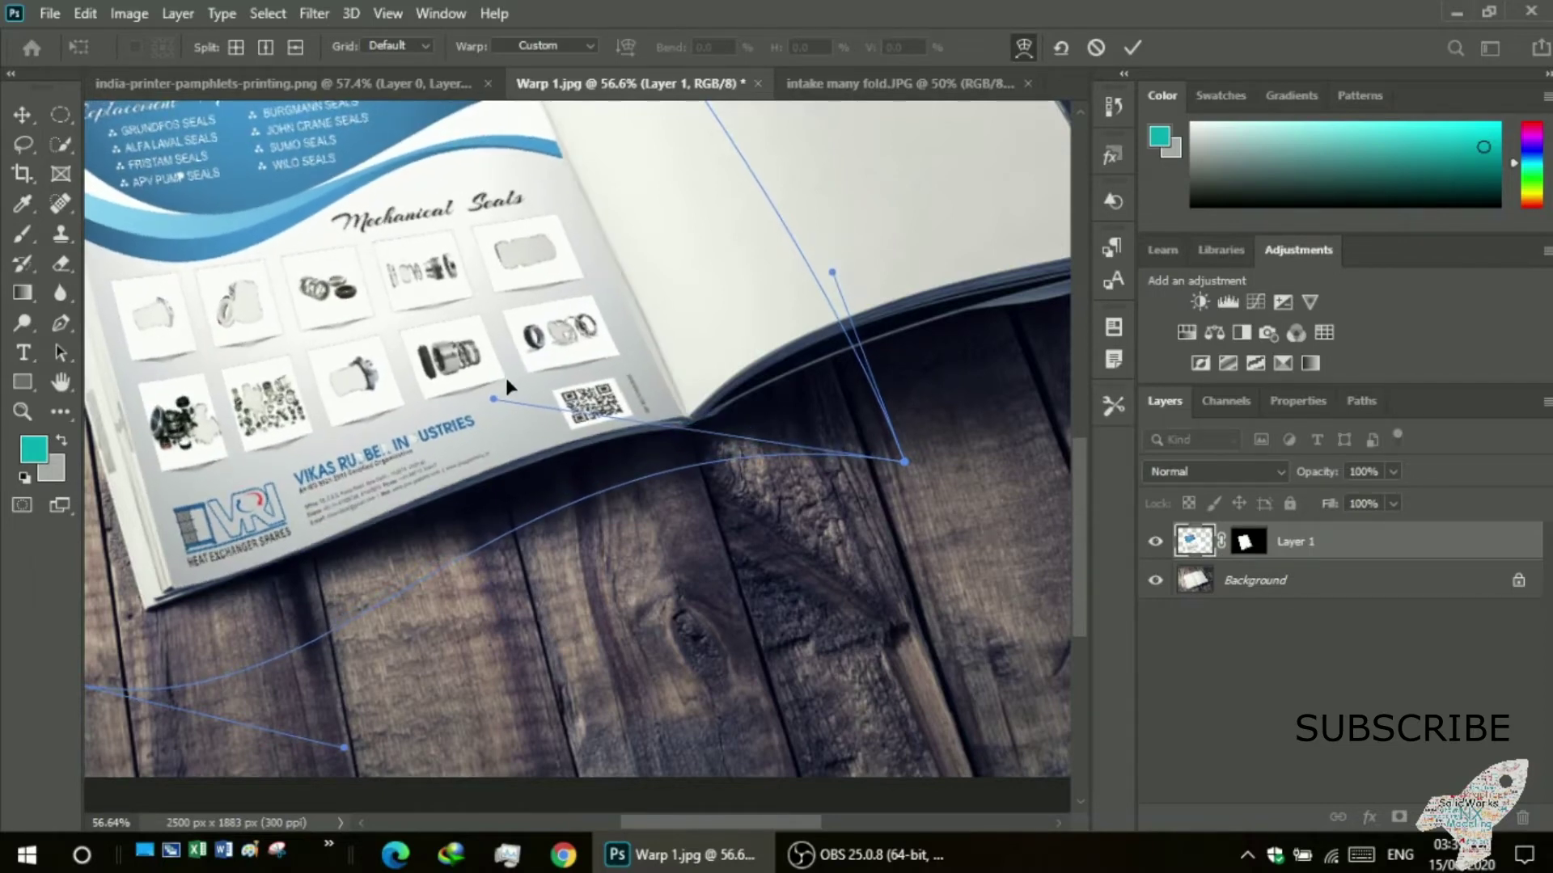
pyautogui.moveTo(897, 462); pyautogui.dragTo(924, 473)
pyautogui.moveTo(491, 390); pyautogui.dragTo(500, 382)
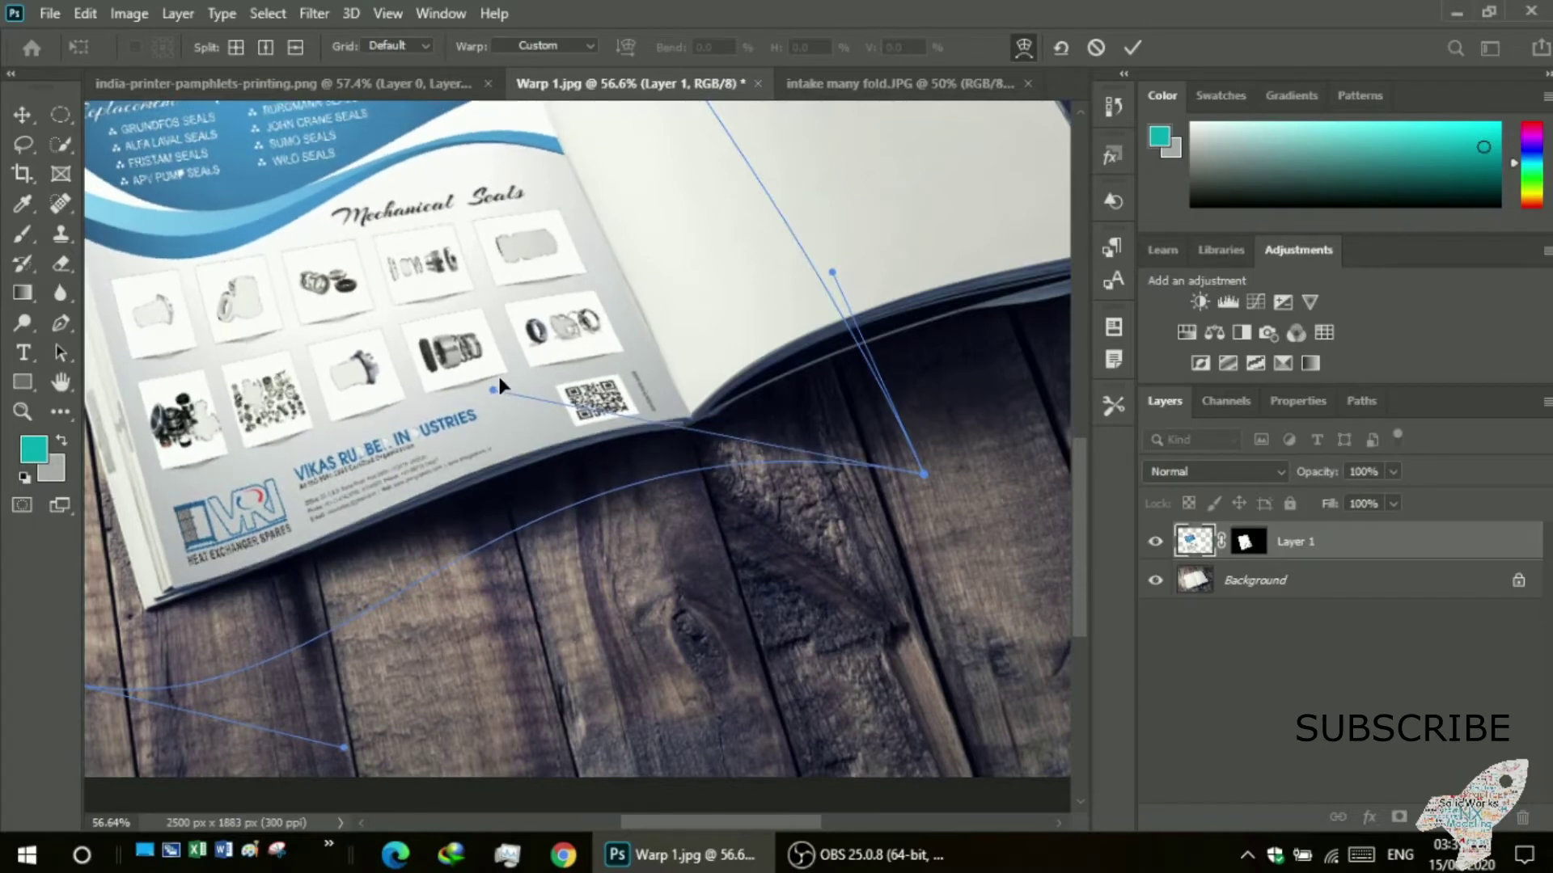
# - Curve the flyer along the spine near the QR code and tuck the bottom-right corner in
pyautogui.scroll(2, 889, 376)
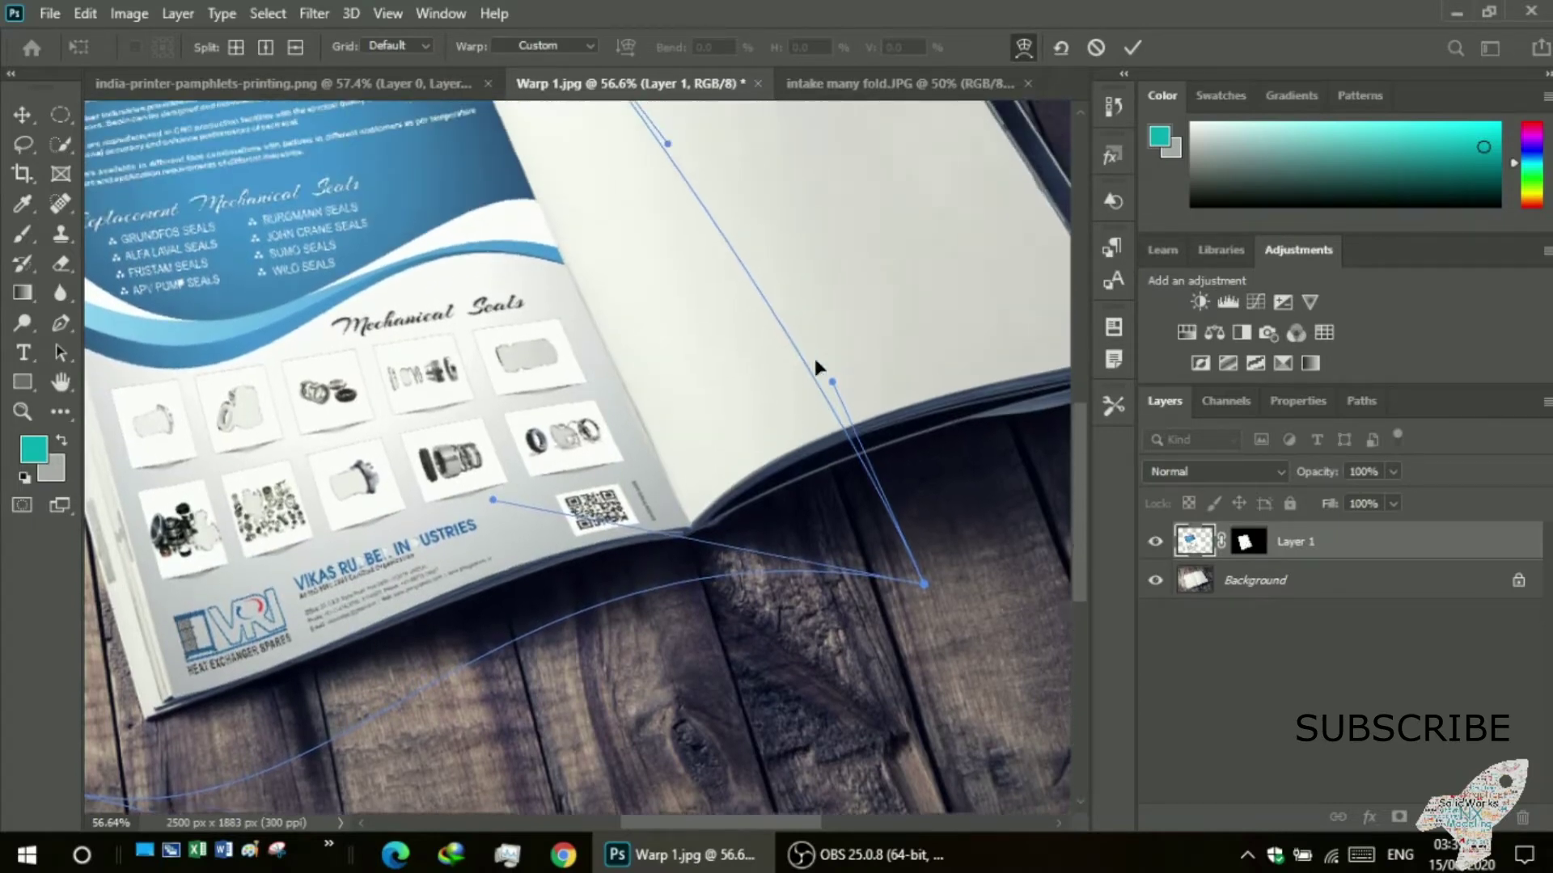
pyautogui.scroll(2, 817, 364)
pyautogui.moveTo(834, 436); pyautogui.dragTo(840, 427)
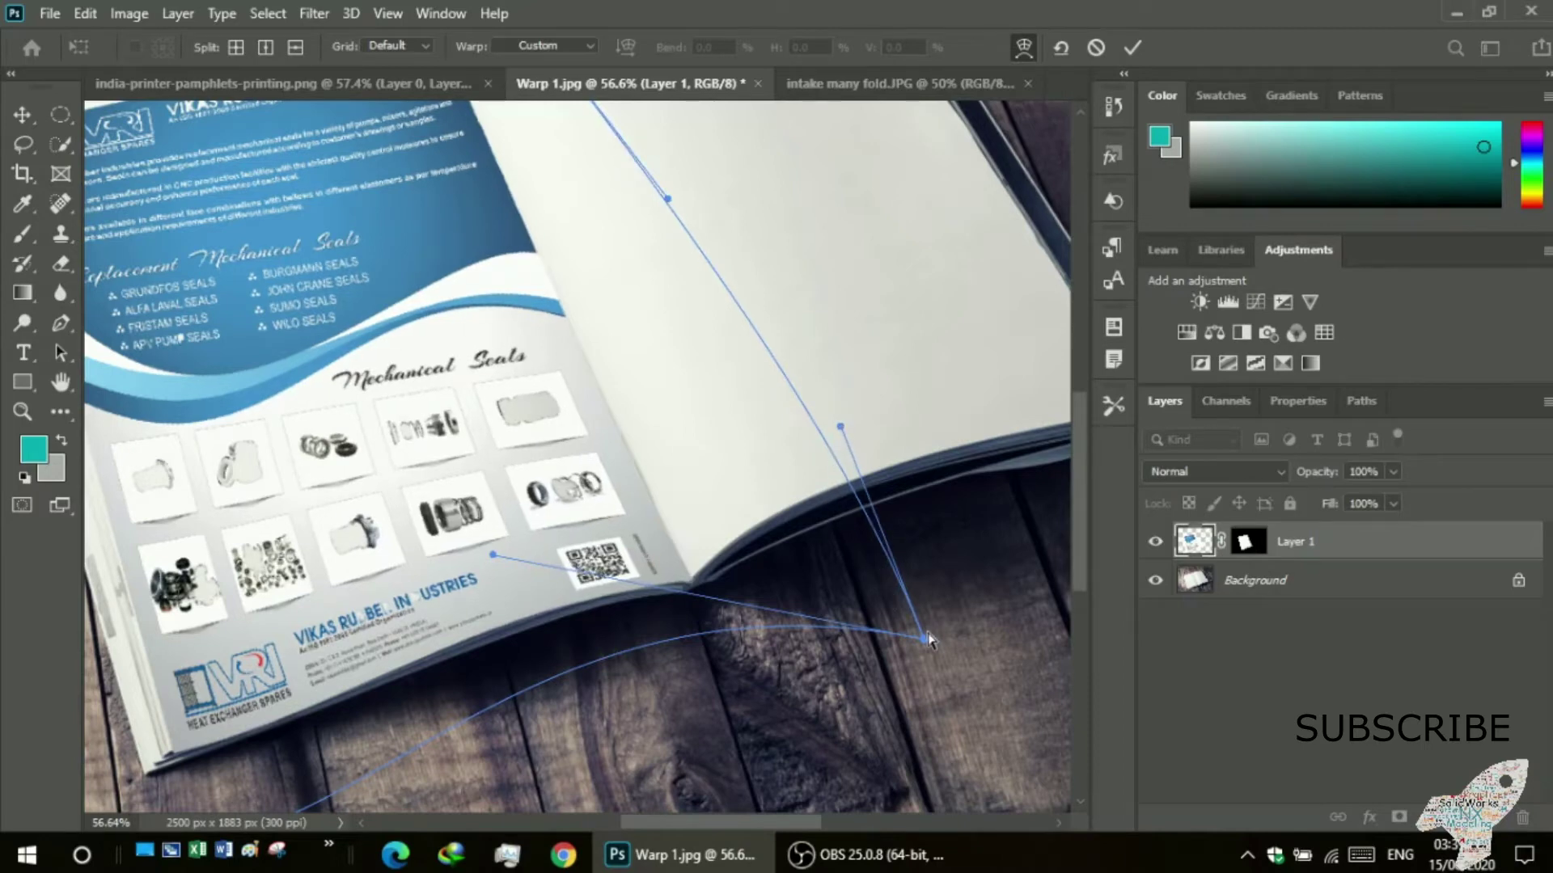
pyautogui.moveTo(922, 635); pyautogui.dragTo(894, 636)
pyautogui.moveTo(491, 556); pyautogui.dragTo(501, 540)
pyautogui.moveTo(890, 644); pyautogui.dragTo(896, 647)
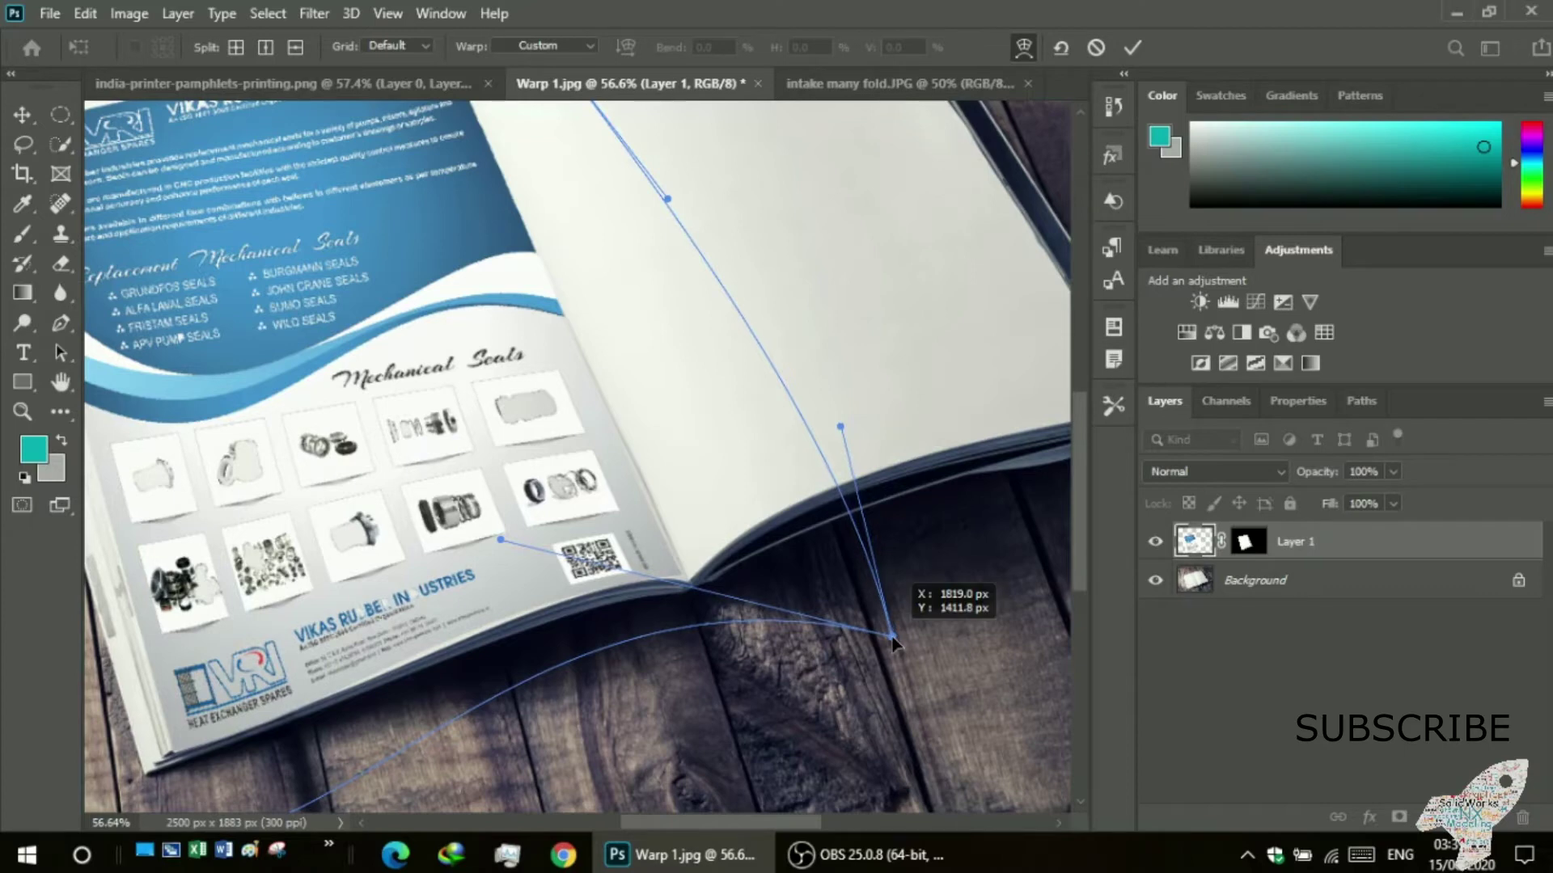
pyautogui.moveTo(501, 539); pyautogui.dragTo(451, 449)
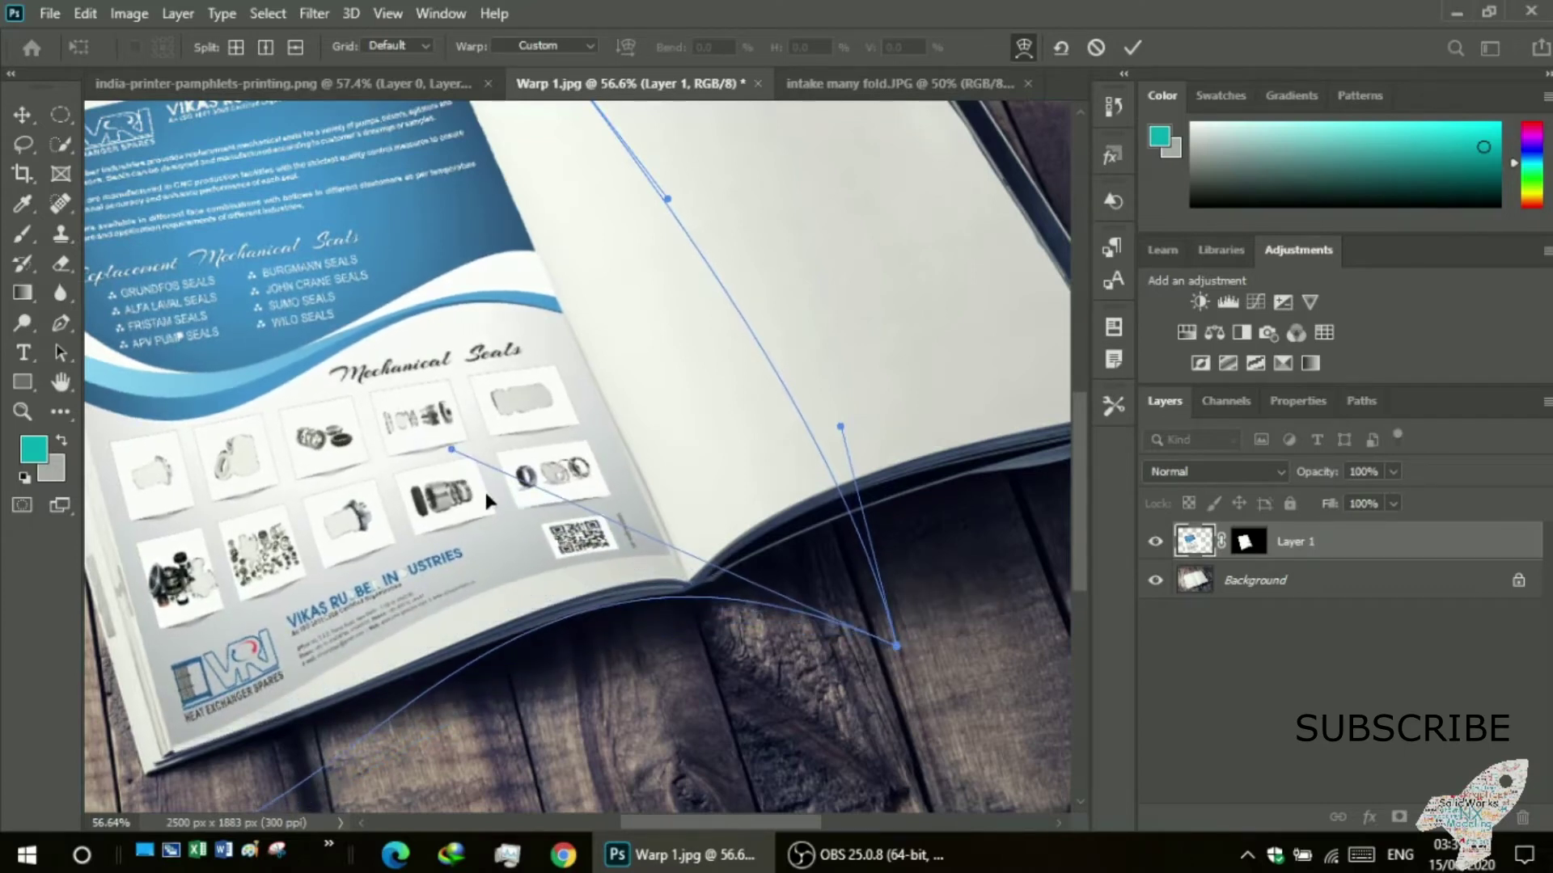
pyautogui.moveTo(900, 646); pyautogui.dragTo(933, 701)
pyautogui.scroll(-2, 530, 665)
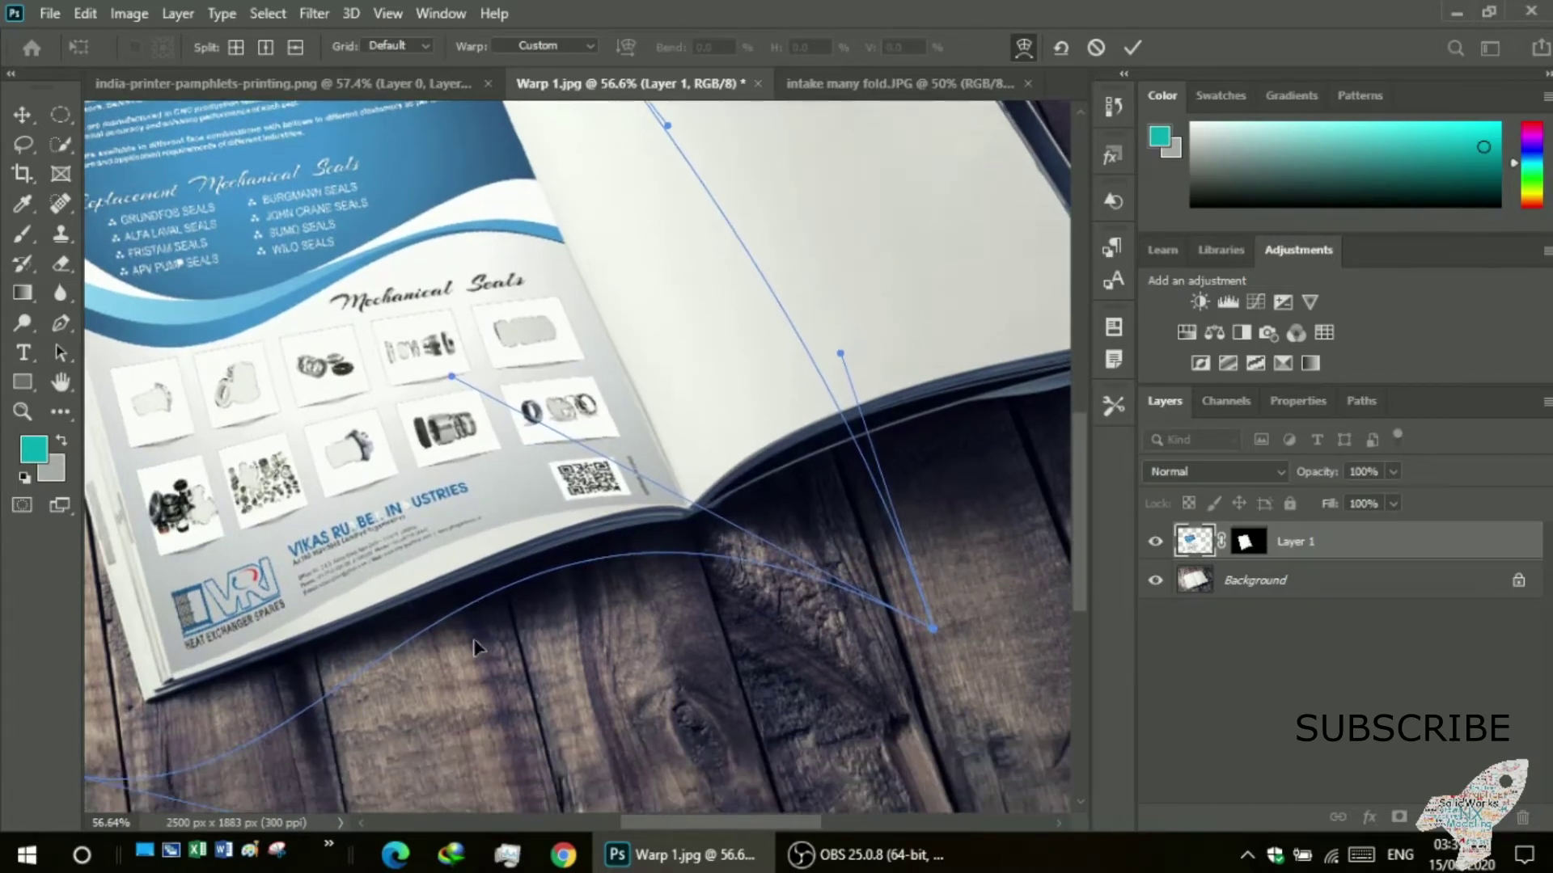
pyautogui.scroll(-2, 361, 566)
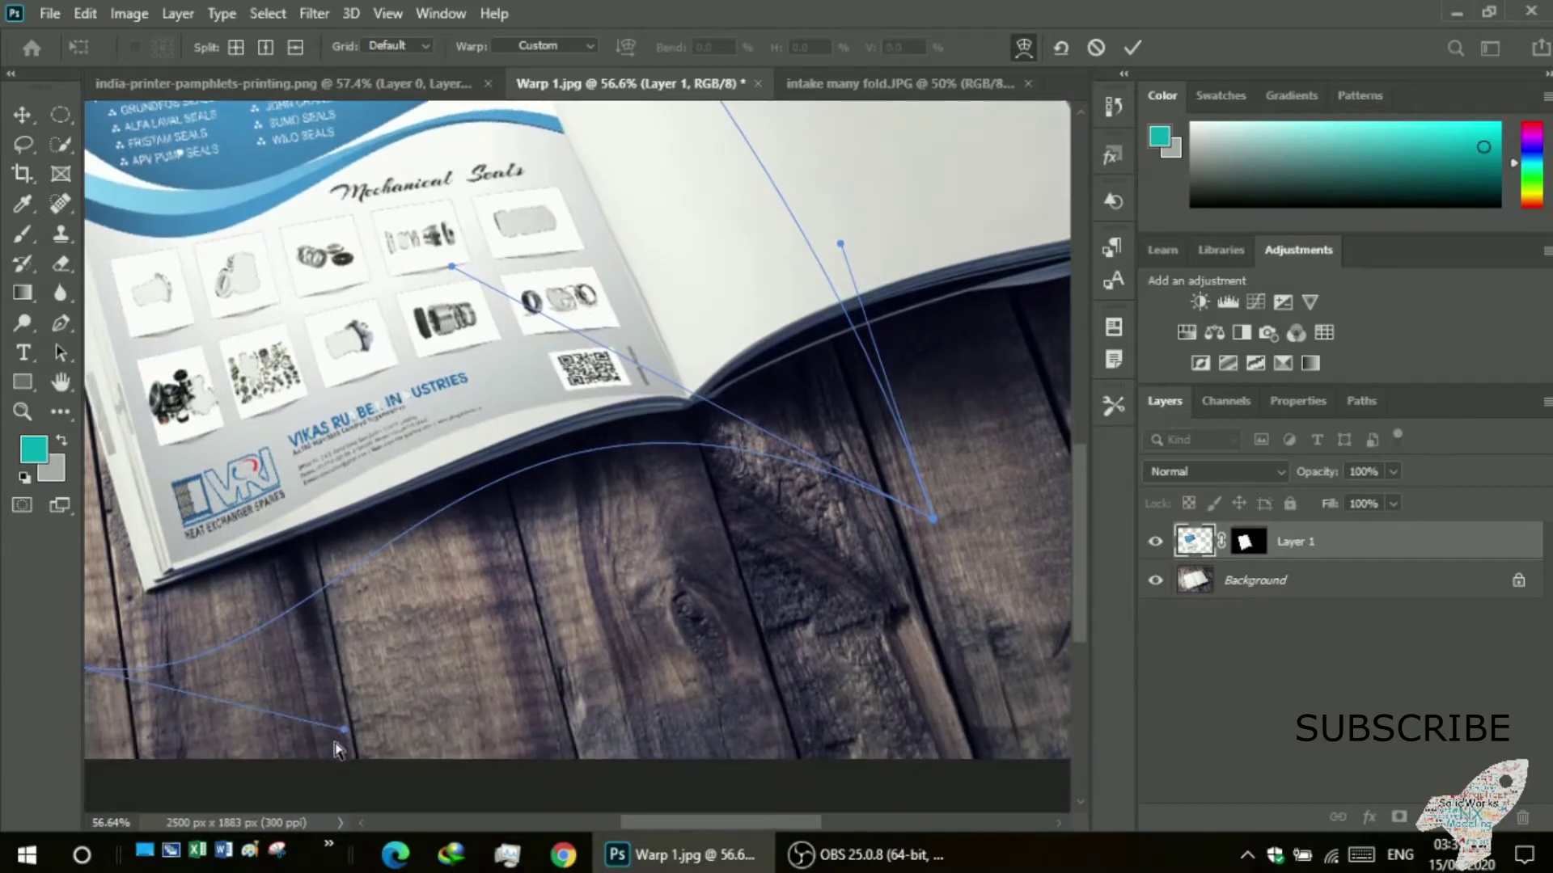
pyautogui.moveTo(341, 731)
pyautogui.mouseDown()
pyautogui.moveTo(326, 815)
pyautogui.moveTo(364, 795)
pyautogui.mouseUp()
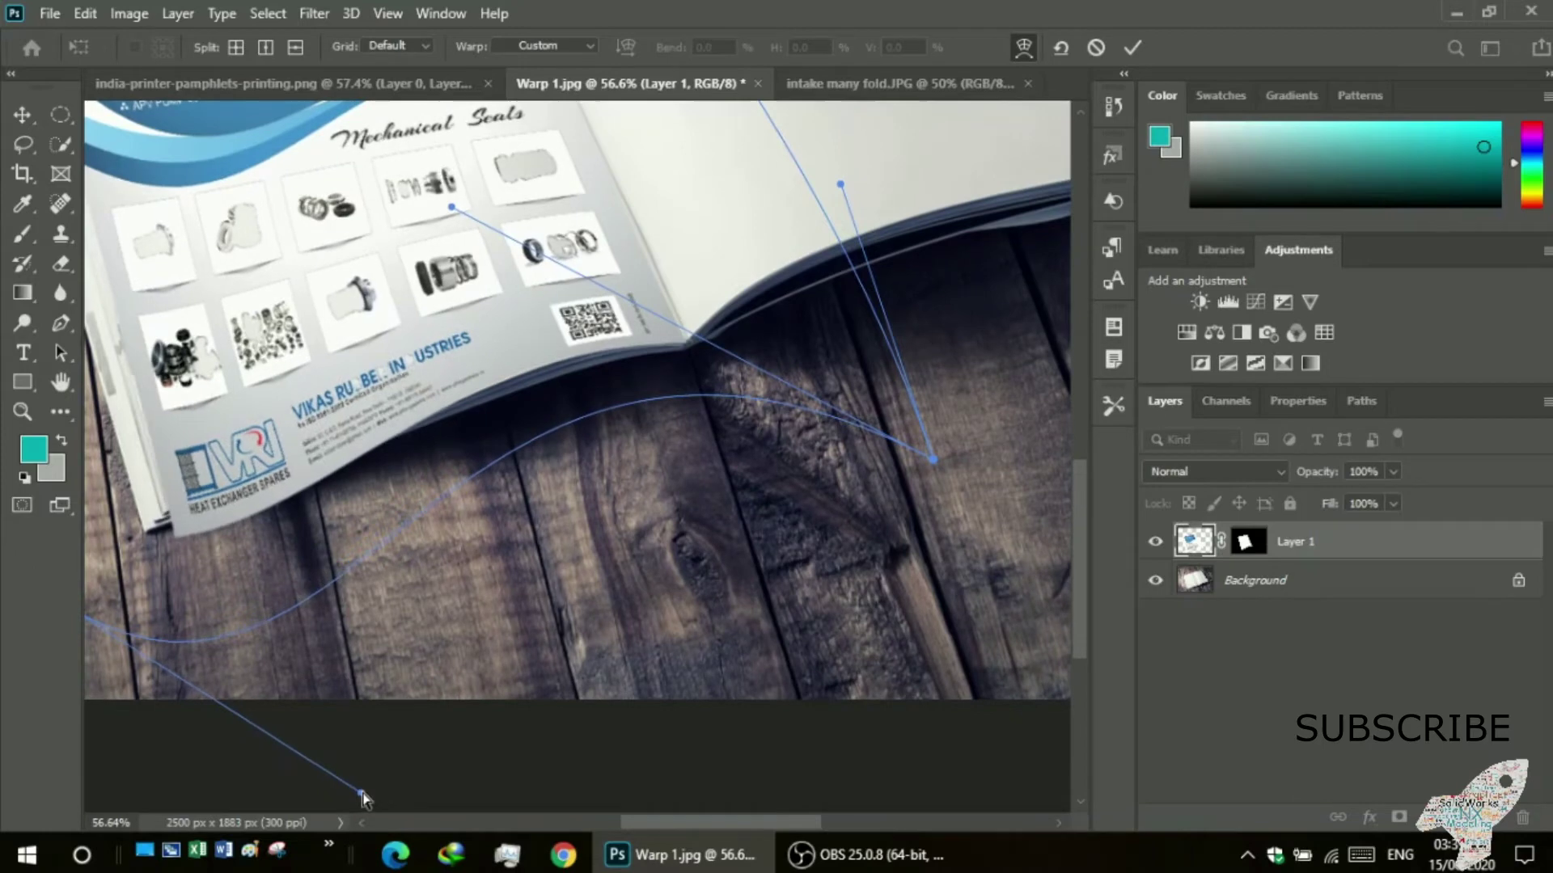
# - Shift the pamphlet's bottom-left corner down-right and raise its bottom-edge curve
pyautogui.scroll(-2, 364, 794)
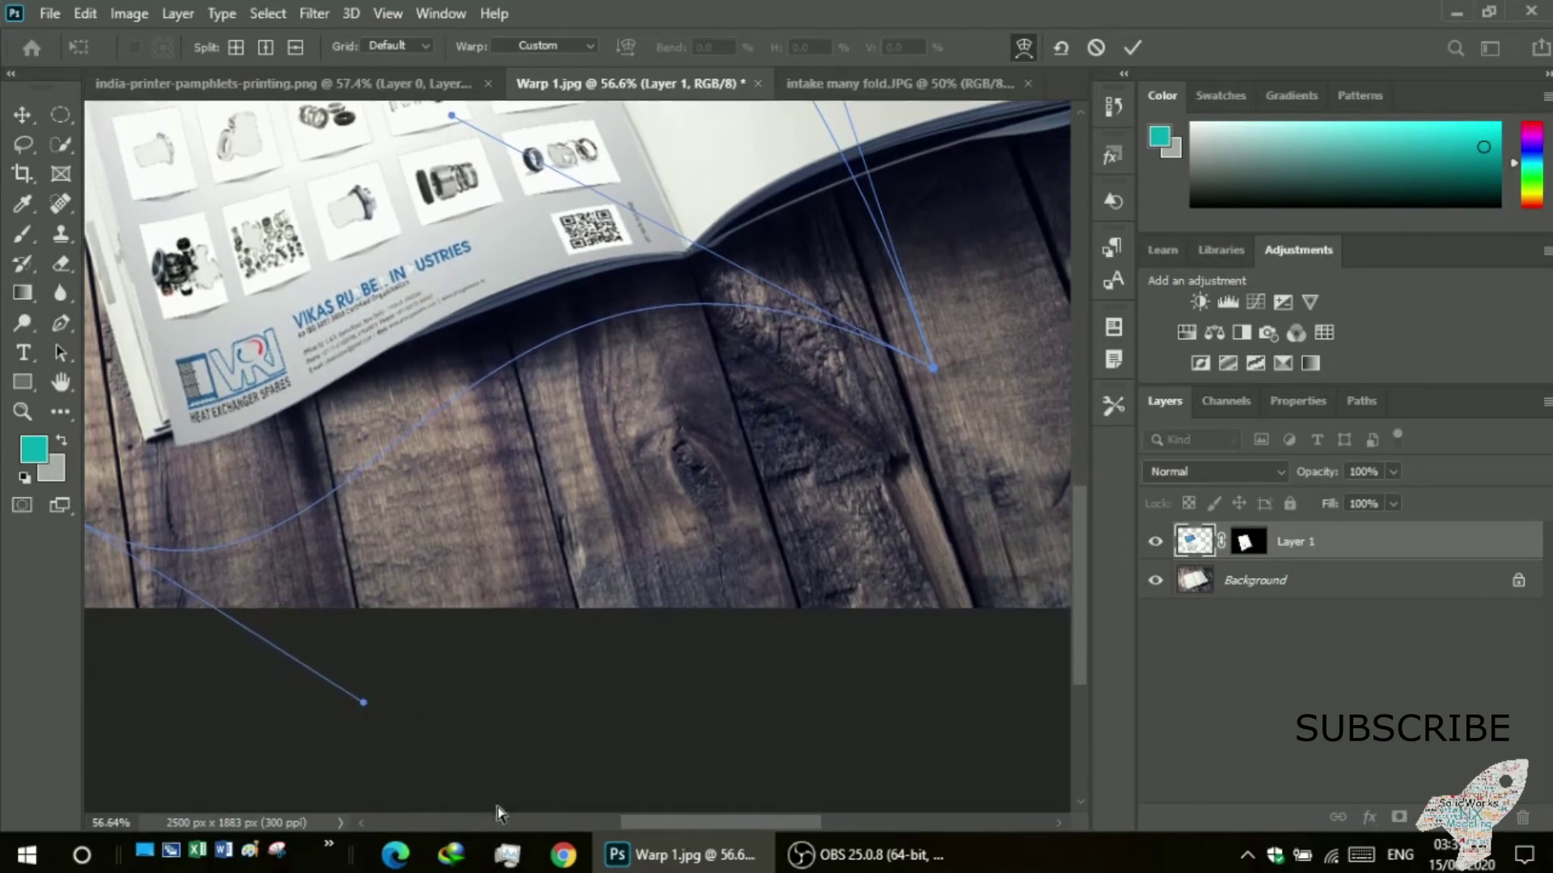
pyautogui.moveTo(648, 827); pyautogui.dragTo(570, 824)
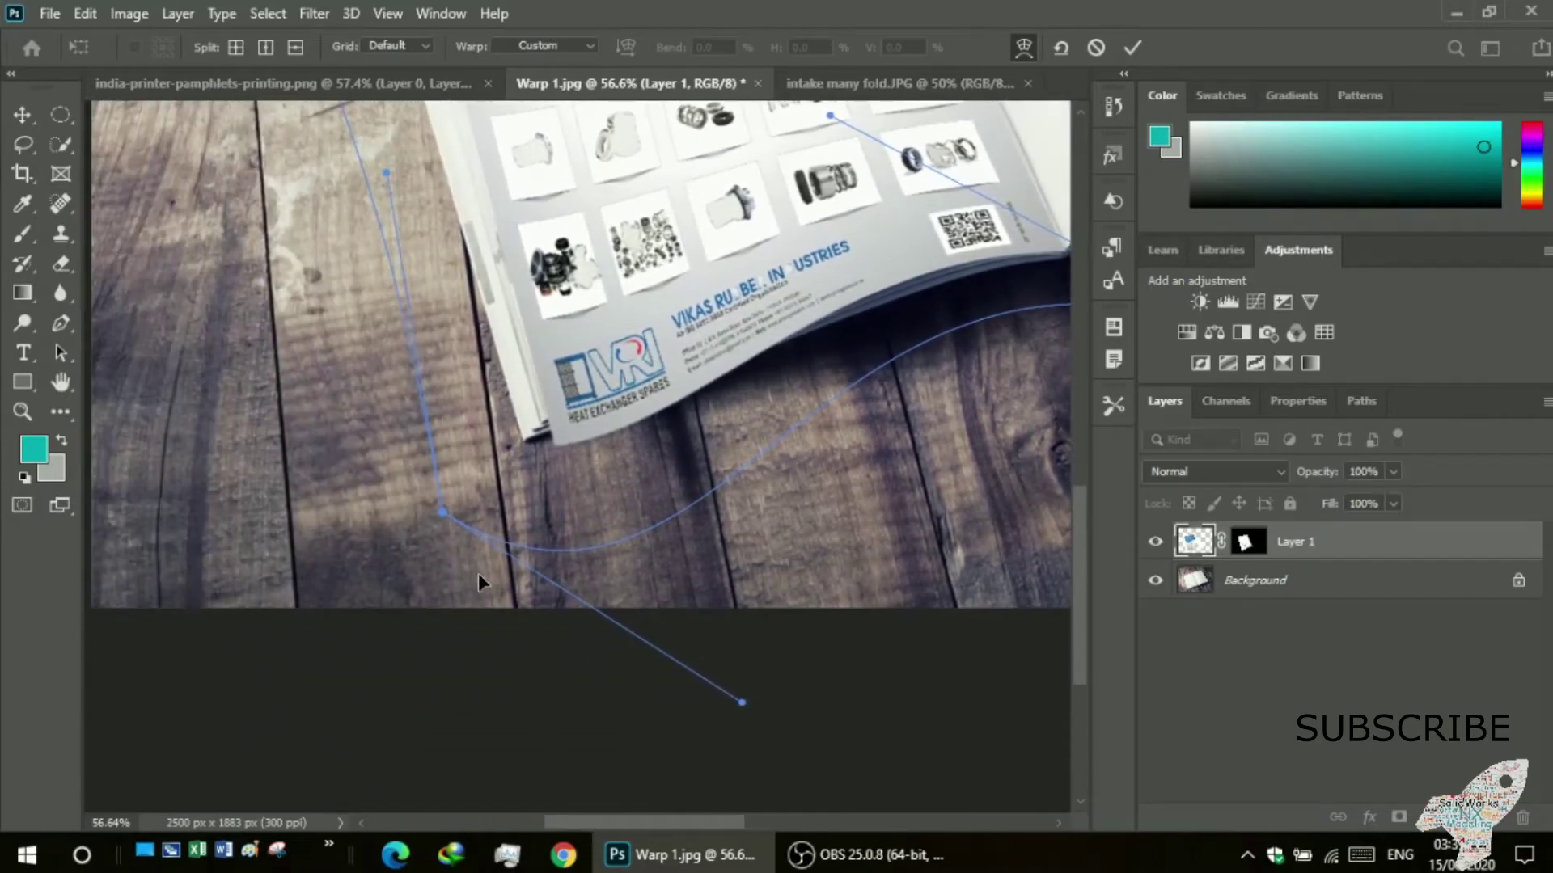
pyautogui.moveTo(445, 511); pyautogui.dragTo(454, 444)
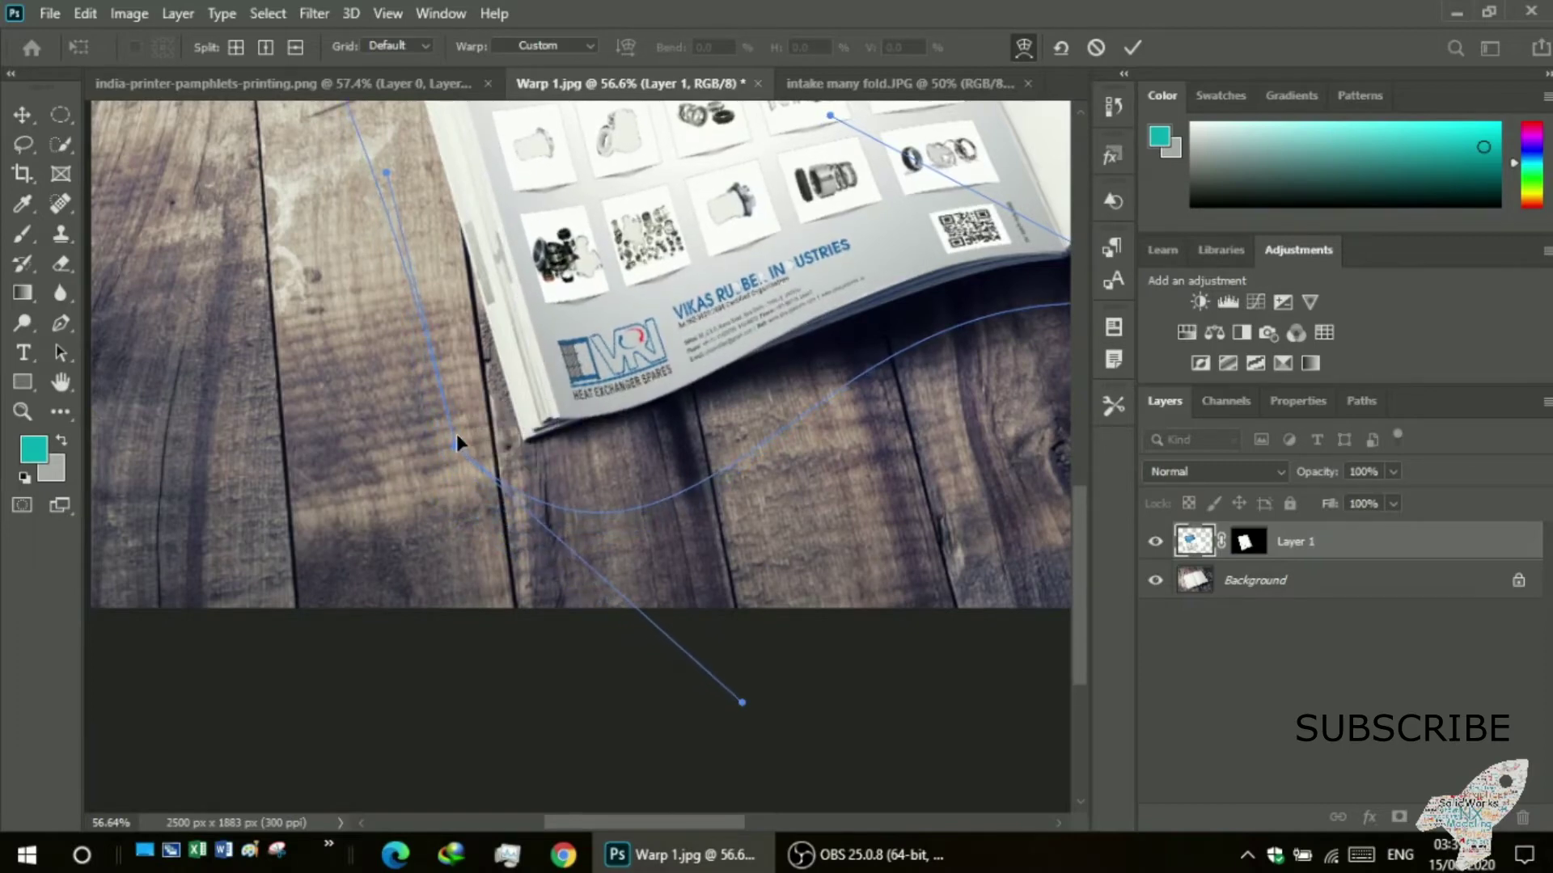
pyautogui.moveTo(451, 446); pyautogui.dragTo(436, 441)
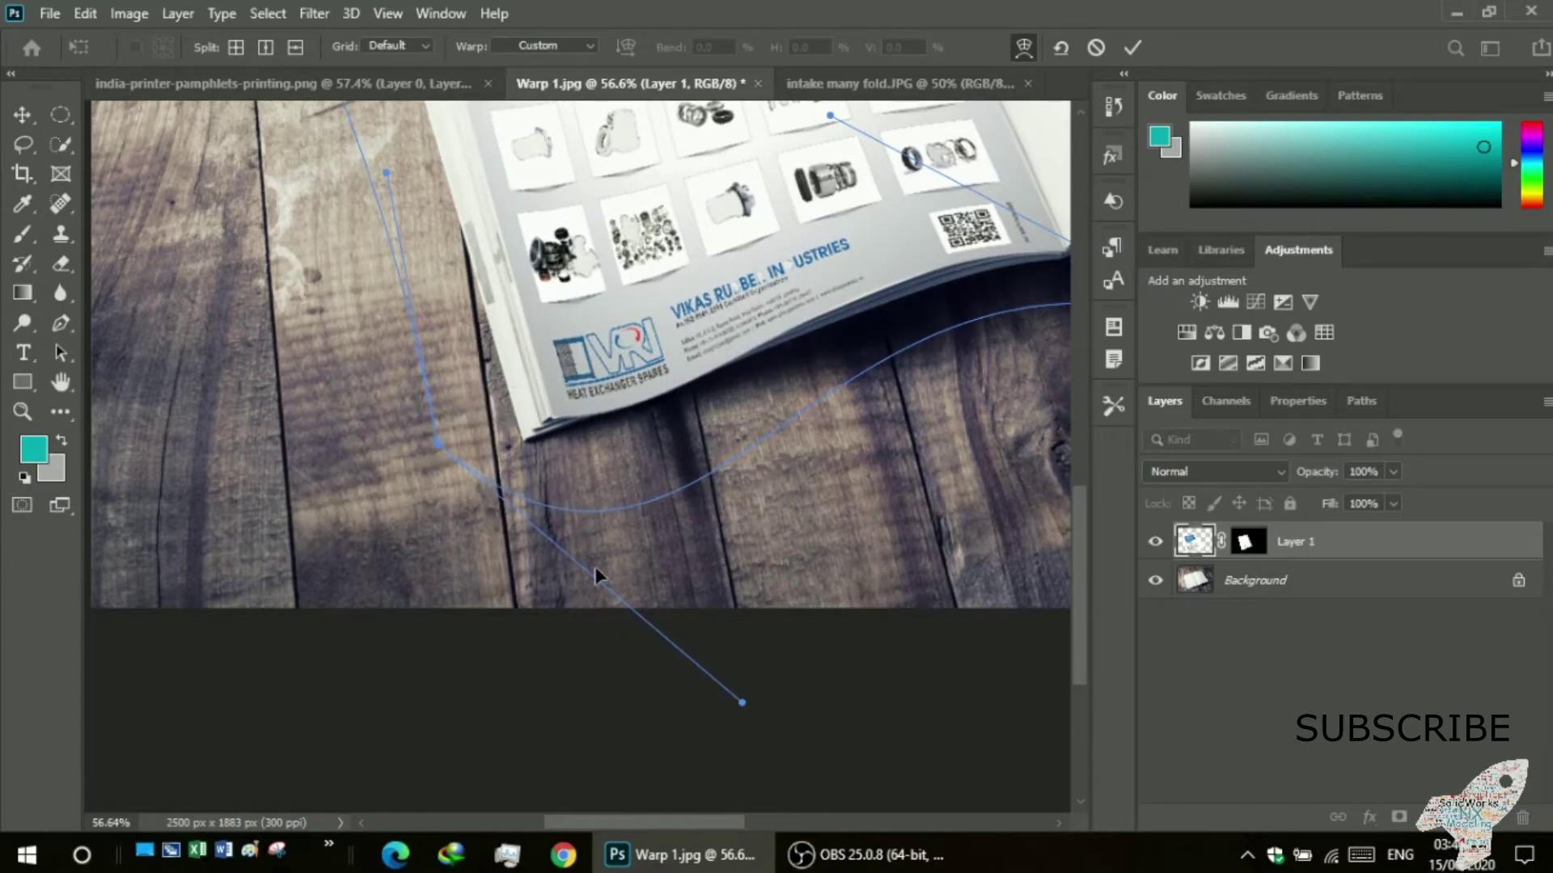
pyautogui.moveTo(742, 702); pyautogui.dragTo(738, 658)
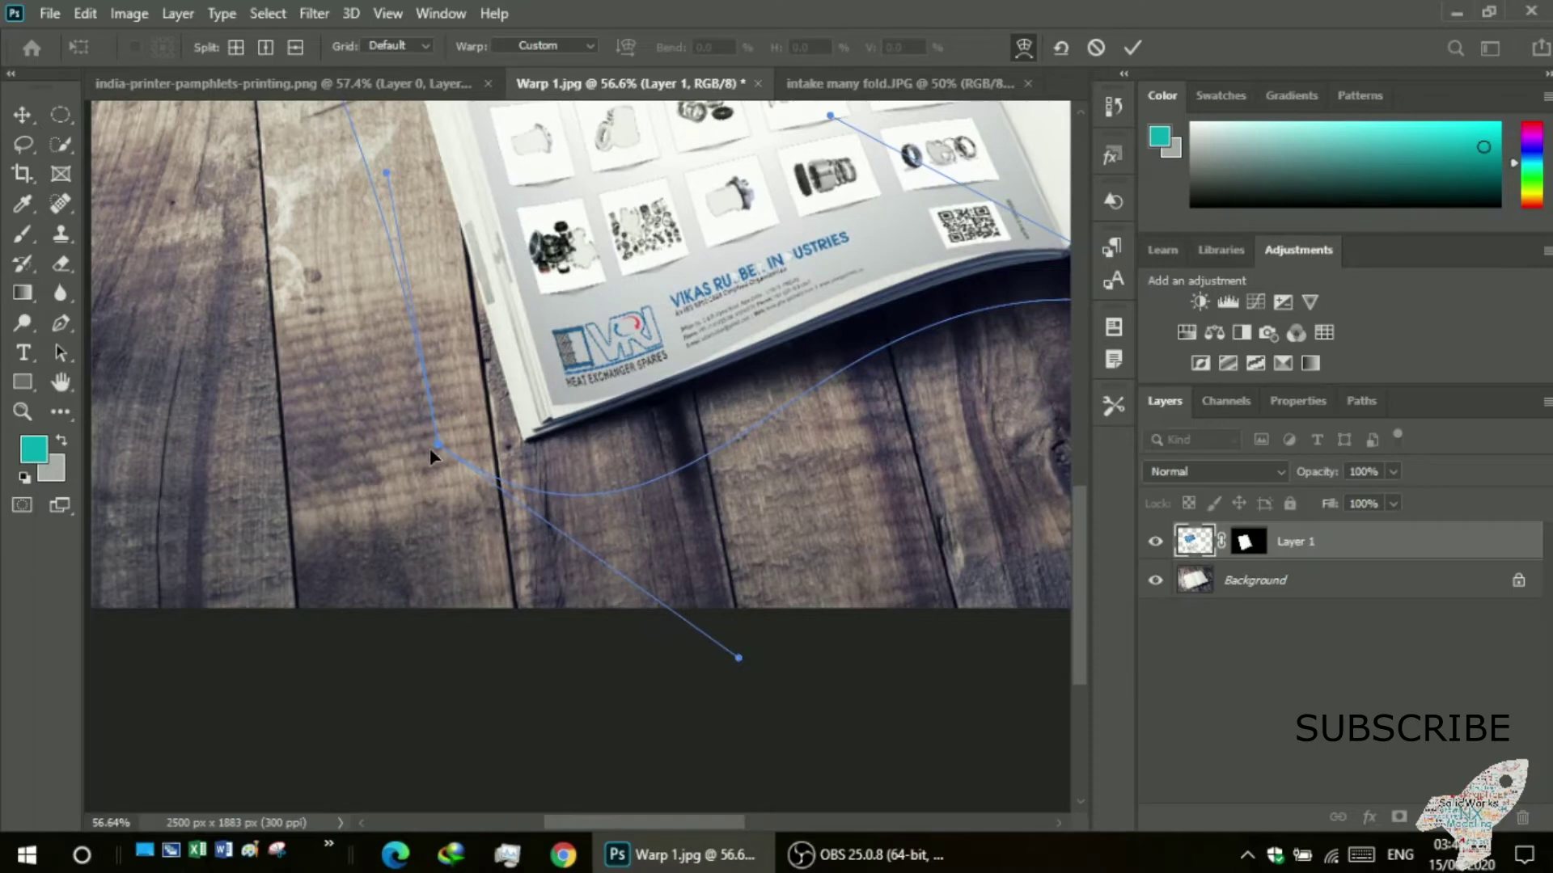
pyautogui.moveTo(437, 444); pyautogui.dragTo(441, 471)
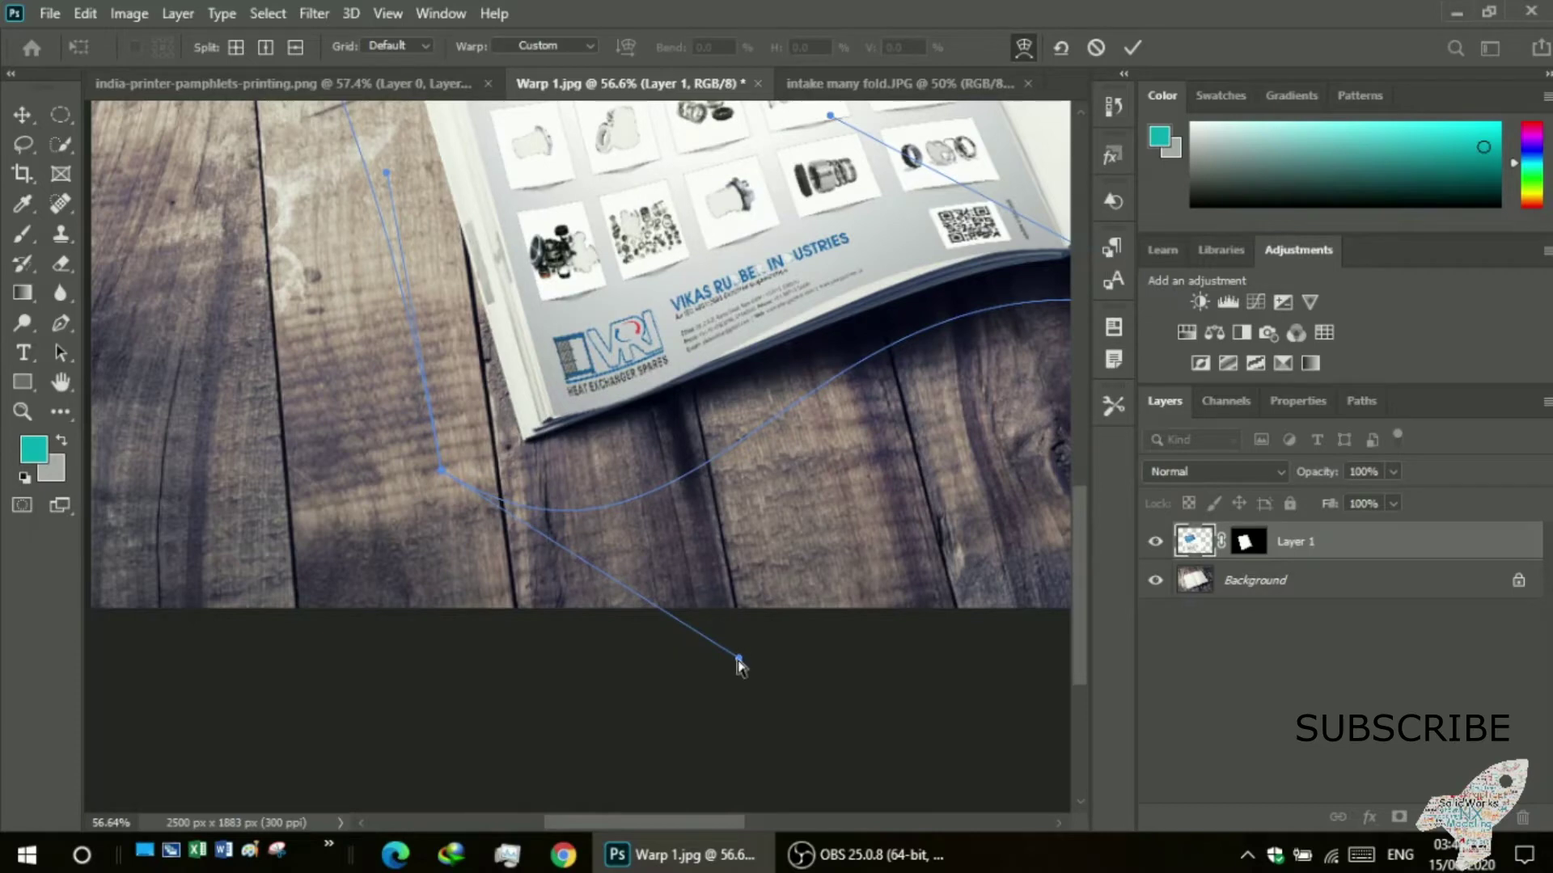
pyautogui.moveTo(738, 657); pyautogui.dragTo(735, 638)
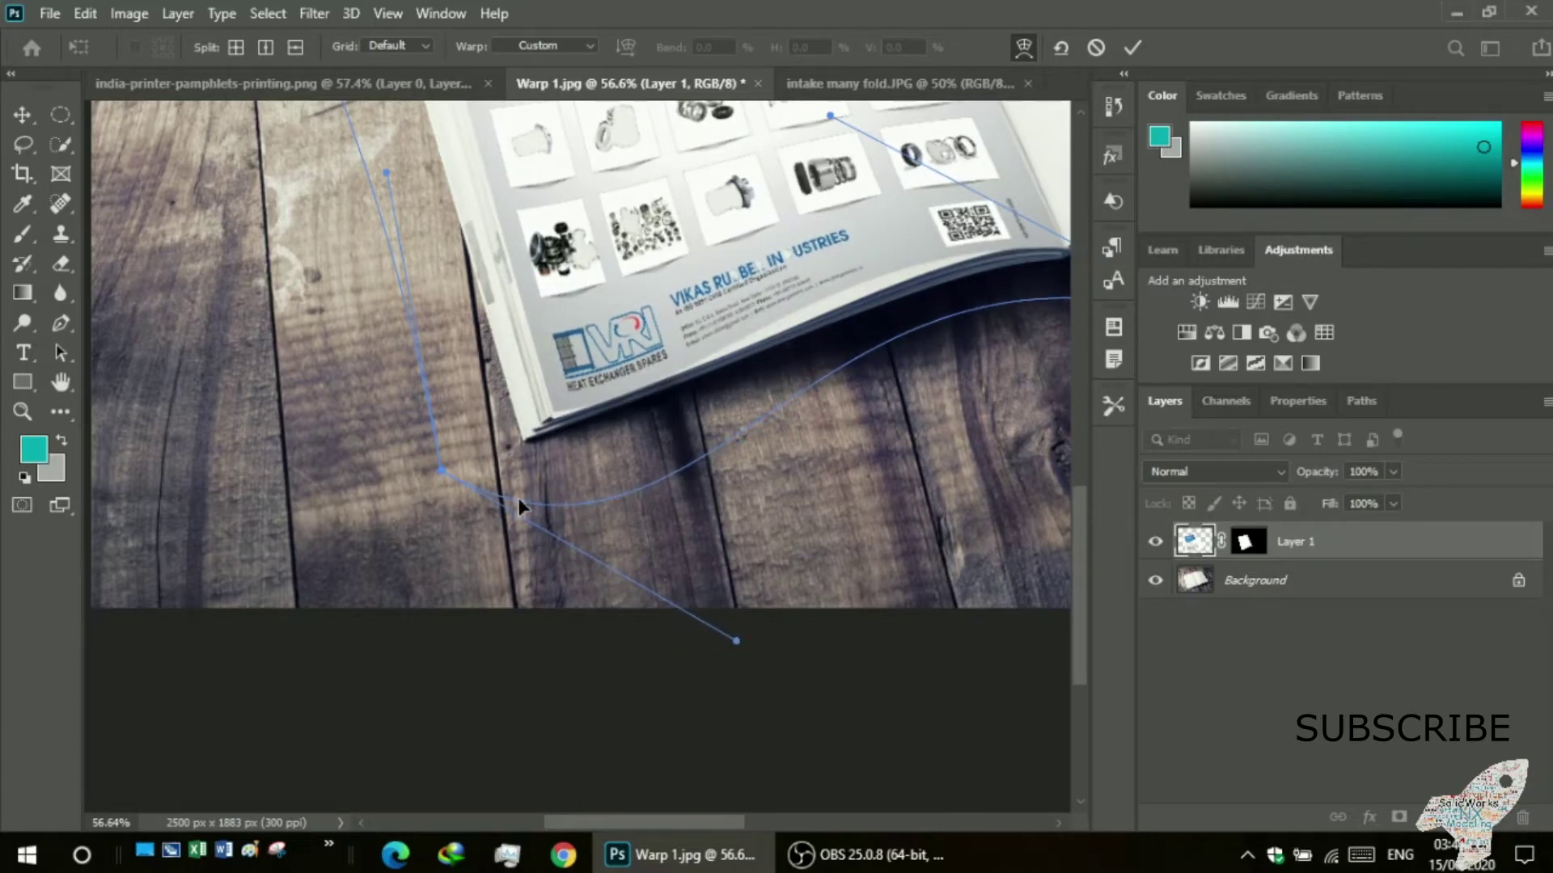
pyautogui.moveTo(437, 469); pyautogui.dragTo(443, 485)
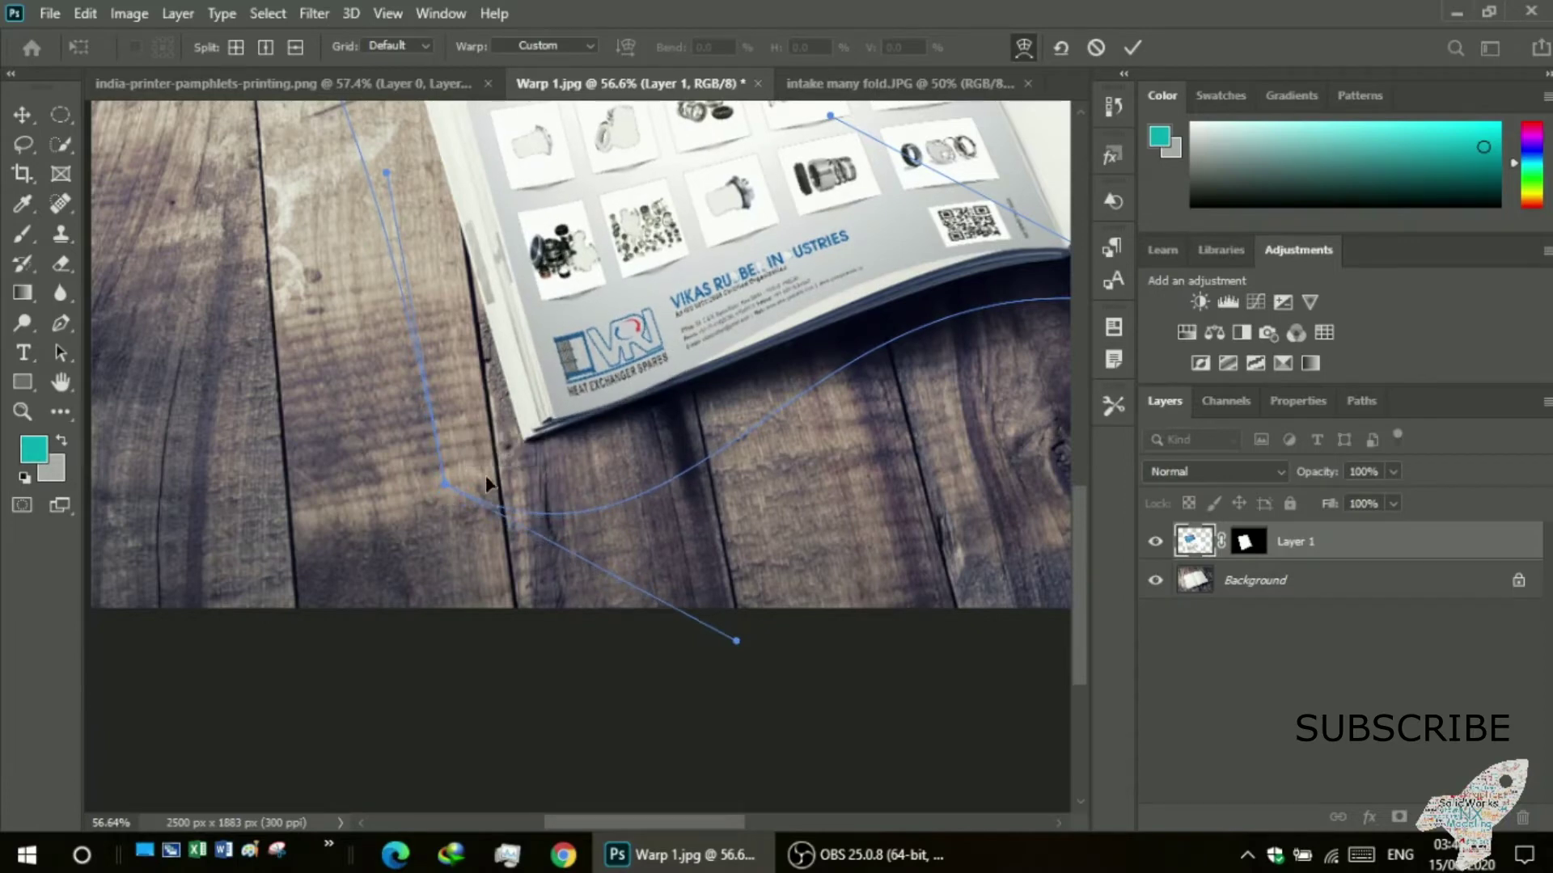
# - Fine-tune the warp across the pamphlet's product images
pyautogui.scroll(2, 803, 449)
pyautogui.scroll(1, 814, 433)
pyautogui.scroll(1, 814, 433)
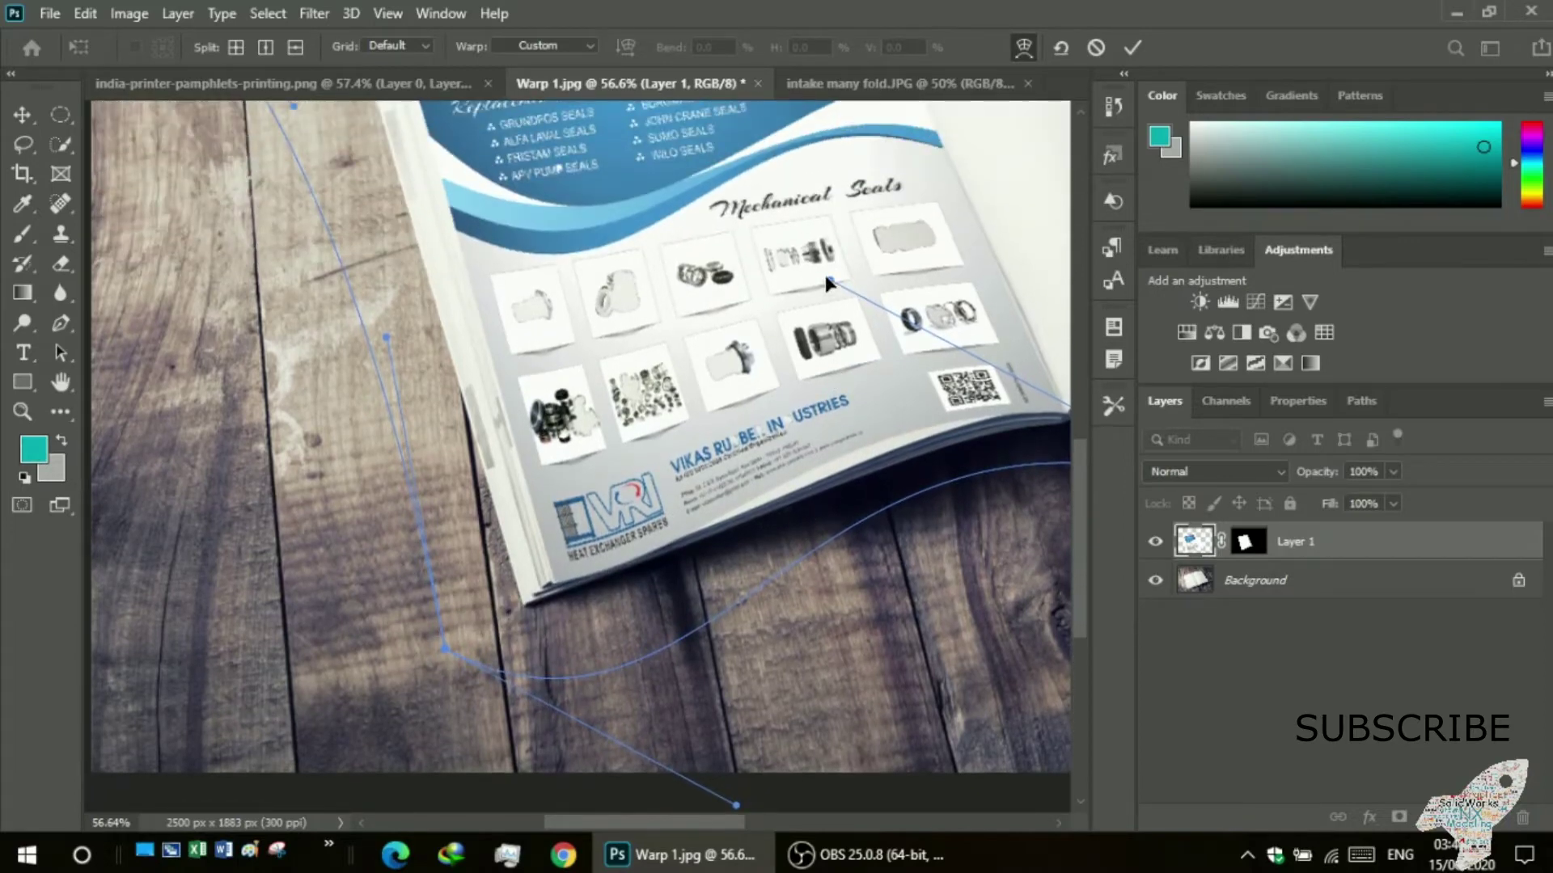
pyautogui.moveTo(825, 281); pyautogui.dragTo(823, 278)
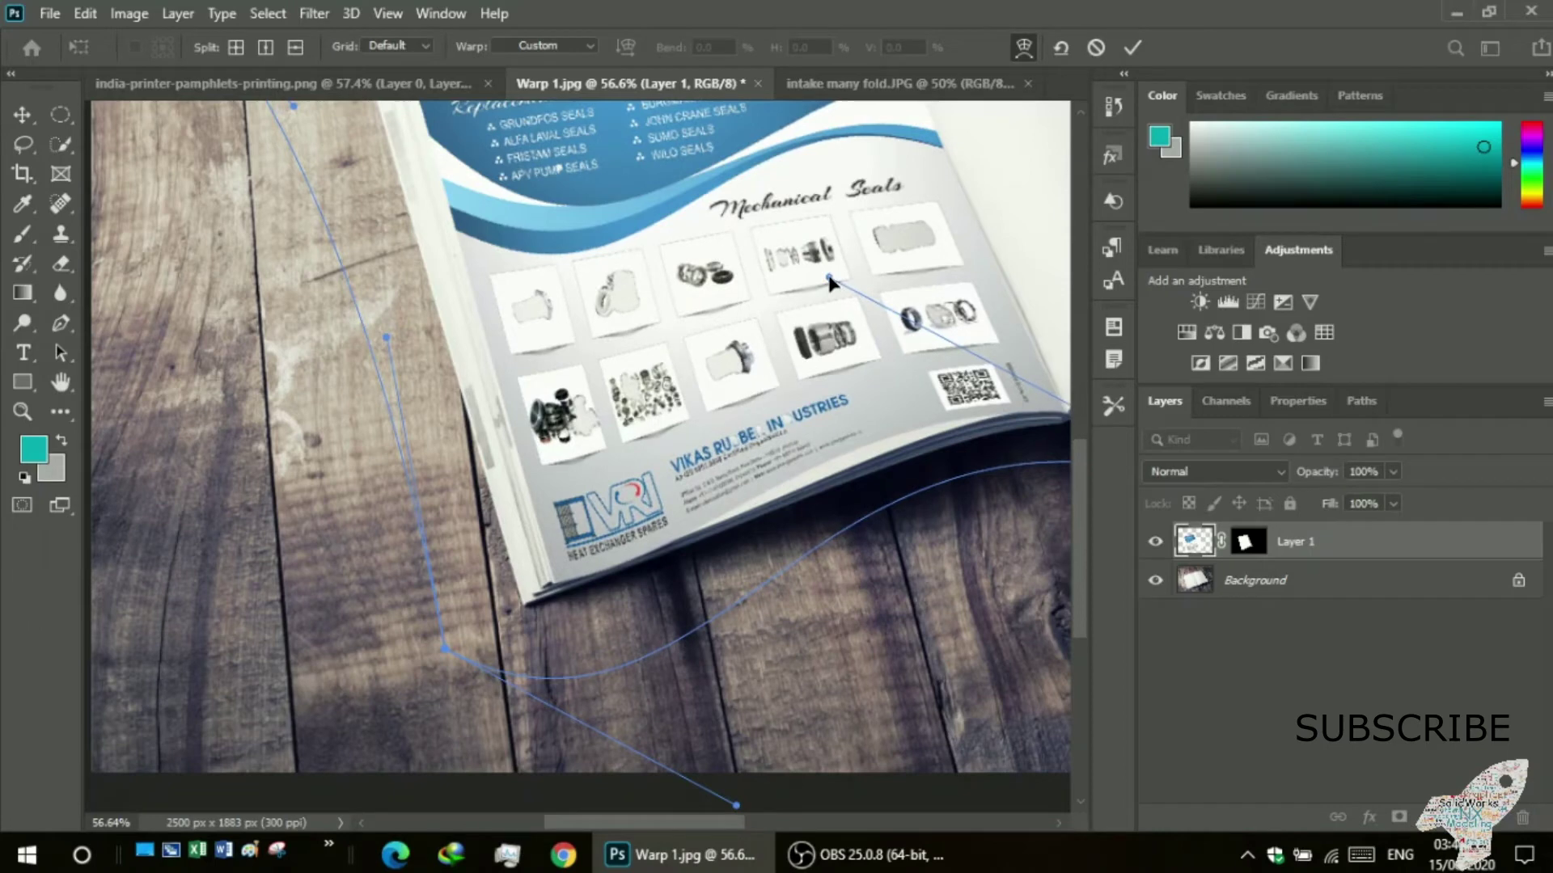
pyautogui.scroll(-1, 750, 602)
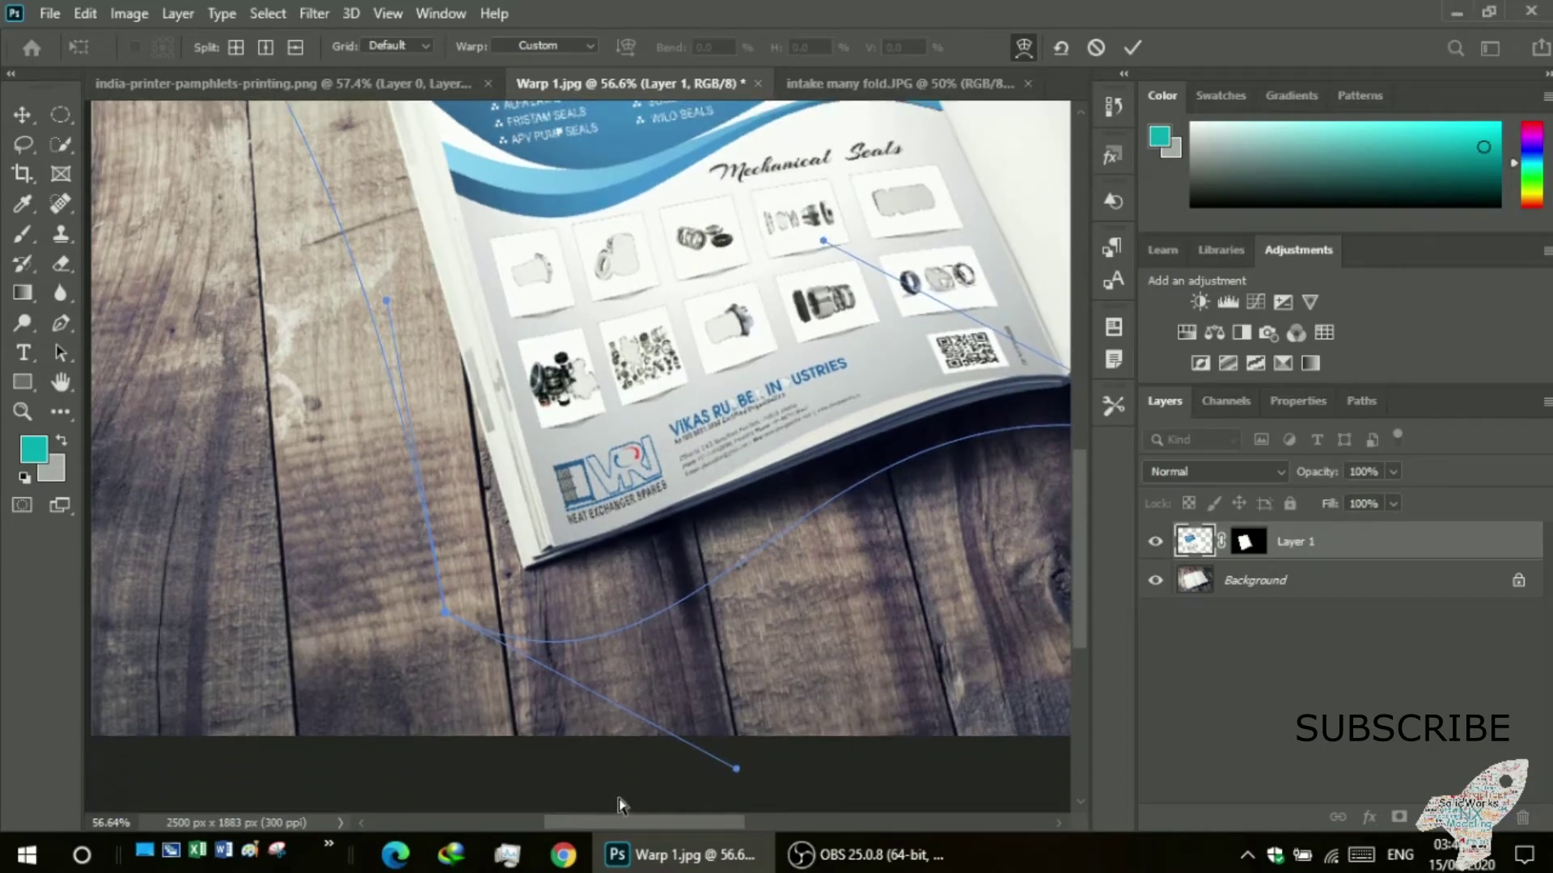
pyautogui.moveTo(721, 828); pyautogui.dragTo(760, 828)
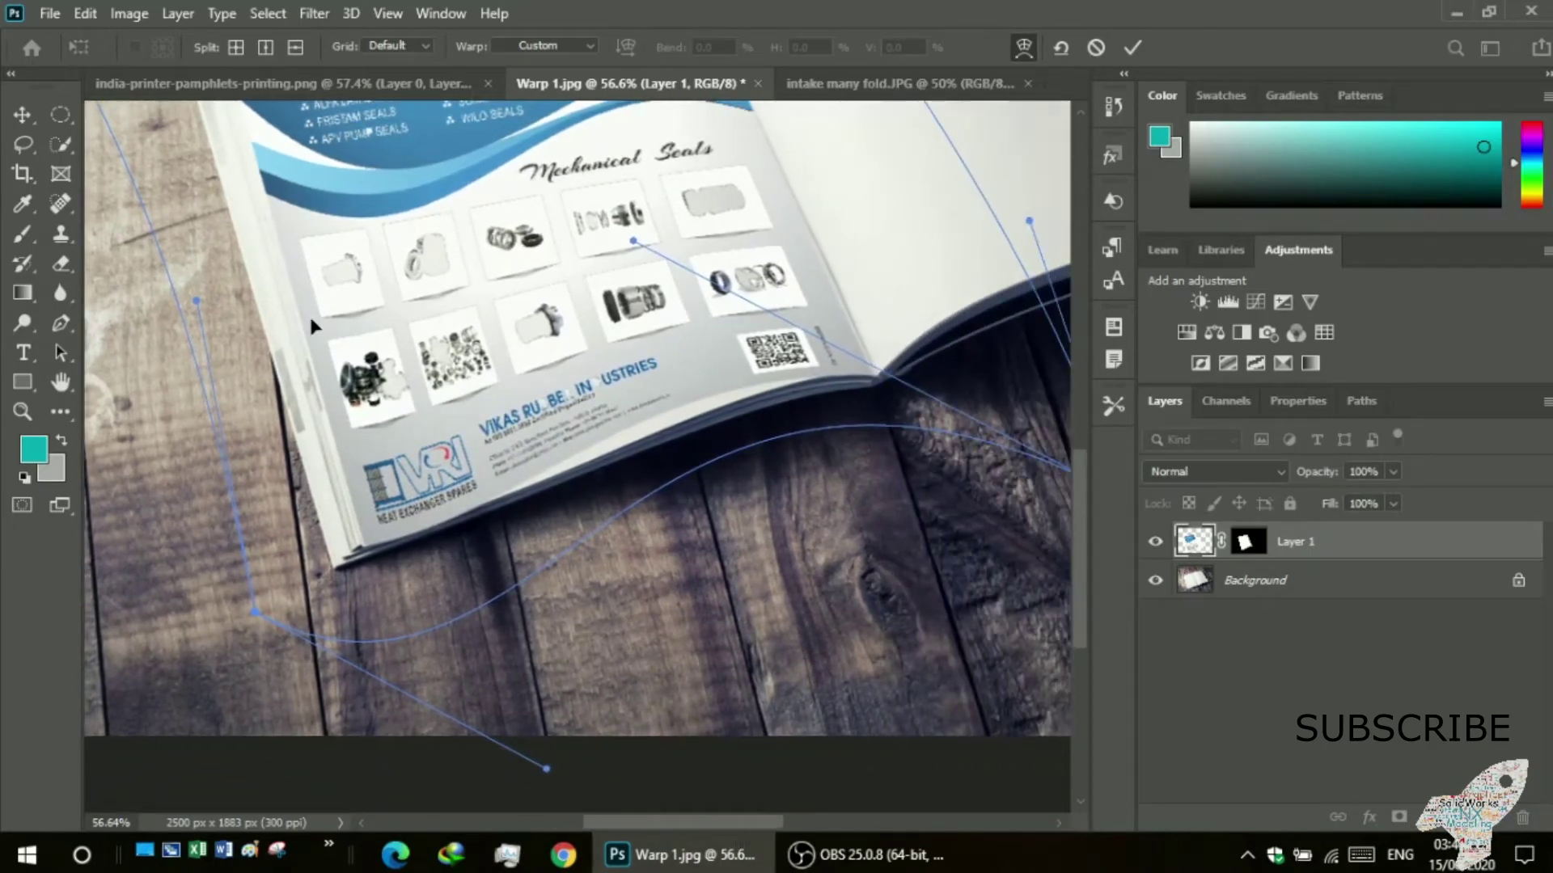
# - Tweak the warp around the logo and text, and nudge the bottom-left corner up-left
pyautogui.moveTo(196, 300)
pyautogui.mouseDown()
pyautogui.moveTo(209, 297)
pyautogui.moveTo(196, 294)
pyautogui.mouseUp()
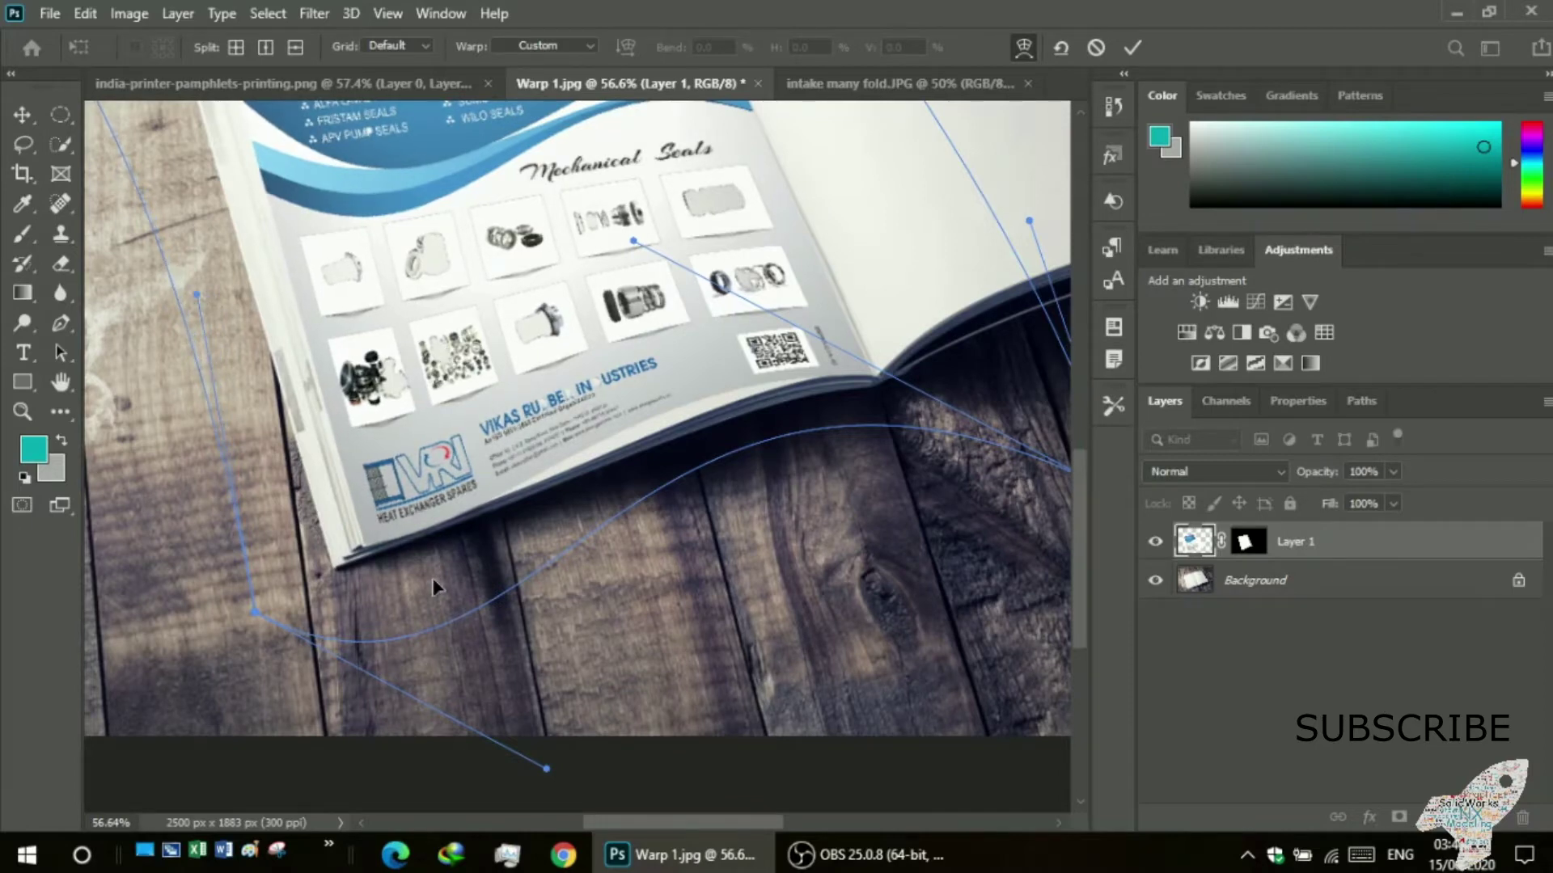
pyautogui.moveTo(251, 612); pyautogui.dragTo(247, 607)
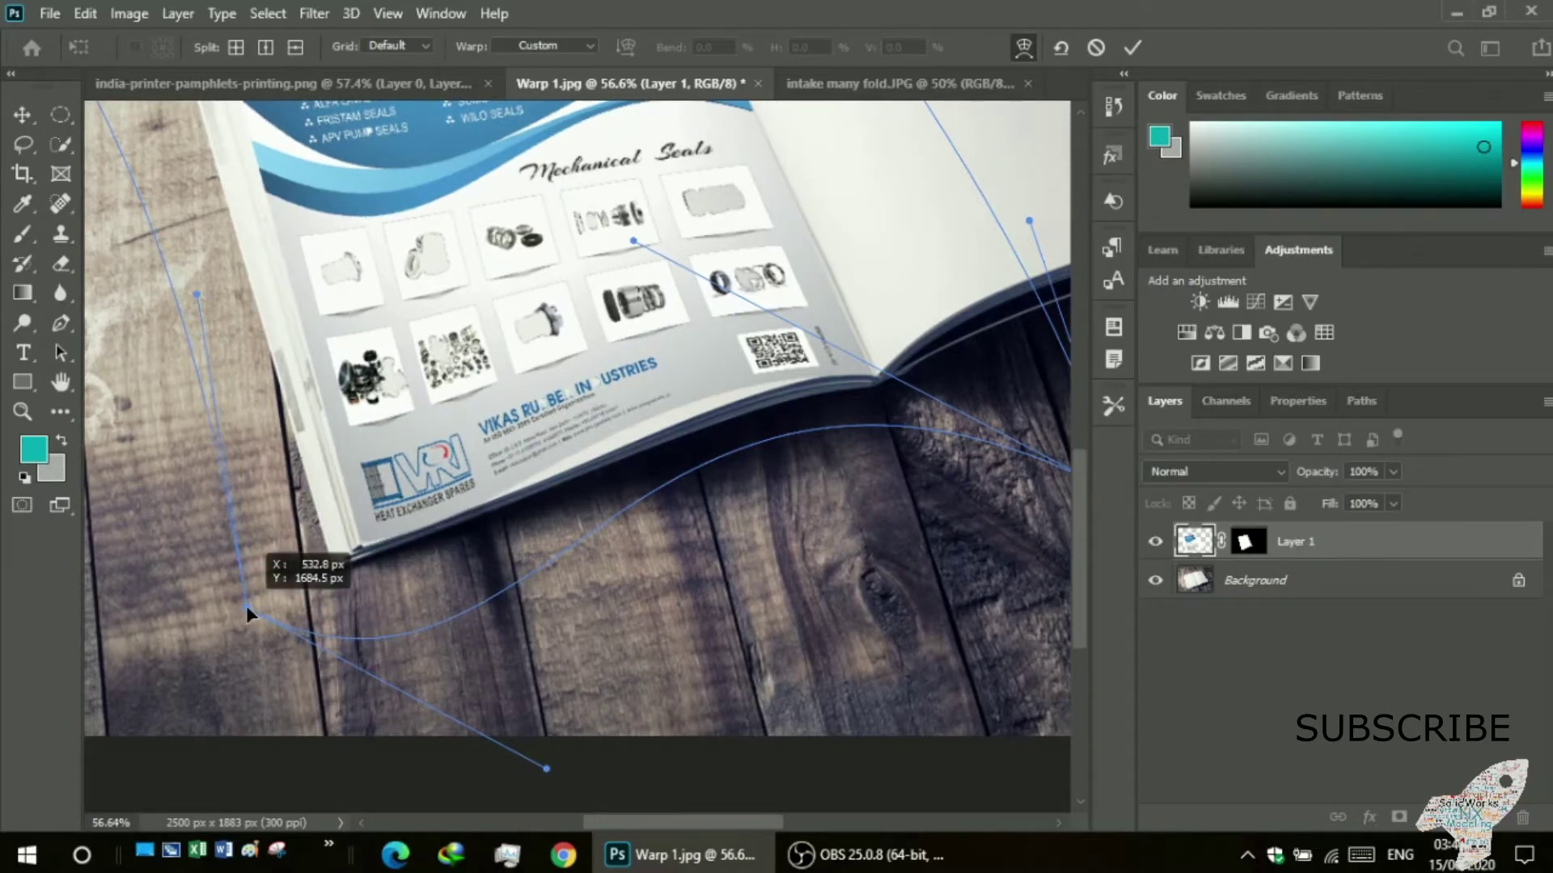
pyautogui.moveTo(247, 606); pyautogui.dragTo(255, 610)
pyautogui.scroll(2, 668, 603)
pyautogui.scroll(2, 668, 602)
pyautogui.scroll(-3, 687, 575)
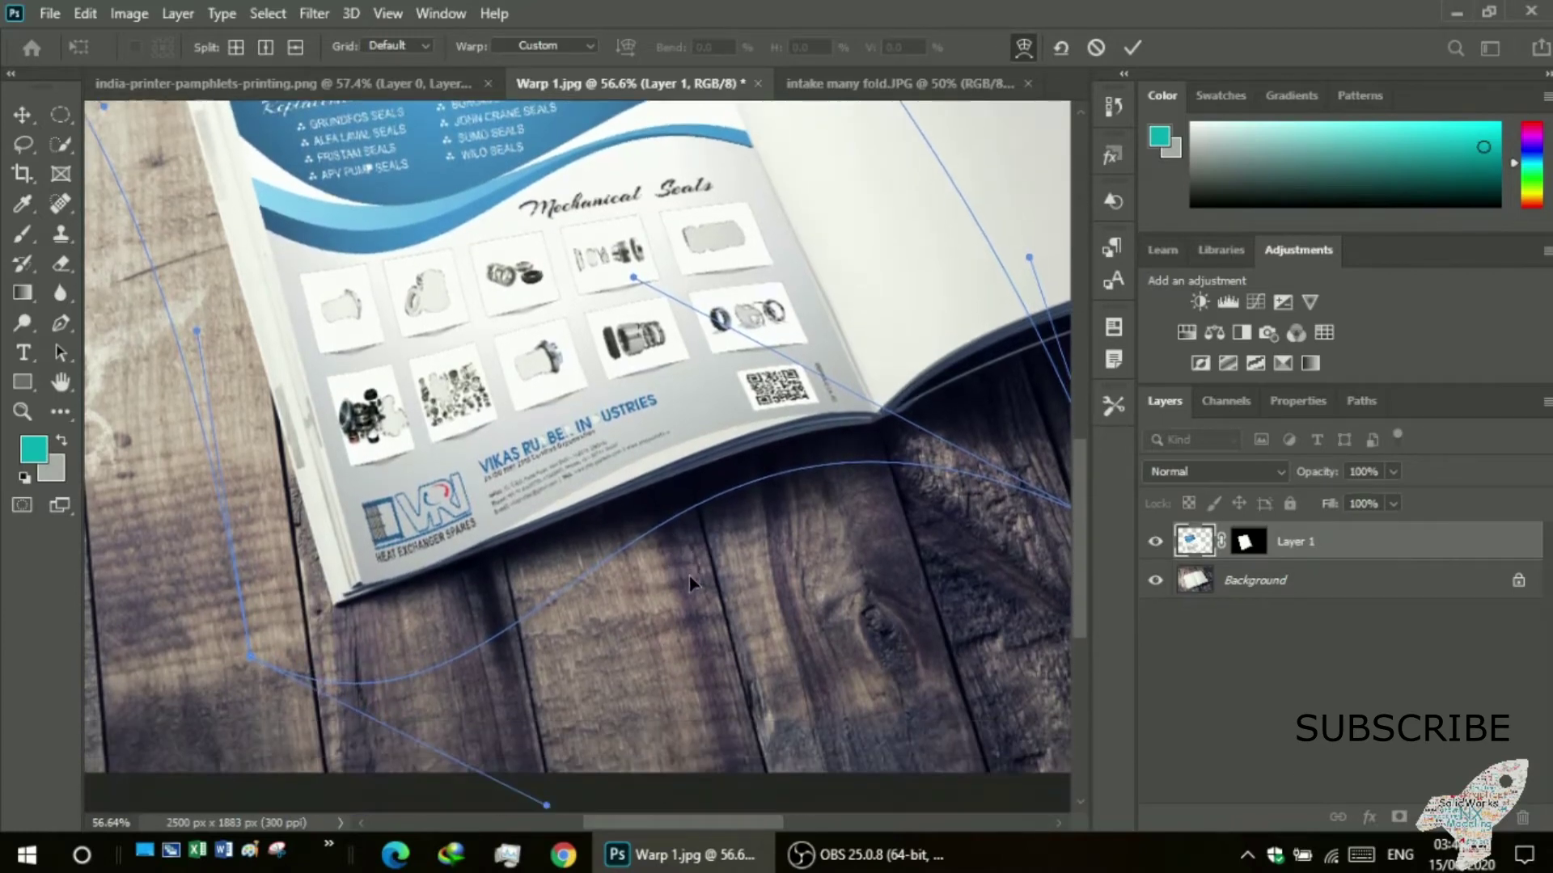
pyautogui.moveTo(701, 825); pyautogui.dragTo(759, 825)
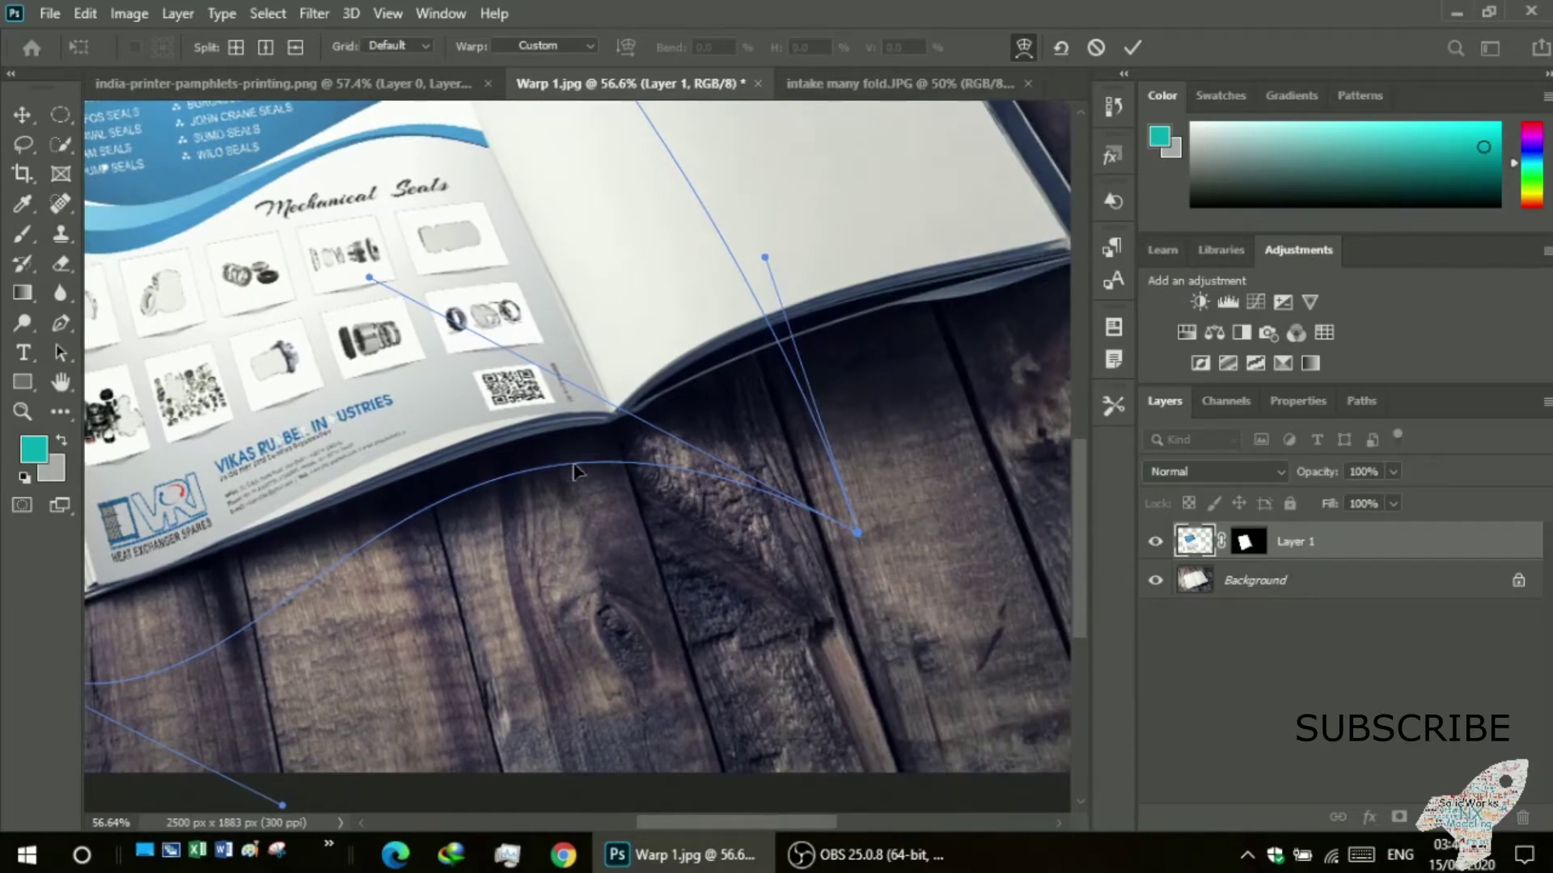
# - Pull the left edge and lower-left corner up-left, and ease the bottom-edge curve
pyautogui.click(283, 807)
pyautogui.moveTo(284, 811); pyautogui.dragTo(354, 855)
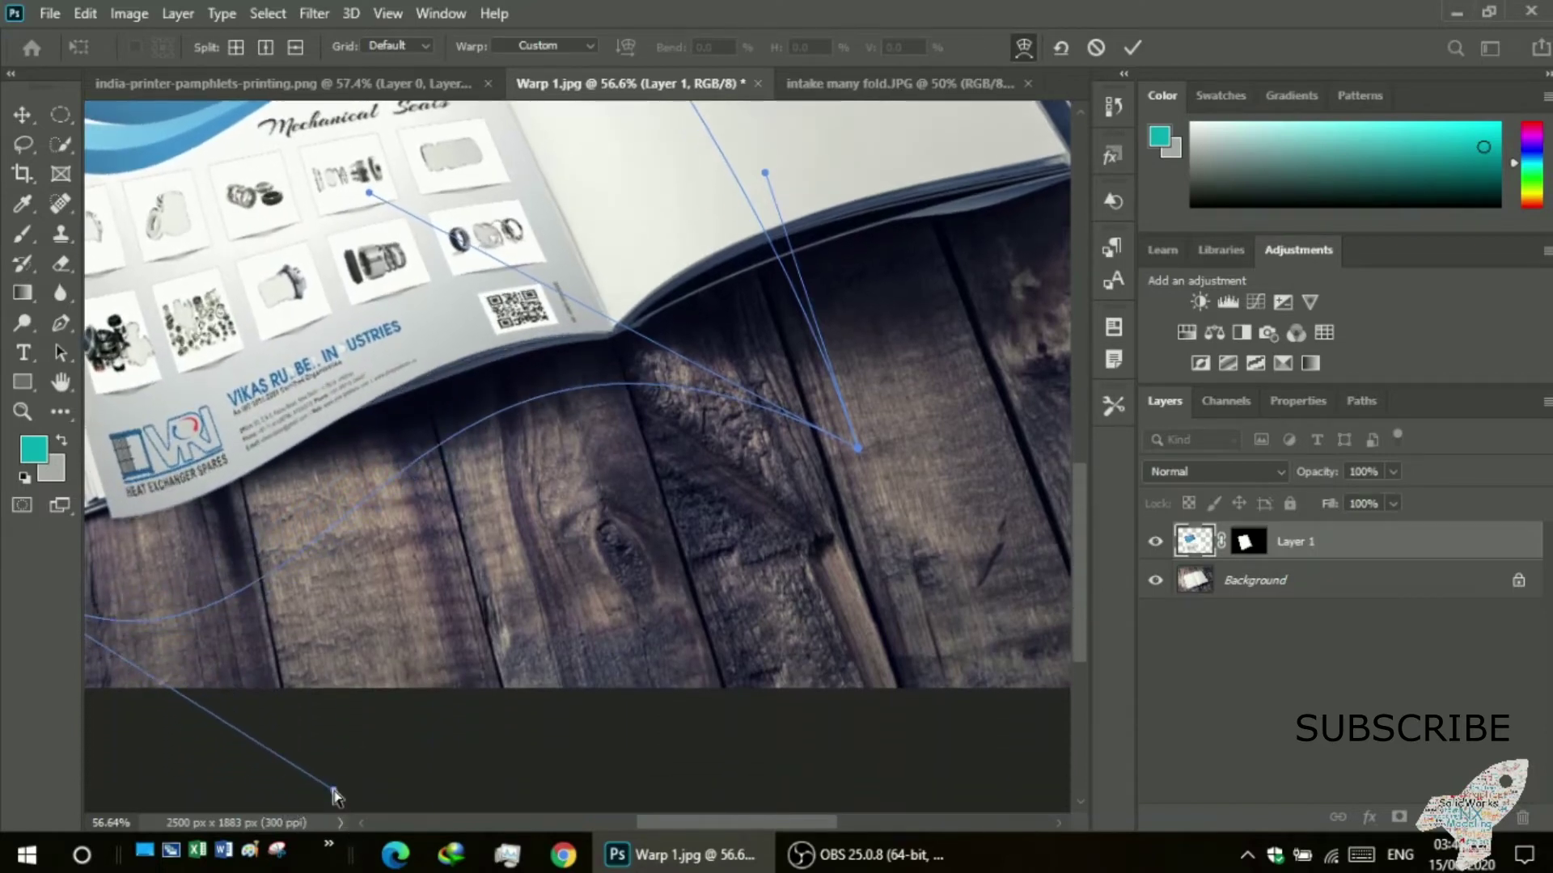
pyautogui.moveTo(354, 855); pyautogui.dragTo(332, 801)
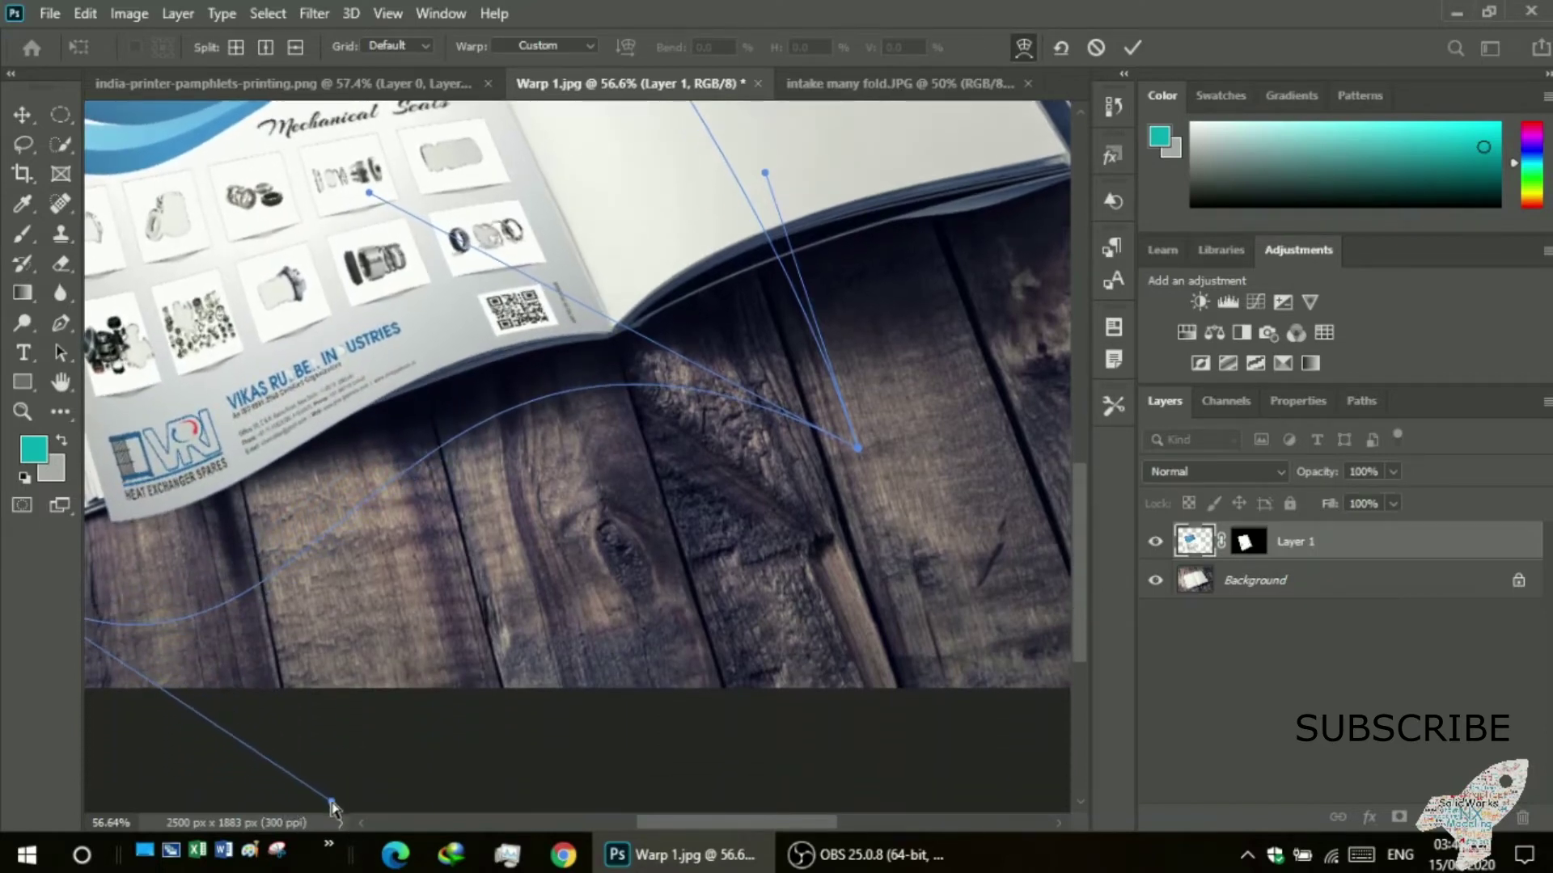
pyautogui.moveTo(706, 822); pyautogui.dragTo(611, 822)
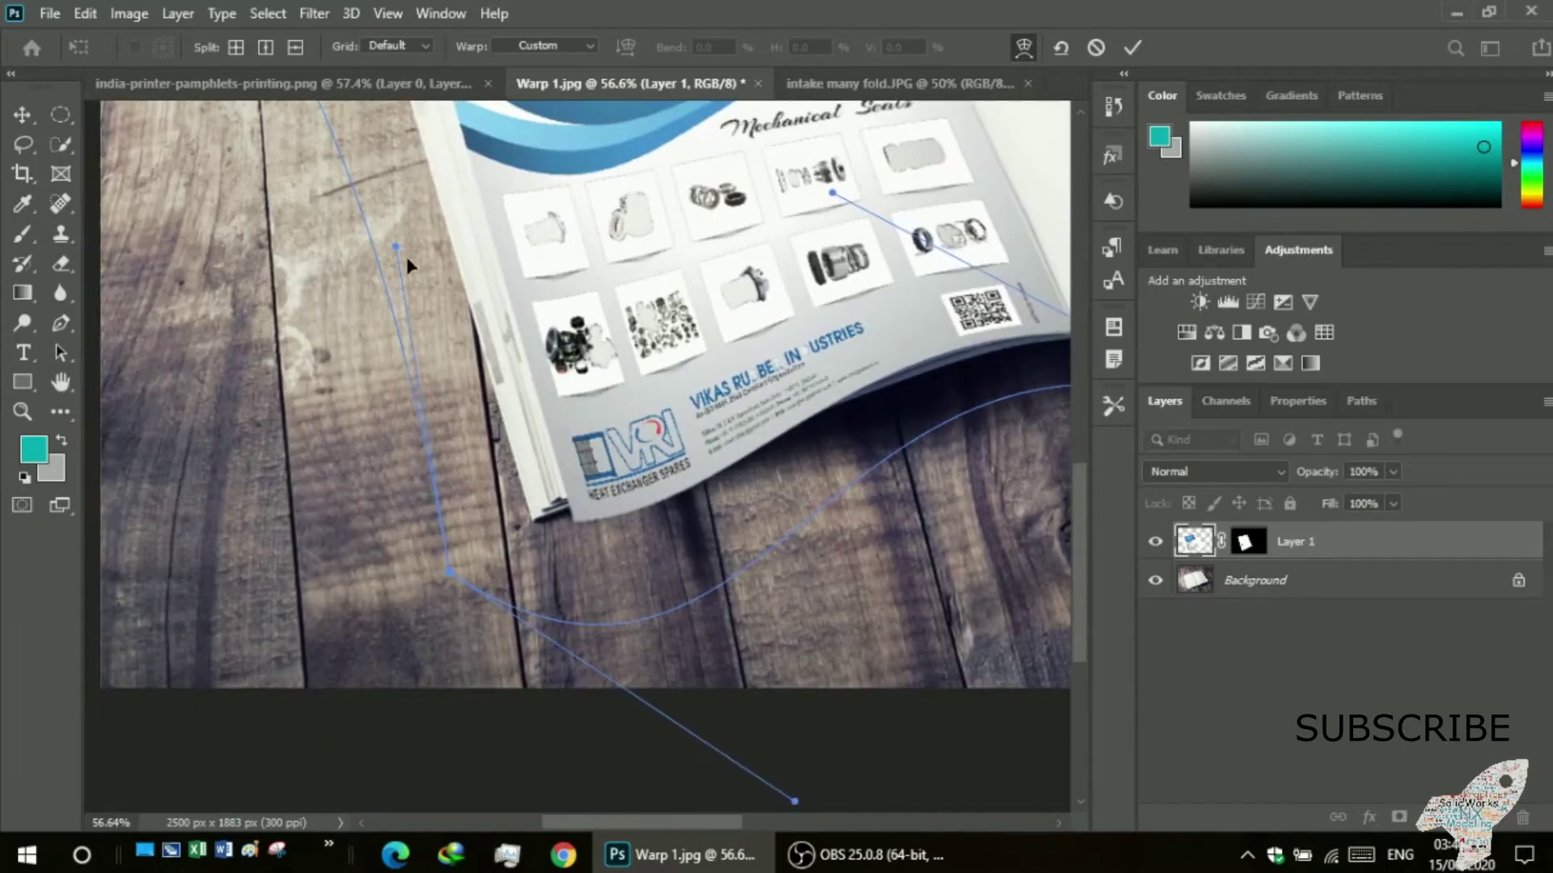
pyautogui.moveTo(394, 242); pyautogui.dragTo(368, 212)
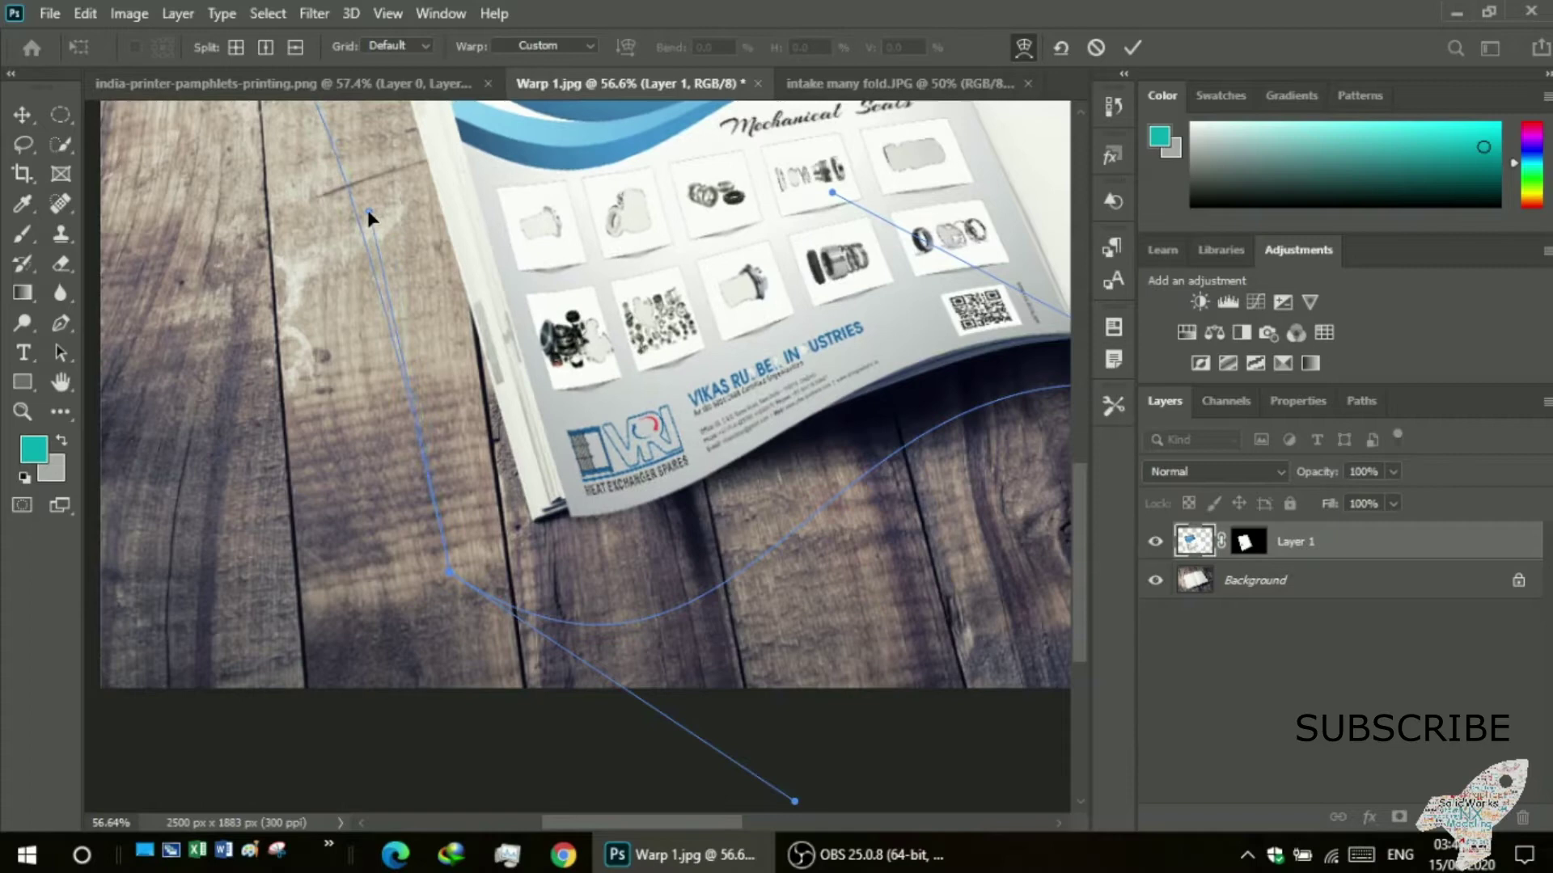
pyautogui.moveTo(447, 575)
pyautogui.mouseDown()
pyautogui.moveTo(414, 516)
pyautogui.moveTo(428, 527)
pyautogui.mouseUp()
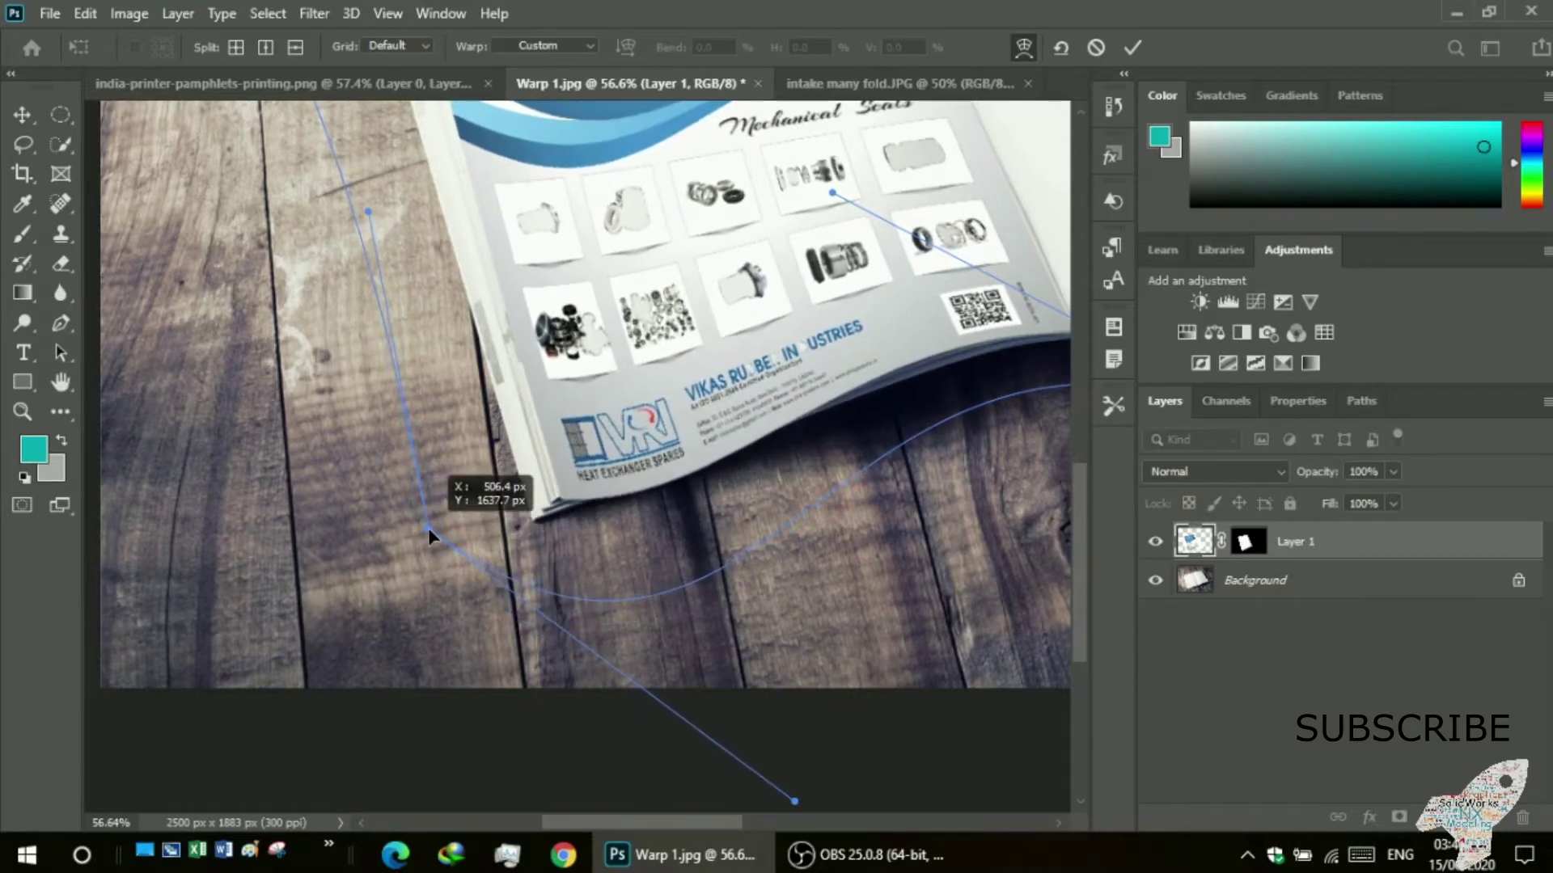
pyautogui.moveTo(796, 805); pyautogui.dragTo(777, 748)
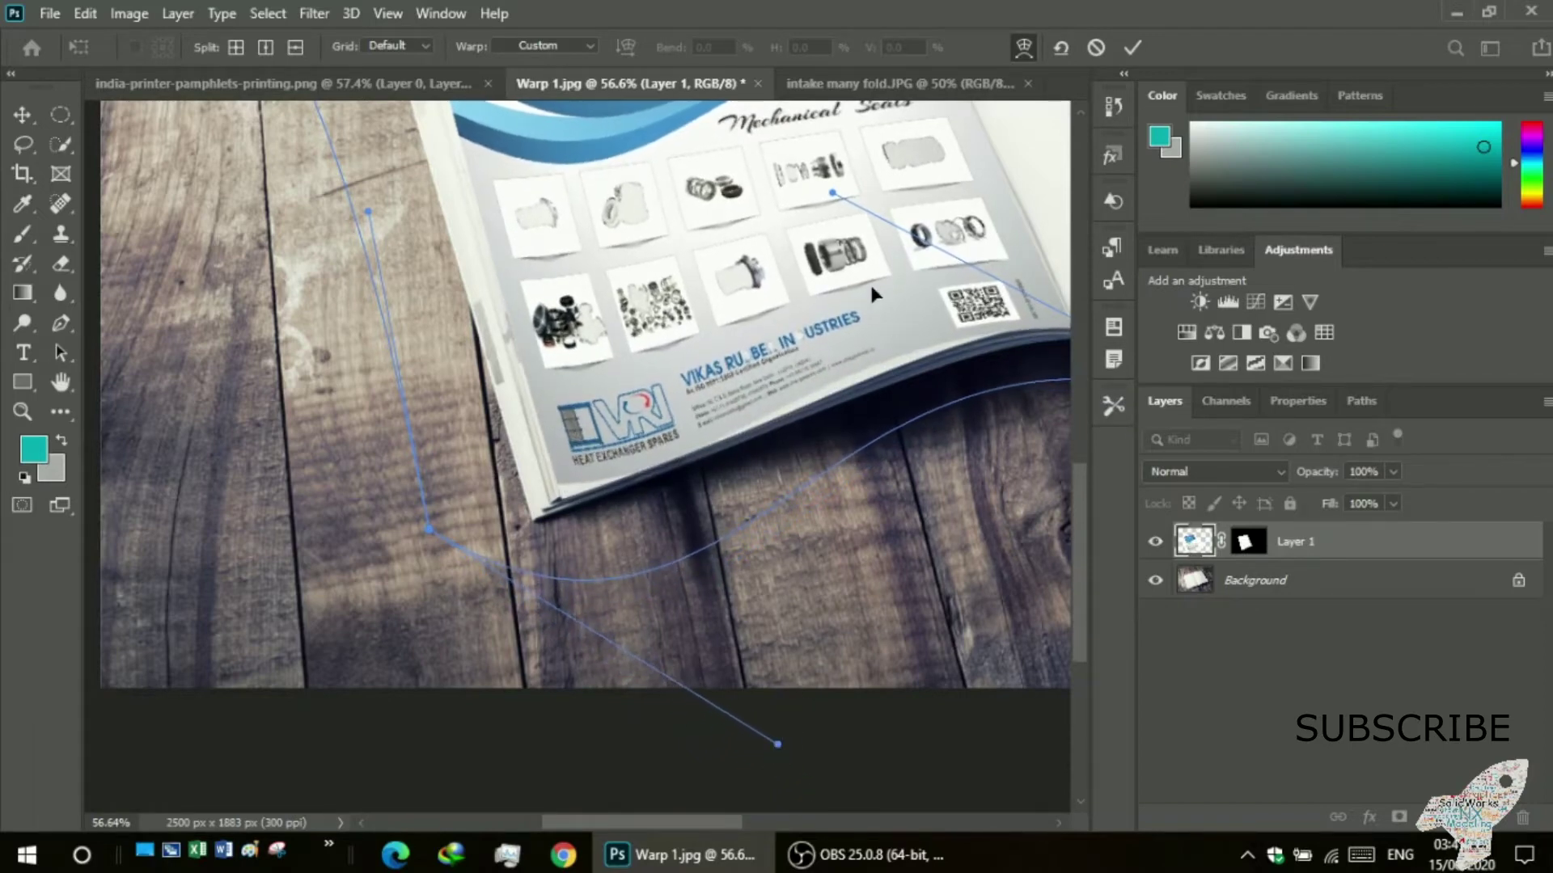
pyautogui.moveTo(832, 195); pyautogui.dragTo(836, 223)
pyautogui.scroll(-1, 976, 436)
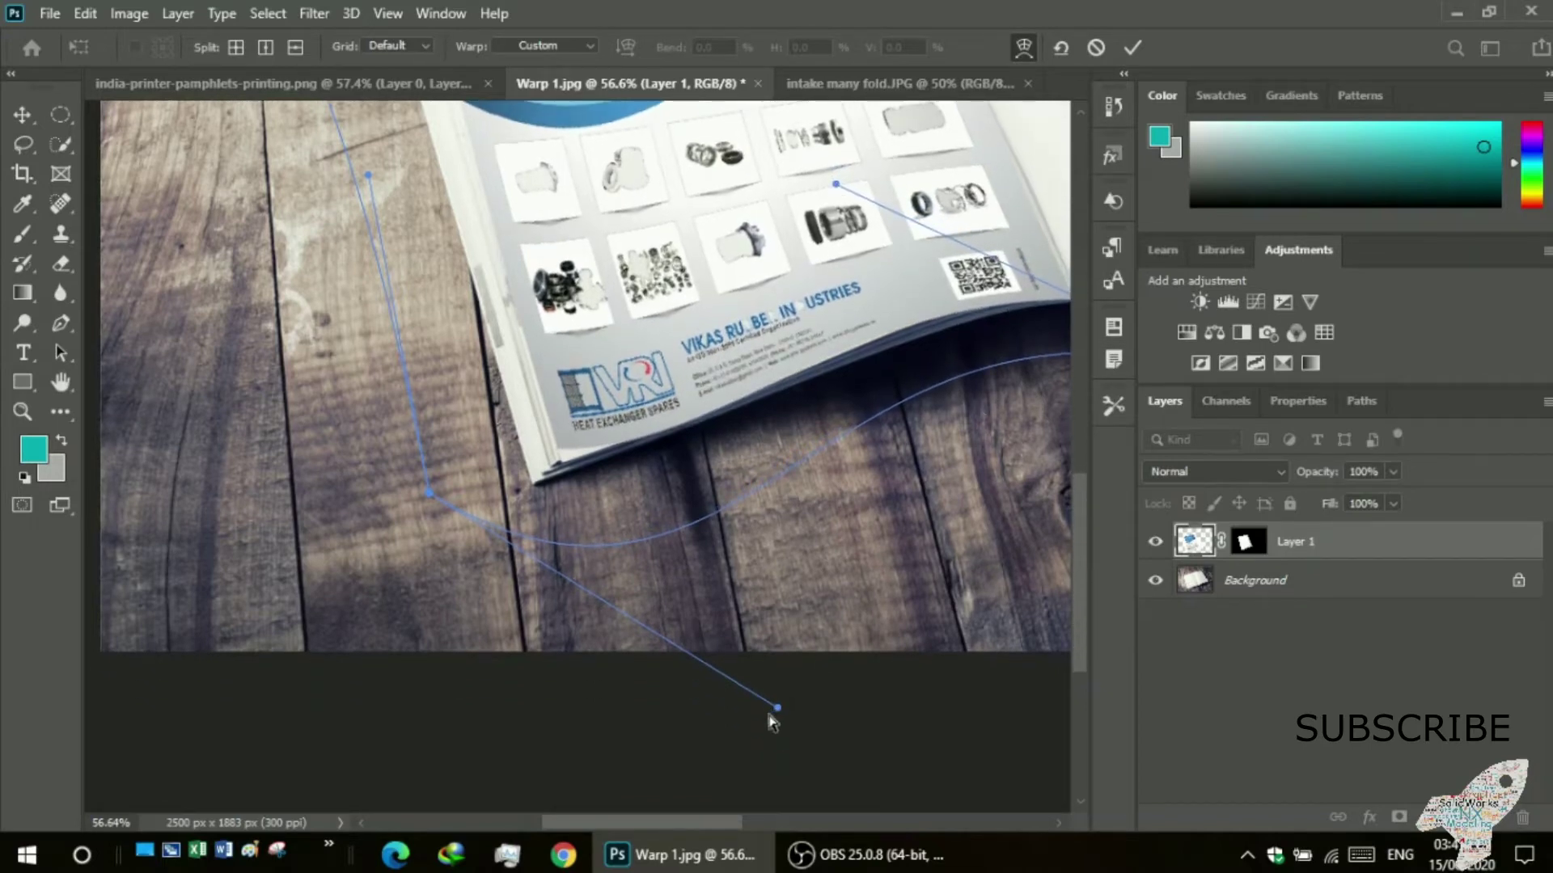
pyautogui.moveTo(662, 823); pyautogui.dragTo(719, 823)
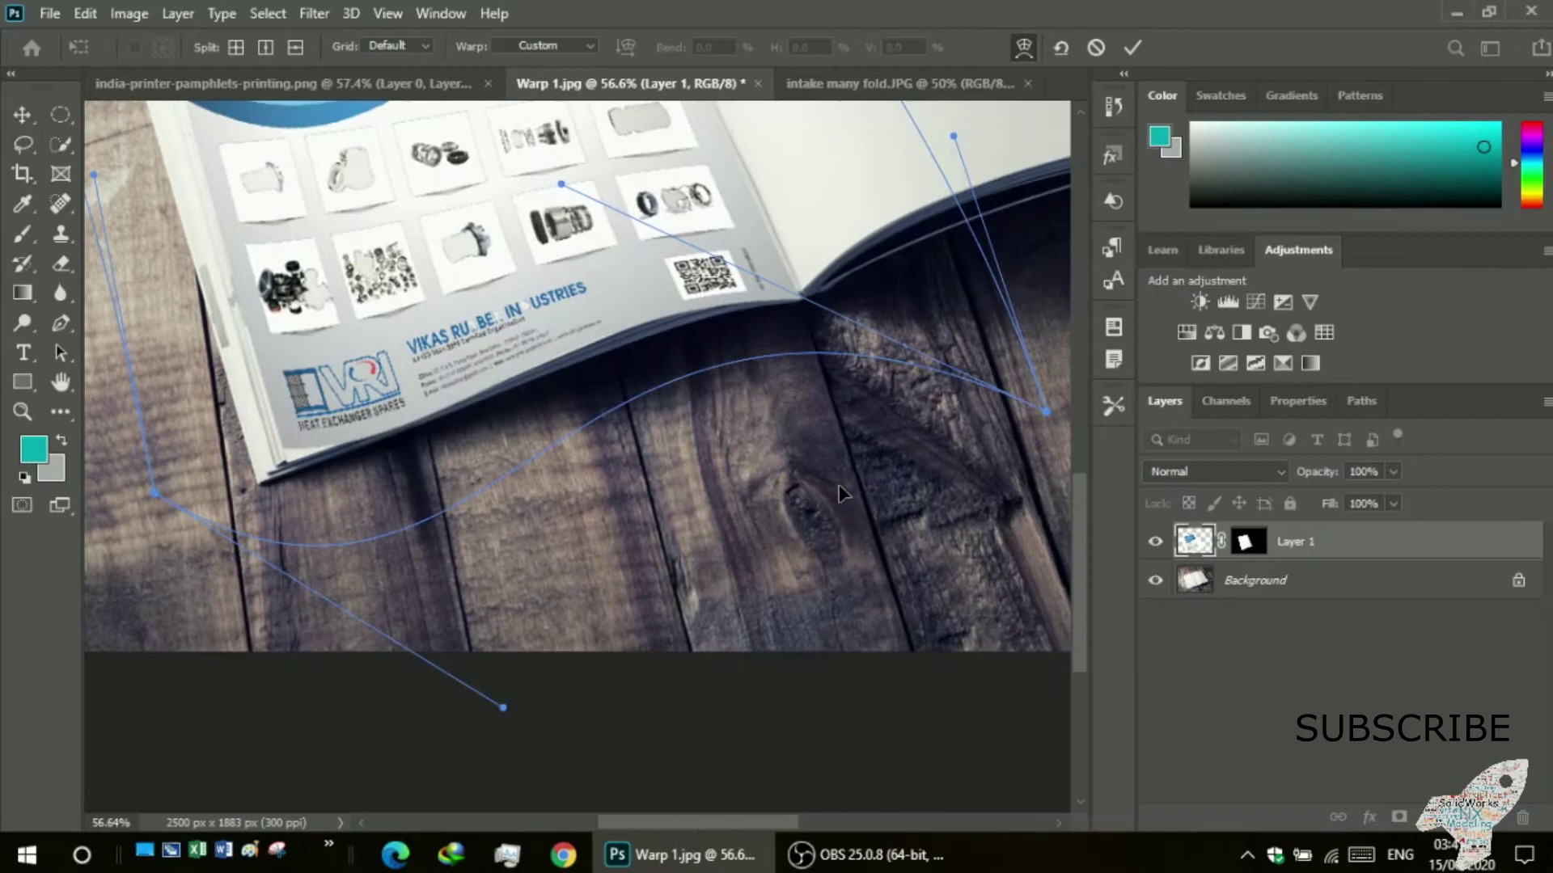
# - Raise the pamphlet's right corner toward the fold and bend the product grid downward
pyautogui.scroll(1, 846, 458)
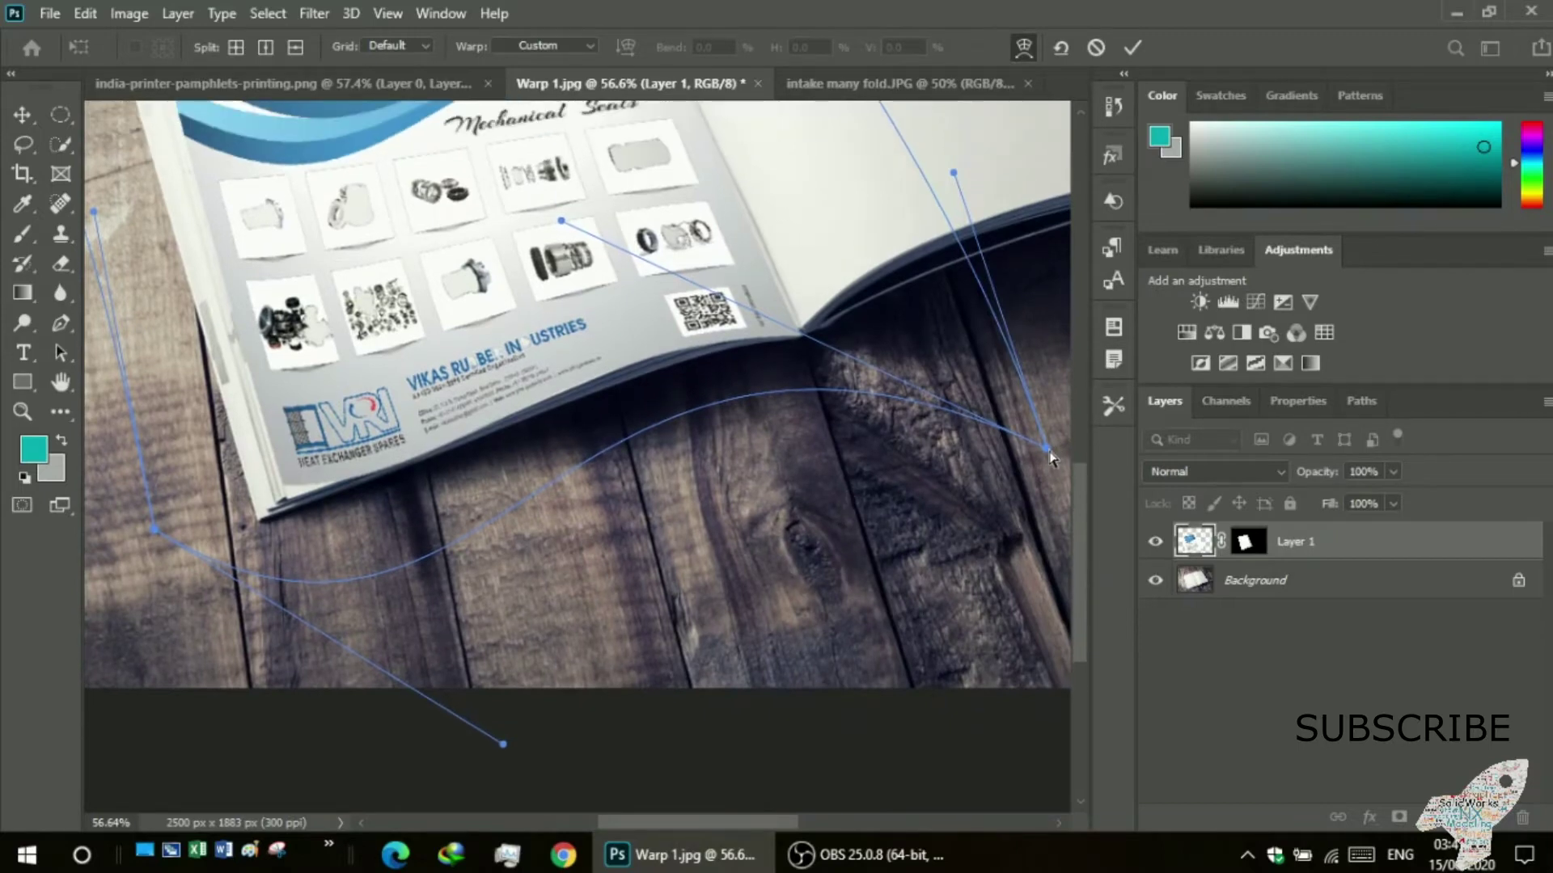
pyautogui.moveTo(1049, 458); pyautogui.dragTo(1043, 439)
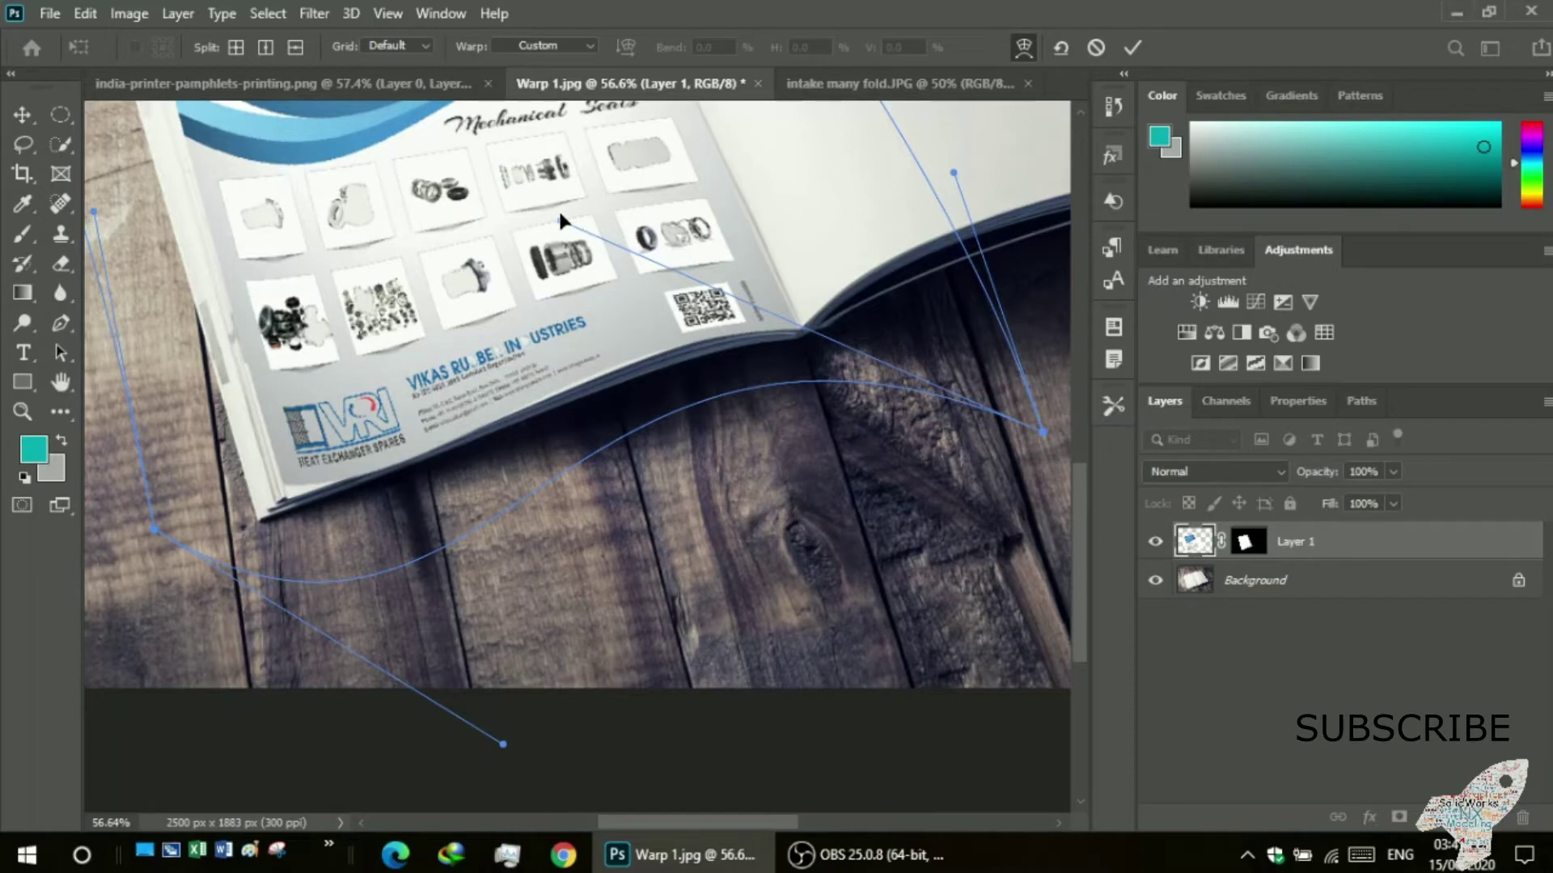
pyautogui.moveTo(562, 218); pyautogui.dragTo(573, 232)
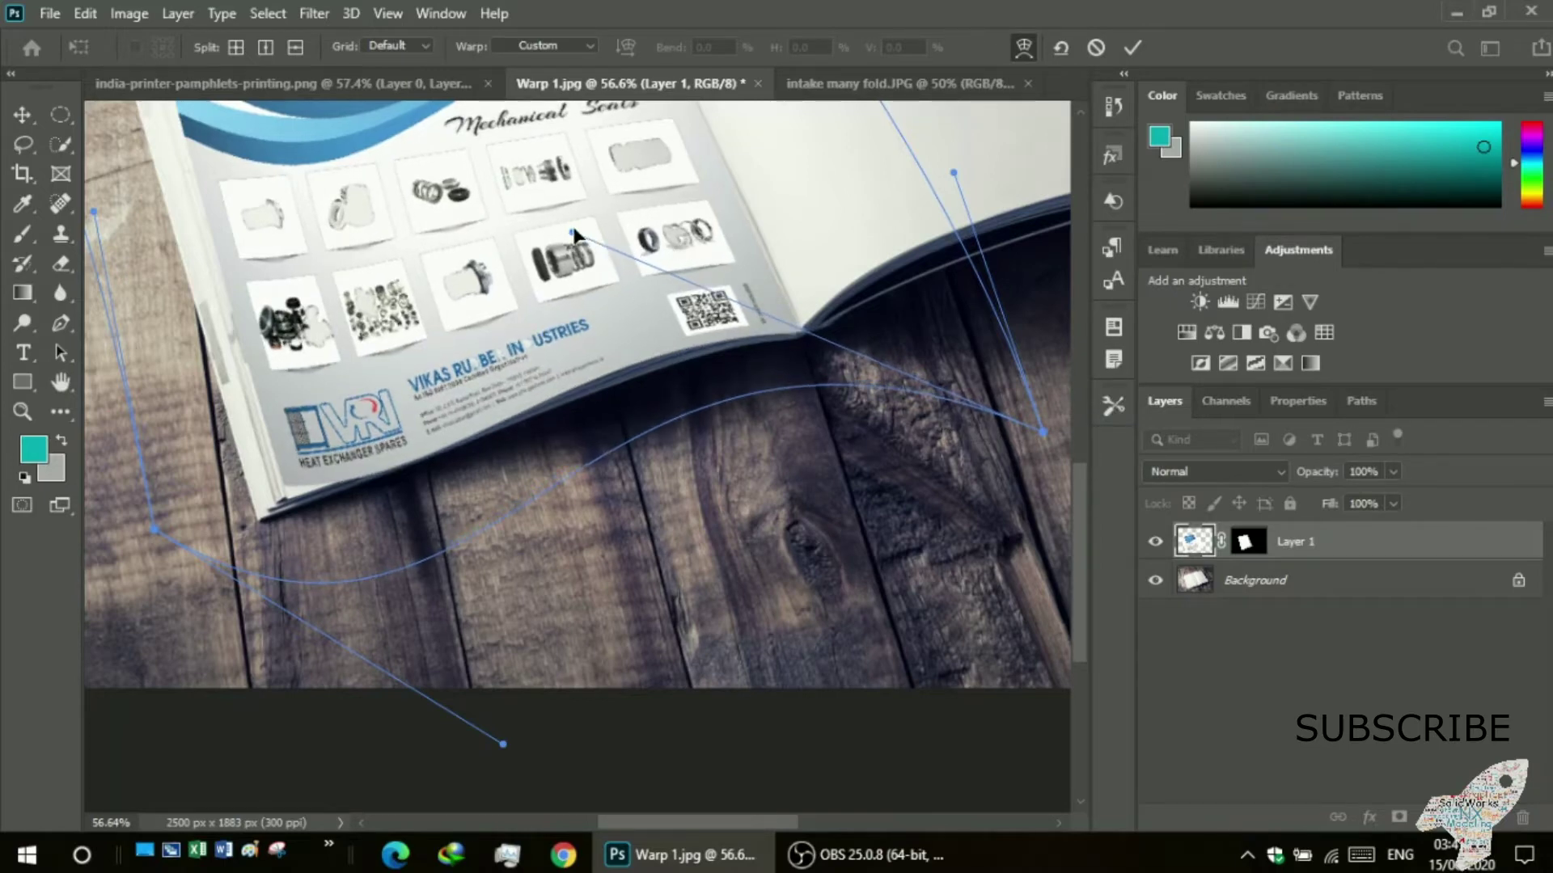
pyautogui.moveTo(573, 233); pyautogui.dragTo(589, 299)
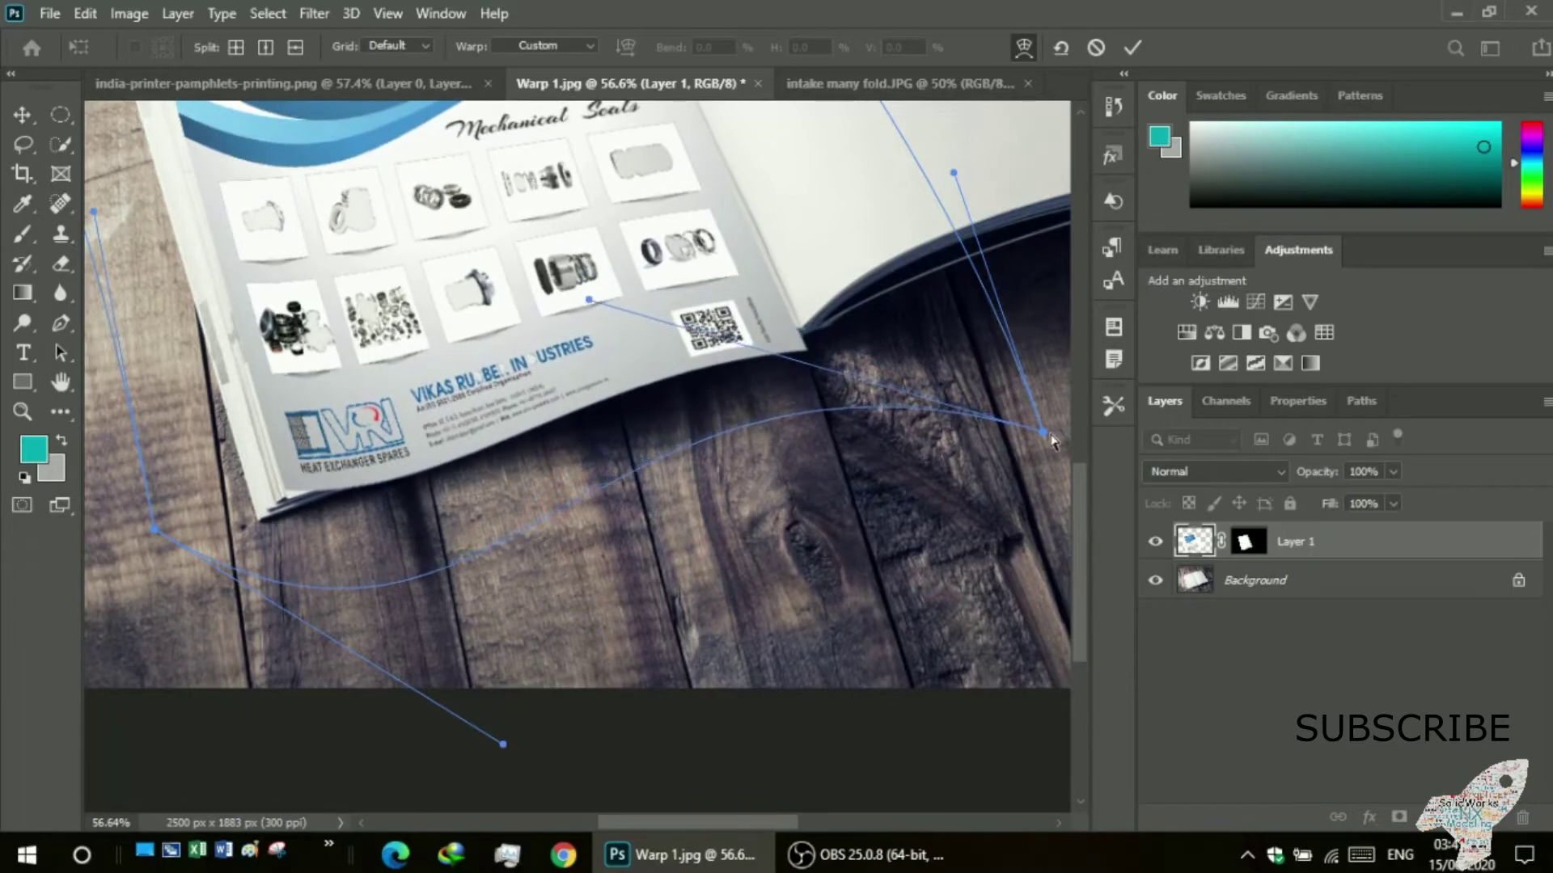
pyautogui.moveTo(1041, 430); pyautogui.dragTo(1024, 373)
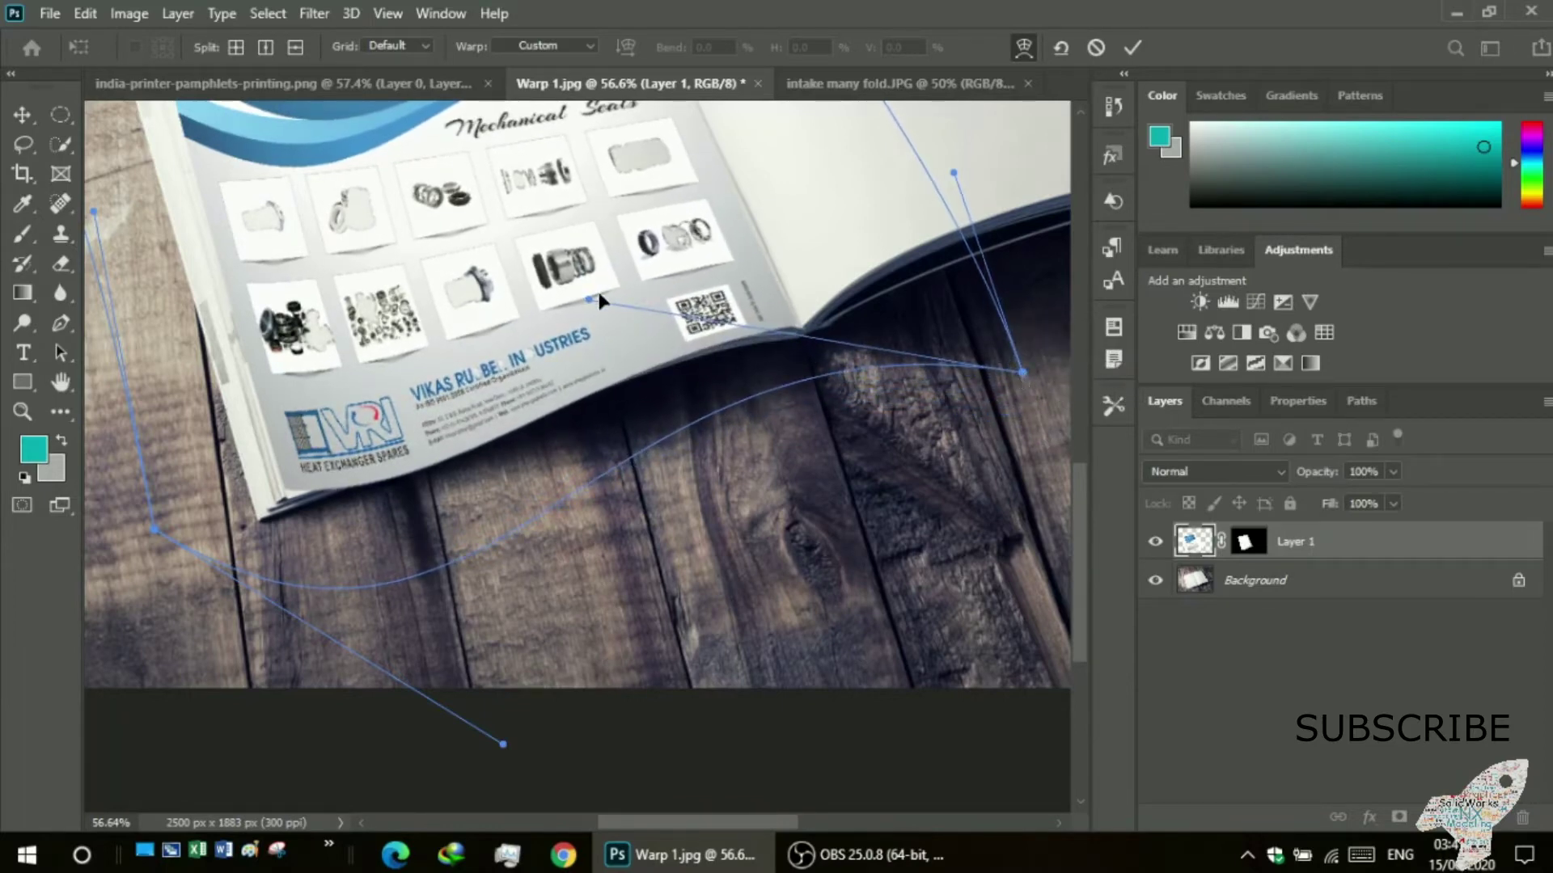
pyautogui.moveTo(590, 300); pyautogui.dragTo(571, 256)
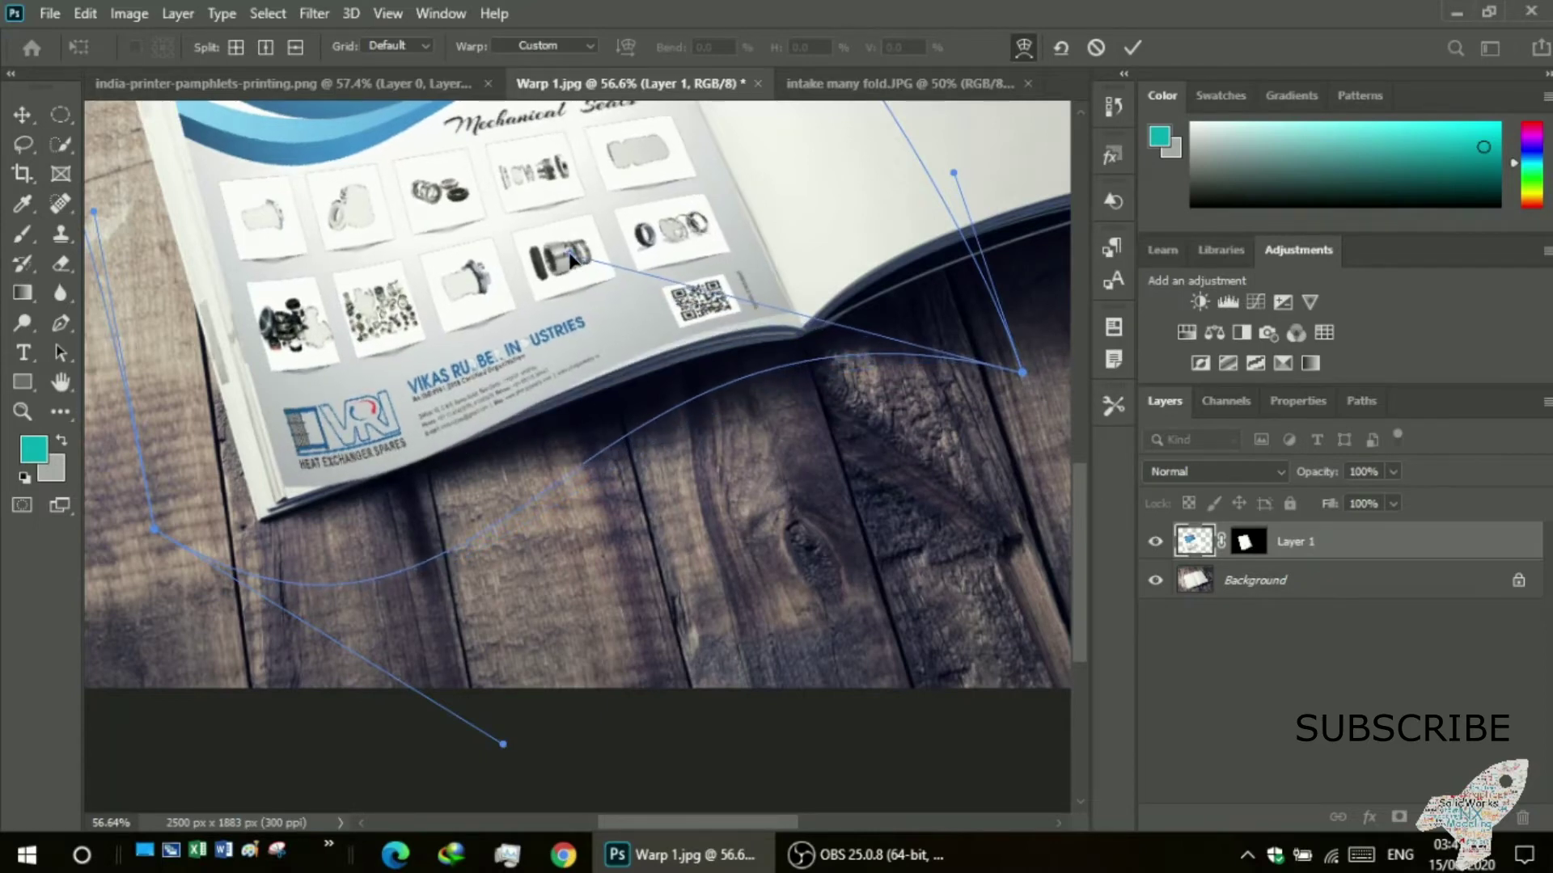
# - Settle the right corner onto the page and refine the bend near the seals and QR code
pyautogui.moveTo(1022, 378); pyautogui.dragTo(1032, 403)
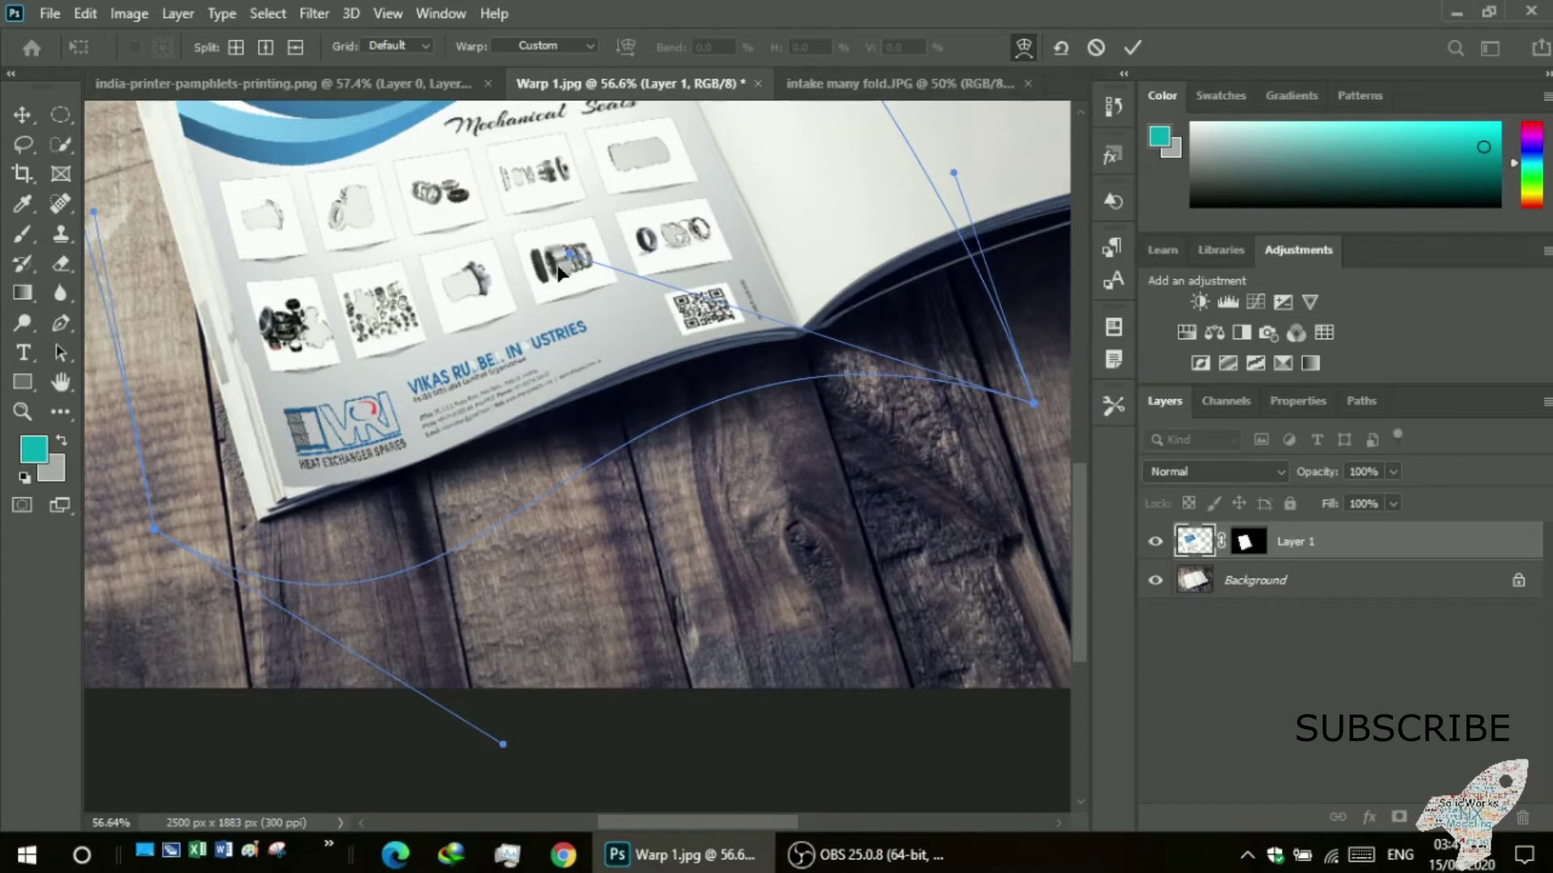
pyautogui.moveTo(577, 247); pyautogui.dragTo(579, 230)
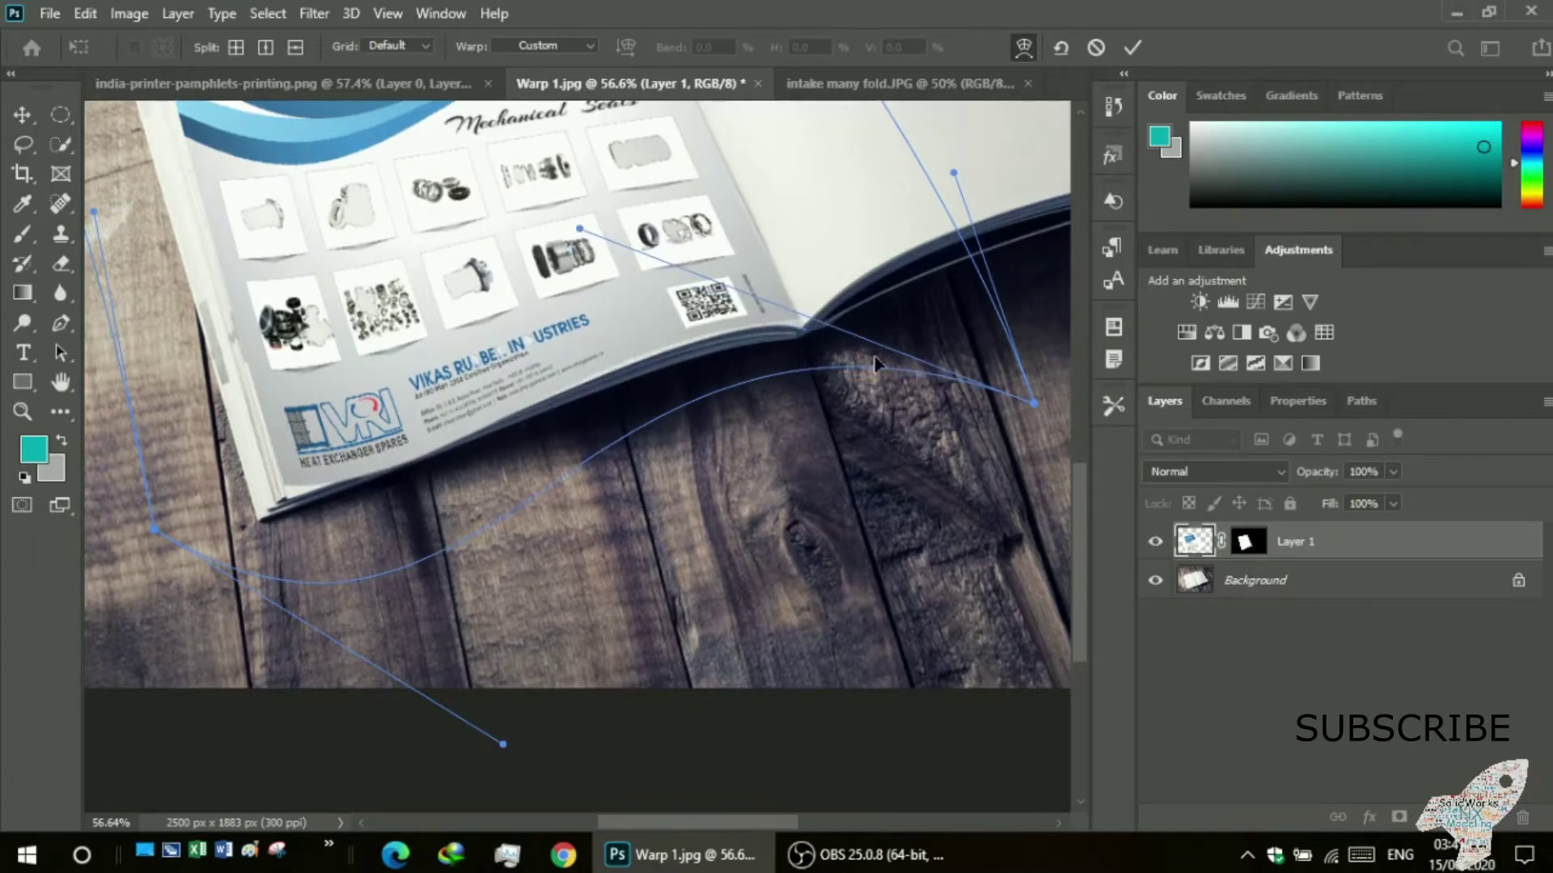
pyautogui.moveTo(1027, 401); pyautogui.dragTo(1034, 418)
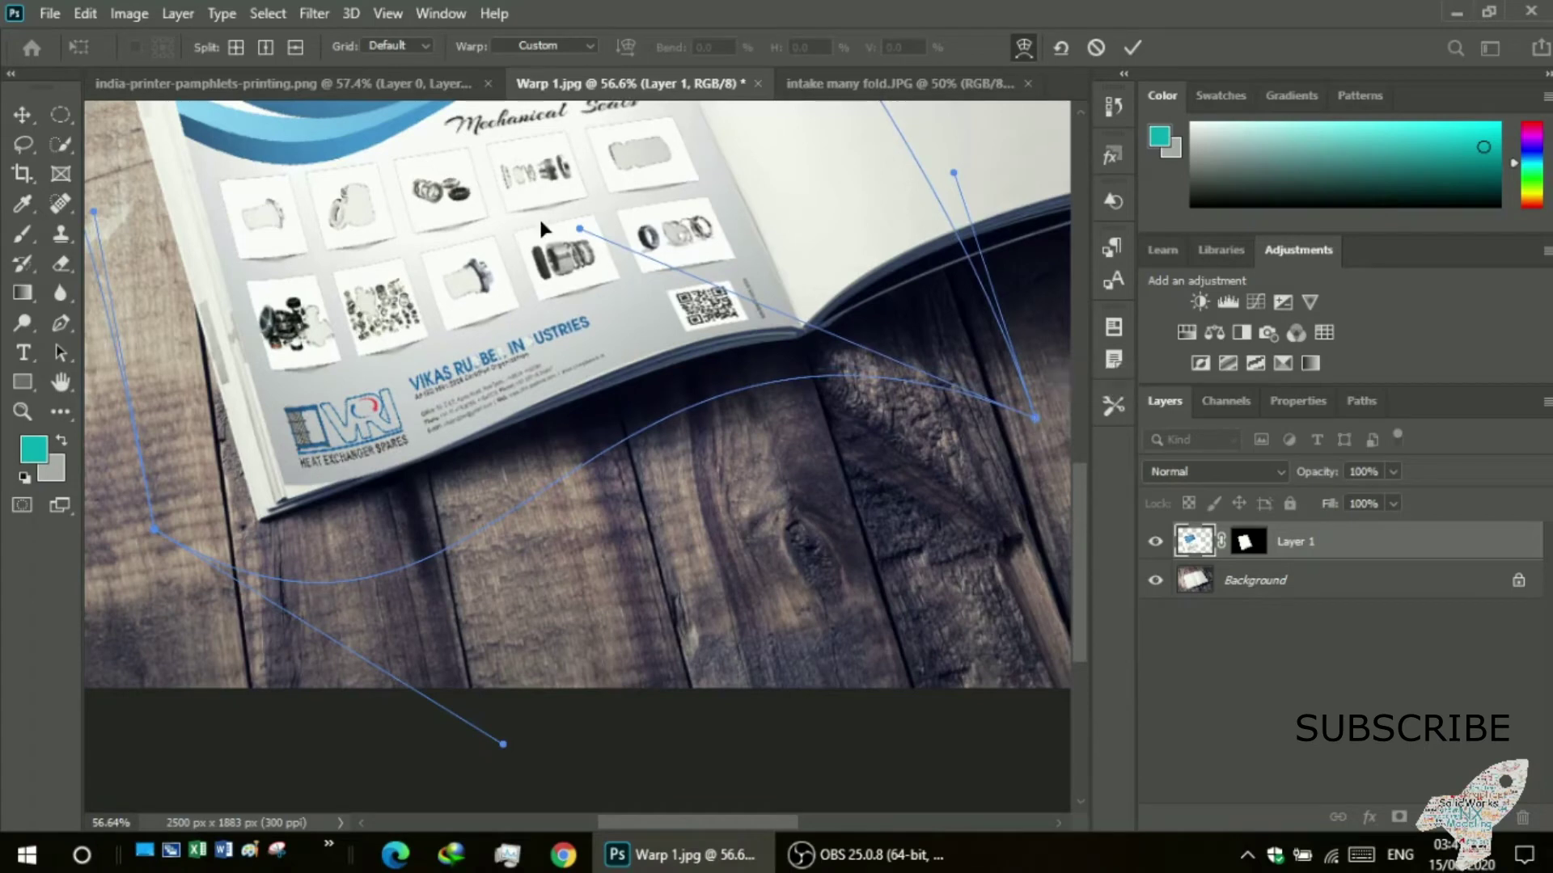
pyautogui.moveTo(579, 230); pyautogui.dragTo(551, 216)
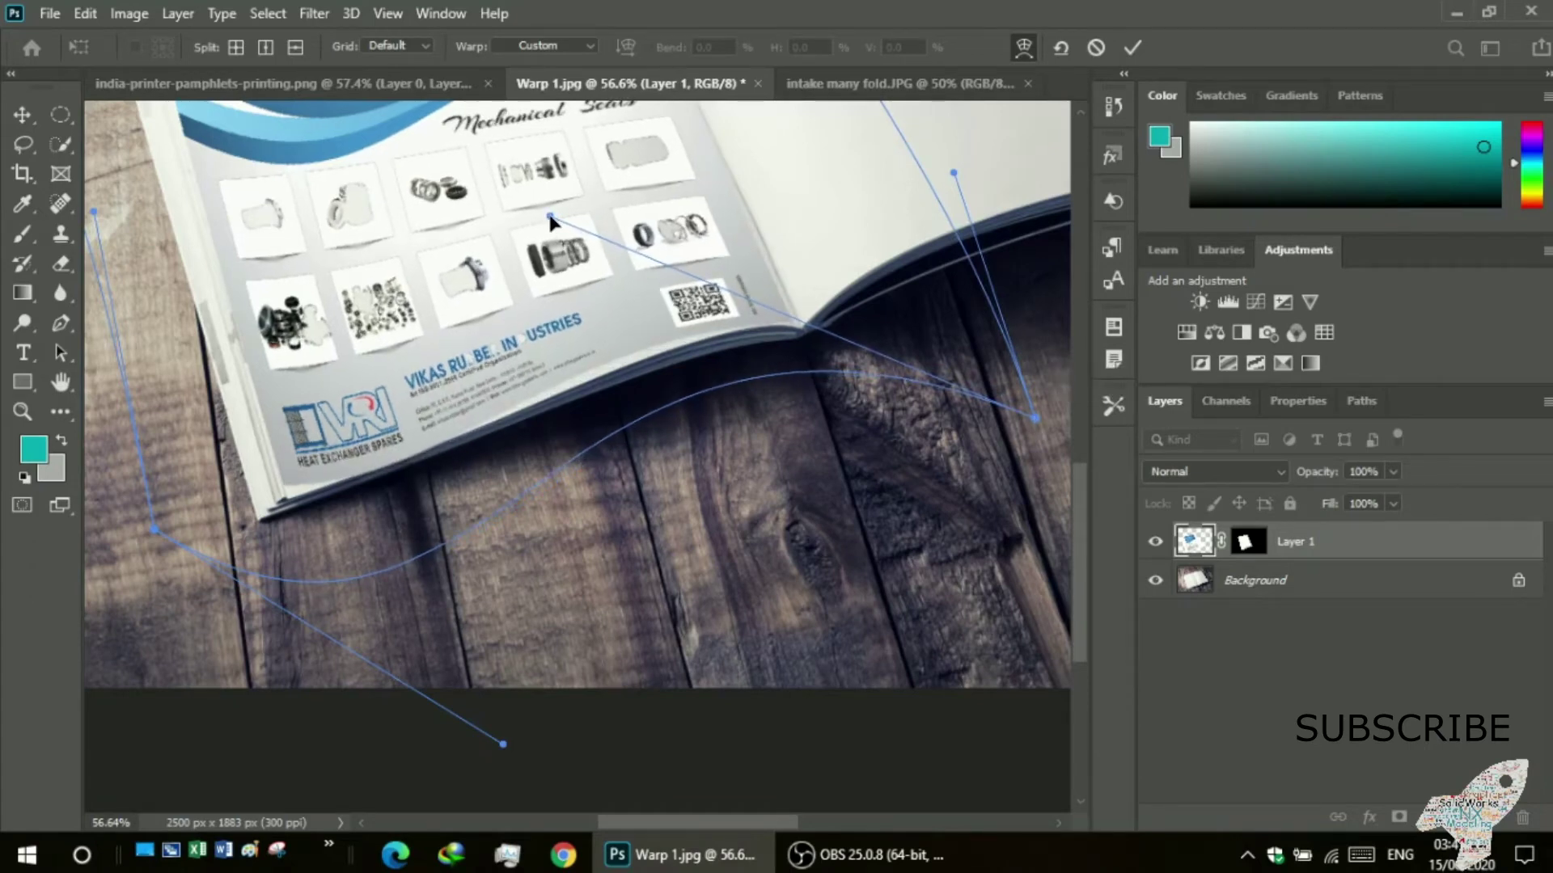
pyautogui.moveTo(1036, 419); pyautogui.dragTo(1056, 433)
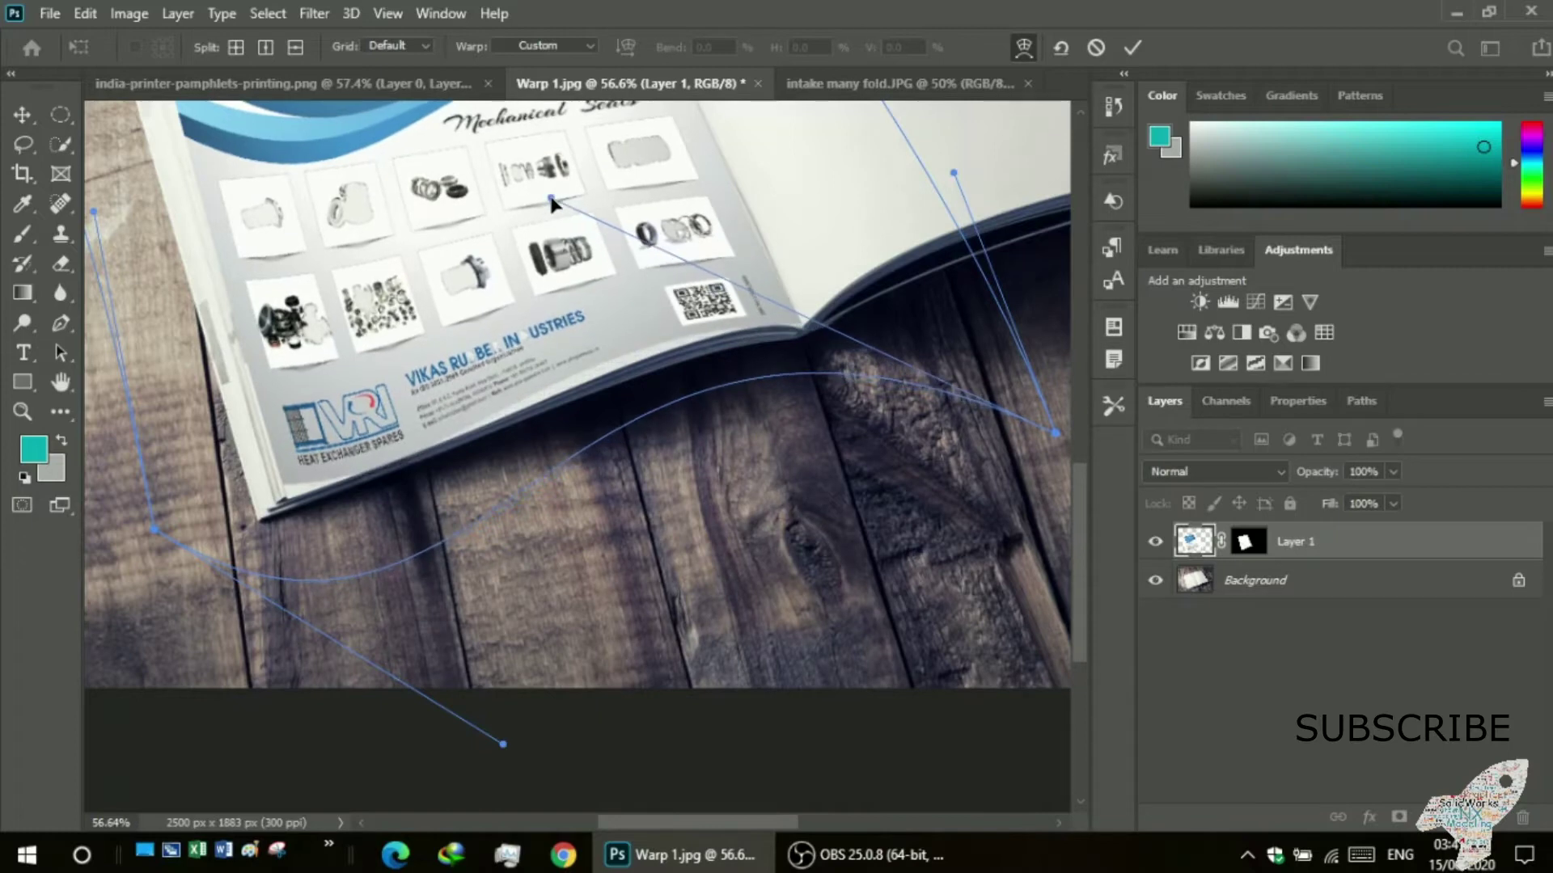
pyautogui.moveTo(550, 212); pyautogui.dragTo(556, 207)
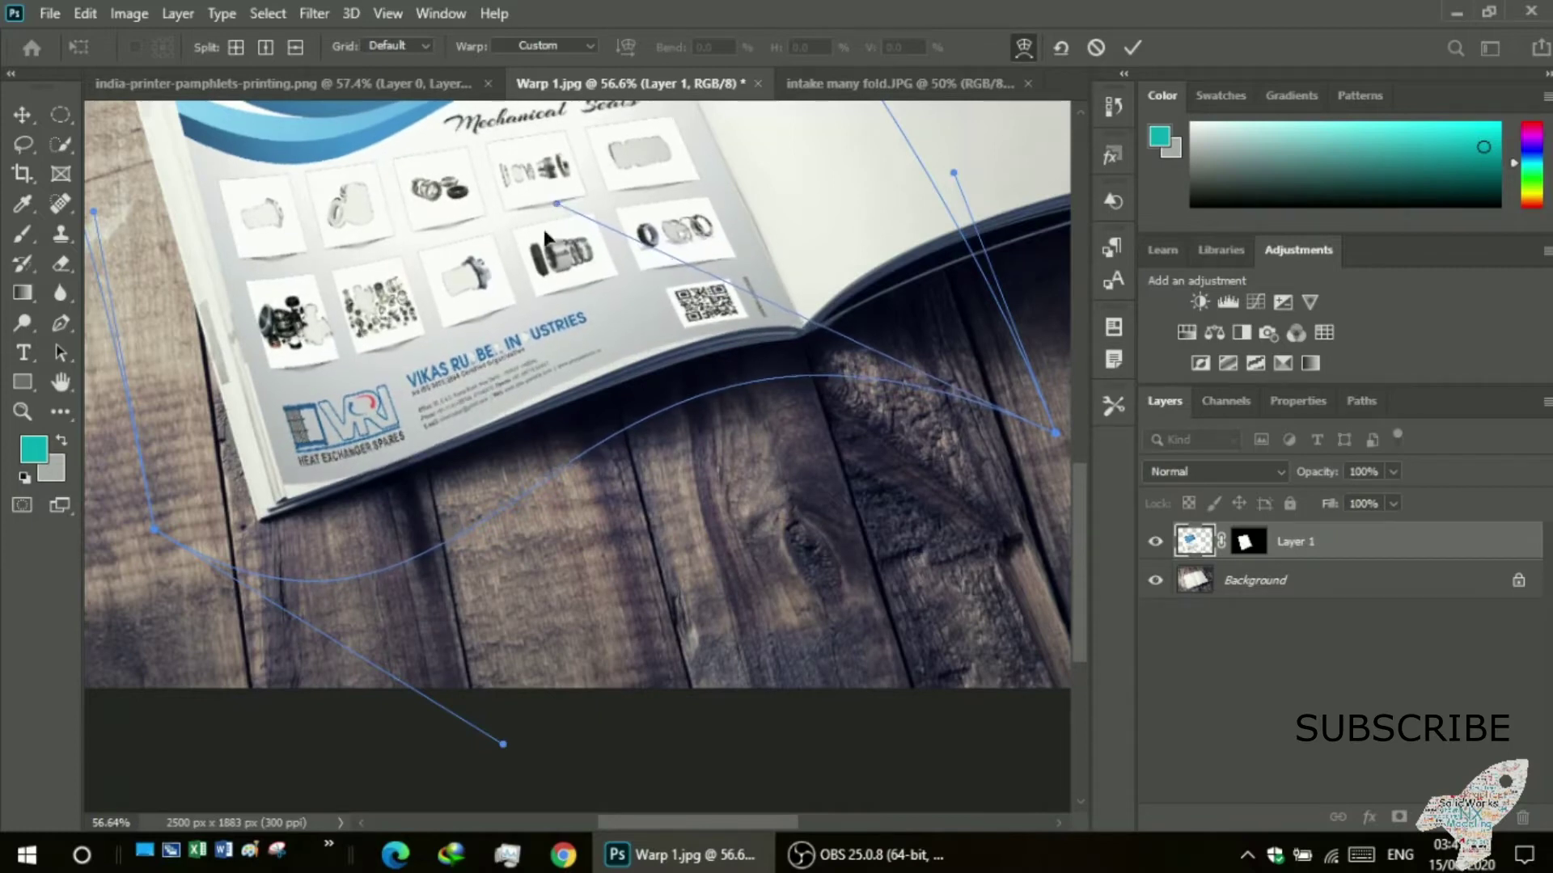
# - Lengthen the bottom-edge curve and reposition the lower-left and top-left corners
pyautogui.moveTo(503, 744)
pyautogui.mouseDown()
pyautogui.moveTo(526, 773)
pyautogui.moveTo(449, 747)
pyautogui.moveTo(427, 797)
pyautogui.moveTo(452, 806)
pyautogui.mouseUp()
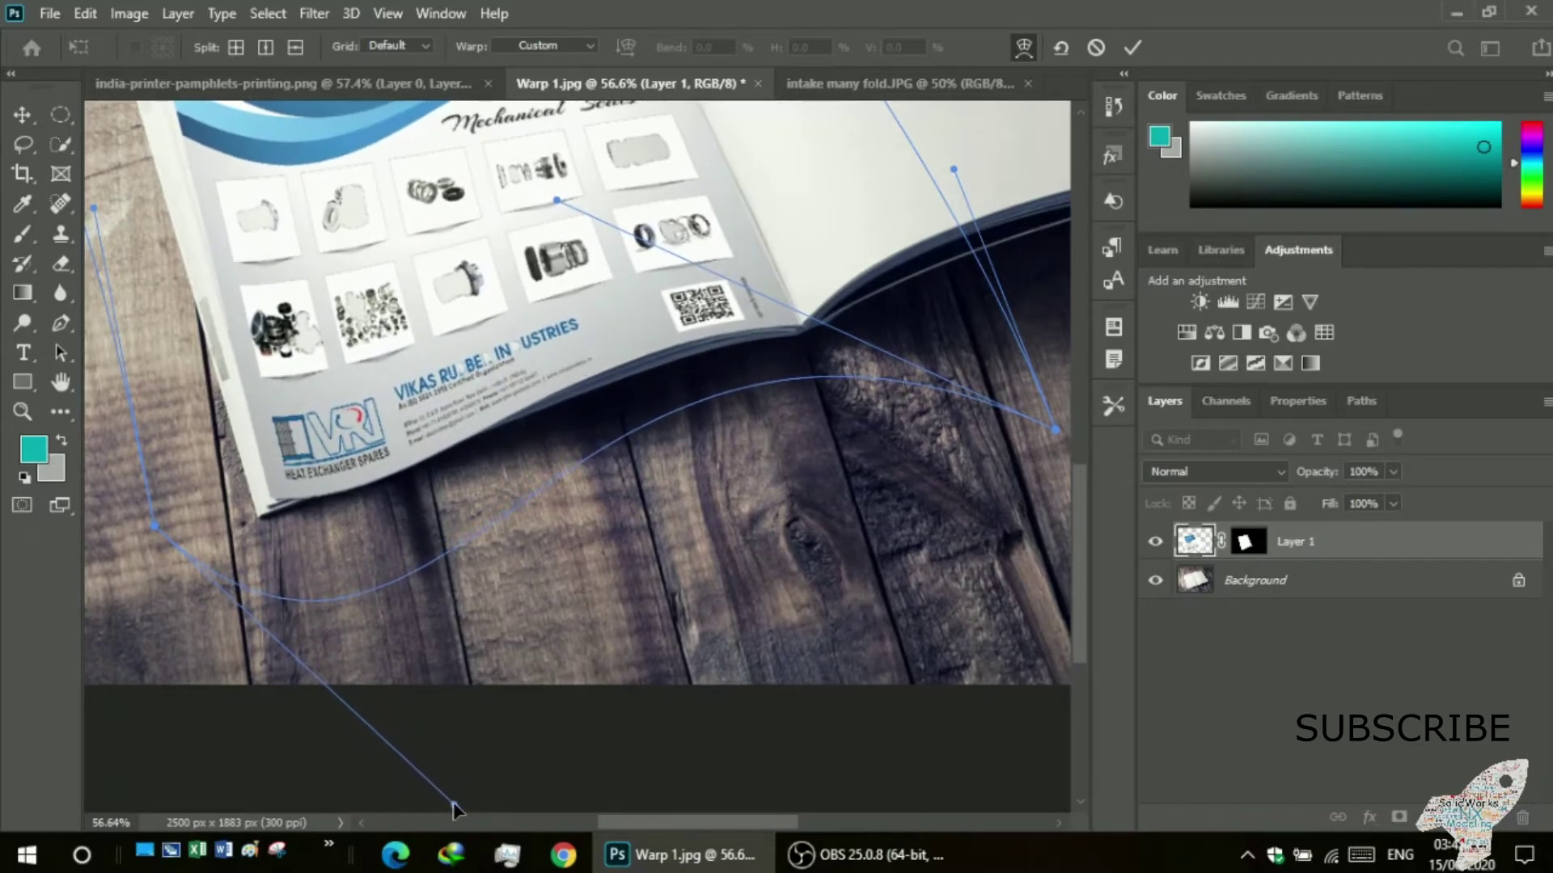
pyautogui.moveTo(141, 521); pyautogui.dragTo(172, 562)
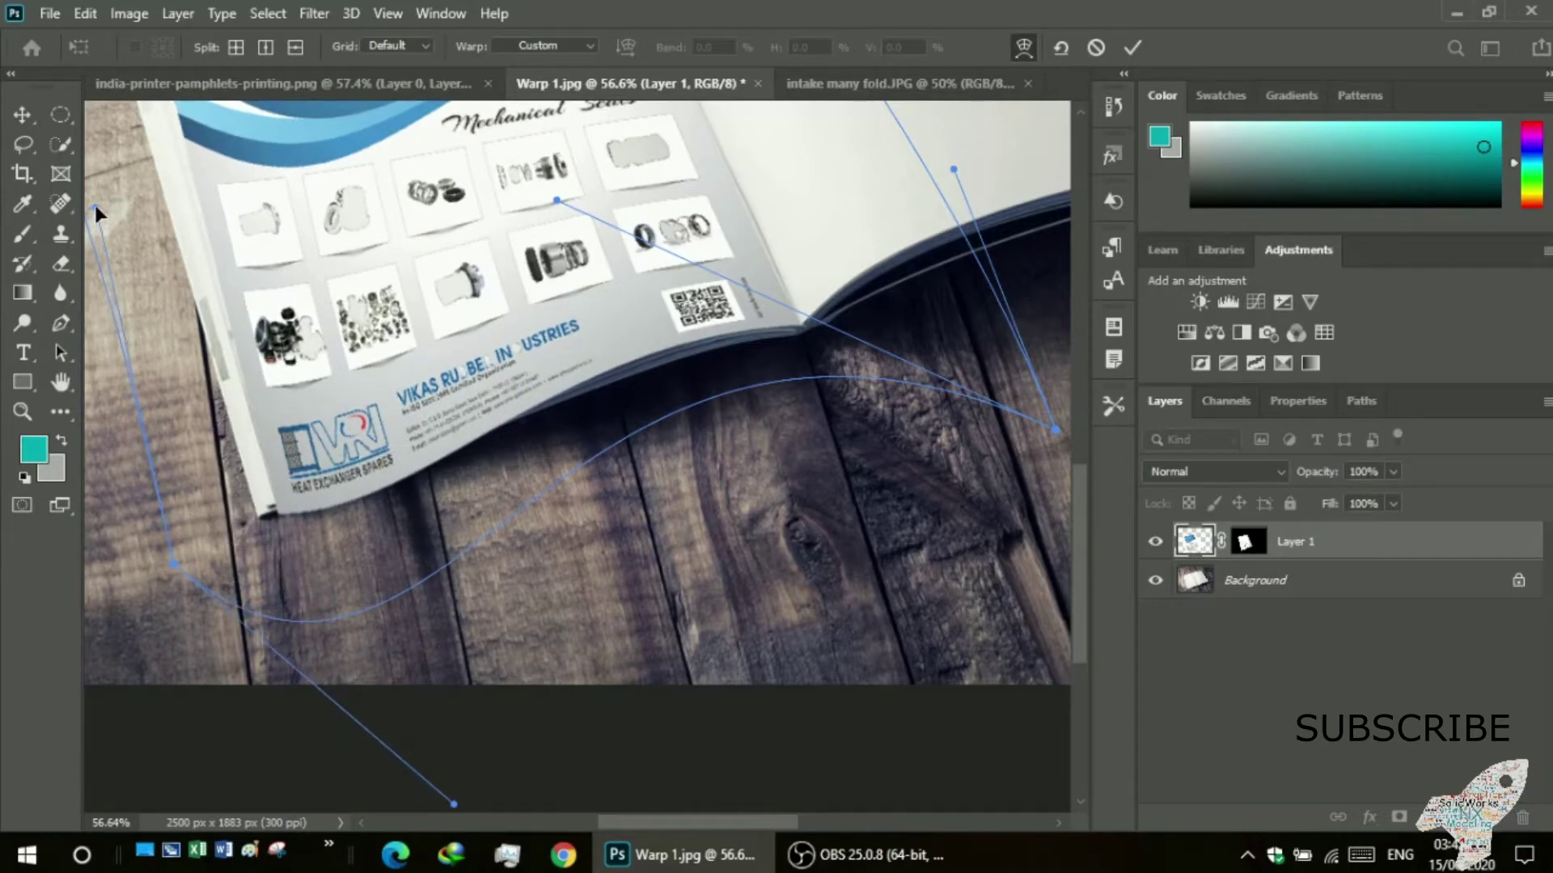
pyautogui.moveTo(95, 208); pyautogui.dragTo(79, 218)
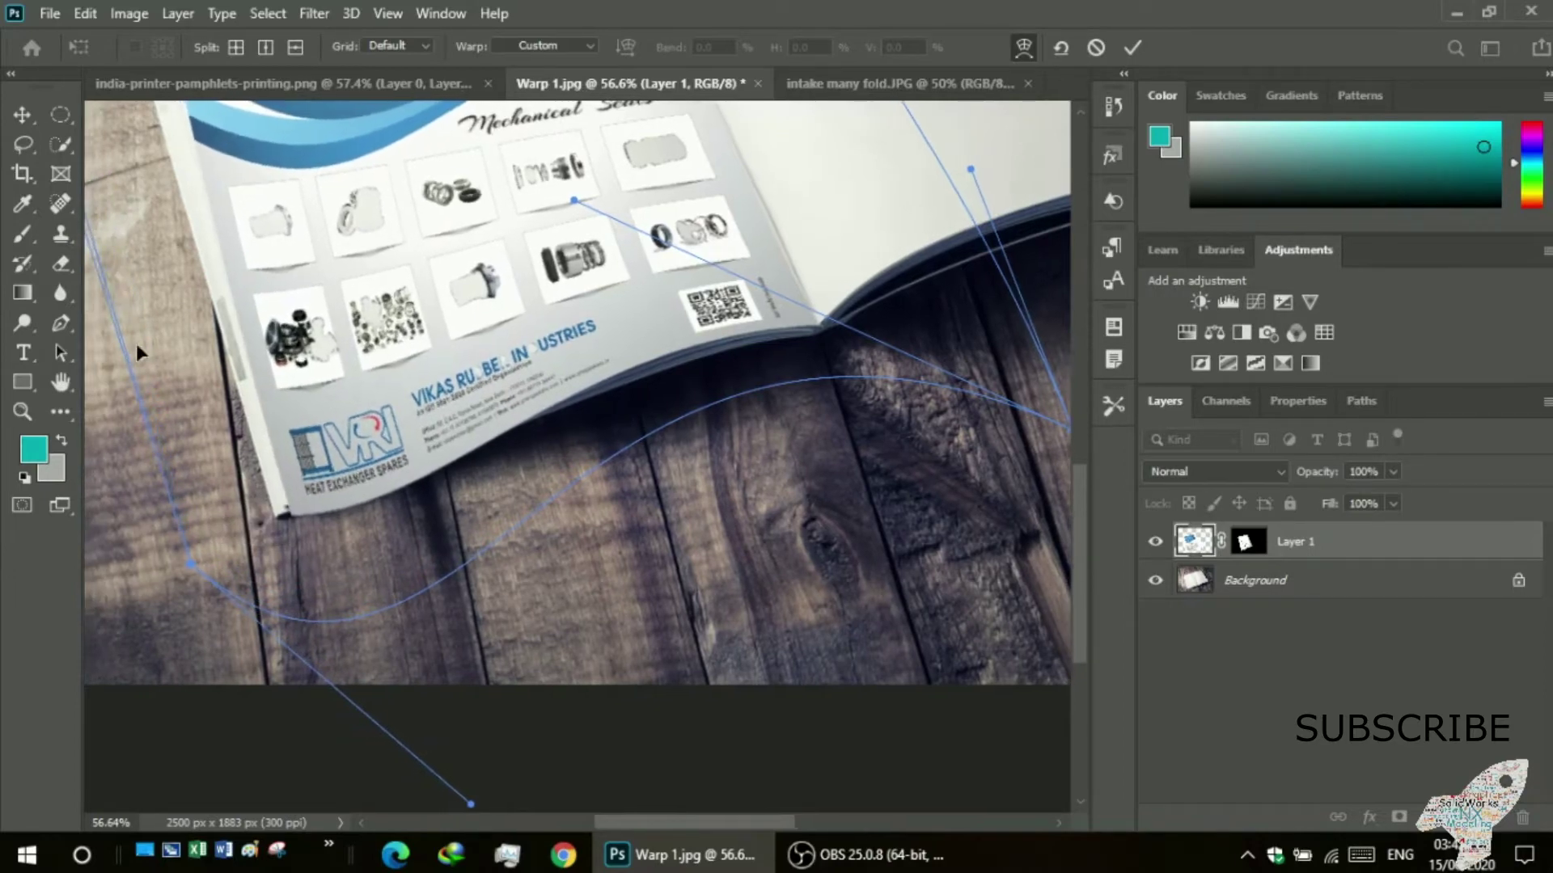
pyautogui.moveTo(295, 616); pyautogui.dragTo(284, 579)
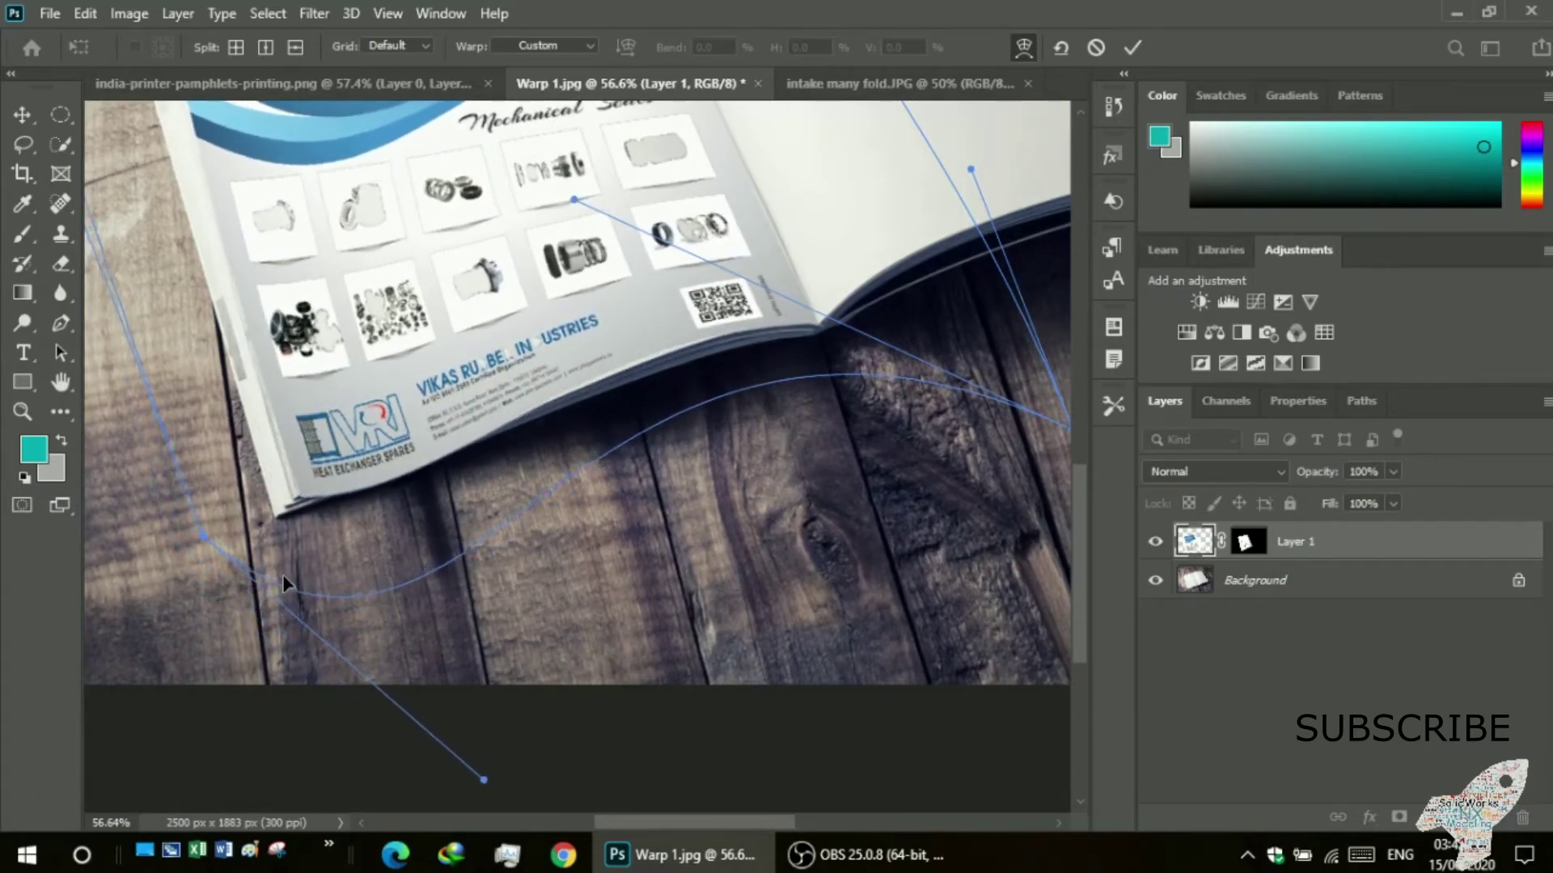
pyautogui.scroll(5, 506, 600)
# - Pull the pamphlet's top-left corner onto the page and nudge the top-right corner down-left
pyautogui.scroll(3, 498, 601)
pyautogui.scroll(2, 495, 600)
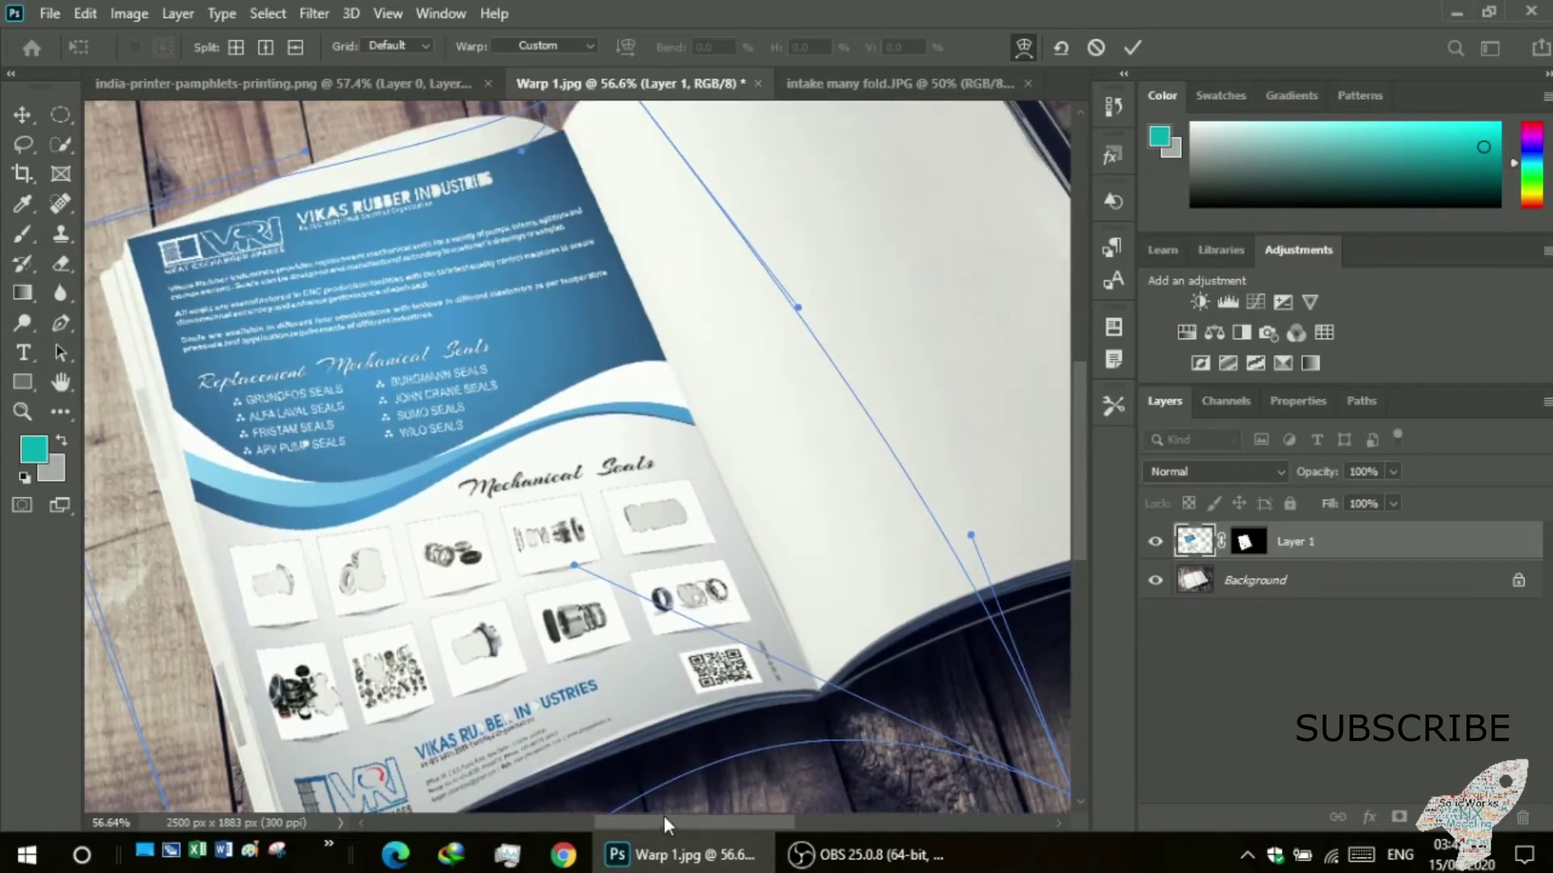
pyautogui.hscroll(-3, 651, 821)
pyautogui.scroll(2, 521, 693)
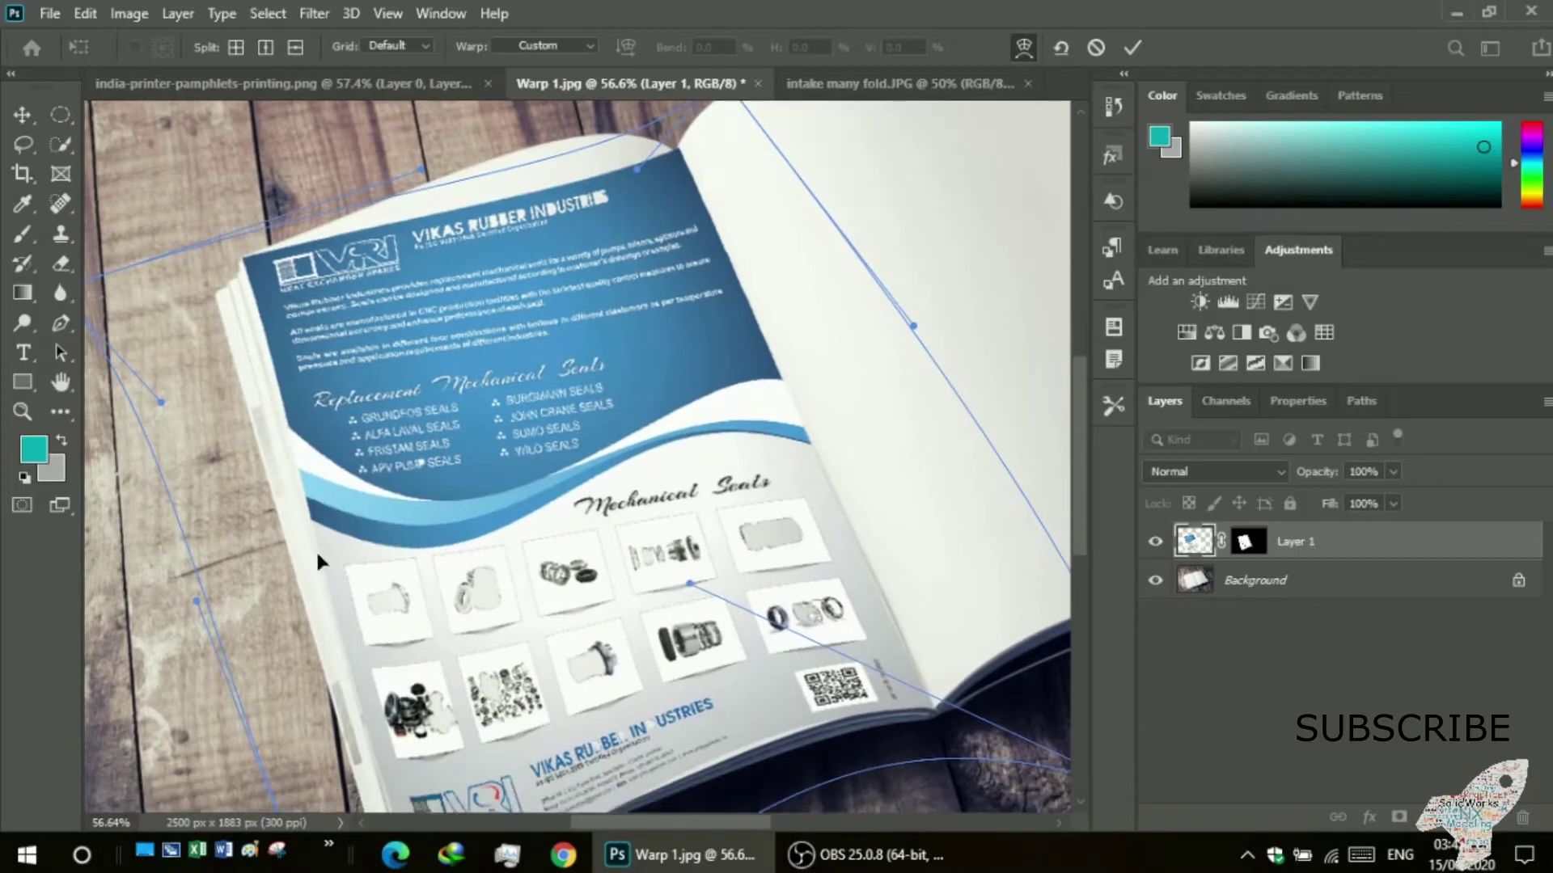
pyautogui.hscroll(-3, 592, 815)
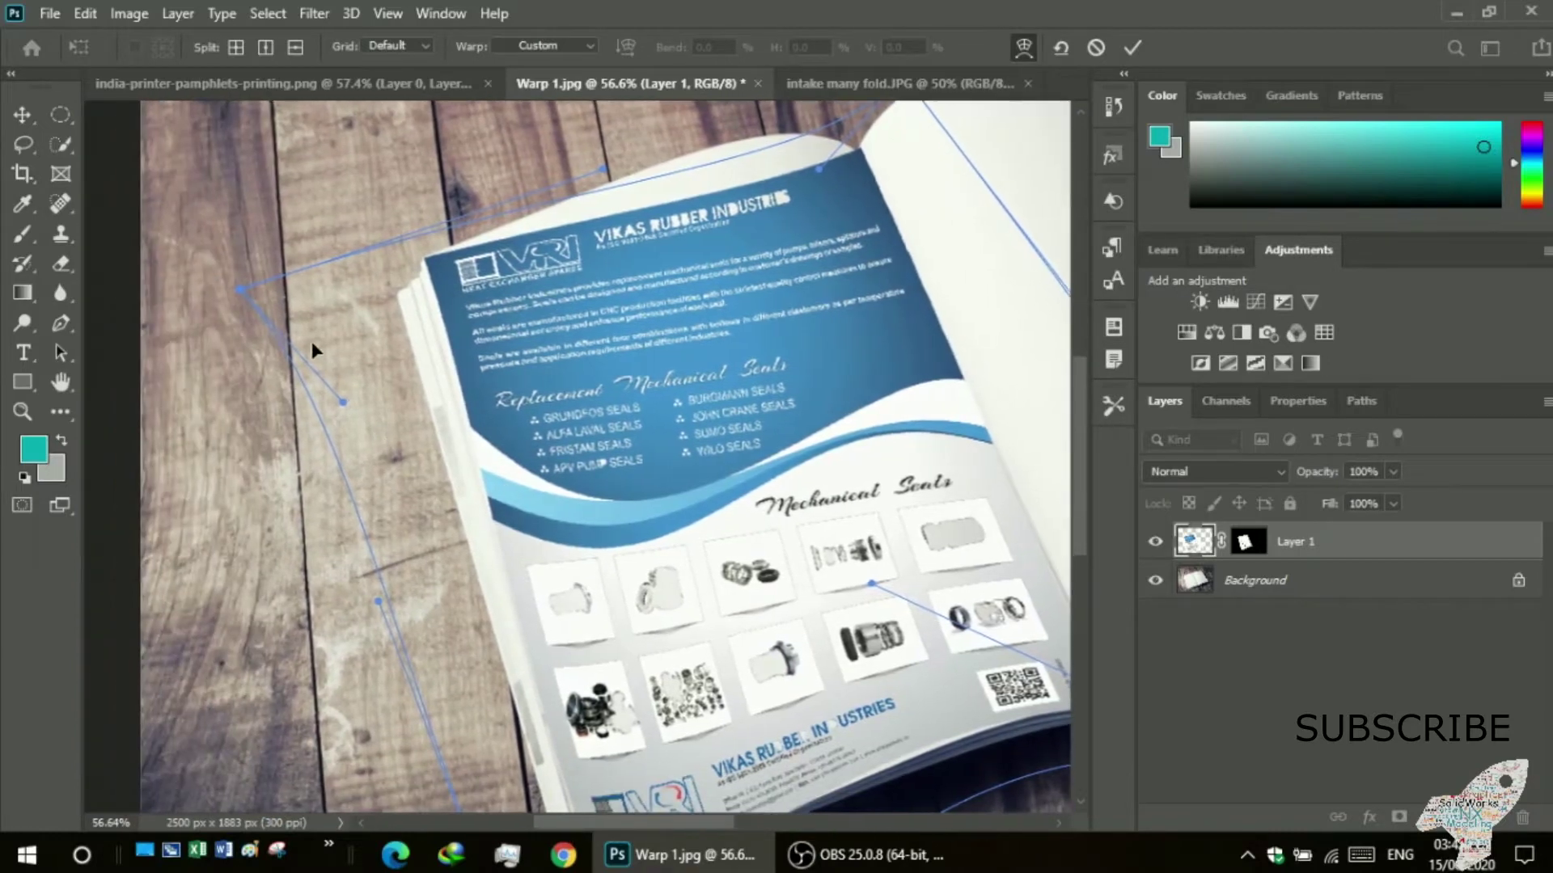
pyautogui.moveTo(243, 289)
pyautogui.mouseDown()
pyautogui.moveTo(322, 320)
pyautogui.moveTo(249, 311)
pyautogui.moveTo(241, 286)
pyautogui.mouseUp()
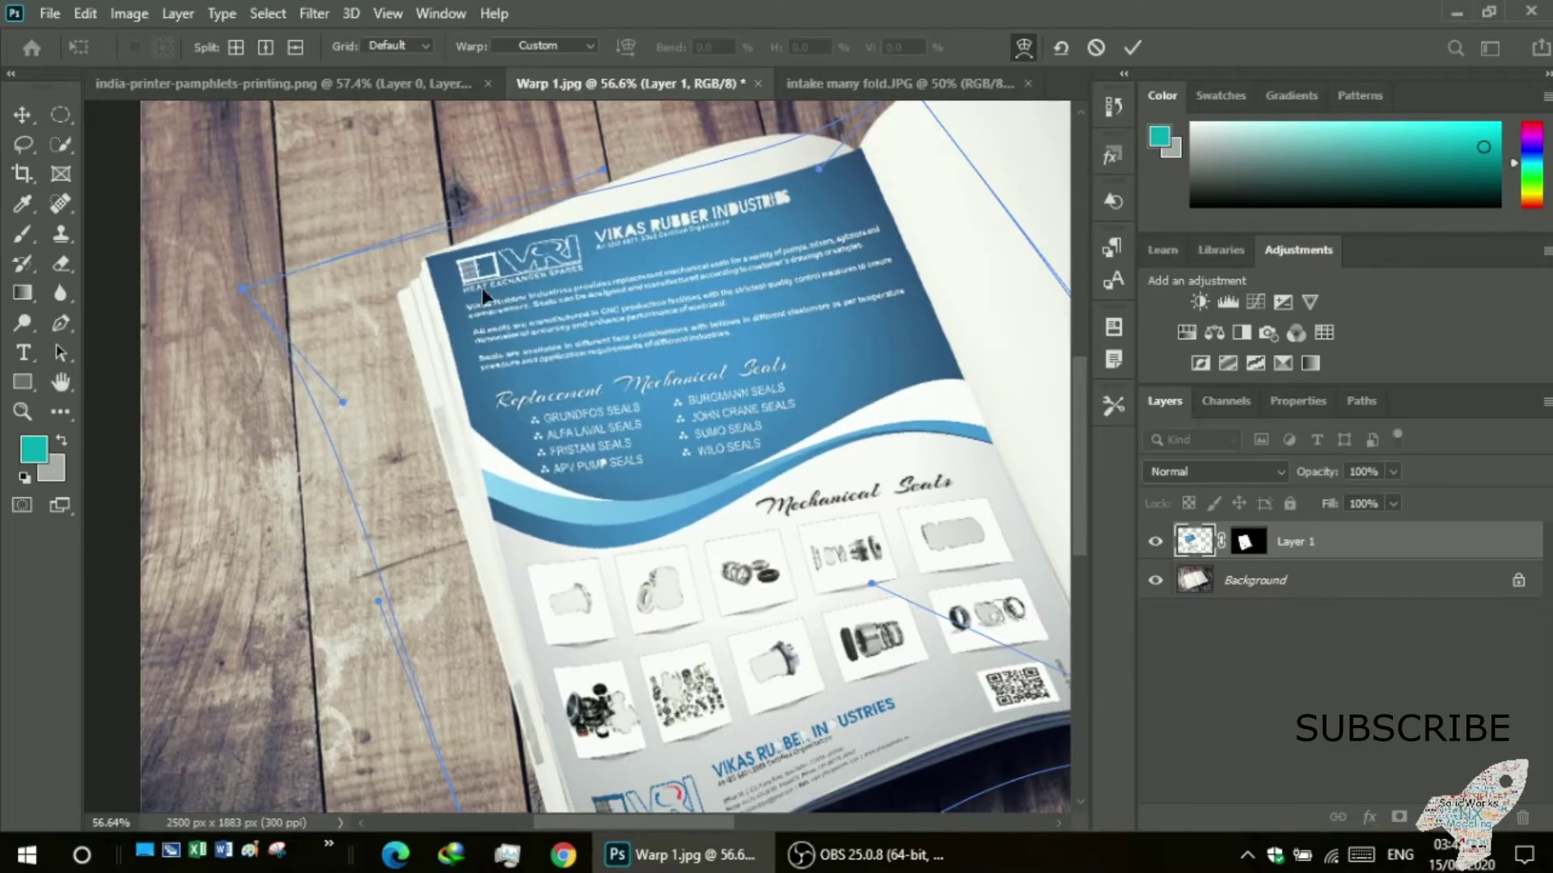
pyautogui.scroll(2, 663, 303)
pyautogui.scroll(2, 663, 304)
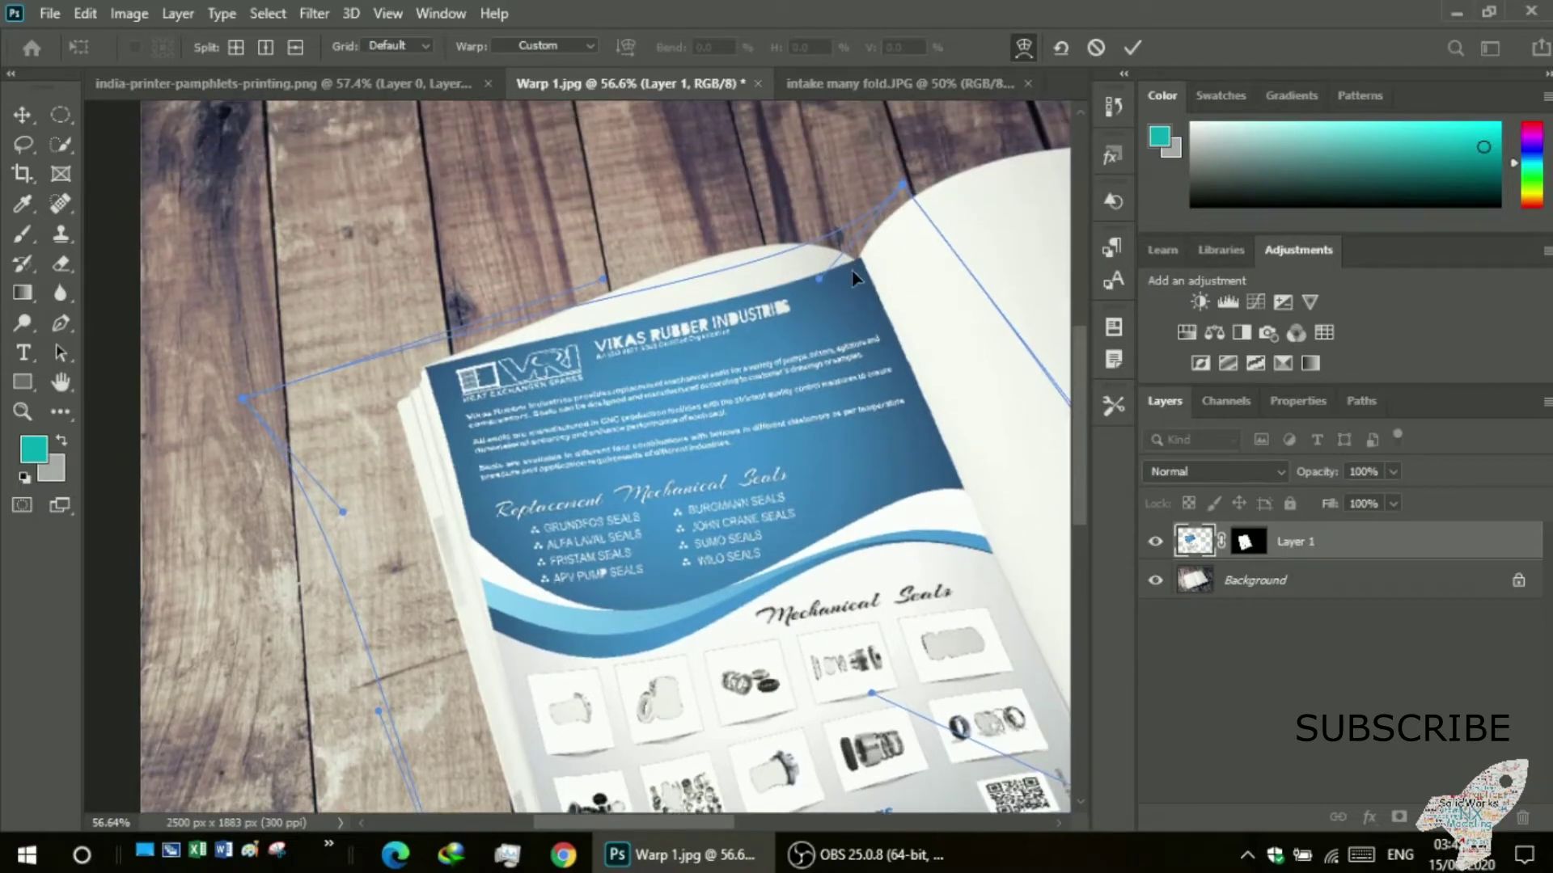
pyautogui.moveTo(903, 184); pyautogui.dragTo(894, 191)
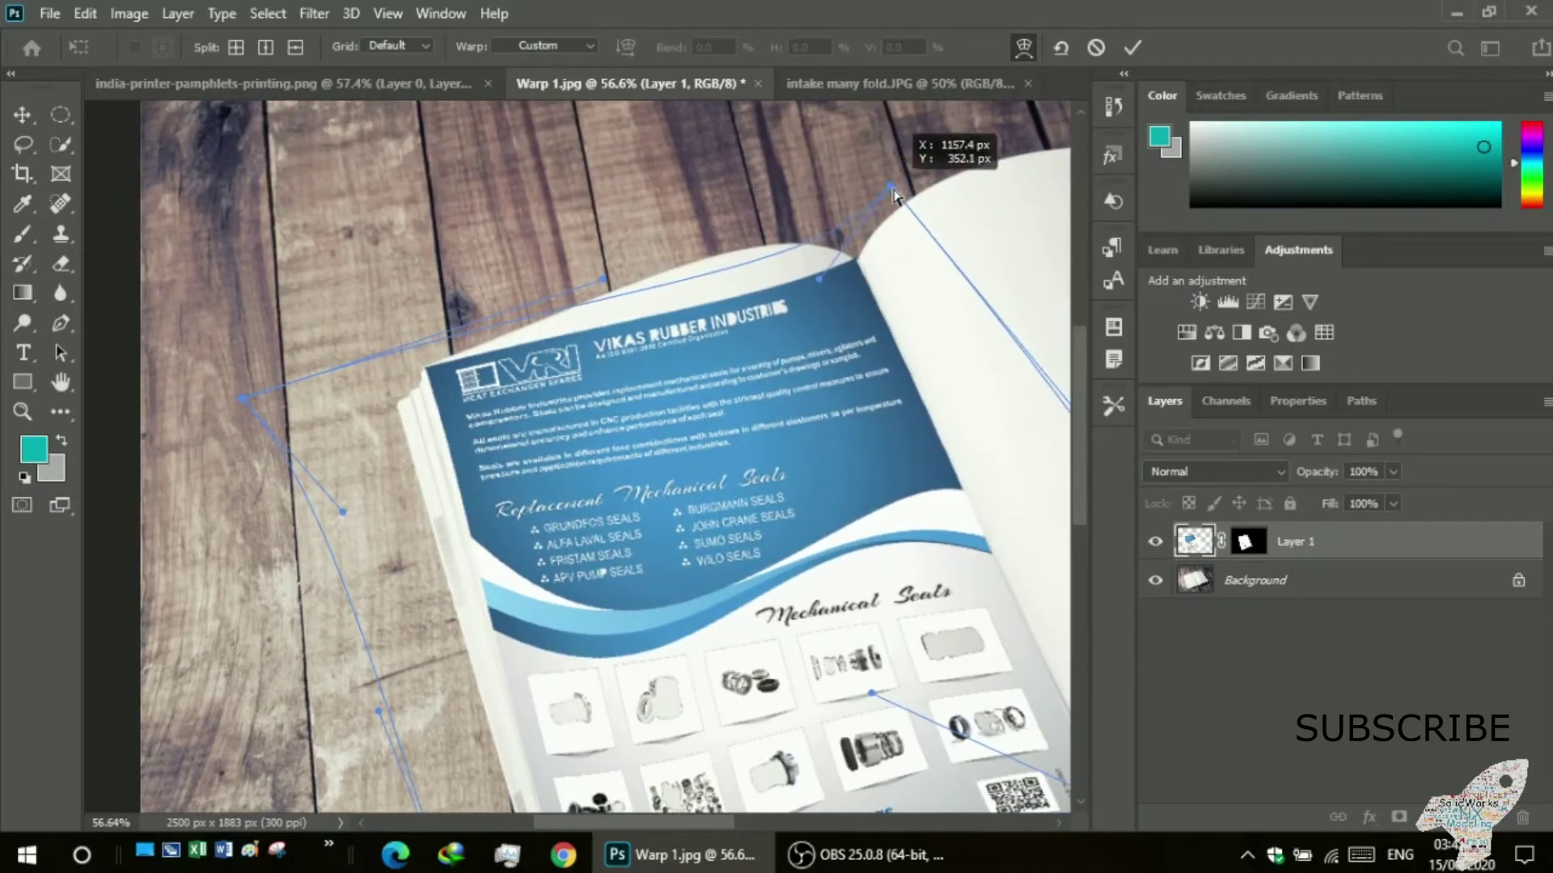
# - Bow the top edge along the page and pull the right side down toward the spine
pyautogui.moveTo(821, 279); pyautogui.dragTo(693, 168)
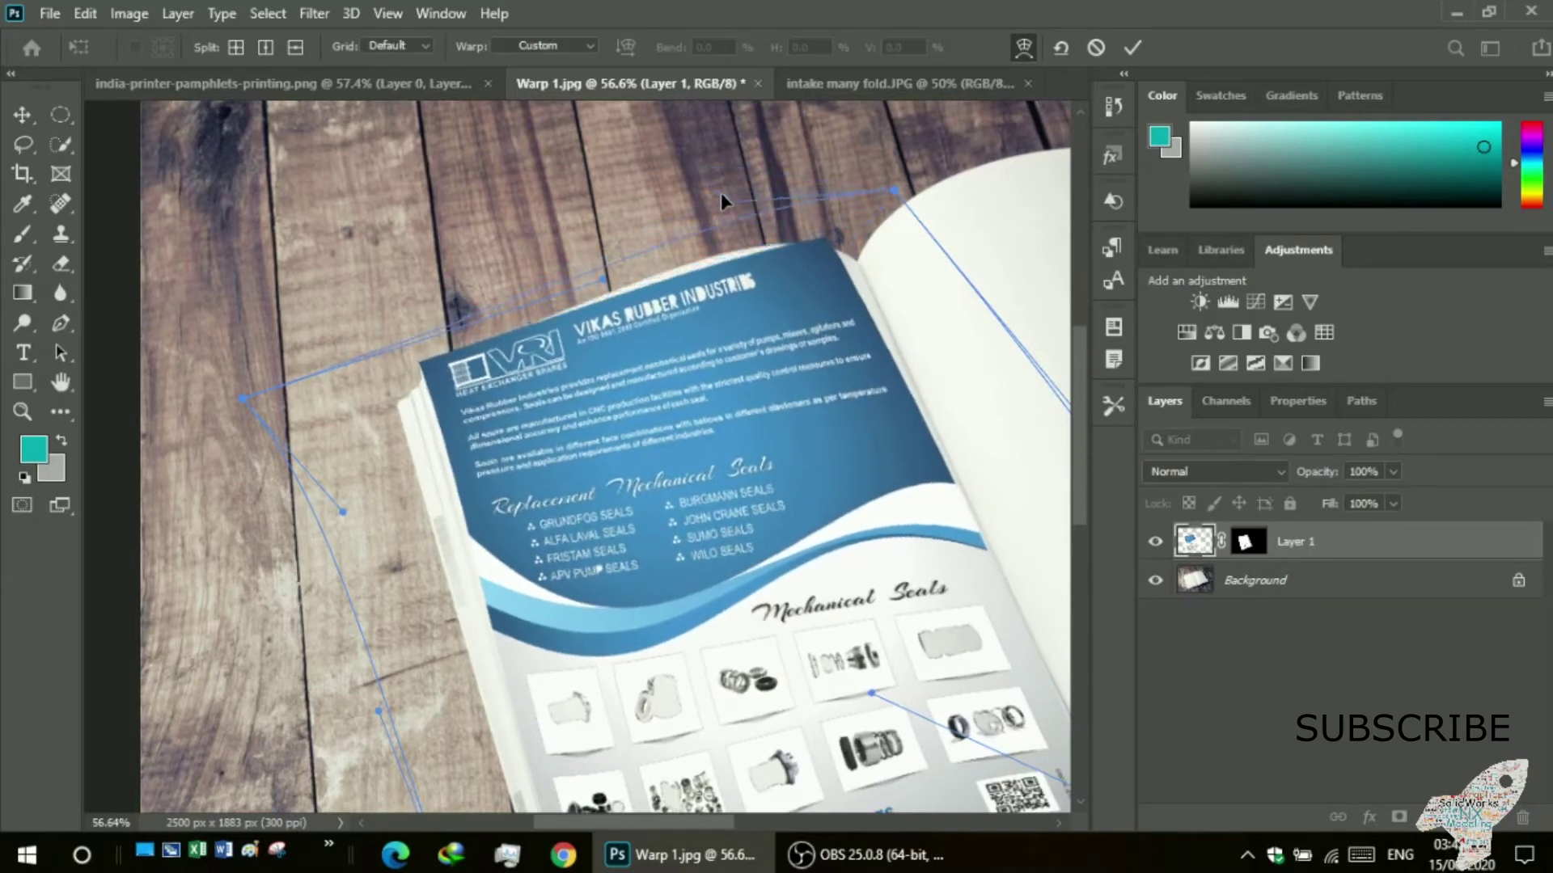
pyautogui.moveTo(897, 190); pyautogui.dragTo(965, 259)
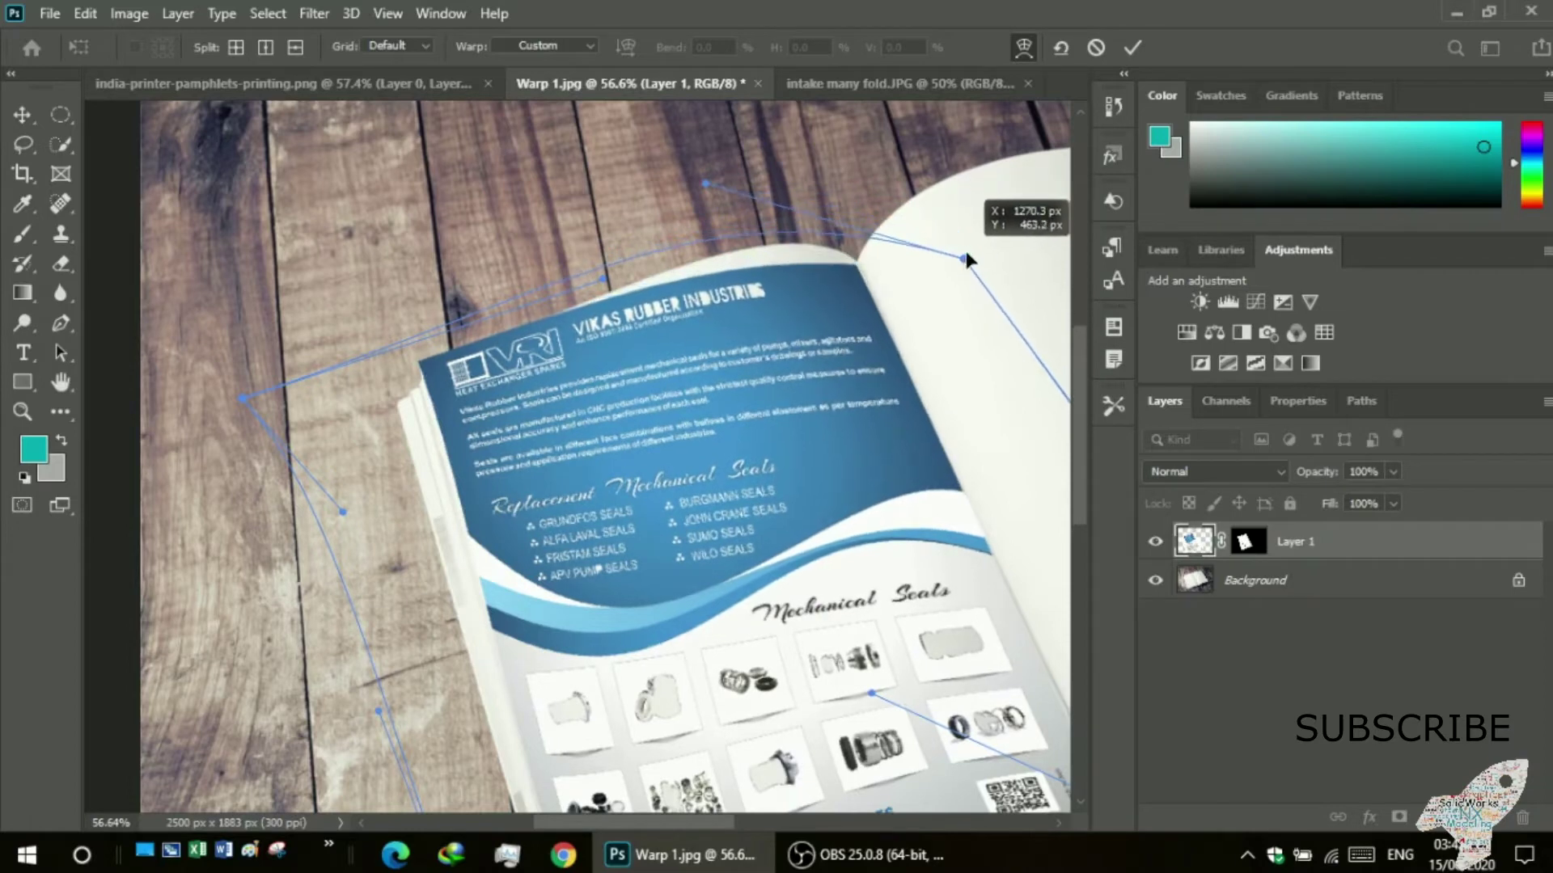
pyautogui.moveTo(965, 259); pyautogui.dragTo(972, 256)
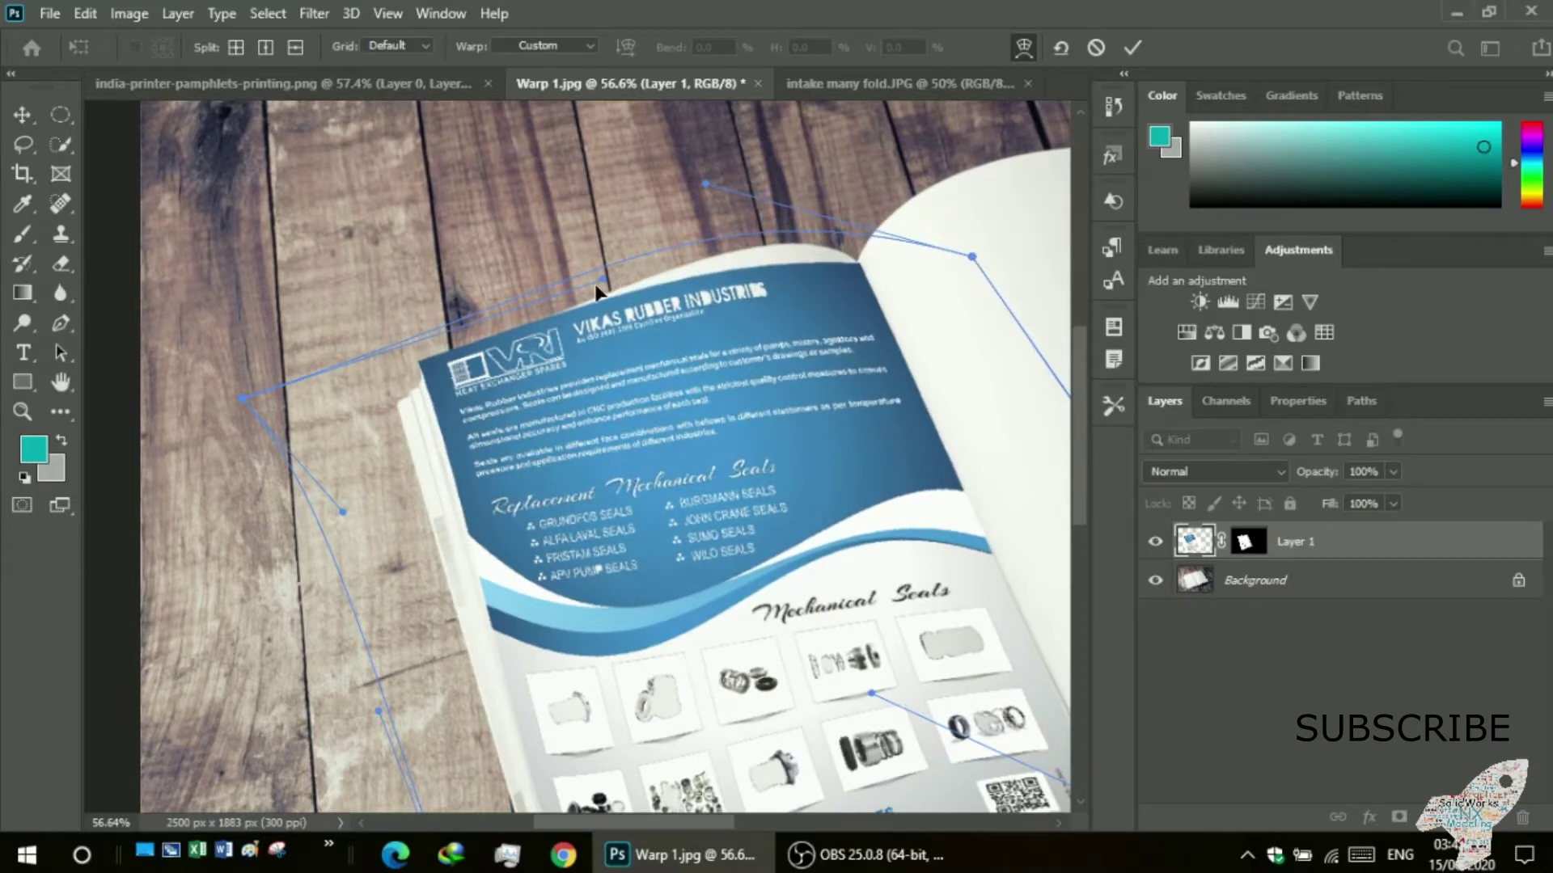
pyautogui.moveTo(603, 278); pyautogui.dragTo(632, 307)
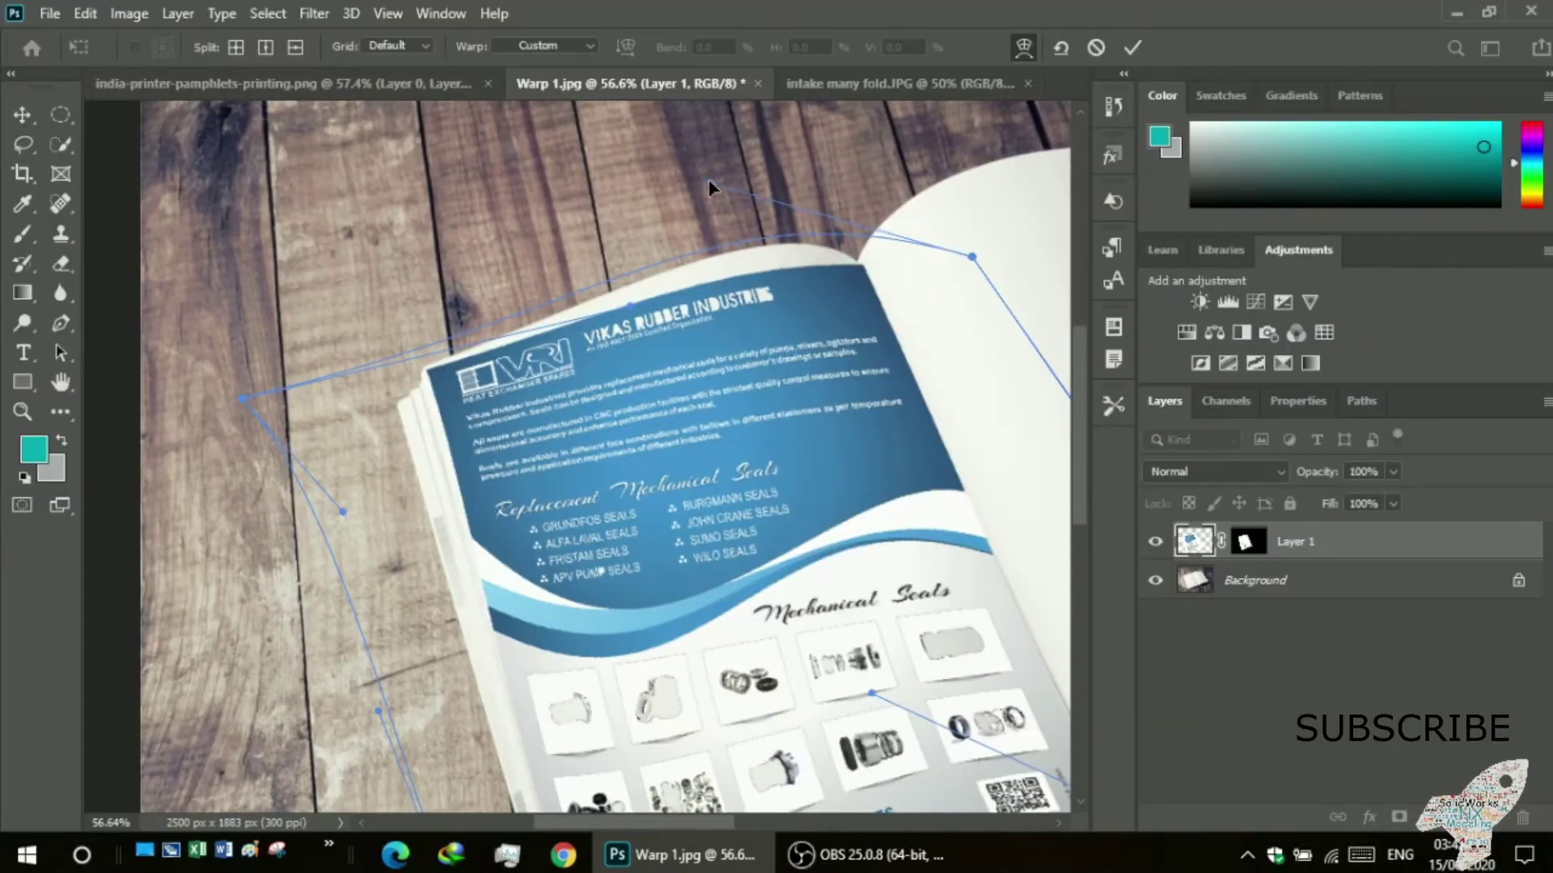
pyautogui.moveTo(708, 185); pyautogui.dragTo(677, 126)
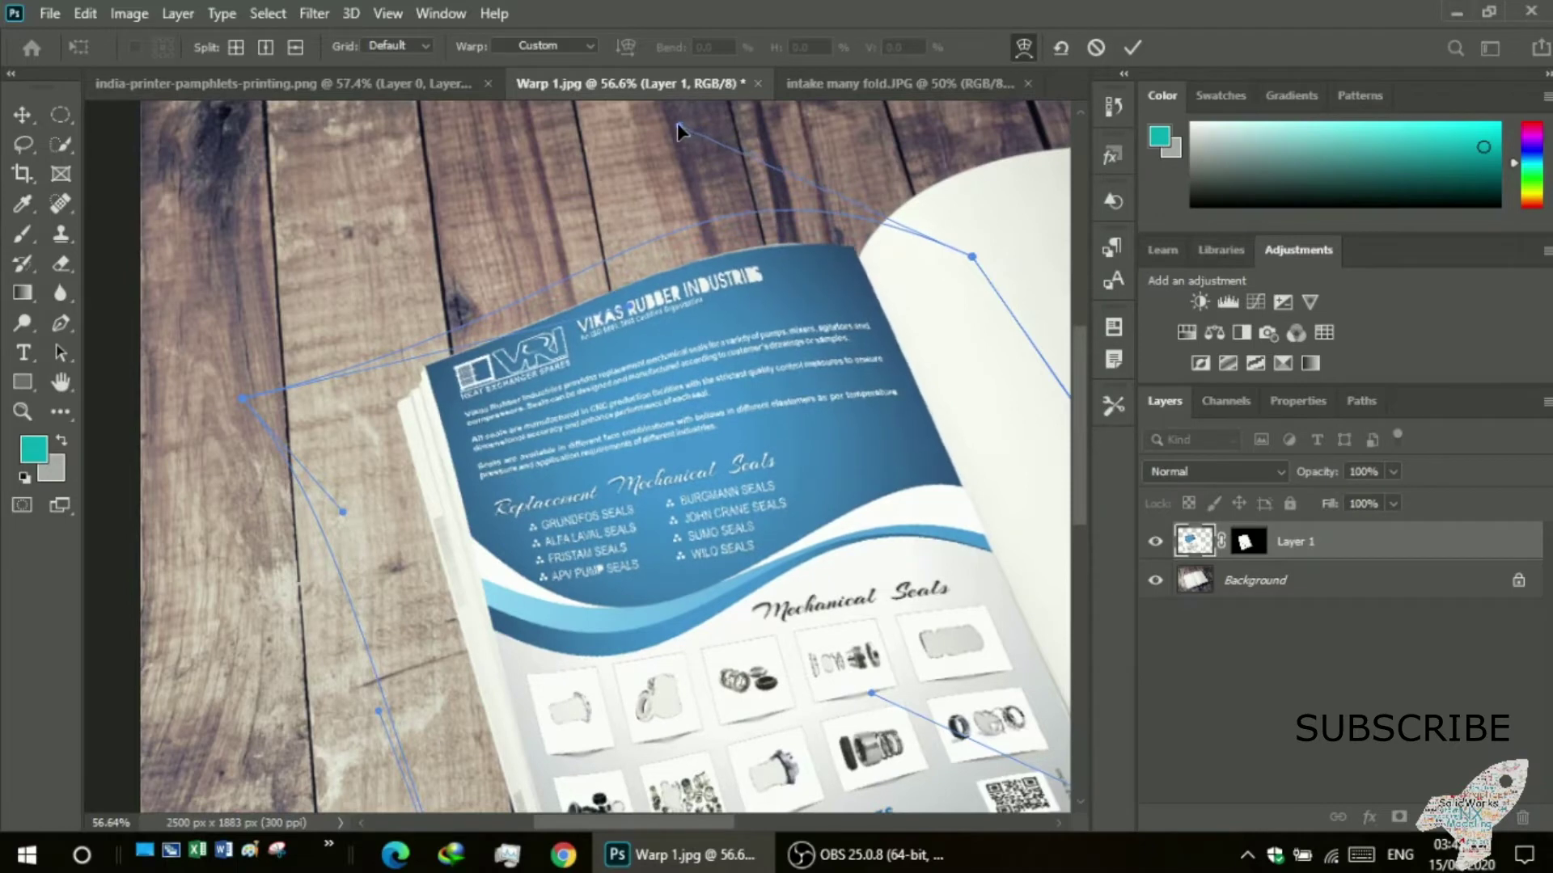
pyautogui.moveTo(972, 255); pyautogui.dragTo(962, 323)
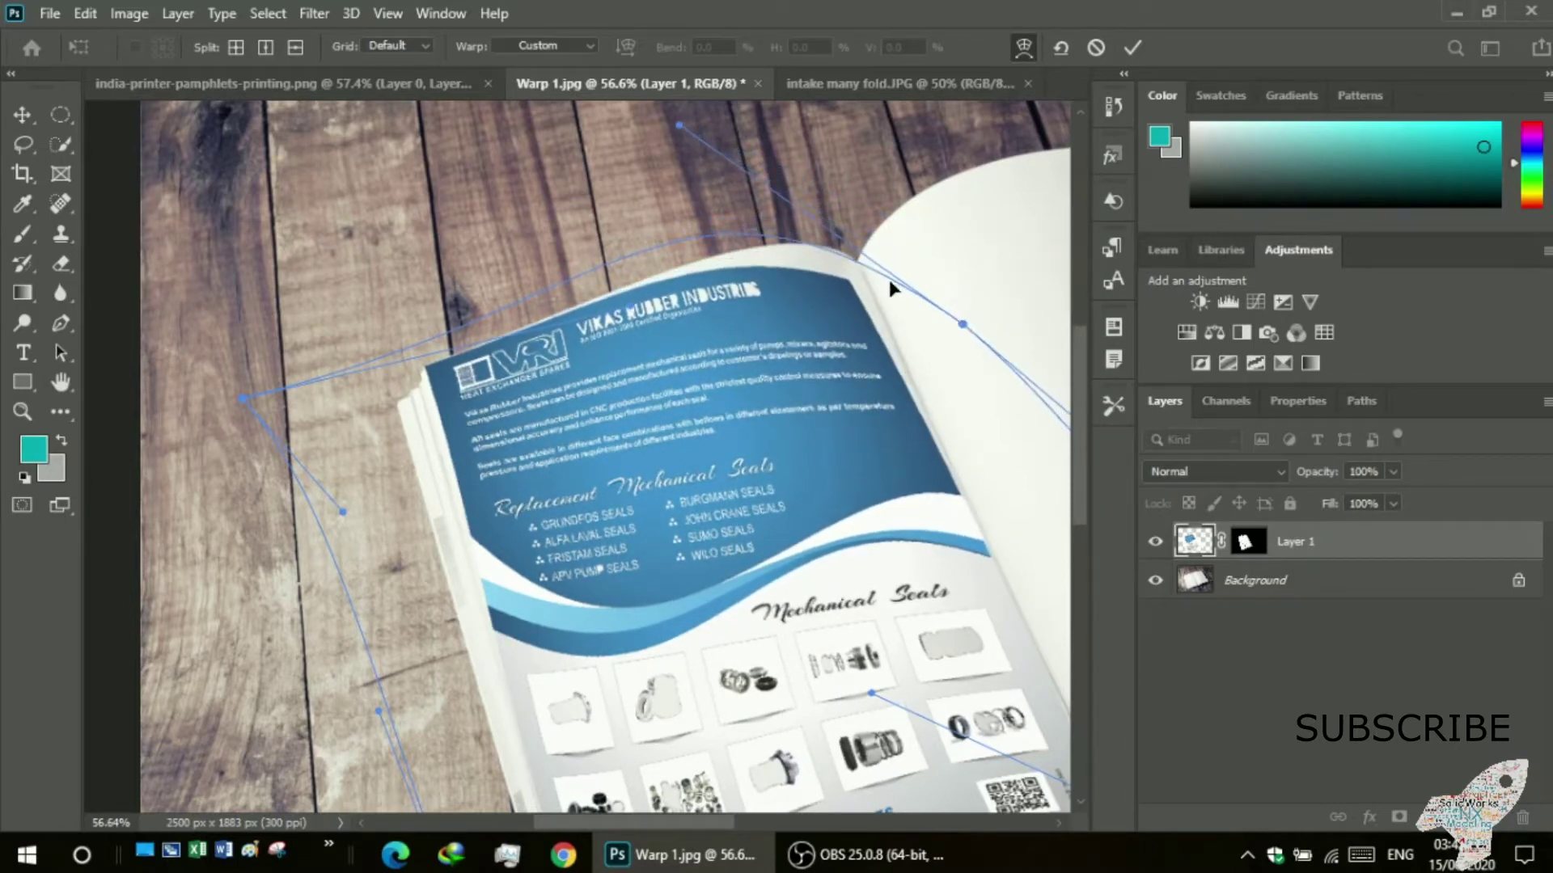
pyautogui.moveTo(684, 126); pyautogui.dragTo(694, 136)
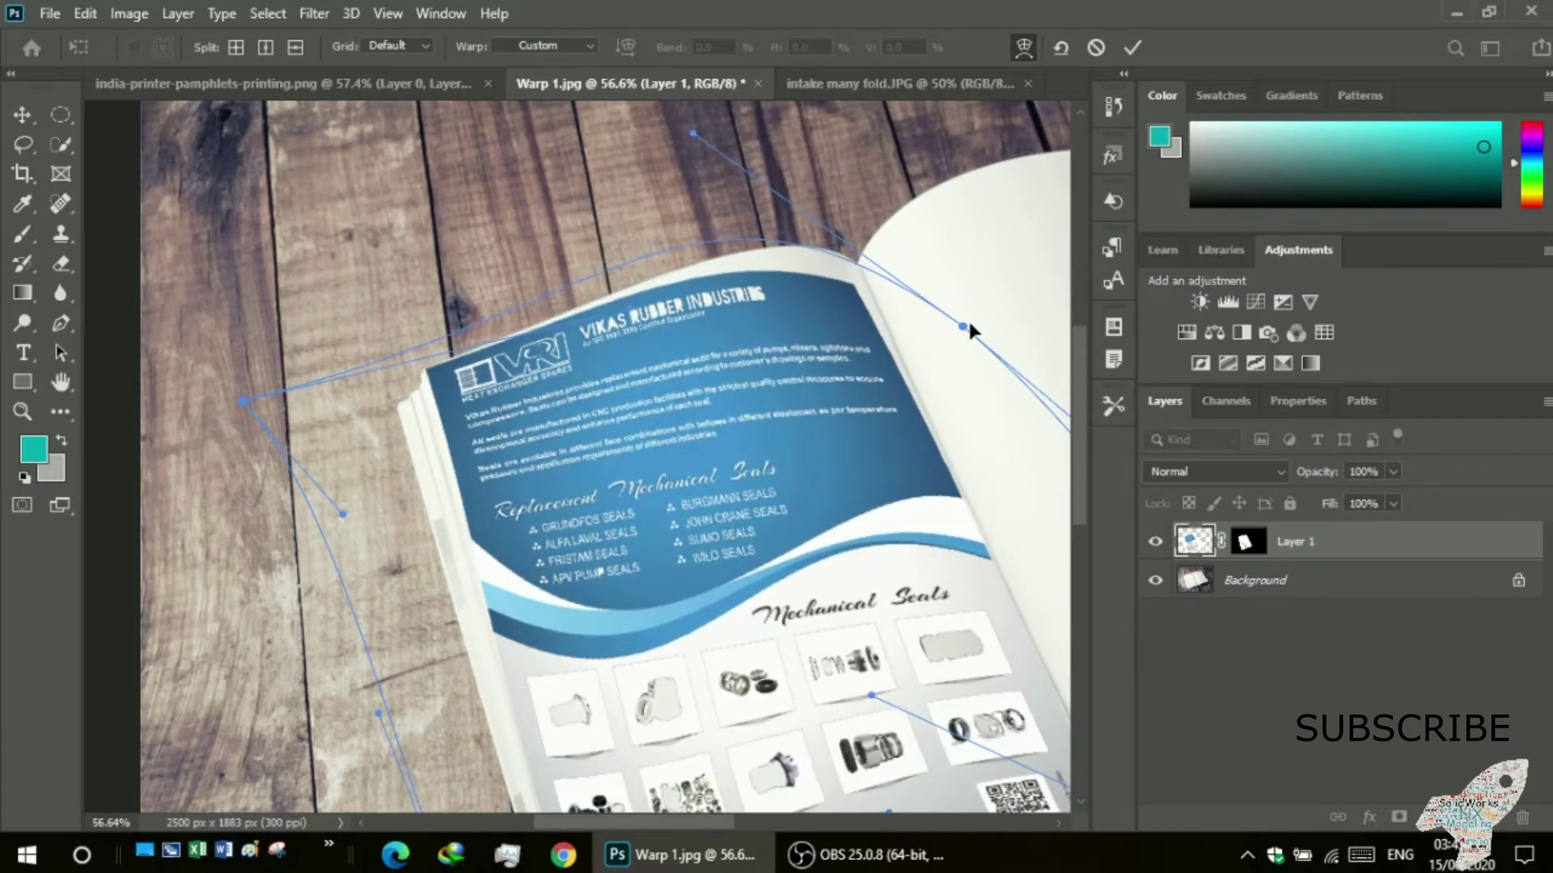
pyautogui.moveTo(968, 324); pyautogui.dragTo(972, 289)
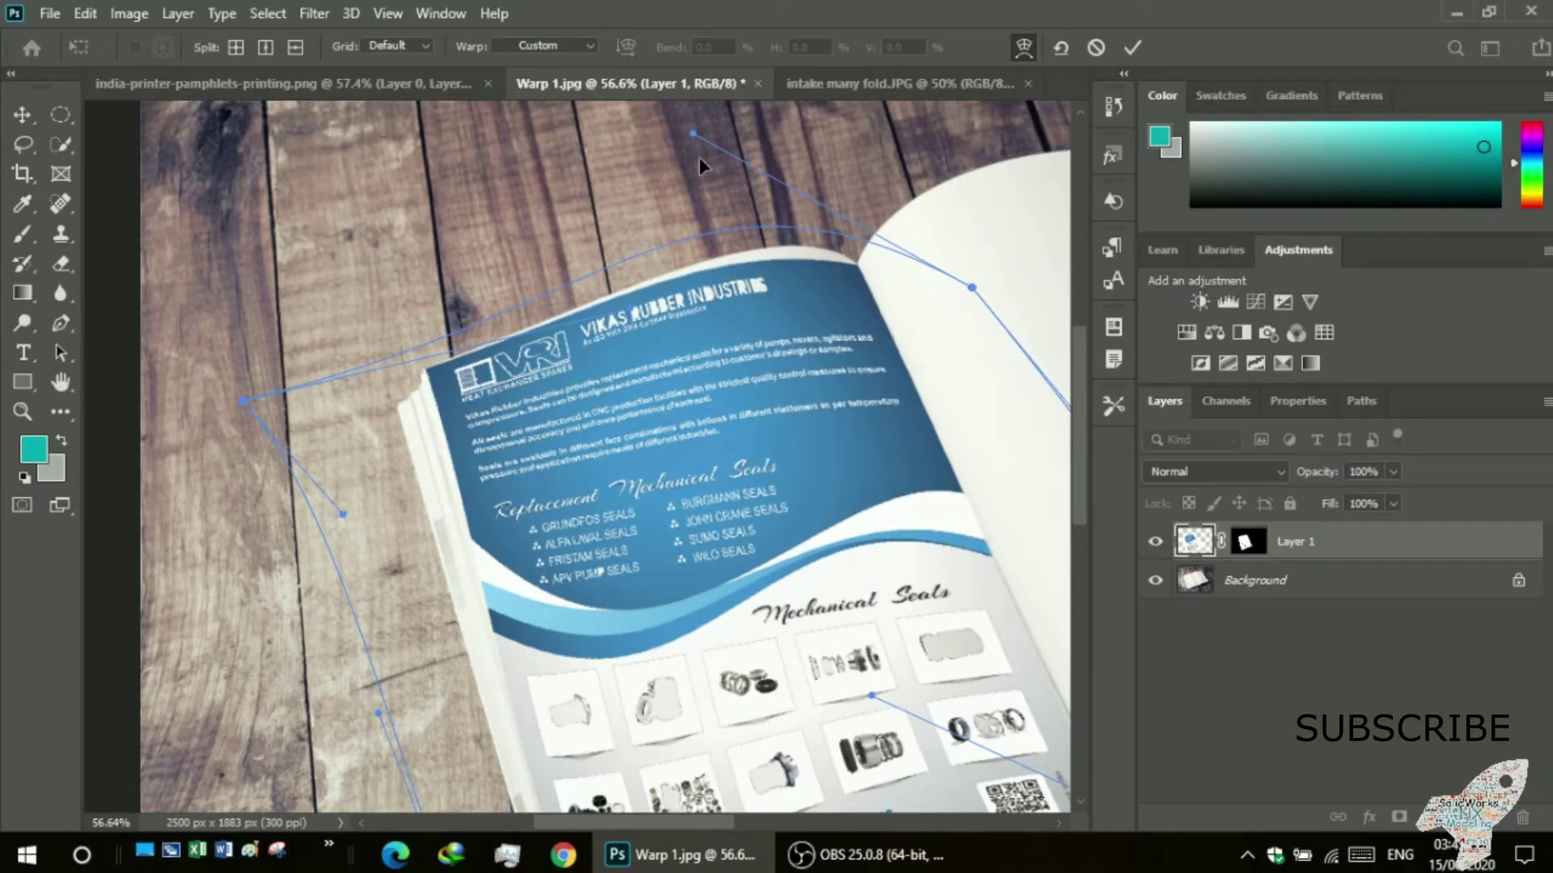
pyautogui.scroll(2, 685, 139)
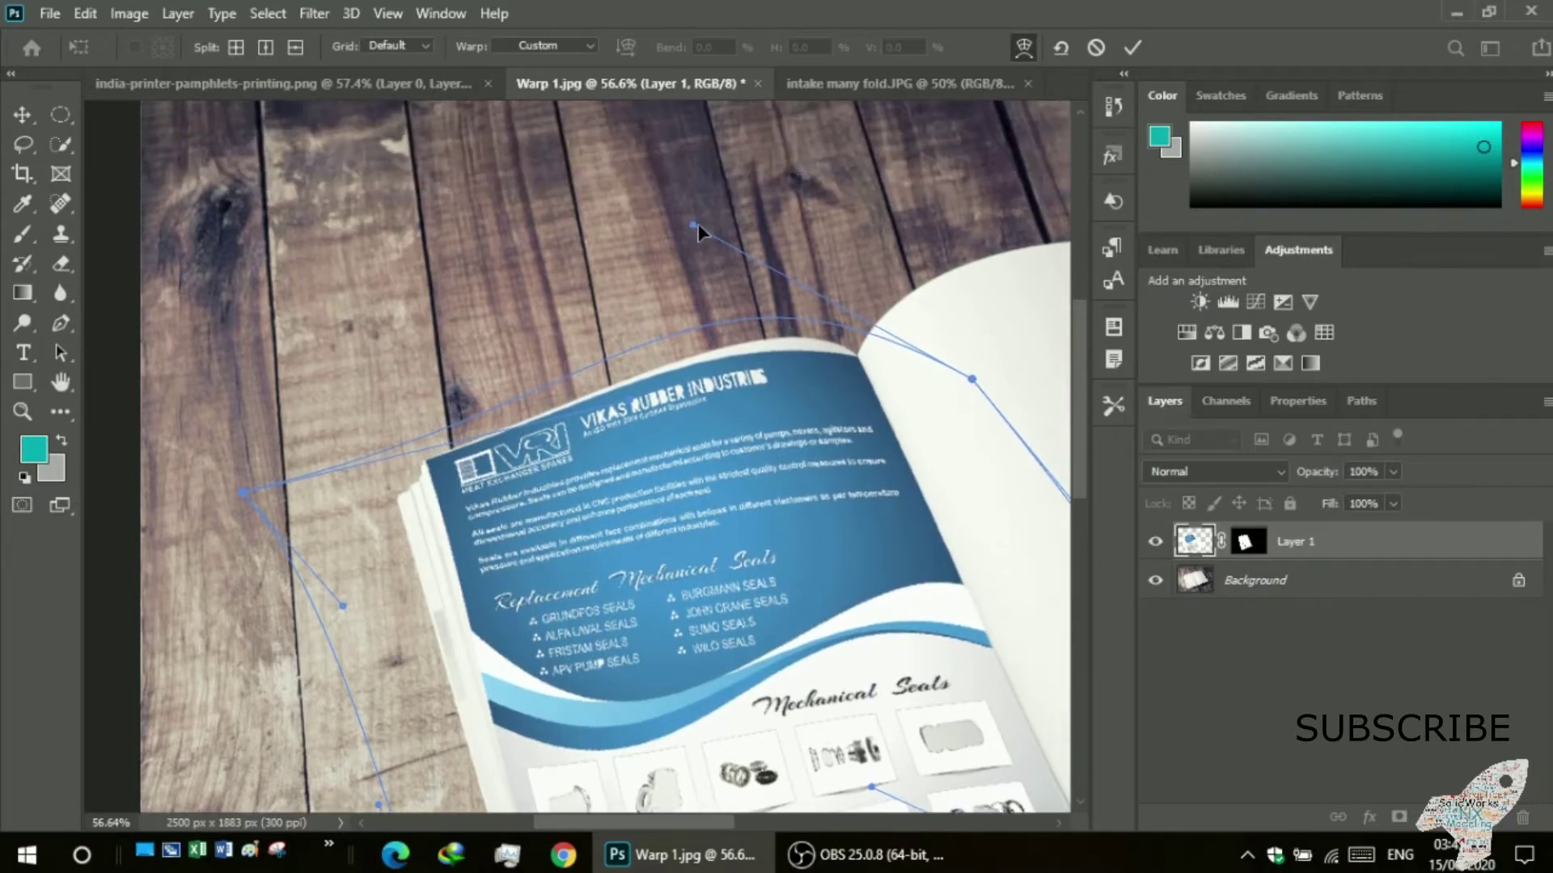
# - Lift the top-edge curve higher and stretch the right-edge curve down along the spine
pyautogui.moveTo(694, 224); pyautogui.dragTo(674, 190)
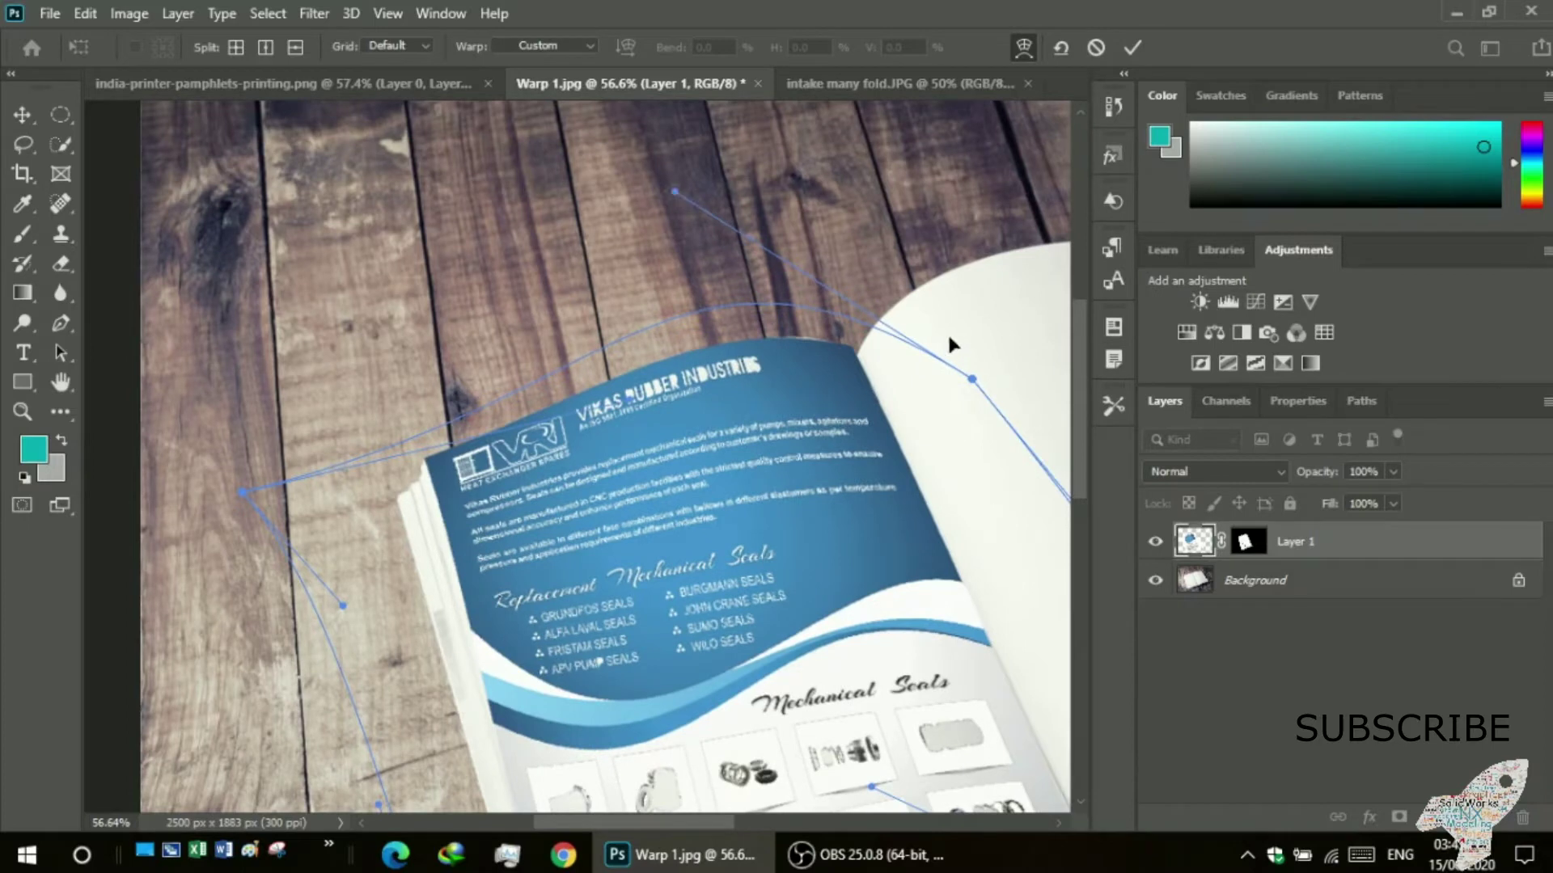
pyautogui.moveTo(972, 379); pyautogui.dragTo(985, 406)
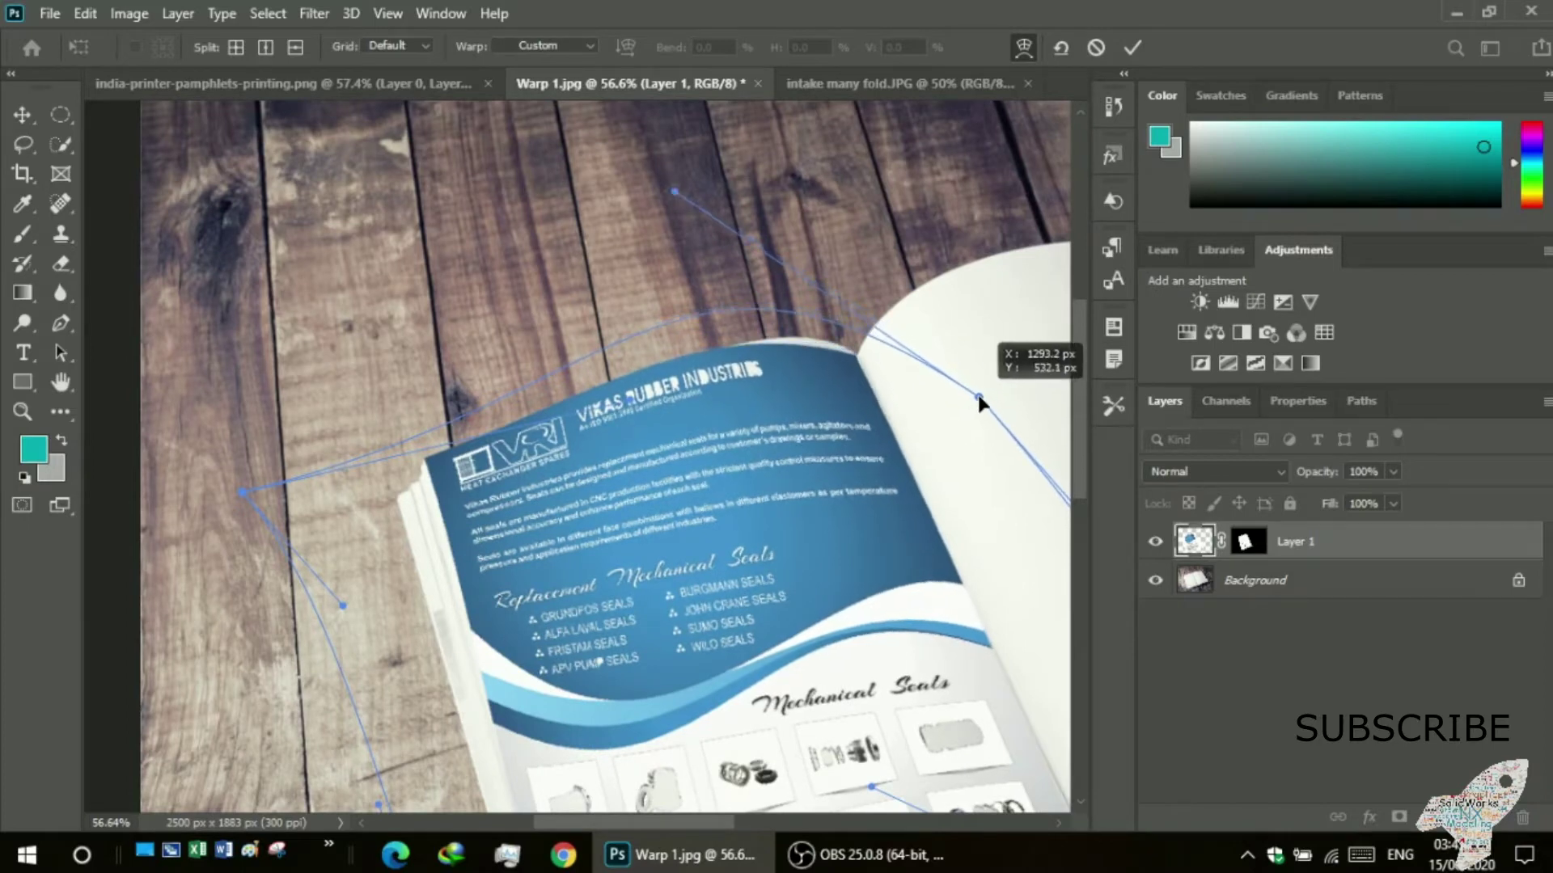
pyautogui.moveTo(983, 408); pyautogui.dragTo(993, 402)
pyautogui.moveTo(673, 191)
pyautogui.mouseDown()
pyautogui.moveTo(684, 169)
pyautogui.moveTo(651, 108)
pyautogui.mouseUp()
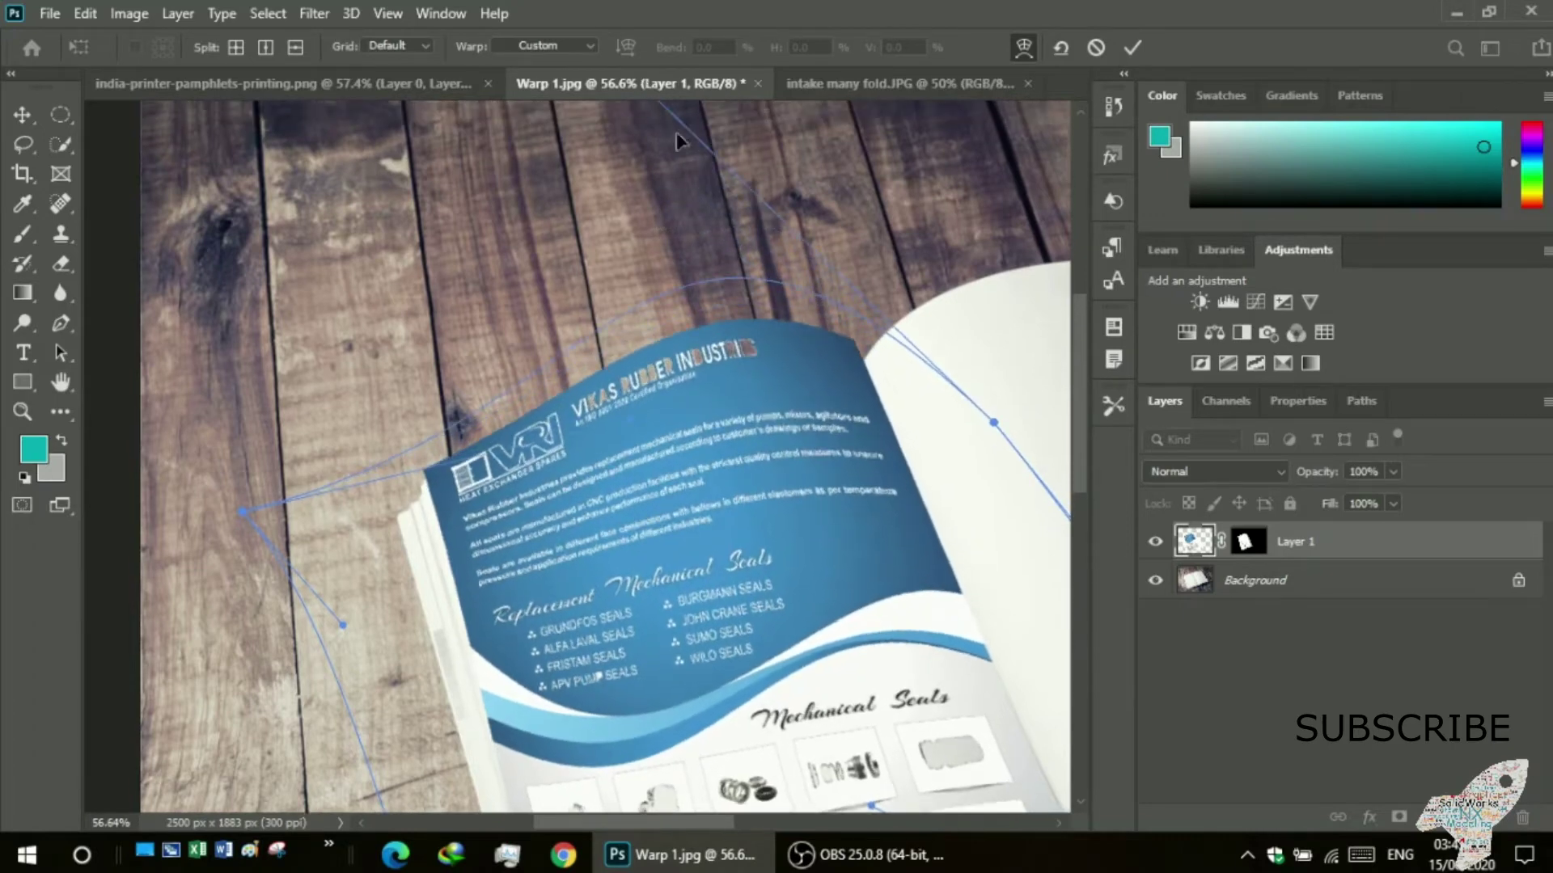
pyautogui.moveTo(995, 421)
pyautogui.mouseDown()
pyautogui.moveTo(1005, 510)
pyautogui.moveTo(995, 501)
pyautogui.mouseUp()
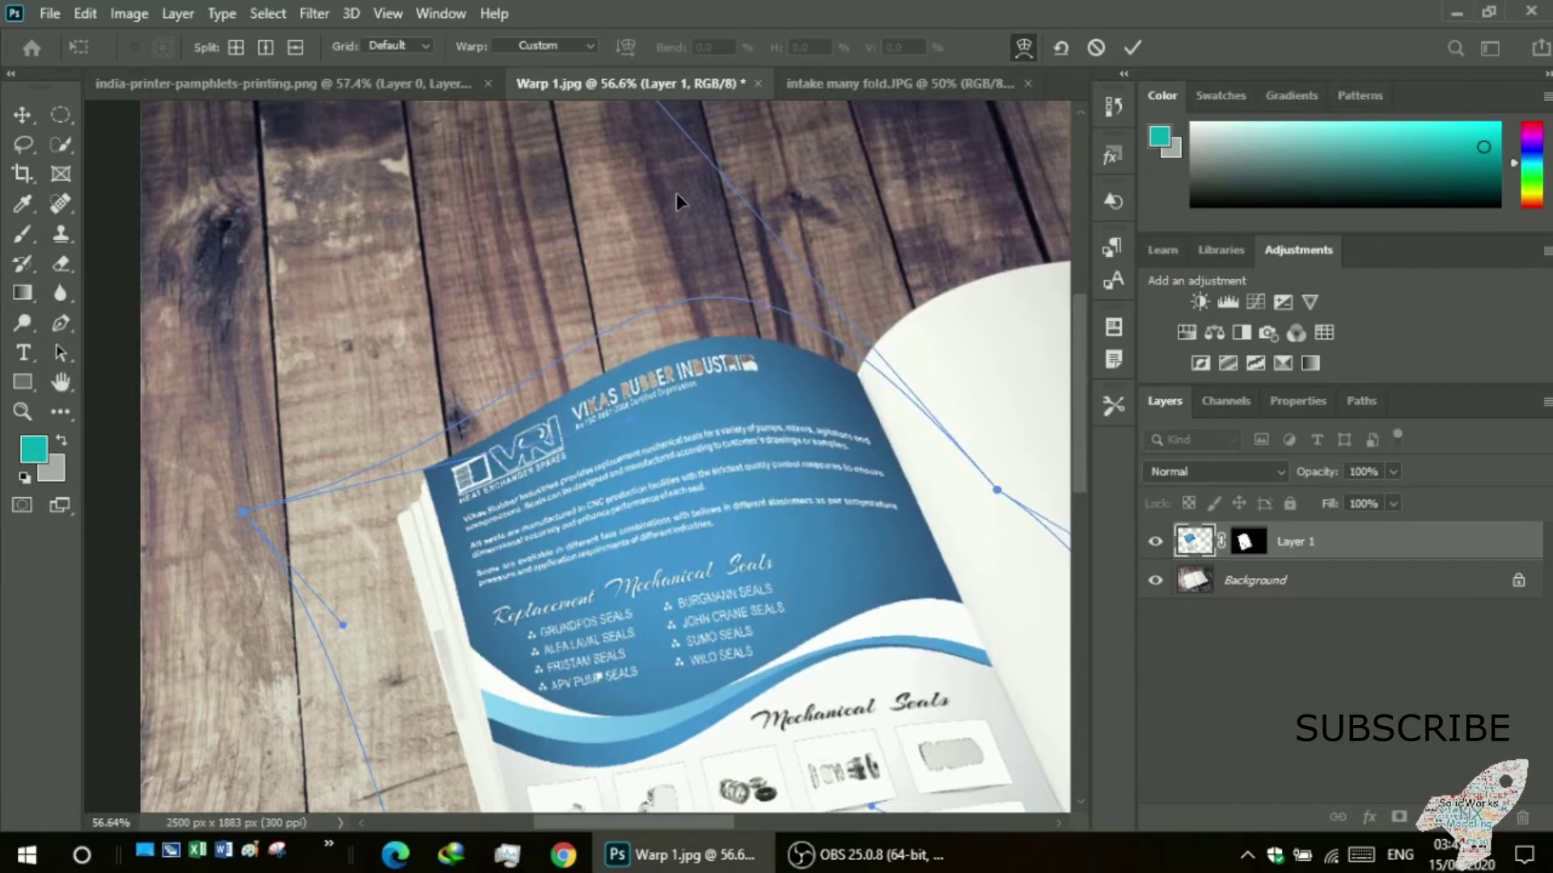
pyautogui.scroll(2, 676, 192)
pyautogui.moveTo(651, 185); pyautogui.dragTo(669, 220)
pyautogui.moveTo(995, 567); pyautogui.dragTo(994, 540)
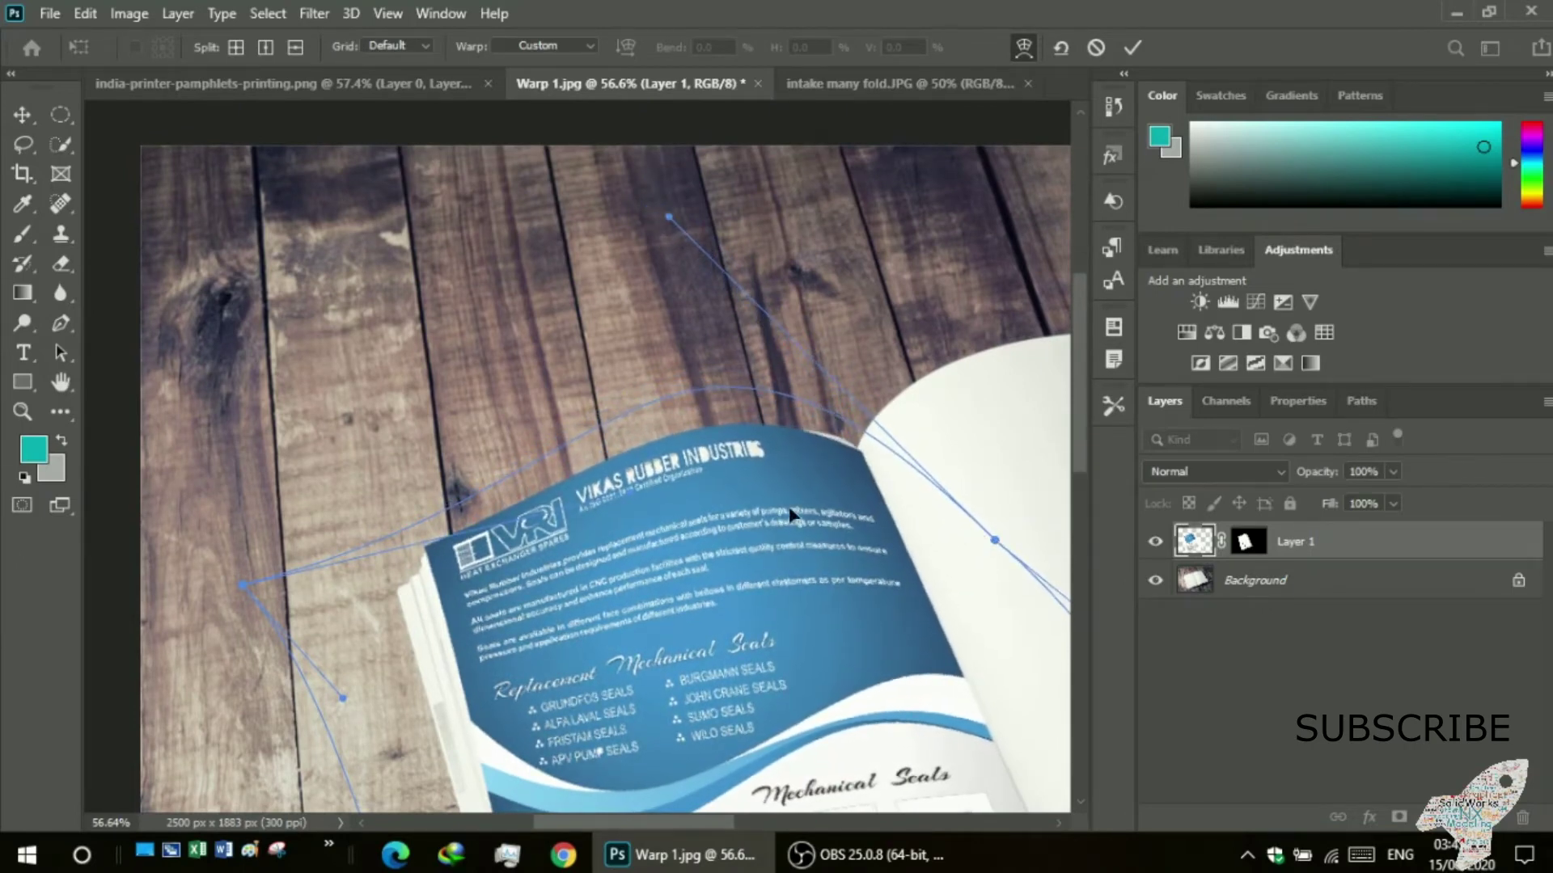
# - Raise the pamphlet's top-left corner and reshape the area around the VRI logo
pyautogui.scroll(-2, 503, 465)
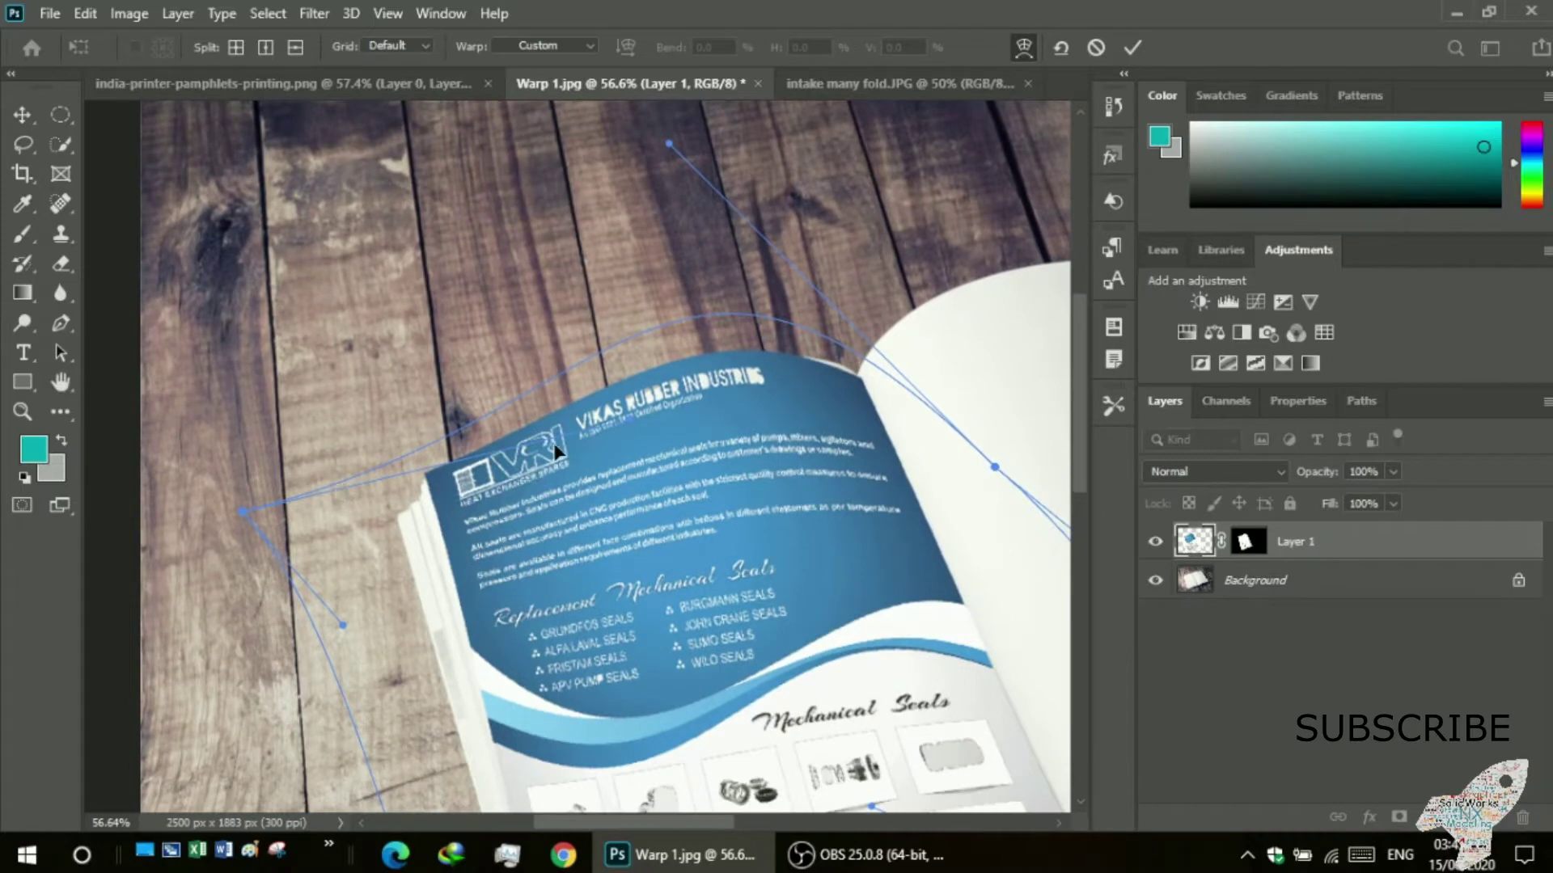
pyautogui.moveTo(512, 441); pyautogui.dragTo(511, 471)
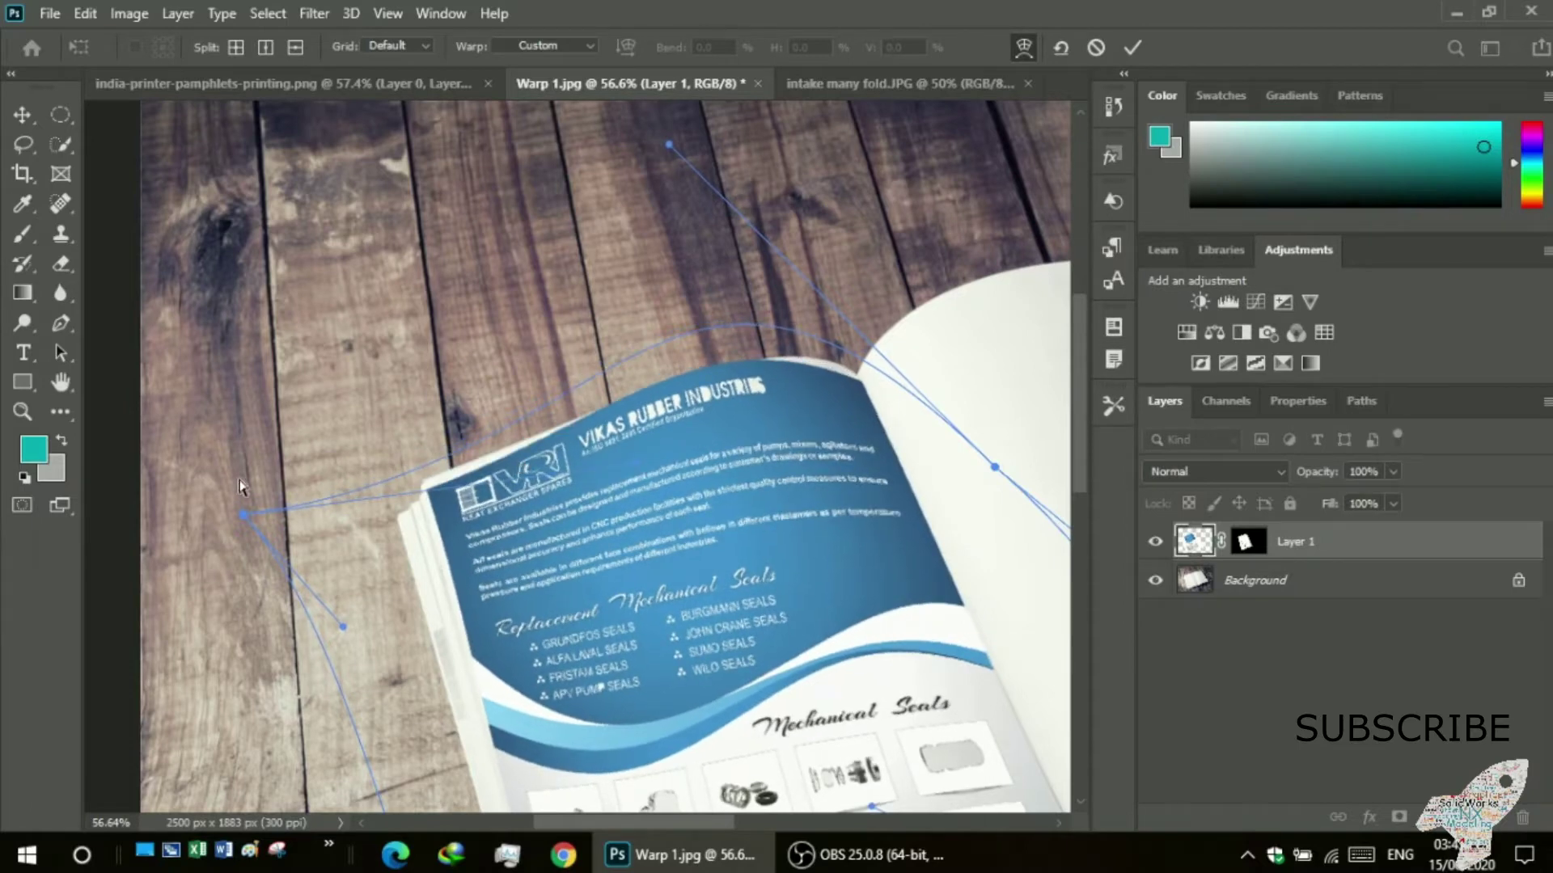
pyautogui.moveTo(243, 514); pyautogui.dragTo(220, 484)
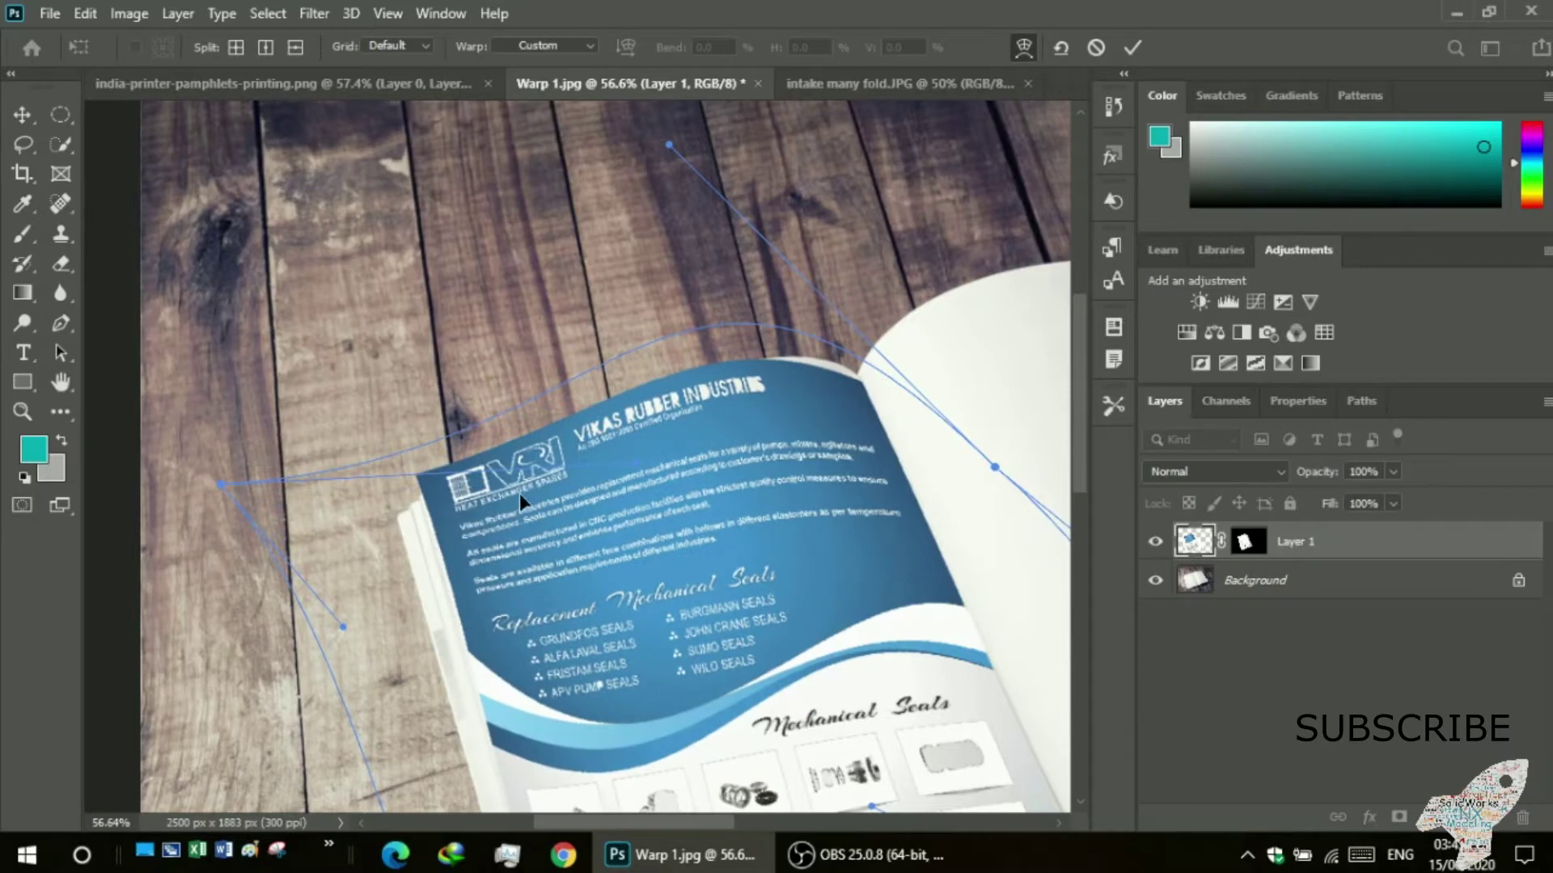
pyautogui.moveTo(518, 483); pyautogui.dragTo(534, 485)
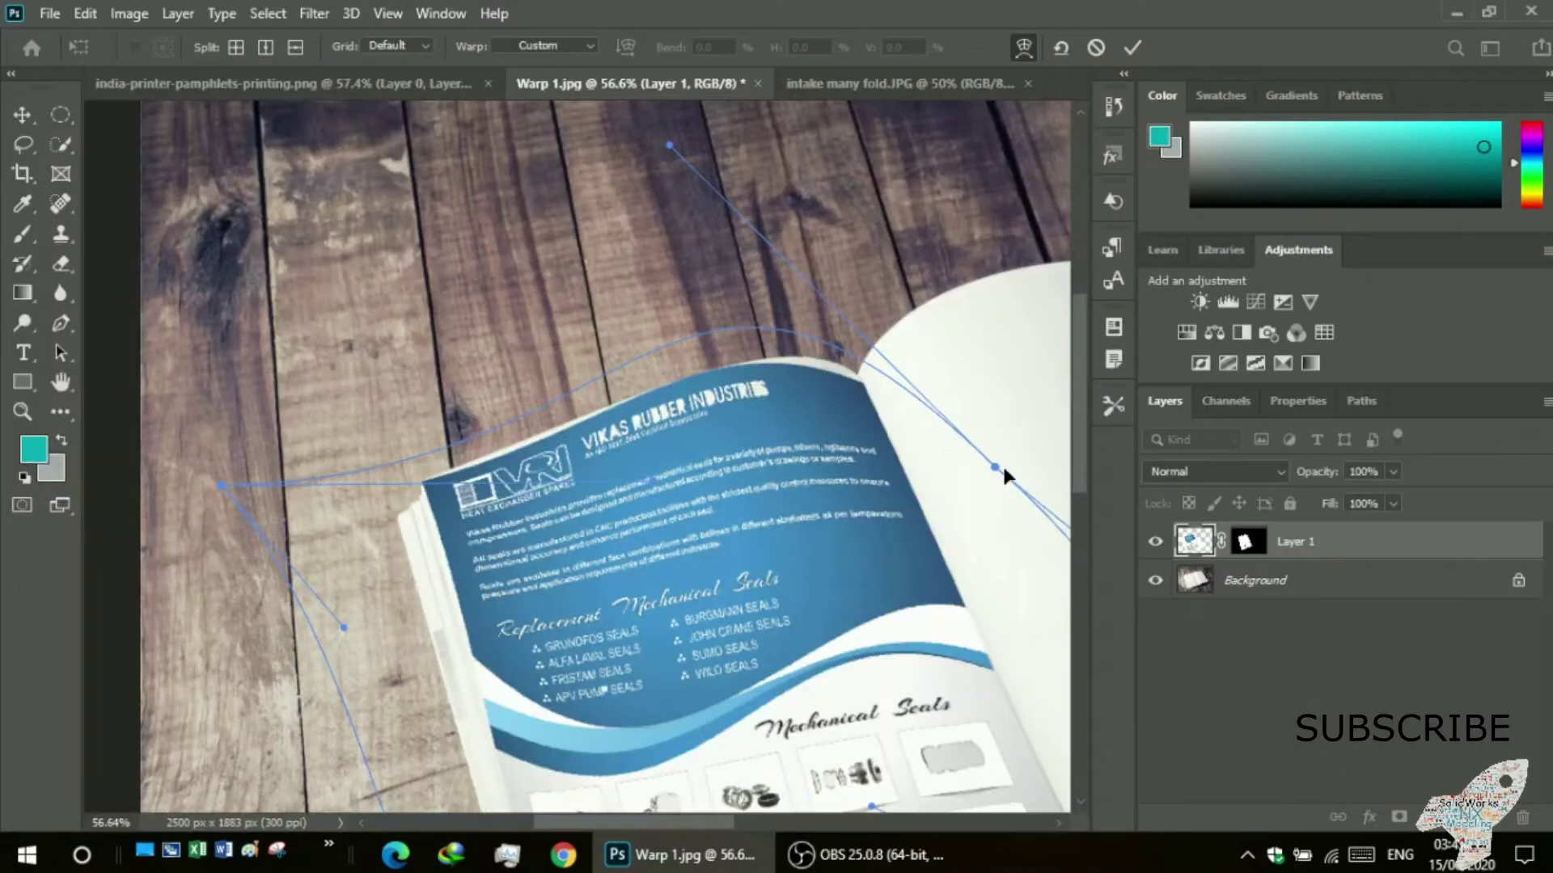
# - Tune the right-edge curve toward the spine and the top-edge curve near the logo
pyautogui.moveTo(995, 467); pyautogui.dragTo(971, 440)
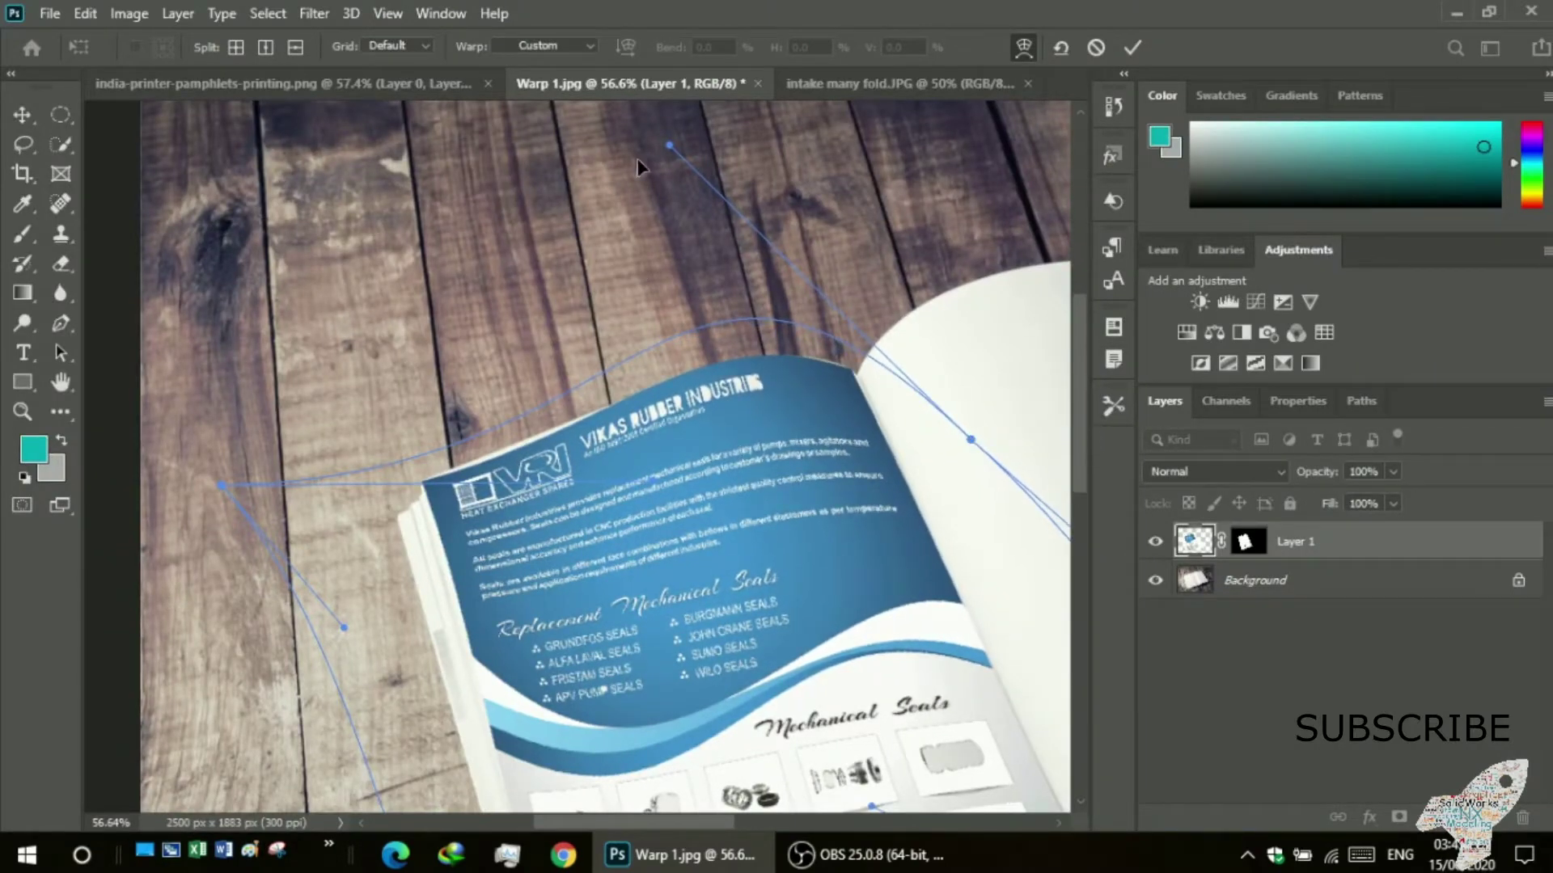
pyautogui.moveTo(670, 147); pyautogui.dragTo(689, 200)
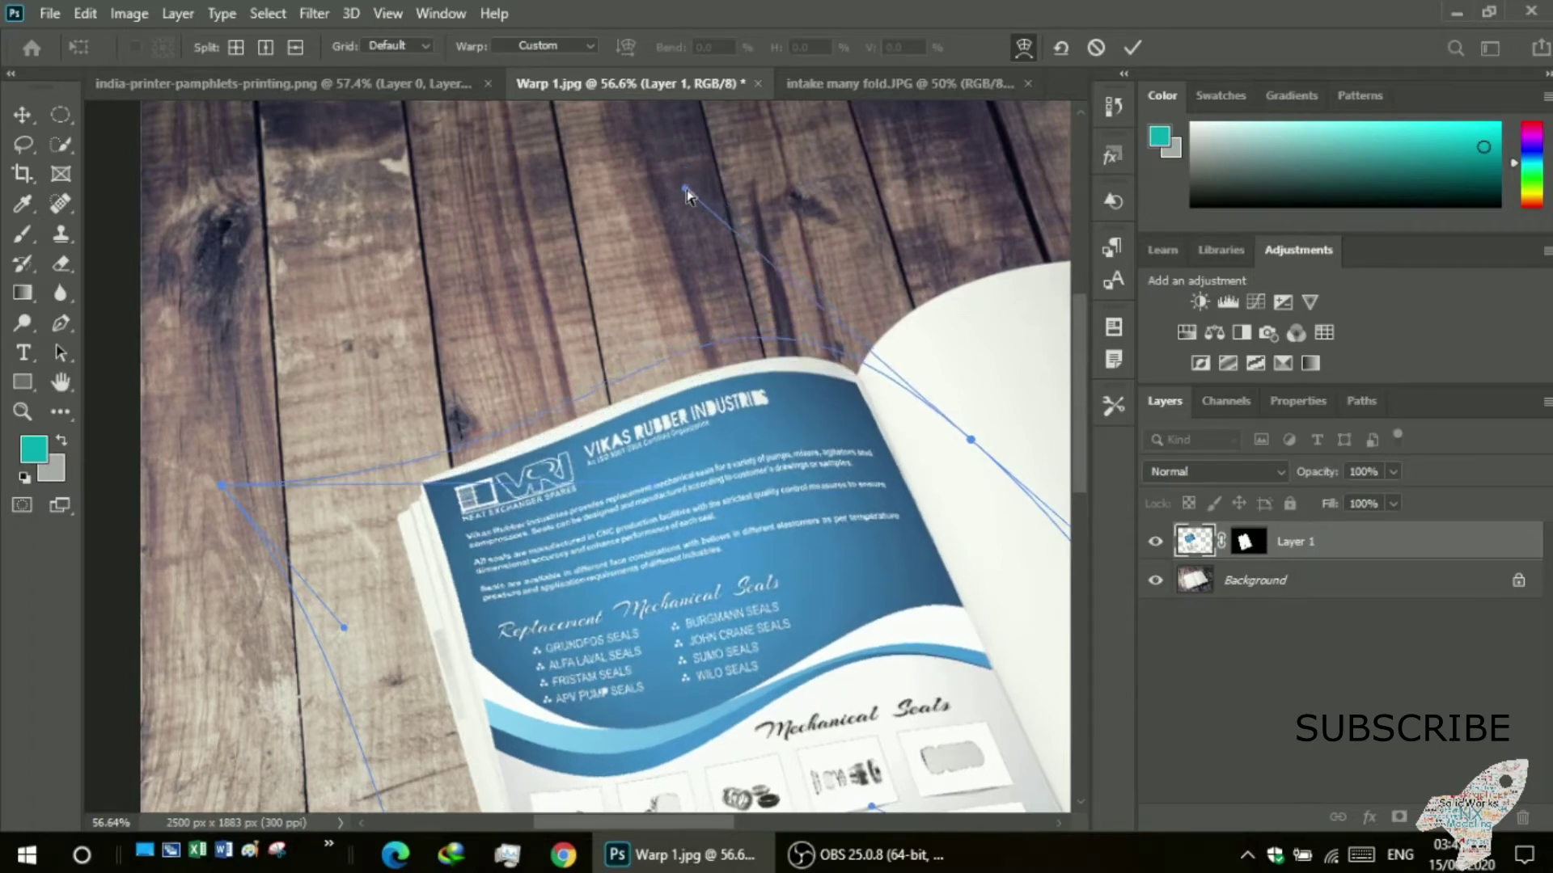
pyautogui.moveTo(976, 449); pyautogui.dragTo(972, 422)
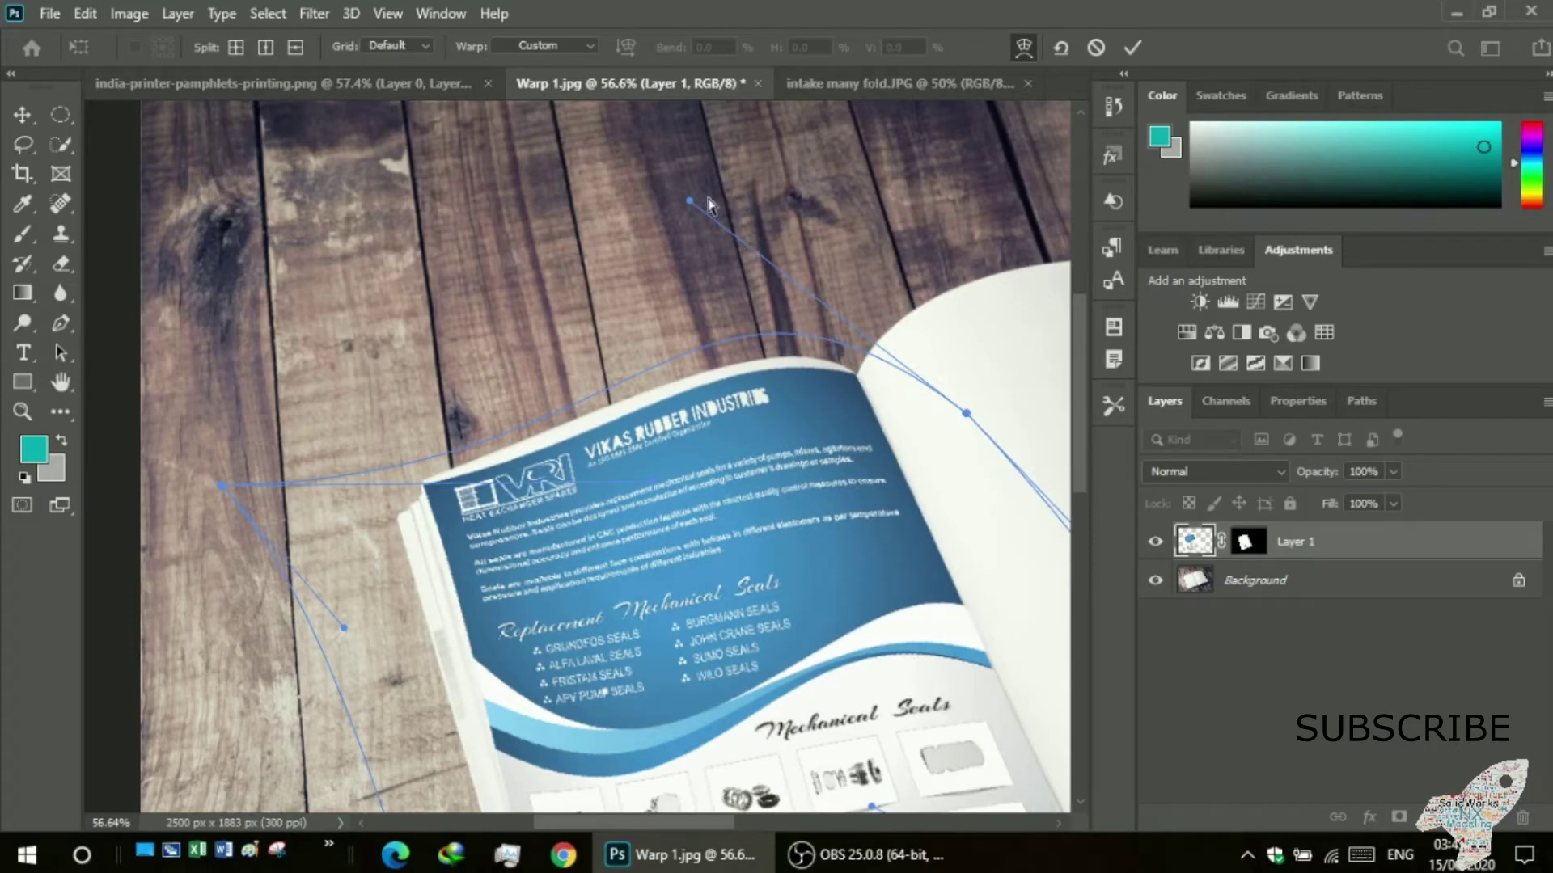
pyautogui.moveTo(689, 201); pyautogui.dragTo(676, 173)
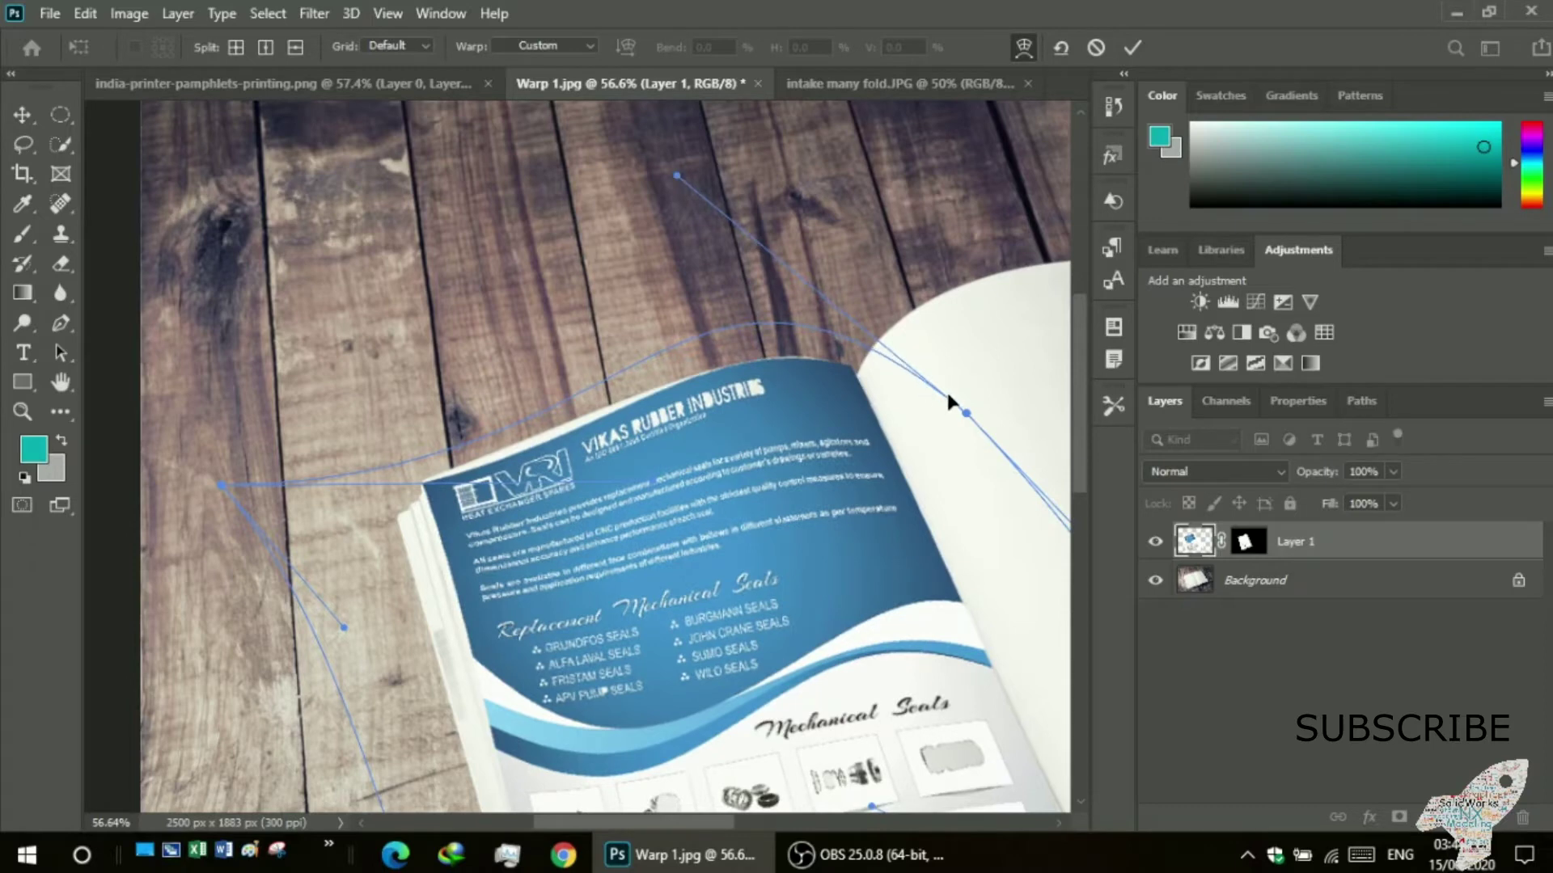
pyautogui.moveTo(971, 416); pyautogui.dragTo(970, 430)
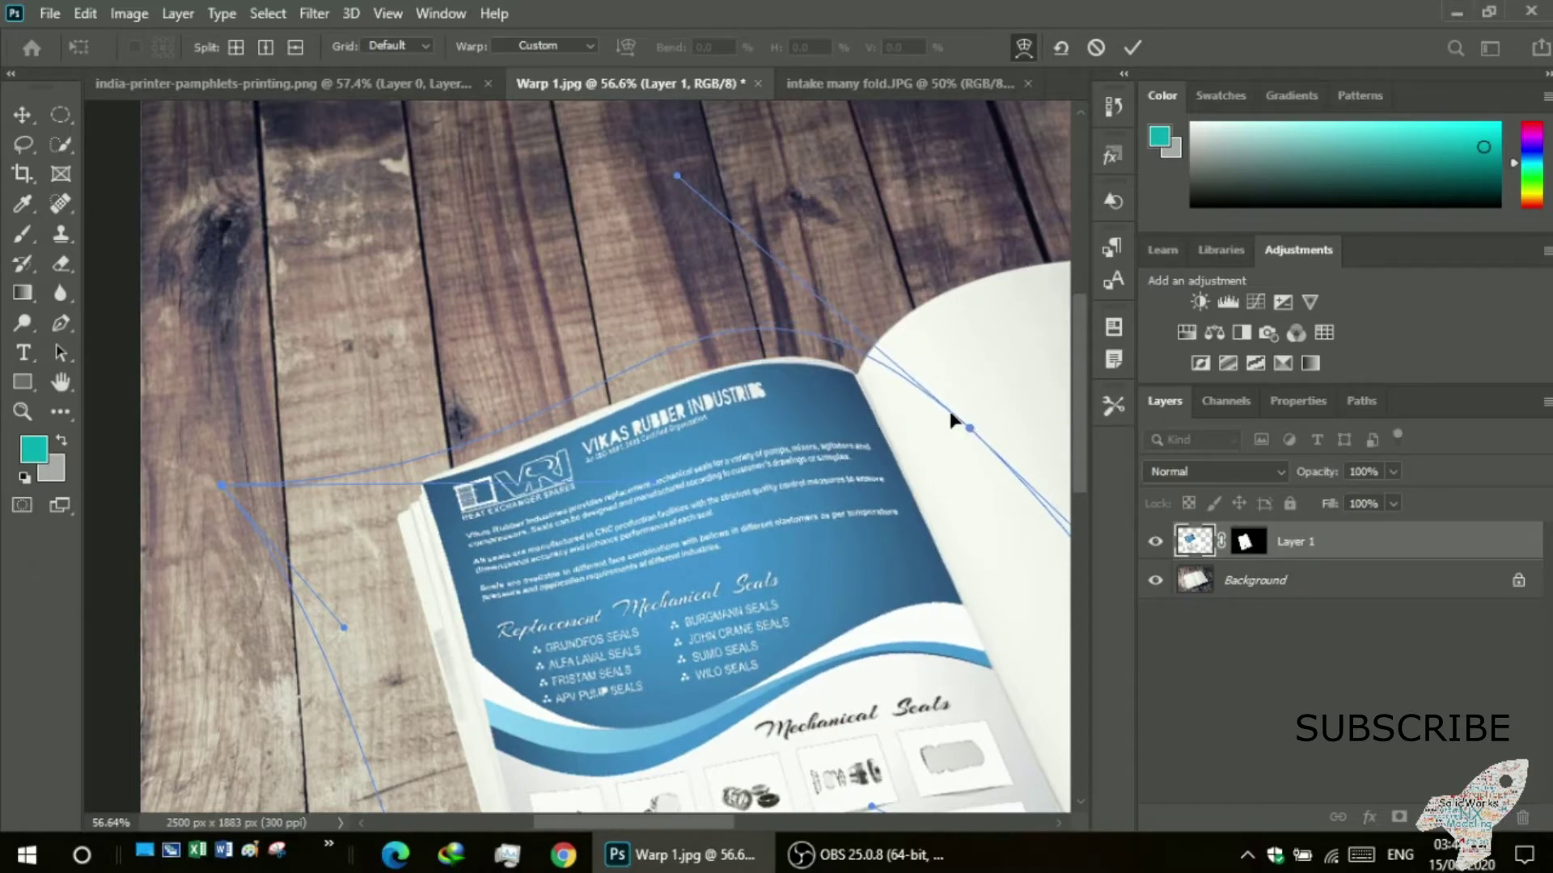
pyautogui.moveTo(676, 173); pyautogui.dragTo(704, 172)
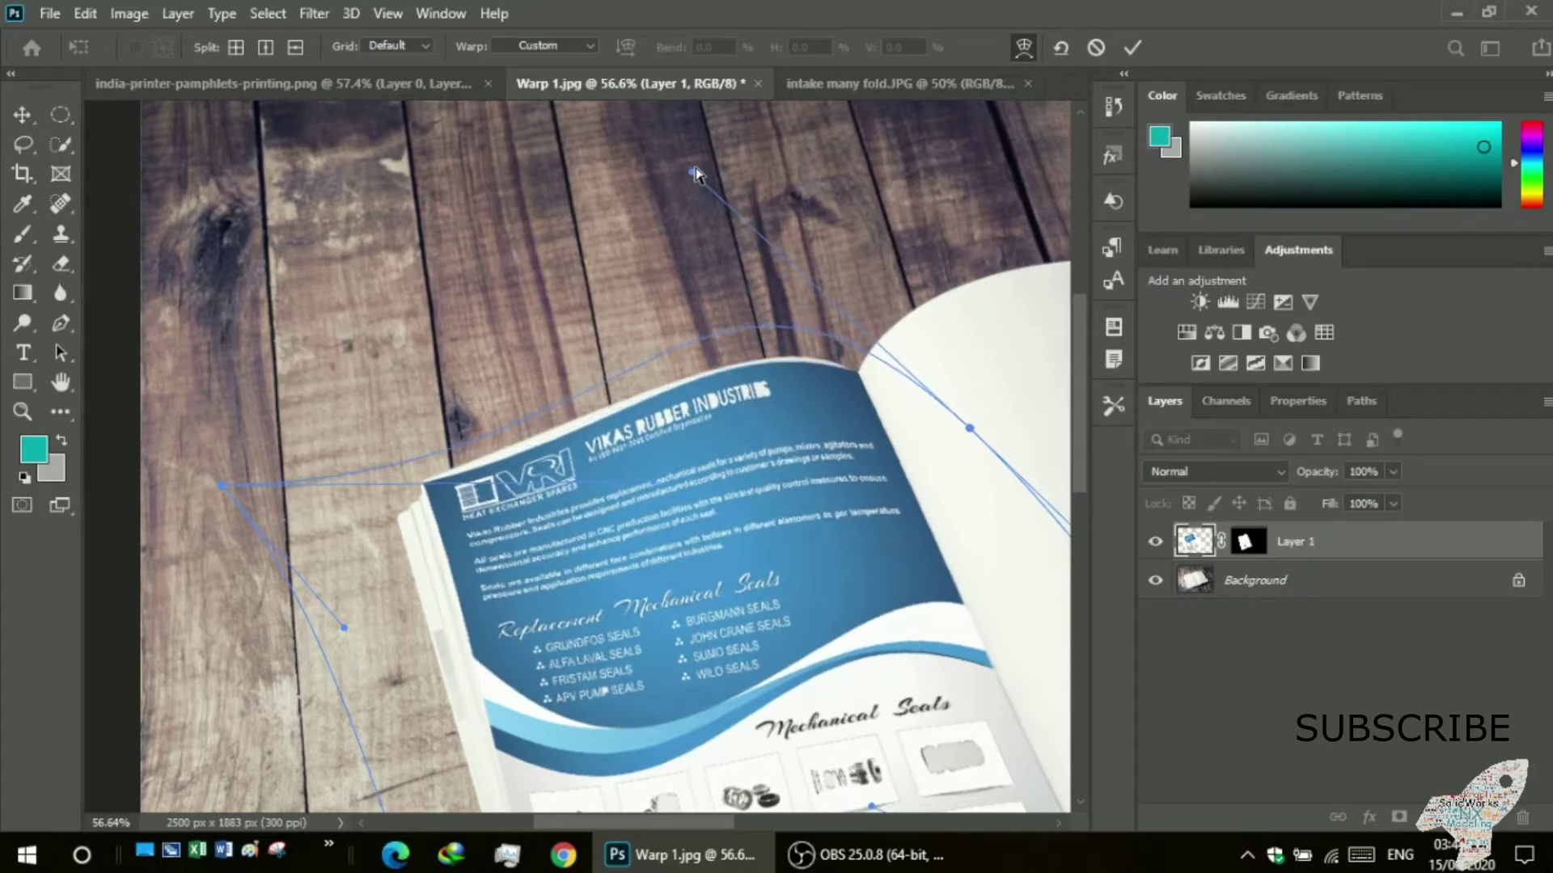
pyautogui.moveTo(702, 167); pyautogui.dragTo(699, 162)
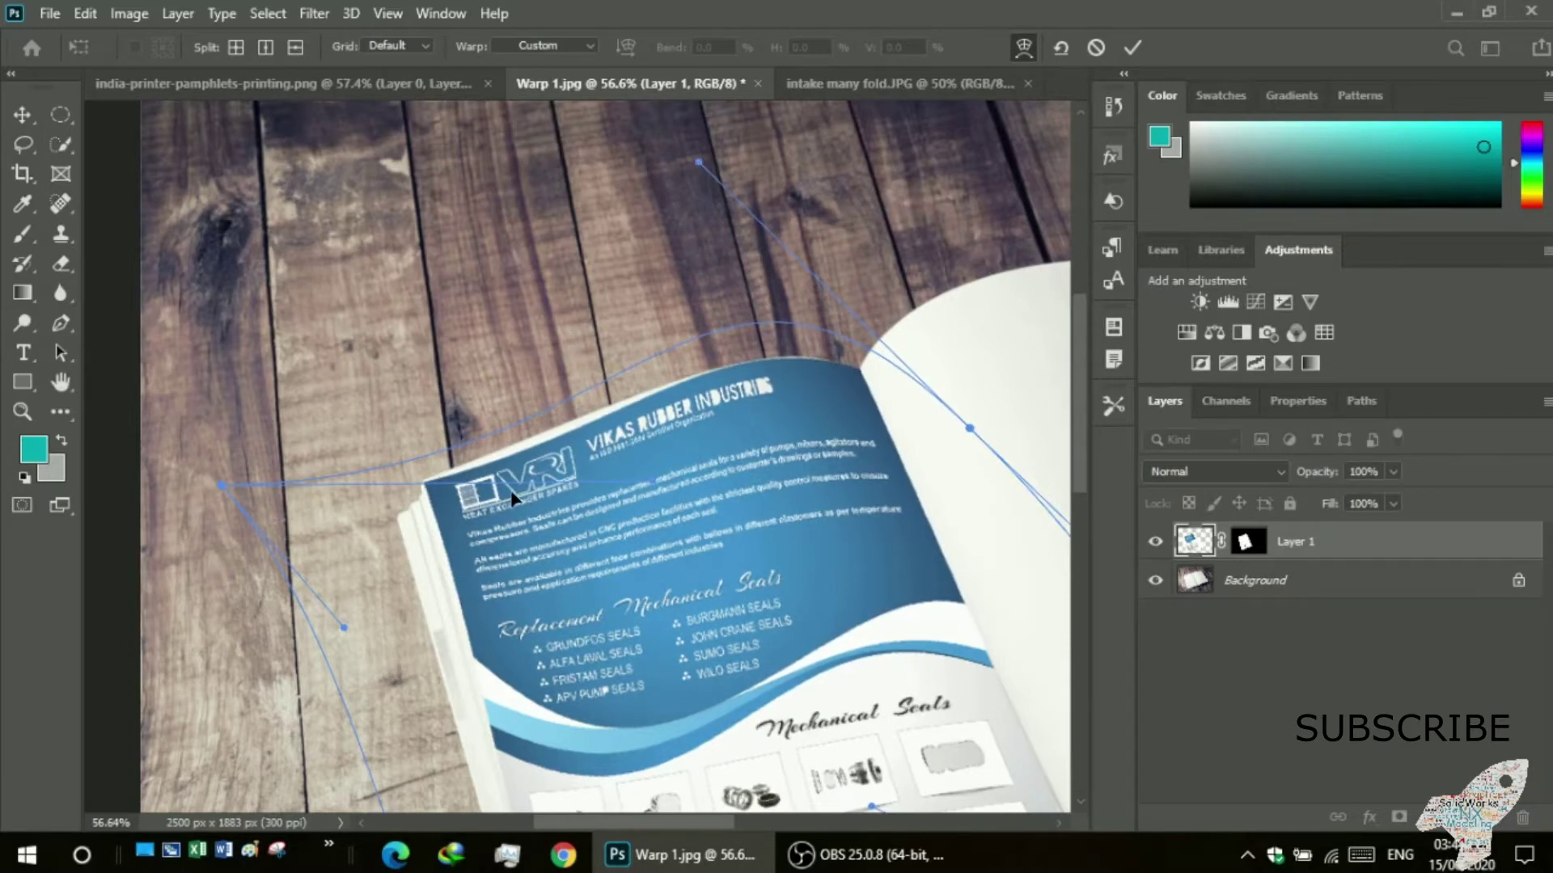
pyautogui.moveTo(536, 485); pyautogui.dragTo(537, 479)
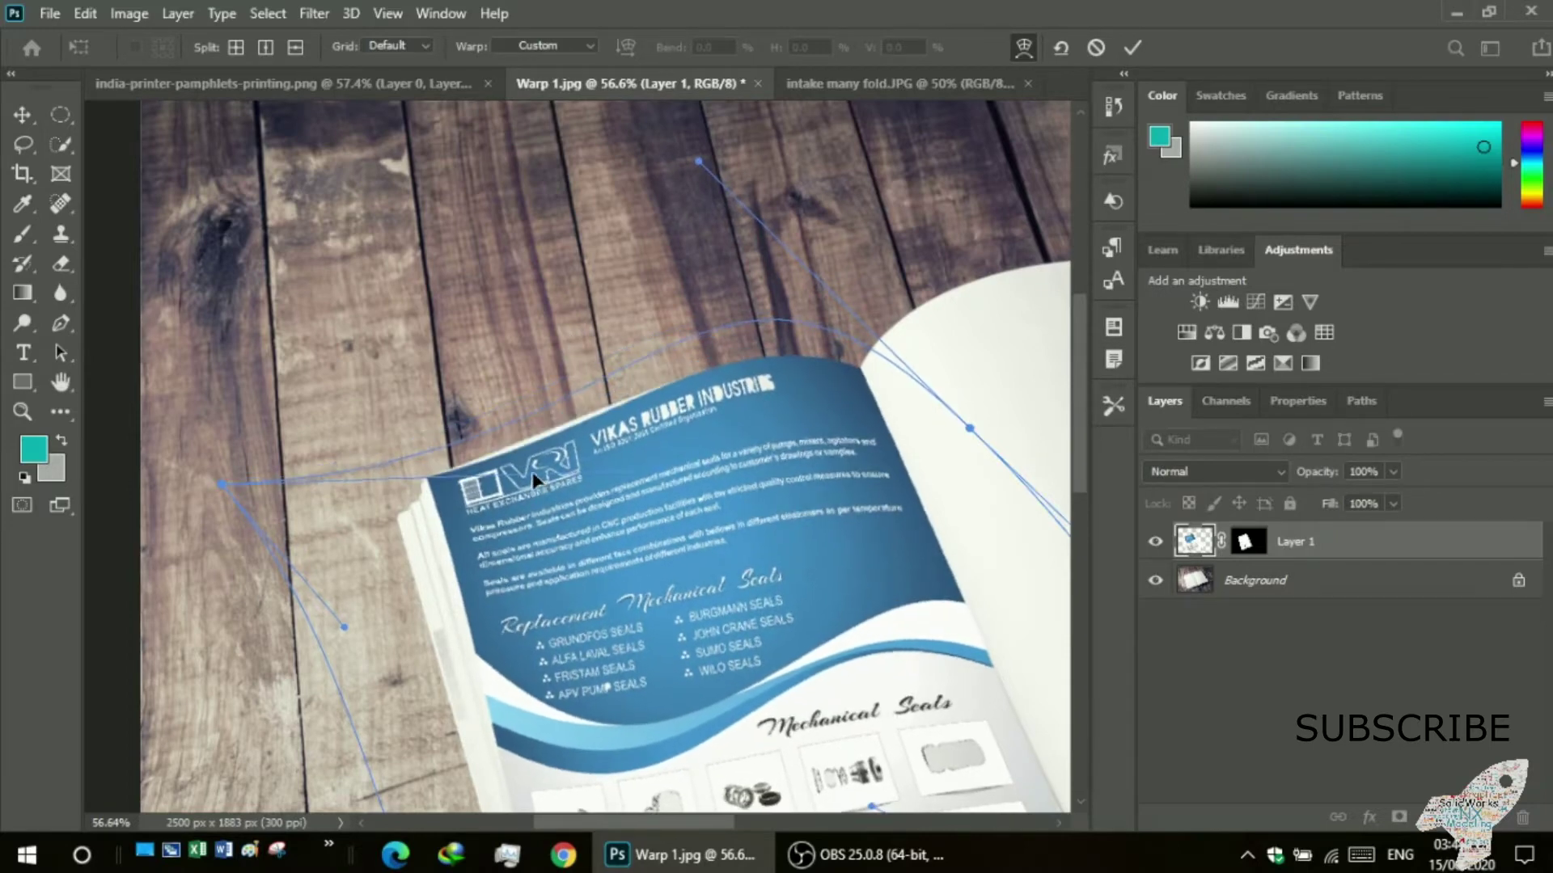
pyautogui.moveTo(536, 474); pyautogui.dragTo(539, 477)
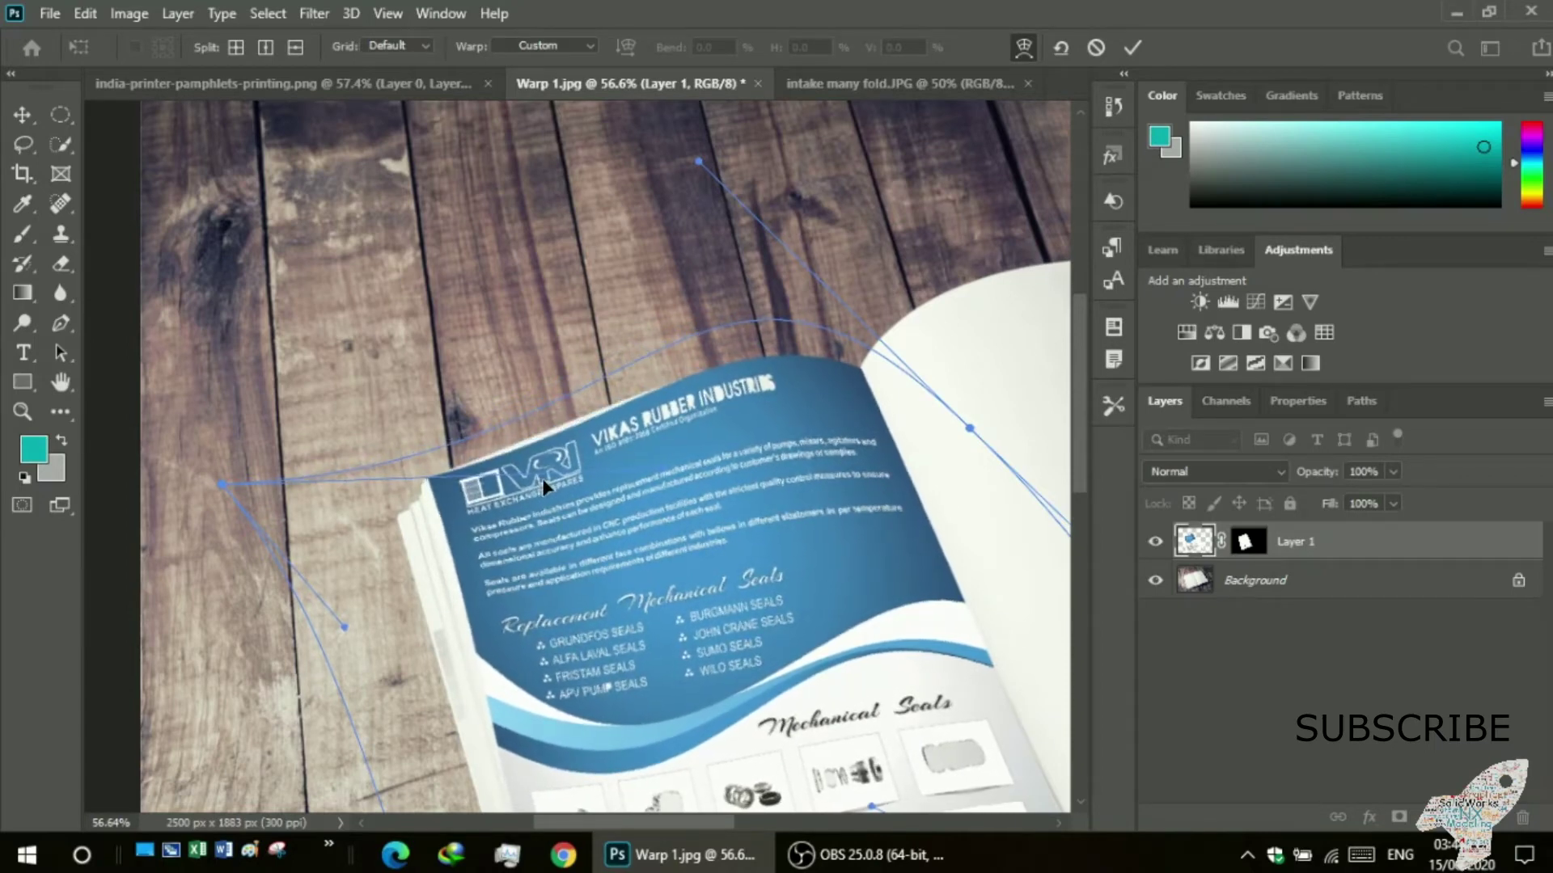
pyautogui.scroll(-1, 542, 478)
# - Move the pamphlet's left corner onto the book page and refine the top curve
pyautogui.scroll(-1, 404, 453)
pyautogui.moveTo(229, 430); pyautogui.dragTo(279, 451)
pyautogui.moveTo(546, 432); pyautogui.dragTo(503, 425)
# - Bend the lower-left and bottom edges to follow the page, then commit the warp
pyautogui.scroll(-3, 506, 432)
pyautogui.scroll(-1, 512, 453)
pyautogui.scroll(-3, 493, 485)
pyautogui.scroll(-3, 477, 526)
pyautogui.scroll(-2, 475, 547)
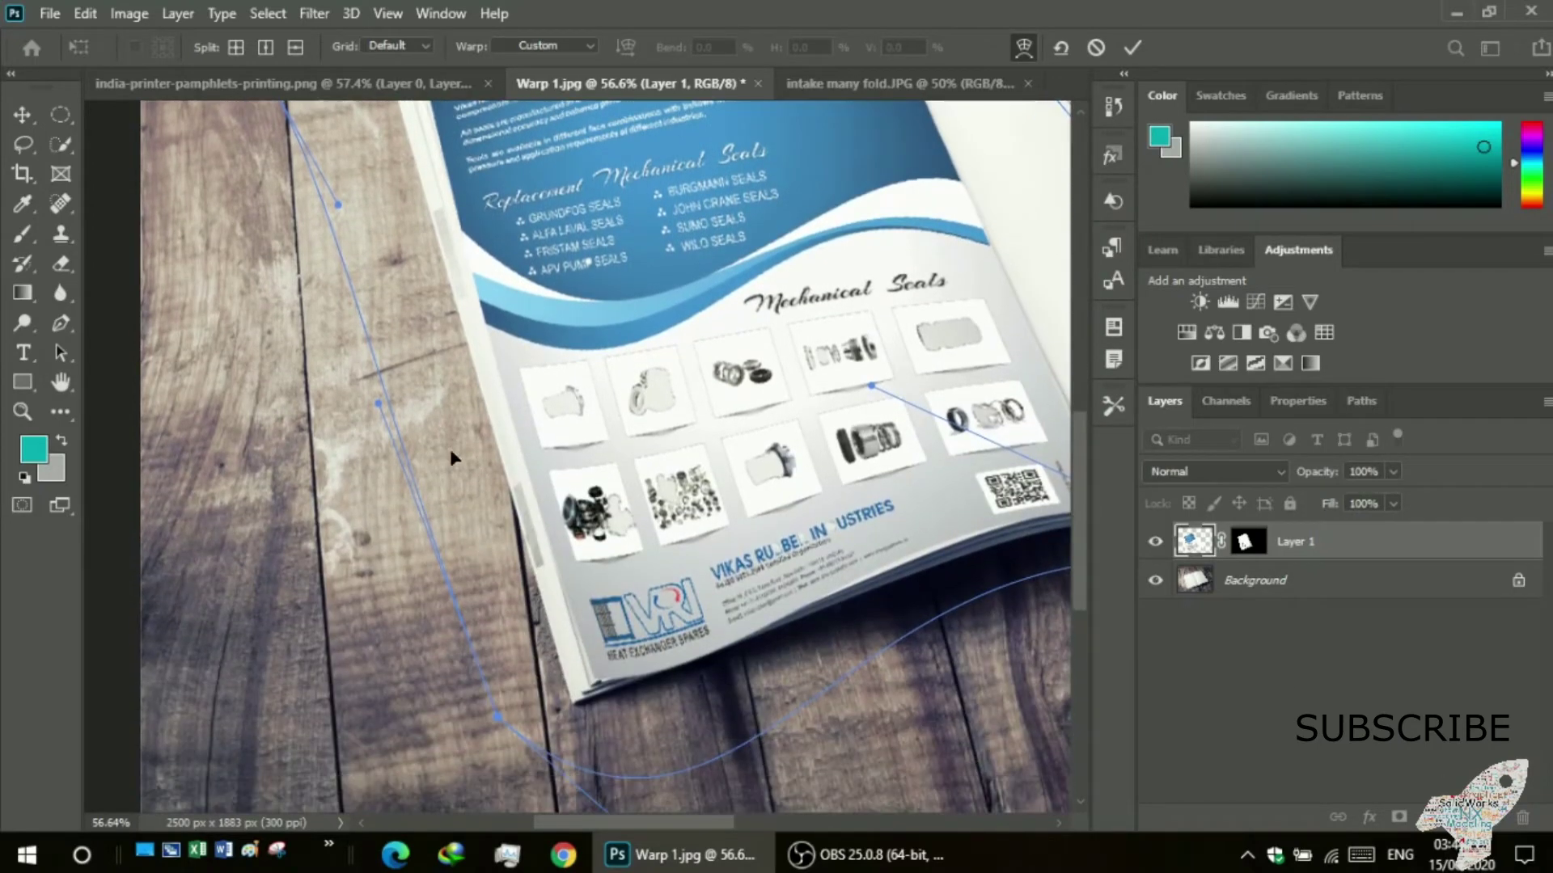
pyautogui.moveTo(382, 410)
pyautogui.mouseDown()
pyautogui.moveTo(473, 406)
pyautogui.moveTo(435, 376)
pyautogui.moveTo(434, 397)
pyautogui.mouseUp()
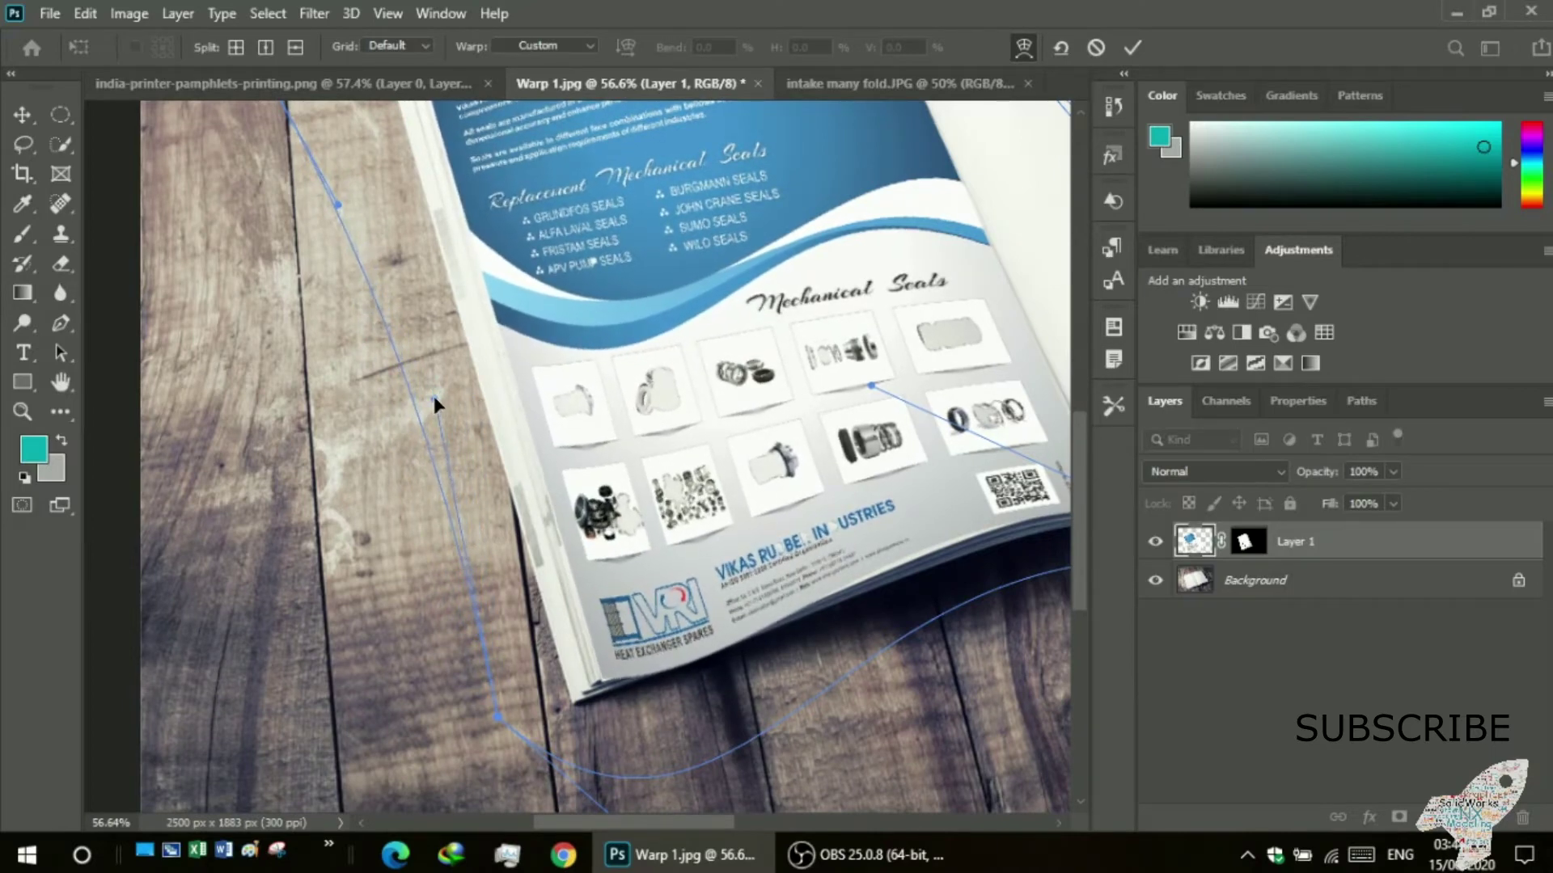
pyautogui.scroll(-1, 655, 677)
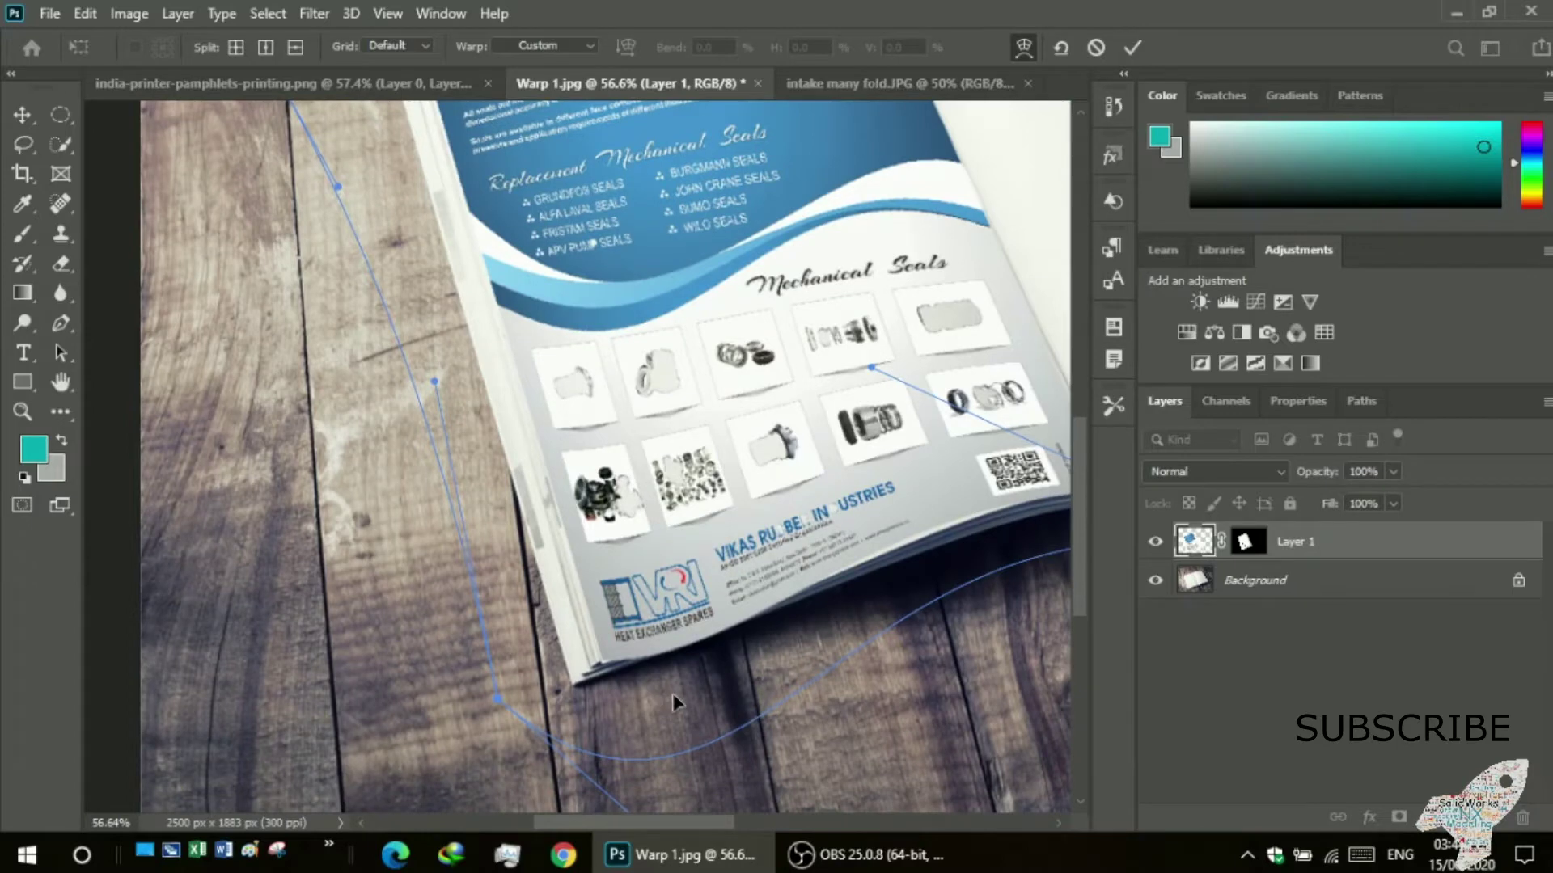
pyautogui.moveTo(672, 692)
pyautogui.mouseDown()
pyautogui.moveTo(629, 705)
pyautogui.moveTo(683, 679)
pyautogui.moveTo(664, 693)
pyautogui.mouseUp()
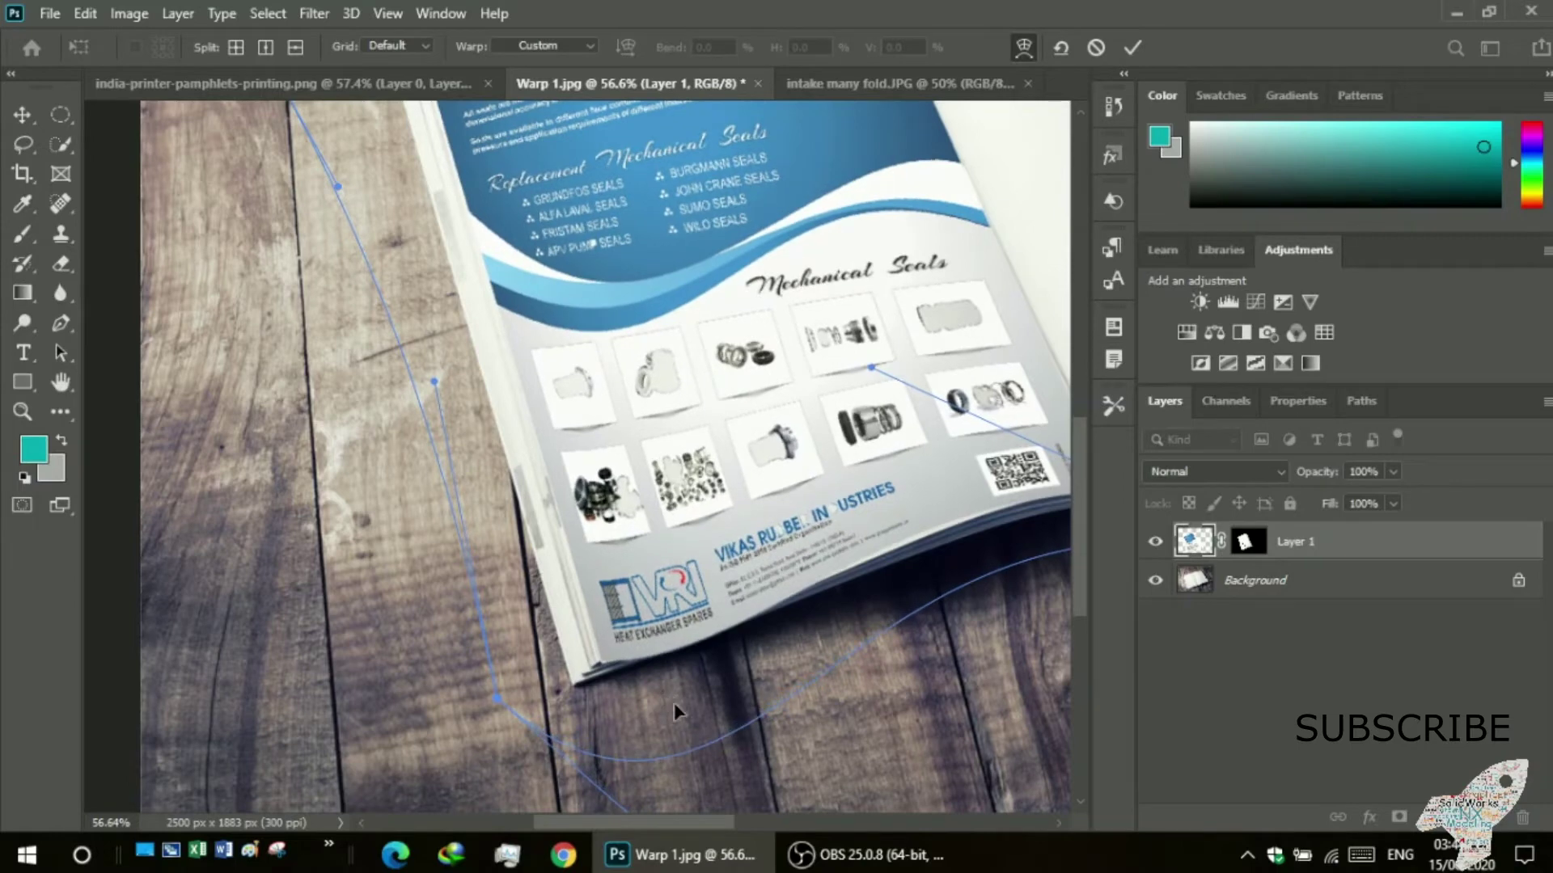
pyautogui.press('Return')
# - Zoom out to about 36% so the whole open book and warped flyer are visible
pyautogui.press('z')
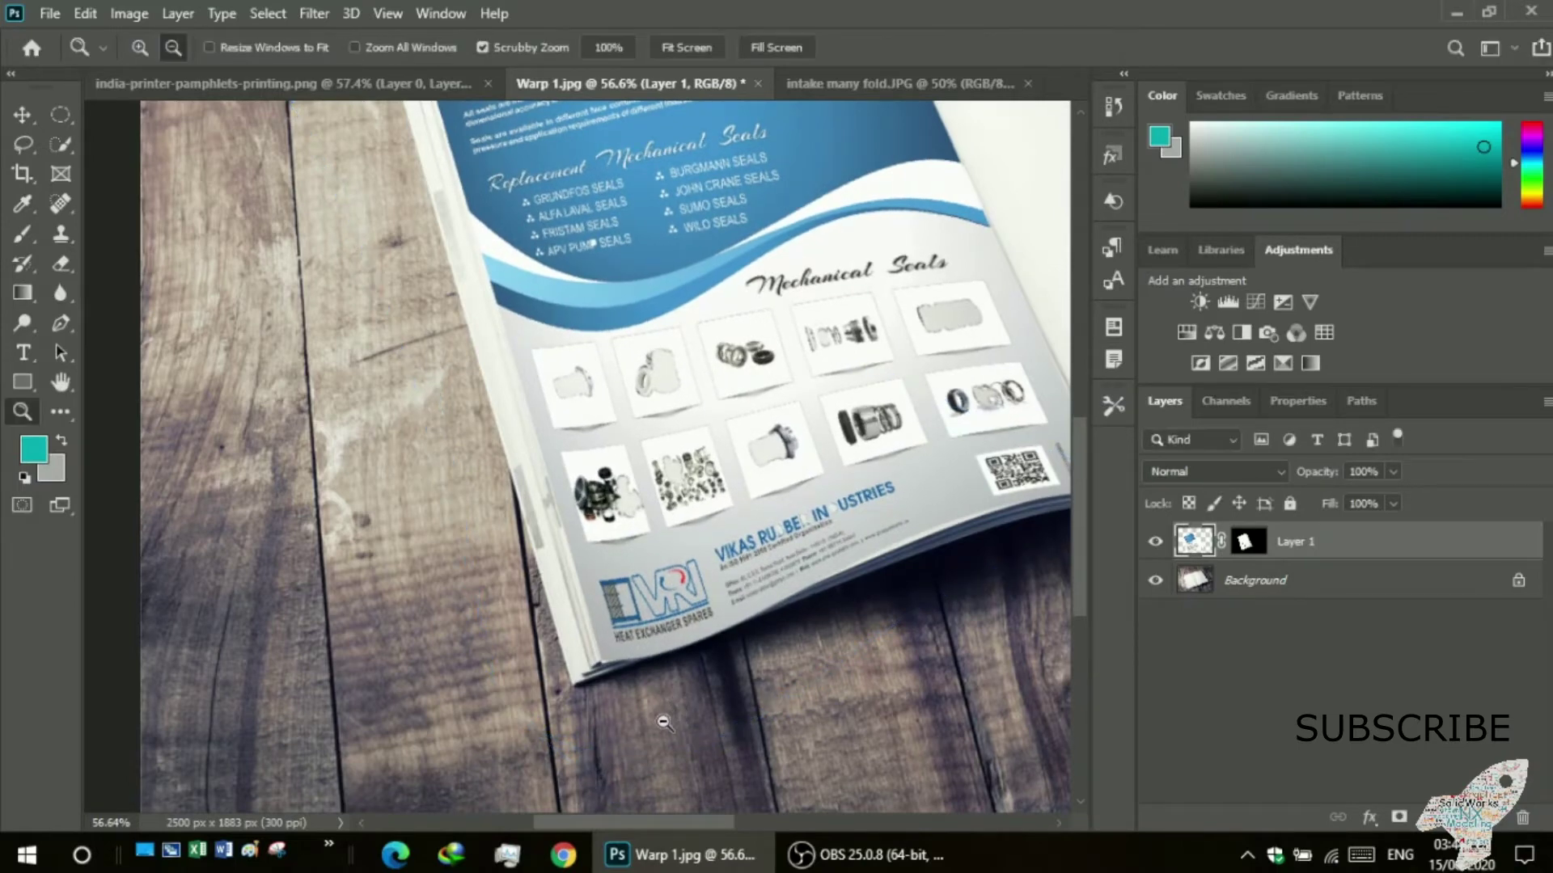
pyautogui.scroll(-1, 659, 720)
pyautogui.moveTo(631, 823); pyautogui.dragTo(672, 823)
pyautogui.scroll(3, 662, 617)
pyautogui.scroll(2, 662, 617)
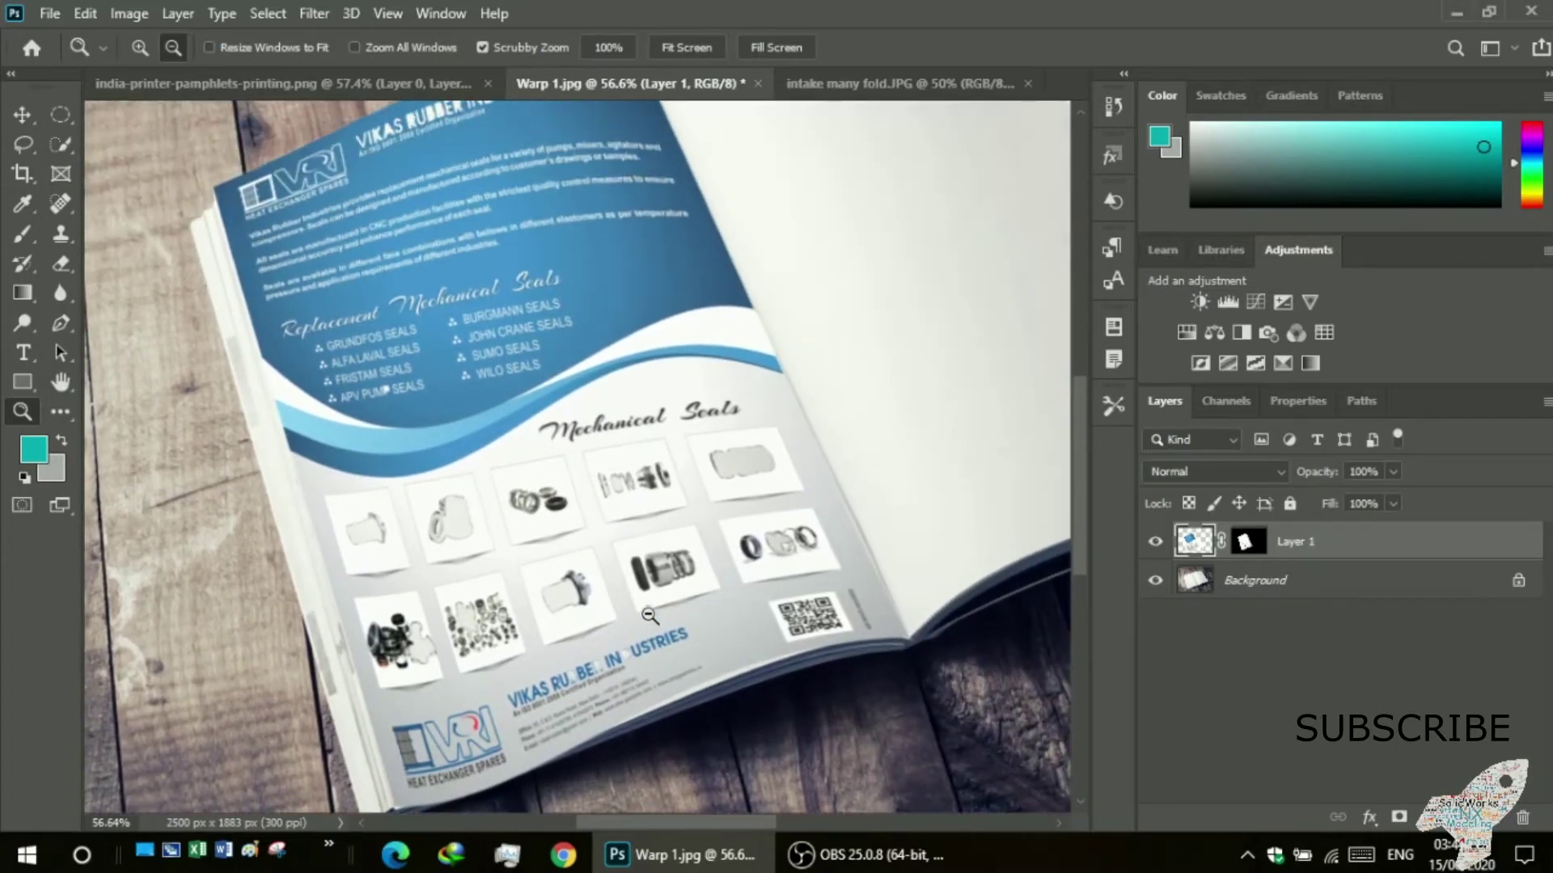
pyautogui.scroll(-3, 495, 527)
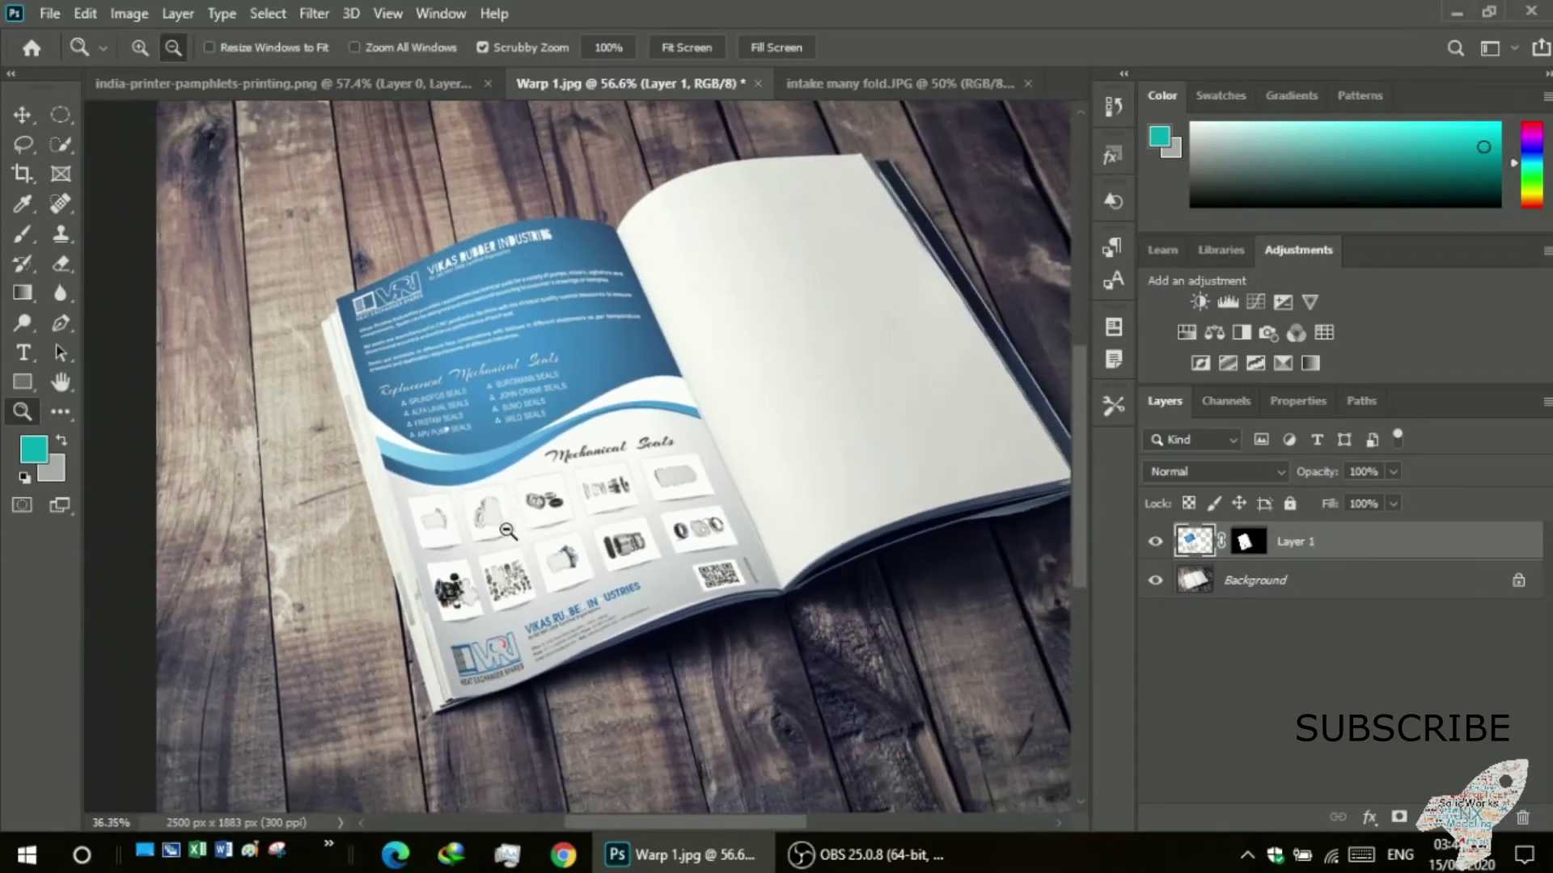
pyautogui.scroll(1, 495, 527)
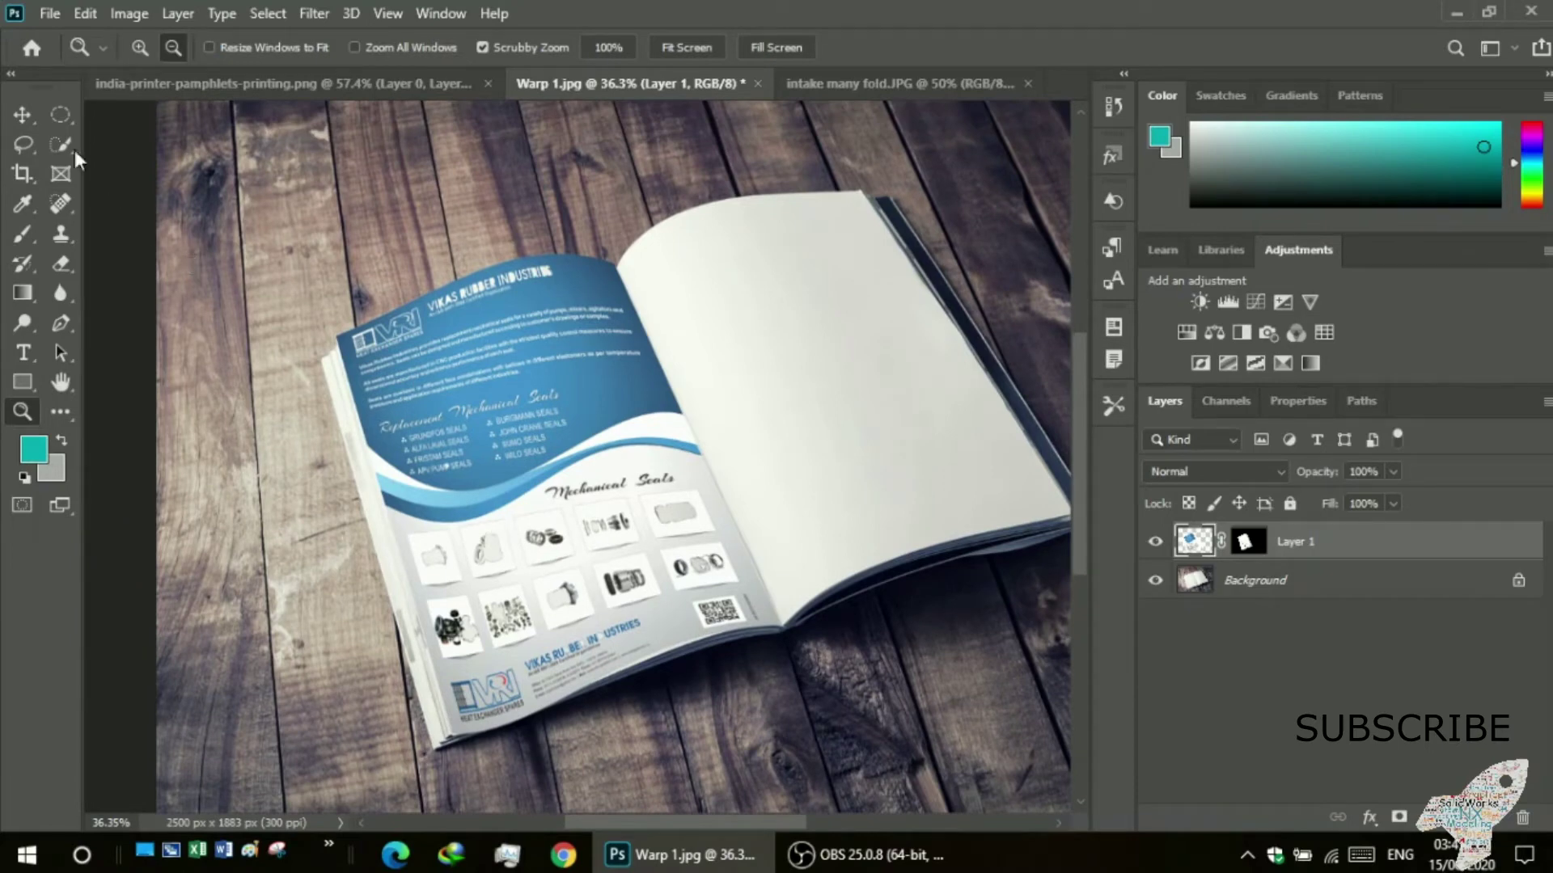
pyautogui.click(36, 8)
pyautogui.moveTo(85, 13)
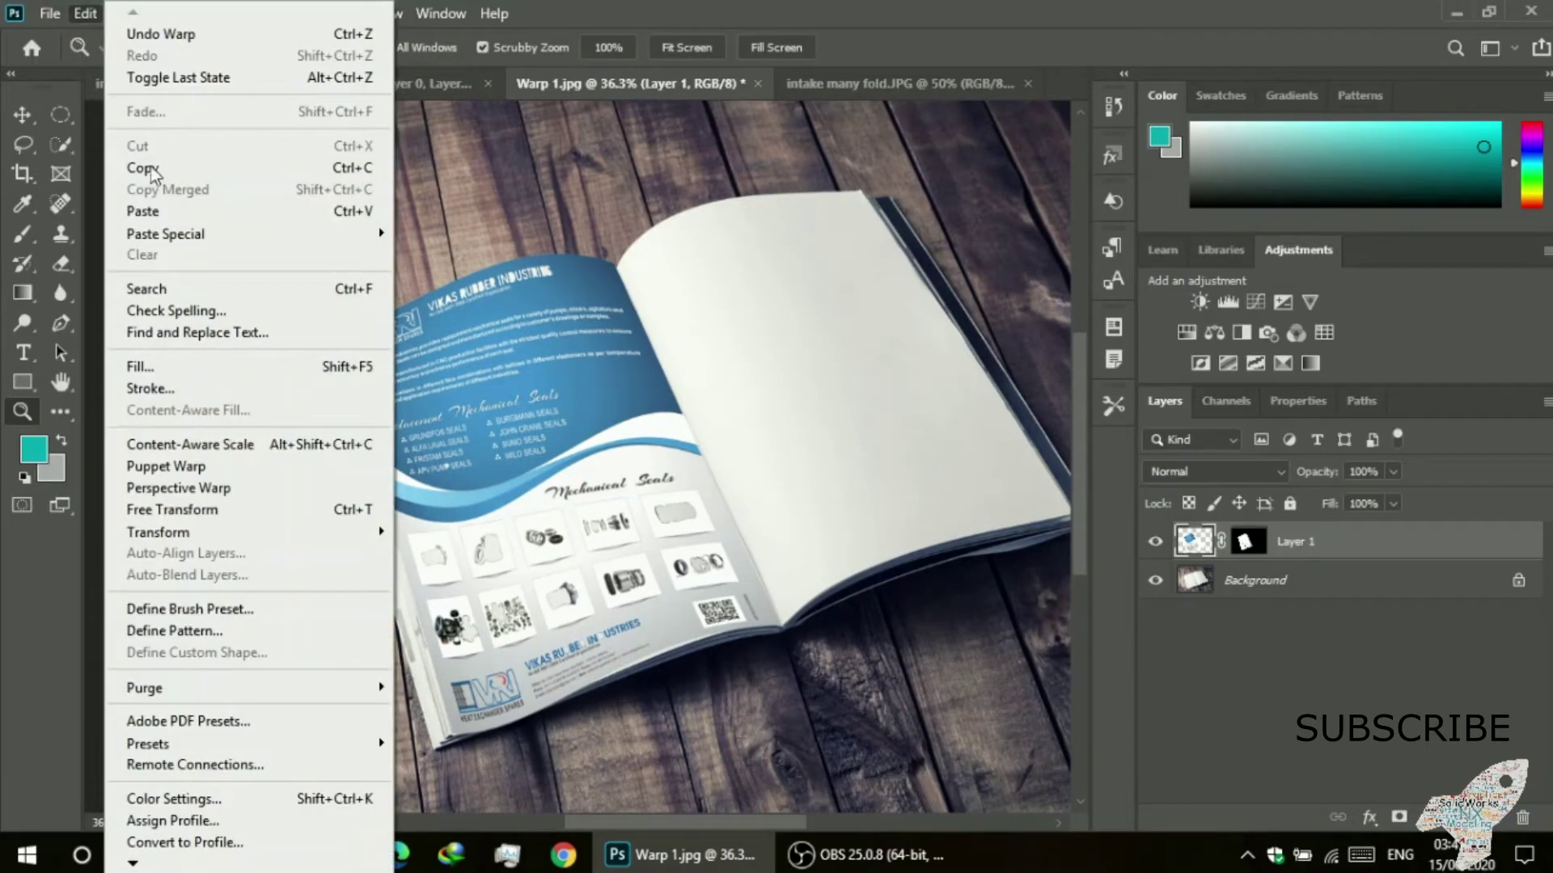
# - Start a new custom warp and bend the pamphlet's bottom-left corner and bottom edge
pyautogui.moveTo(157, 531)
pyautogui.click(444, 312)
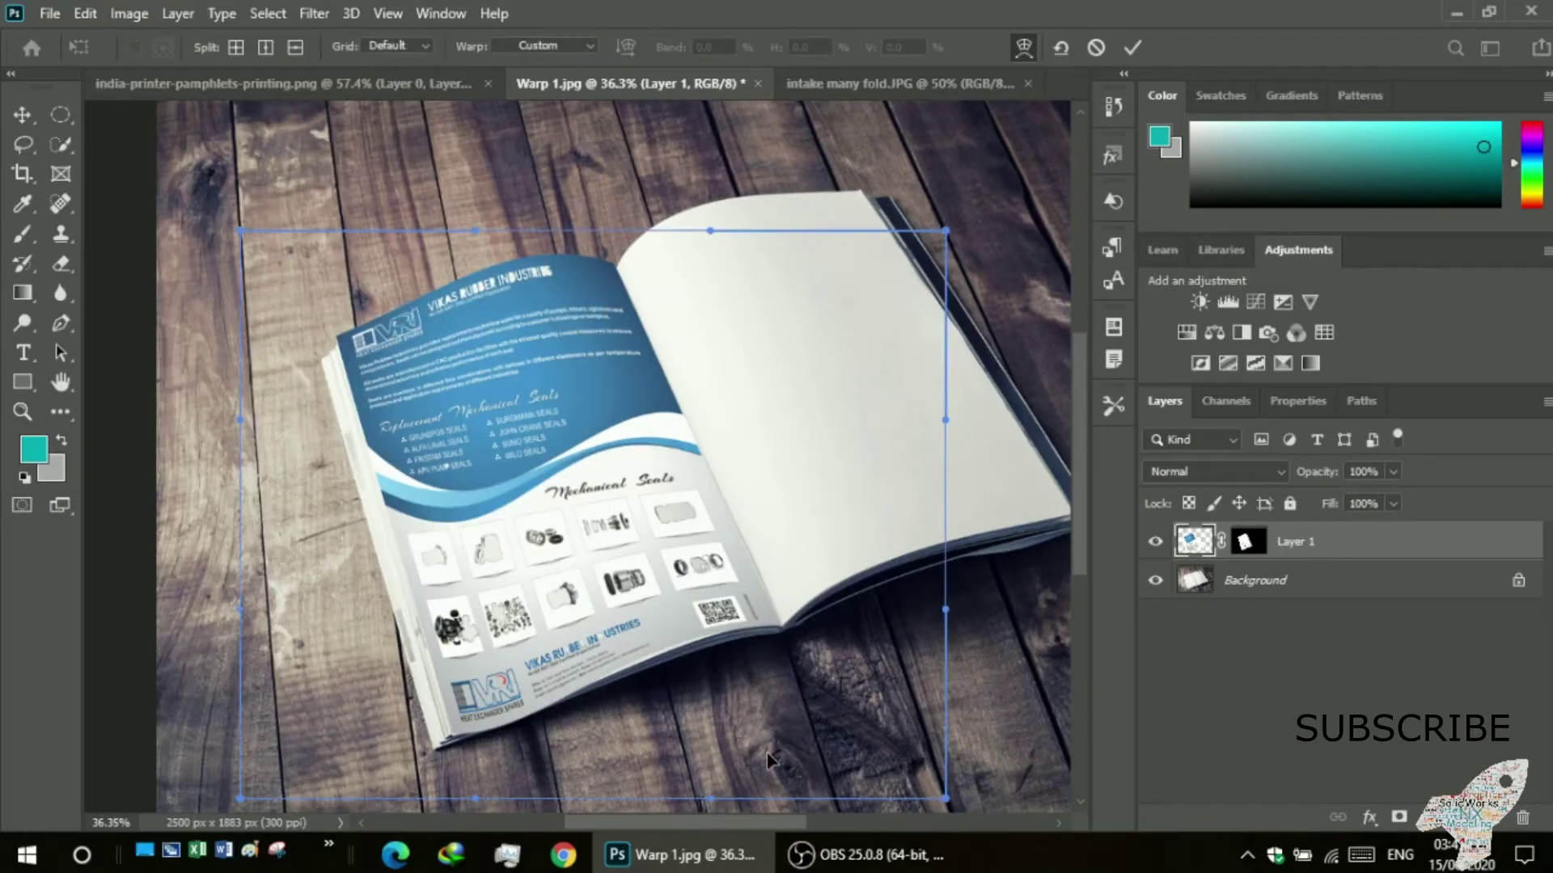
pyautogui.scroll(-3, 871, 785)
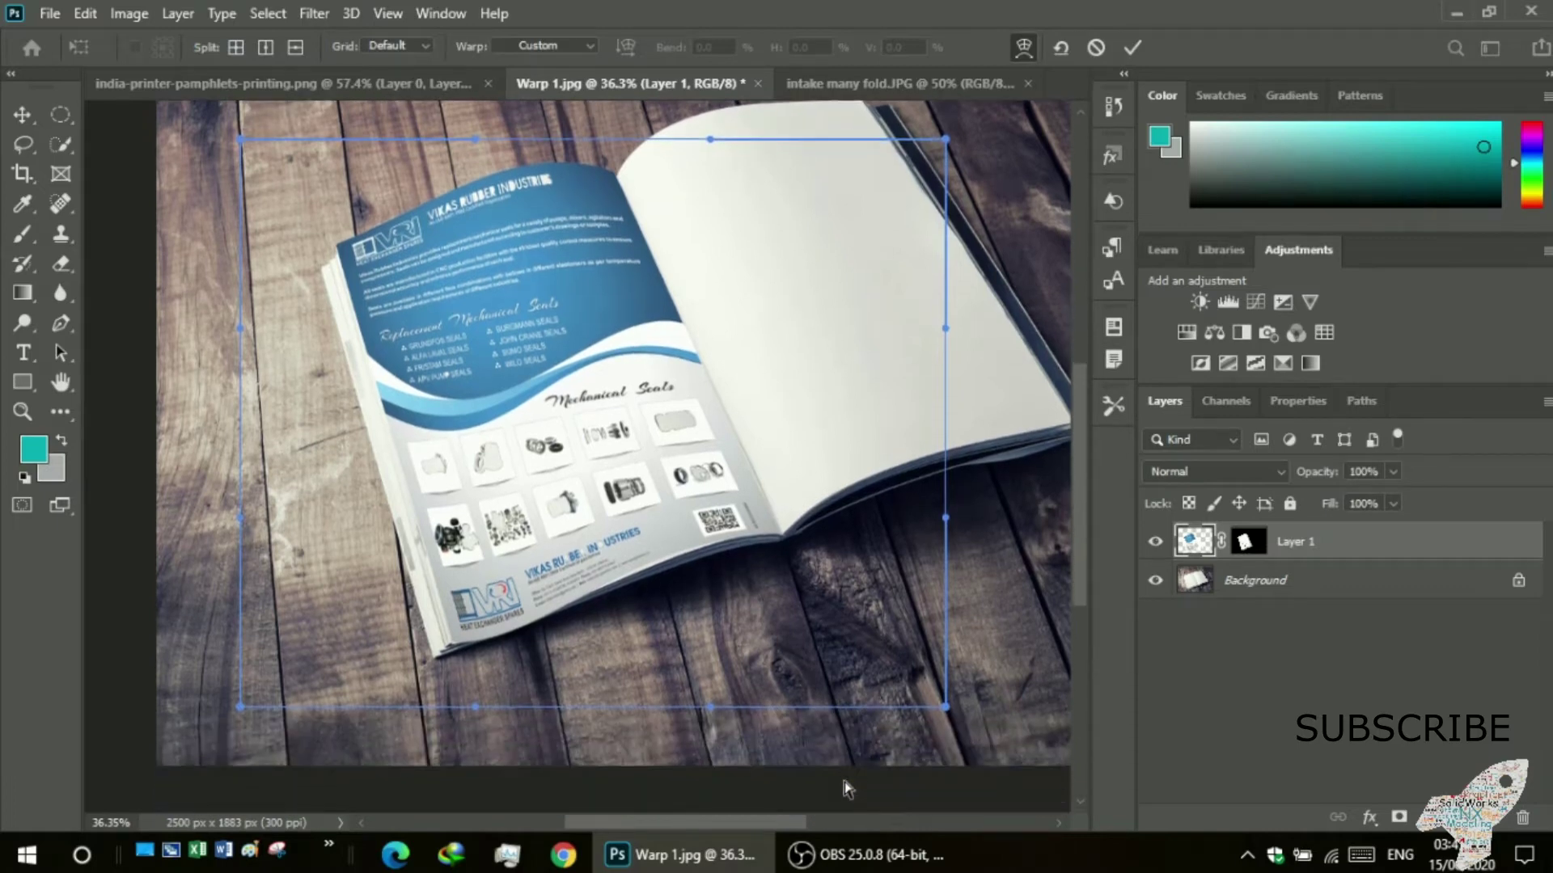
pyautogui.moveTo(241, 708); pyautogui.dragTo(247, 709)
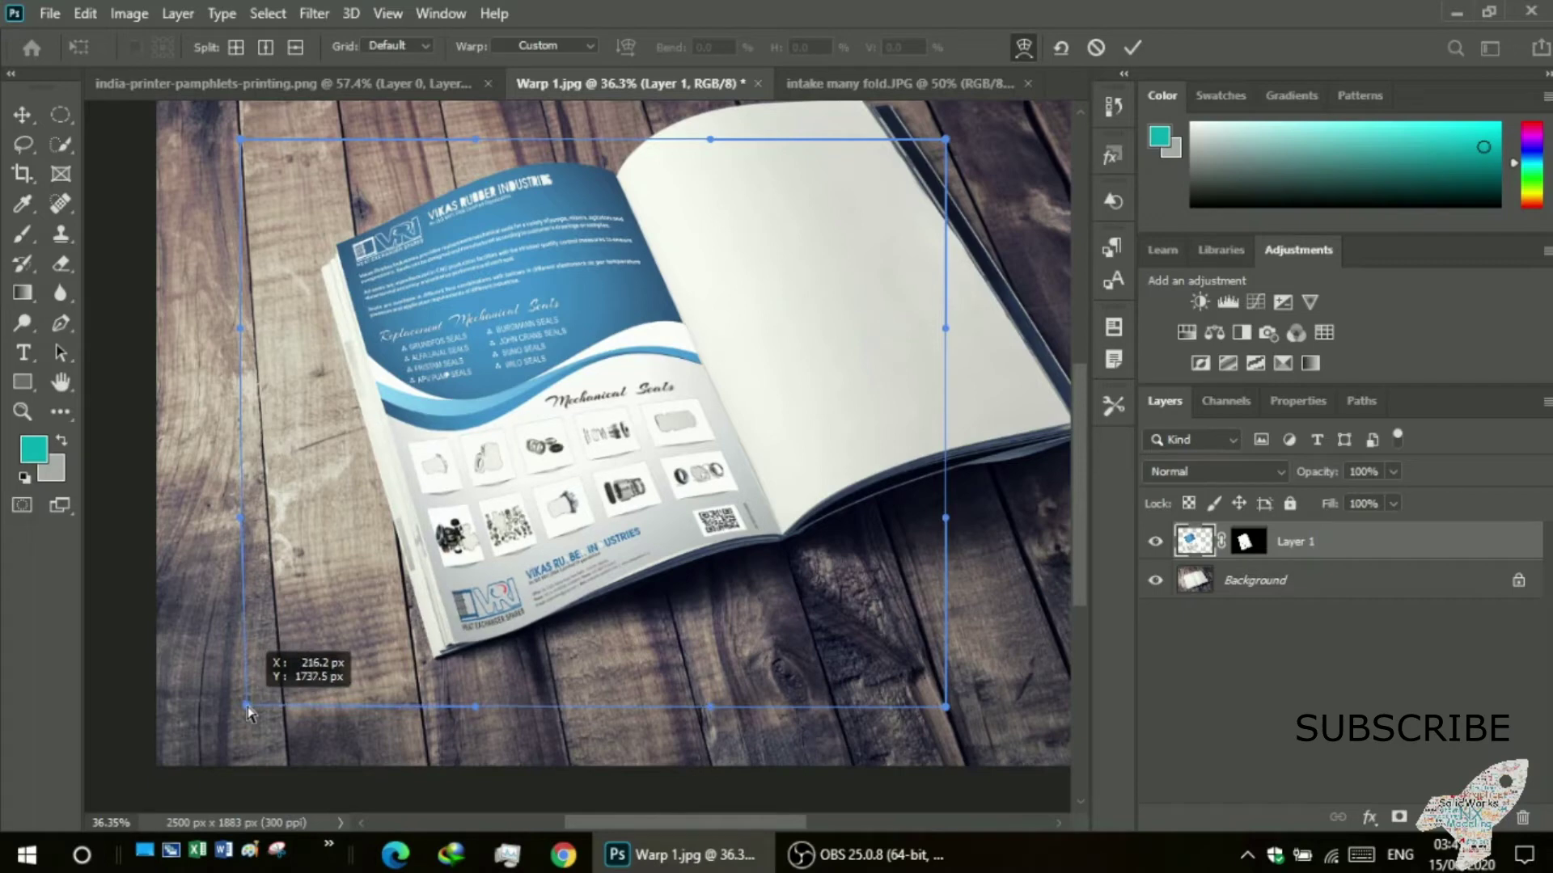
pyautogui.moveTo(476, 709); pyautogui.dragTo(437, 694)
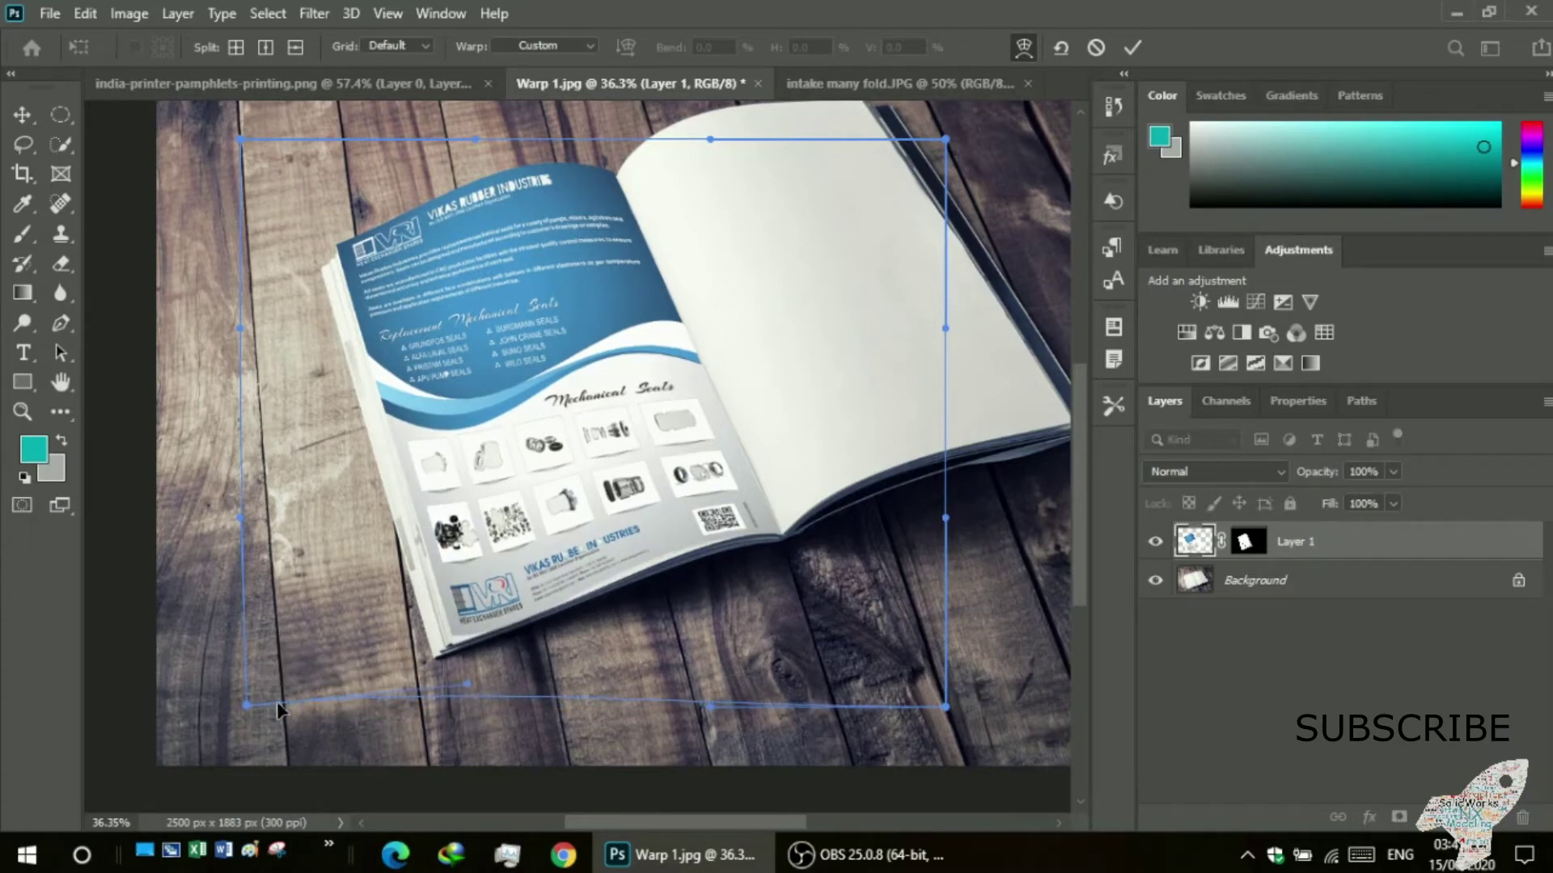
pyautogui.moveTo(254, 713); pyautogui.dragTo(267, 746)
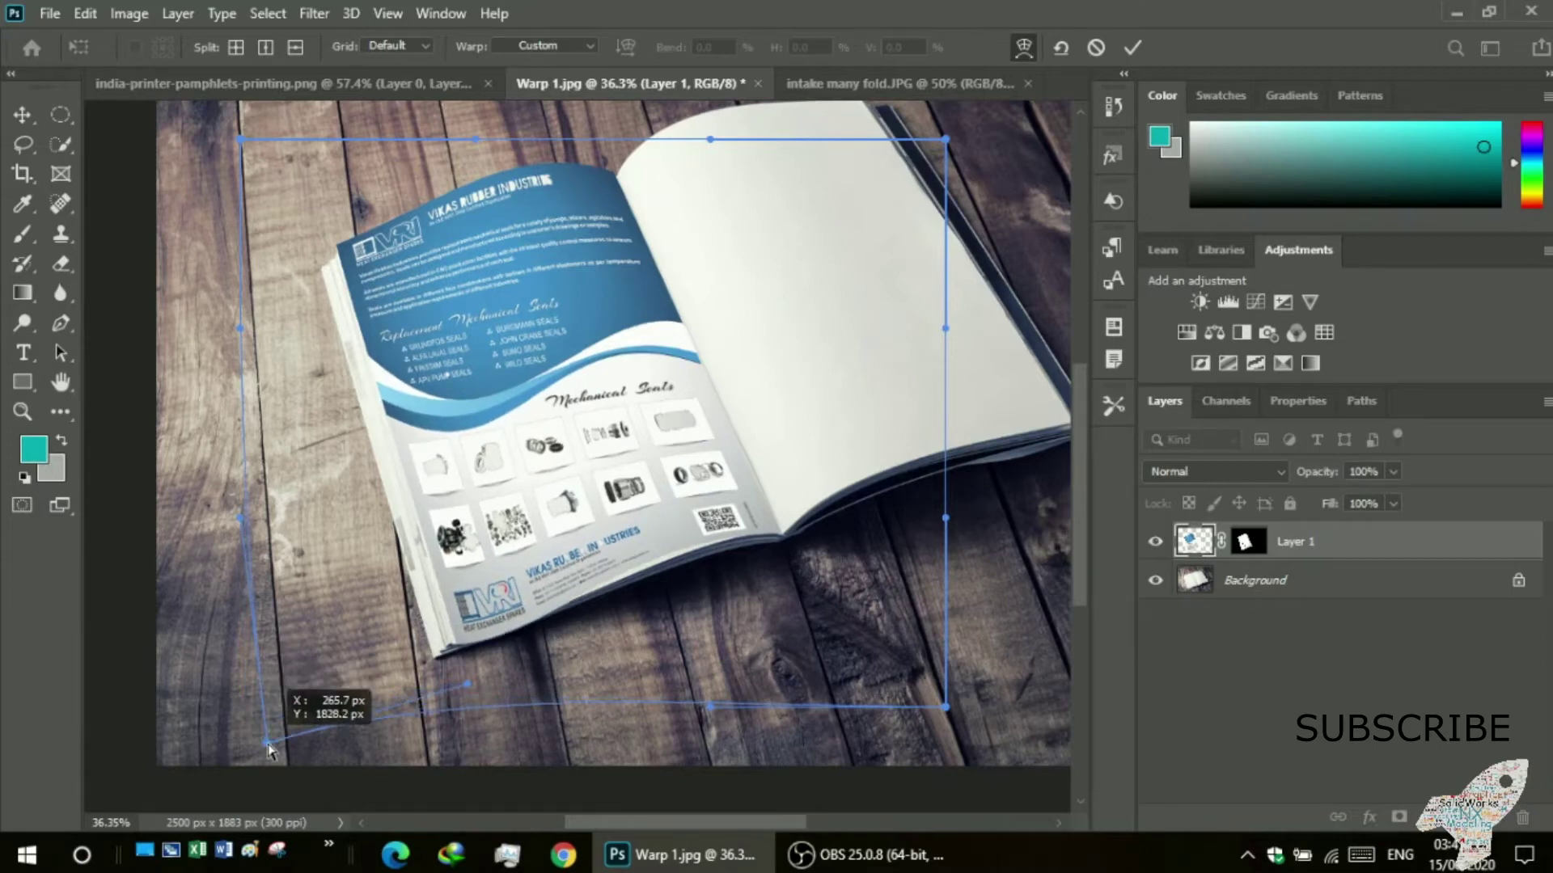
pyautogui.moveTo(468, 683)
pyautogui.mouseDown()
pyautogui.moveTo(434, 663)
pyautogui.moveTo(446, 654)
pyautogui.moveTo(430, 686)
pyautogui.moveTo(396, 684)
pyautogui.moveTo(386, 658)
pyautogui.moveTo(443, 676)
pyautogui.moveTo(483, 662)
pyautogui.moveTo(538, 697)
pyautogui.mouseUp()
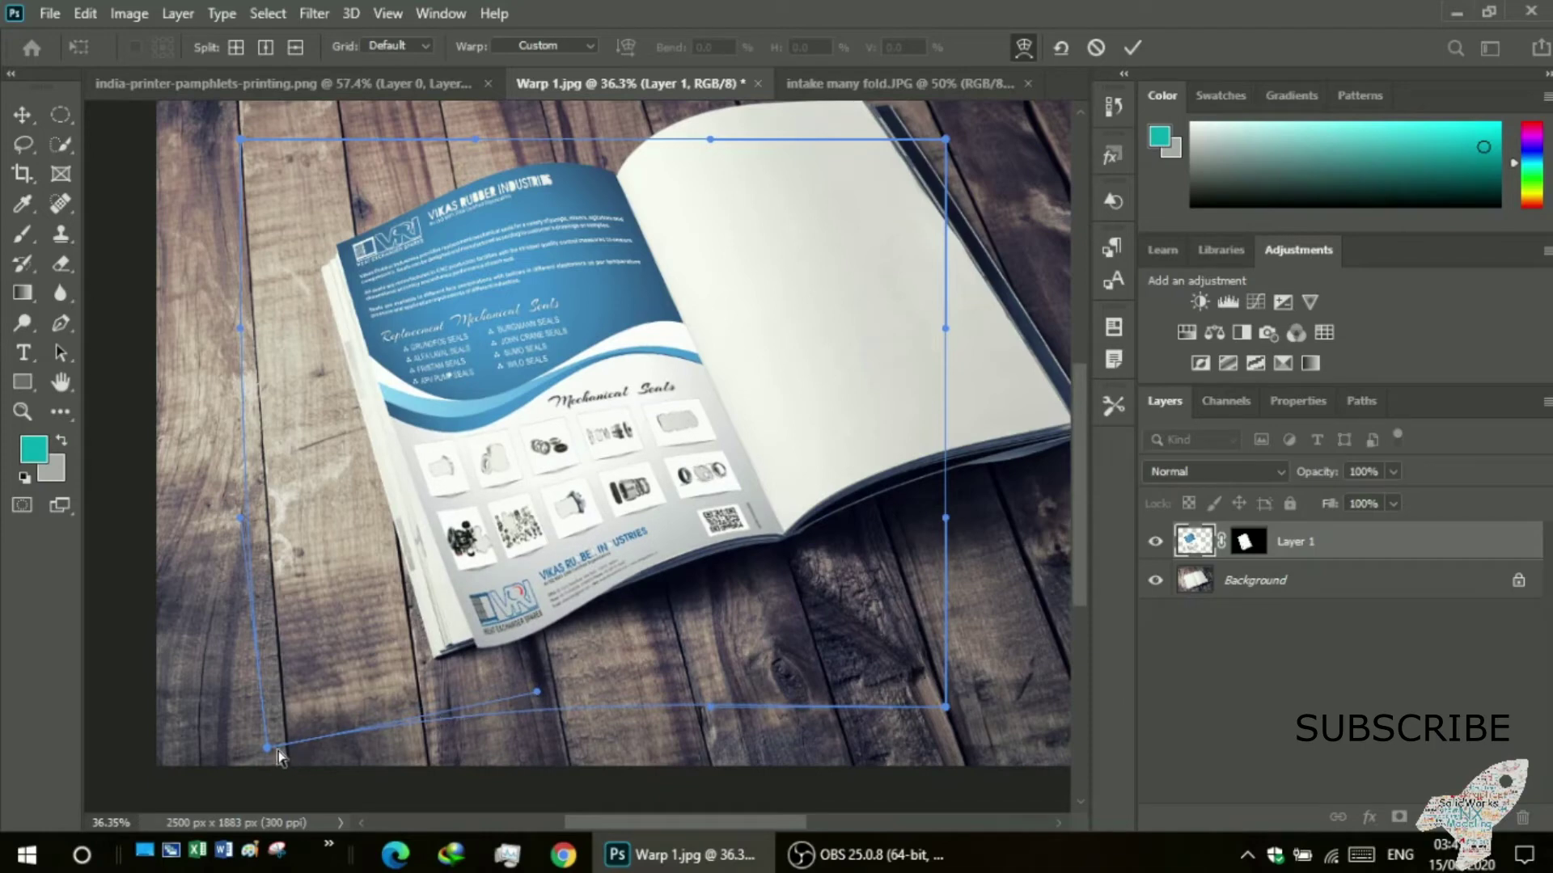
# - Refine the bottom-edge curve, push the left side inward, and pull the bottom-left corner outward
pyautogui.moveTo(267, 745); pyautogui.dragTo(262, 721)
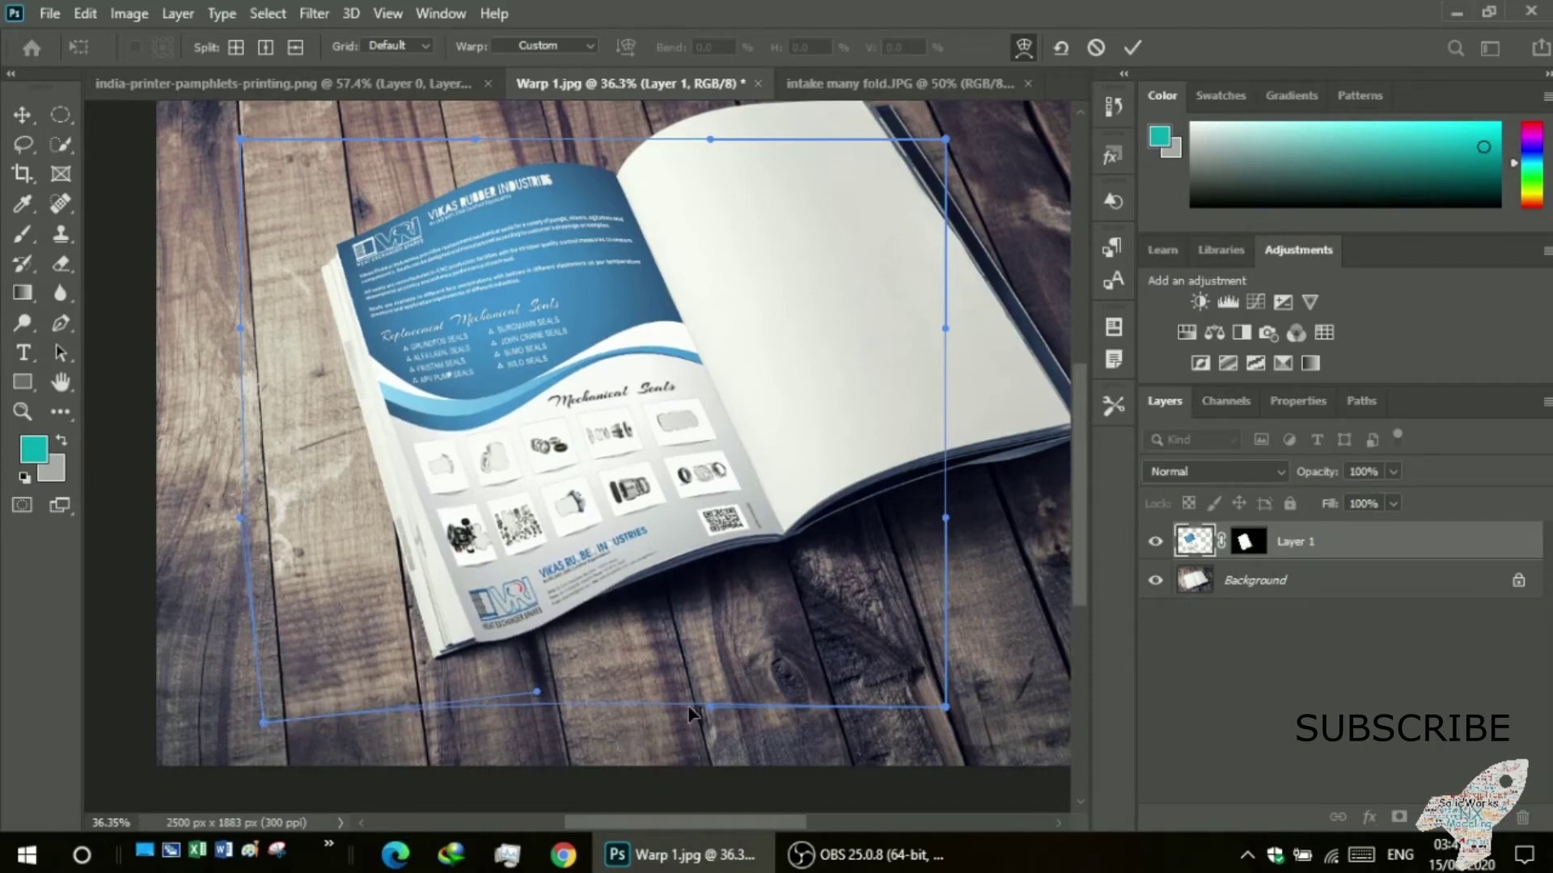
pyautogui.moveTo(711, 718); pyautogui.dragTo(685, 687)
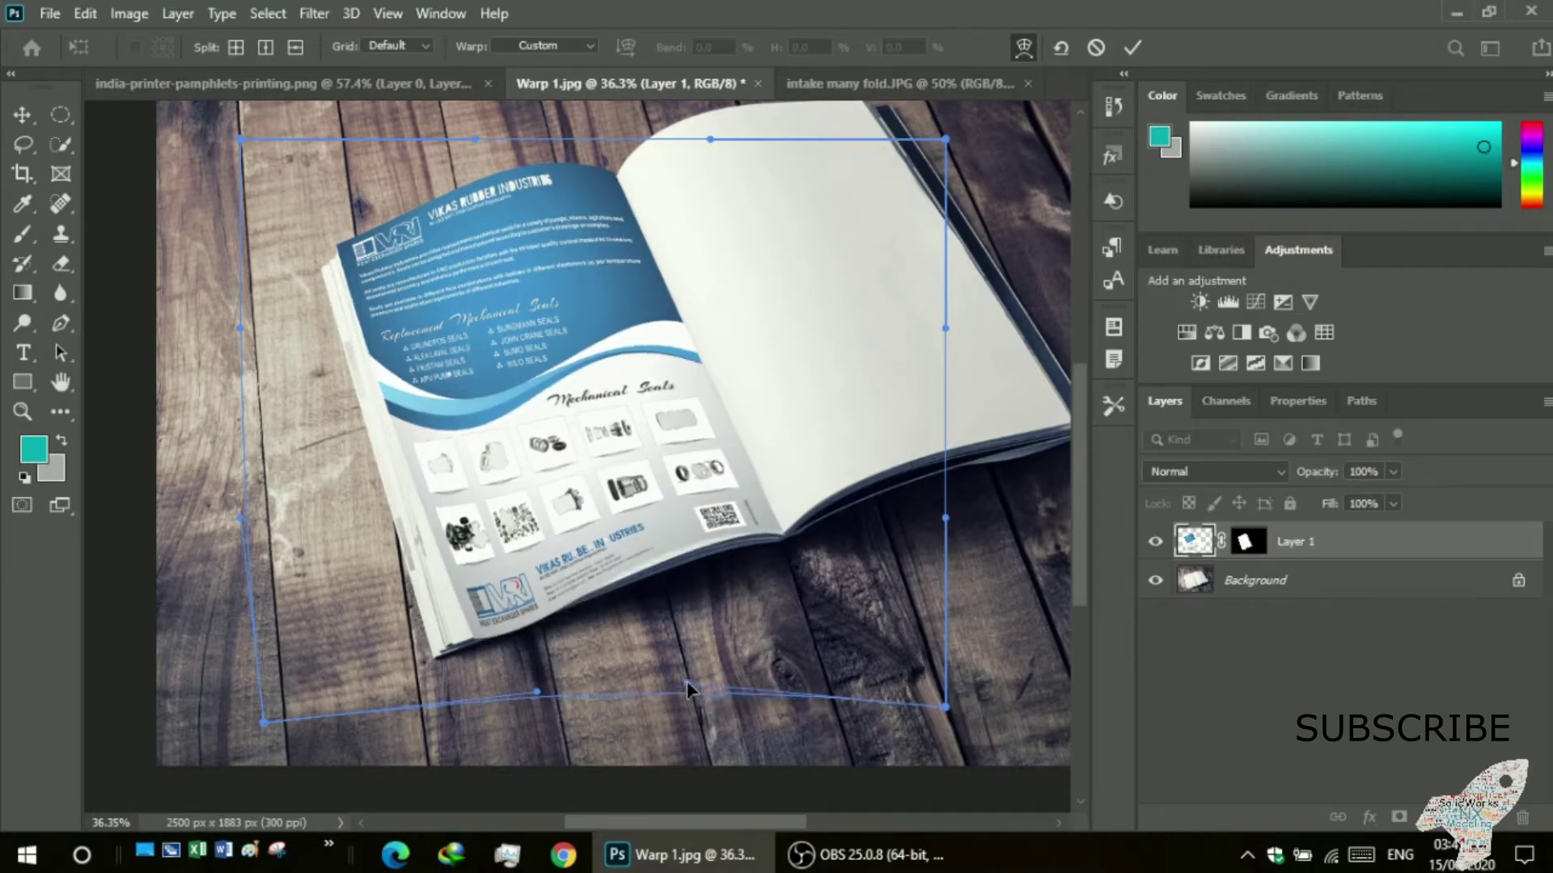
pyautogui.moveTo(685, 688); pyautogui.dragTo(702, 698)
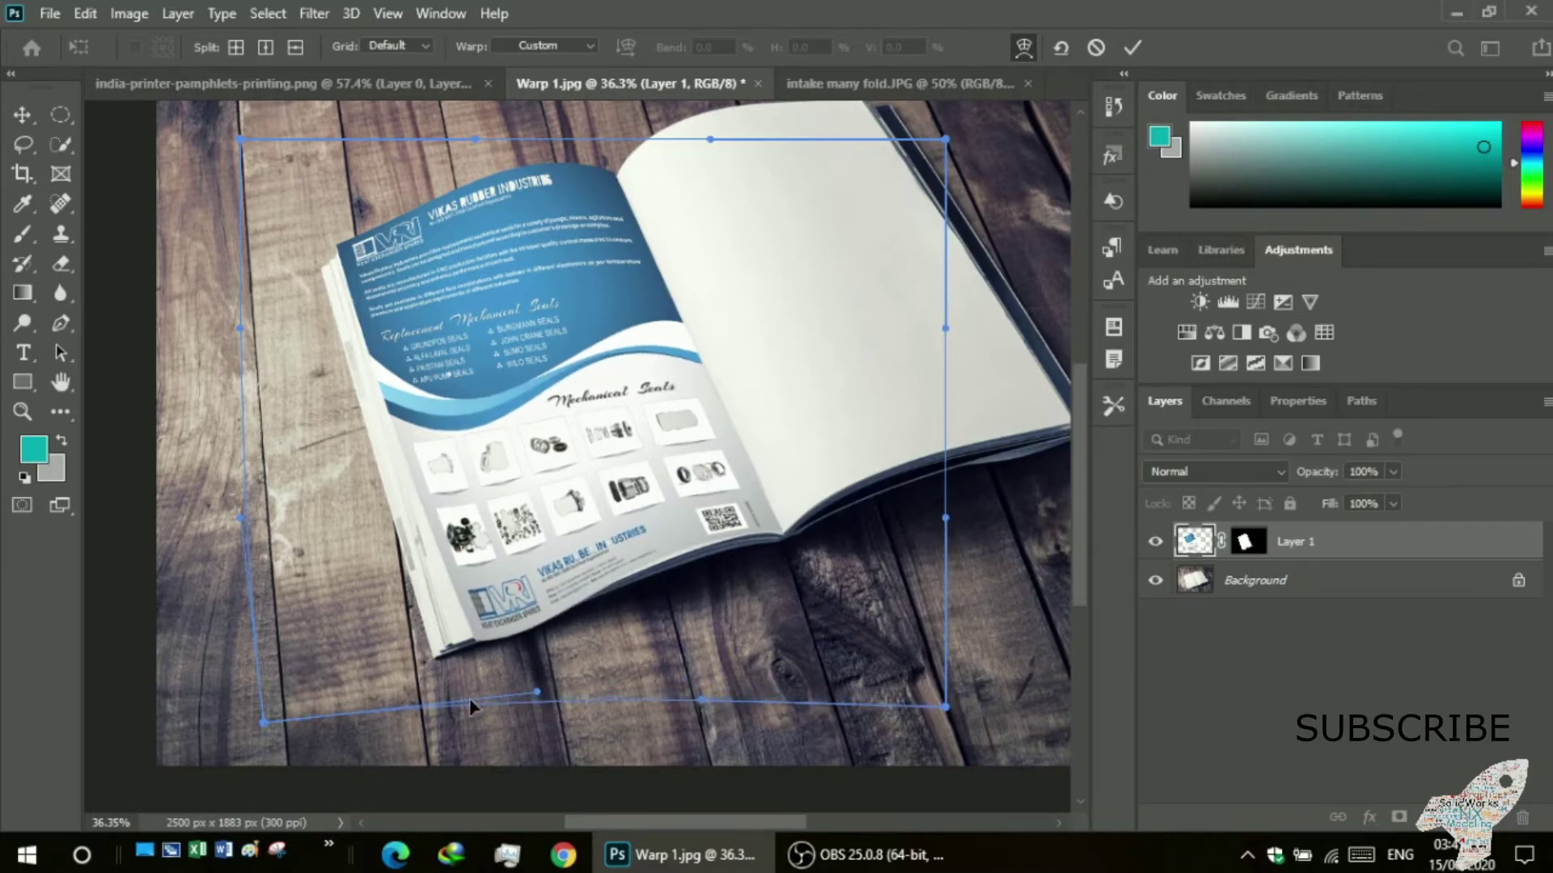
pyautogui.moveTo(538, 692); pyautogui.dragTo(496, 678)
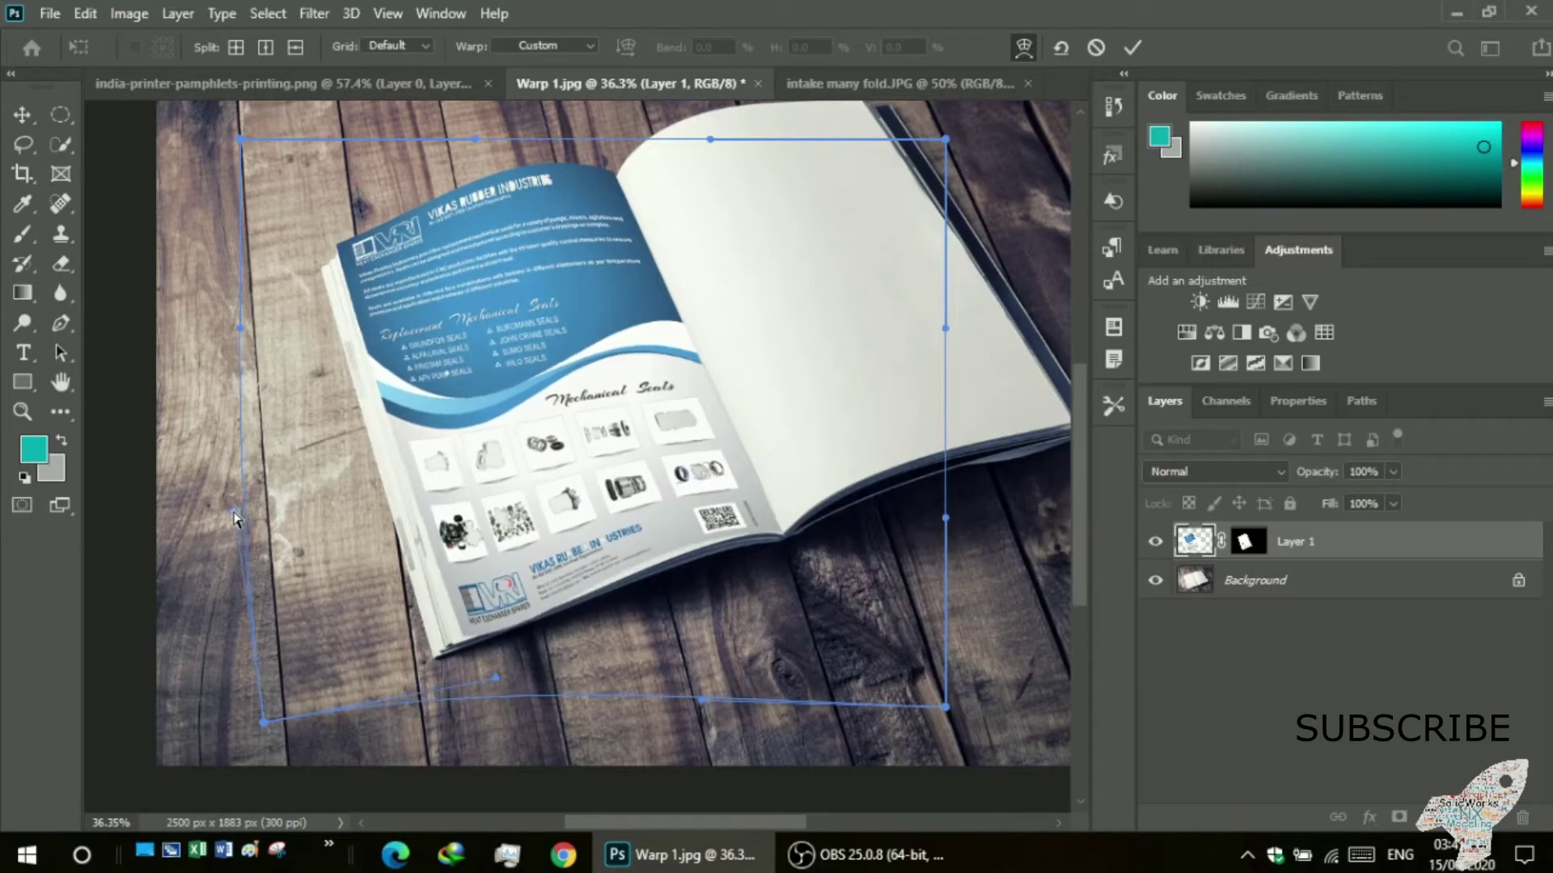
pyautogui.moveTo(239, 519); pyautogui.dragTo(268, 511)
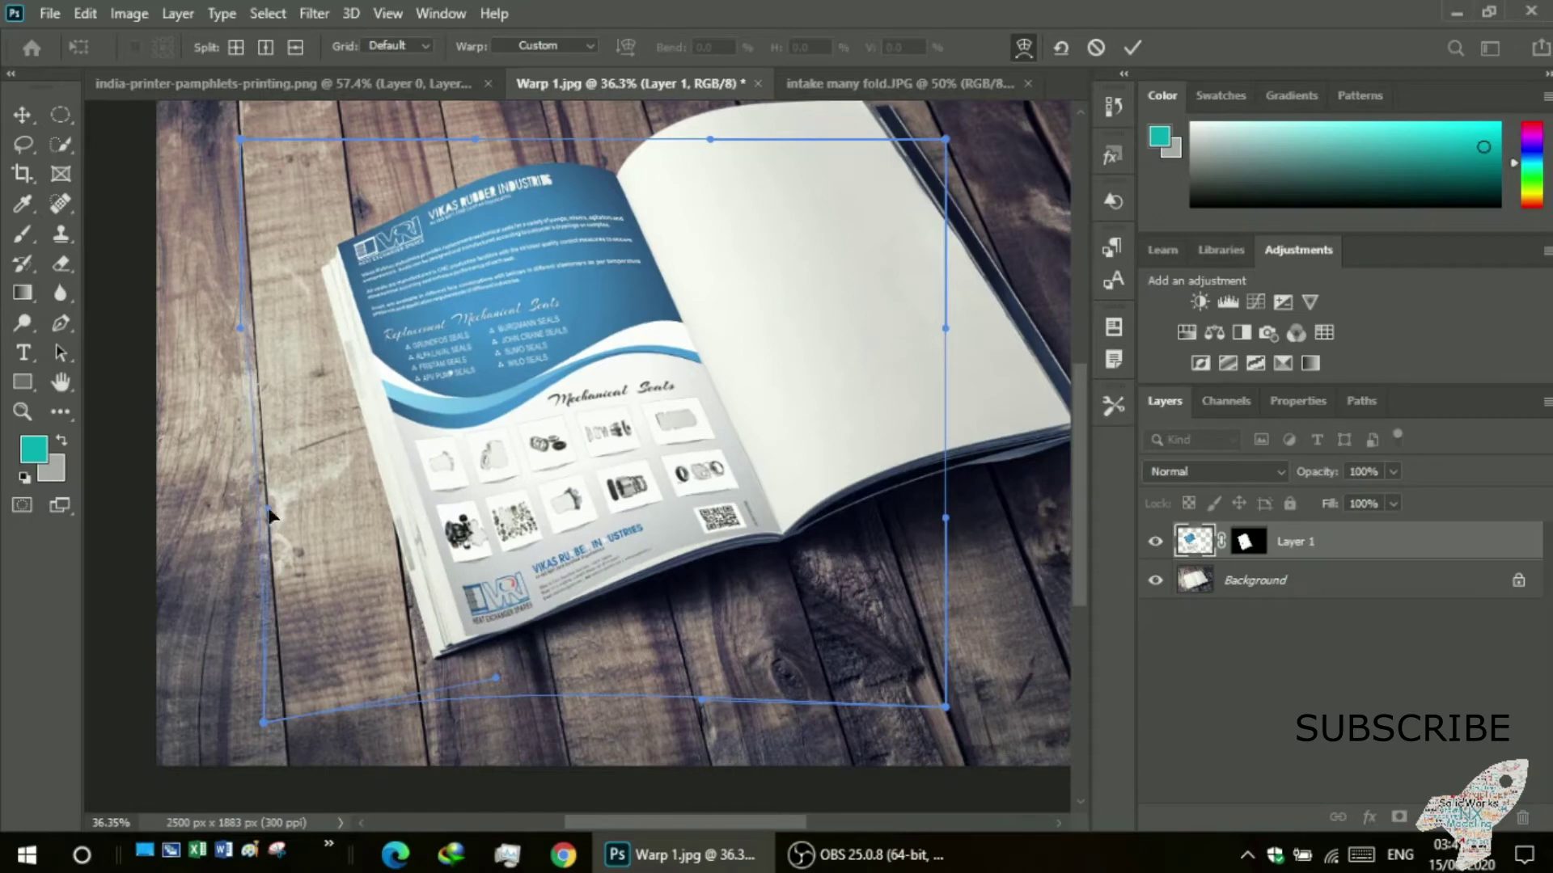
pyautogui.moveTo(262, 717); pyautogui.dragTo(323, 678)
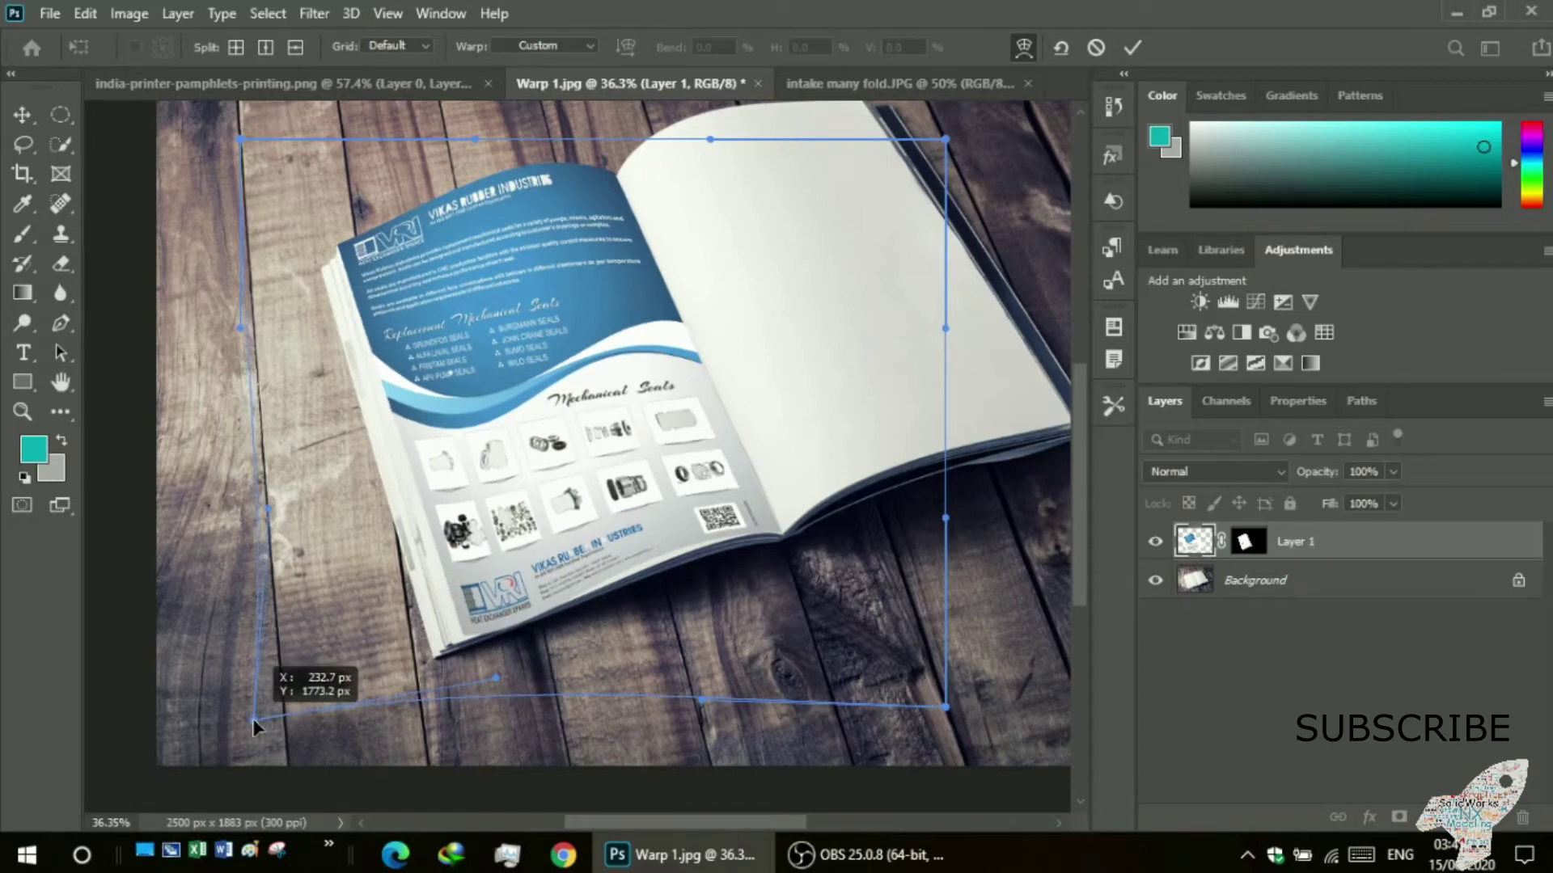
pyautogui.moveTo(298, 671); pyautogui.dragTo(211, 756)
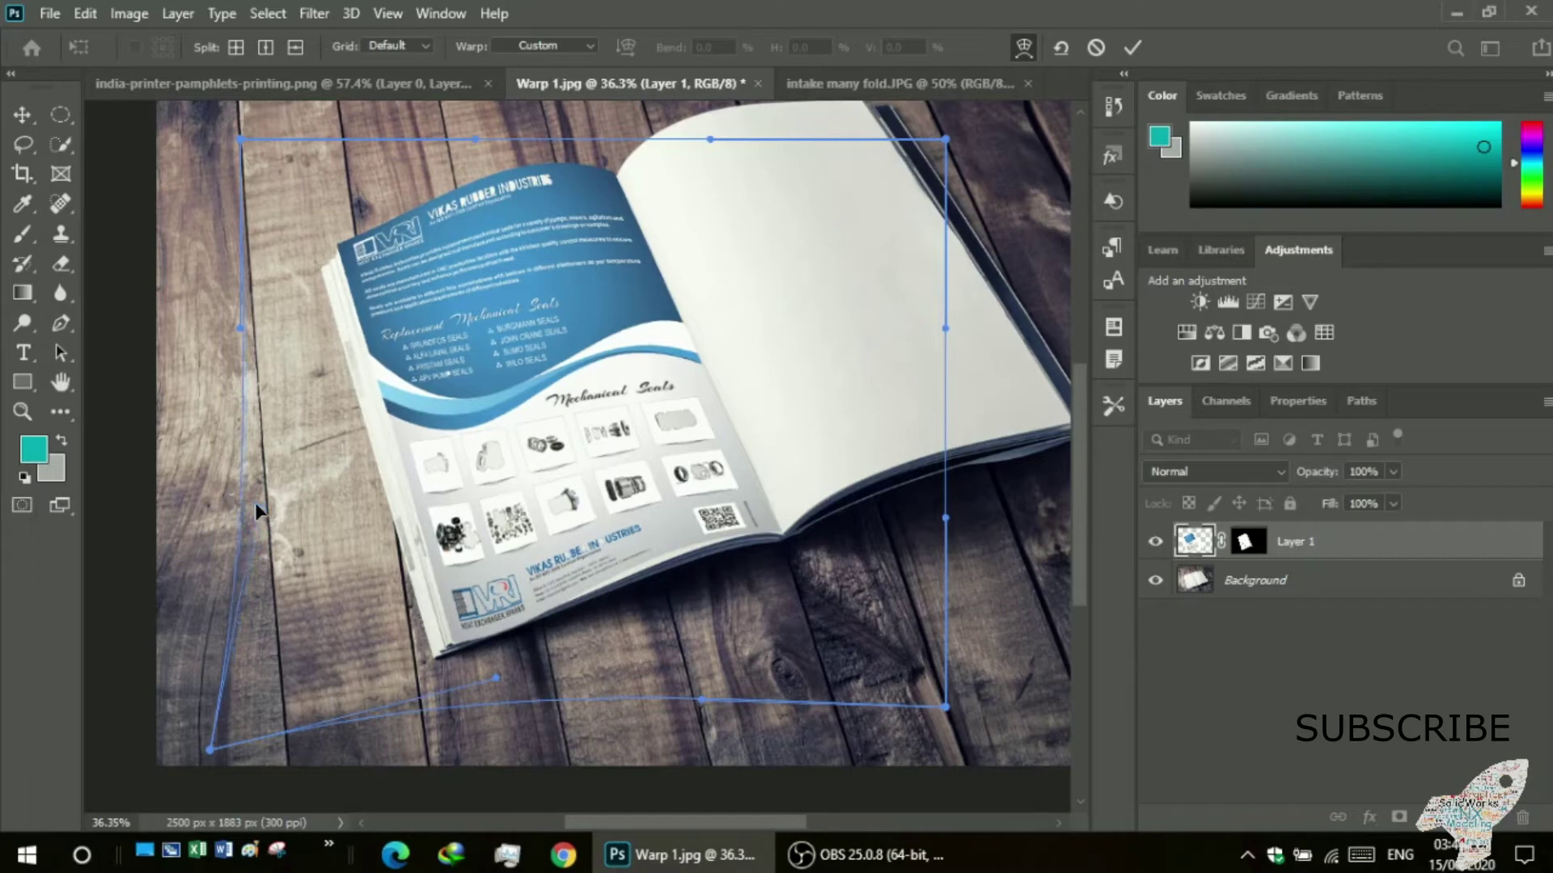
pyautogui.scroll(2, 322, 441)
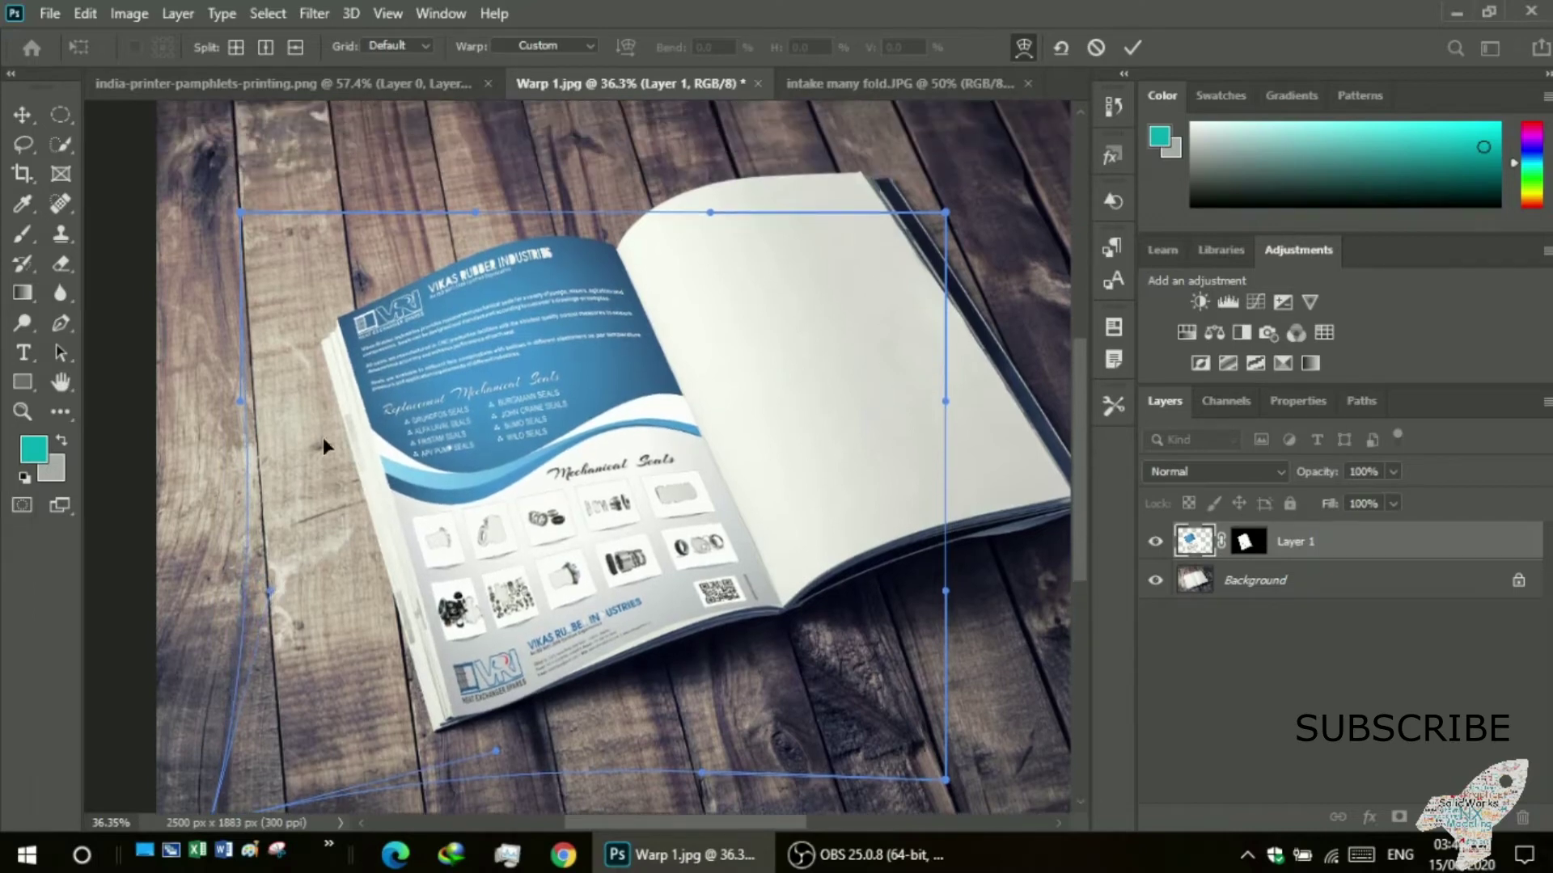
# - Fit the pamphlet's bottom-right corner, bottom edge and lower-left curve along the page's lower edge
pyautogui.scroll(2, 372, 409)
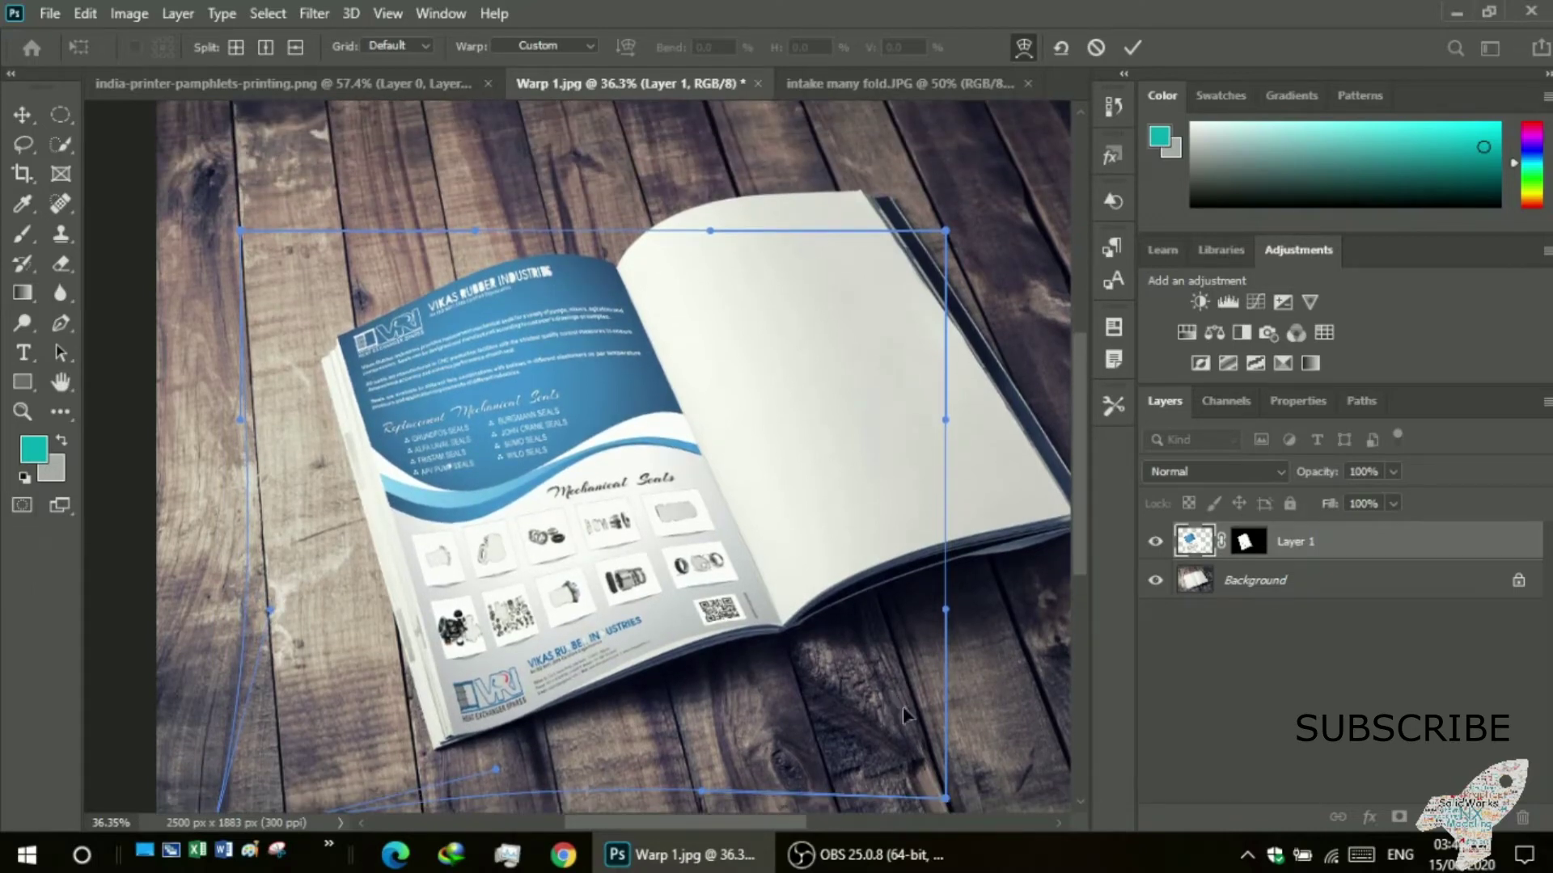
pyautogui.moveTo(946, 799); pyautogui.dragTo(939, 807)
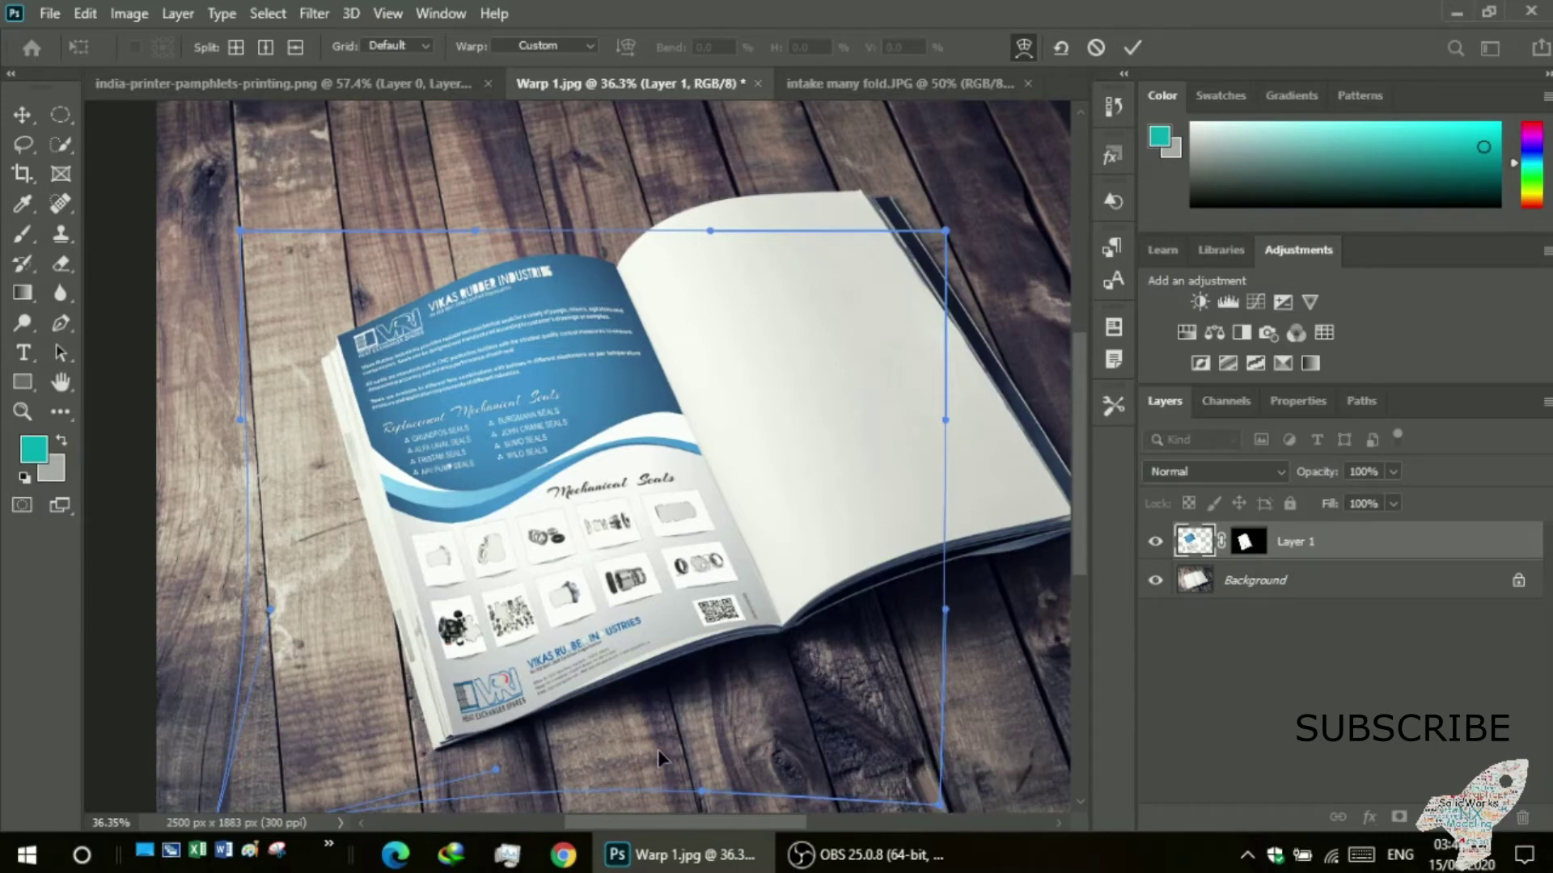
pyautogui.scroll(-2, 659, 748)
pyautogui.moveTo(702, 738); pyautogui.dragTo(711, 756)
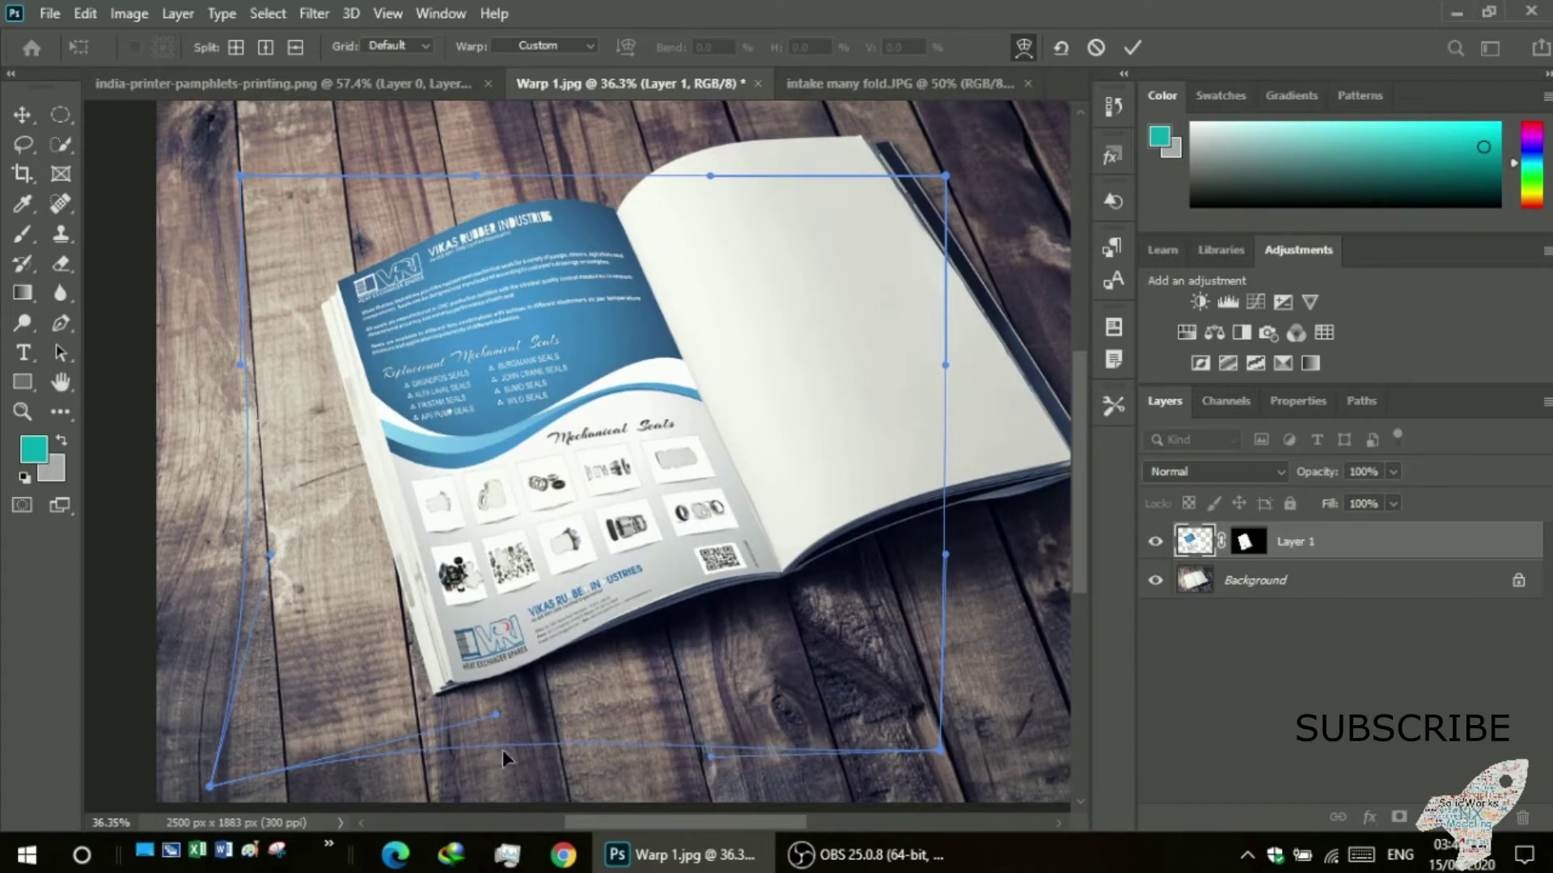
pyautogui.moveTo(493, 711); pyautogui.dragTo(482, 692)
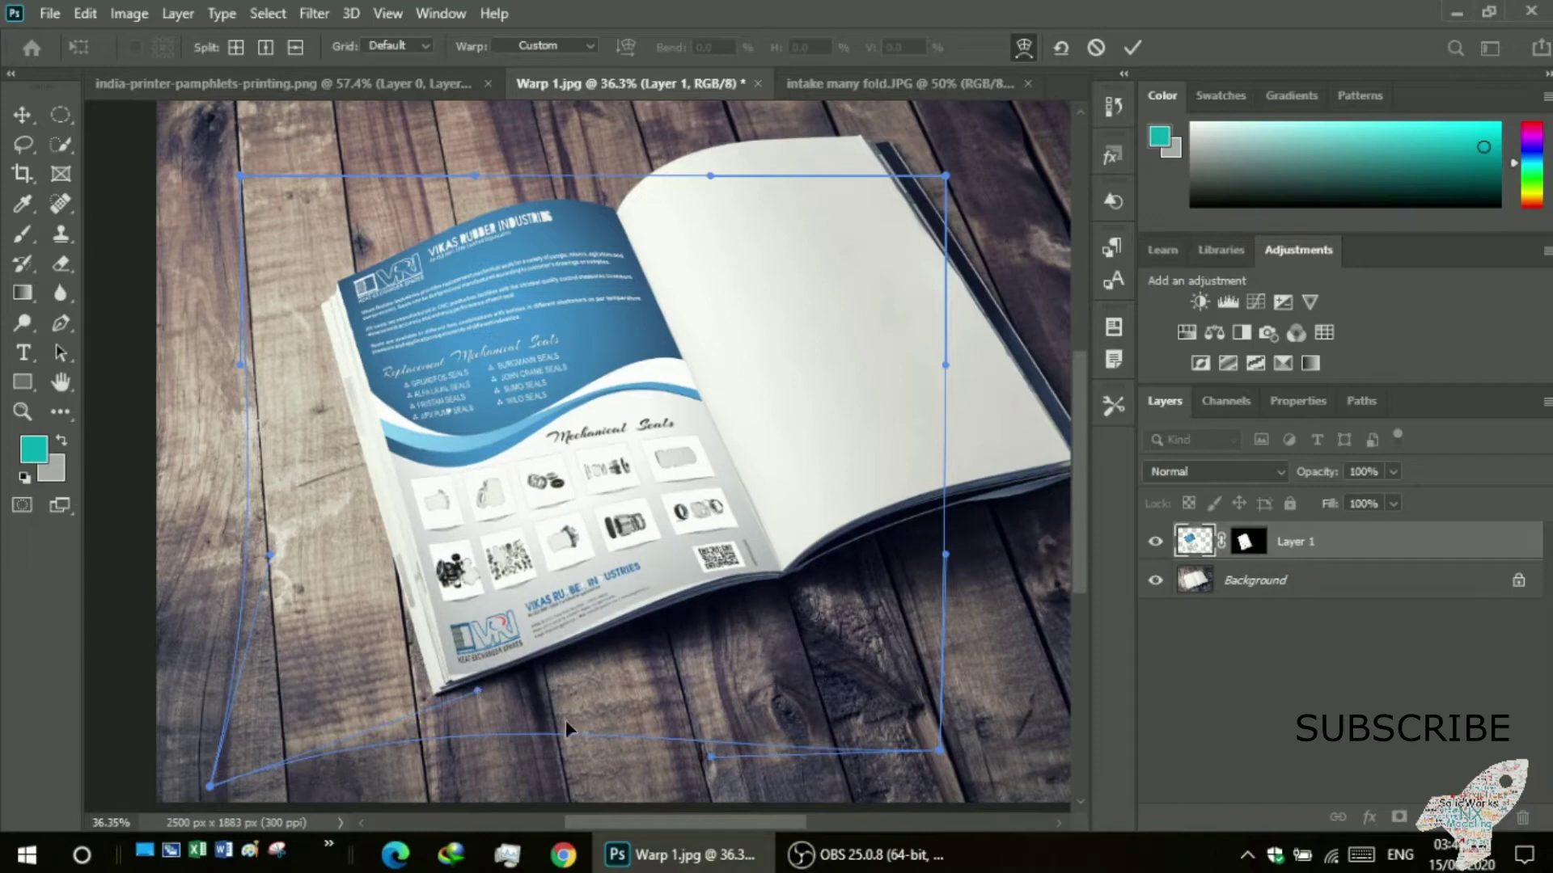
pyautogui.moveTo(711, 757); pyautogui.dragTo(727, 787)
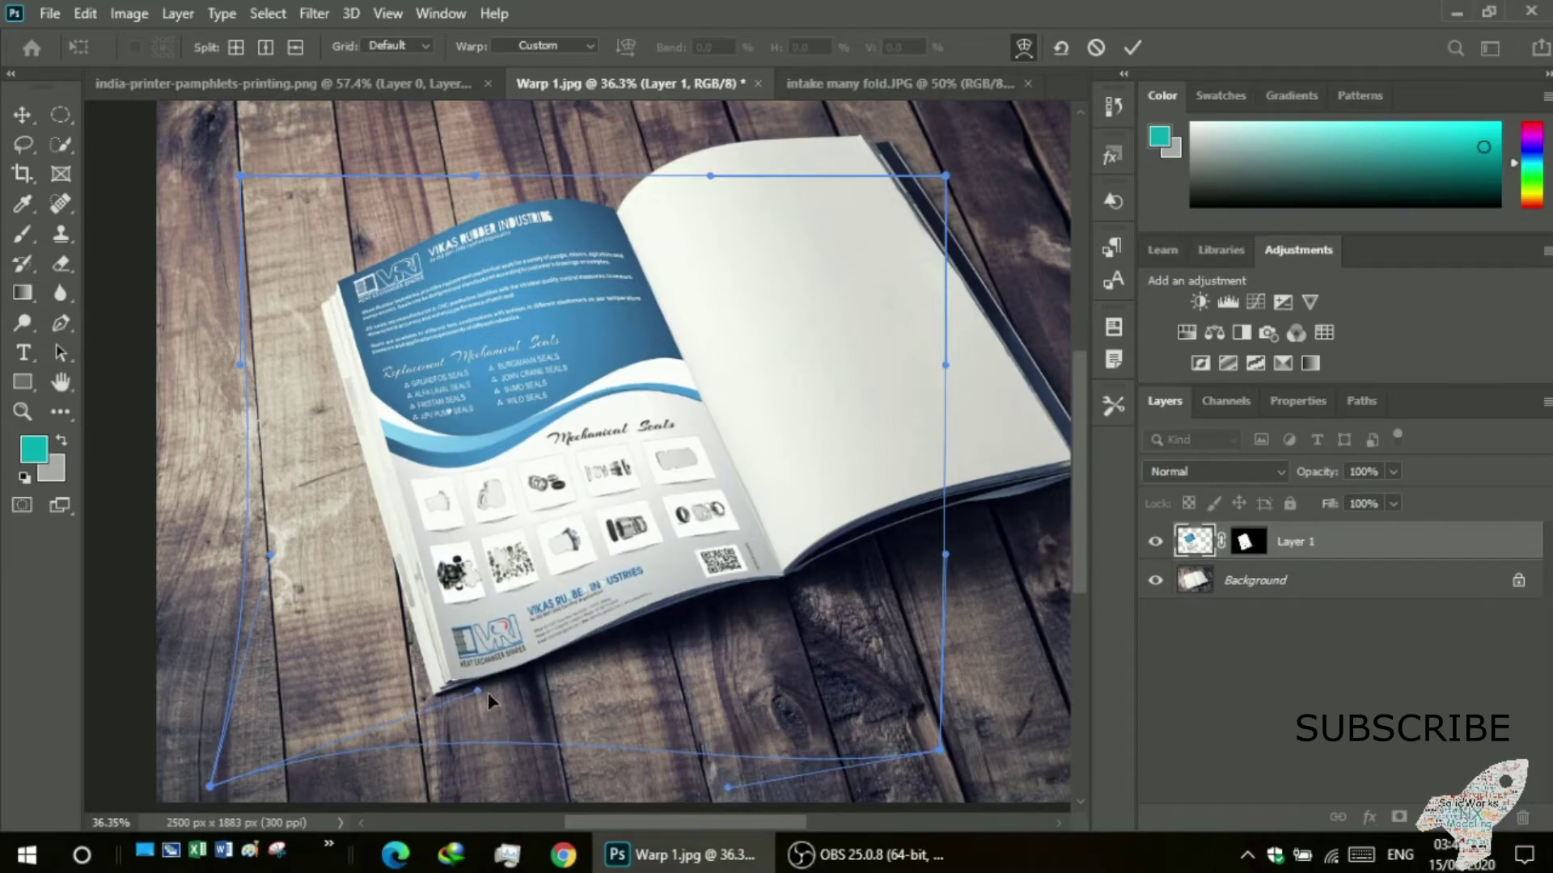
pyautogui.moveTo(481, 690); pyautogui.dragTo(443, 680)
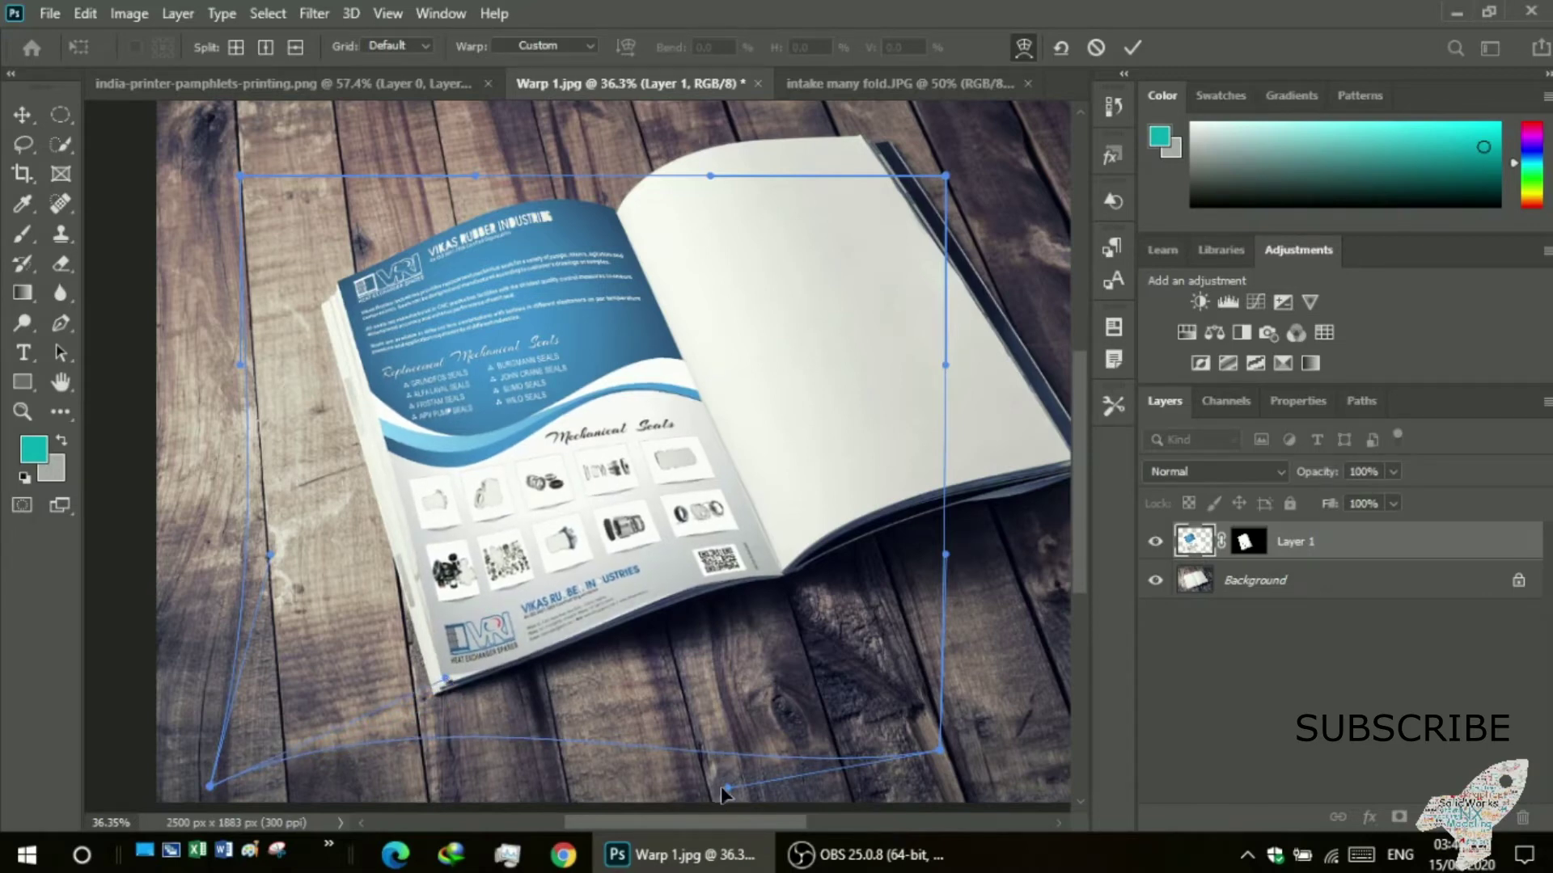
pyautogui.moveTo(733, 790); pyautogui.dragTo(746, 792)
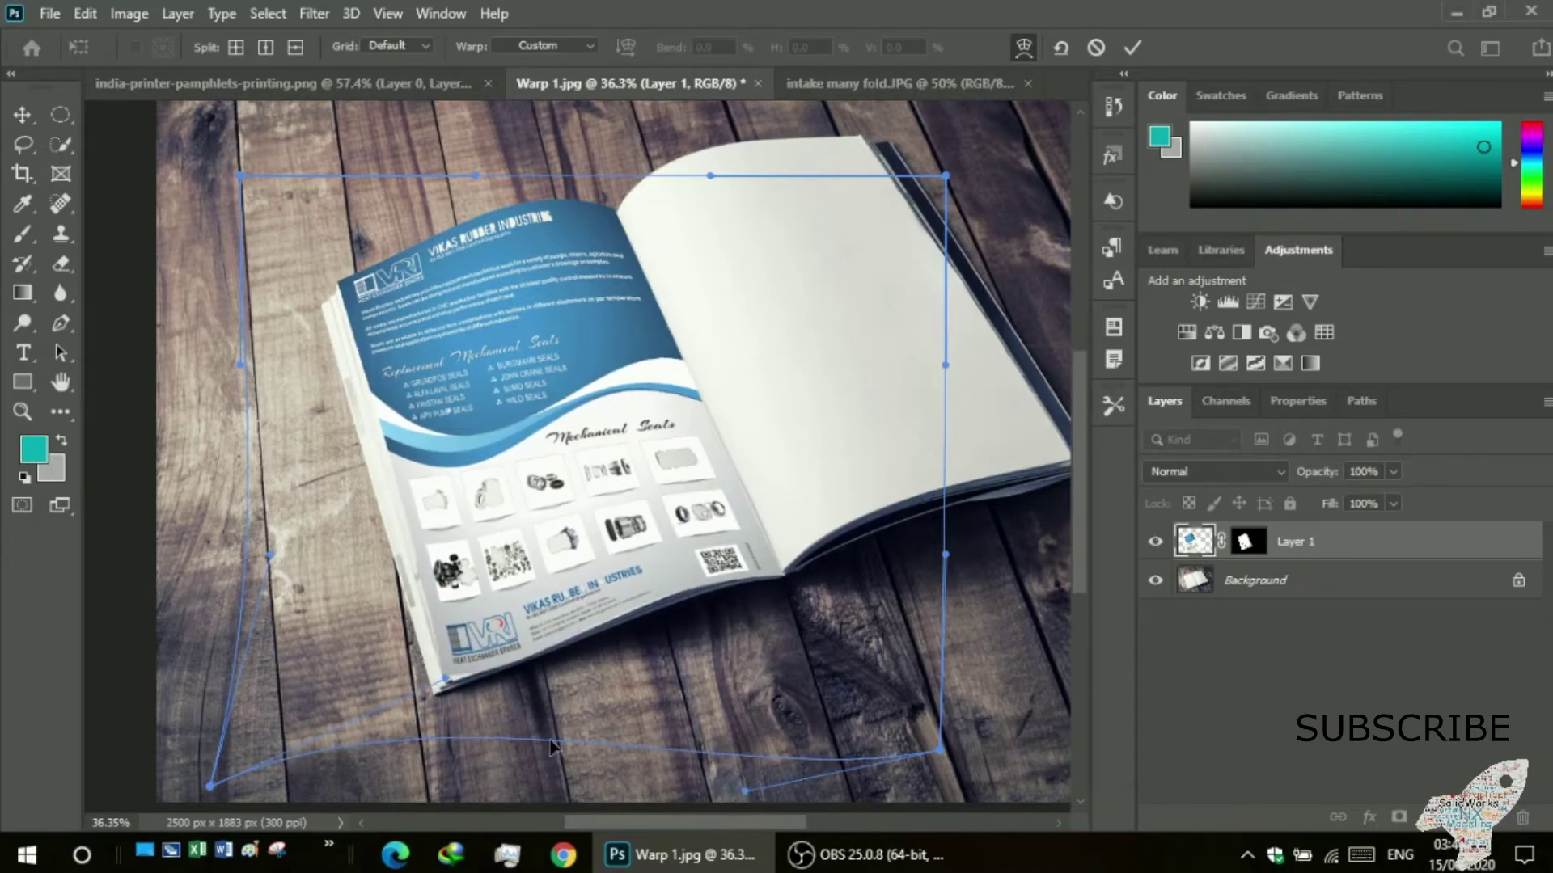
# - Settle the bottom-left corner on the page corner and reshape the curve near the VRI logo
pyautogui.scroll(-3, 550, 746)
pyautogui.moveTo(210, 731); pyautogui.dragTo(231, 752)
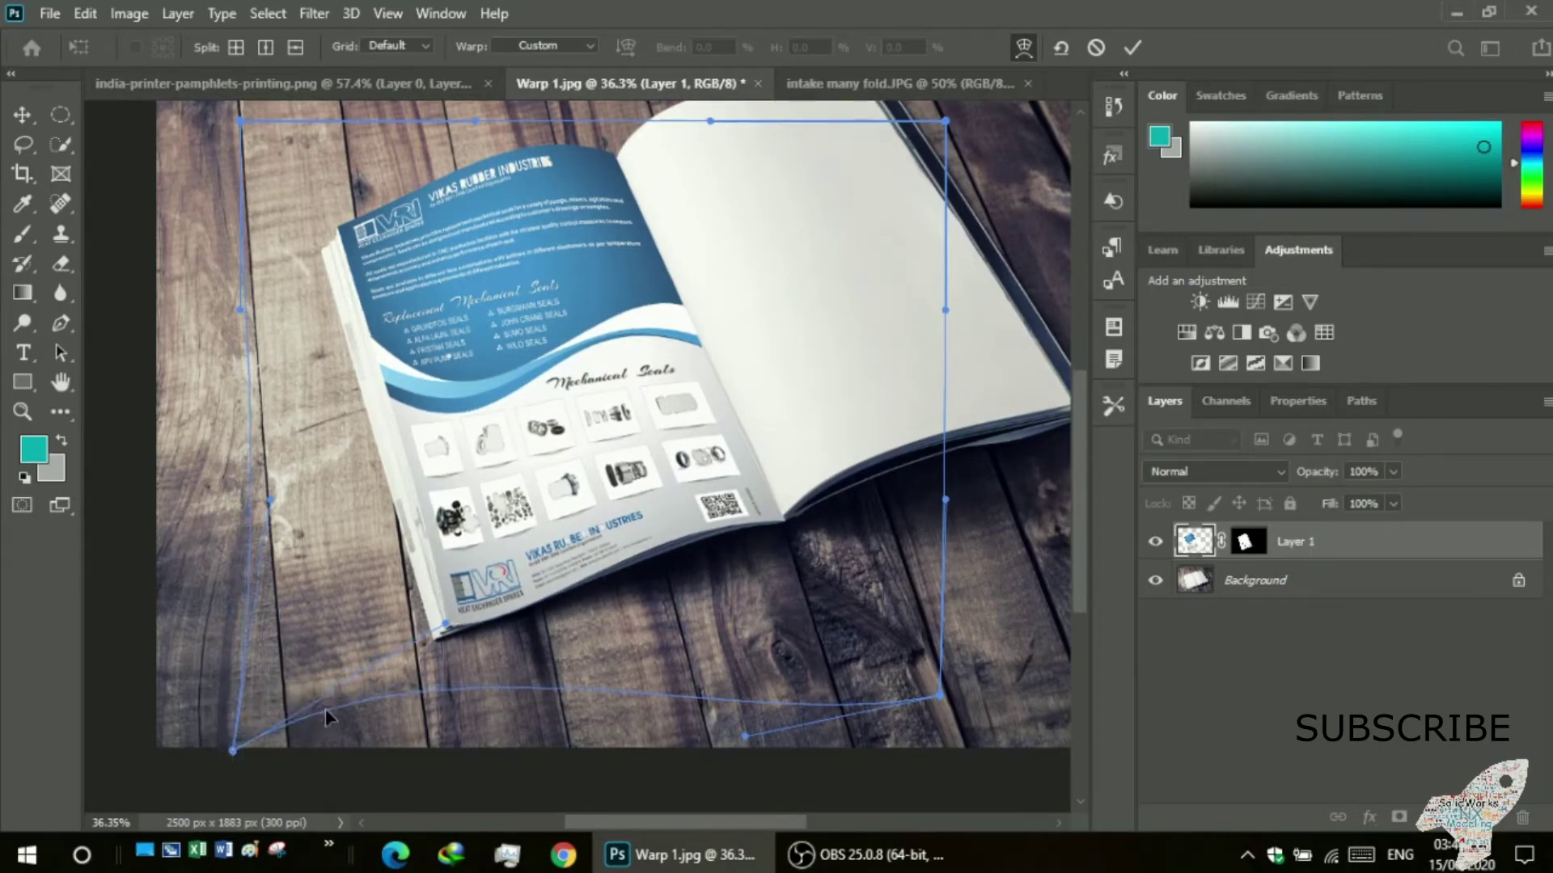
pyautogui.moveTo(437, 627)
pyautogui.mouseDown()
pyautogui.moveTo(443, 583)
pyautogui.moveTo(481, 595)
pyautogui.mouseUp()
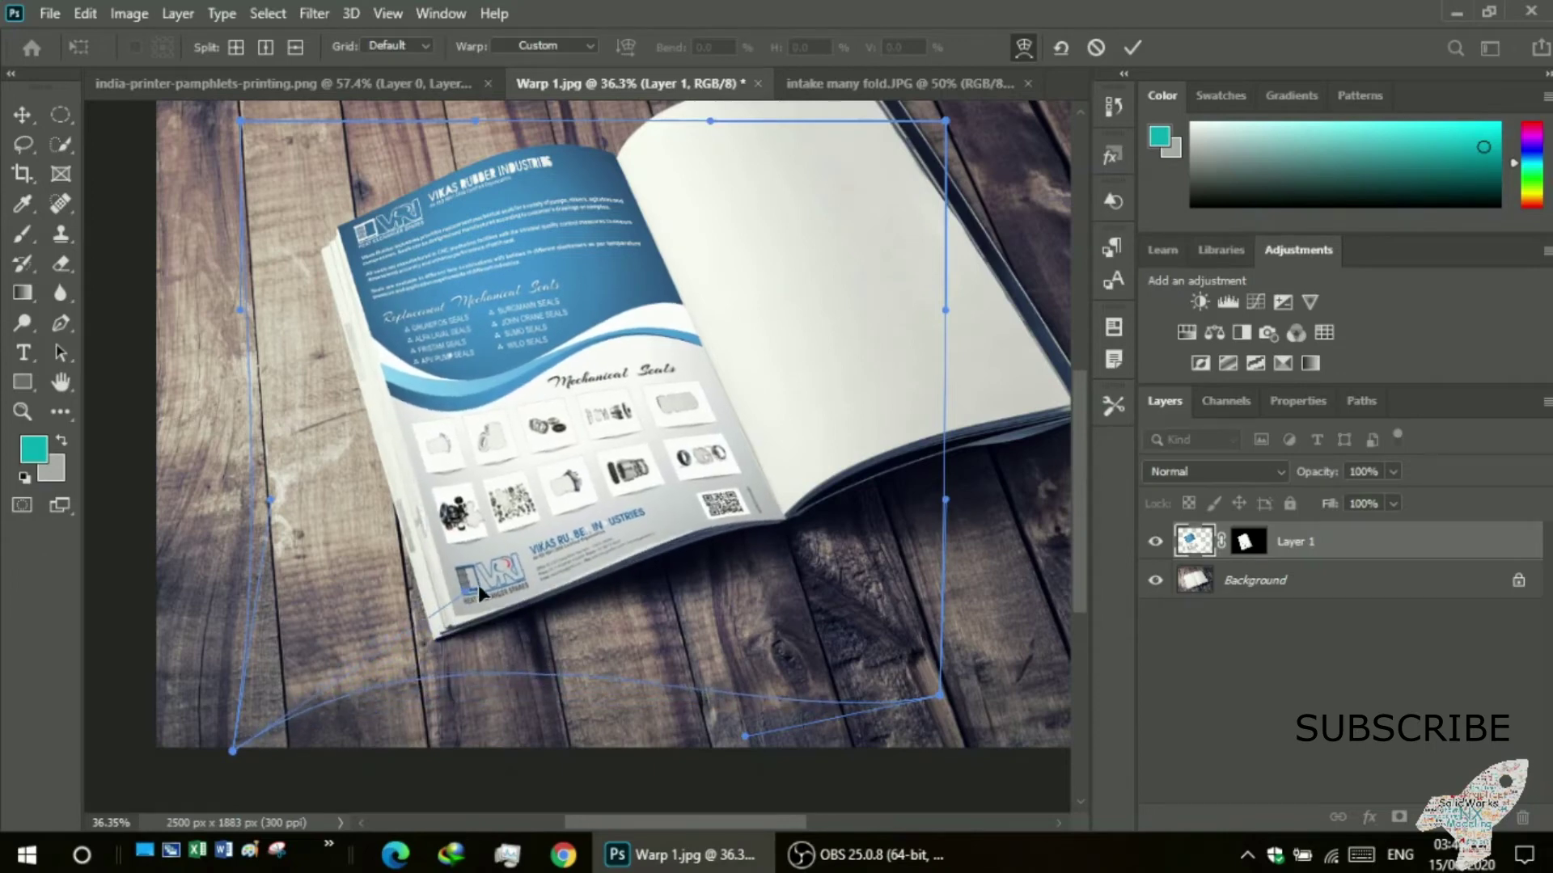
pyautogui.moveTo(481, 593); pyautogui.dragTo(483, 593)
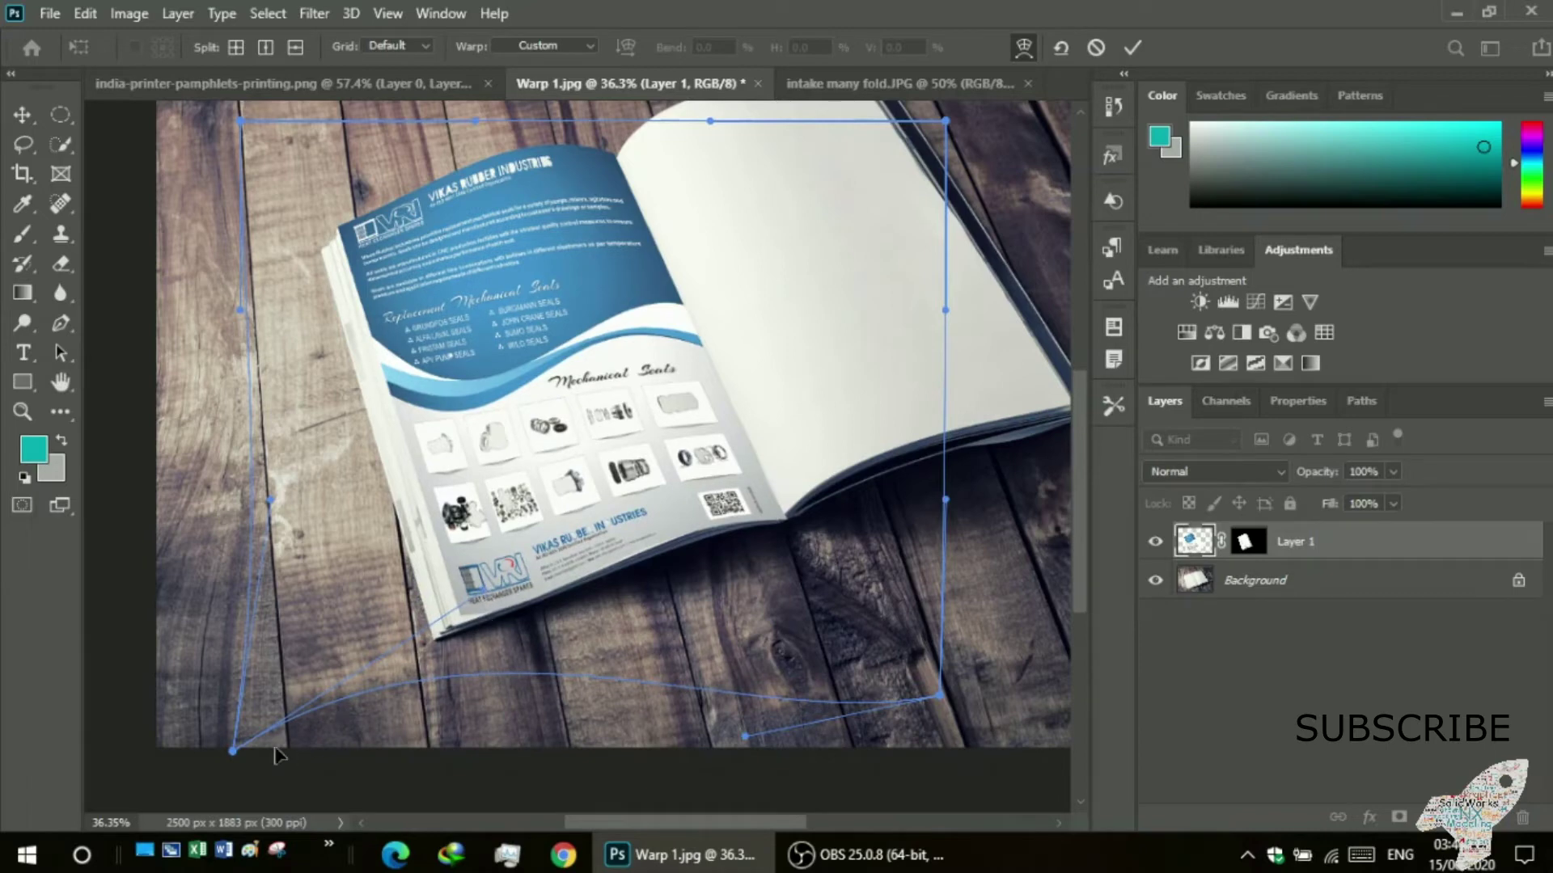
pyautogui.moveTo(232, 751); pyautogui.dragTo(232, 787)
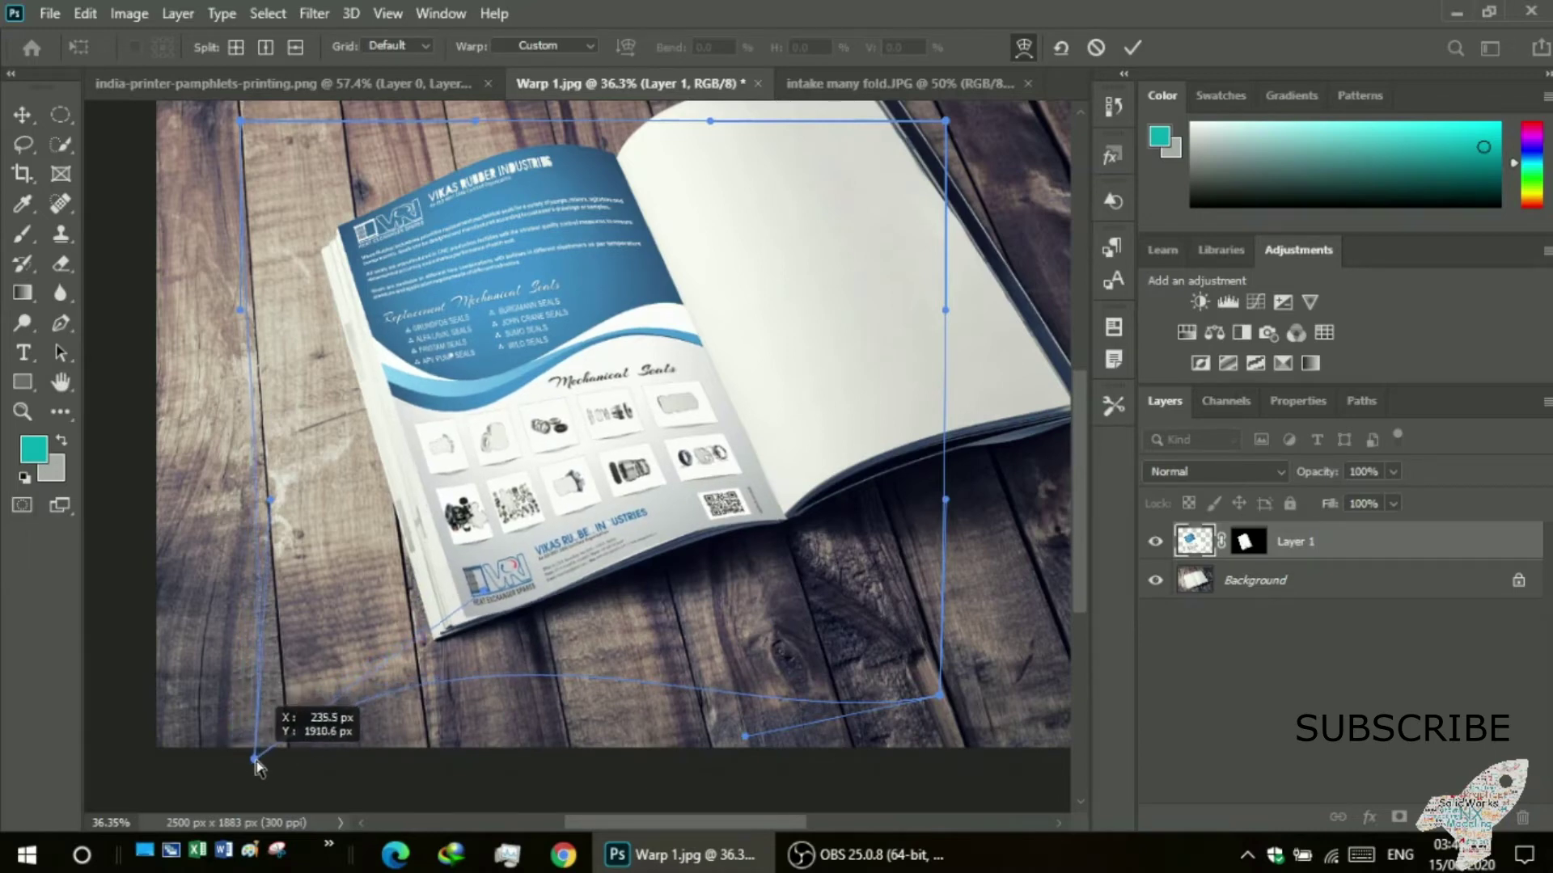
pyautogui.moveTo(232, 787); pyautogui.dragTo(216, 790)
pyautogui.moveTo(487, 601); pyautogui.dragTo(459, 589)
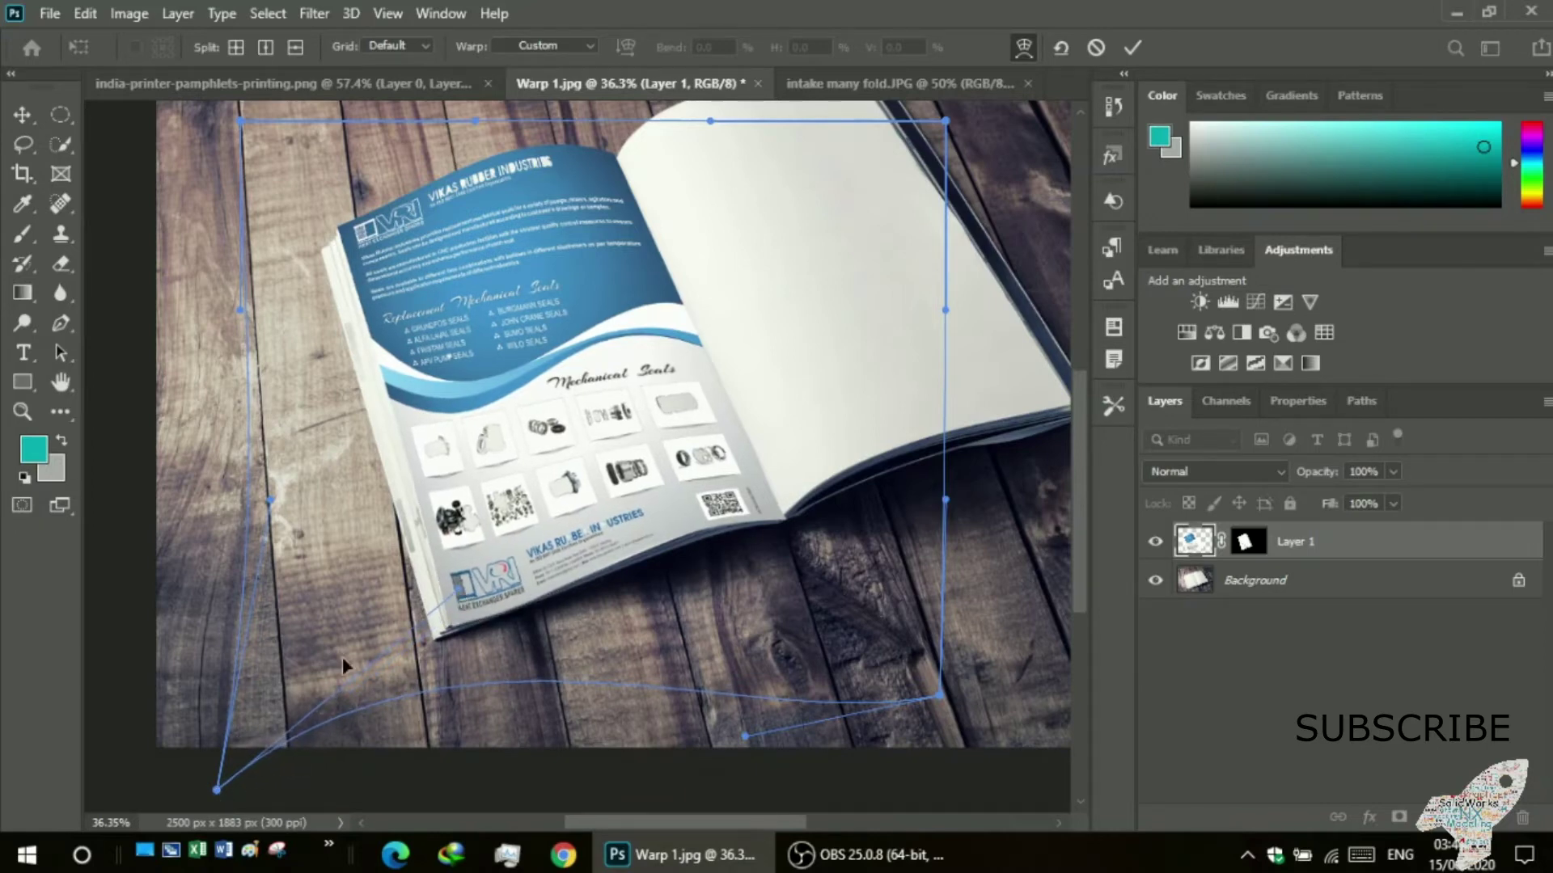
pyautogui.moveTo(216, 790); pyautogui.dragTo(235, 789)
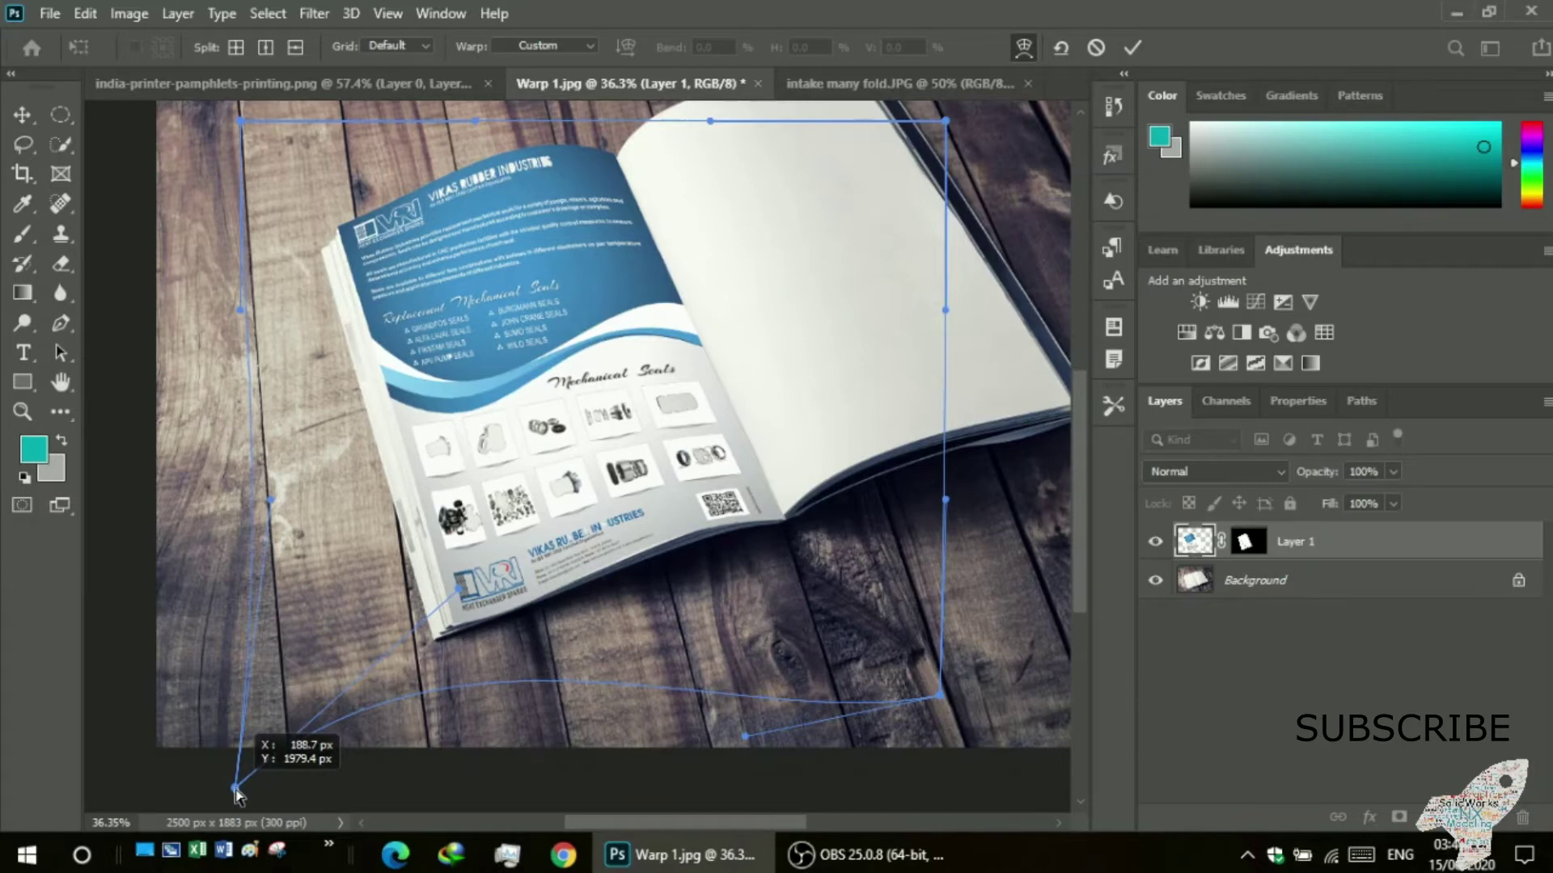
pyautogui.moveTo(236, 789); pyautogui.dragTo(234, 797)
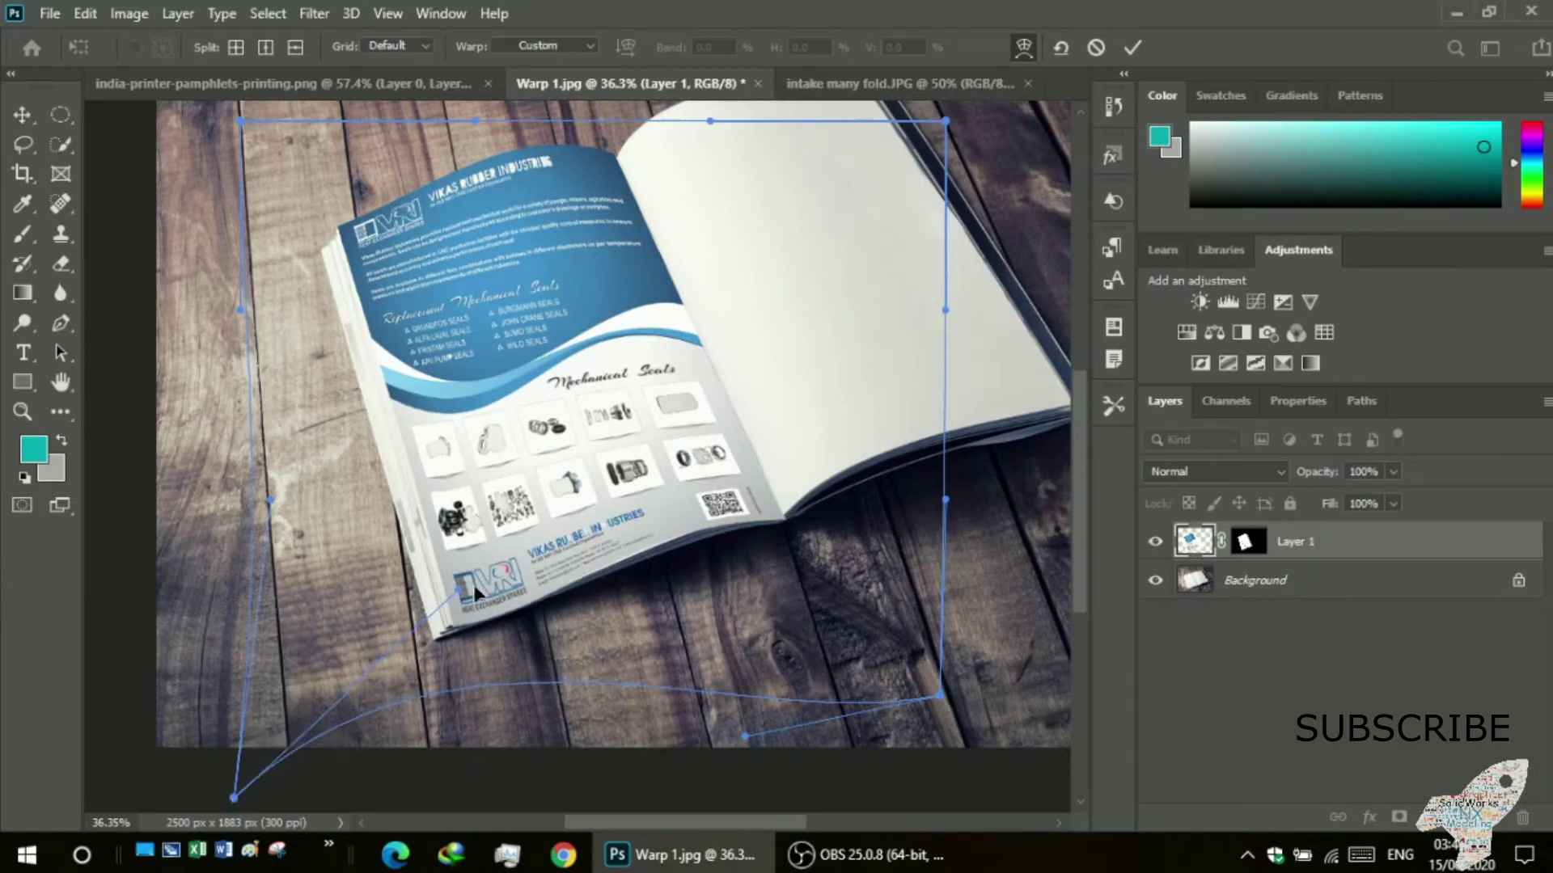
pyautogui.moveTo(444, 589); pyautogui.dragTo(443, 586)
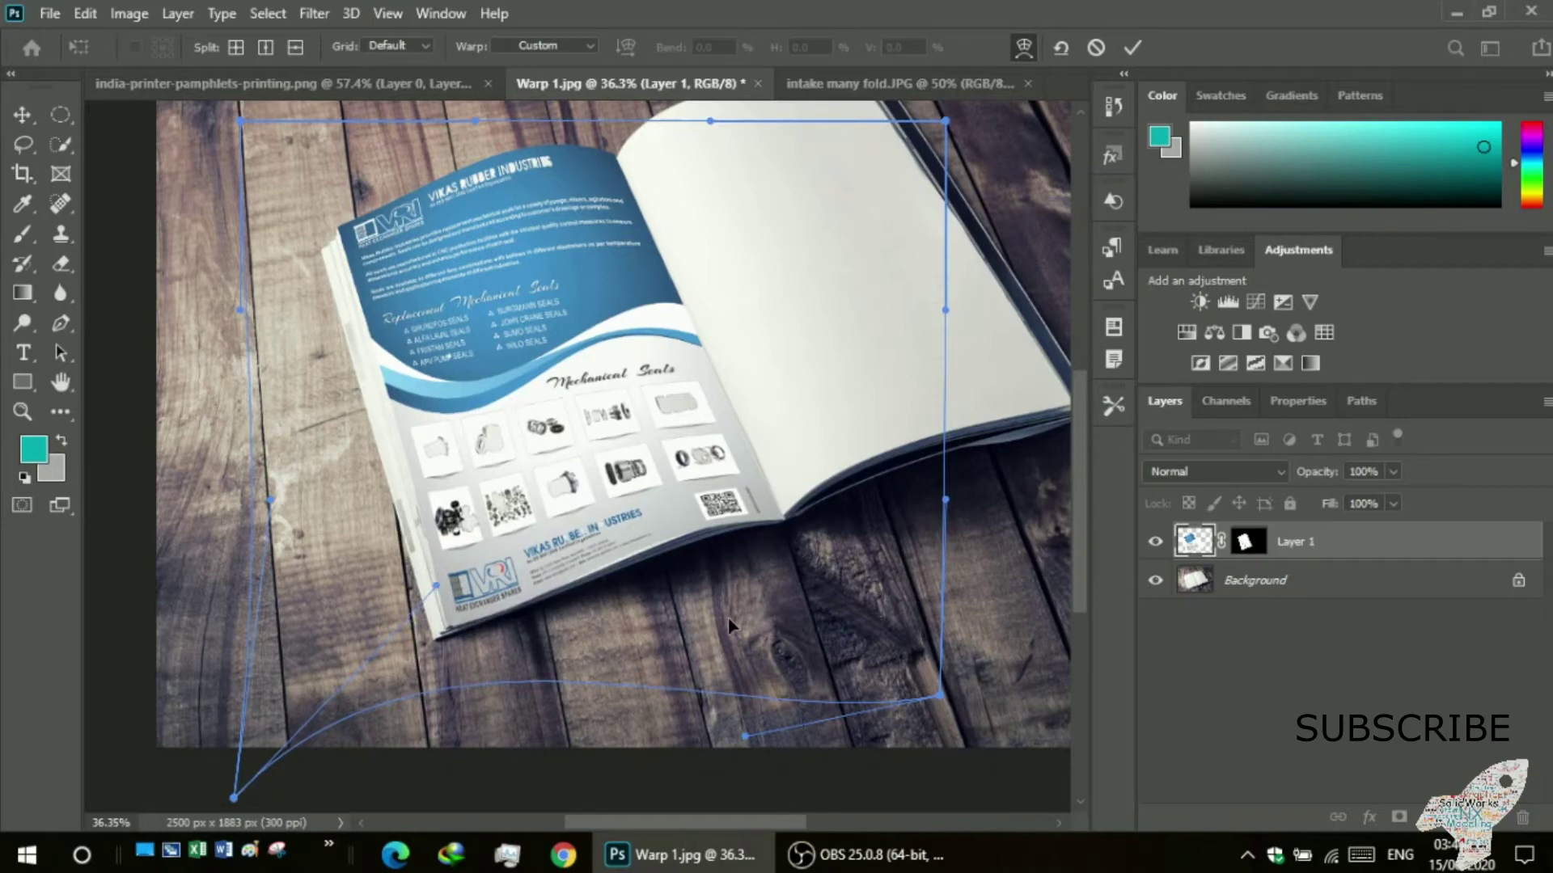
# - Raise the bottom-right corner toward the page corner and refine the bottom edge curve
pyautogui.scroll(-1, 728, 618)
pyautogui.moveTo(939, 678); pyautogui.dragTo(919, 661)
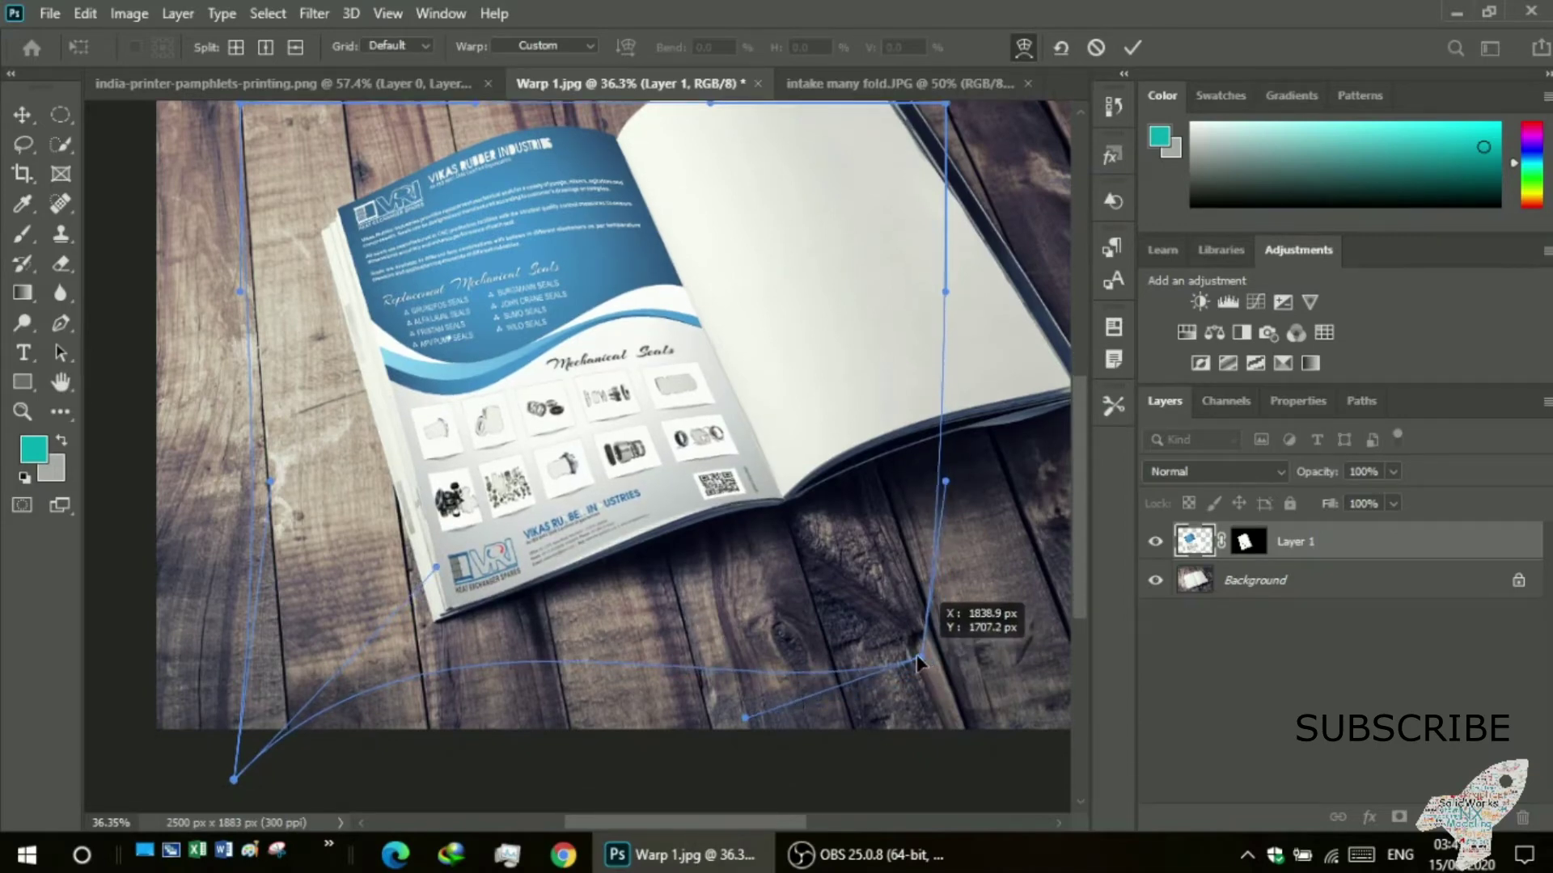
pyautogui.moveTo(919, 662); pyautogui.dragTo(917, 647)
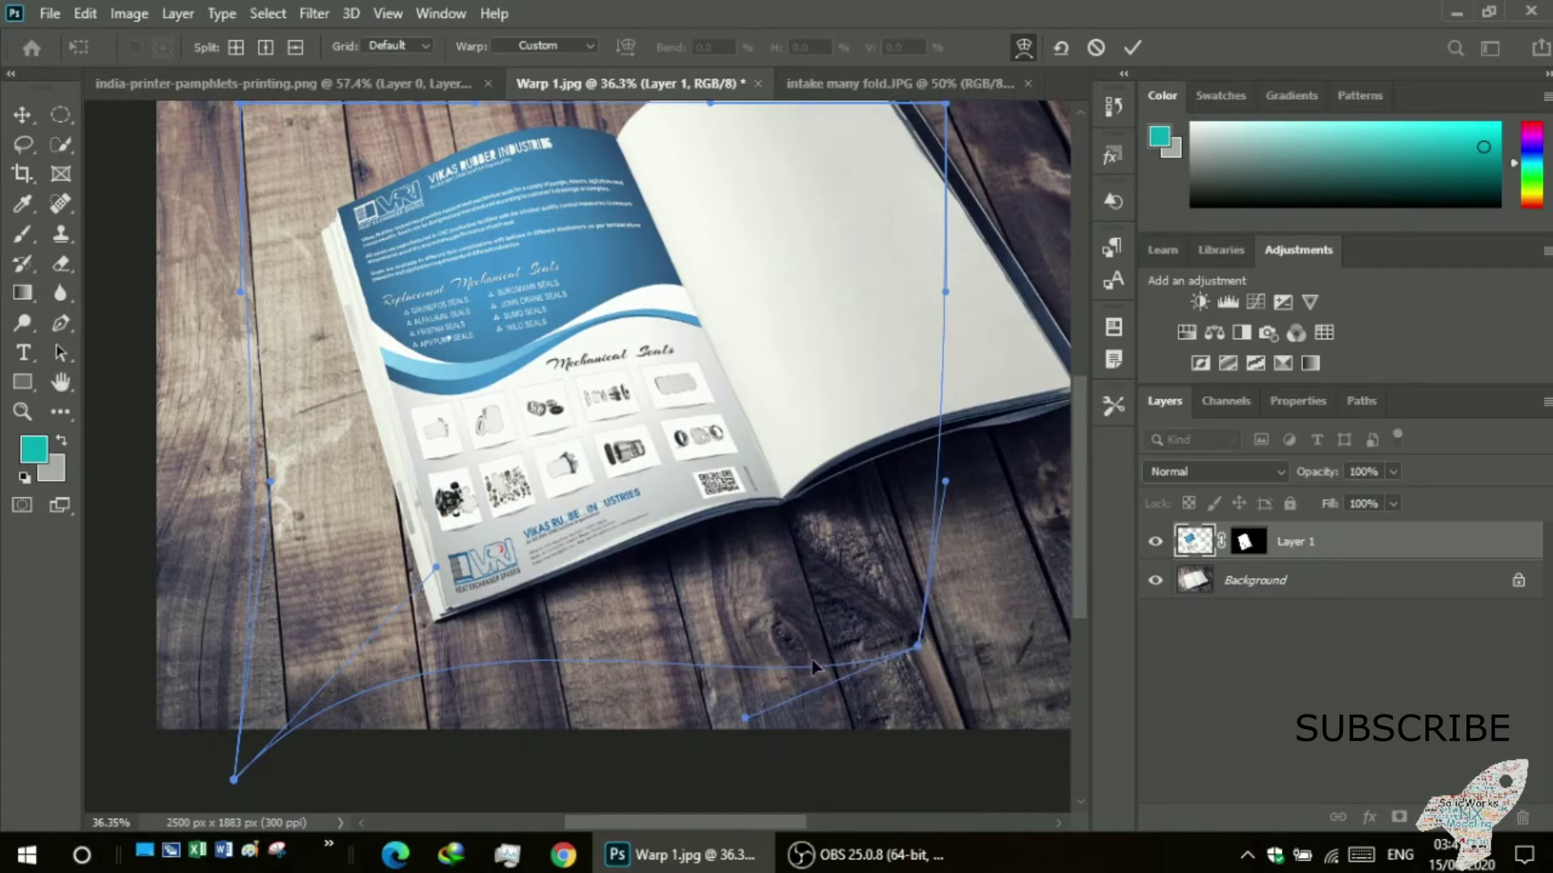
pyautogui.moveTo(742, 717); pyautogui.dragTo(765, 726)
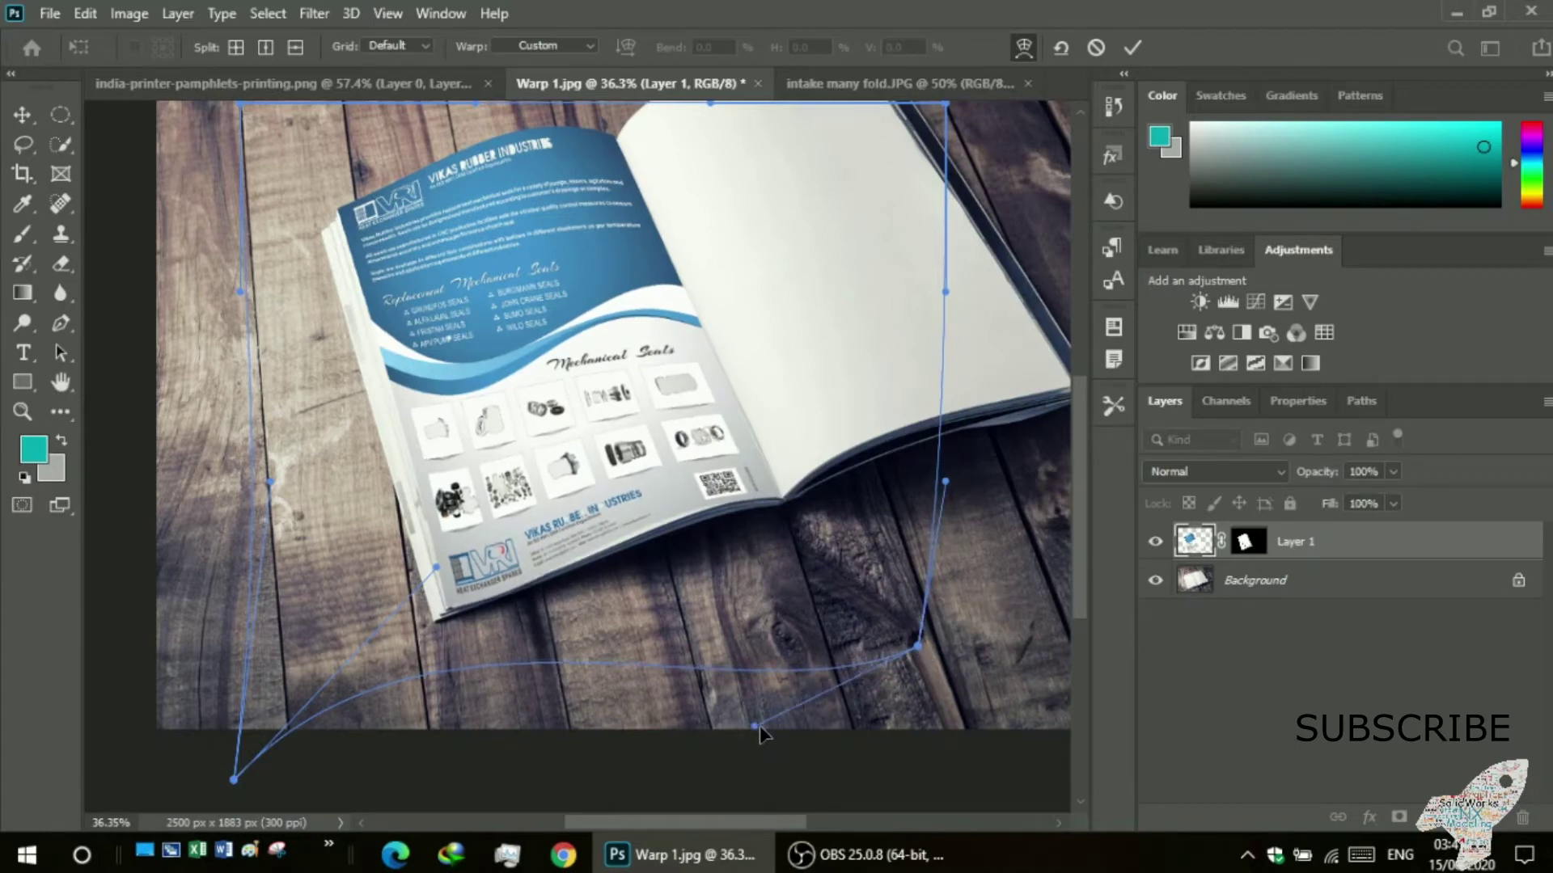
# - Pull the pamphlet's left side inward onto the page and commit the warp
pyautogui.scroll(2, 618, 557)
pyautogui.scroll(1, 618, 556)
pyautogui.scroll(1, 618, 557)
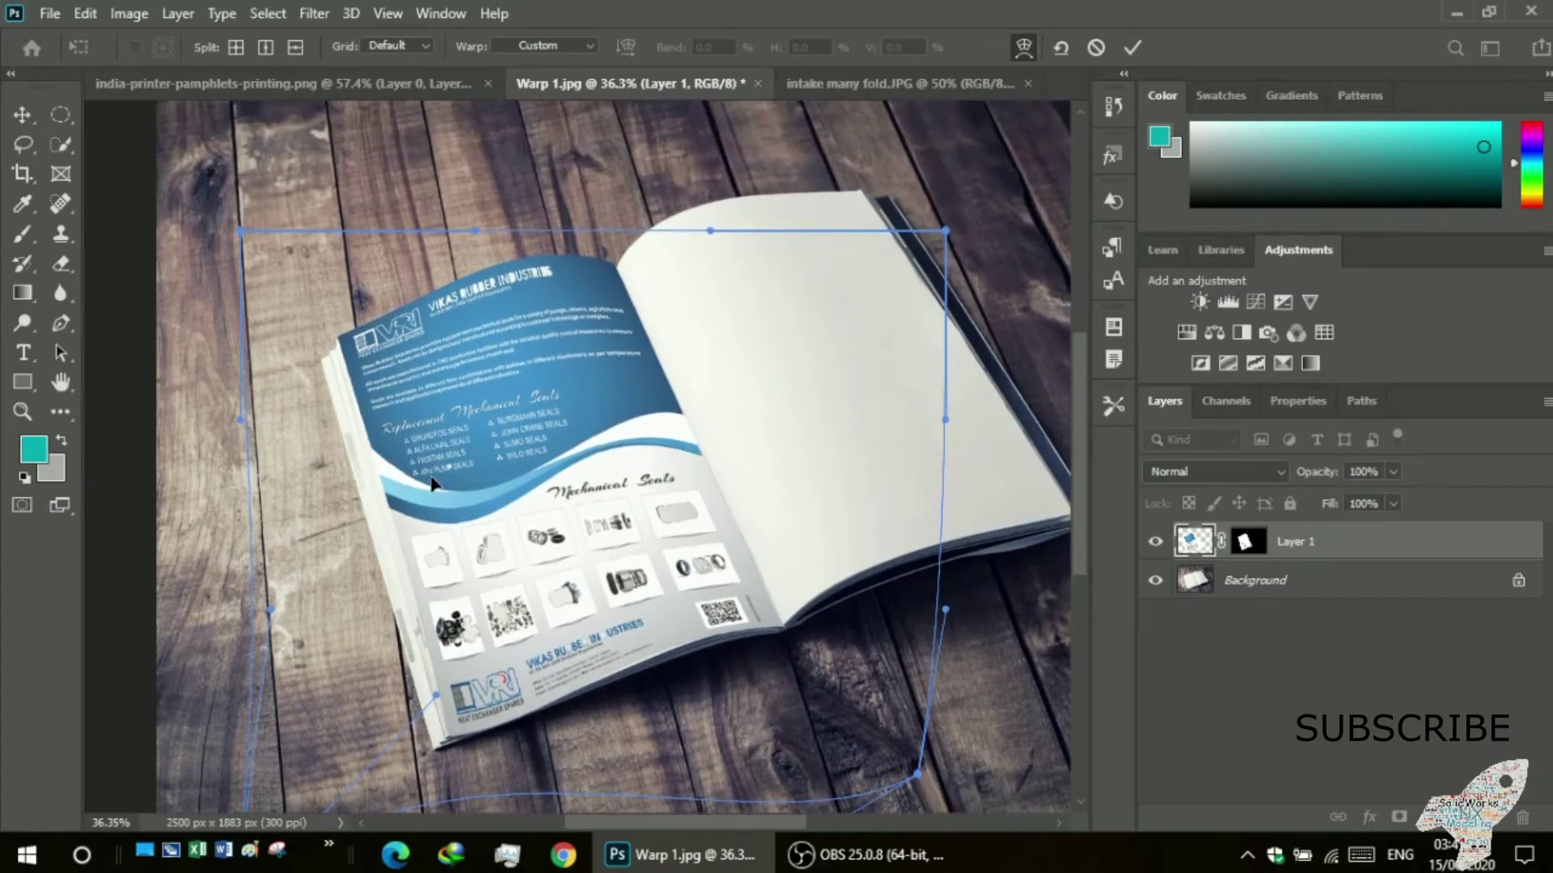
pyautogui.moveTo(240, 417); pyautogui.dragTo(255, 422)
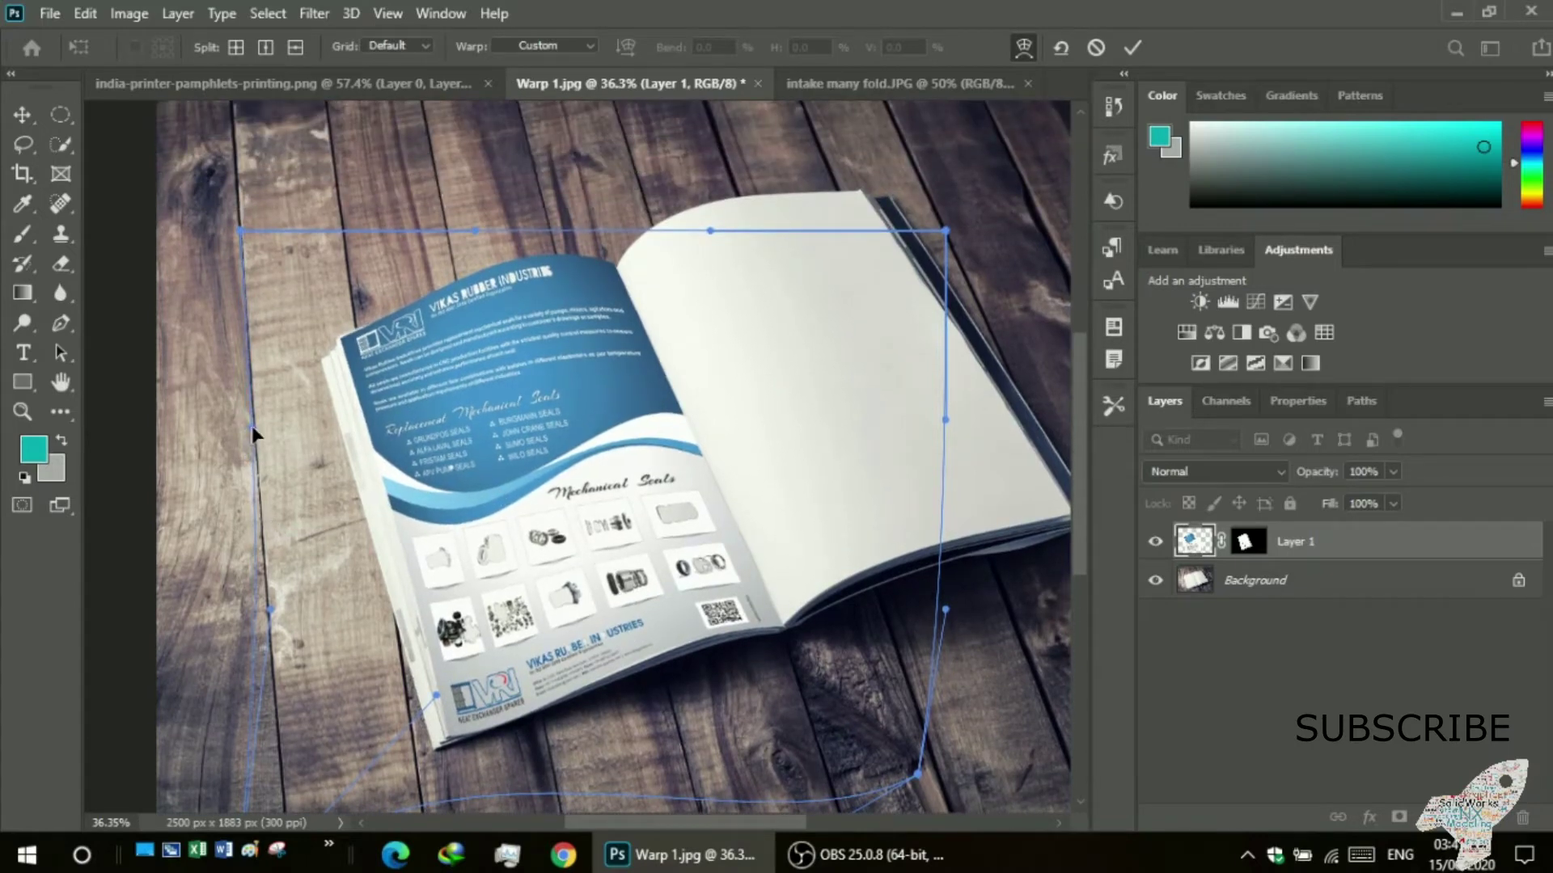
pyautogui.moveTo(255, 424); pyautogui.dragTo(251, 419)
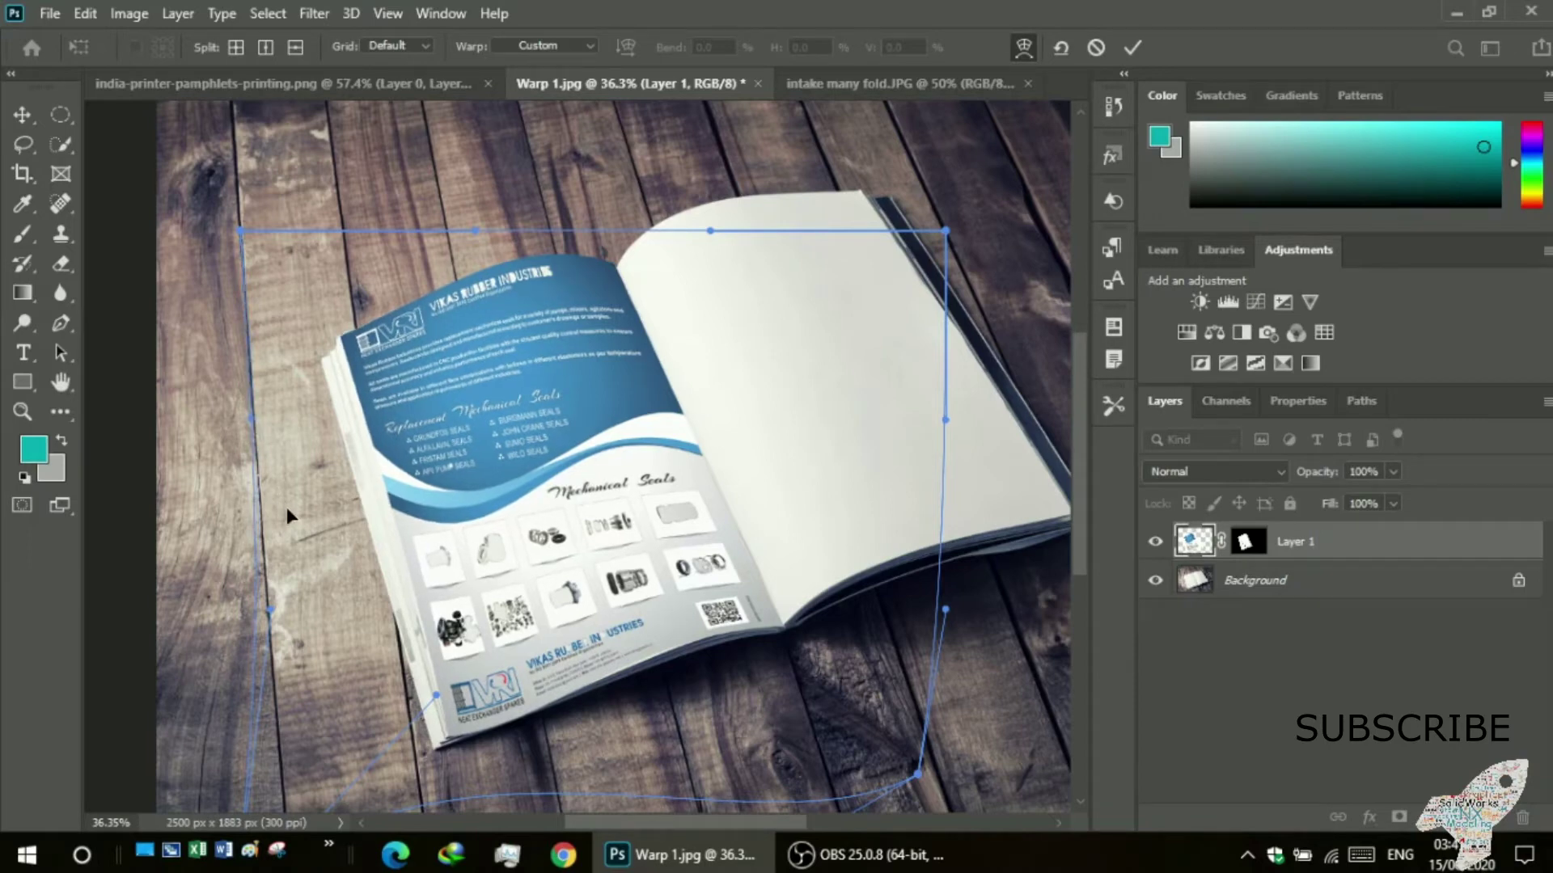
pyautogui.press('Return')
pyautogui.press('z')
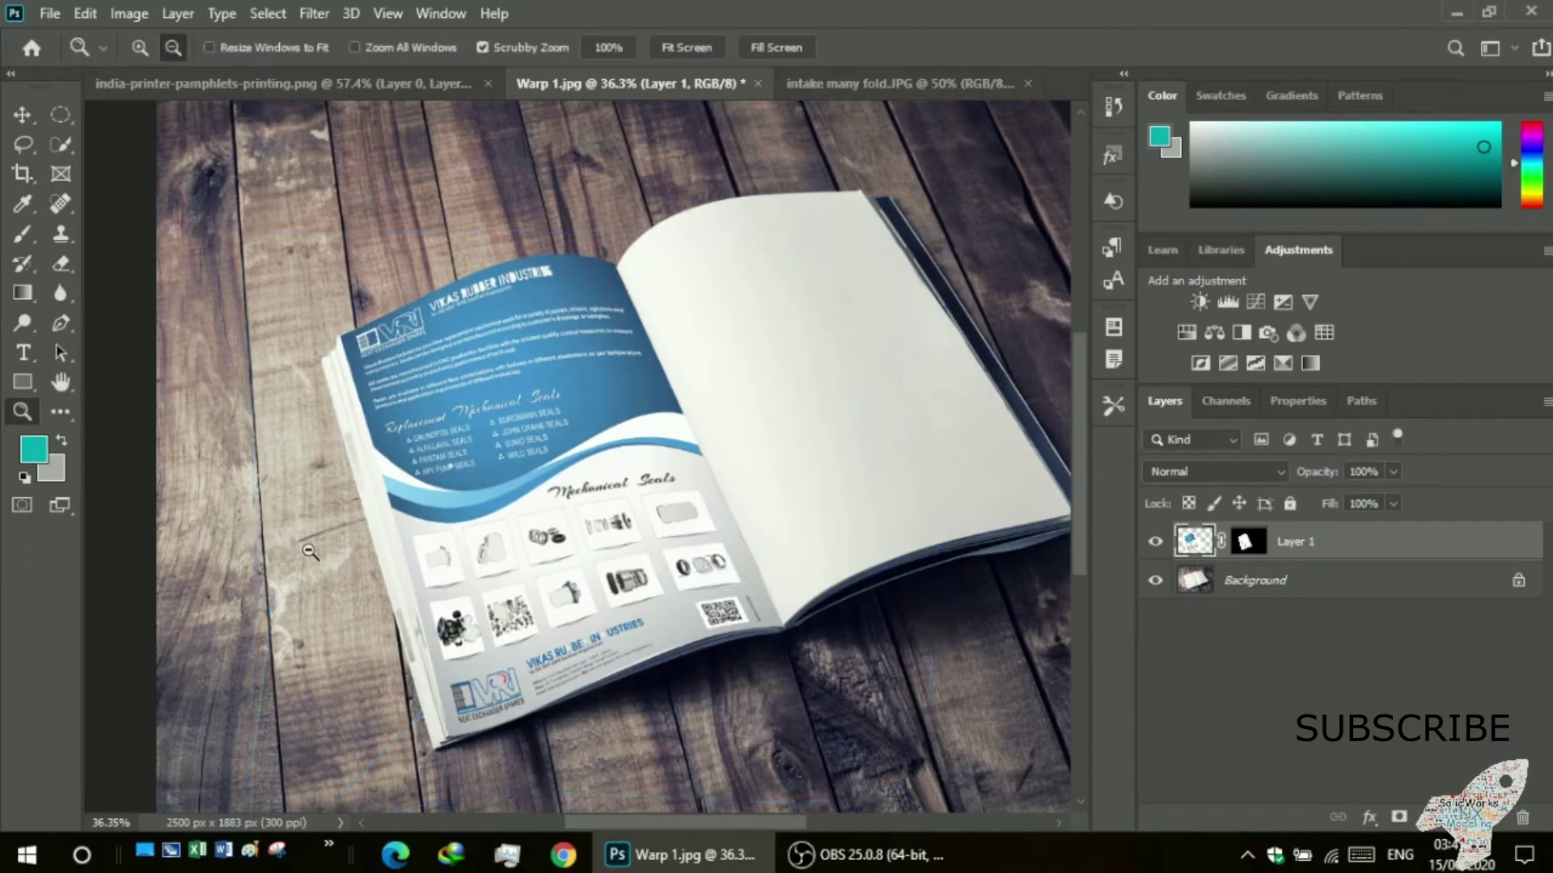
# - Zoom in to inspect the warped flyer's lower edges, then bring up the Edit menu
pyautogui.moveTo(354, 608); pyautogui.dragTo(421, 607)
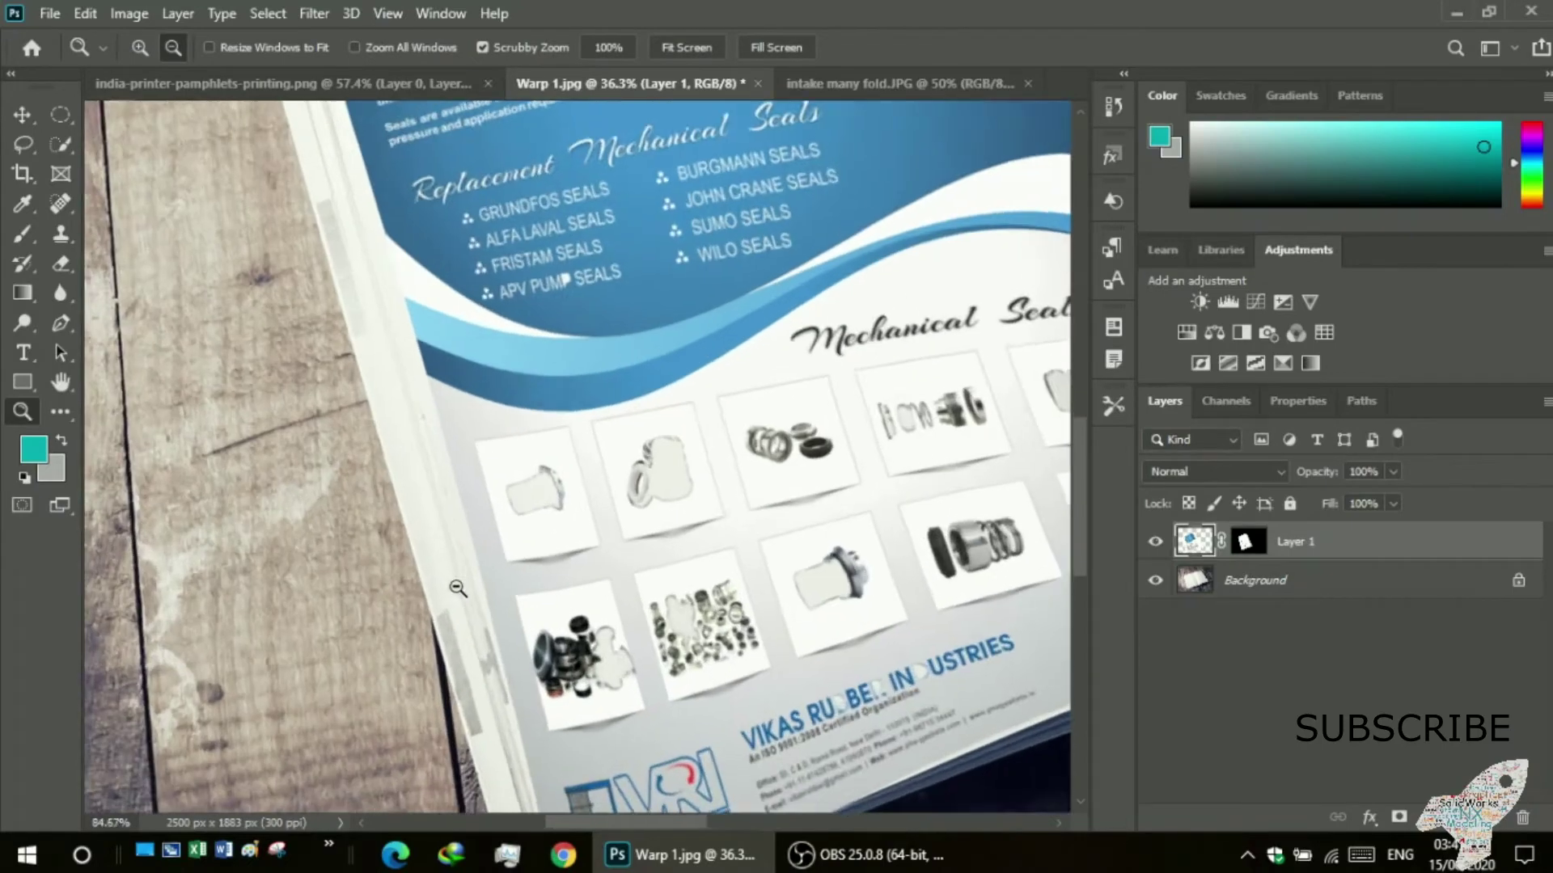
pyautogui.scroll(-3, 441, 511)
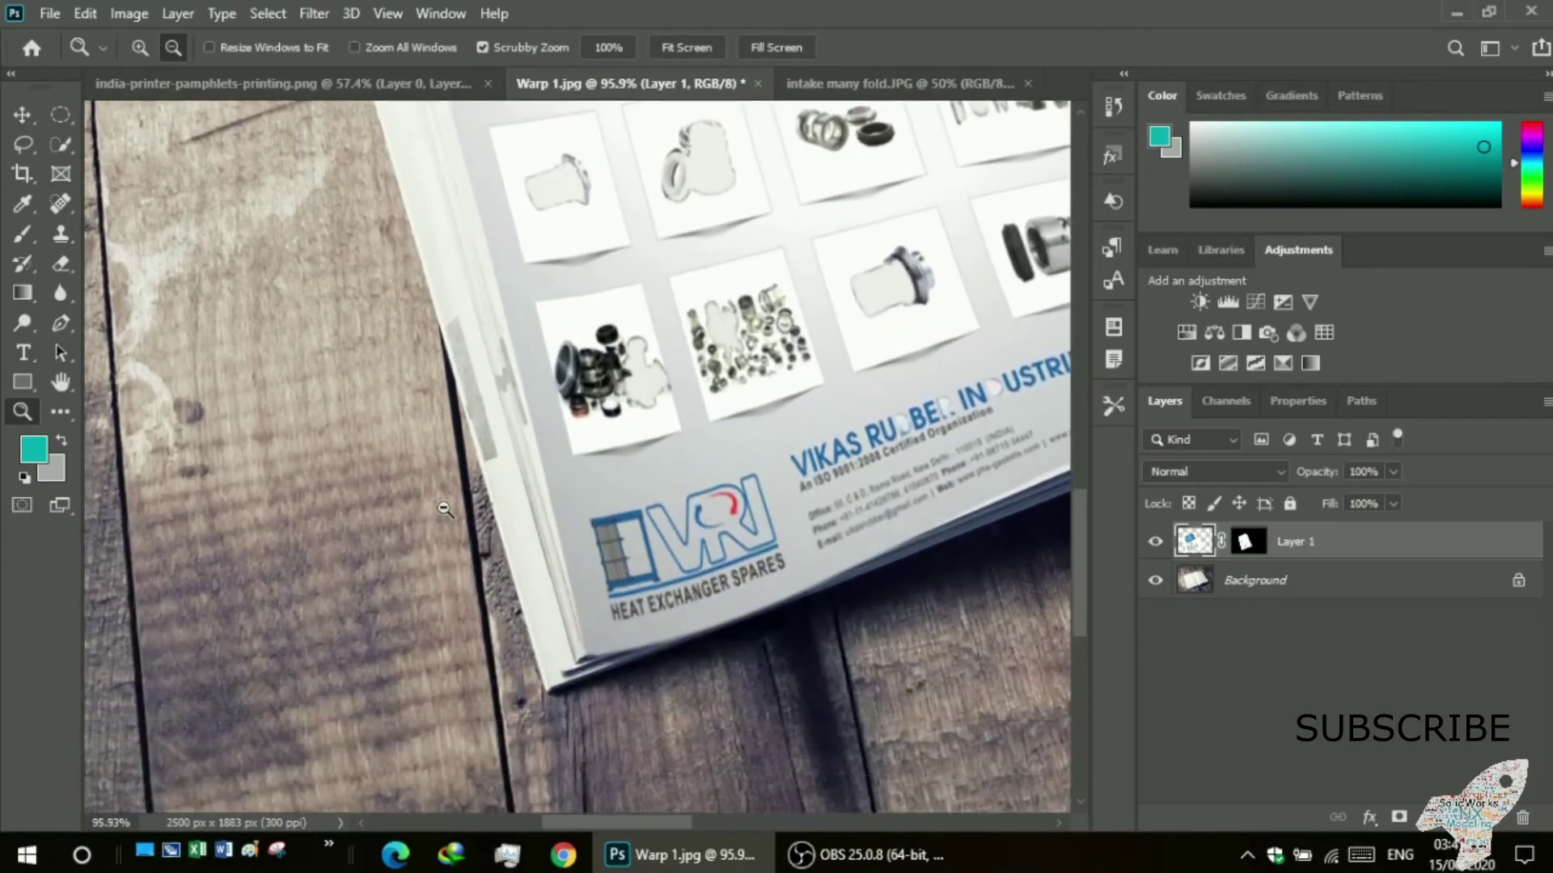
pyautogui.scroll(5, 444, 508)
pyautogui.scroll(3, 436, 506)
pyautogui.scroll(2, 429, 505)
pyautogui.scroll(1, 426, 505)
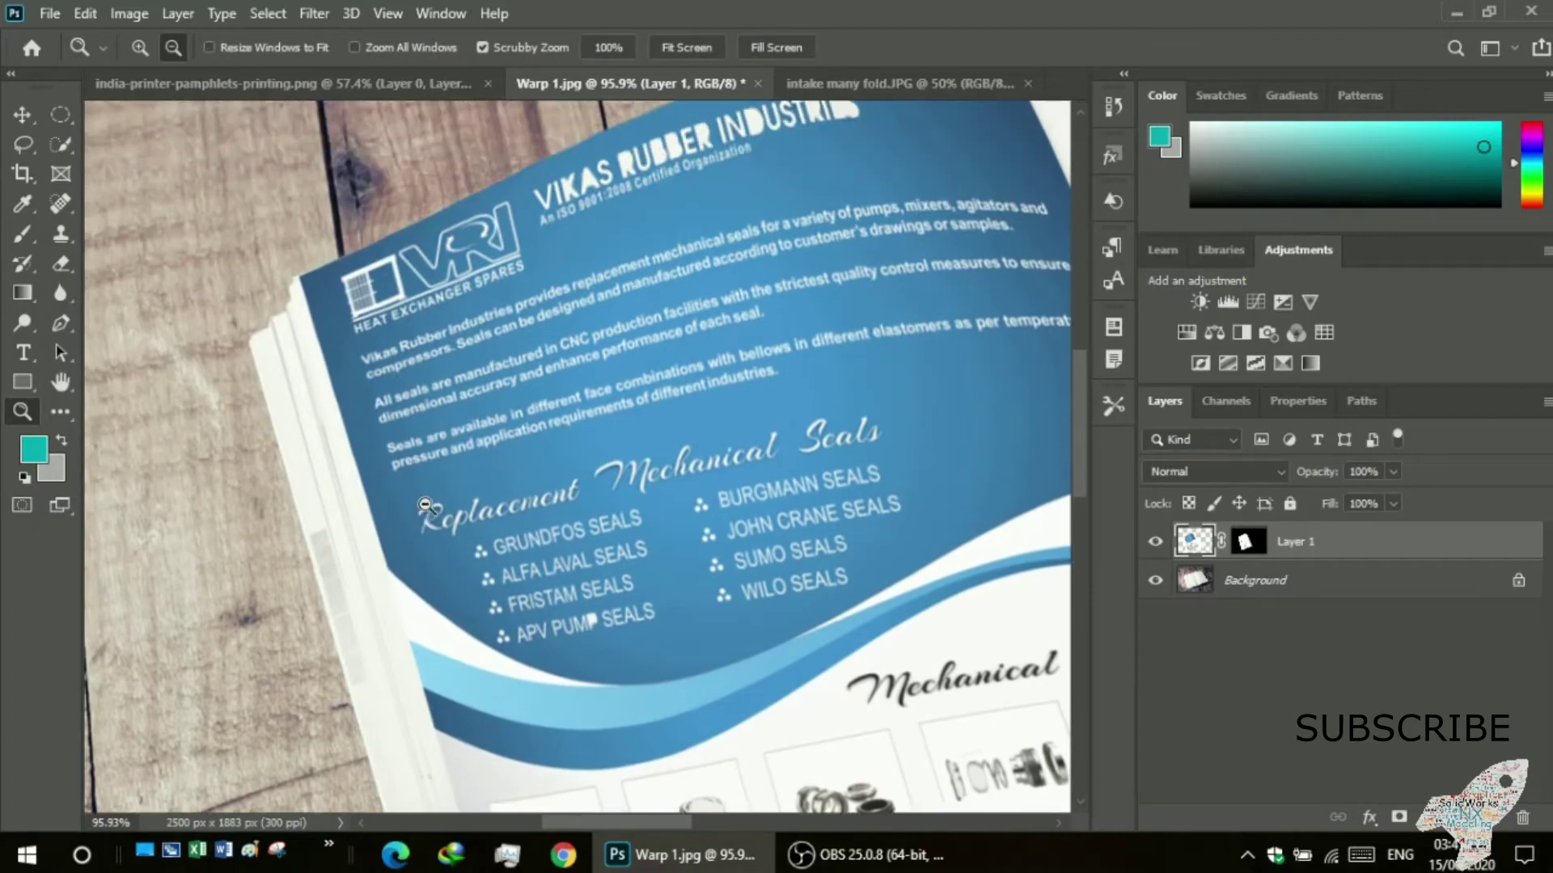
pyautogui.scroll(-1, 423, 505)
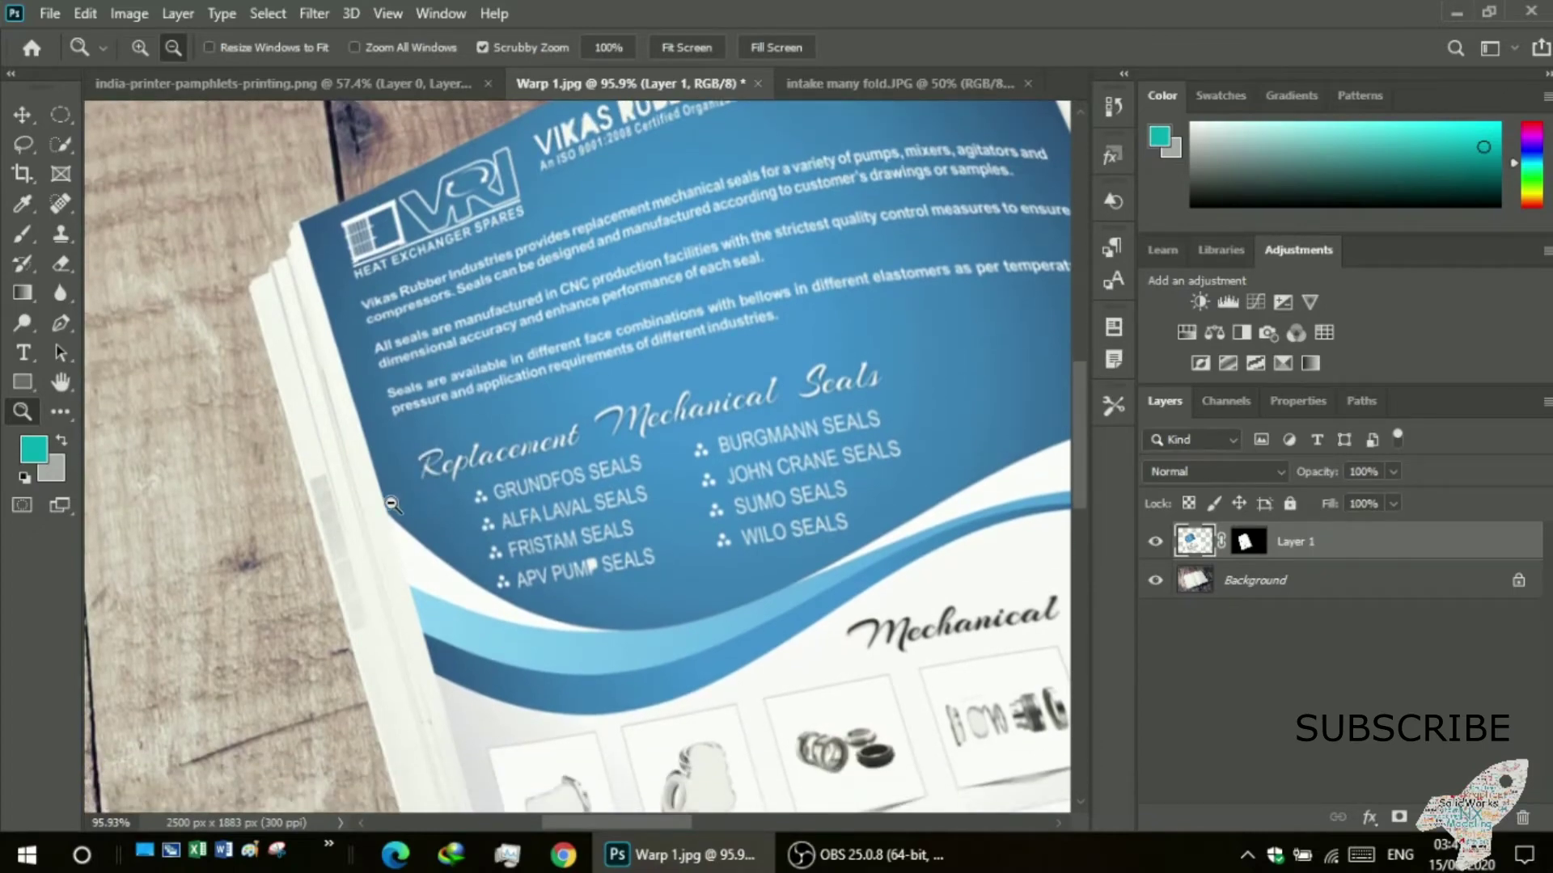
pyautogui.scroll(-2, 391, 477)
pyautogui.scroll(-3, 390, 477)
pyautogui.scroll(2, 715, 421)
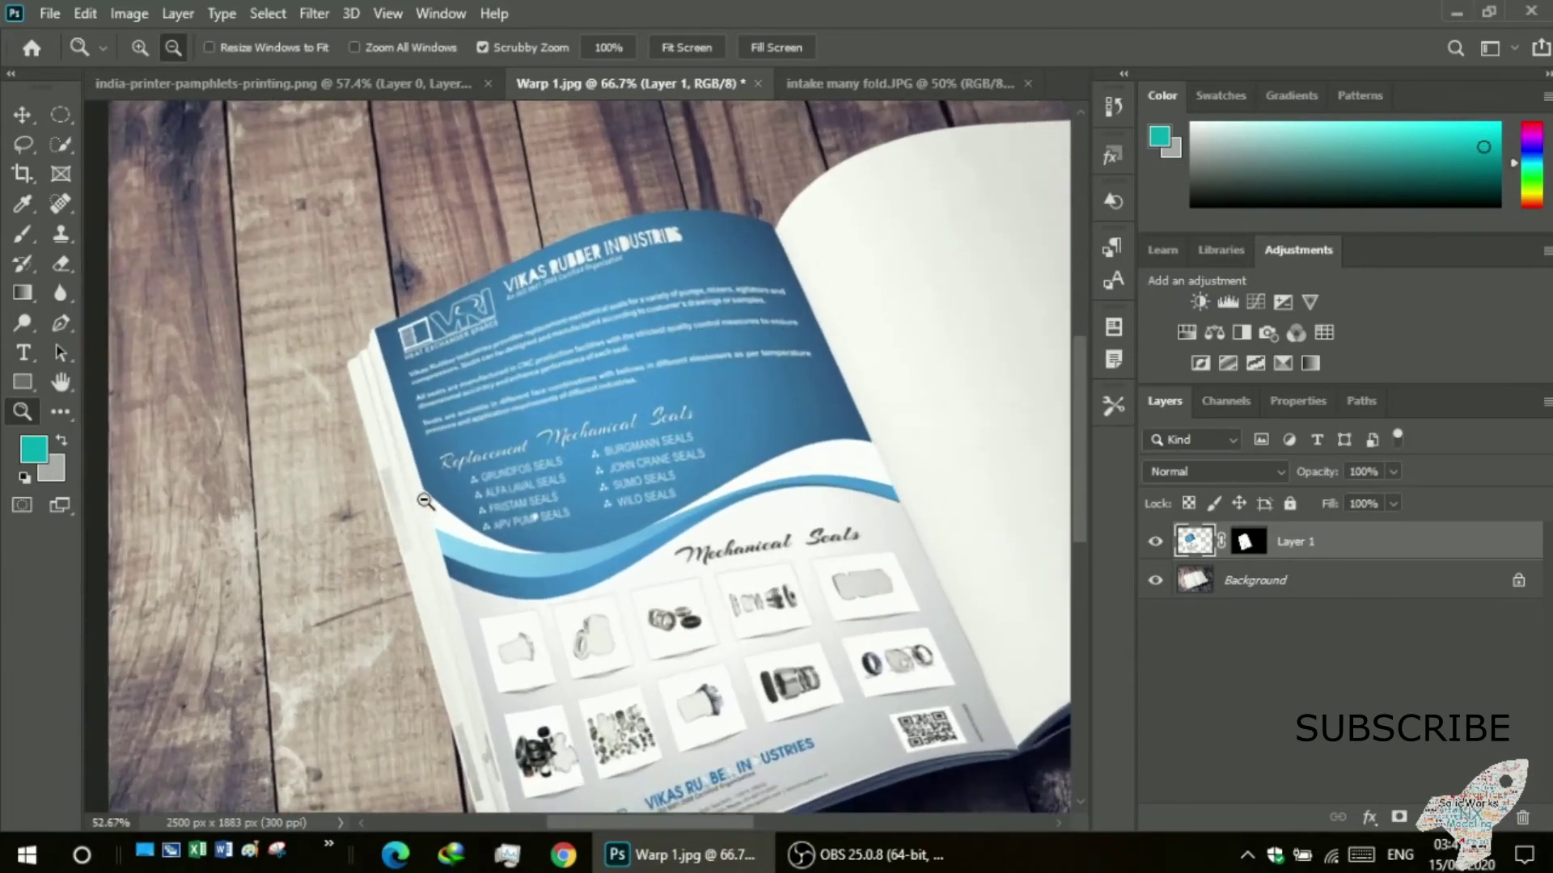
pyautogui.scroll(1, 584, 424)
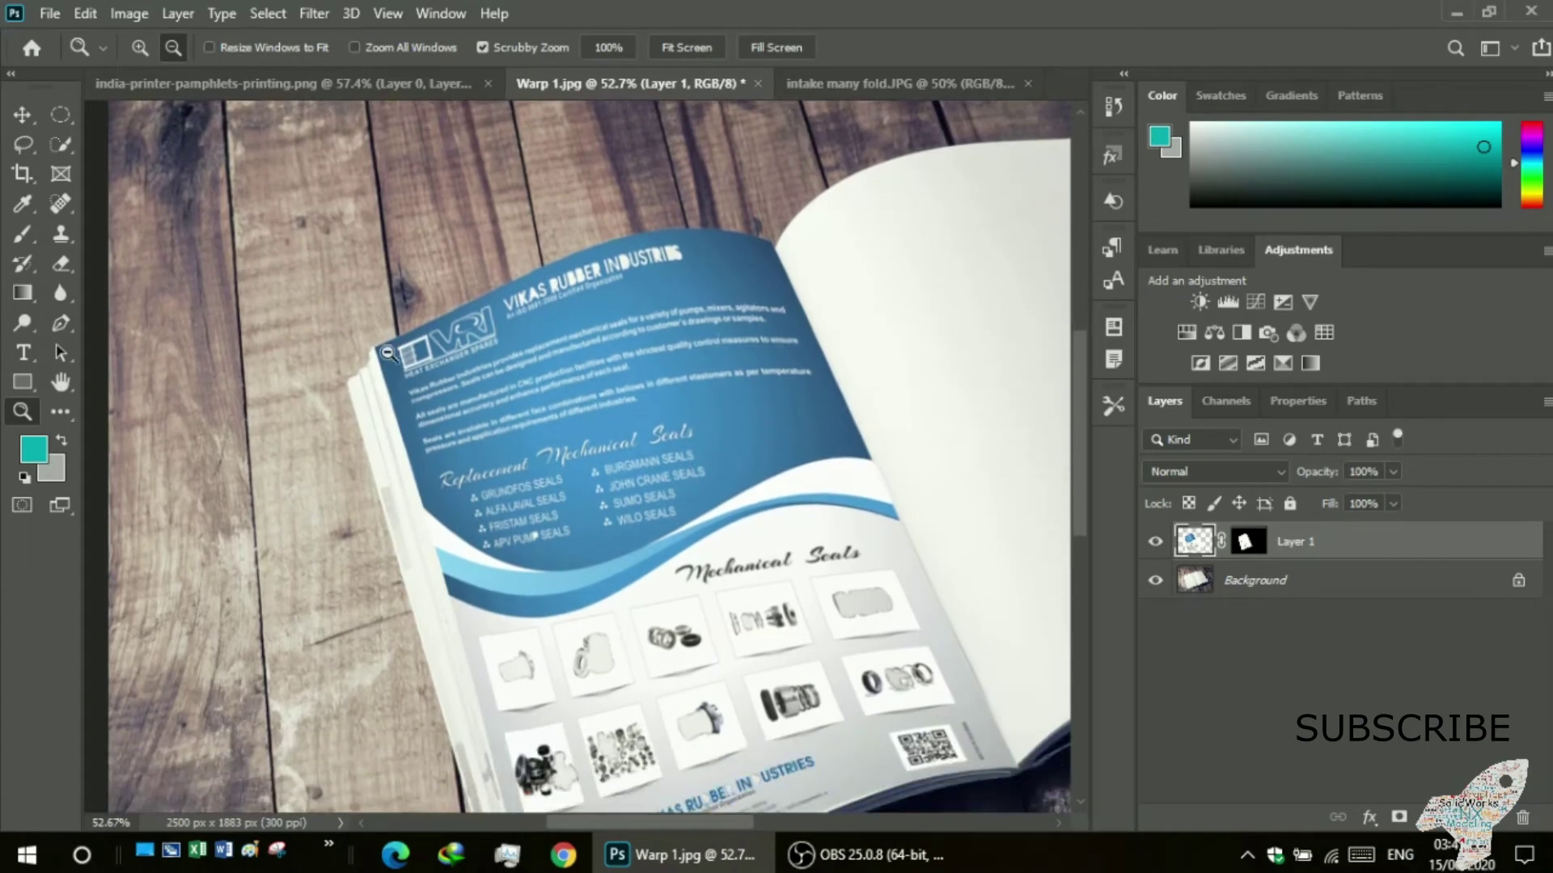
pyautogui.click(88, 12)
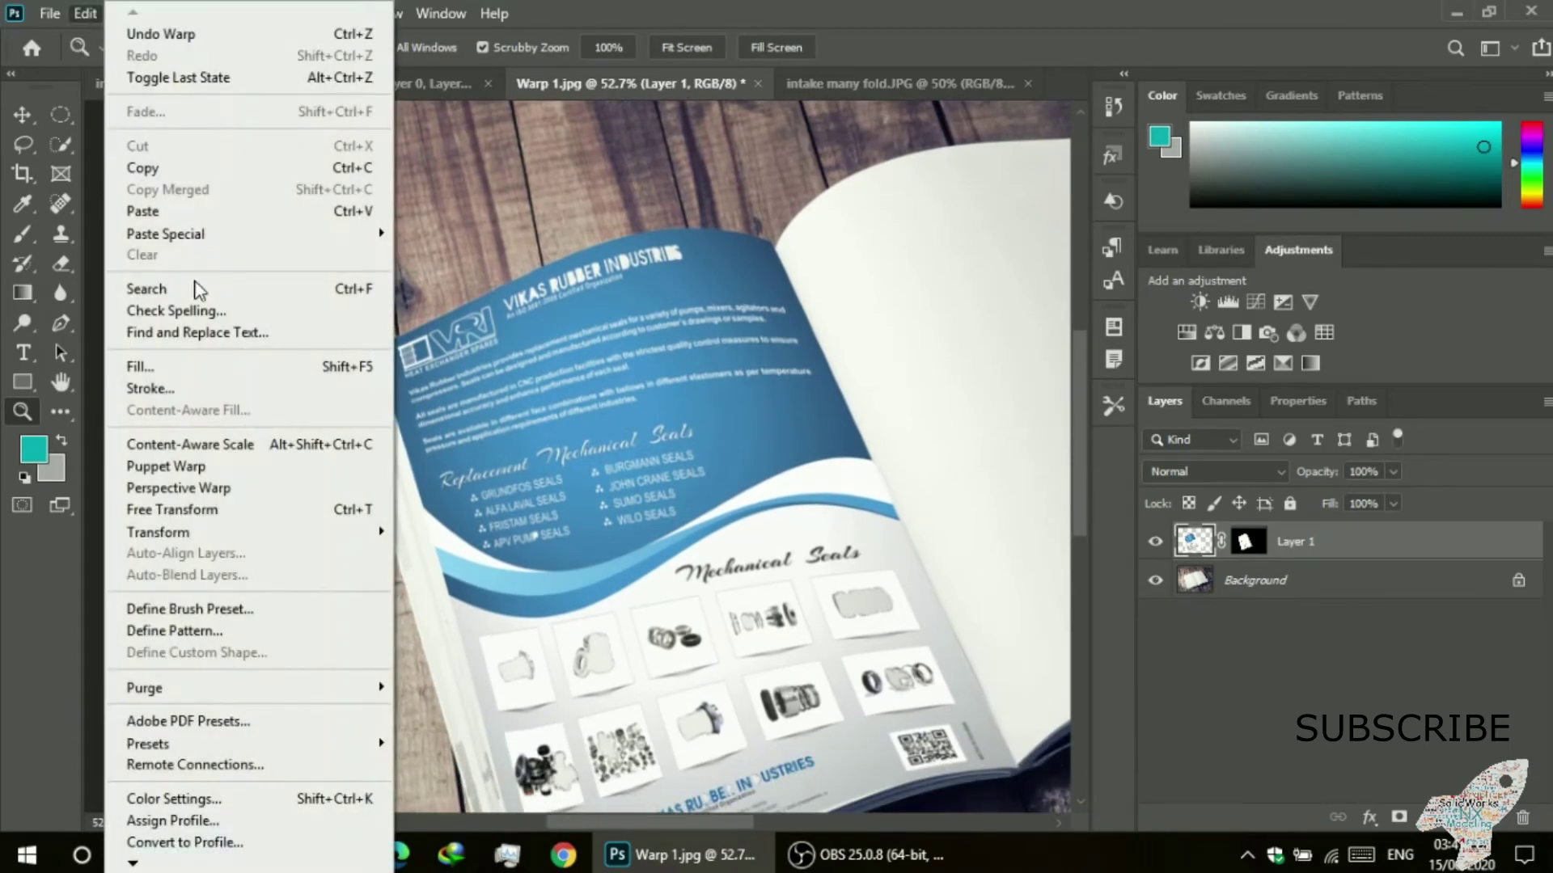
pyautogui.moveTo(157, 531)
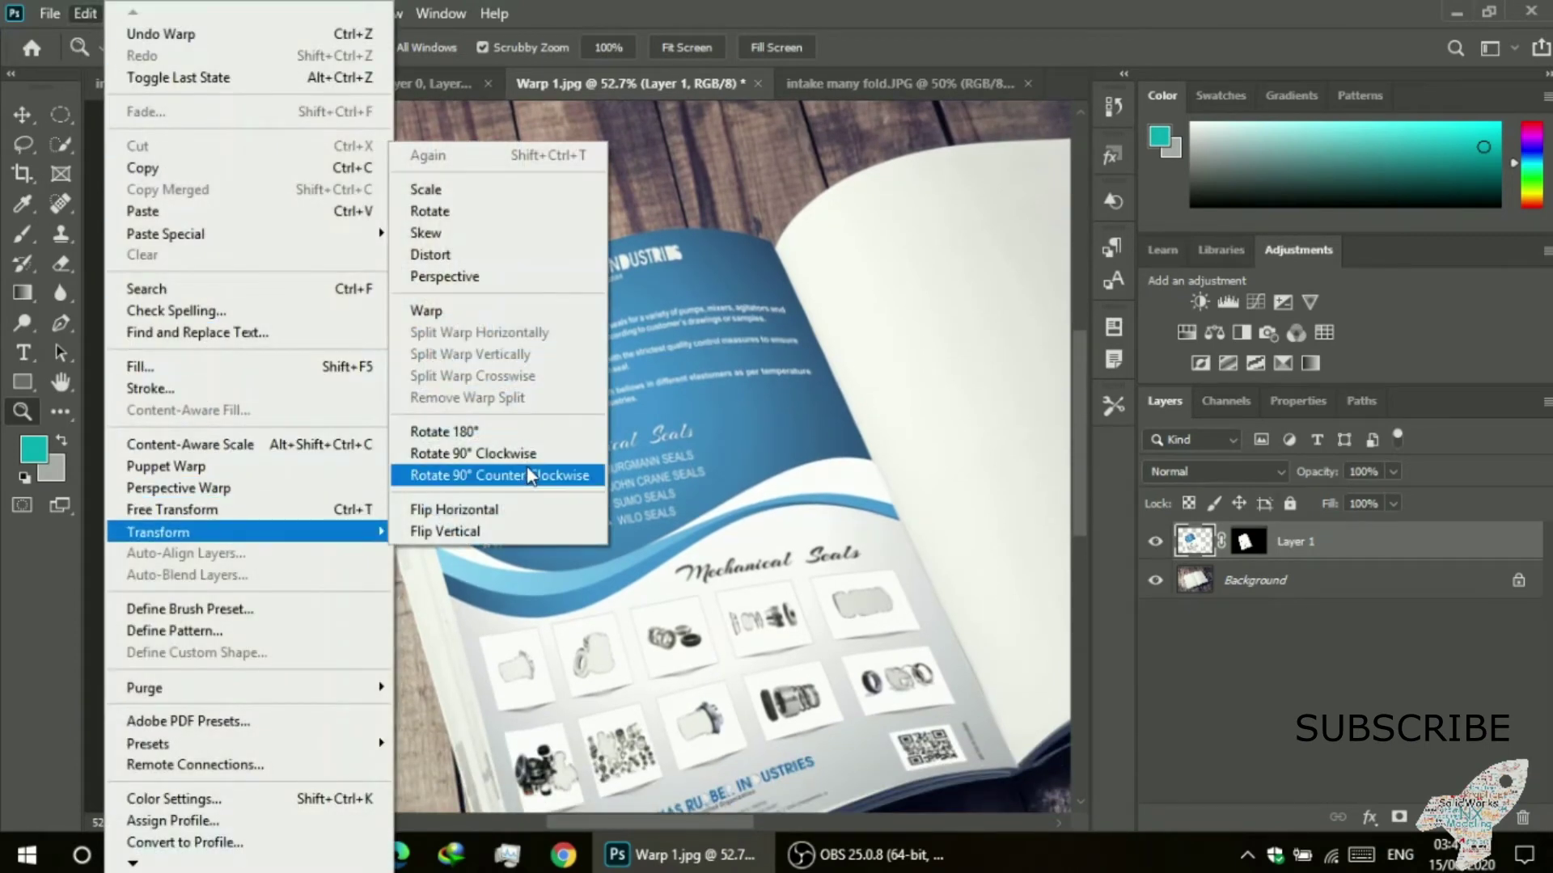
# - Start a new custom warp and bend the pamphlet's top edge to match the page curve
pyautogui.click(467, 313)
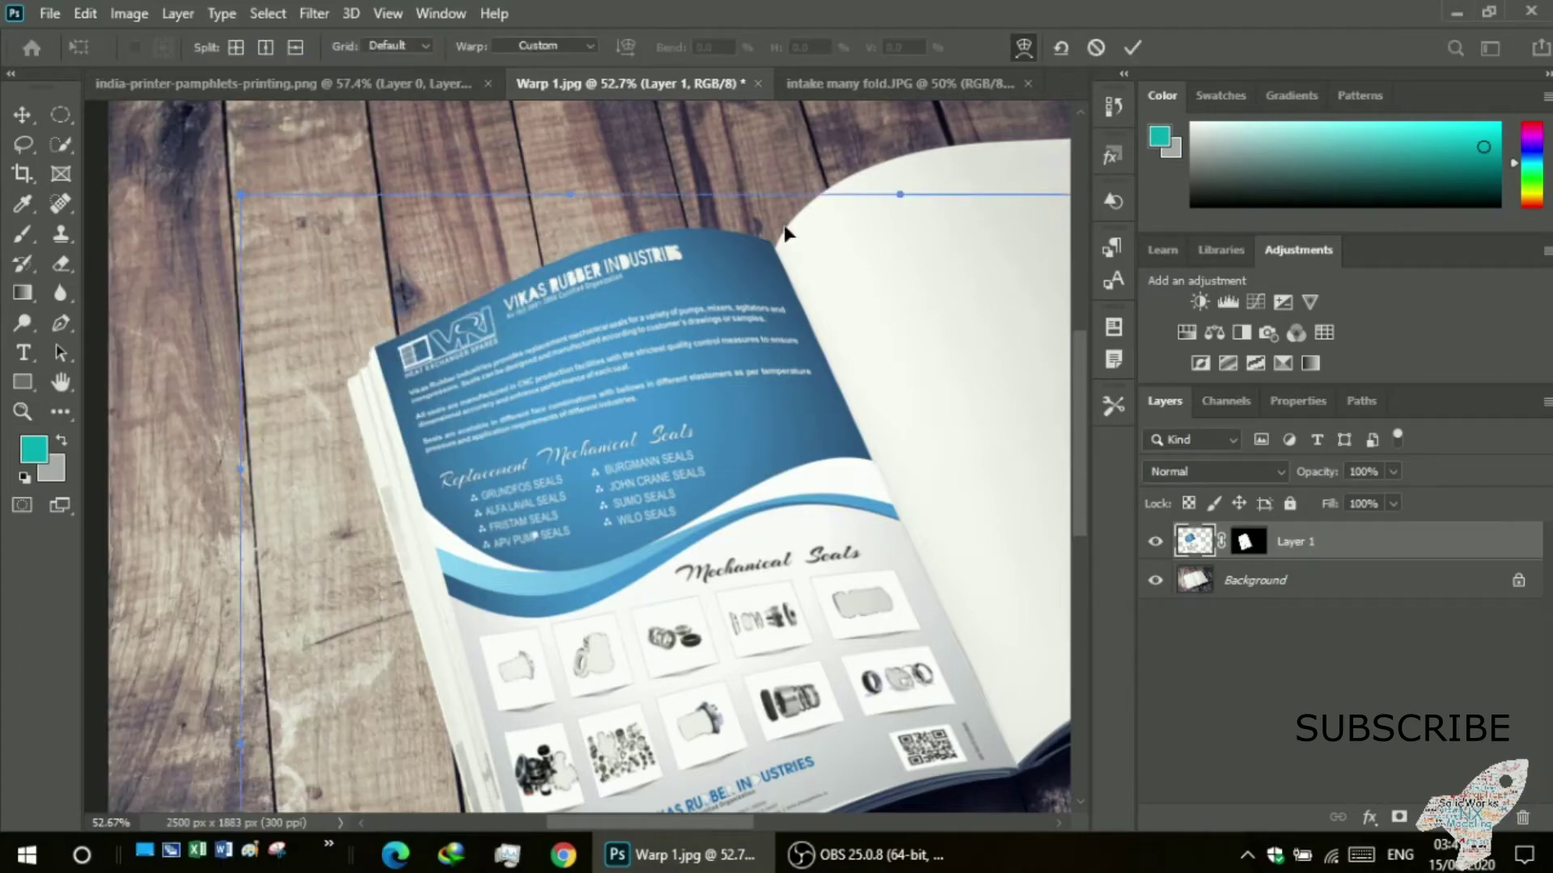
pyautogui.moveTo(903, 196); pyautogui.dragTo(906, 218)
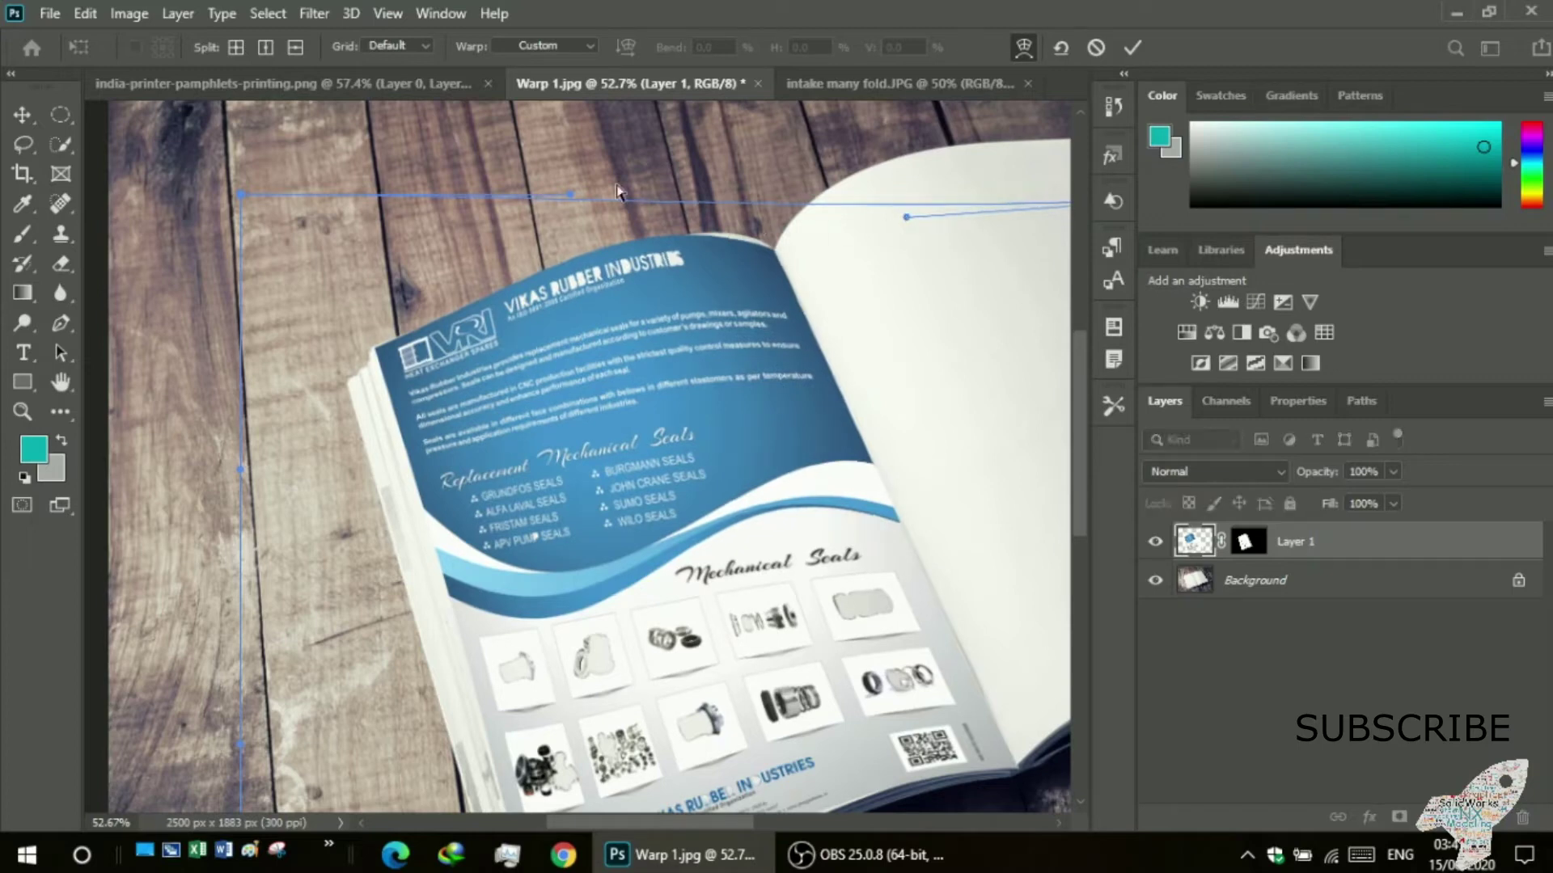
pyautogui.moveTo(570, 194); pyautogui.dragTo(554, 176)
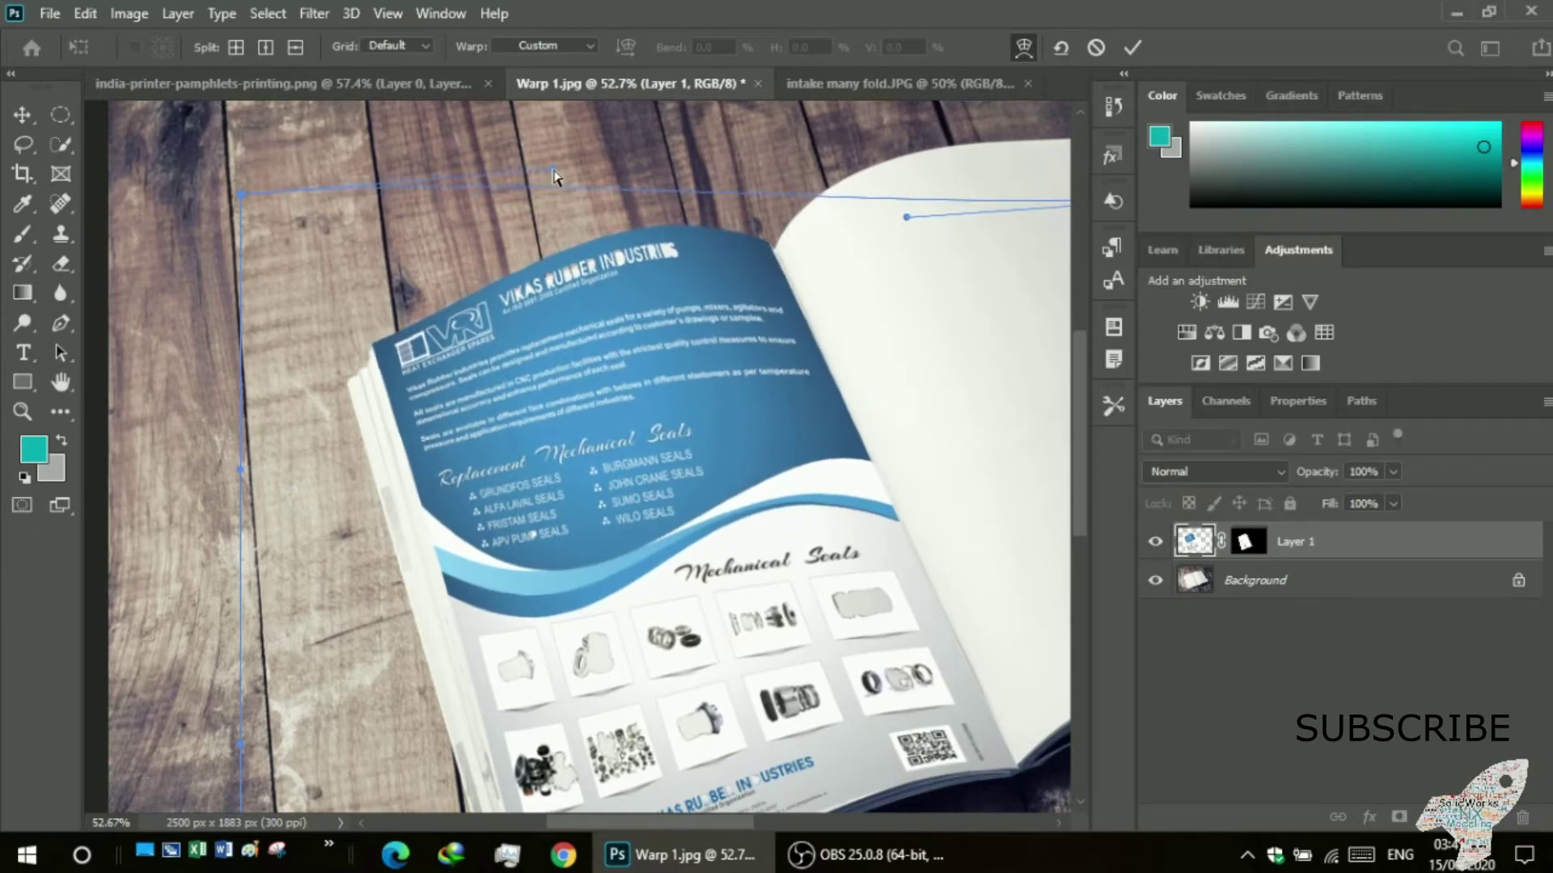
pyautogui.moveTo(907, 216); pyautogui.dragTo(930, 243)
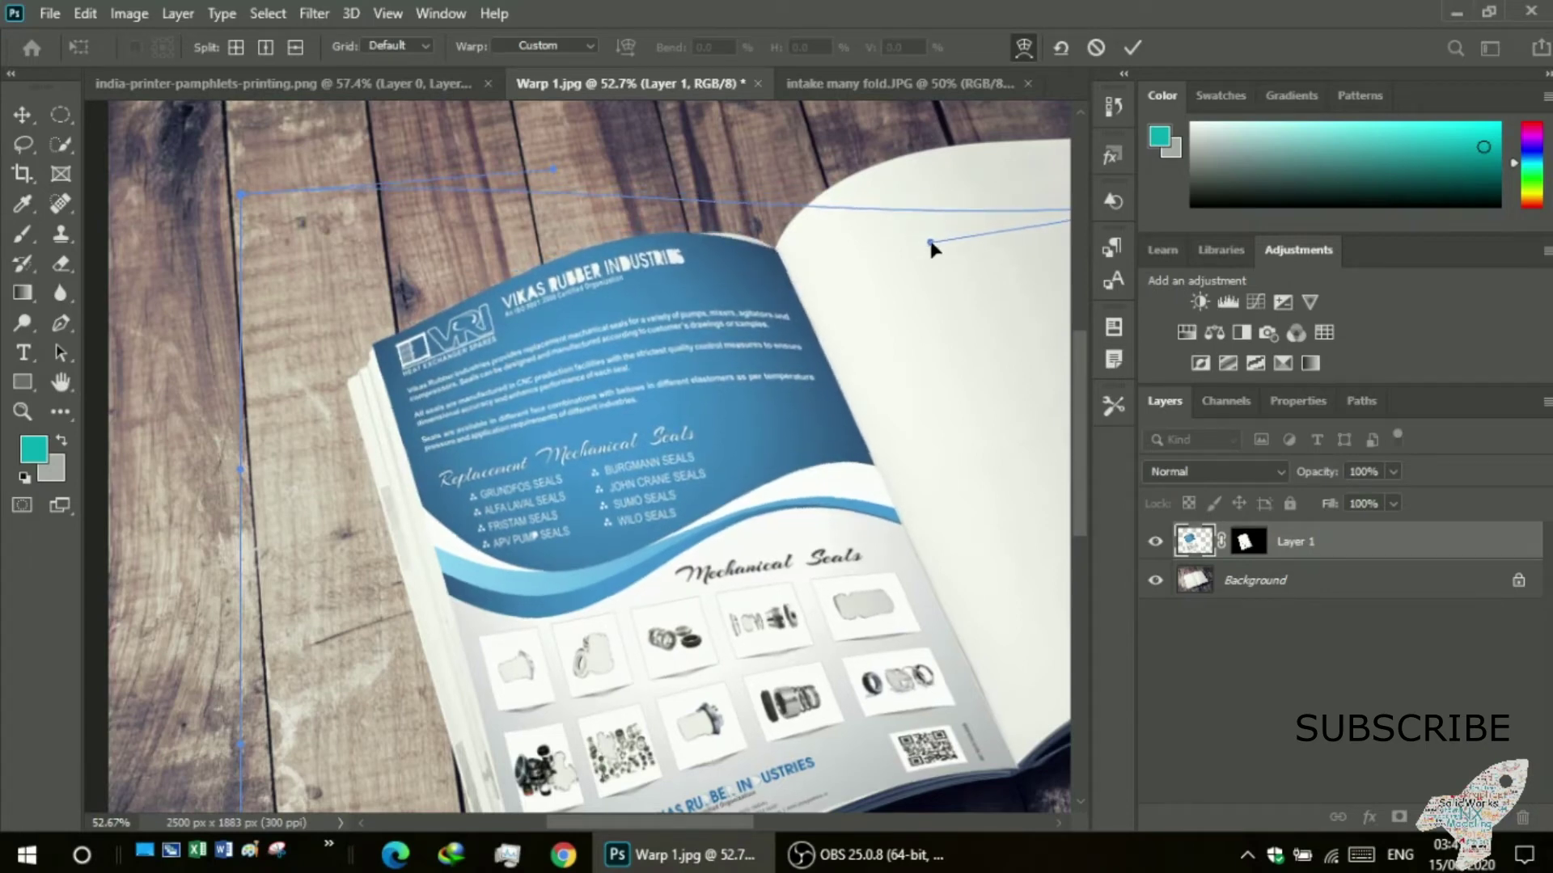
pyautogui.moveTo(624, 822); pyautogui.dragTo(677, 832)
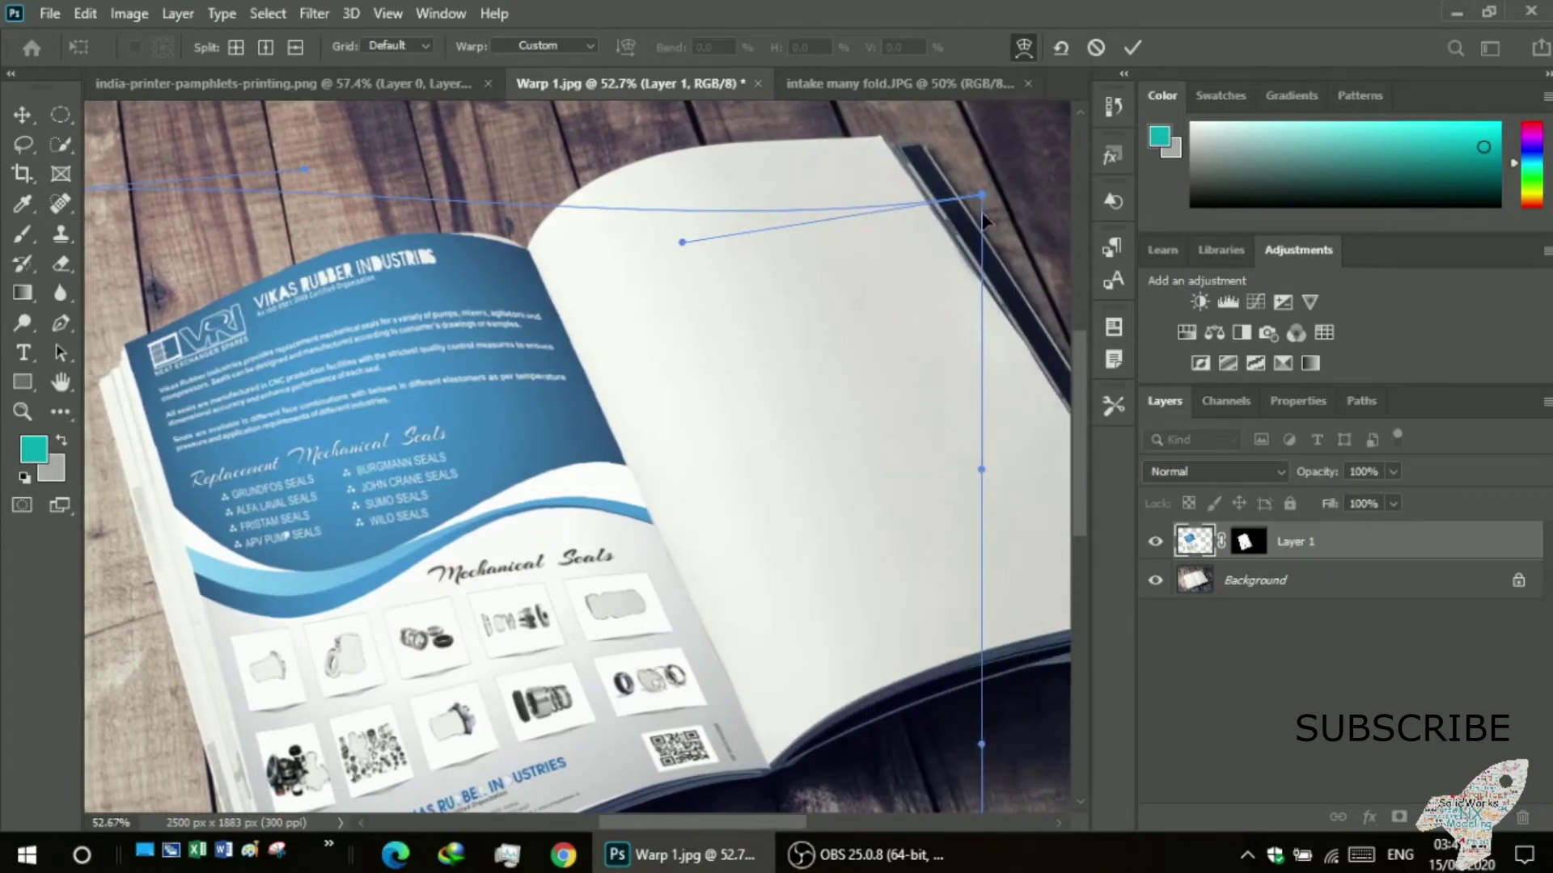
pyautogui.scroll(-2, 271, 267)
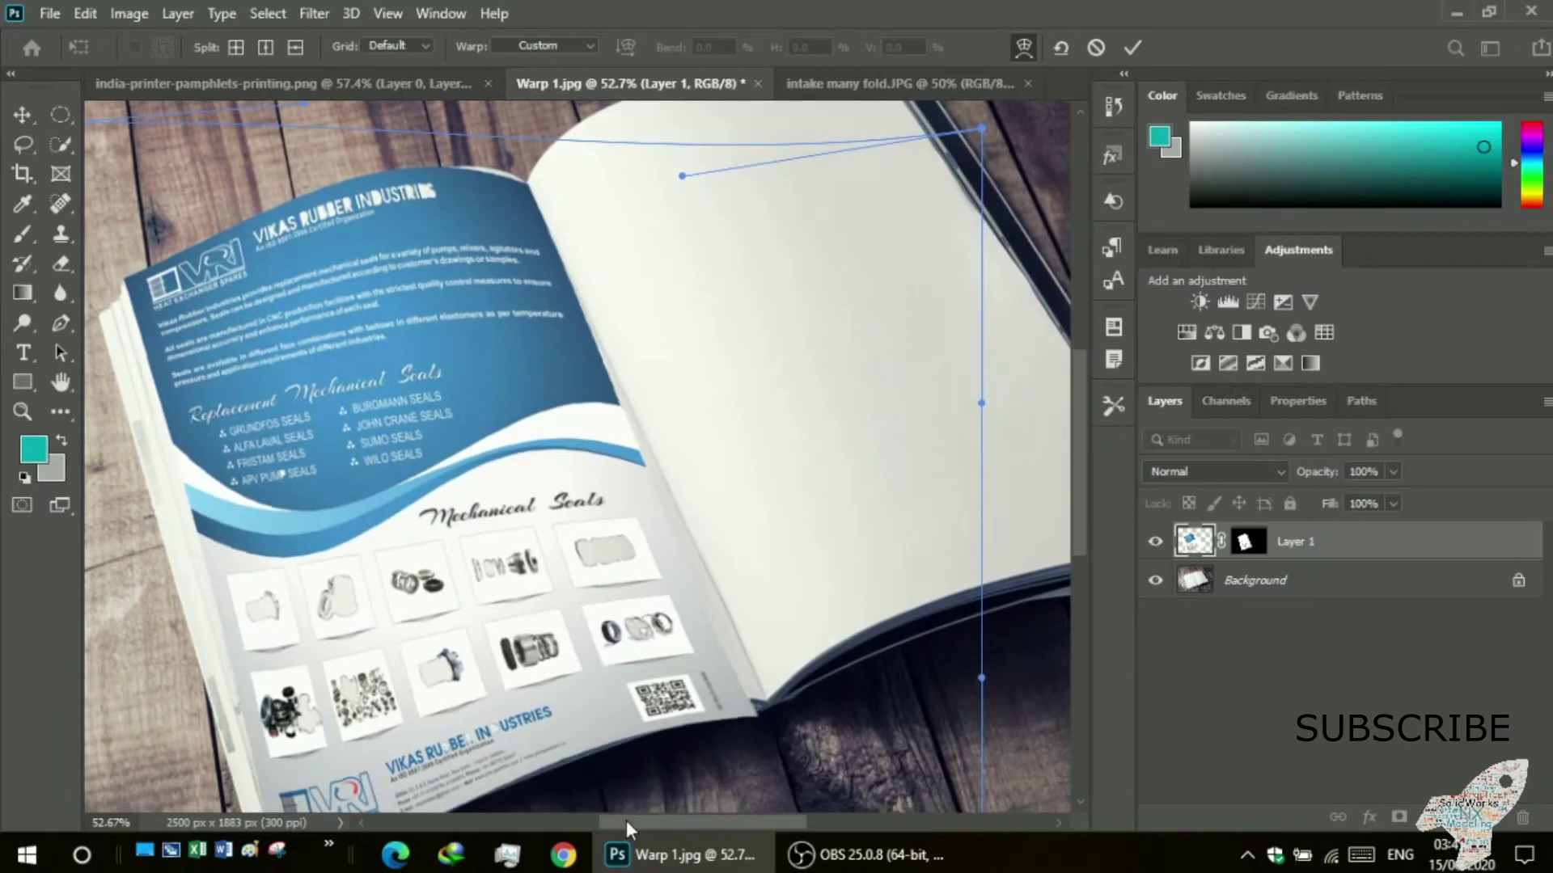
pyautogui.hscroll(2, 633, 819)
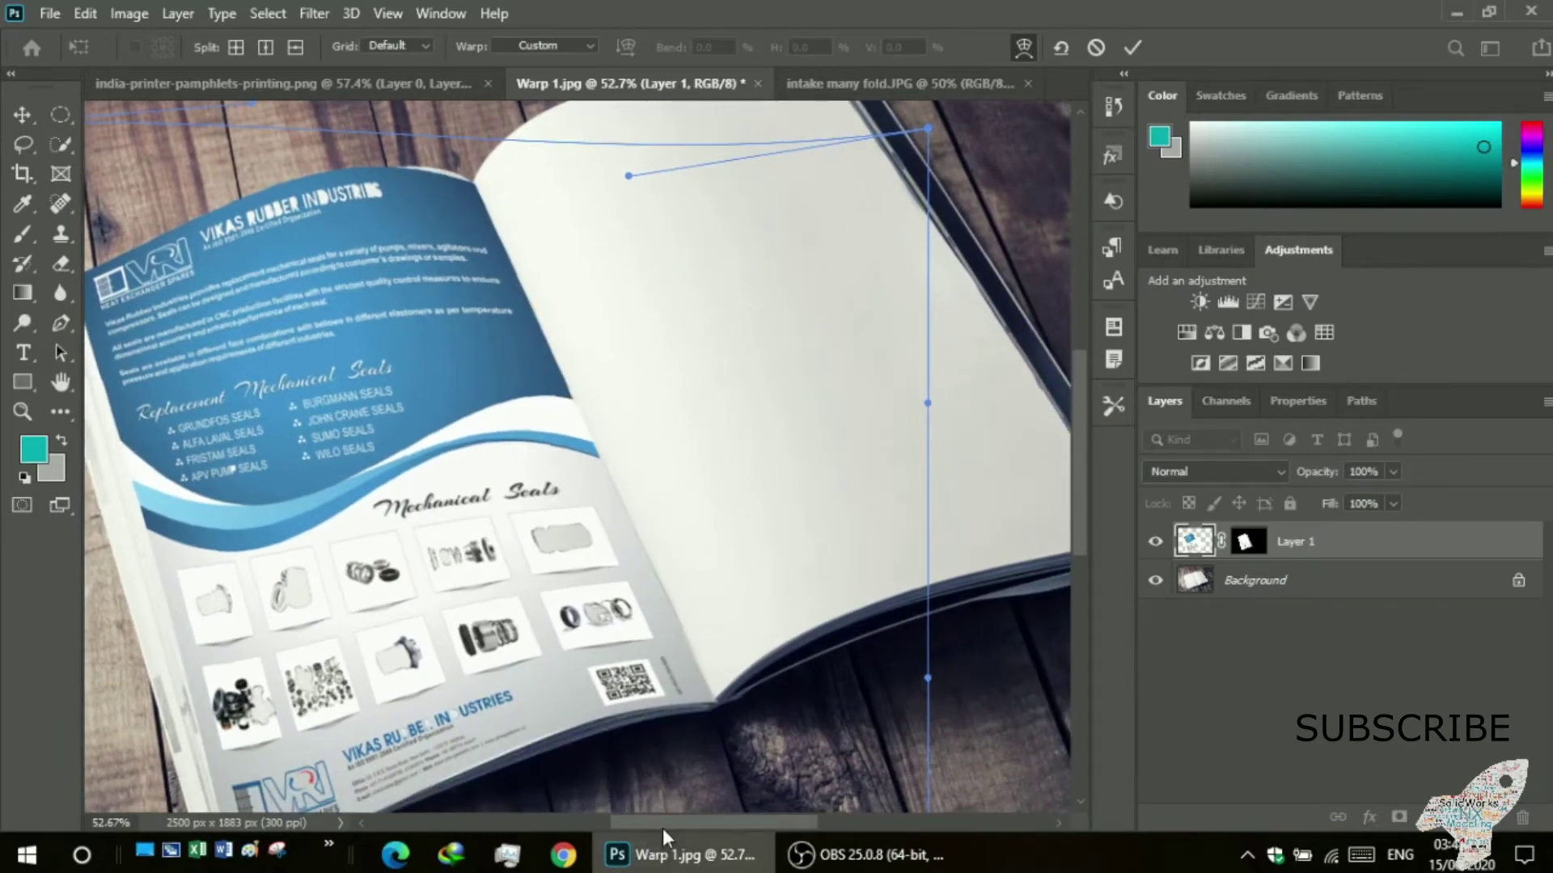
pyautogui.hscroll(-6, 663, 825)
pyautogui.hscroll(-5, 591, 820)
pyautogui.scroll(2, 545, 638)
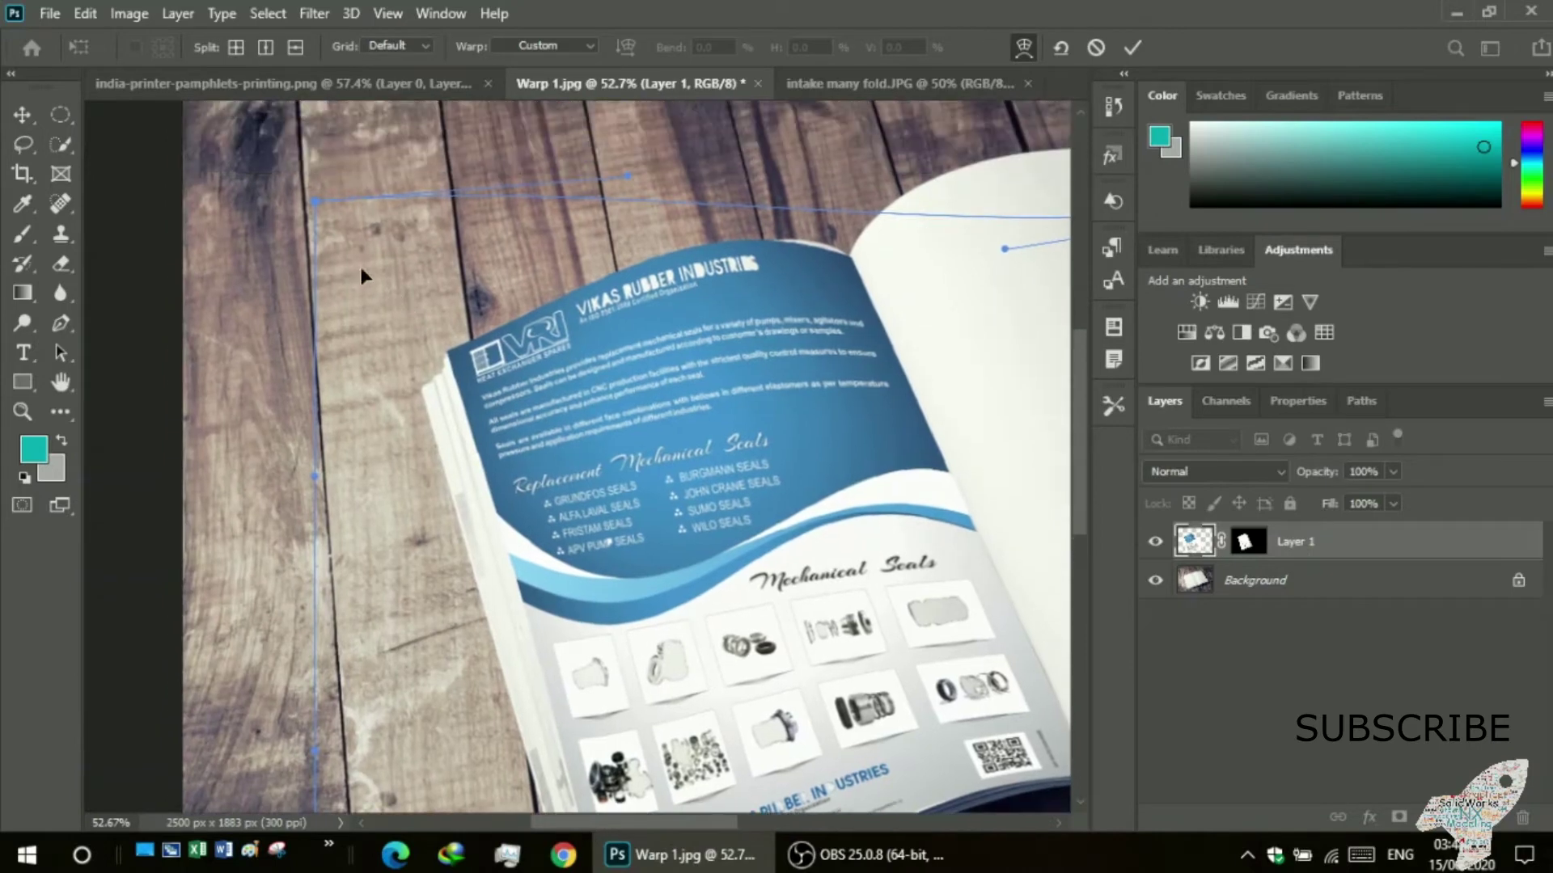
# - Place the top-left warp corner on the page corner and bend the top edge downward
pyautogui.moveTo(315, 200); pyautogui.dragTo(321, 216)
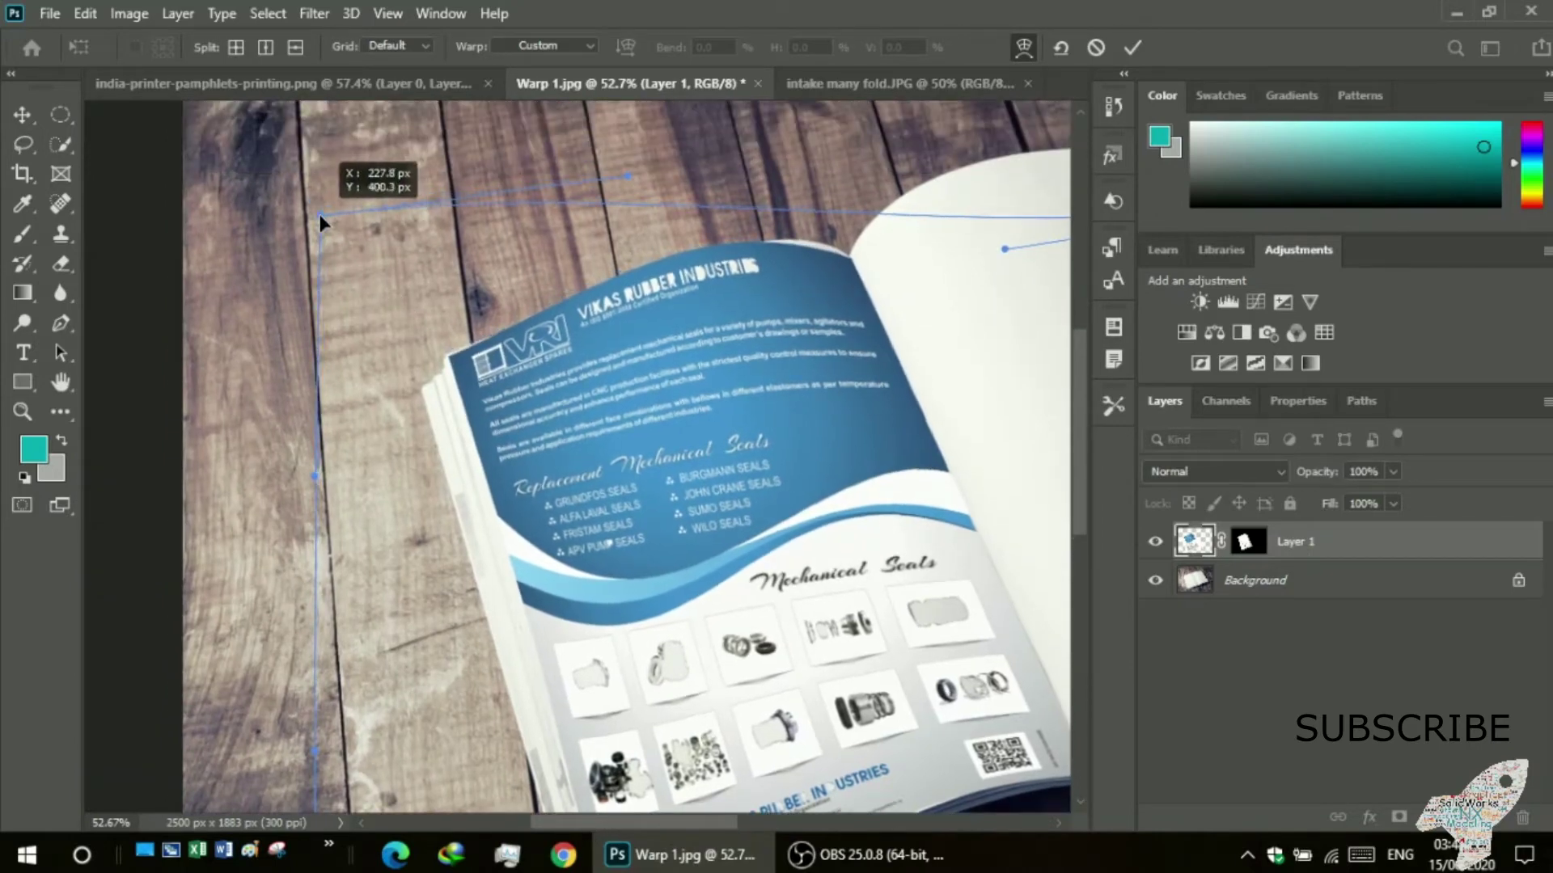
pyautogui.moveTo(625, 175); pyautogui.dragTo(664, 194)
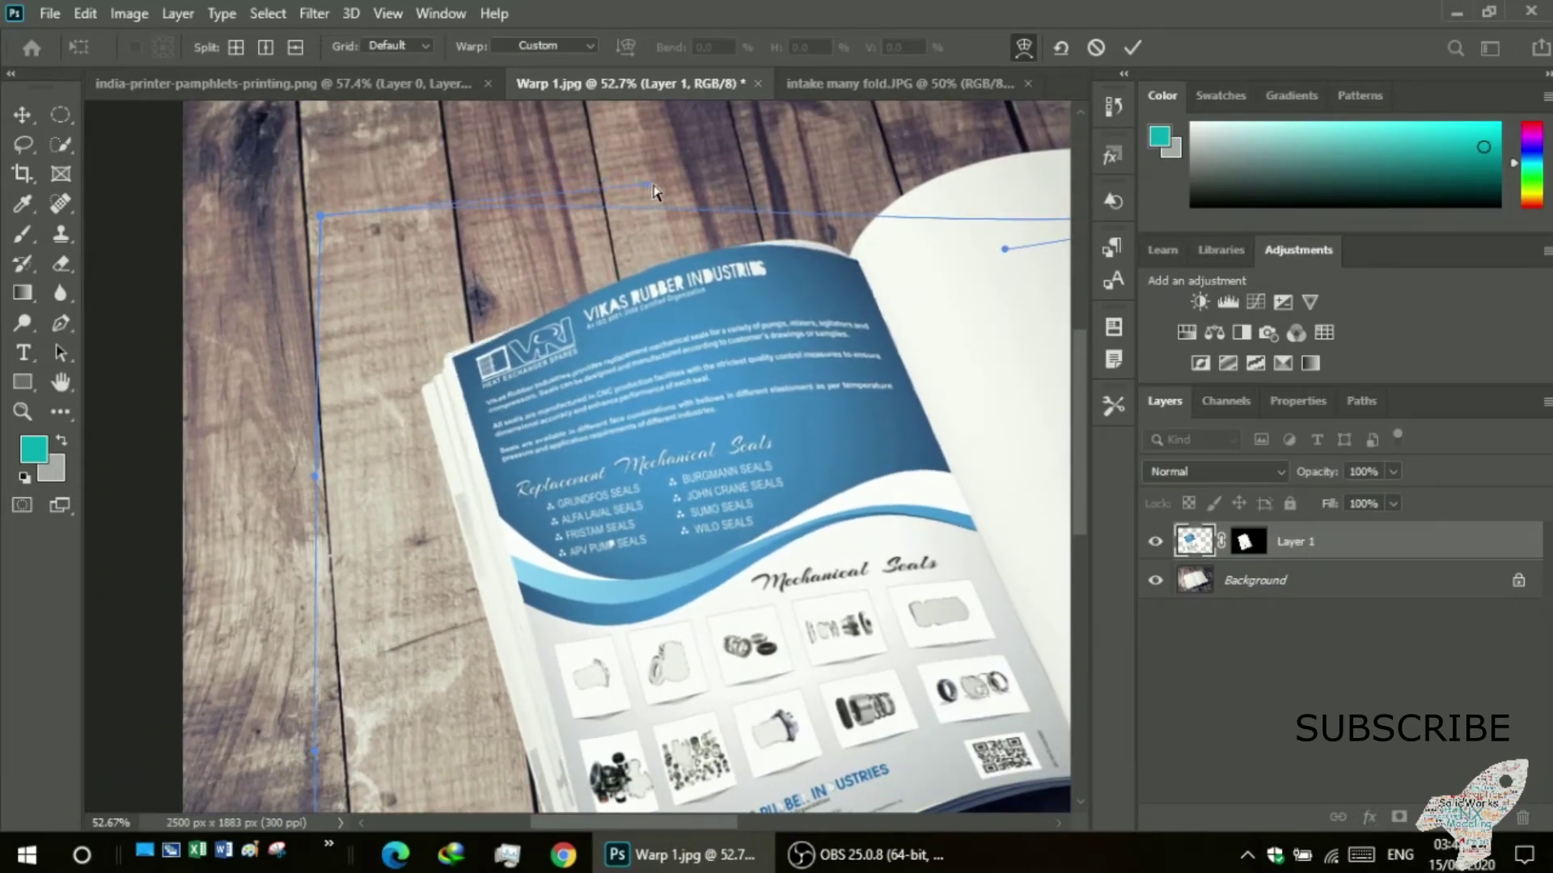
pyautogui.moveTo(318, 217); pyautogui.dragTo(306, 208)
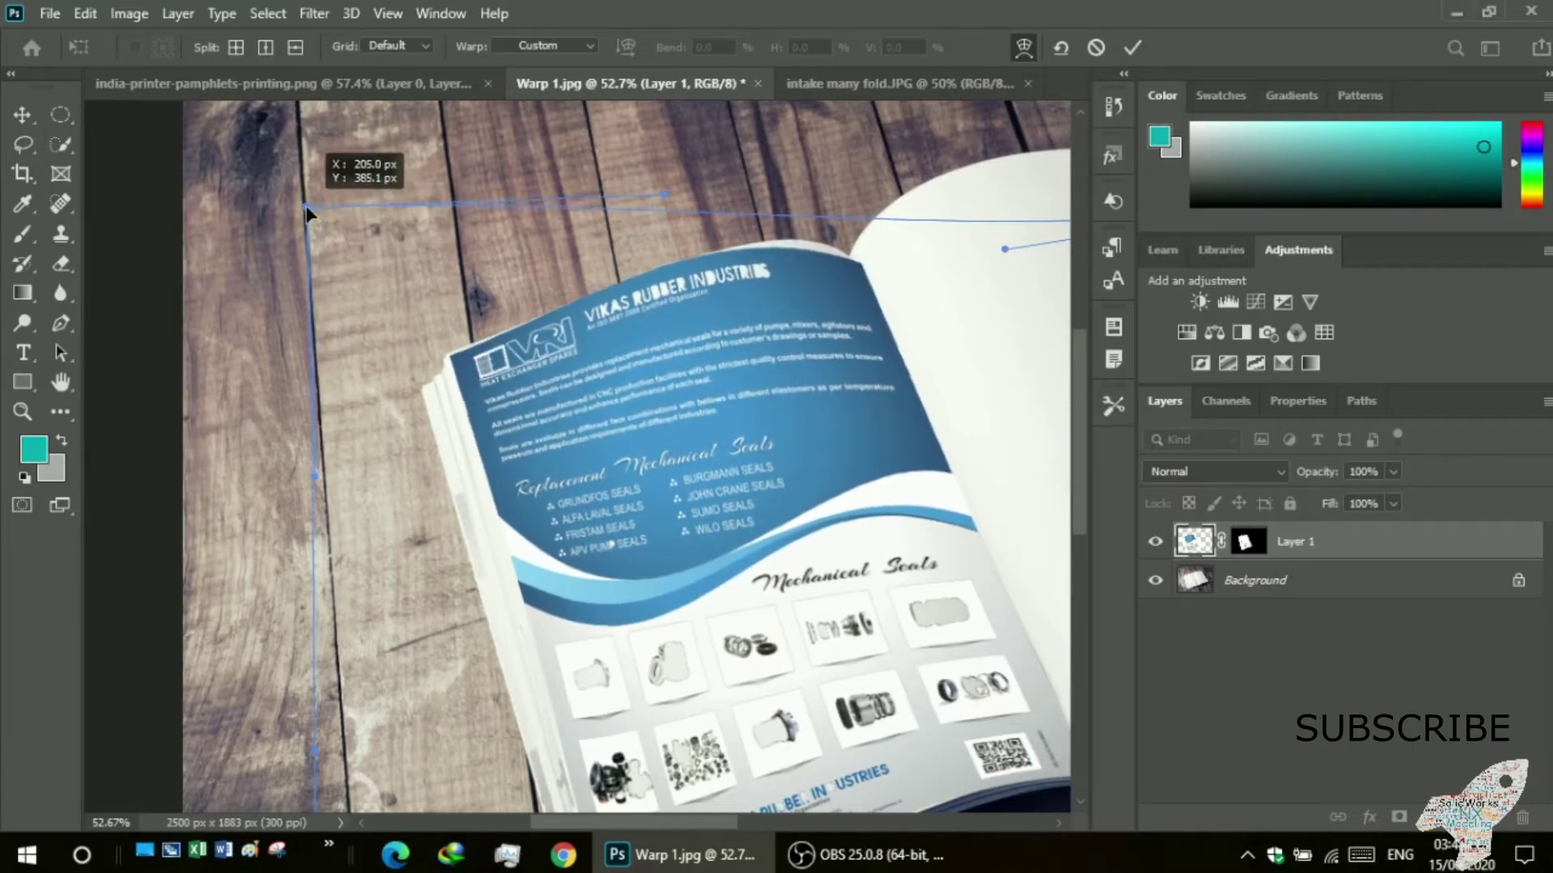
pyautogui.moveTo(659, 194); pyautogui.dragTo(663, 209)
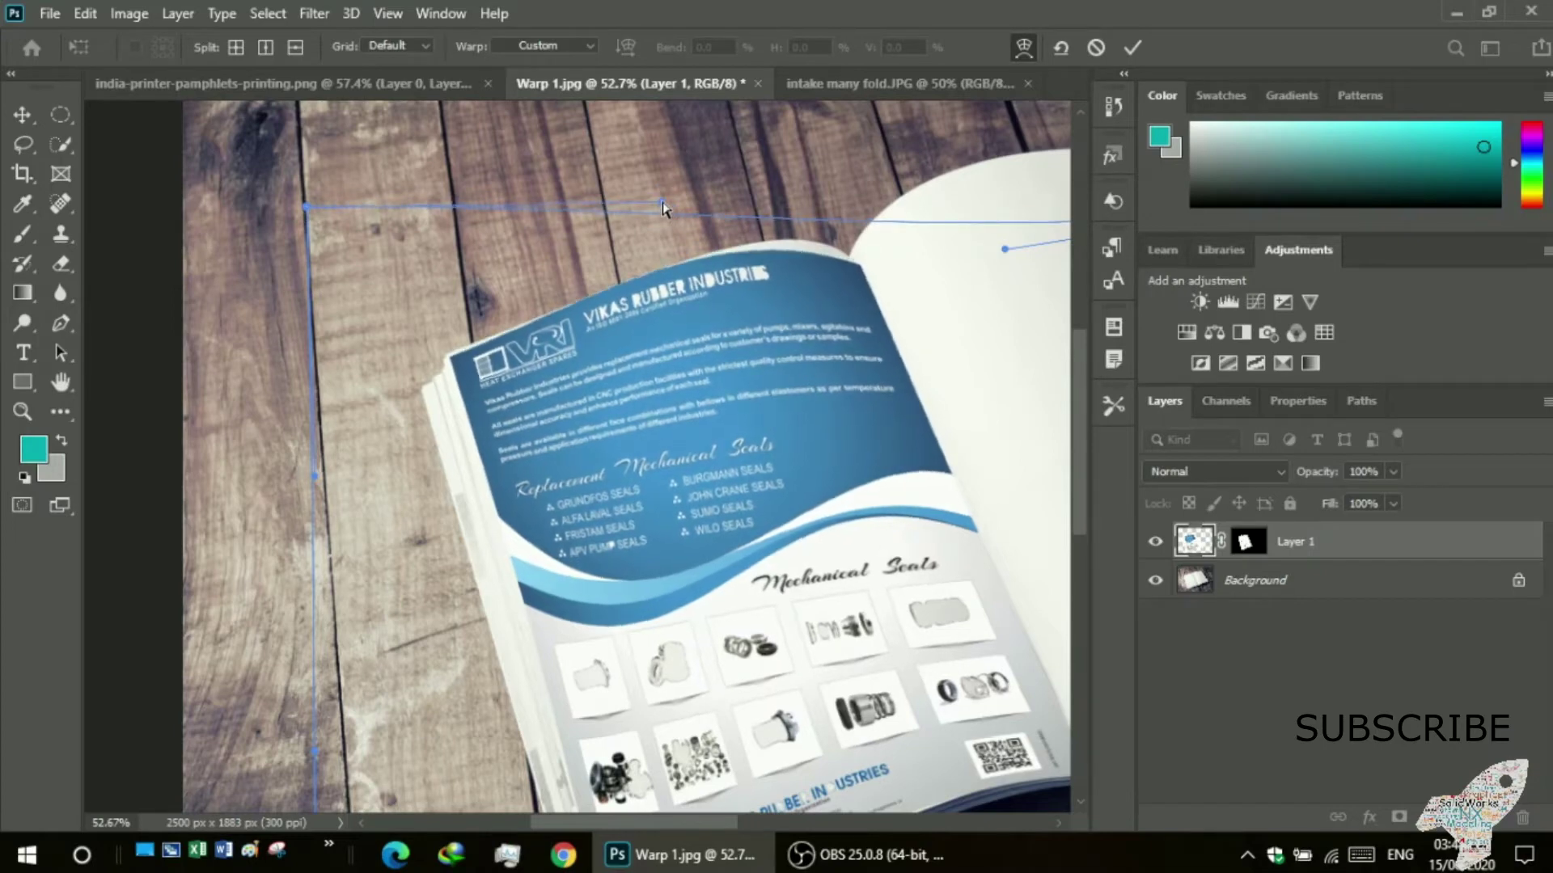
pyautogui.moveTo(306, 207); pyautogui.dragTo(304, 198)
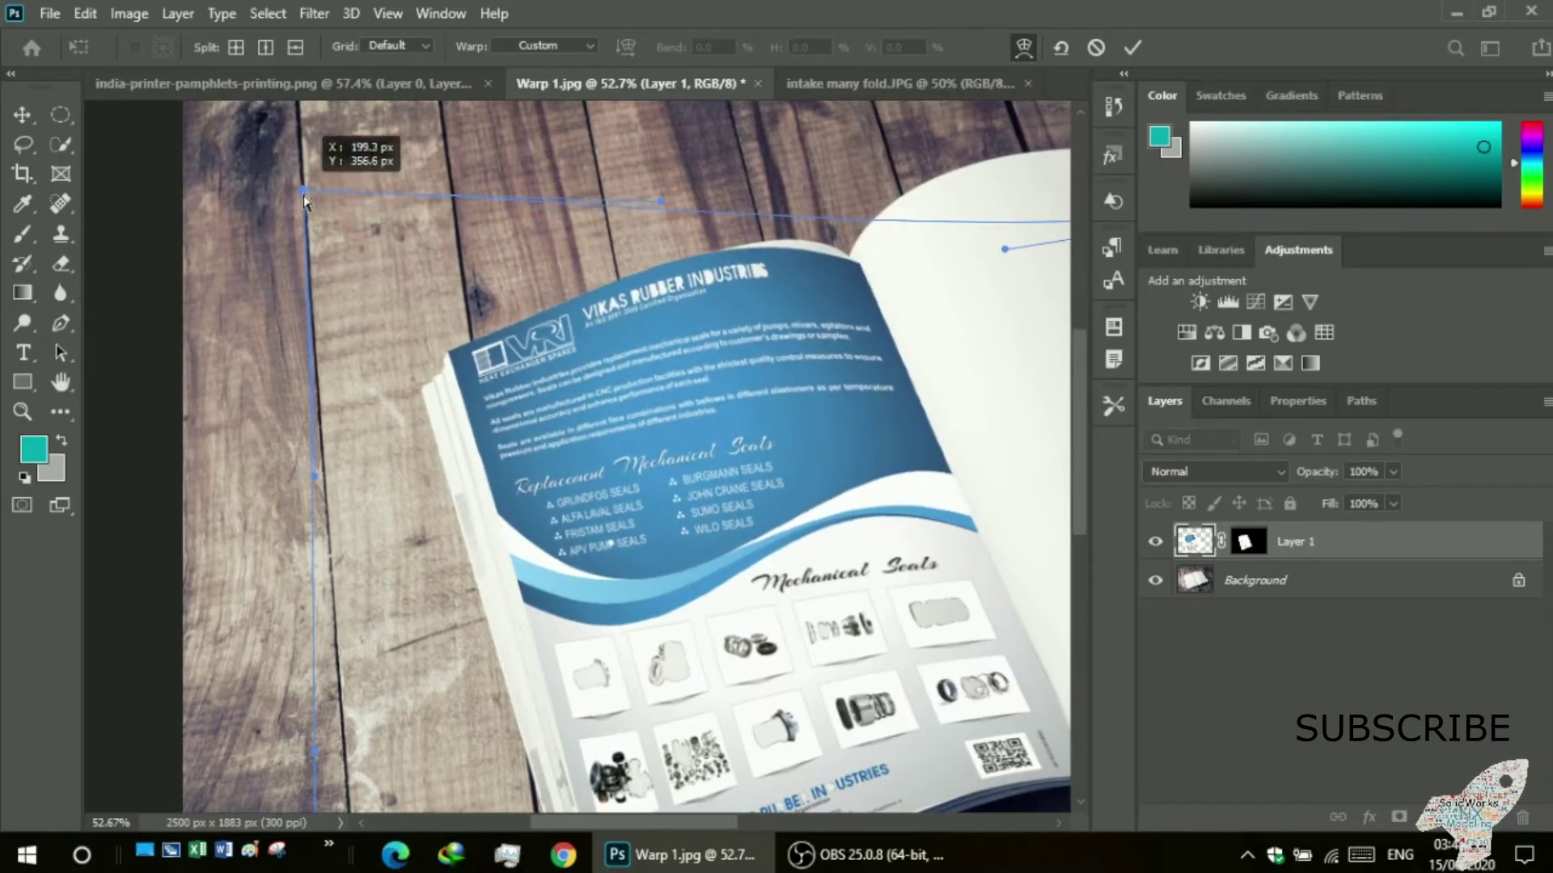
pyautogui.moveTo(665, 203); pyautogui.dragTo(672, 209)
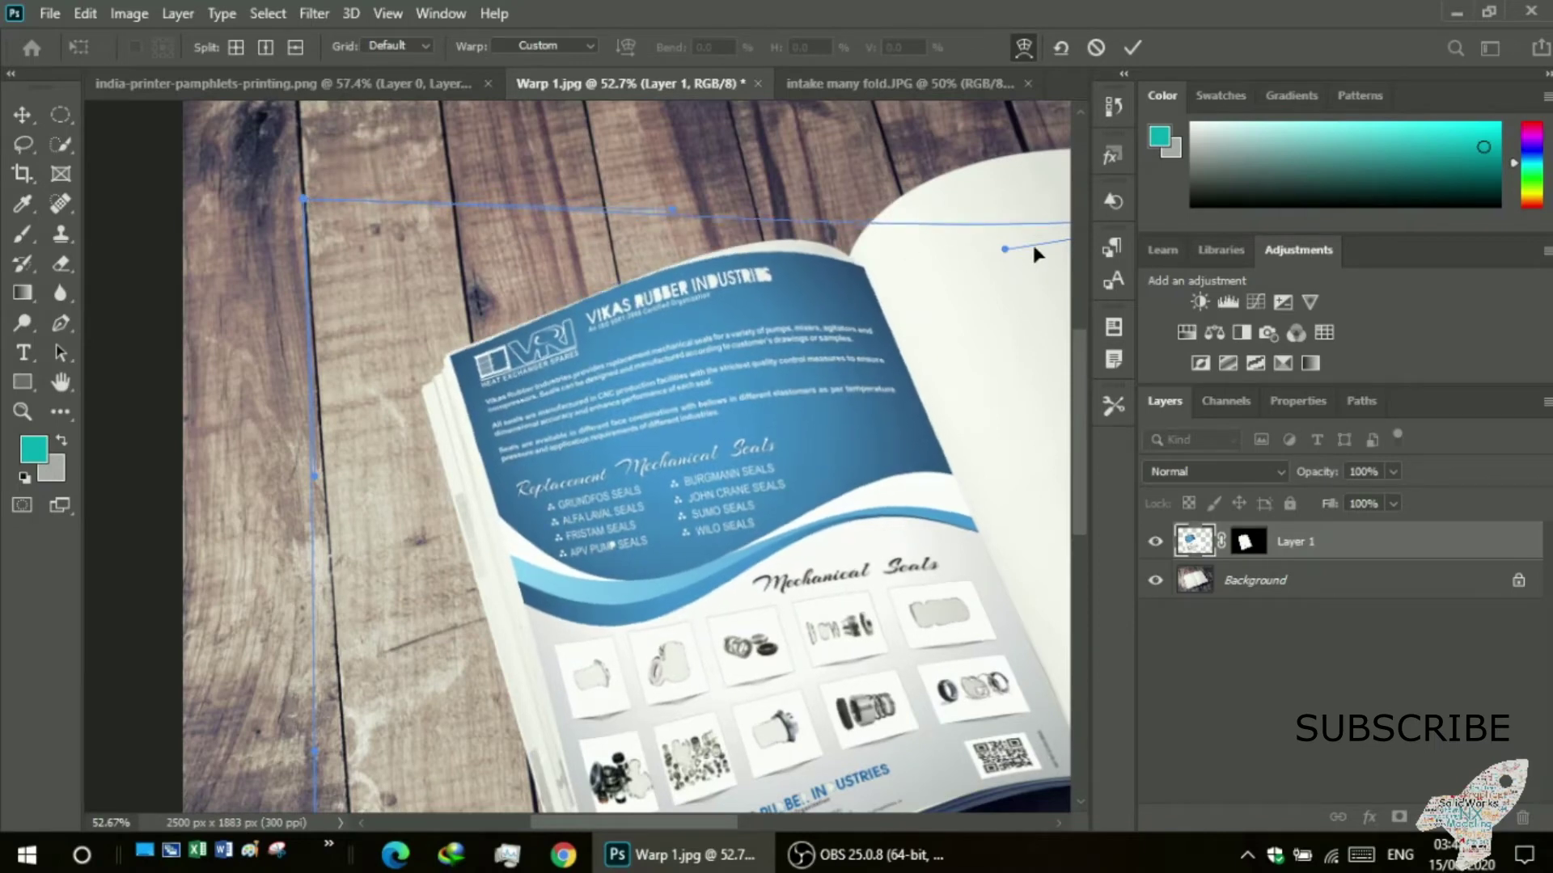
# - Pull the top-right warp corner down onto the page and reshape the top edge curve
pyautogui.moveTo(999, 248); pyautogui.dragTo(956, 217)
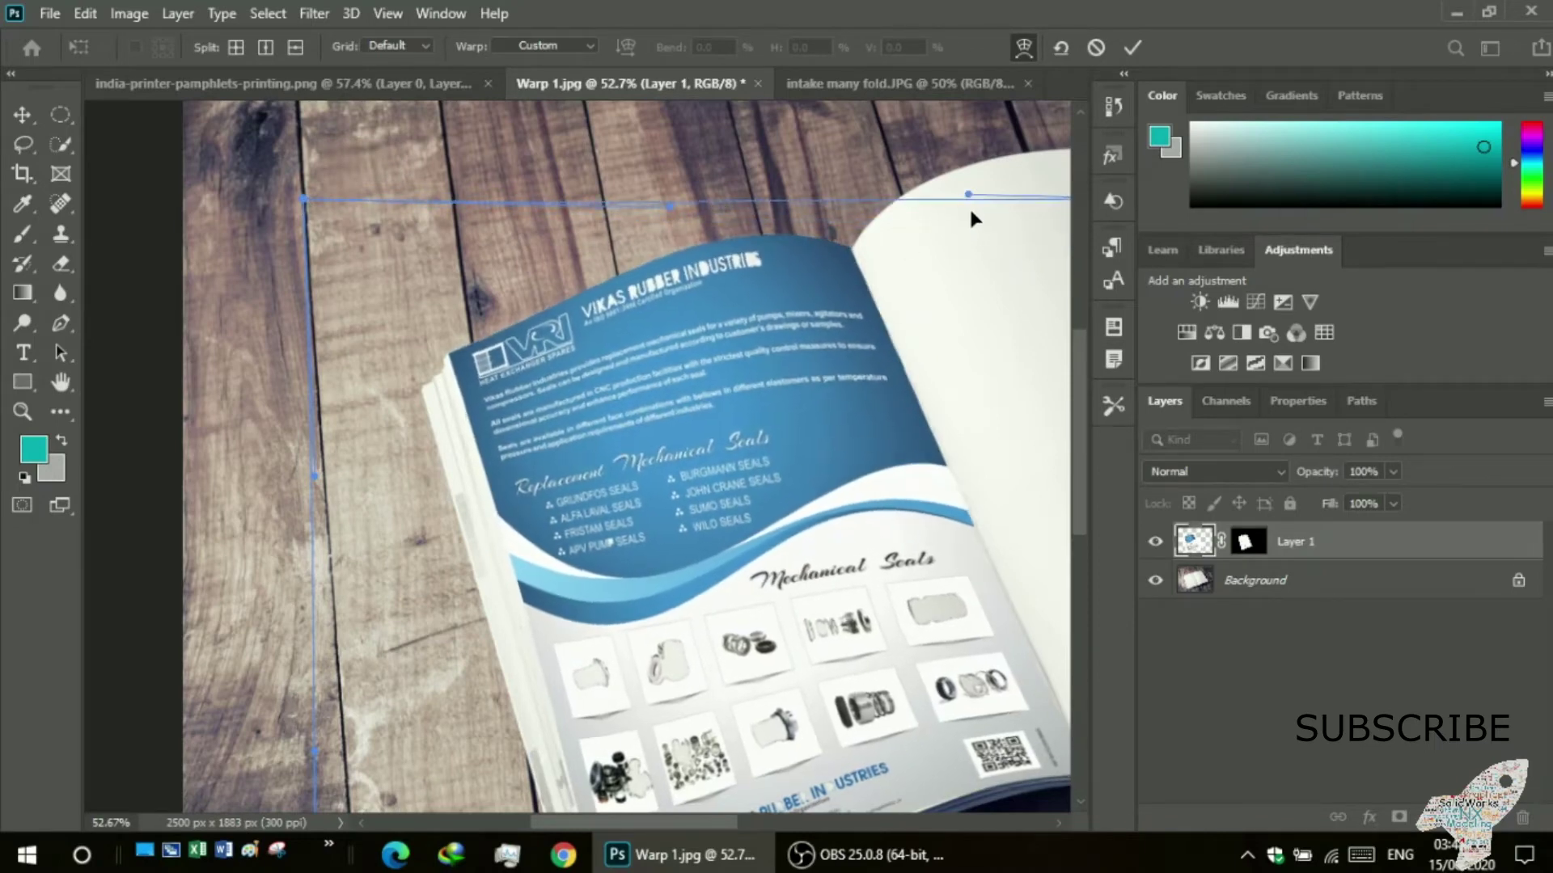
pyautogui.moveTo(966, 220); pyautogui.dragTo(974, 219)
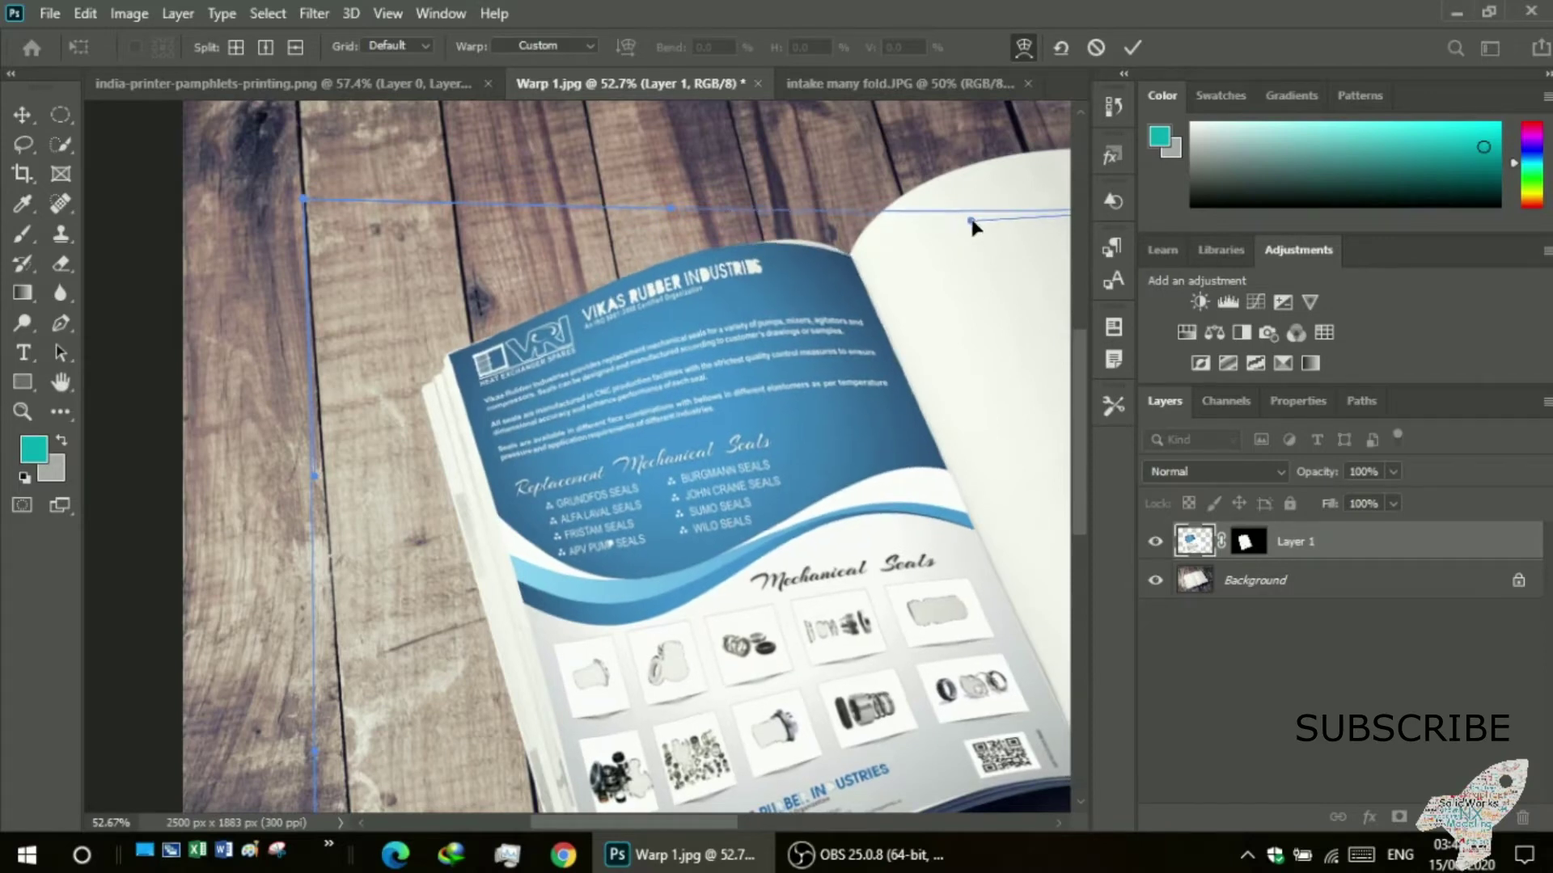
pyautogui.moveTo(660, 820); pyautogui.dragTo(750, 846)
pyautogui.moveTo(870, 204)
pyautogui.mouseDown()
pyautogui.moveTo(783, 302)
pyautogui.moveTo(759, 304)
pyautogui.mouseUp()
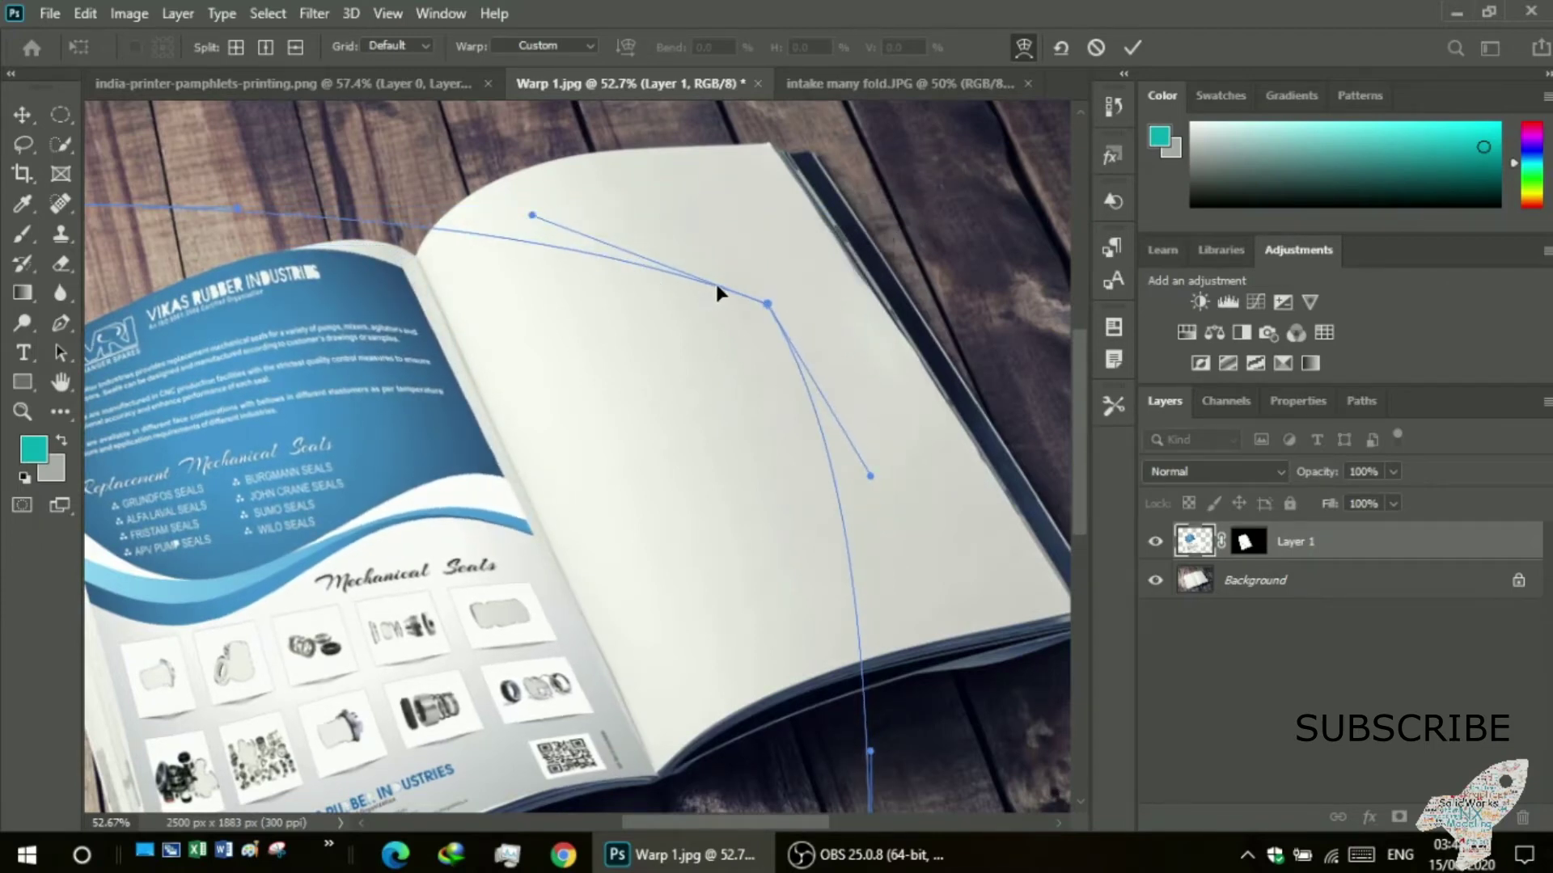
pyautogui.moveTo(533, 216)
pyautogui.mouseDown()
pyautogui.moveTo(577, 206)
pyautogui.moveTo(582, 178)
pyautogui.mouseUp()
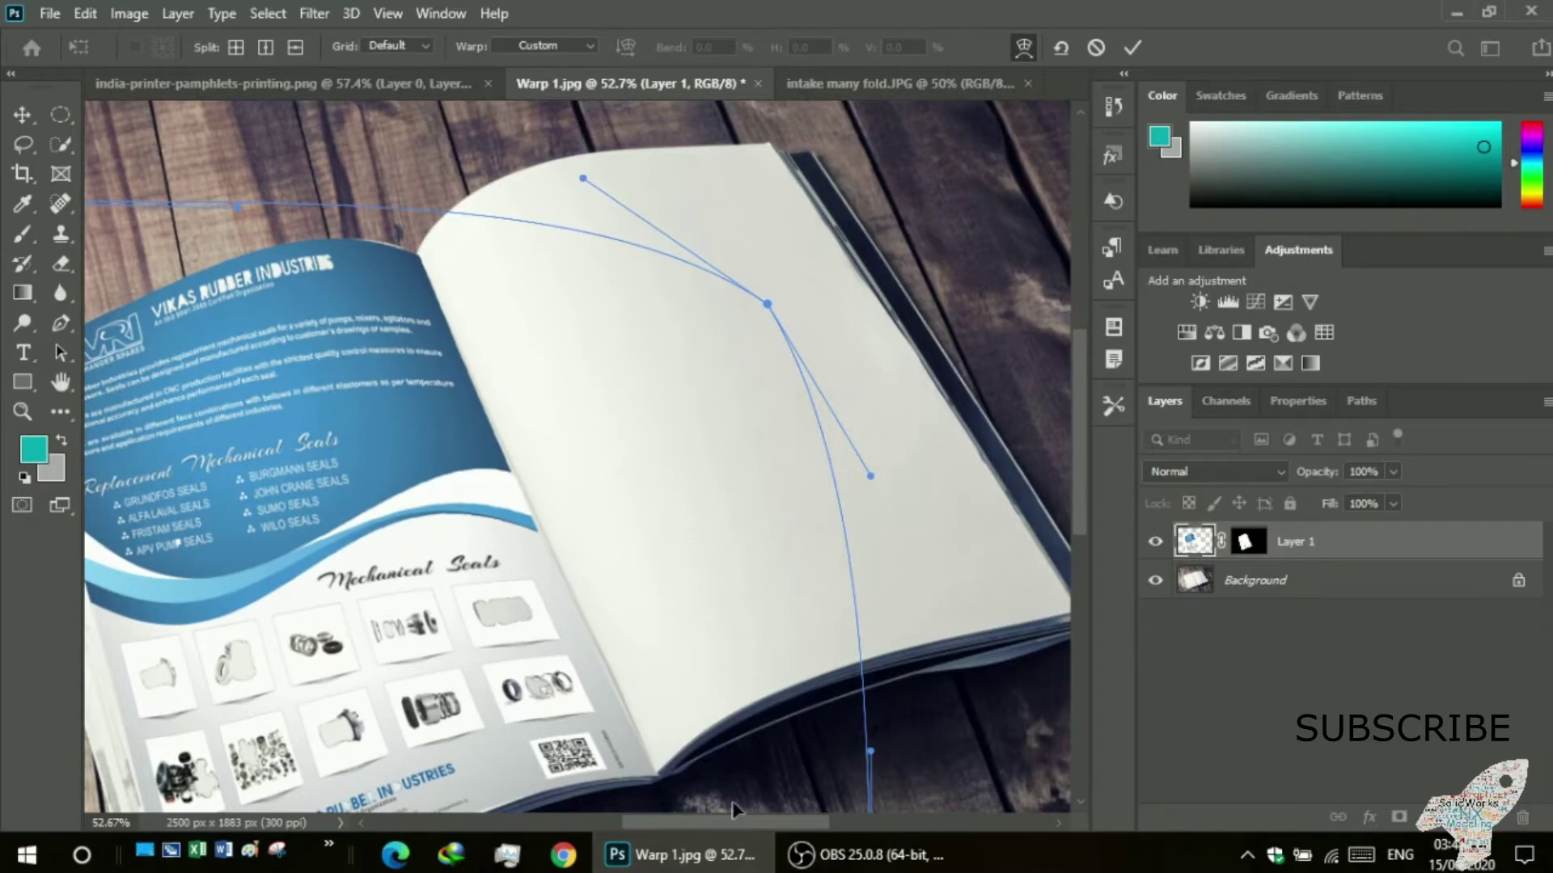
# - Pull the bottom-right warp corner up and inward and curve the right edge near the top
pyautogui.scroll(-3, 734, 776)
pyautogui.scroll(-4, 734, 737)
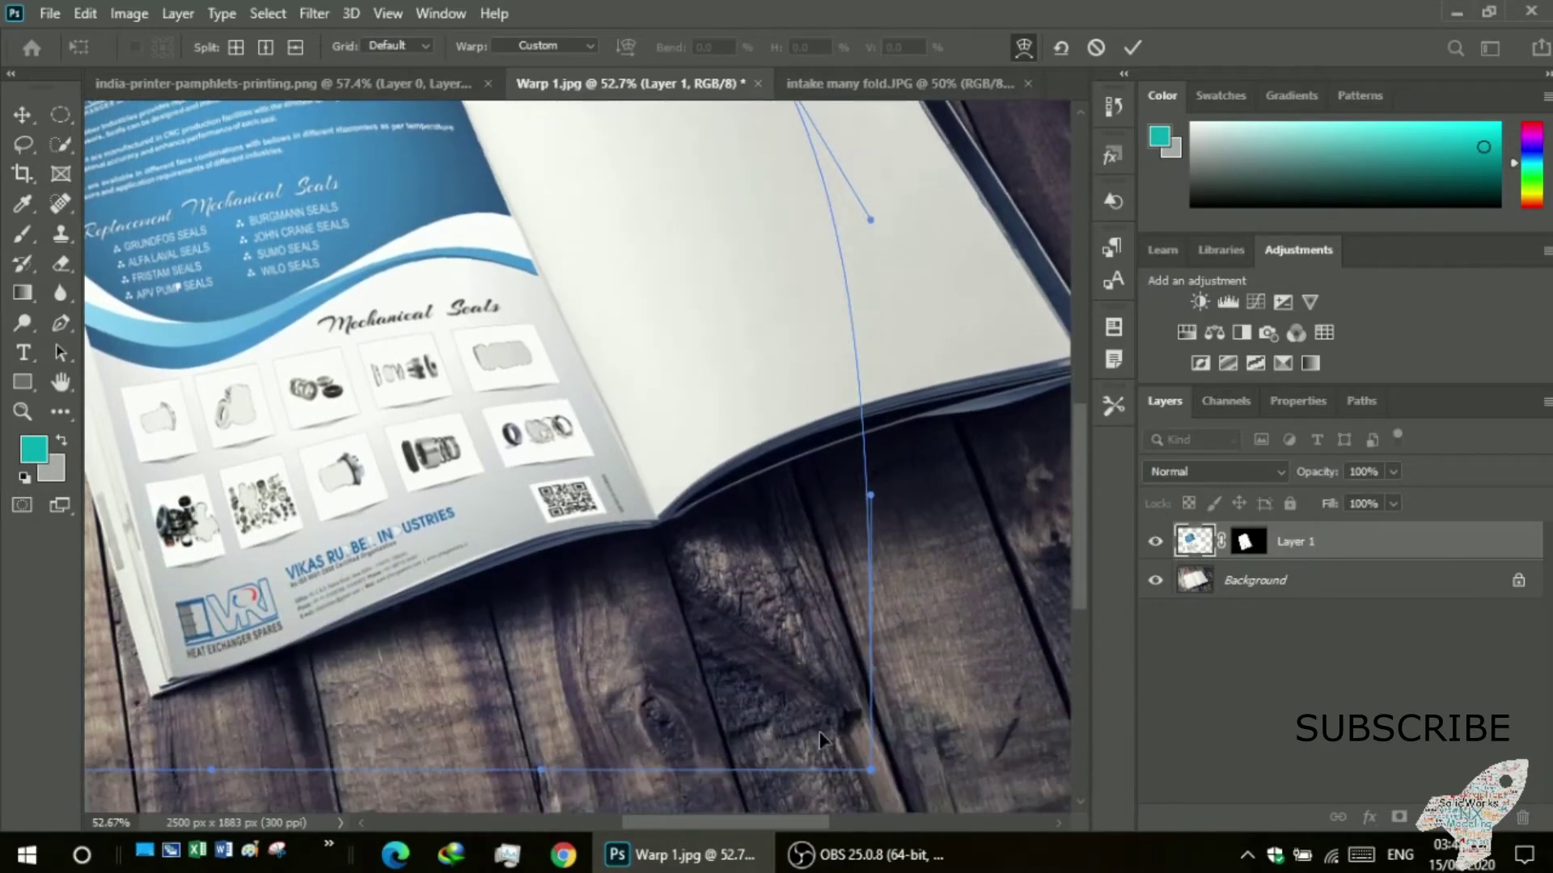
pyautogui.moveTo(875, 774); pyautogui.dragTo(837, 739)
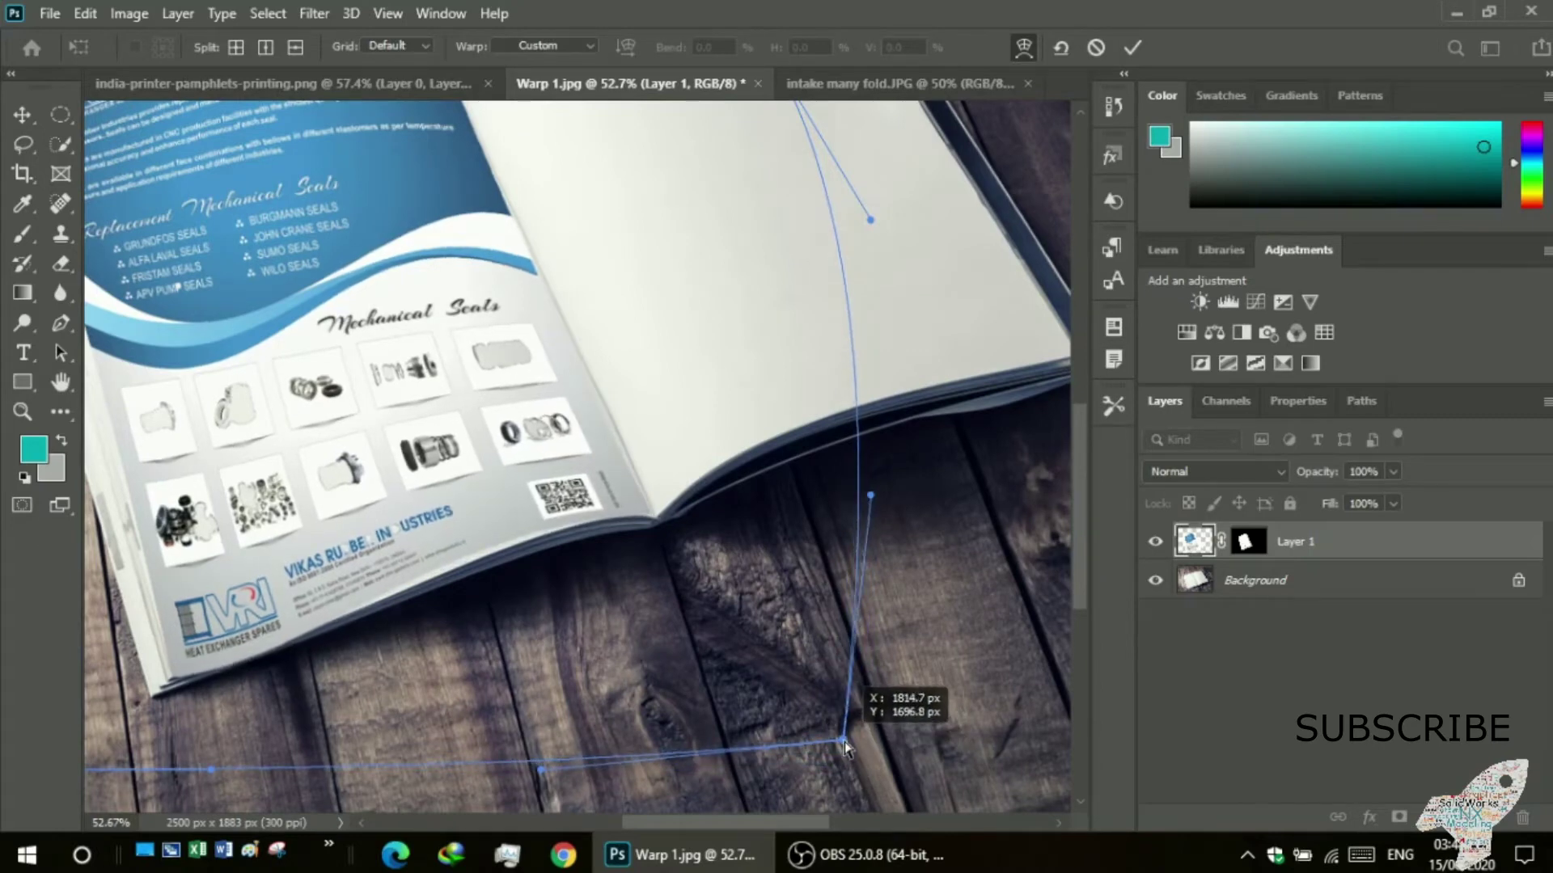
pyautogui.moveTo(837, 740); pyautogui.dragTo(843, 740)
pyautogui.moveTo(870, 495)
pyautogui.mouseDown()
pyautogui.moveTo(901, 463)
pyautogui.moveTo(873, 498)
pyautogui.mouseUp()
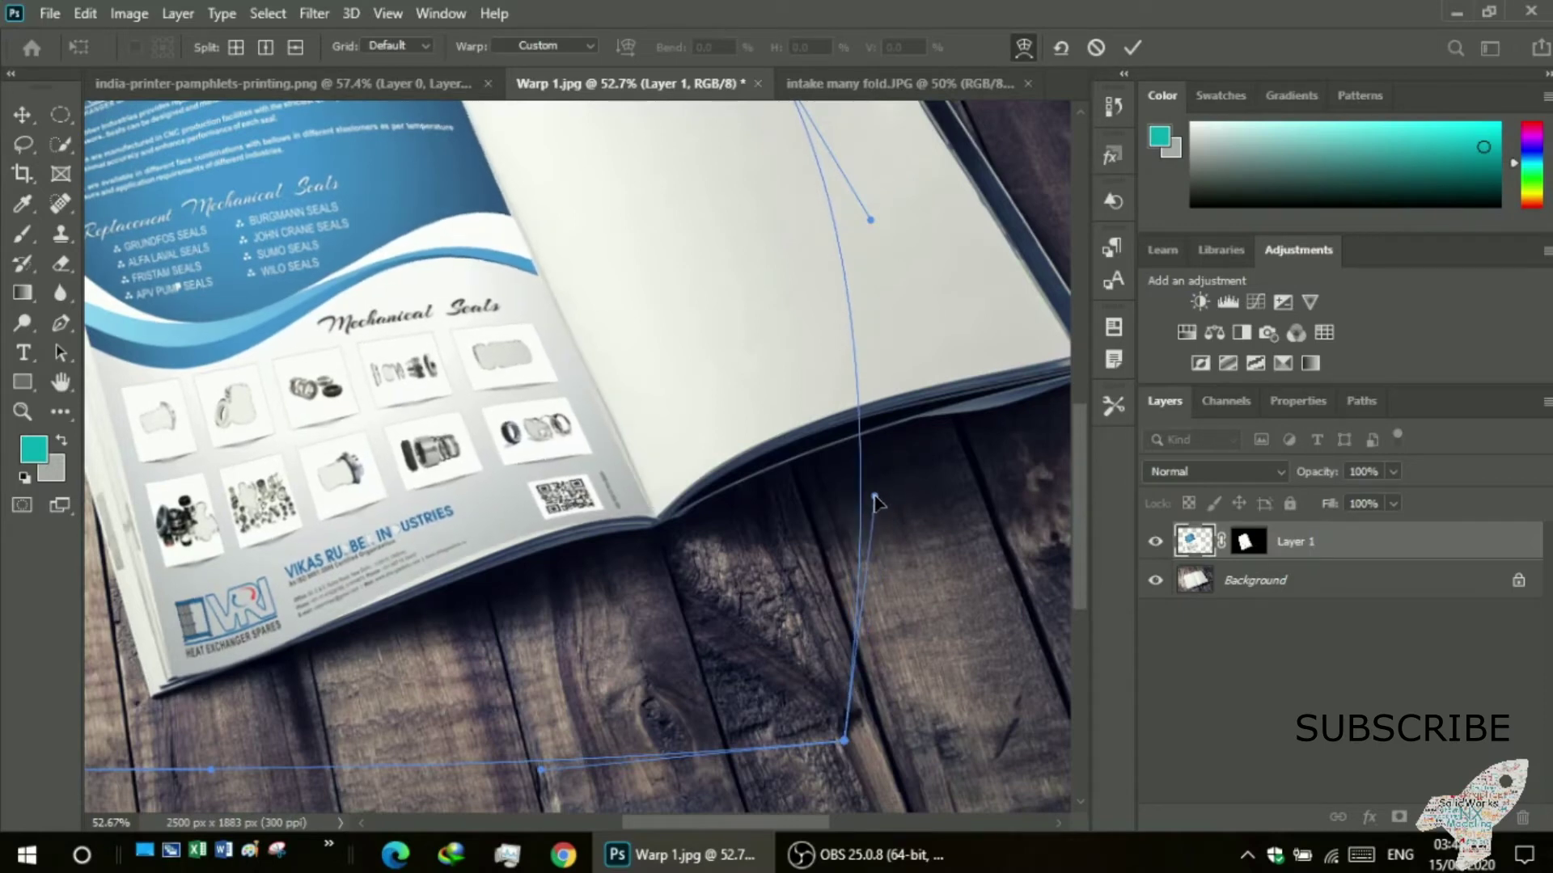
pyautogui.moveTo(869, 216); pyautogui.dragTo(939, 255)
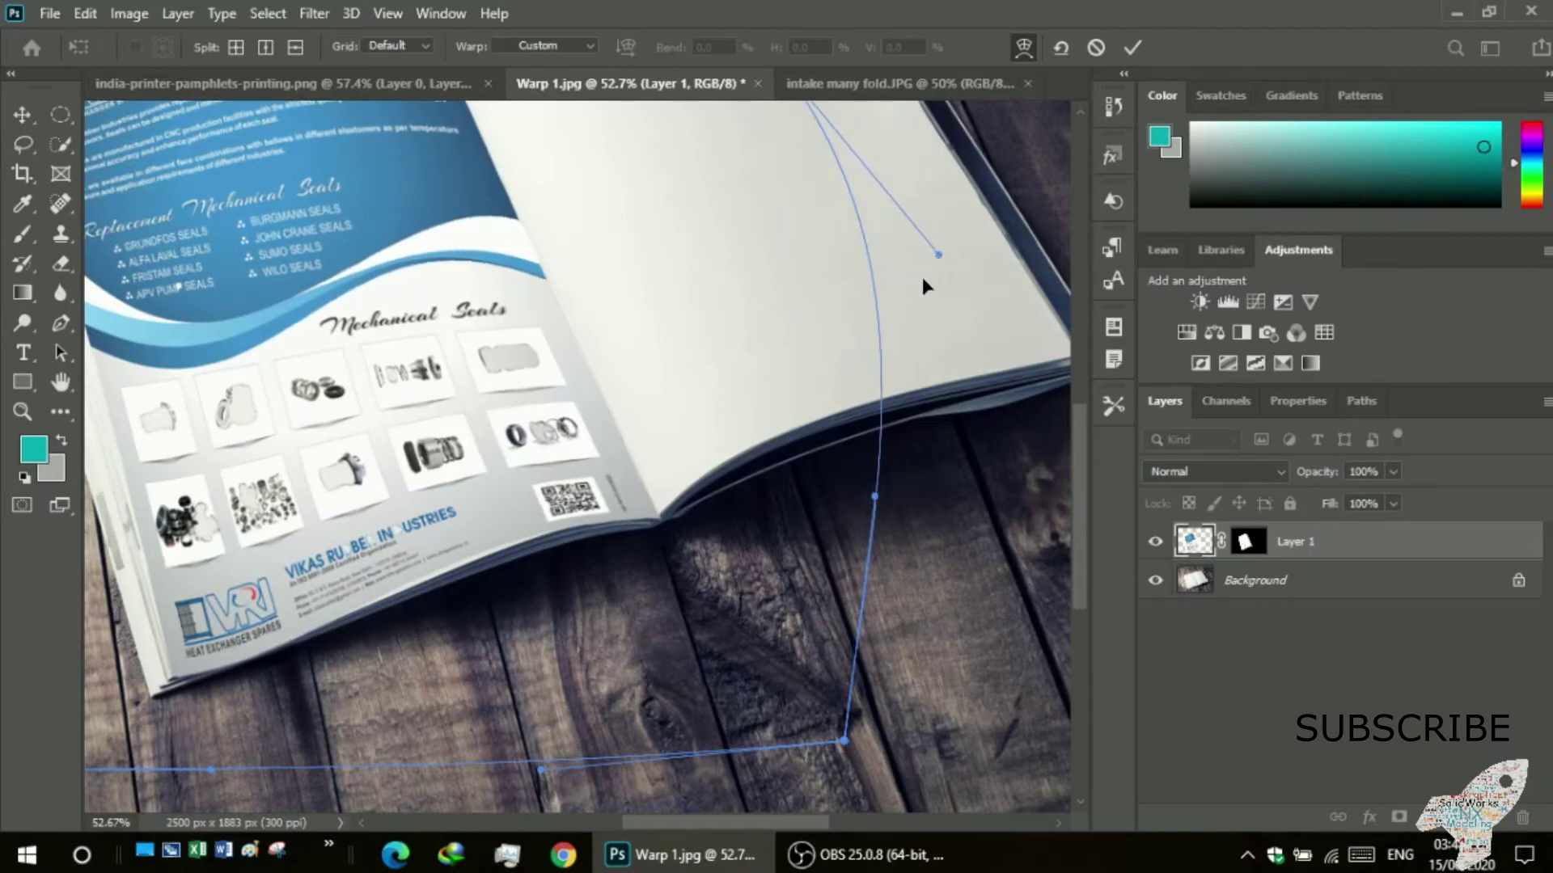
pyautogui.moveTo(936, 259); pyautogui.dragTo(857, 279)
# - Bend the lower part of the right edge and move the bottom-right corner left
pyautogui.scroll(2, 683, 351)
pyautogui.scroll(1, 593, 417)
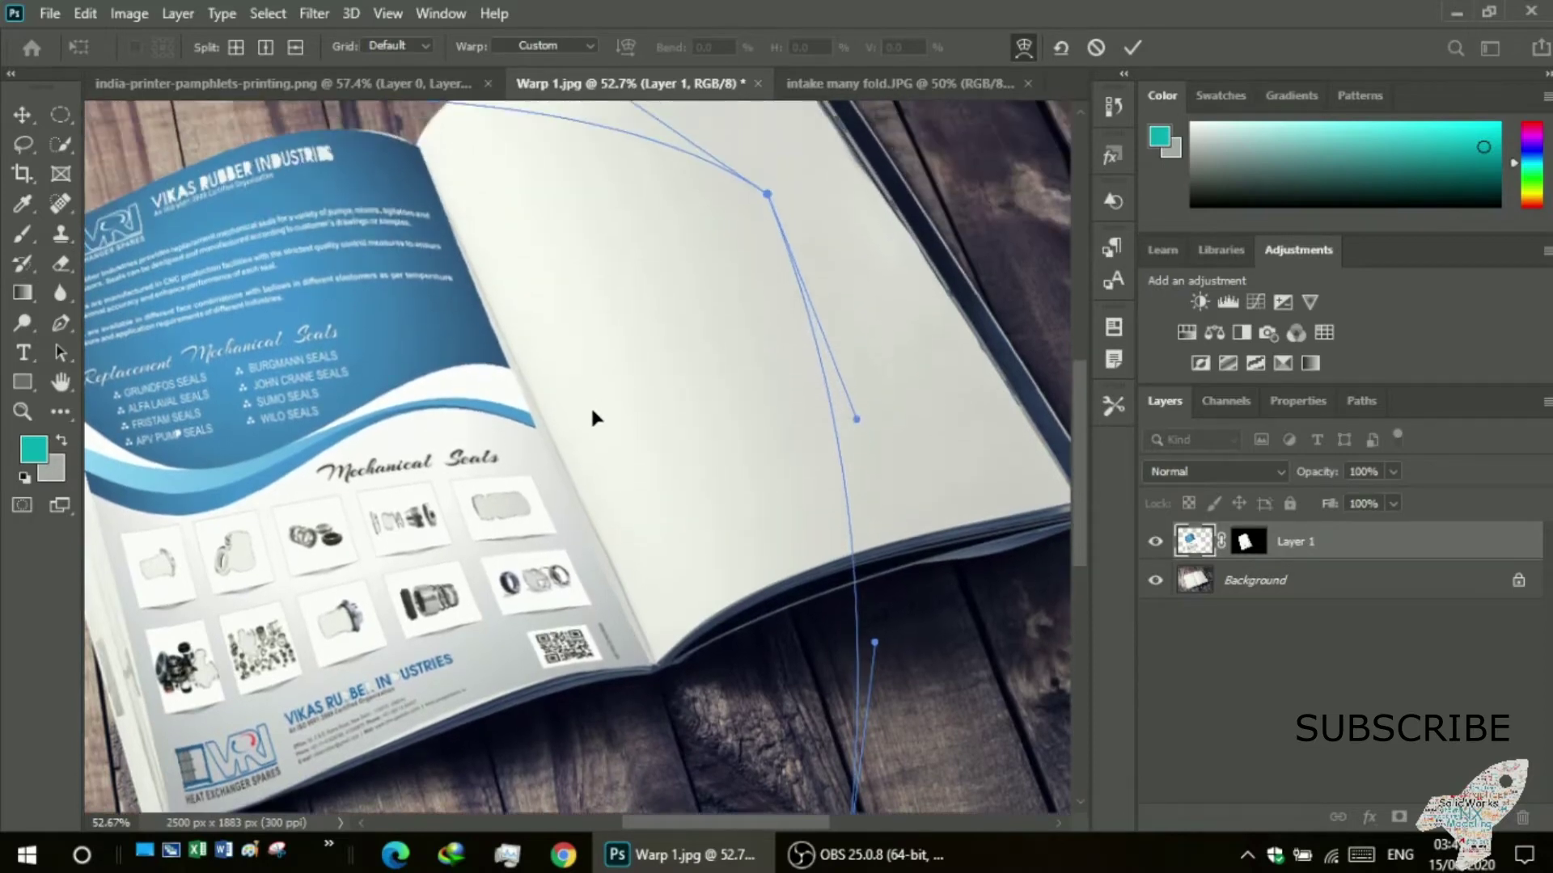
pyautogui.moveTo(874, 645); pyautogui.dragTo(949, 586)
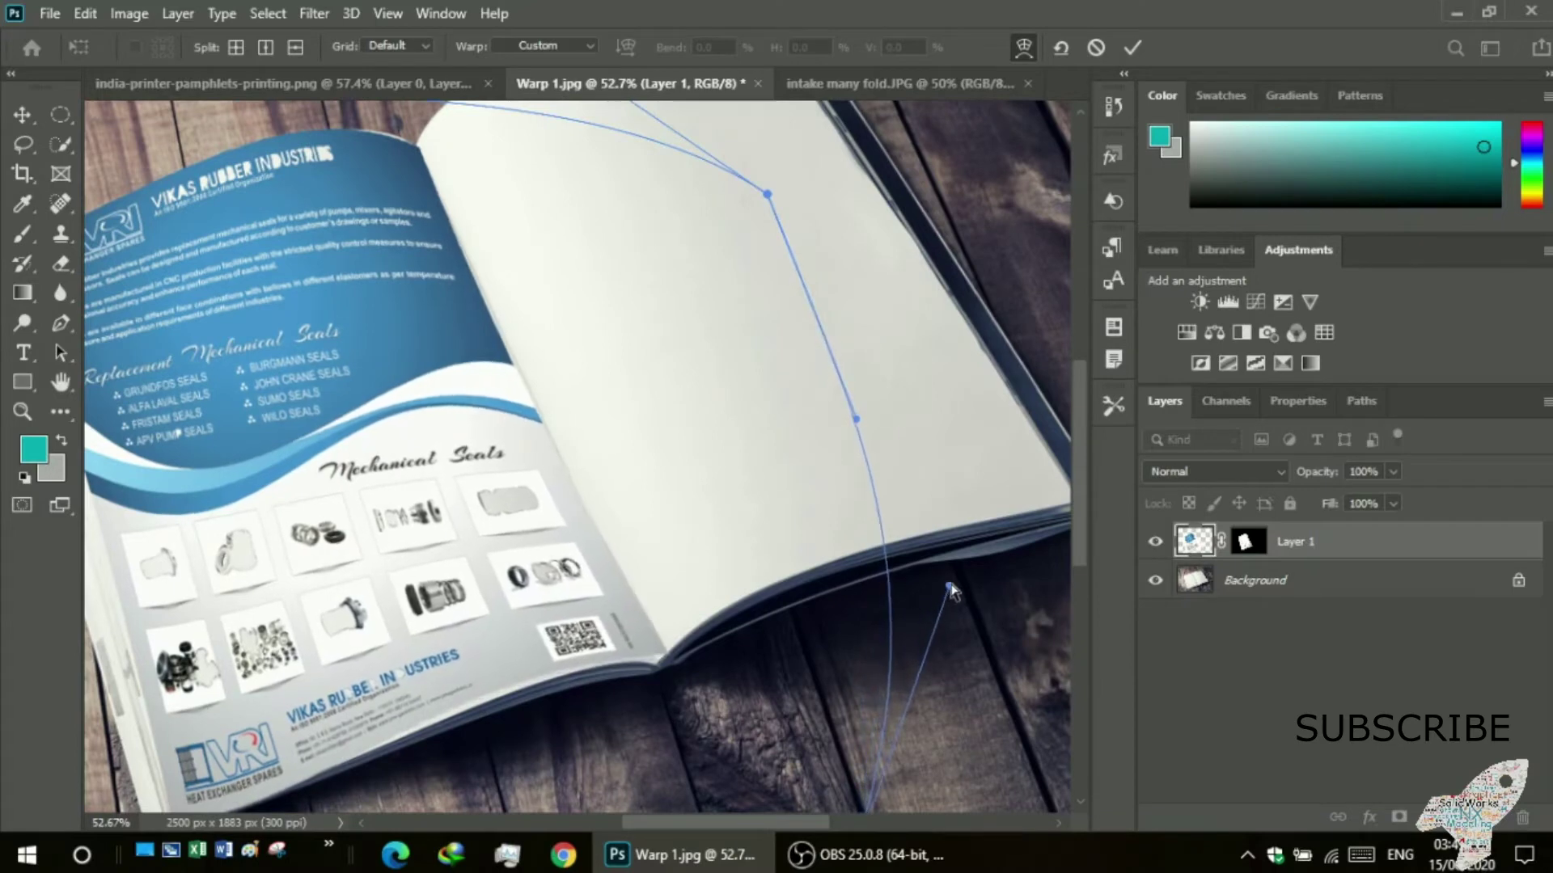
pyautogui.moveTo(951, 592); pyautogui.dragTo(974, 562)
pyautogui.scroll(-3, 704, 611)
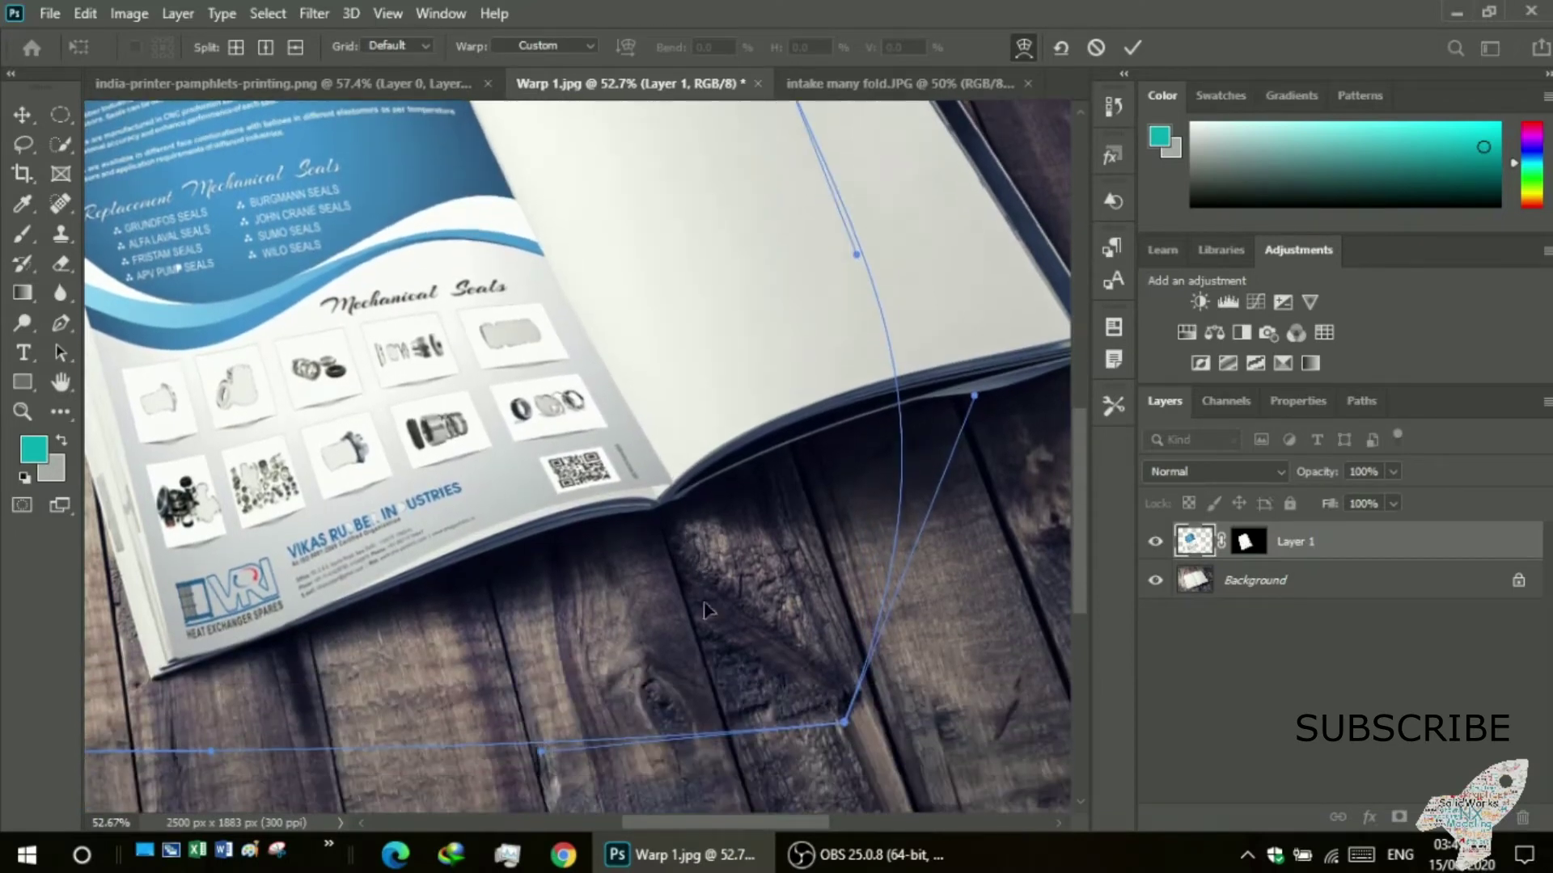
pyautogui.moveTo(842, 724)
pyautogui.mouseDown()
pyautogui.moveTo(689, 748)
pyautogui.moveTo(713, 806)
pyautogui.mouseUp()
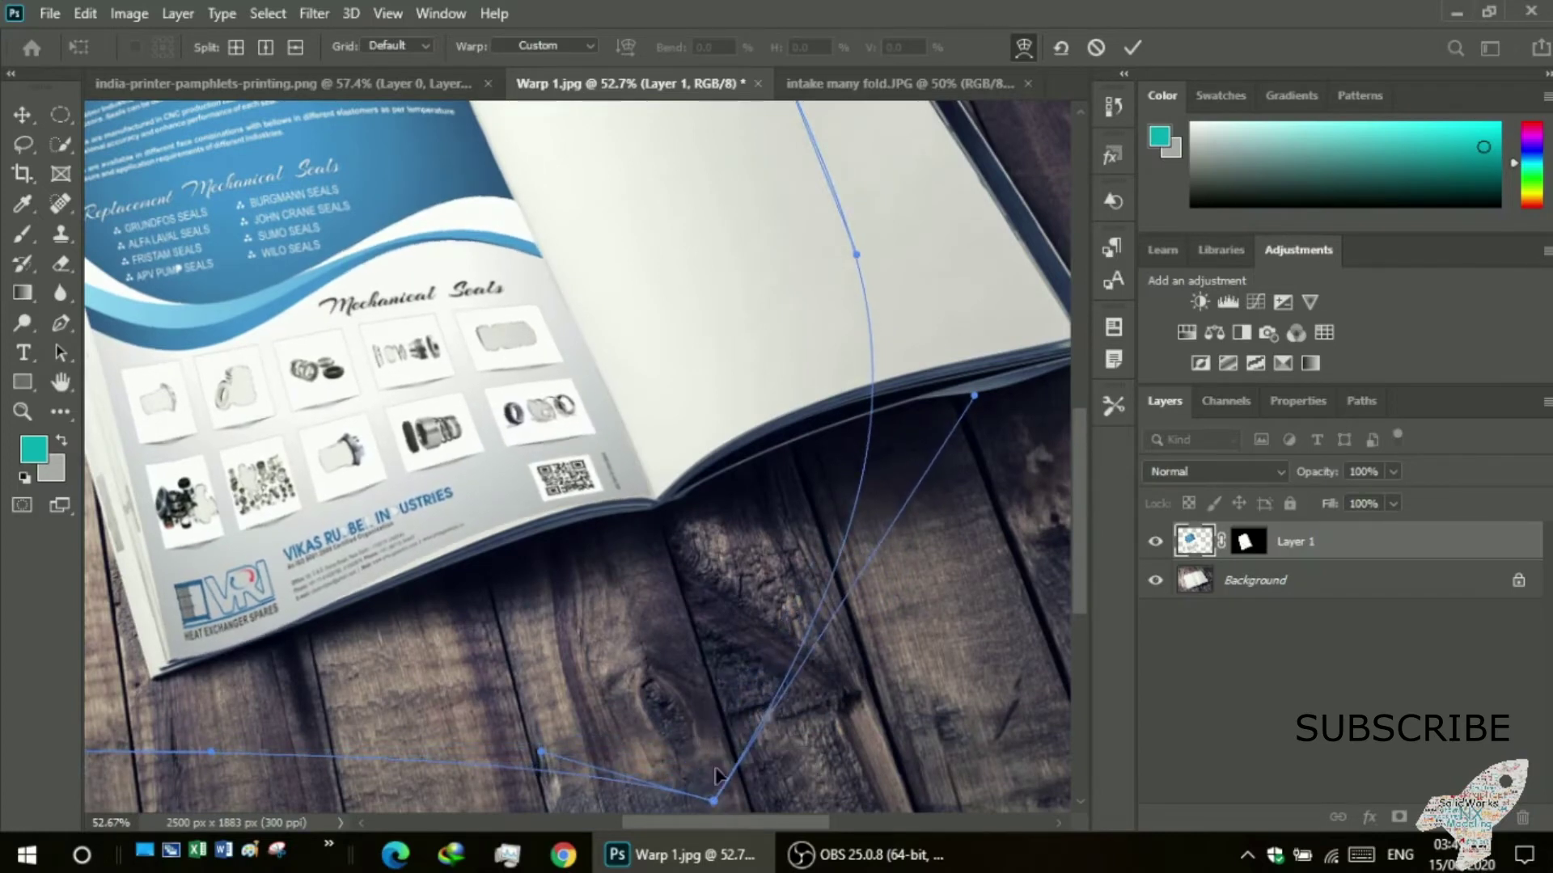
pyautogui.scroll(-2, 689, 726)
# - Raise the bottom edge curve toward the book and drag the bottom corner below the image
pyautogui.moveTo(538, 656); pyautogui.dragTo(572, 649)
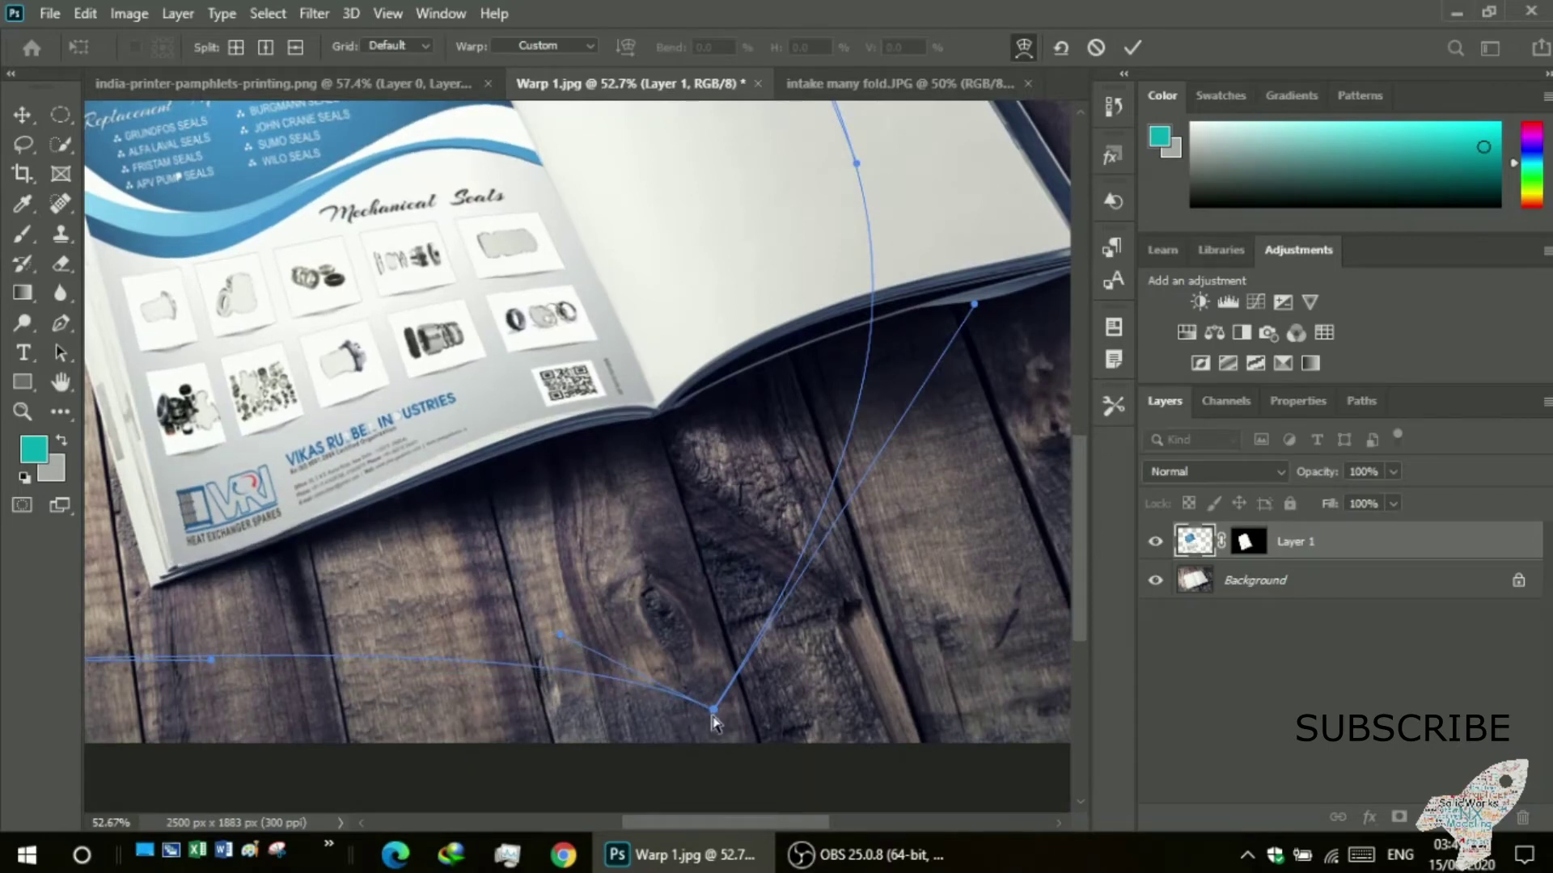
pyautogui.moveTo(712, 712)
pyautogui.mouseDown()
pyautogui.moveTo(712, 749)
pyautogui.moveTo(689, 755)
pyautogui.mouseUp()
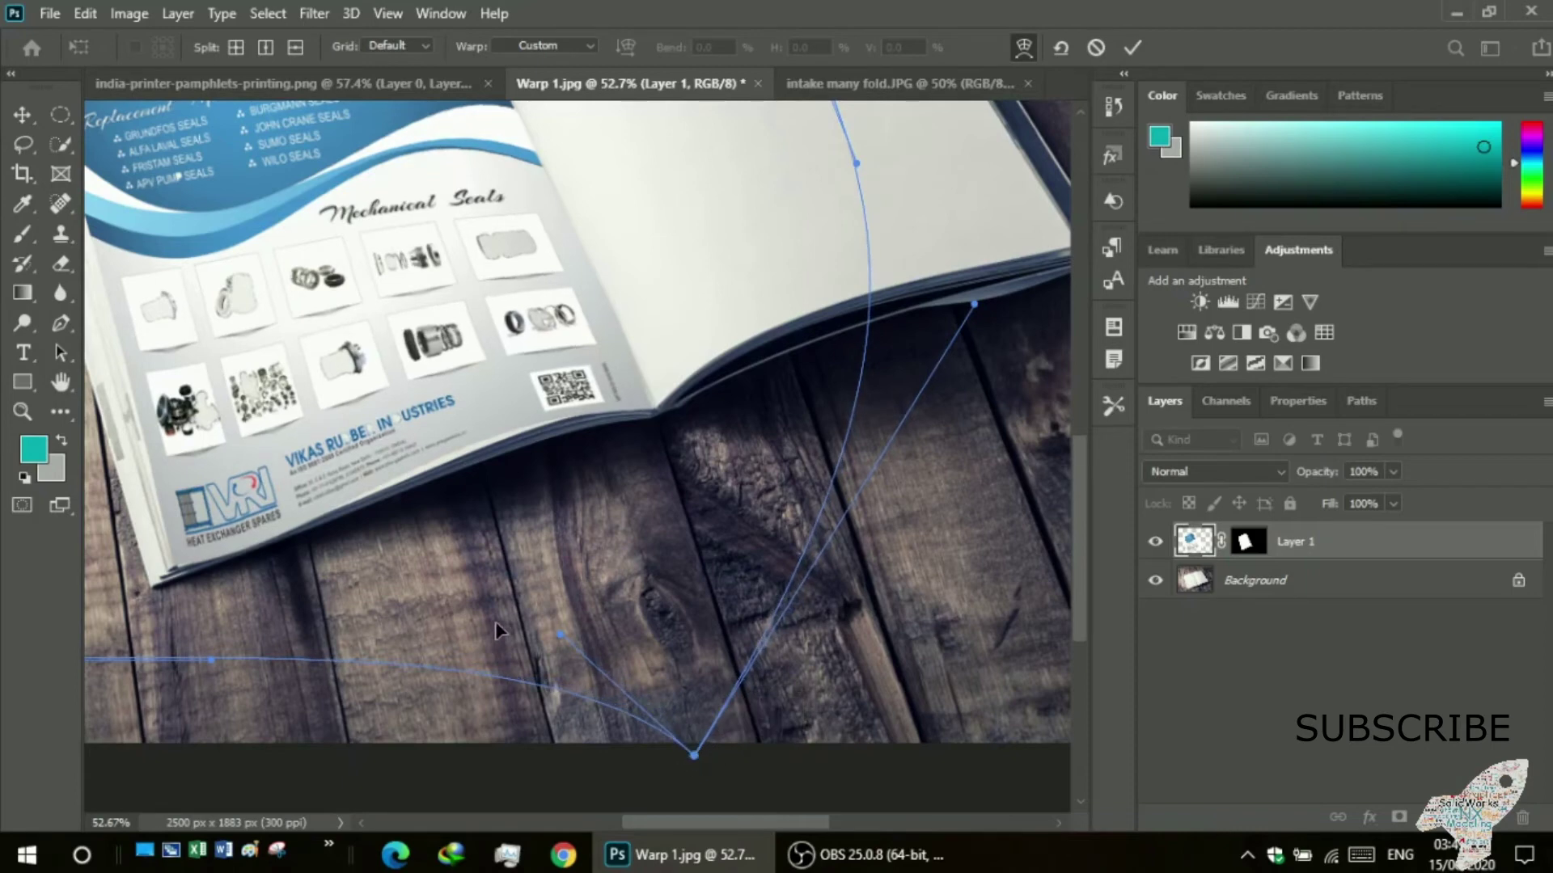
pyautogui.moveTo(550, 633); pyautogui.dragTo(545, 559)
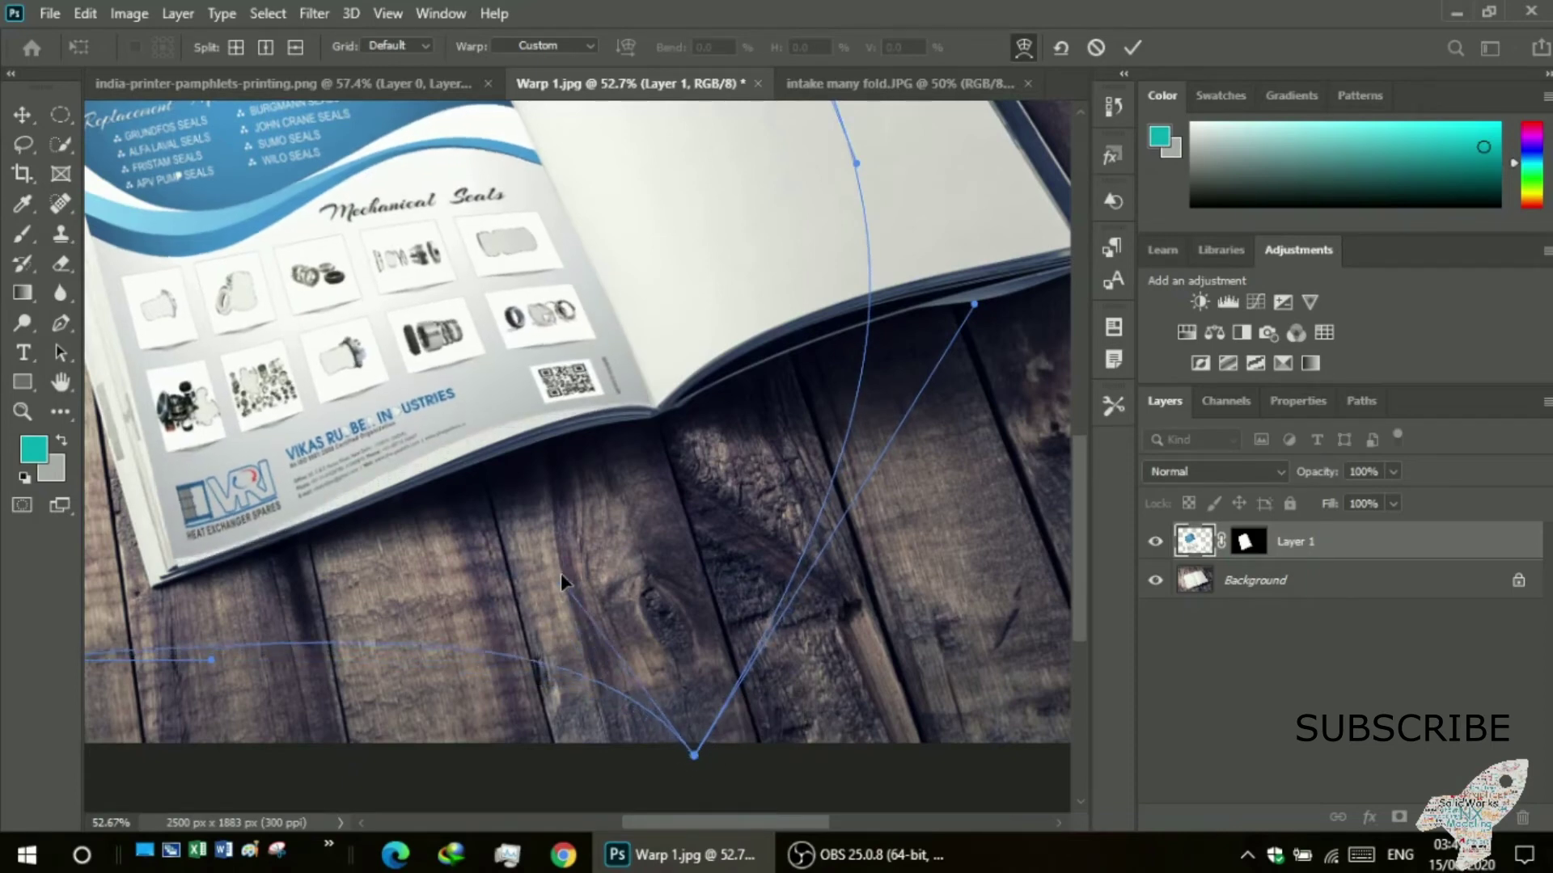
pyautogui.moveTo(693, 757); pyautogui.dragTo(720, 807)
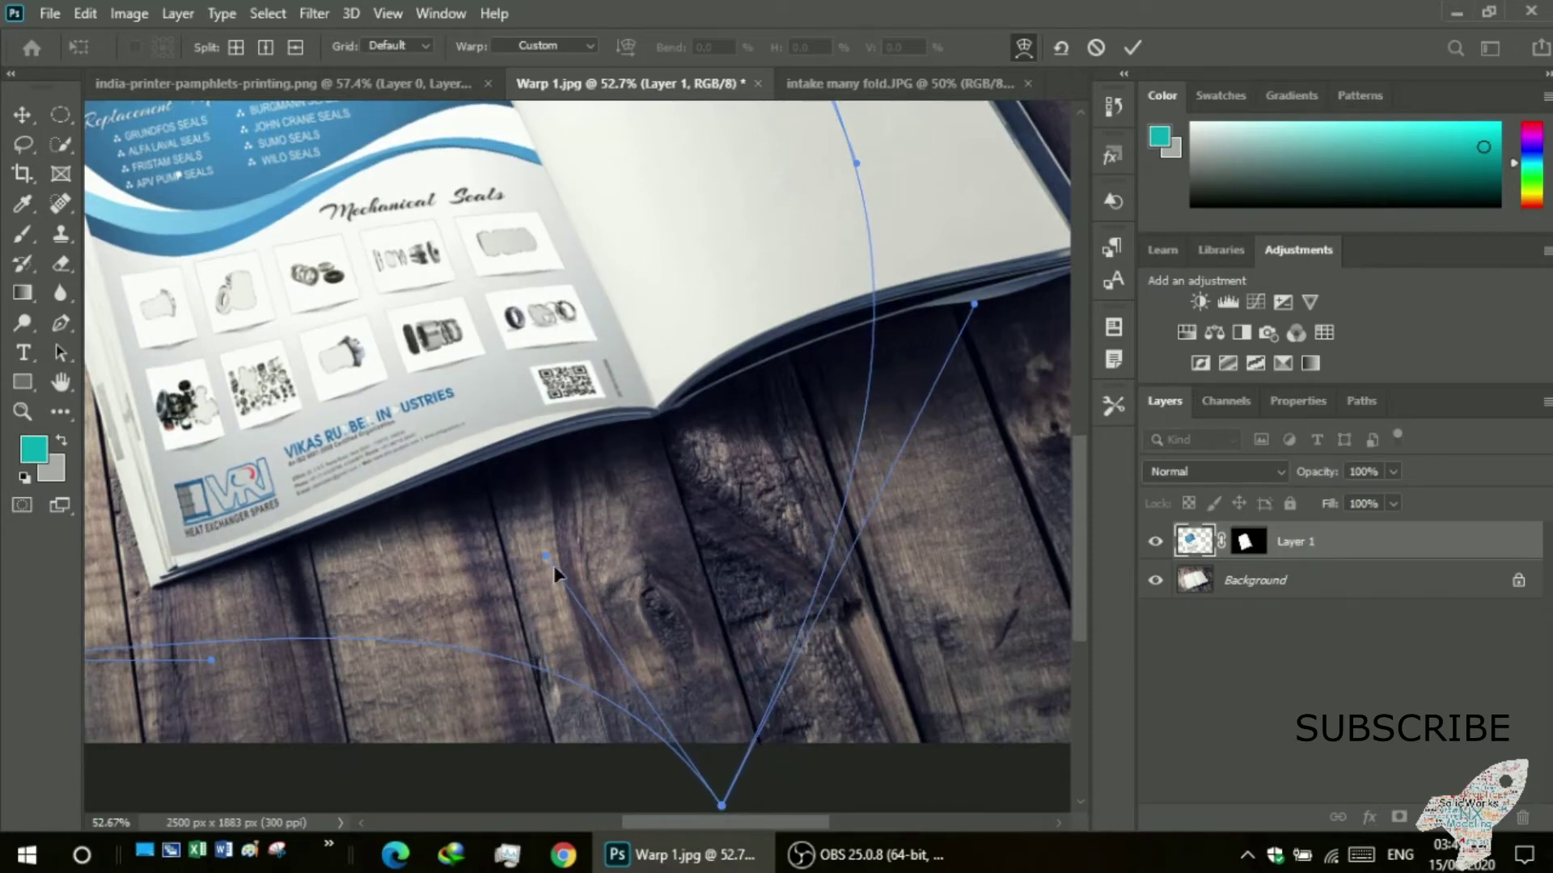
pyautogui.moveTo(547, 554); pyautogui.dragTo(555, 398)
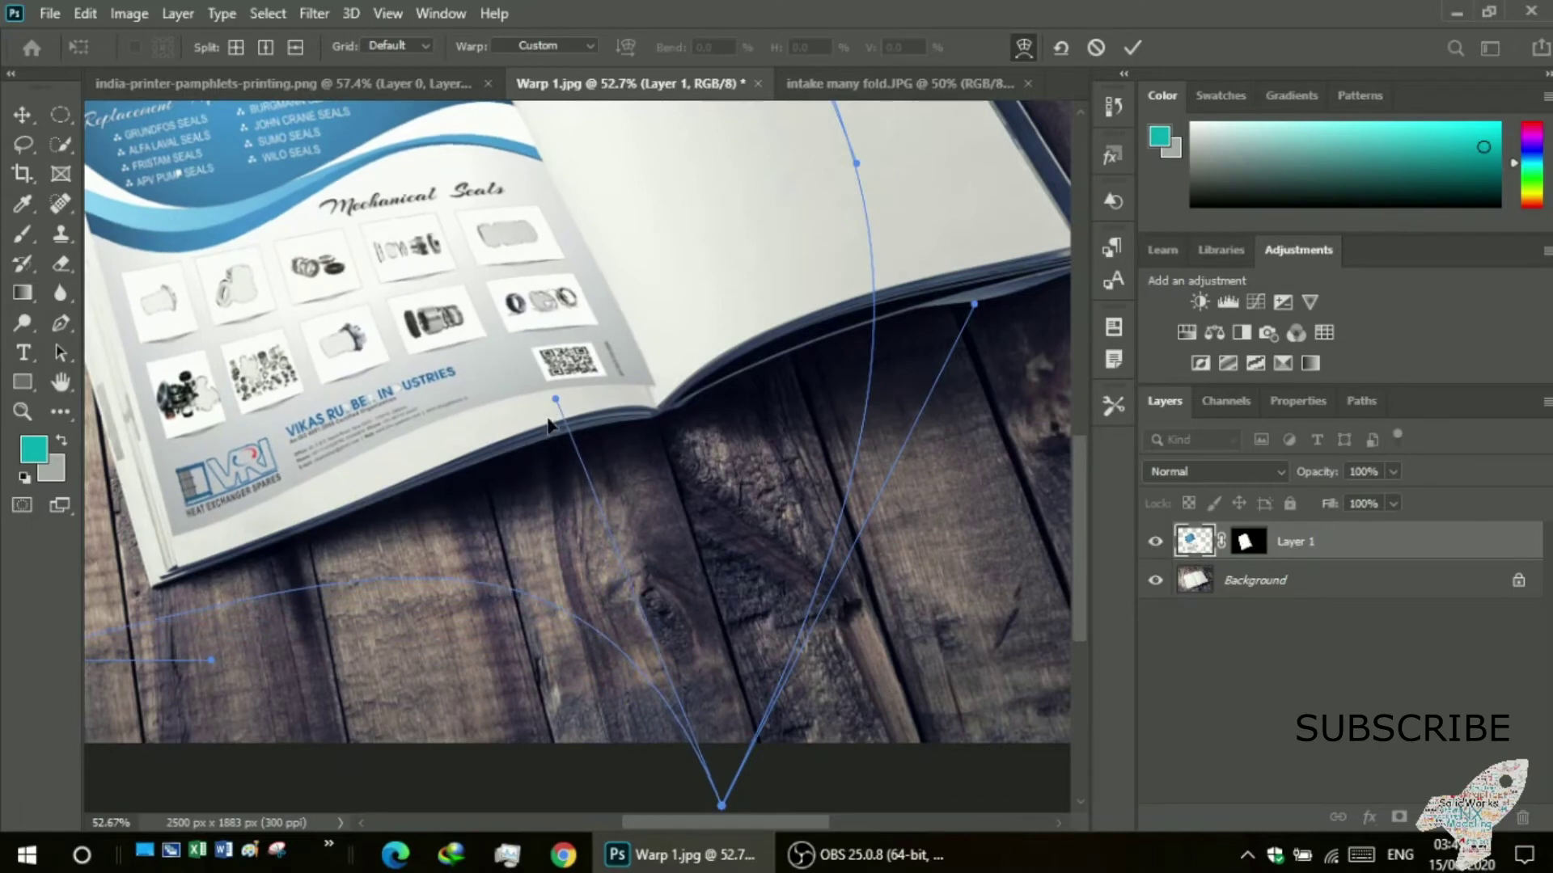
pyautogui.moveTo(719, 806); pyautogui.dragTo(722, 764)
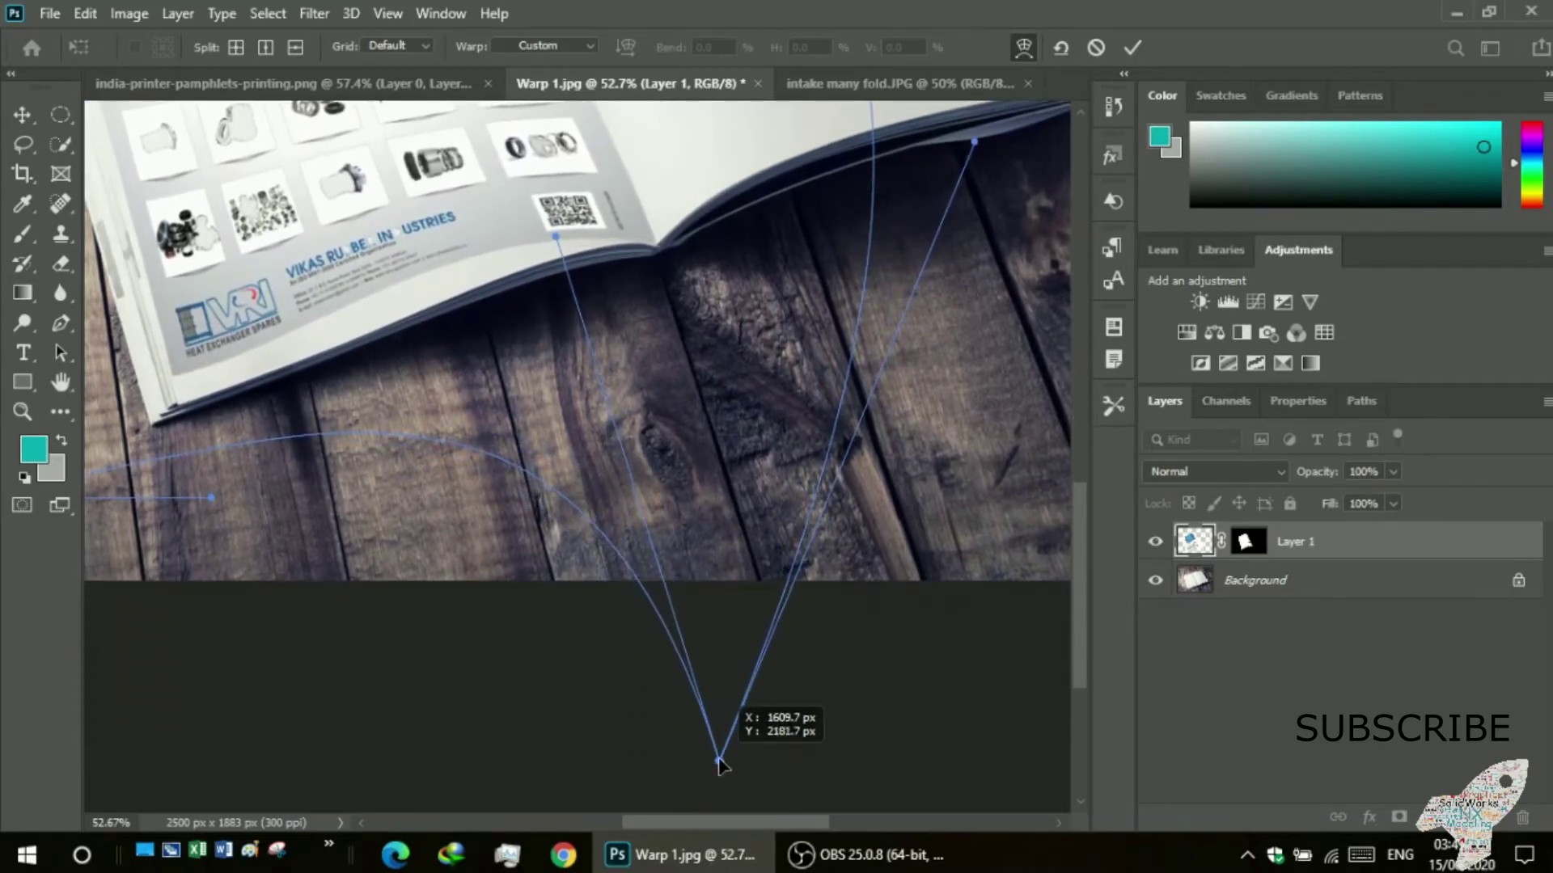
pyautogui.moveTo(722, 764); pyautogui.dragTo(719, 759)
pyautogui.scroll(-1, 526, 639)
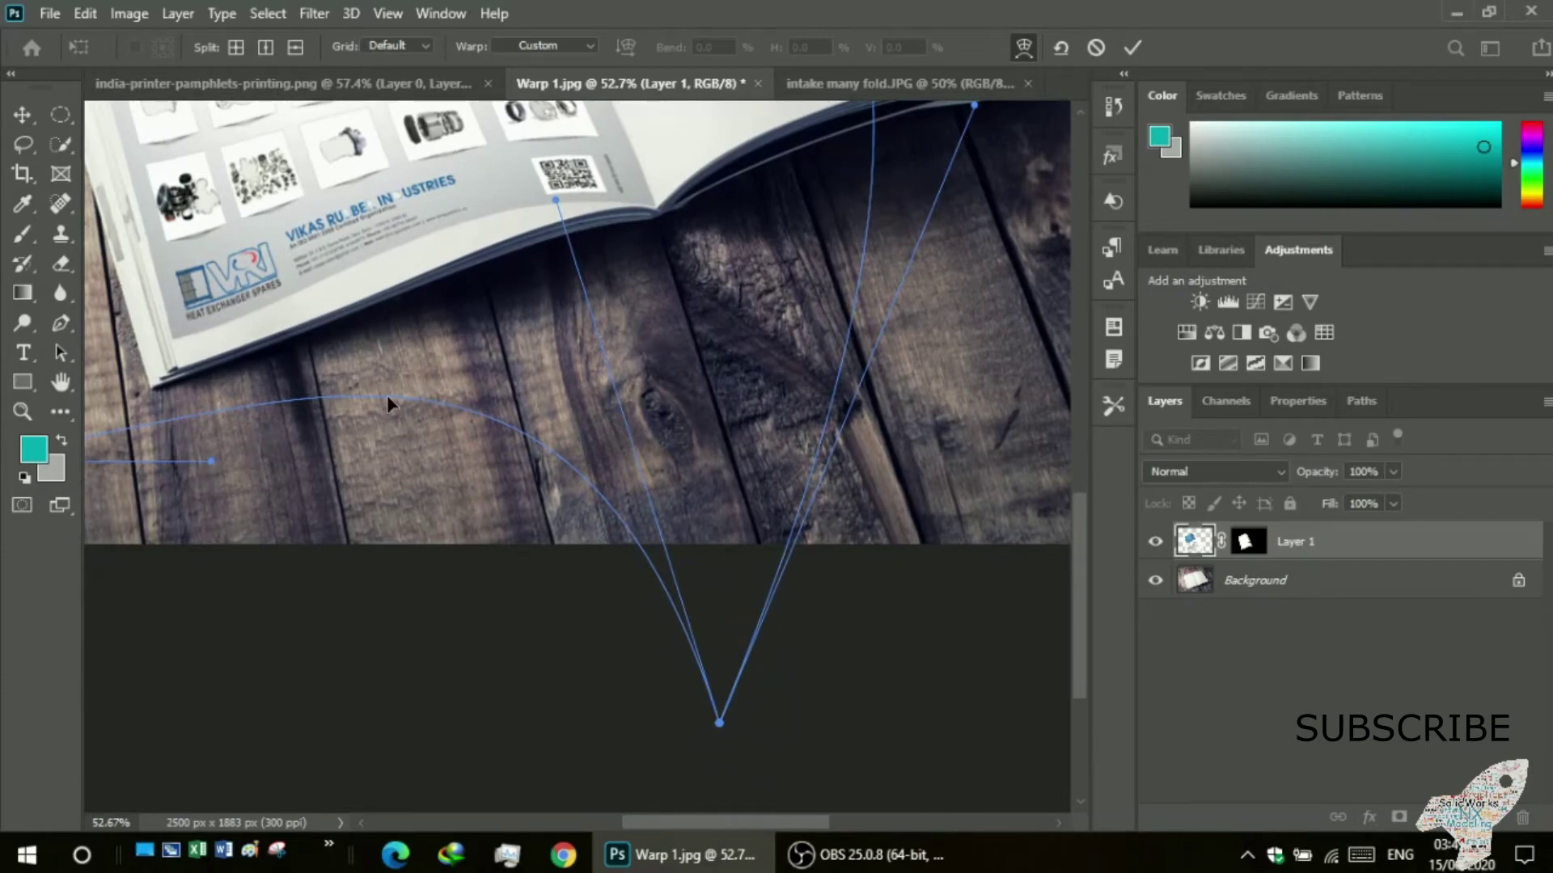
# - Bend the bottom edge's curve handles and nudge the lower-left warp corner left and up
pyautogui.moveTo(214, 459)
pyautogui.mouseDown()
pyautogui.moveTo(270, 495)
pyautogui.moveTo(263, 530)
pyautogui.moveTo(276, 534)
pyautogui.mouseUp()
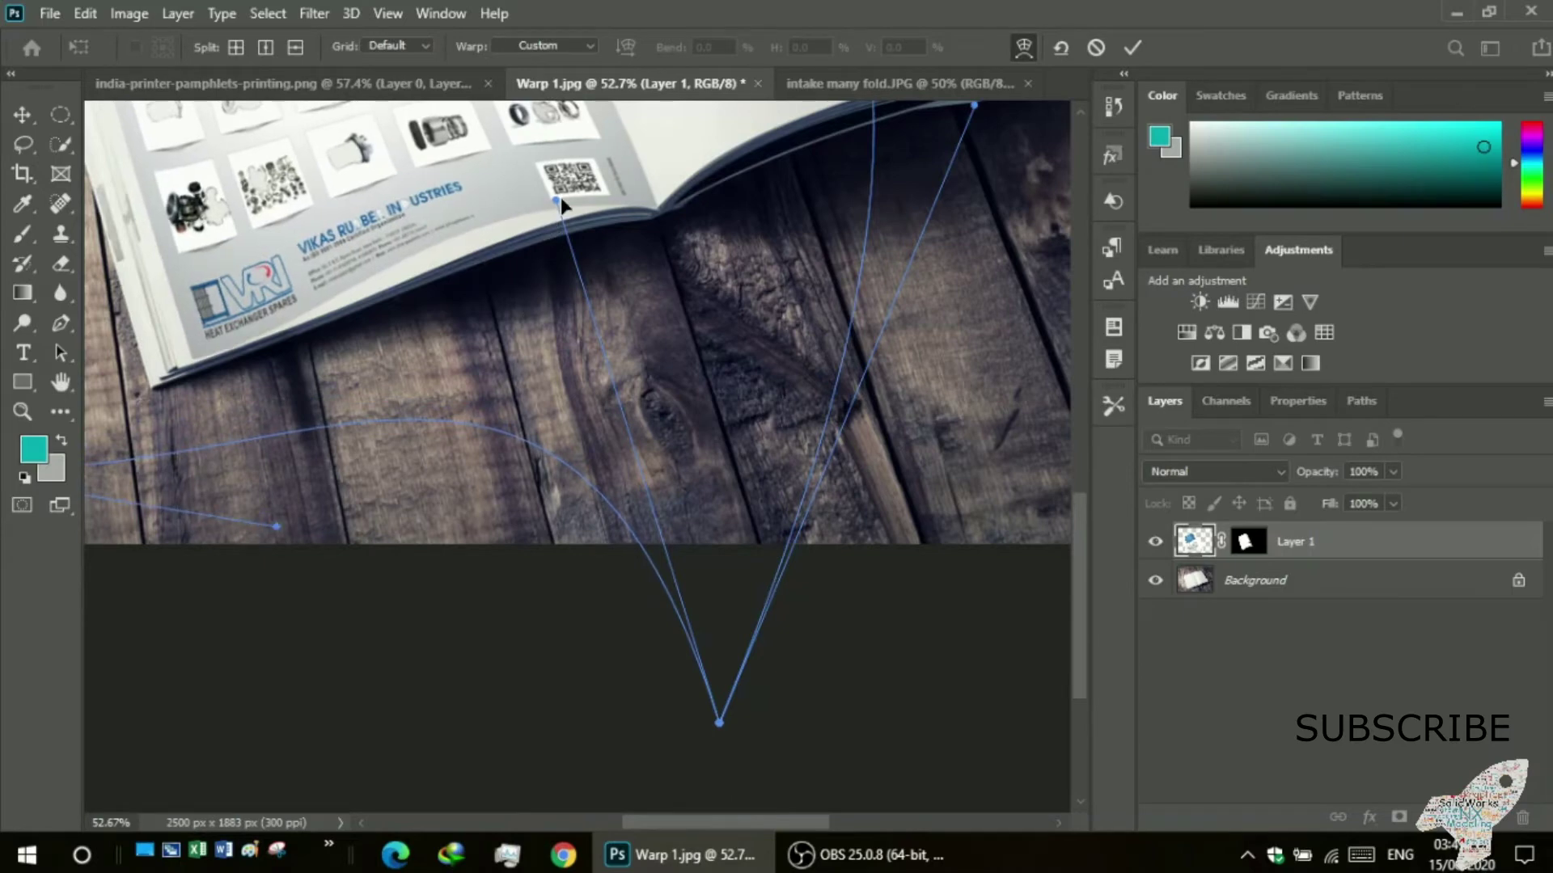
pyautogui.moveTo(554, 197)
pyautogui.mouseDown()
pyautogui.moveTo(588, 212)
pyautogui.moveTo(558, 198)
pyautogui.mouseUp()
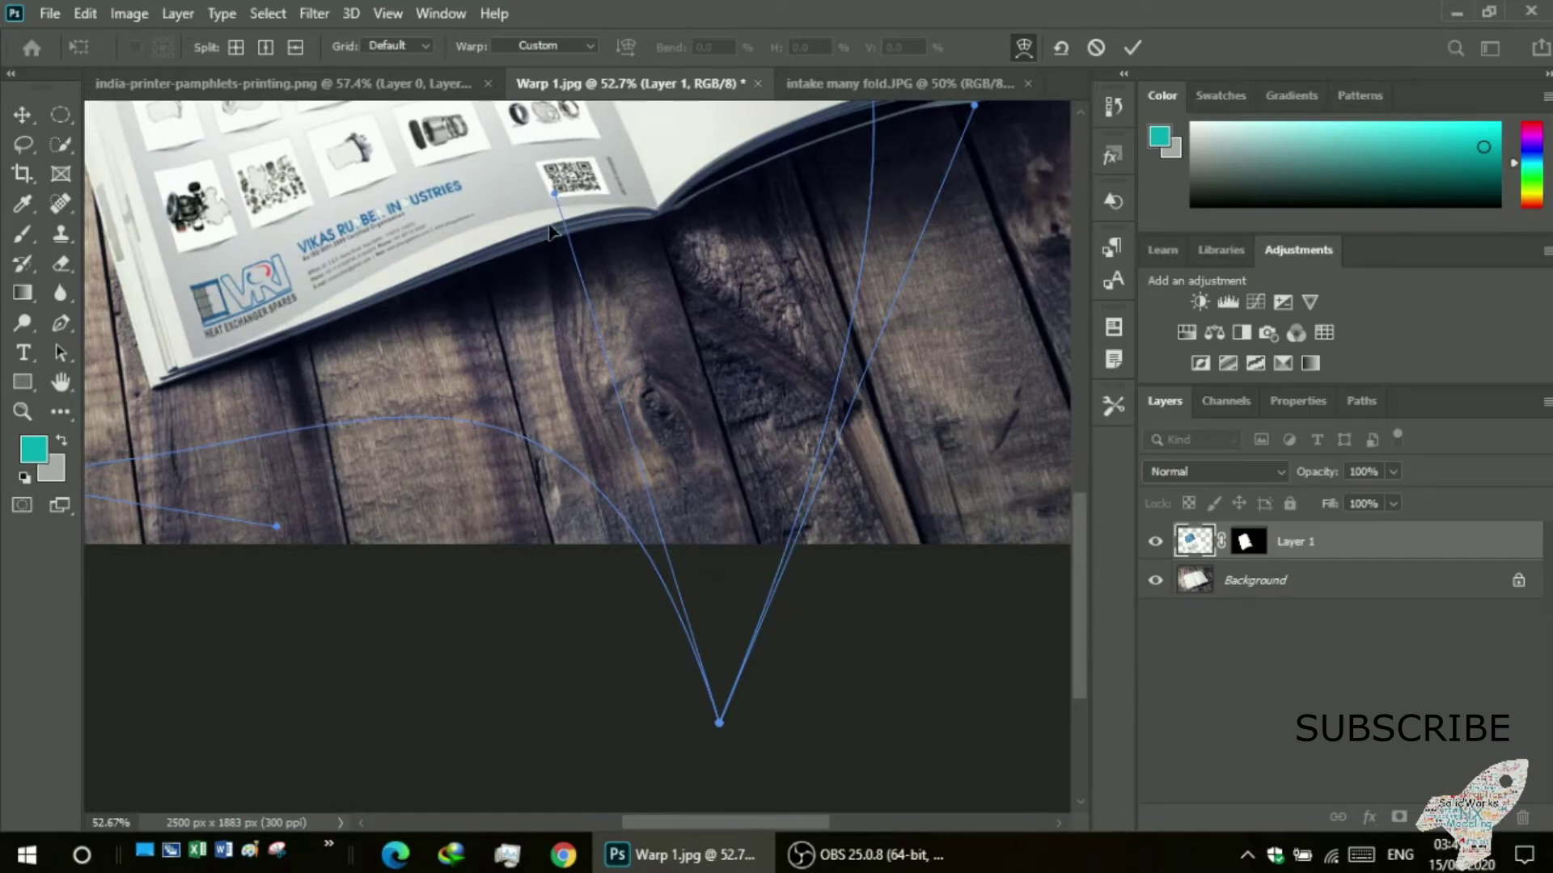
pyautogui.moveTo(668, 813)
pyautogui.mouseDown()
pyautogui.moveTo(606, 837)
pyautogui.moveTo(572, 817)
pyautogui.moveTo(698, 789)
pyautogui.moveTo(590, 793)
pyautogui.moveTo(693, 783)
pyautogui.moveTo(617, 804)
pyautogui.moveTo(570, 779)
pyautogui.mouseUp()
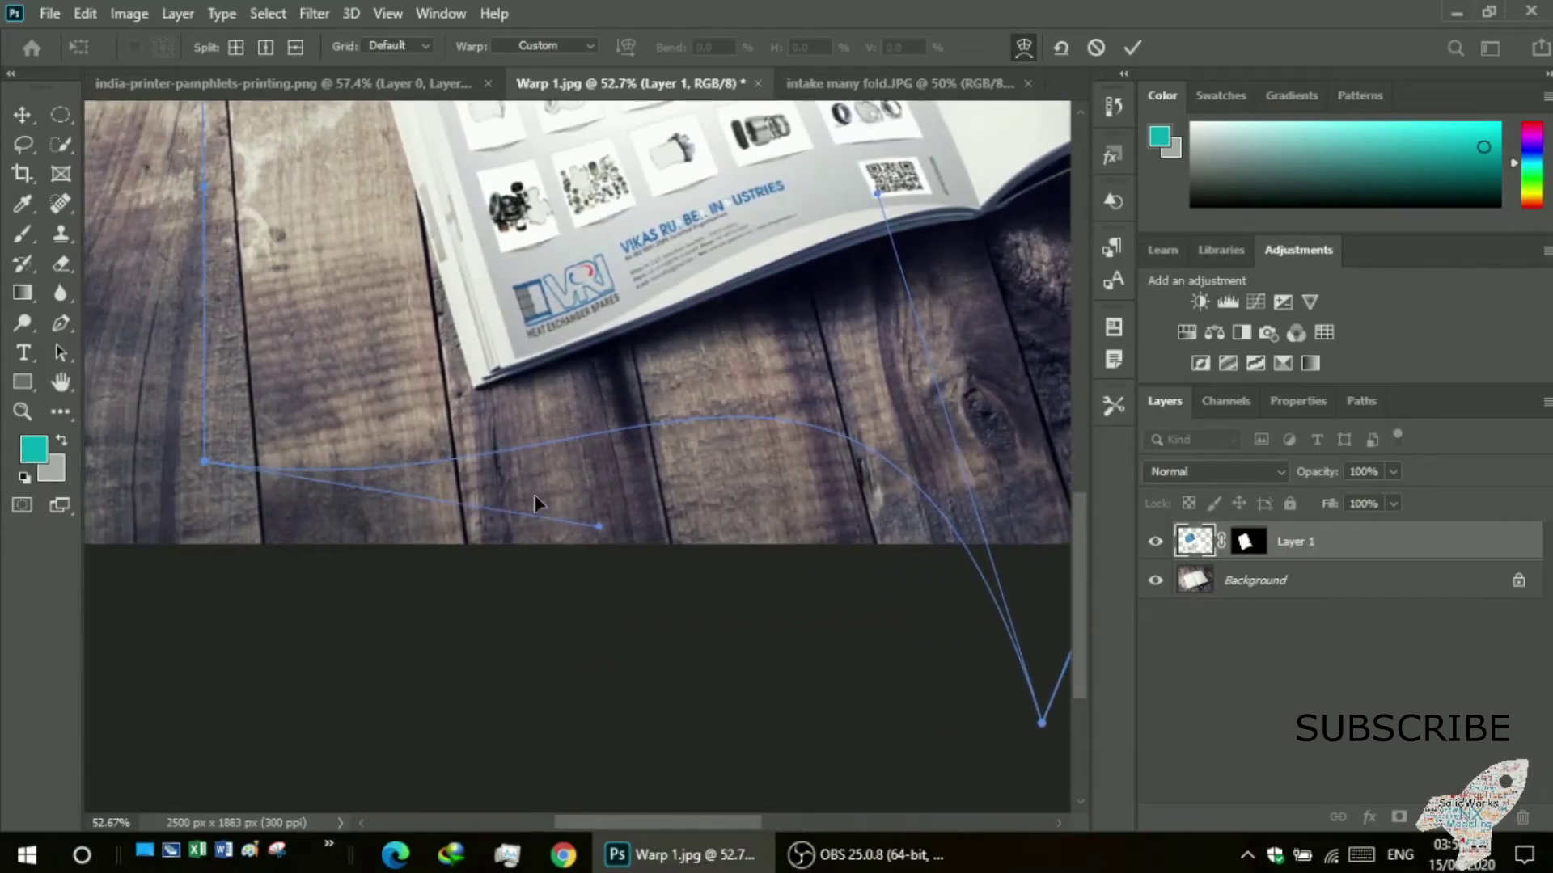
pyautogui.scroll(1, 535, 504)
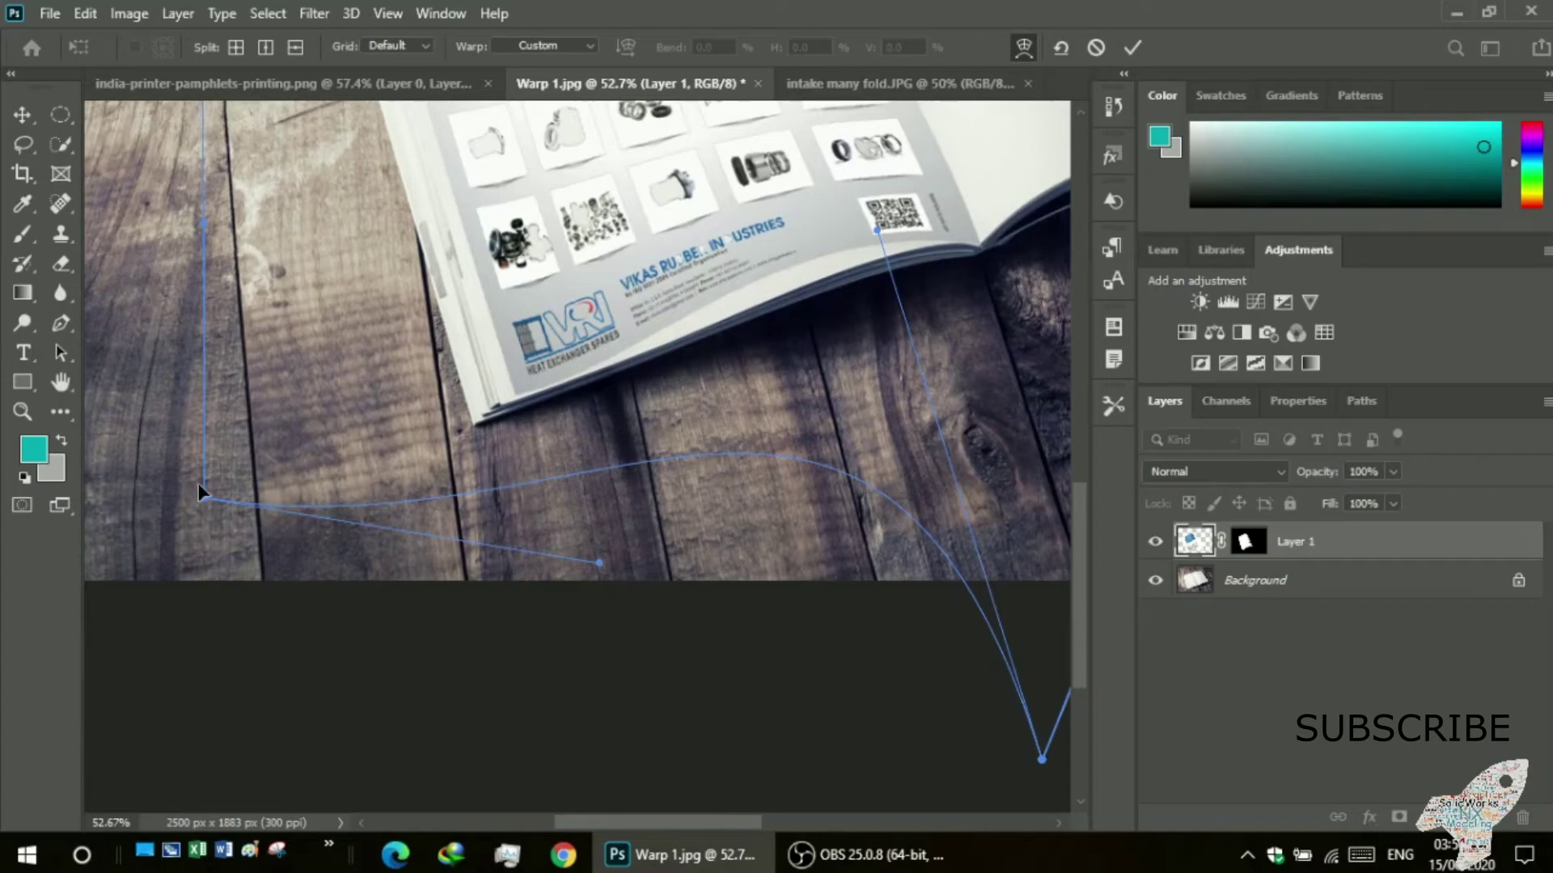
pyautogui.moveTo(210, 502); pyautogui.dragTo(177, 490)
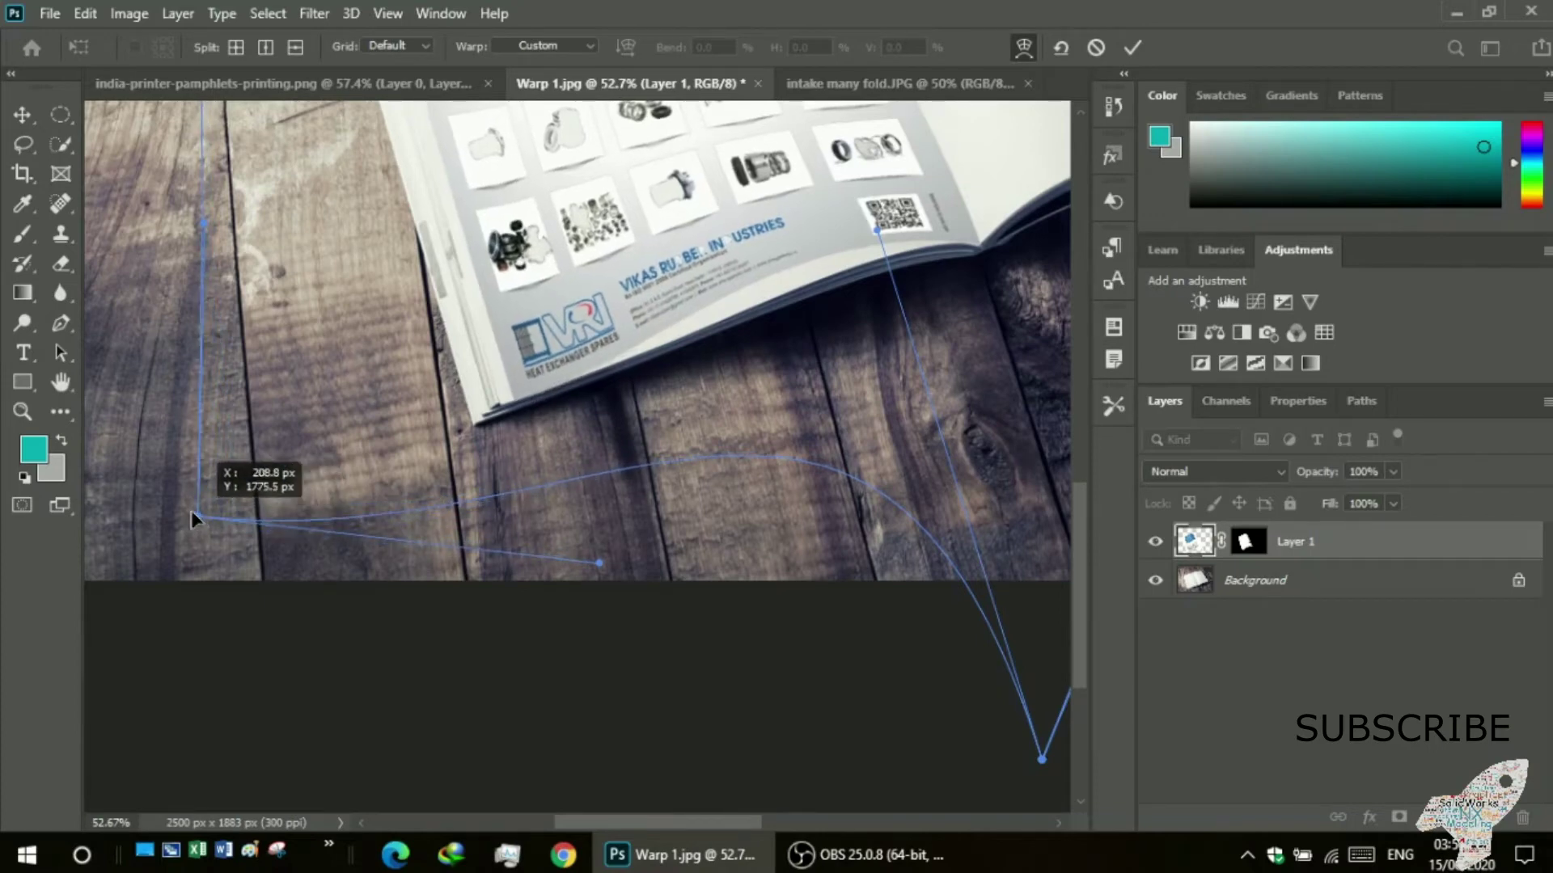
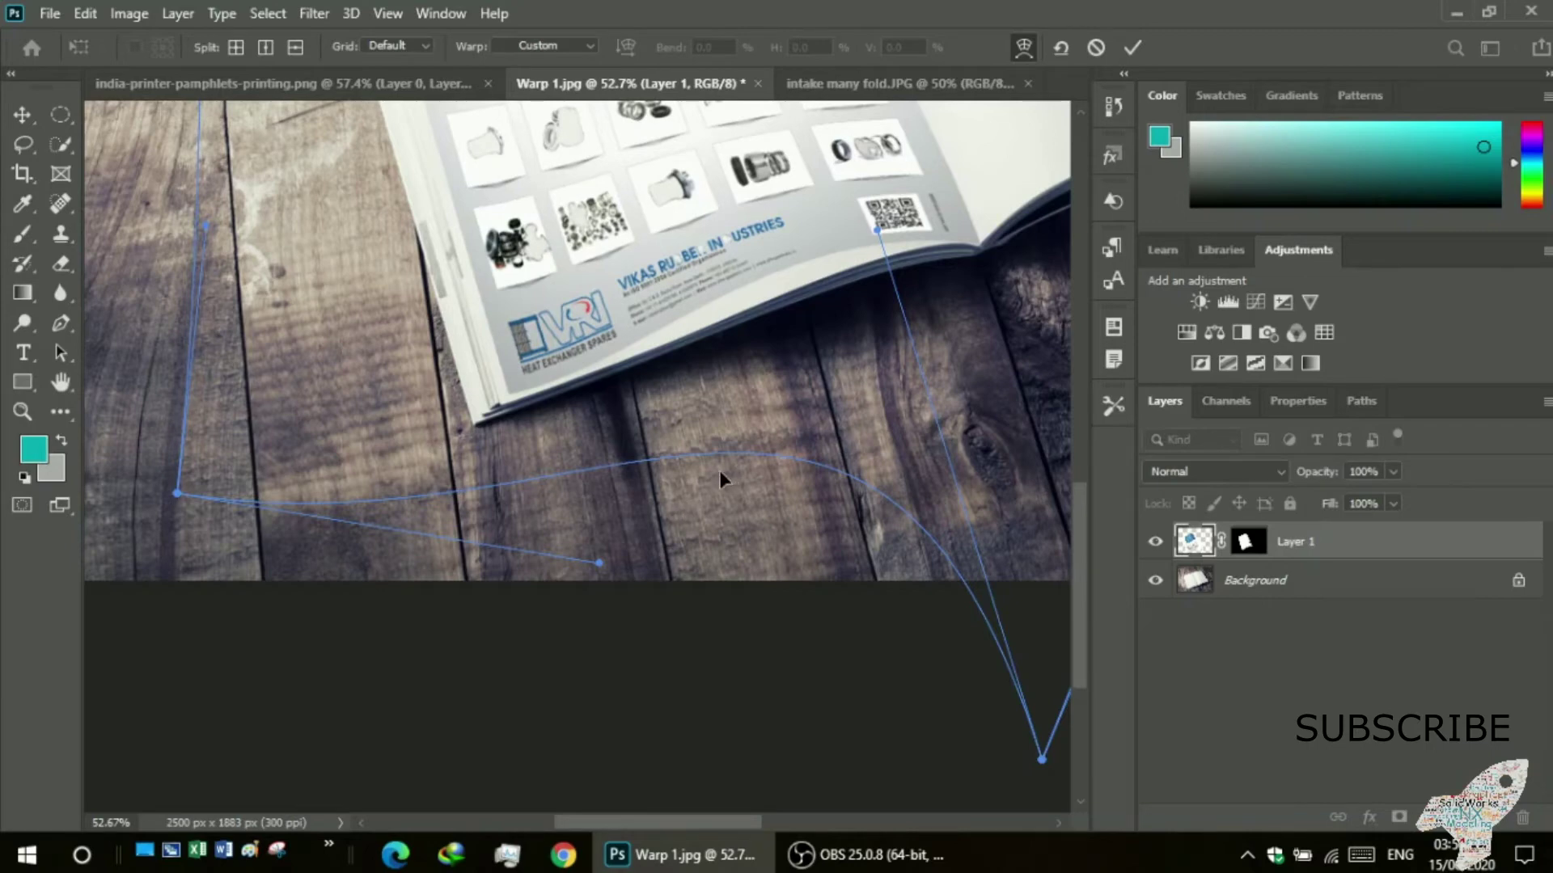
# - Bend the brochure's bottom edge and reposition its bottom-right warp corner and right-side curve
pyautogui.scroll(-1, 700, 485)
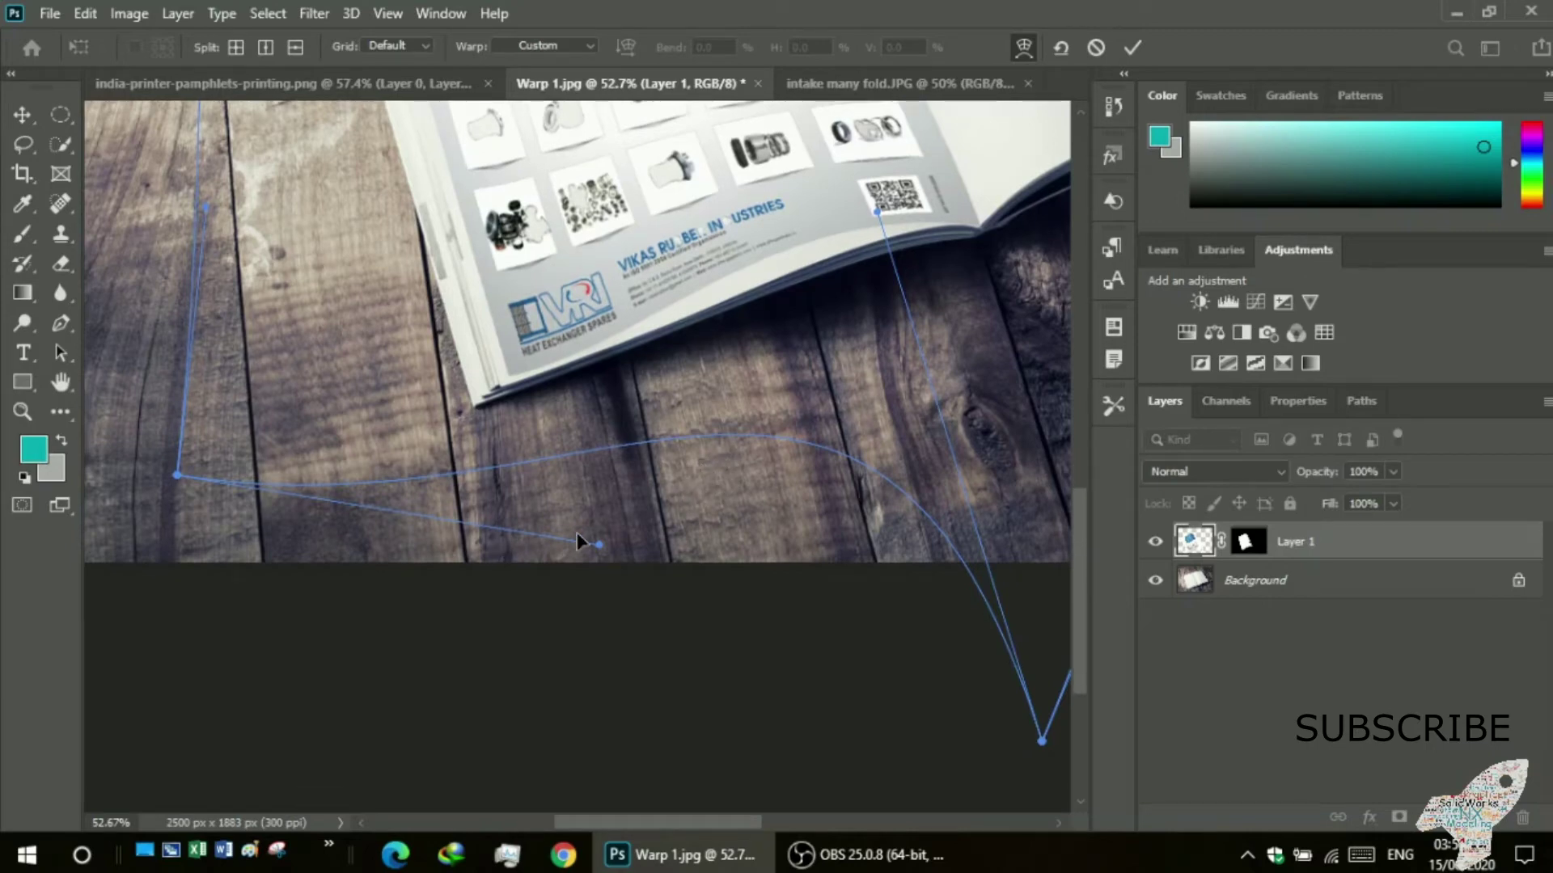
pyautogui.moveTo(605, 554)
pyautogui.mouseDown()
pyautogui.moveTo(509, 618)
pyautogui.moveTo(405, 728)
pyautogui.moveTo(395, 787)
pyautogui.moveTo(511, 735)
pyautogui.moveTo(495, 764)
pyautogui.mouseUp()
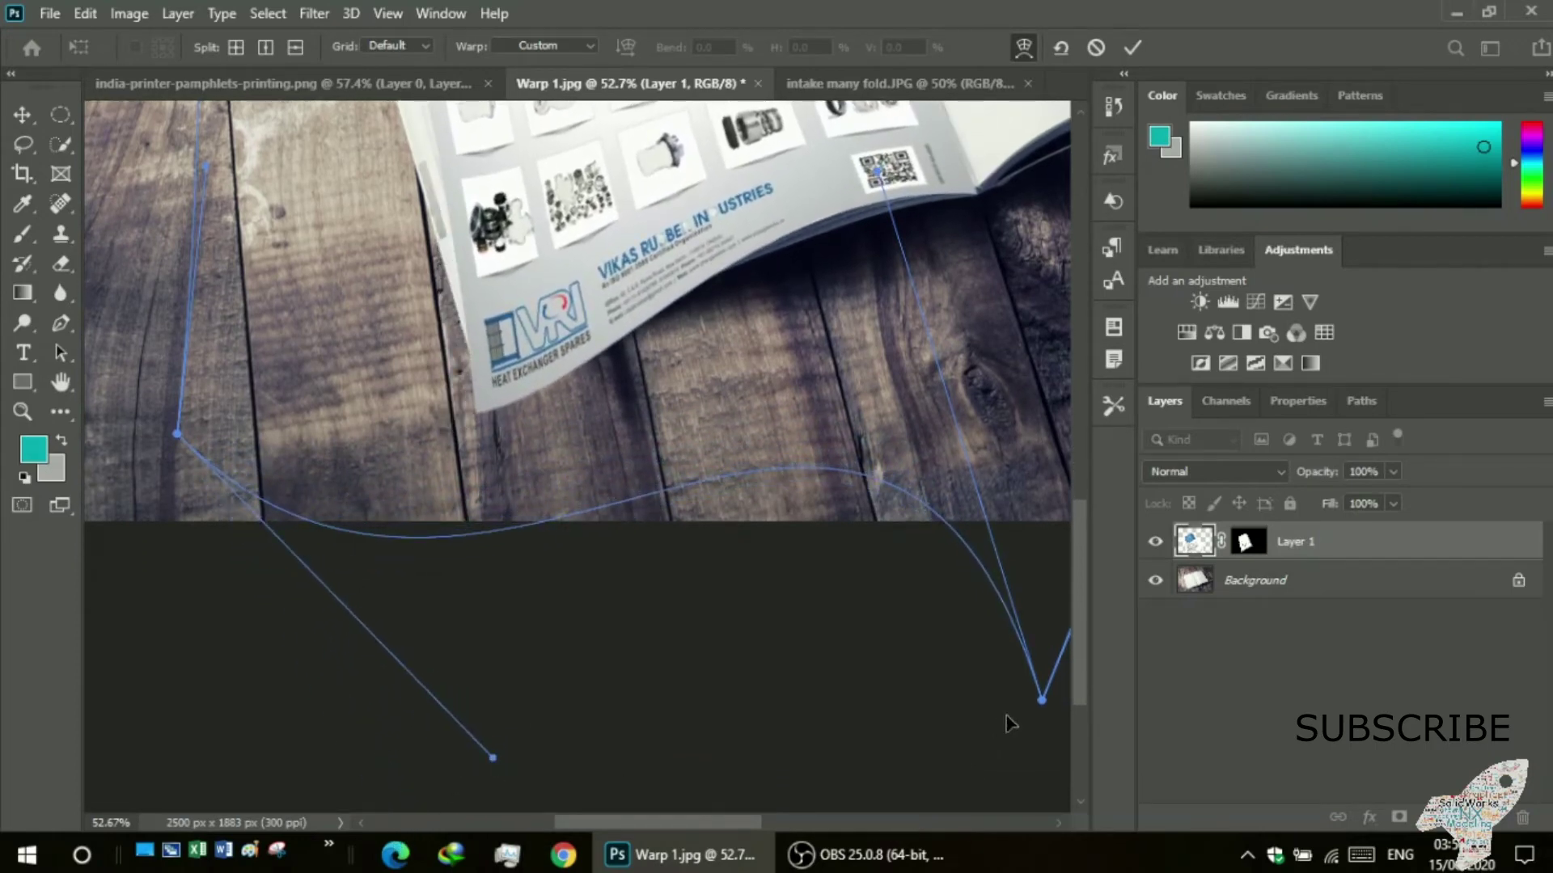
pyautogui.moveTo(1043, 703); pyautogui.dragTo(1042, 635)
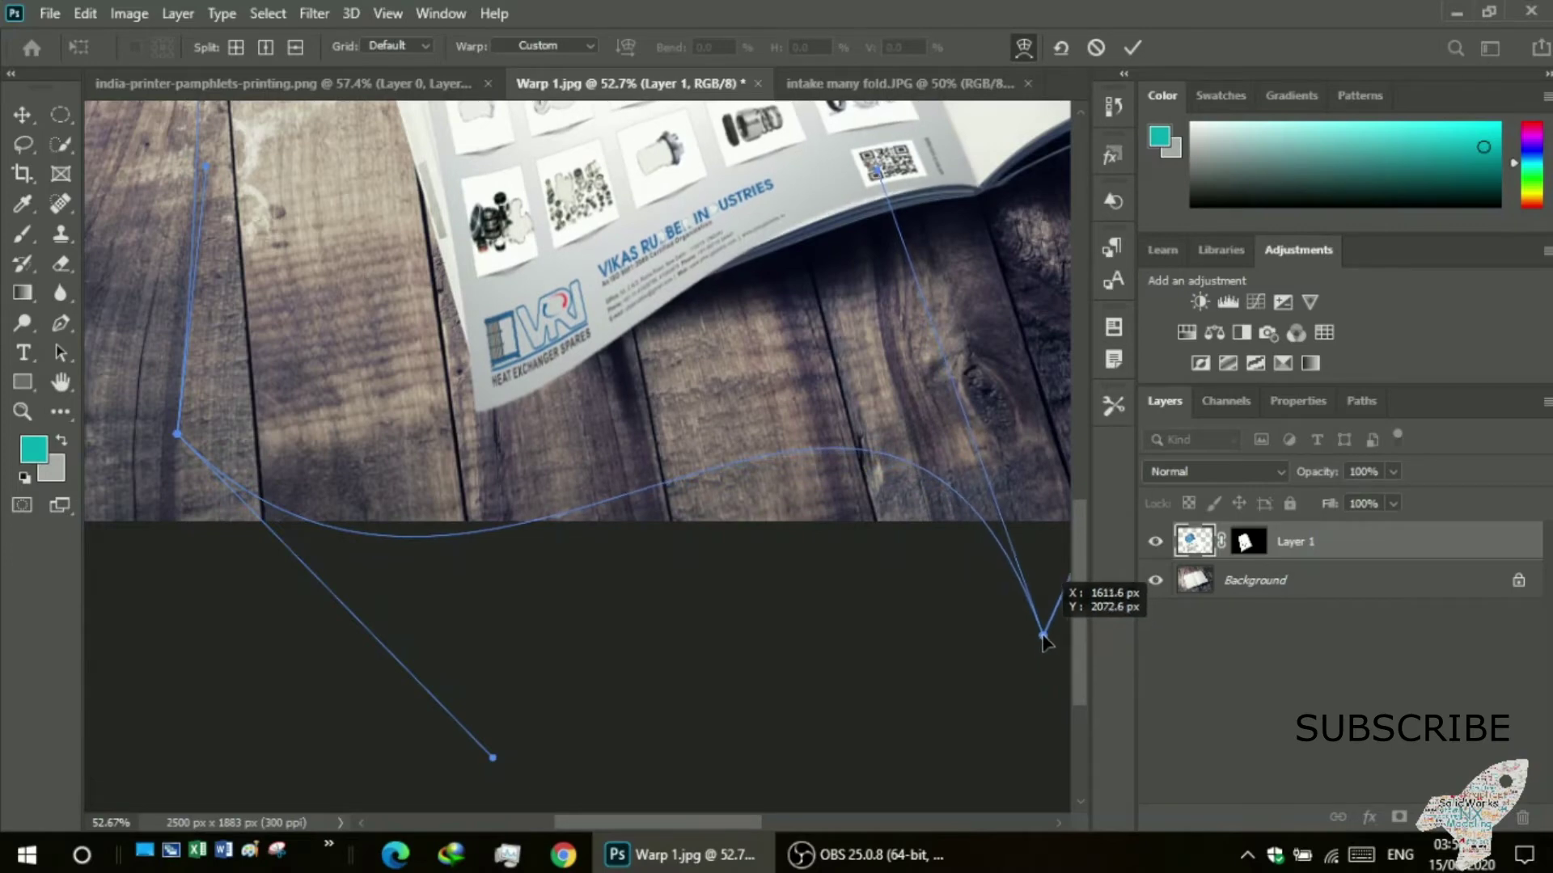
pyautogui.moveTo(875, 169); pyautogui.dragTo(806, 296)
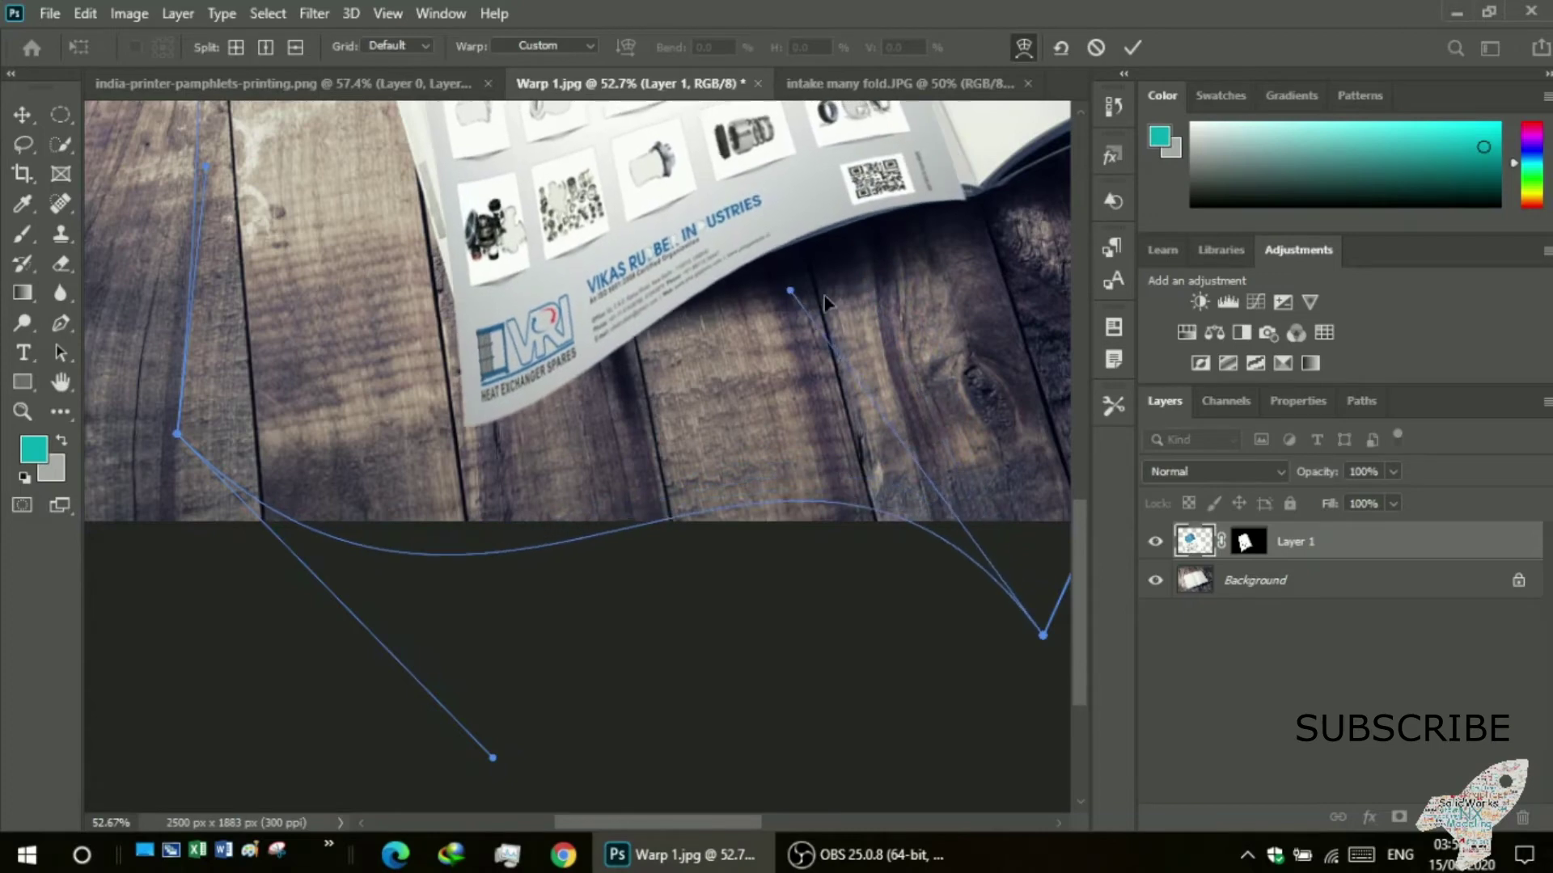
pyautogui.moveTo(1043, 632); pyautogui.dragTo(1077, 537)
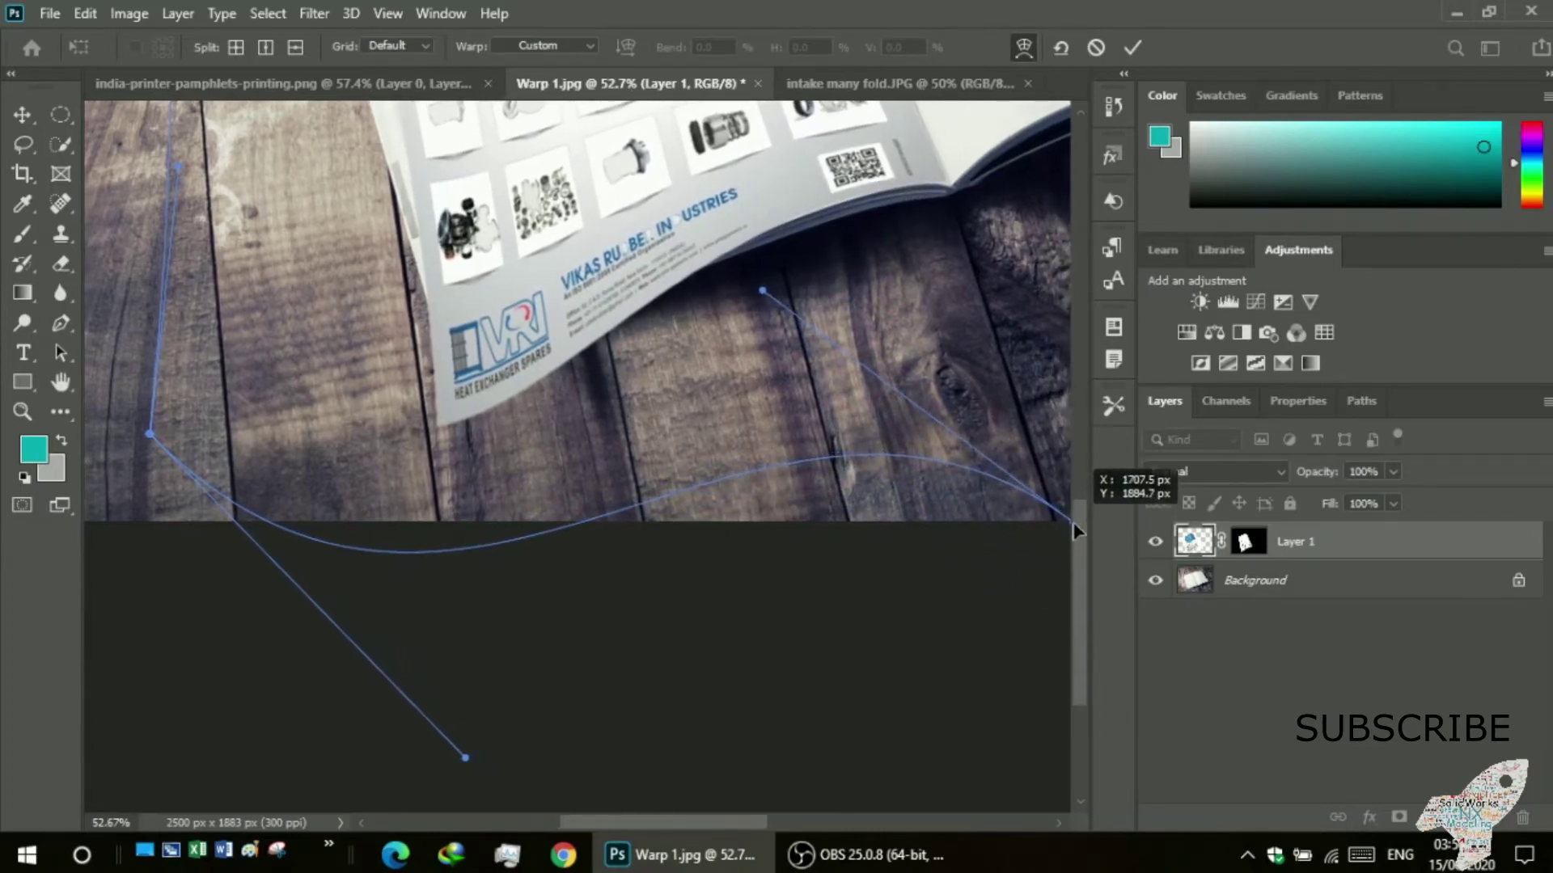
pyautogui.moveTo(1074, 531); pyautogui.dragTo(1075, 530)
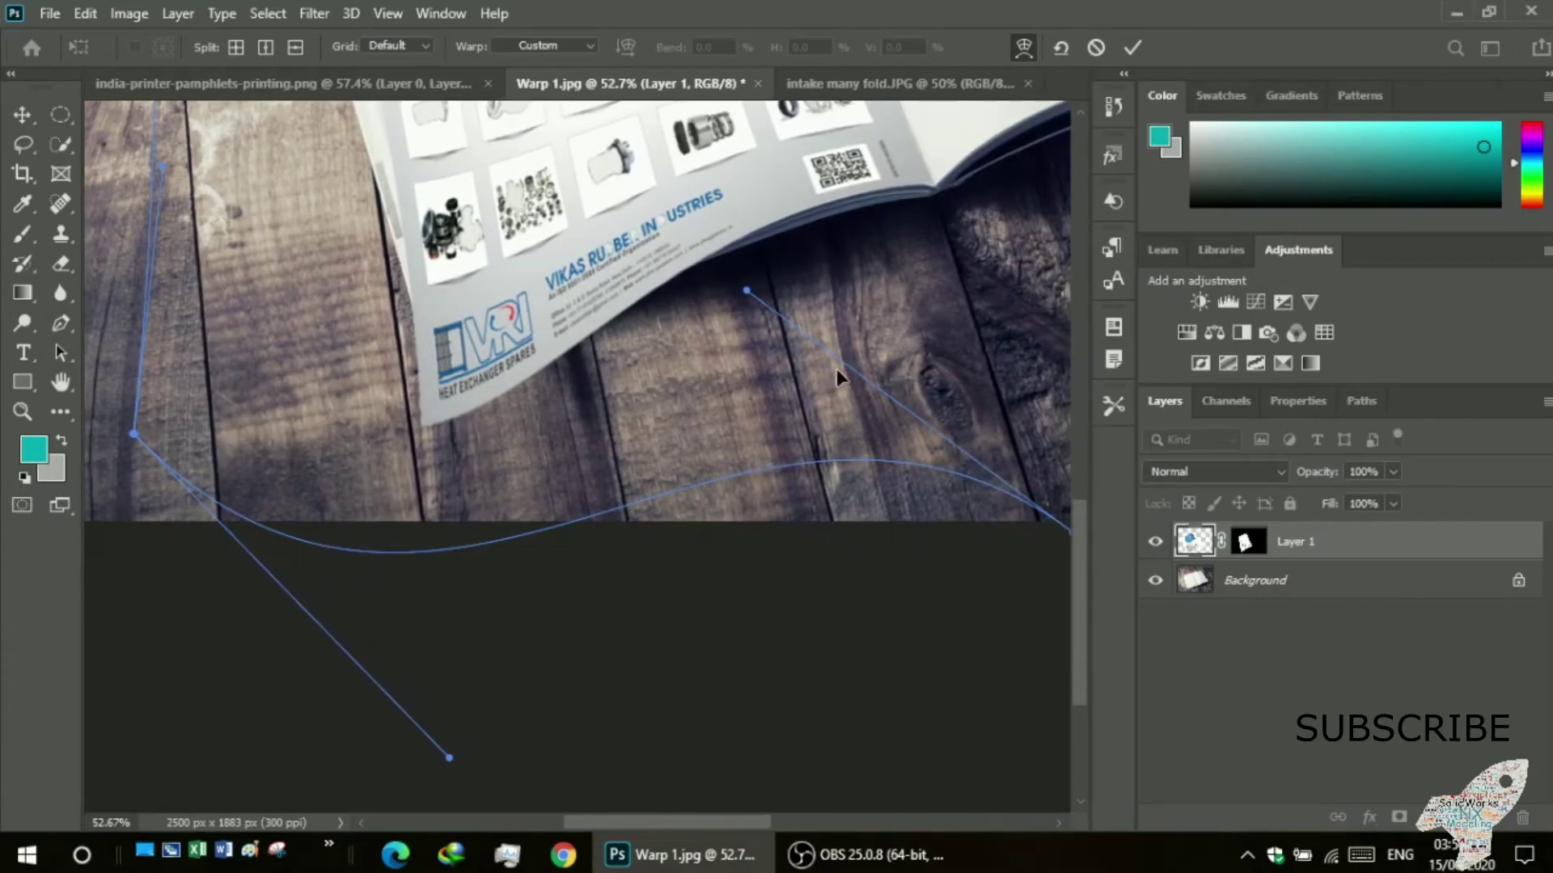
pyautogui.moveTo(742, 291); pyautogui.dragTo(668, 191)
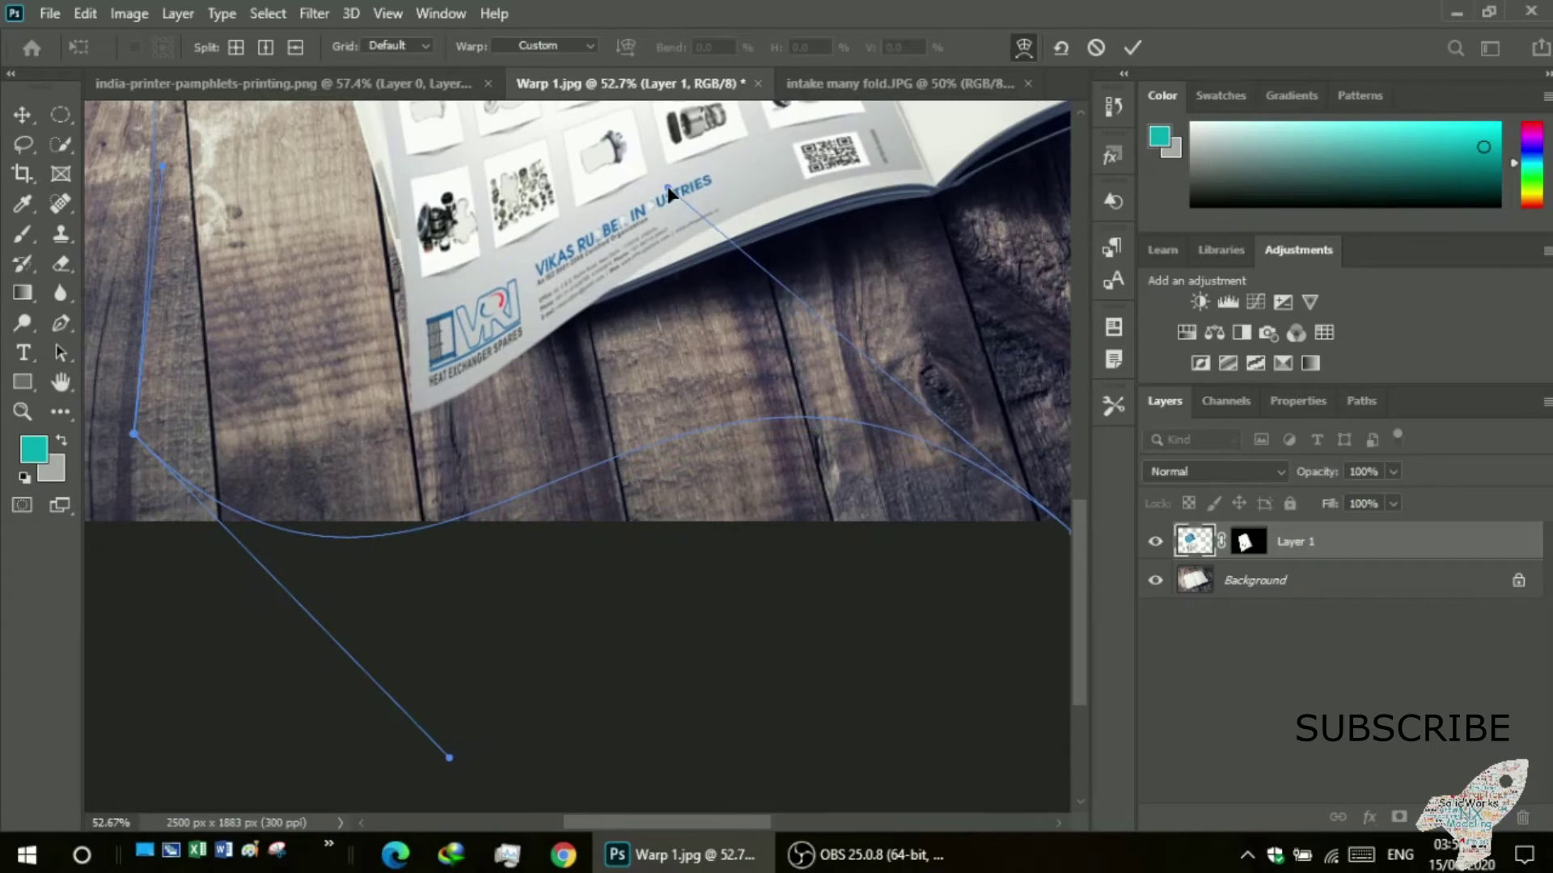
pyautogui.scroll(-2, 893, 672)
pyautogui.moveTo(735, 823); pyautogui.dragTo(782, 823)
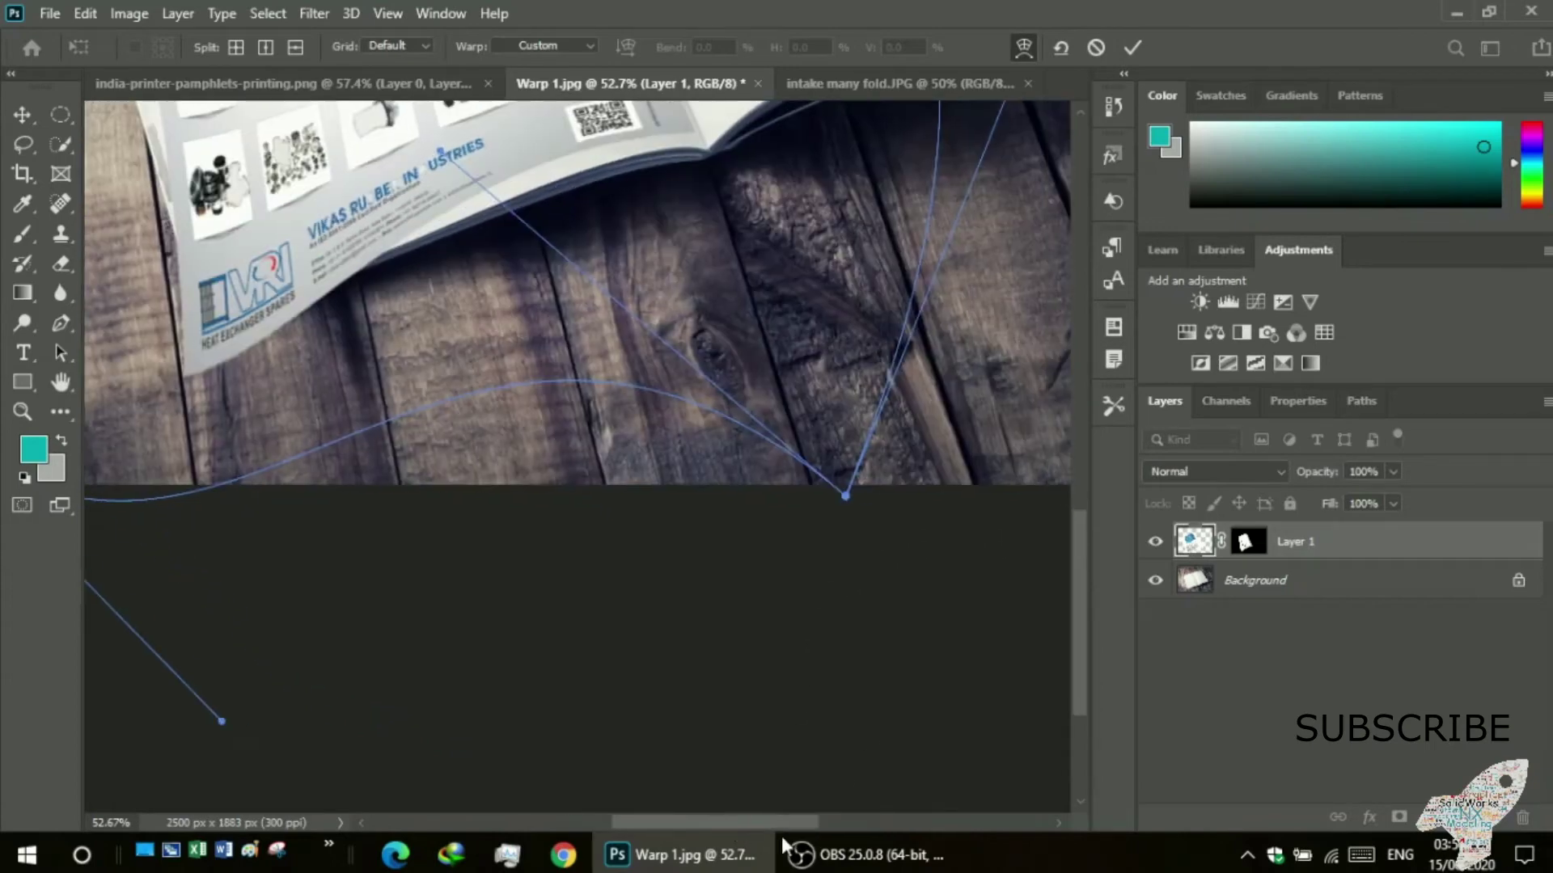
pyautogui.scroll(3, 742, 702)
pyautogui.moveTo(845, 587); pyautogui.dragTo(915, 683)
# - Flatten the brochure's lower-left curve and bend its left edge outward
pyautogui.scroll(-2, 769, 708)
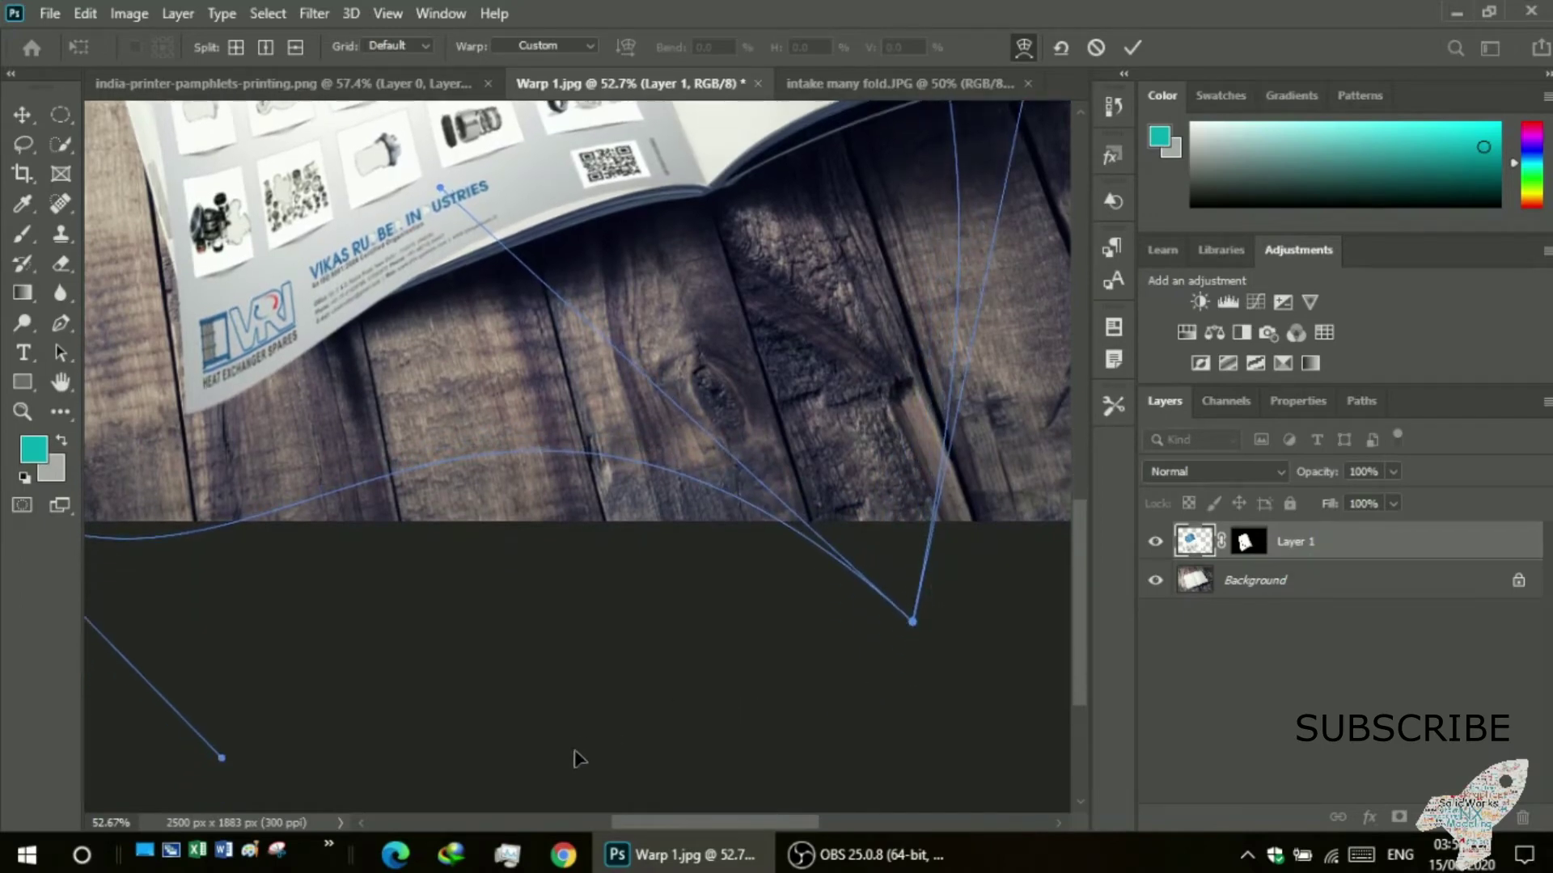
pyautogui.moveTo(633, 822); pyautogui.dragTo(590, 816)
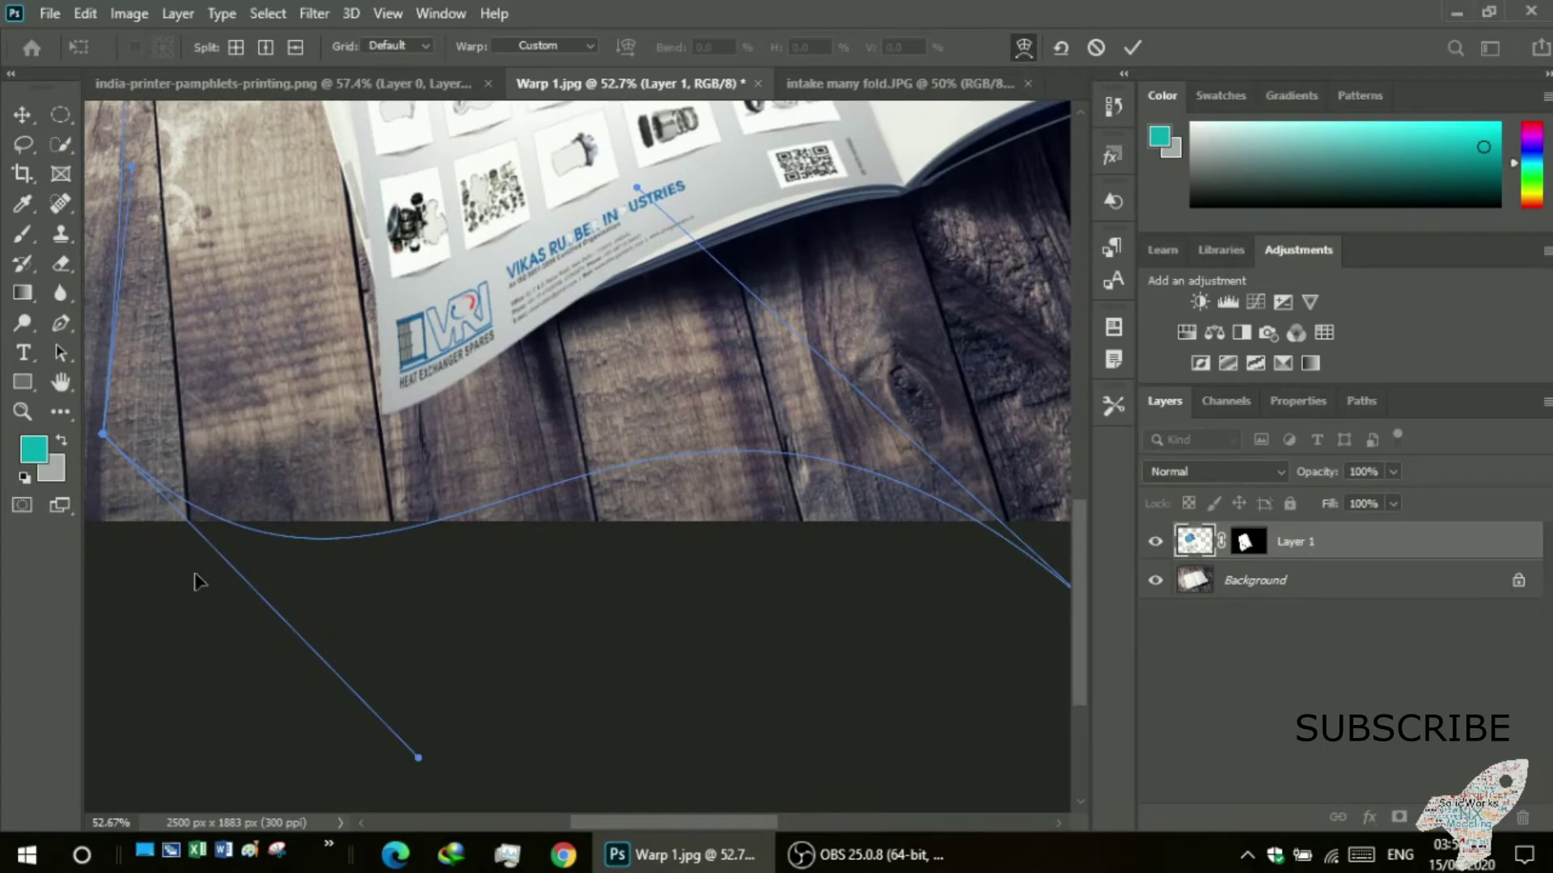
pyautogui.moveTo(417, 764)
pyautogui.mouseDown()
pyautogui.moveTo(415, 610)
pyautogui.moveTo(480, 597)
pyautogui.moveTo(558, 548)
pyautogui.mouseUp()
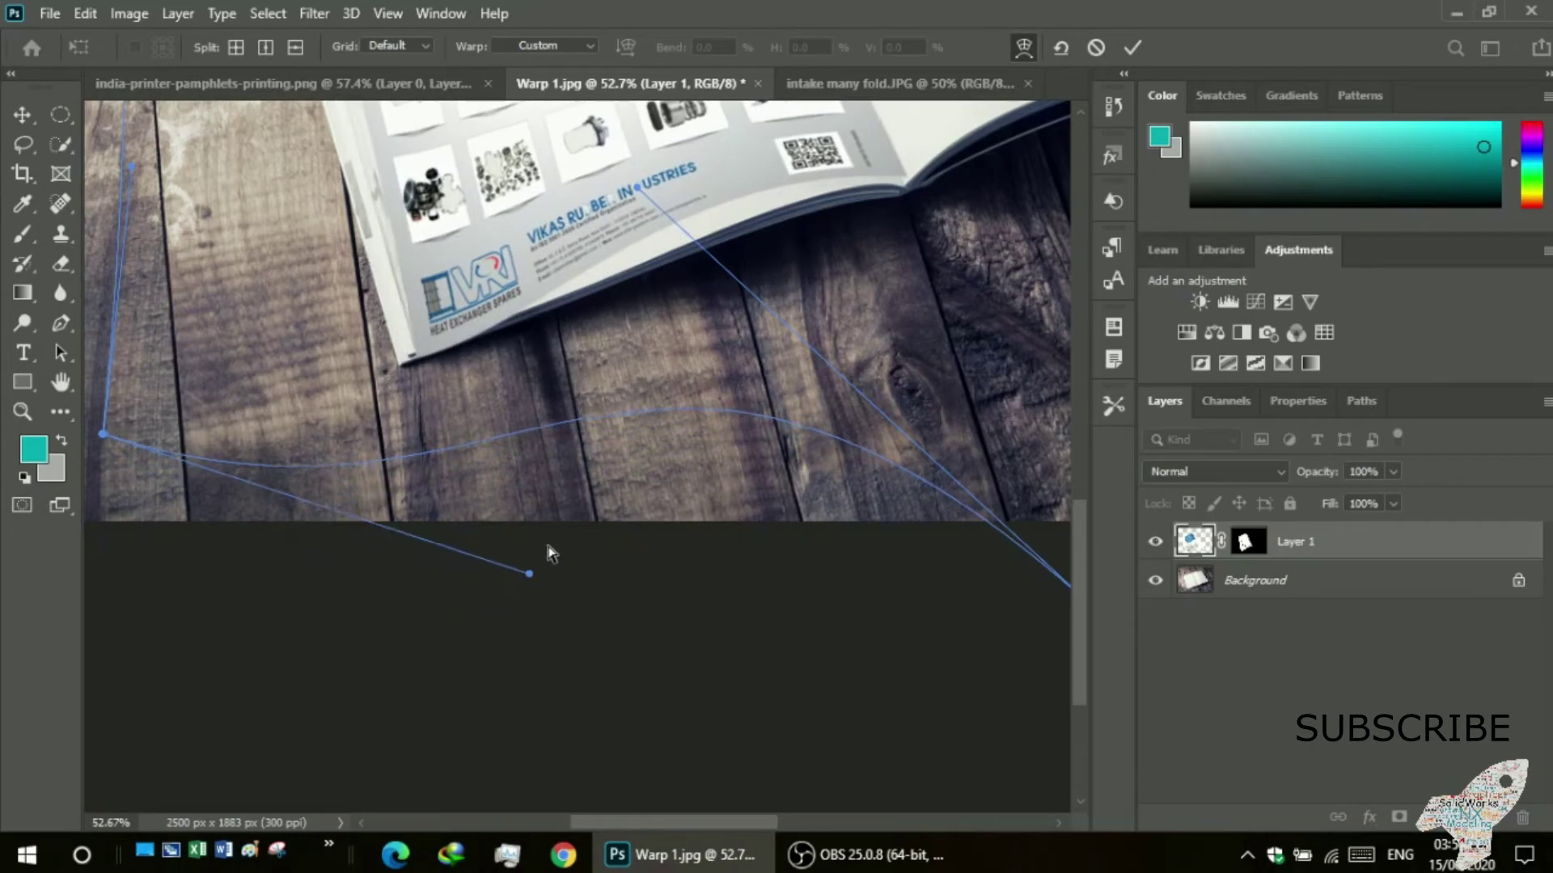
pyautogui.moveTo(637, 178)
pyautogui.mouseDown()
pyautogui.moveTo(693, 250)
pyautogui.moveTo(671, 244)
pyautogui.moveTo(732, 299)
pyautogui.mouseUp()
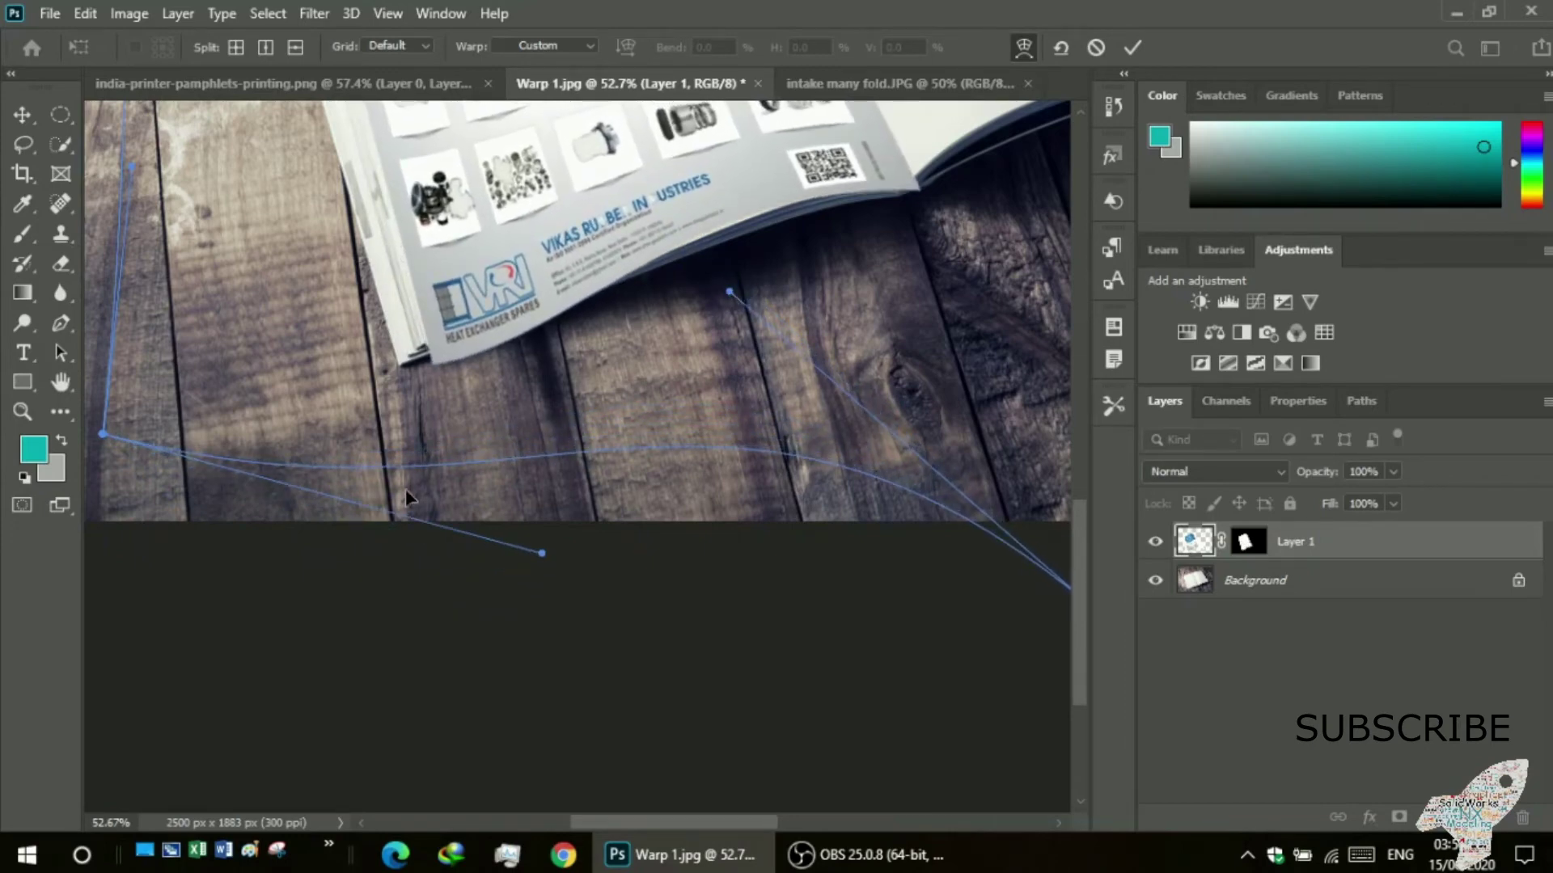
pyautogui.moveTo(102, 437)
pyautogui.mouseDown()
pyautogui.moveTo(111, 352)
pyautogui.moveTo(84, 349)
pyautogui.mouseUp()
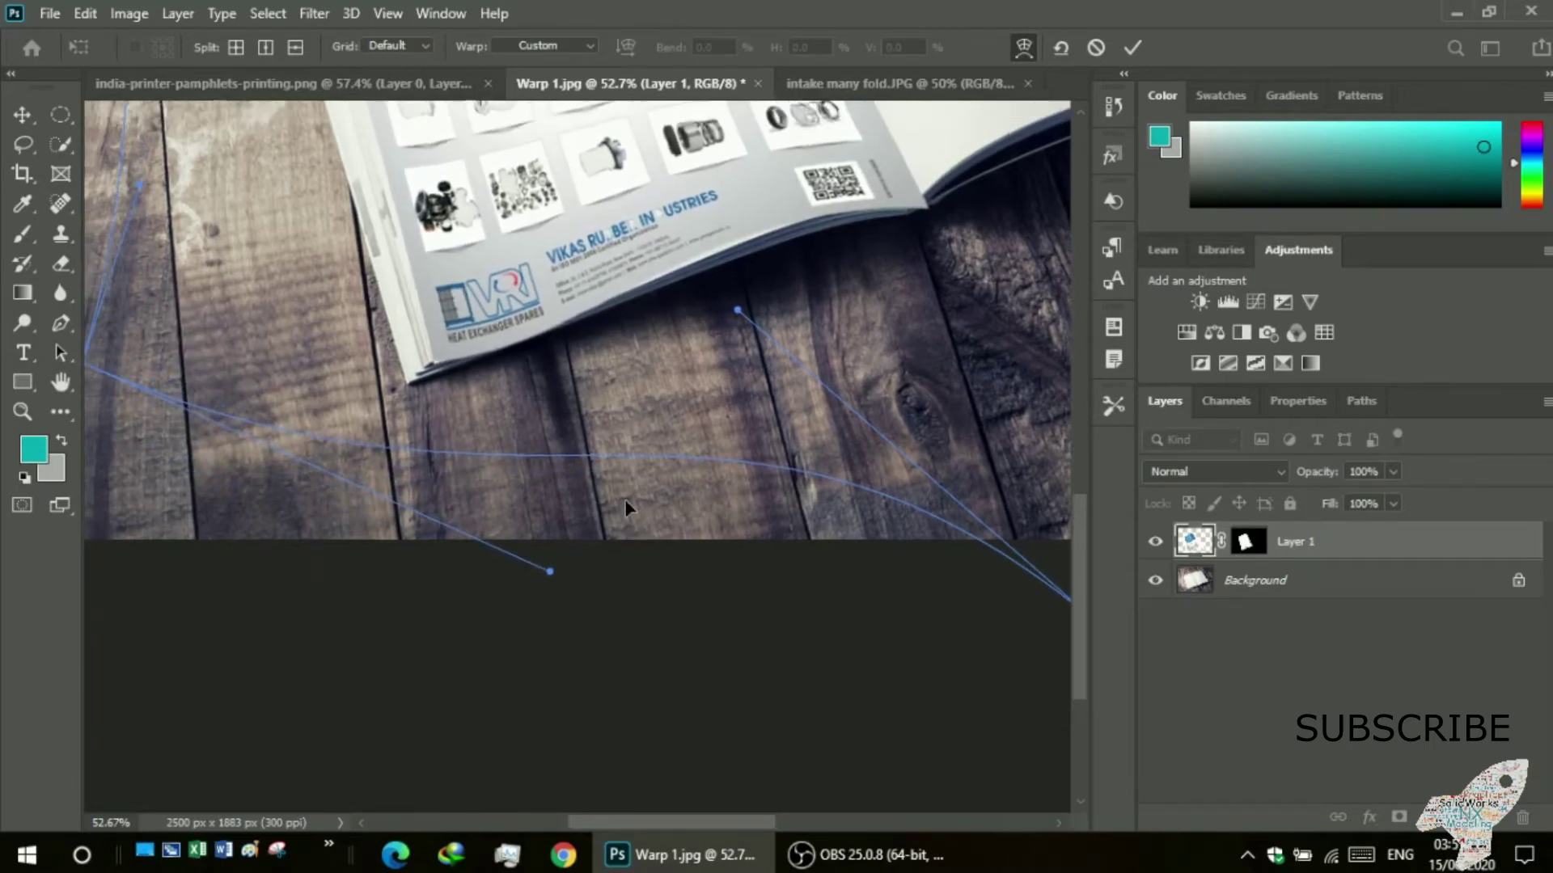
pyautogui.scroll(2, 232, 305)
pyautogui.scroll(1, 134, 246)
pyautogui.moveTo(151, 254); pyautogui.dragTo(107, 204)
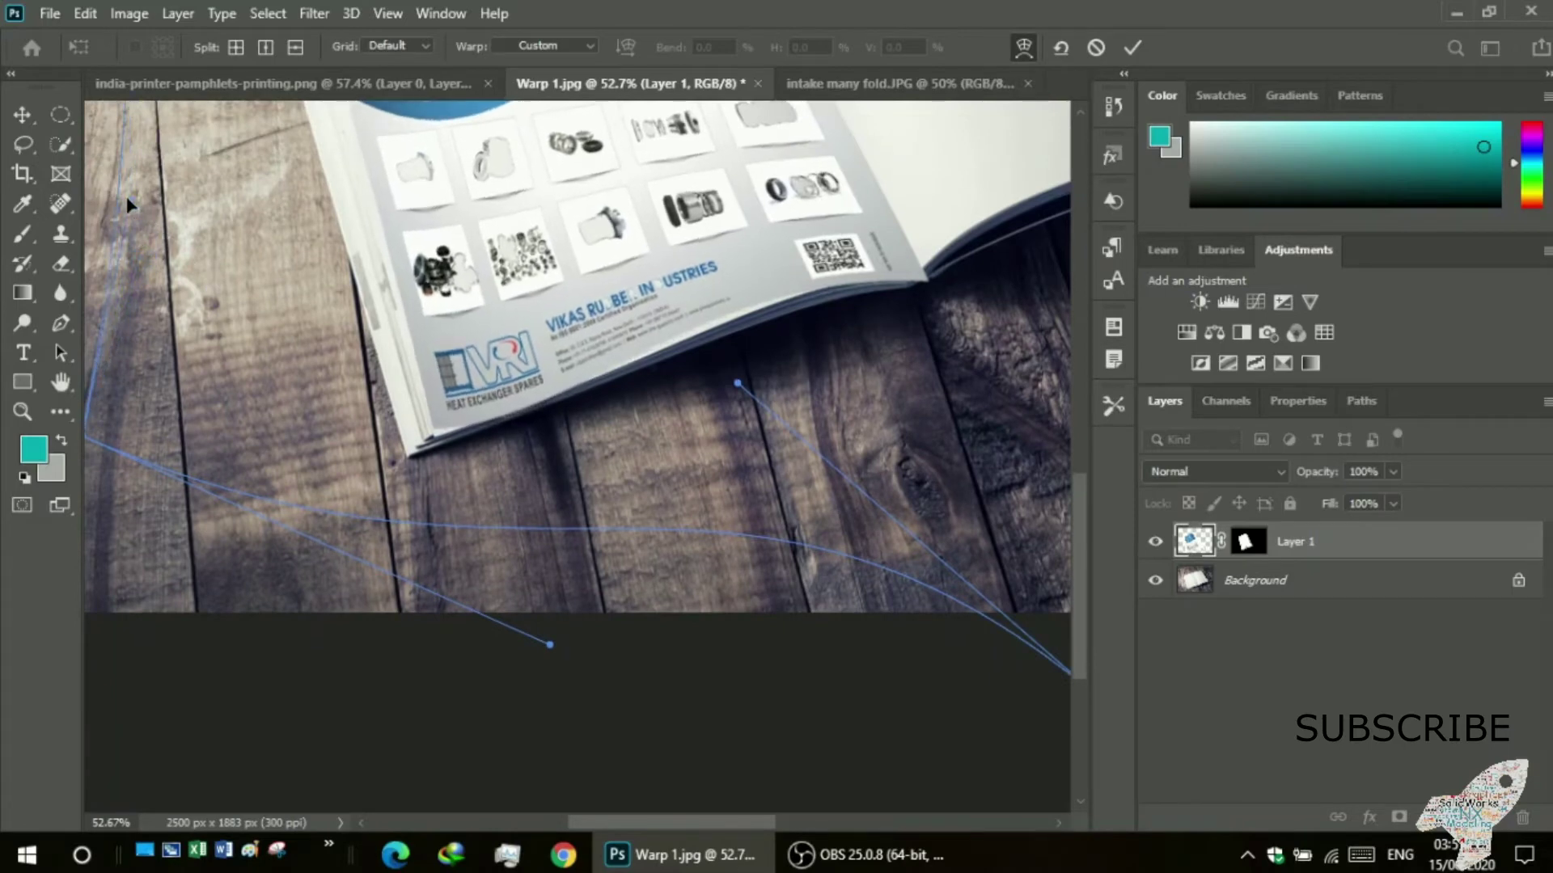
pyautogui.scroll(-1, 163, 466)
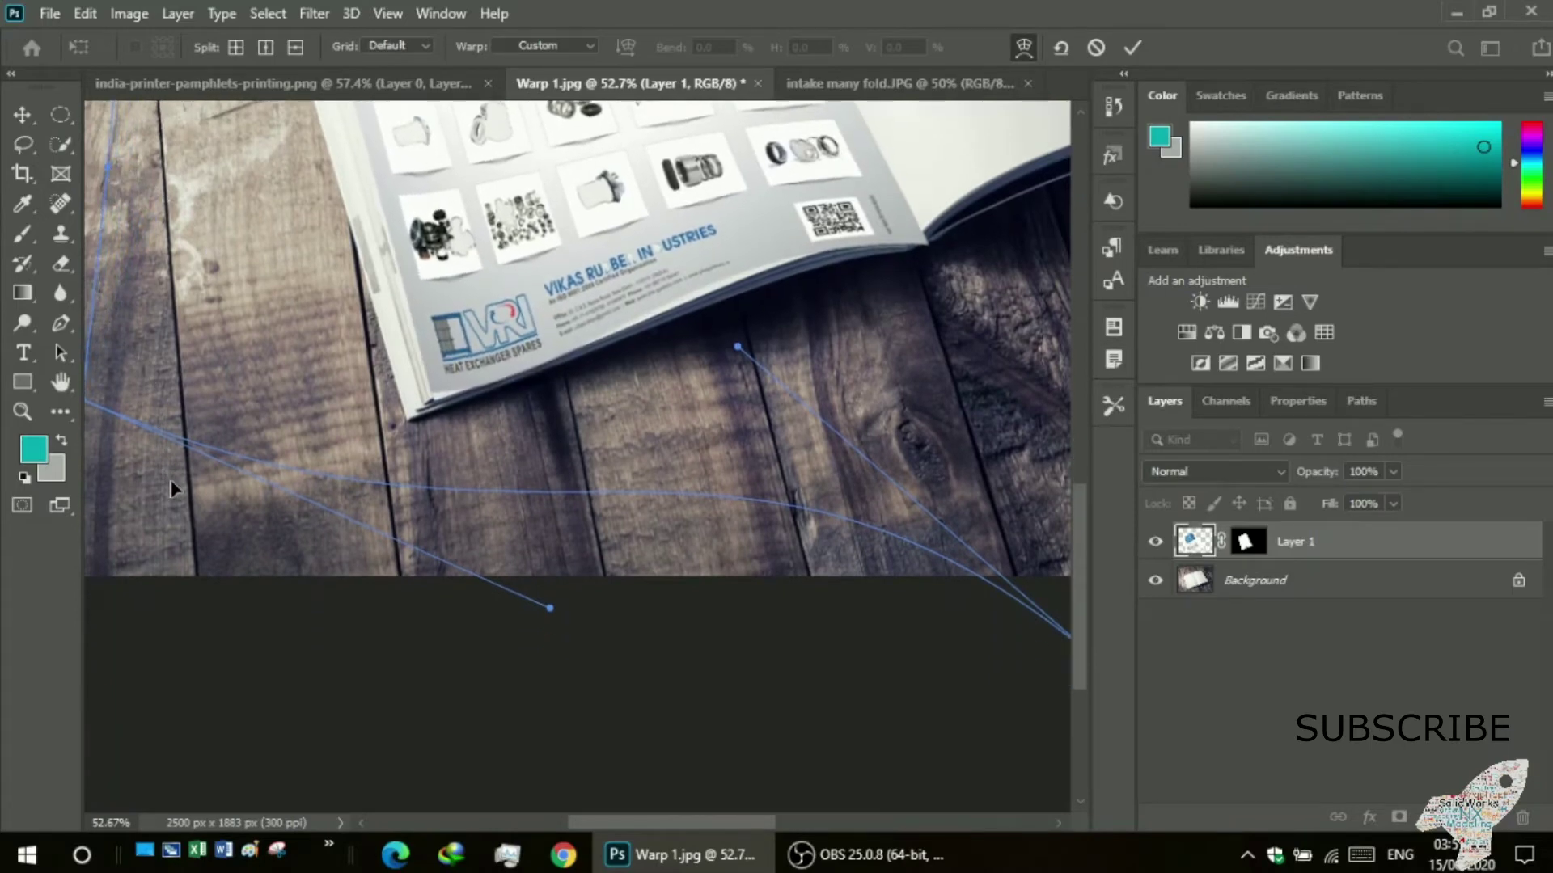
pyautogui.scroll(2, 324, 599)
pyautogui.hscroll(-3, 488, 685)
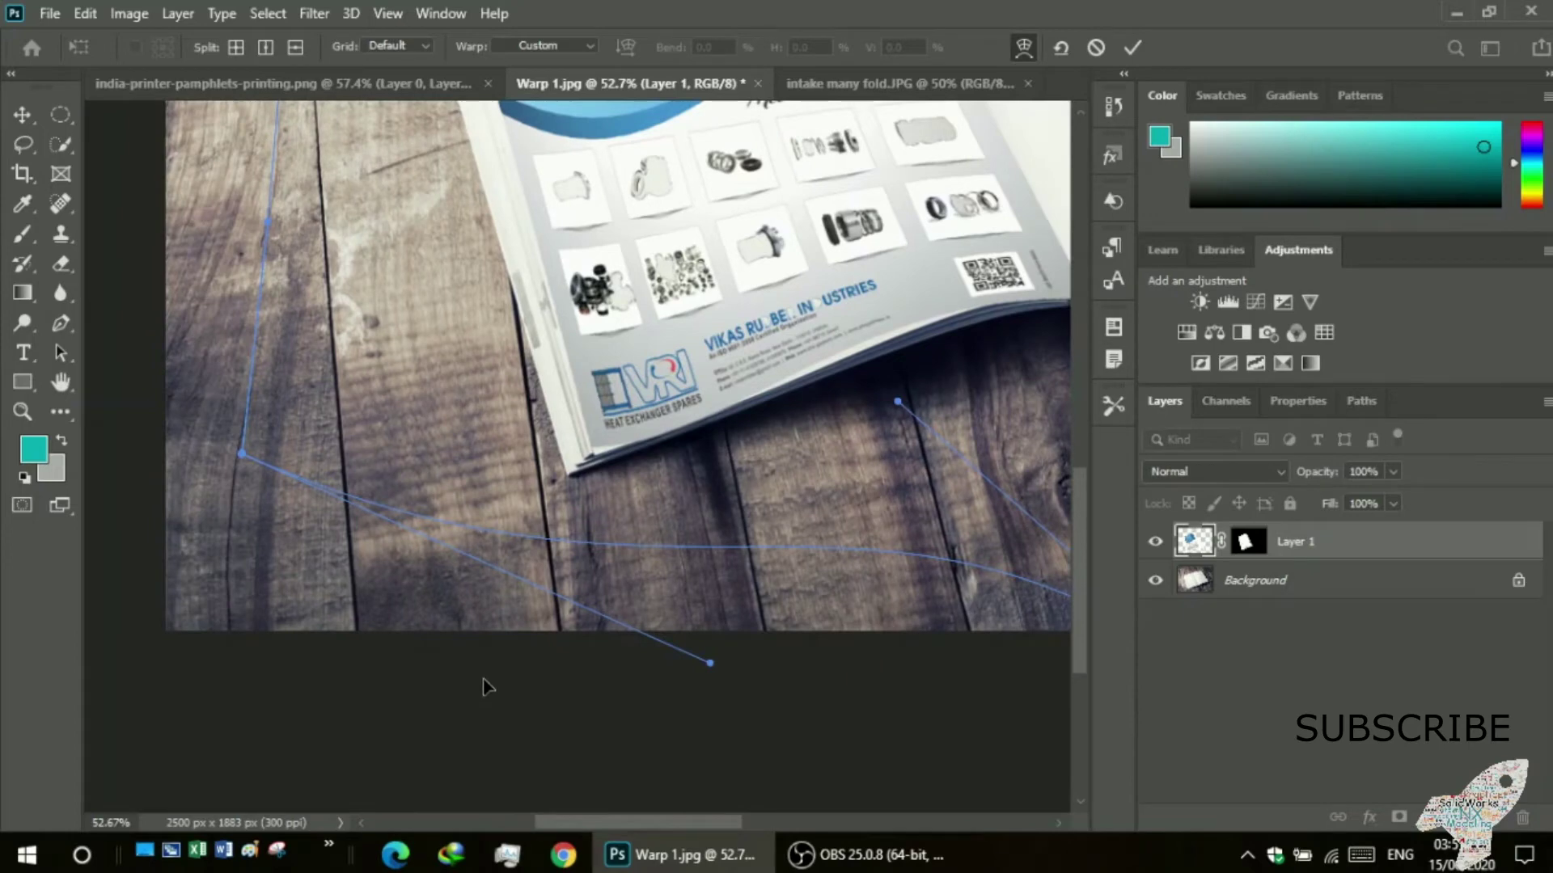
# - Move the bottom-left warp corner down along the page edge and lift the bottom curve
pyautogui.scroll(2, 253, 608)
pyautogui.moveTo(242, 544); pyautogui.dragTo(258, 569)
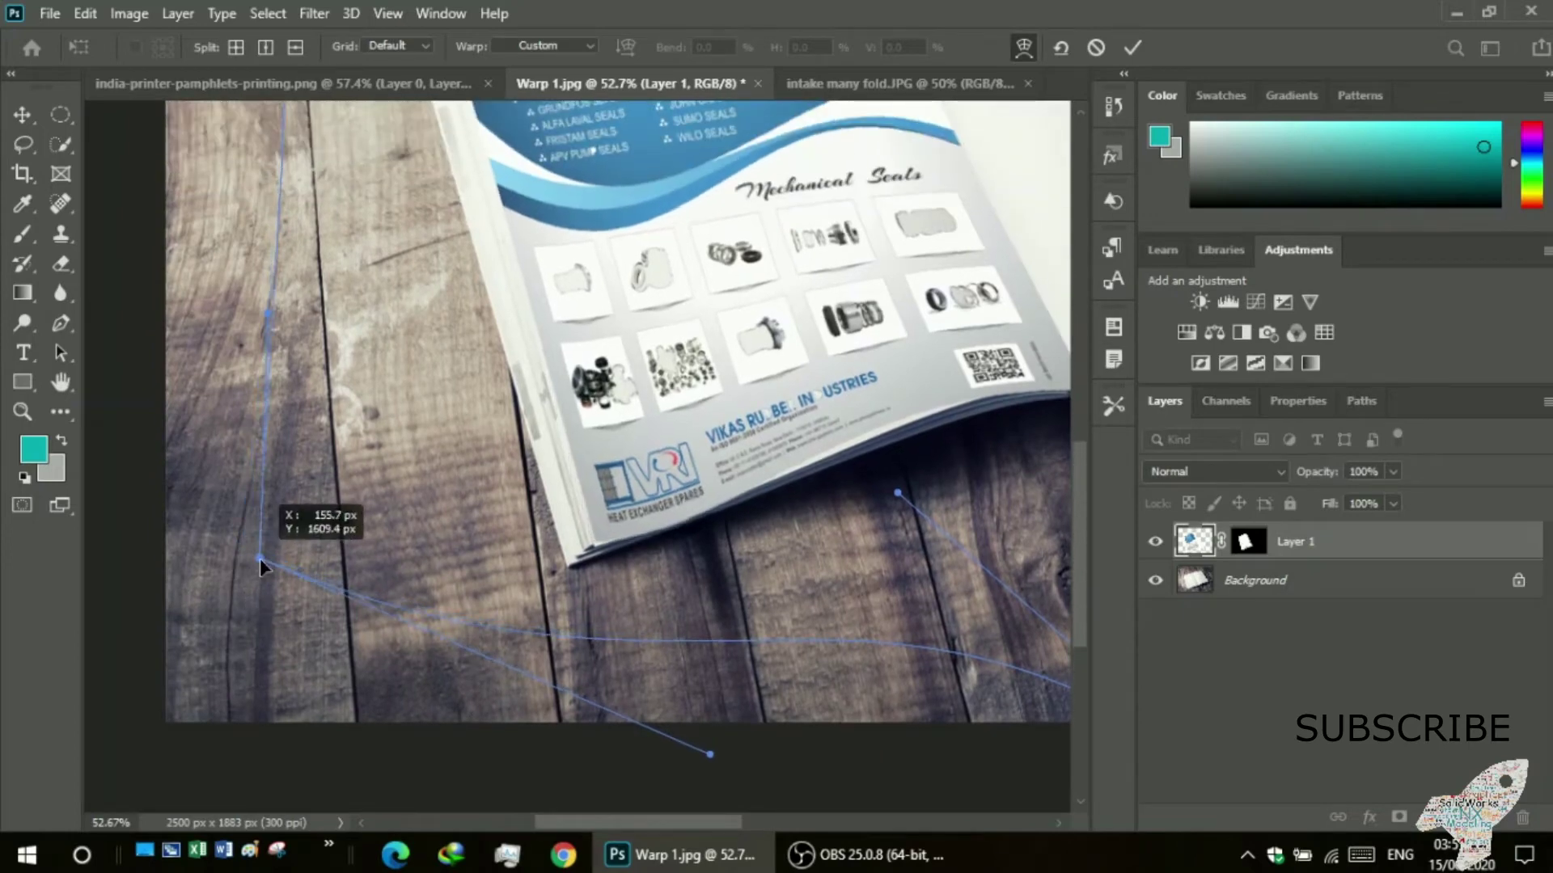
pyautogui.moveTo(705, 758); pyautogui.dragTo(712, 731)
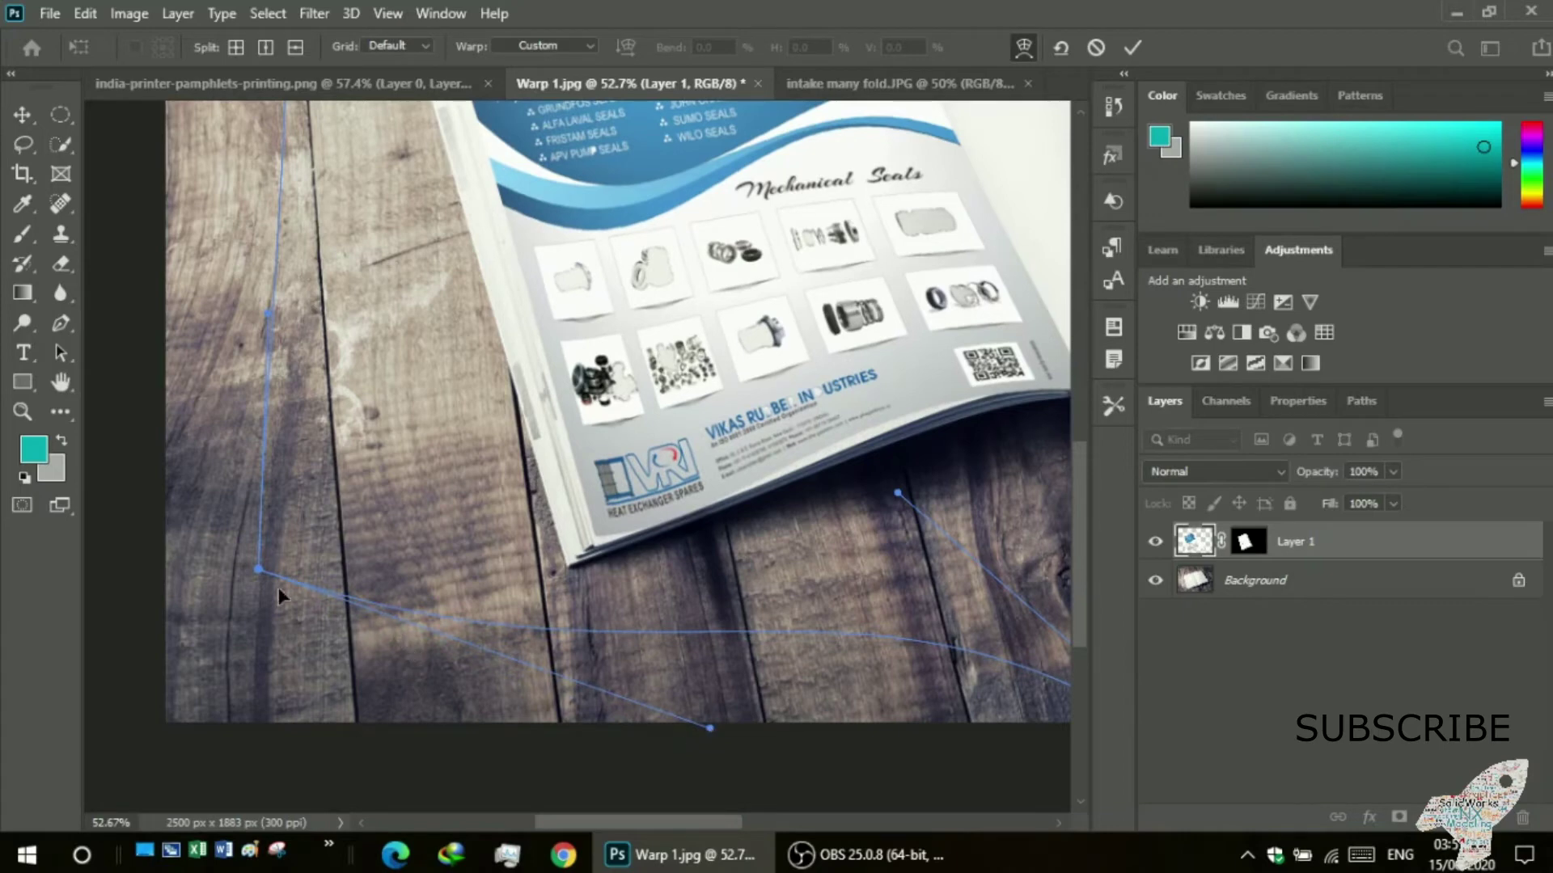
pyautogui.moveTo(258, 569); pyautogui.dragTo(269, 599)
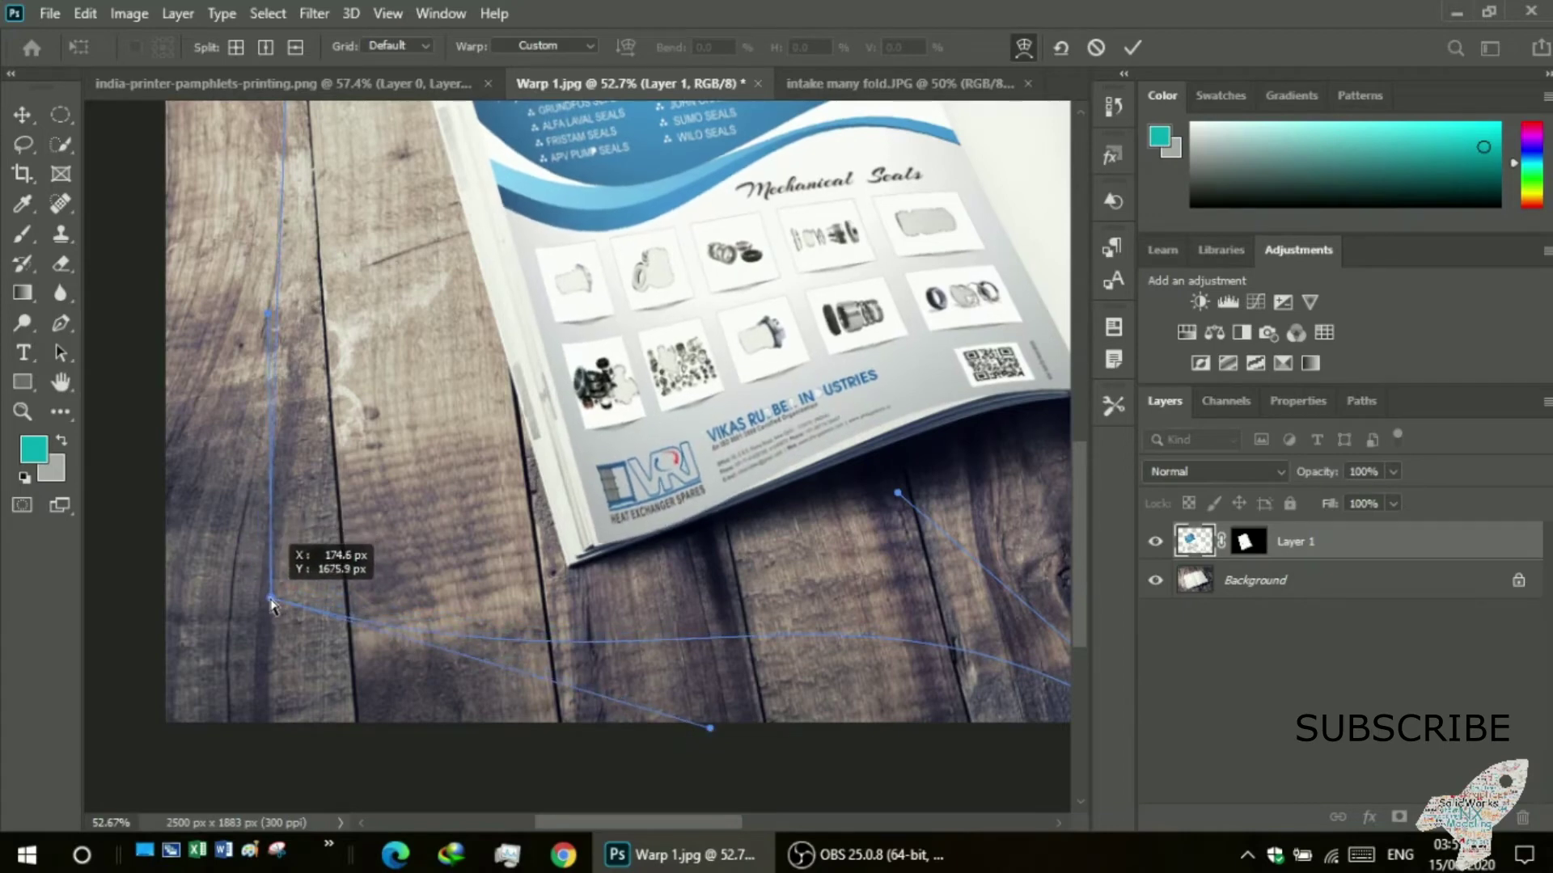
pyautogui.moveTo(707, 730)
pyautogui.mouseDown()
pyautogui.moveTo(659, 676)
pyautogui.moveTo(591, 641)
pyautogui.mouseUp()
pyautogui.moveTo(269, 599); pyautogui.dragTo(380, 712)
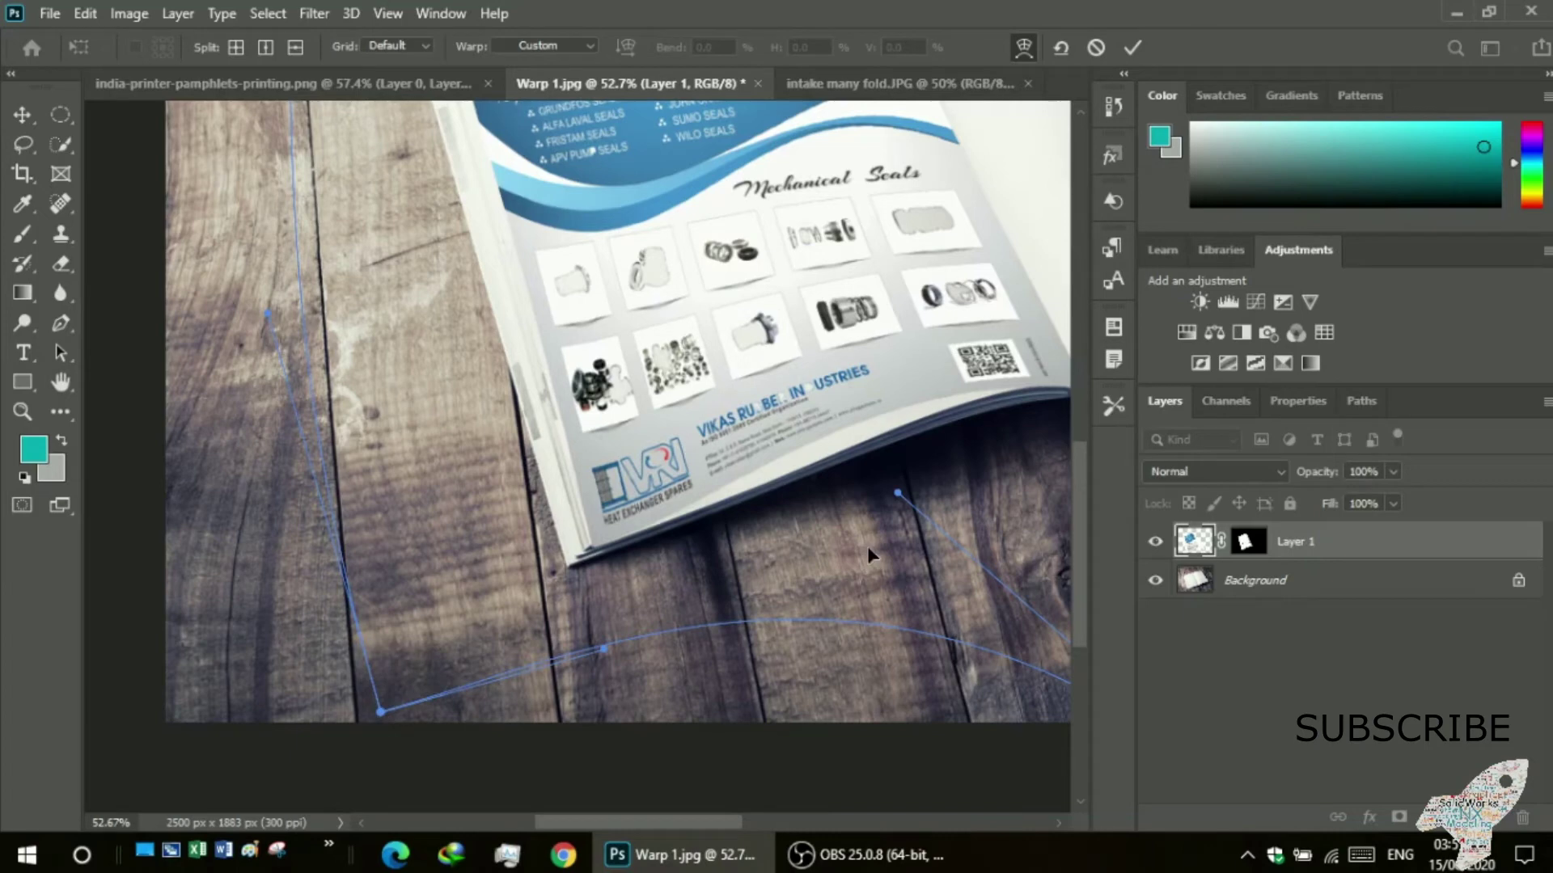
pyautogui.moveTo(606, 648)
pyautogui.mouseDown()
pyautogui.moveTo(655, 646)
pyautogui.moveTo(594, 652)
pyautogui.mouseUp()
# - Push the brochure's right side outward and raise its lower-left area and corner slightly
pyautogui.moveTo(895, 493)
pyautogui.mouseDown()
pyautogui.moveTo(922, 512)
pyautogui.moveTo(946, 495)
pyautogui.moveTo(992, 507)
pyautogui.moveTo(1011, 567)
pyautogui.mouseUp()
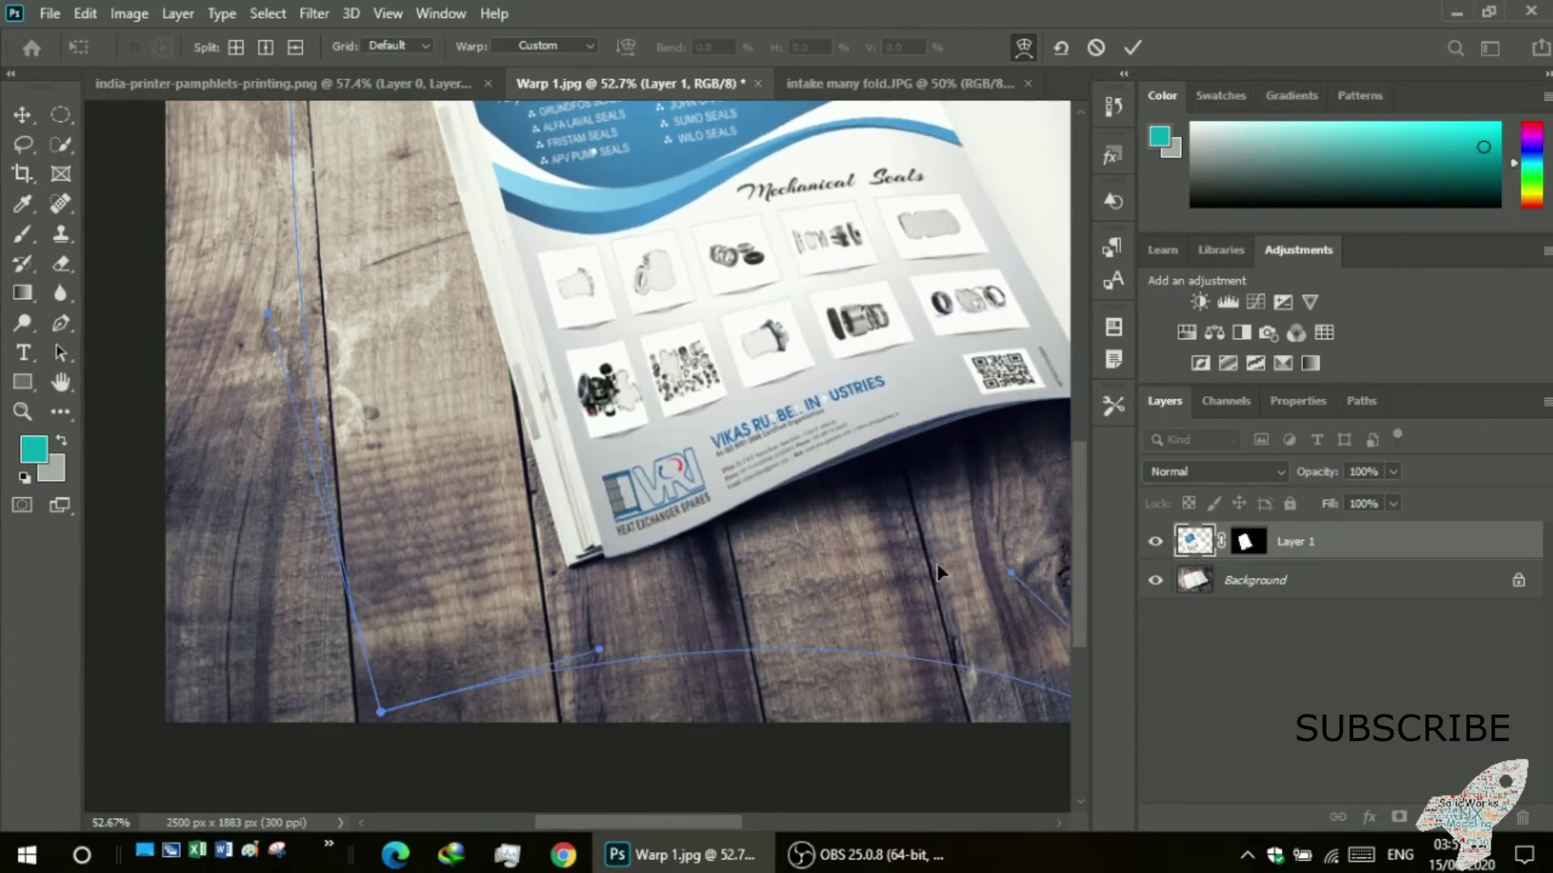
pyautogui.scroll(1, 864, 603)
pyautogui.scroll(-3, 699, 710)
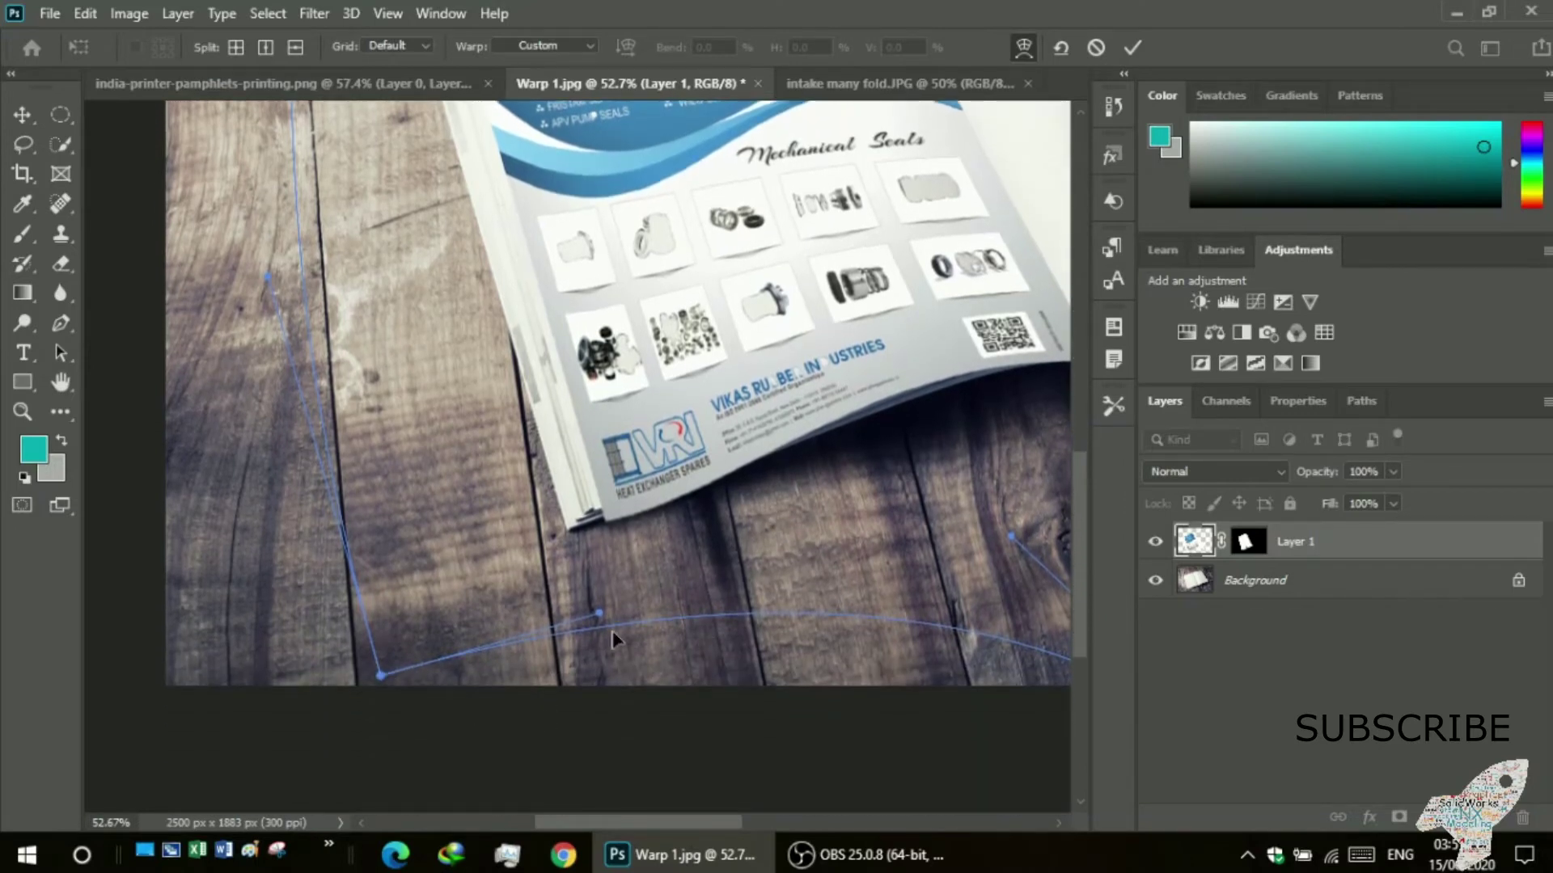
pyautogui.moveTo(596, 615)
pyautogui.mouseDown()
pyautogui.moveTo(582, 562)
pyautogui.moveTo(592, 596)
pyautogui.mouseUp()
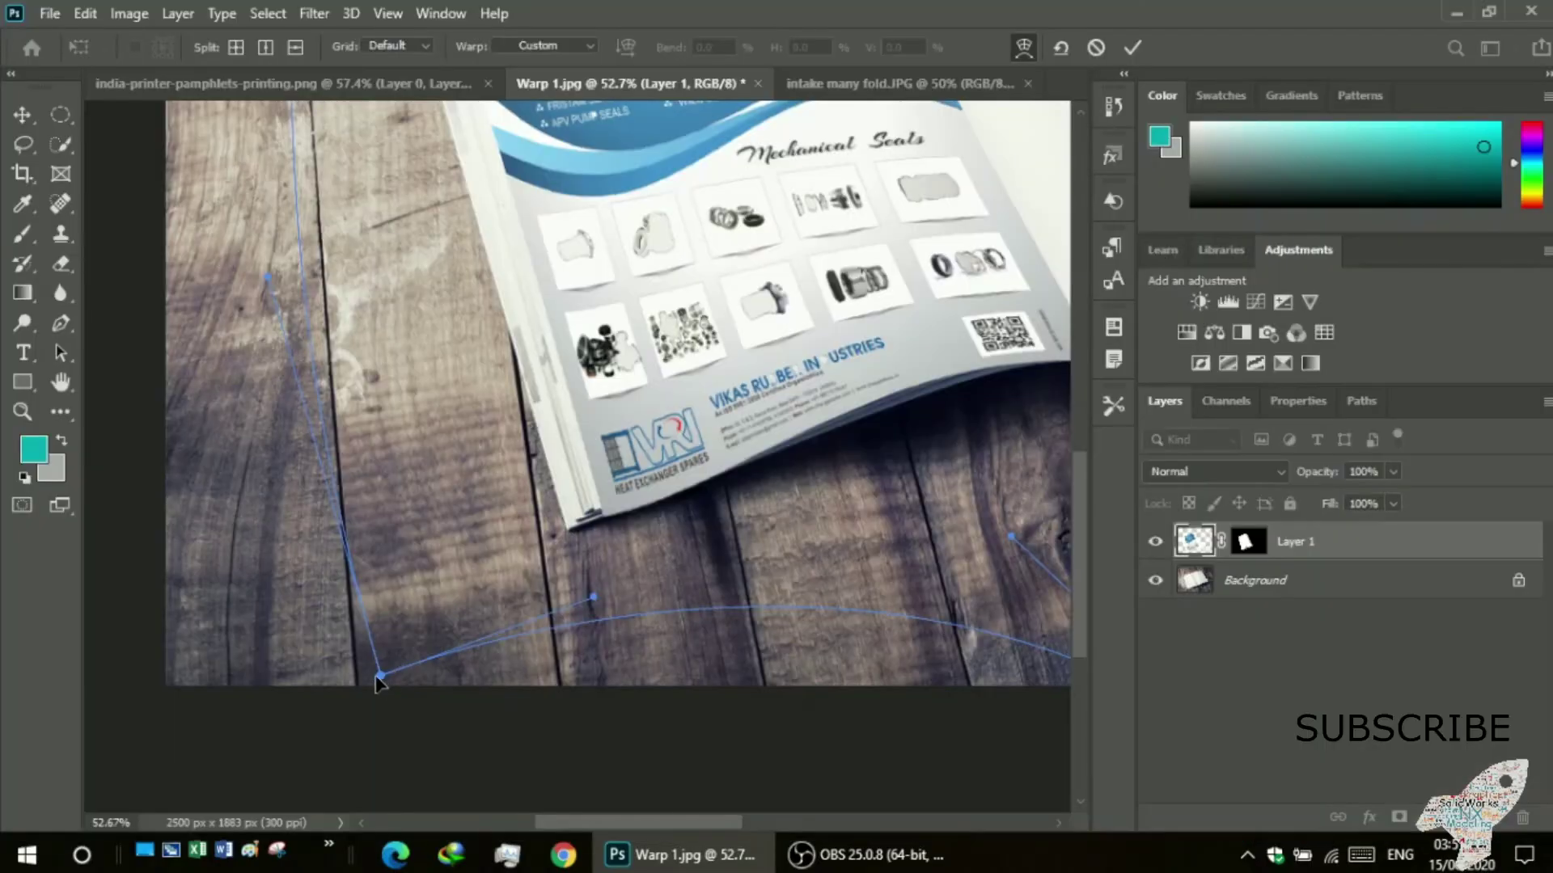
pyautogui.moveTo(379, 676)
pyautogui.mouseDown()
pyautogui.moveTo(381, 647)
pyautogui.moveTo(358, 641)
pyautogui.mouseUp()
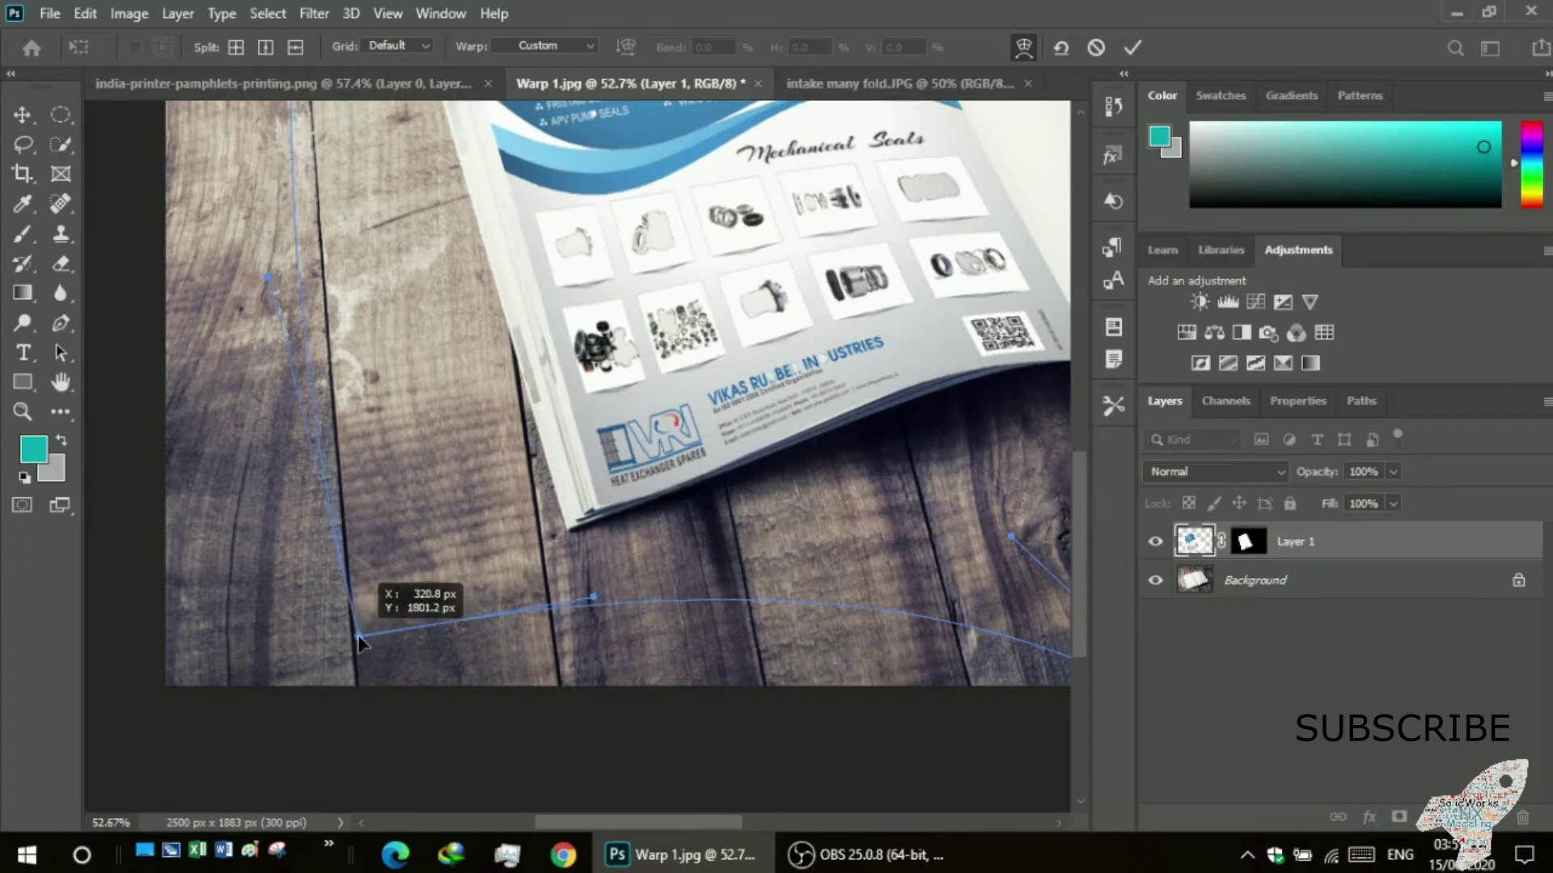
pyautogui.scroll(3, 453, 608)
pyautogui.scroll(3, 451, 609)
pyautogui.scroll(3, 429, 610)
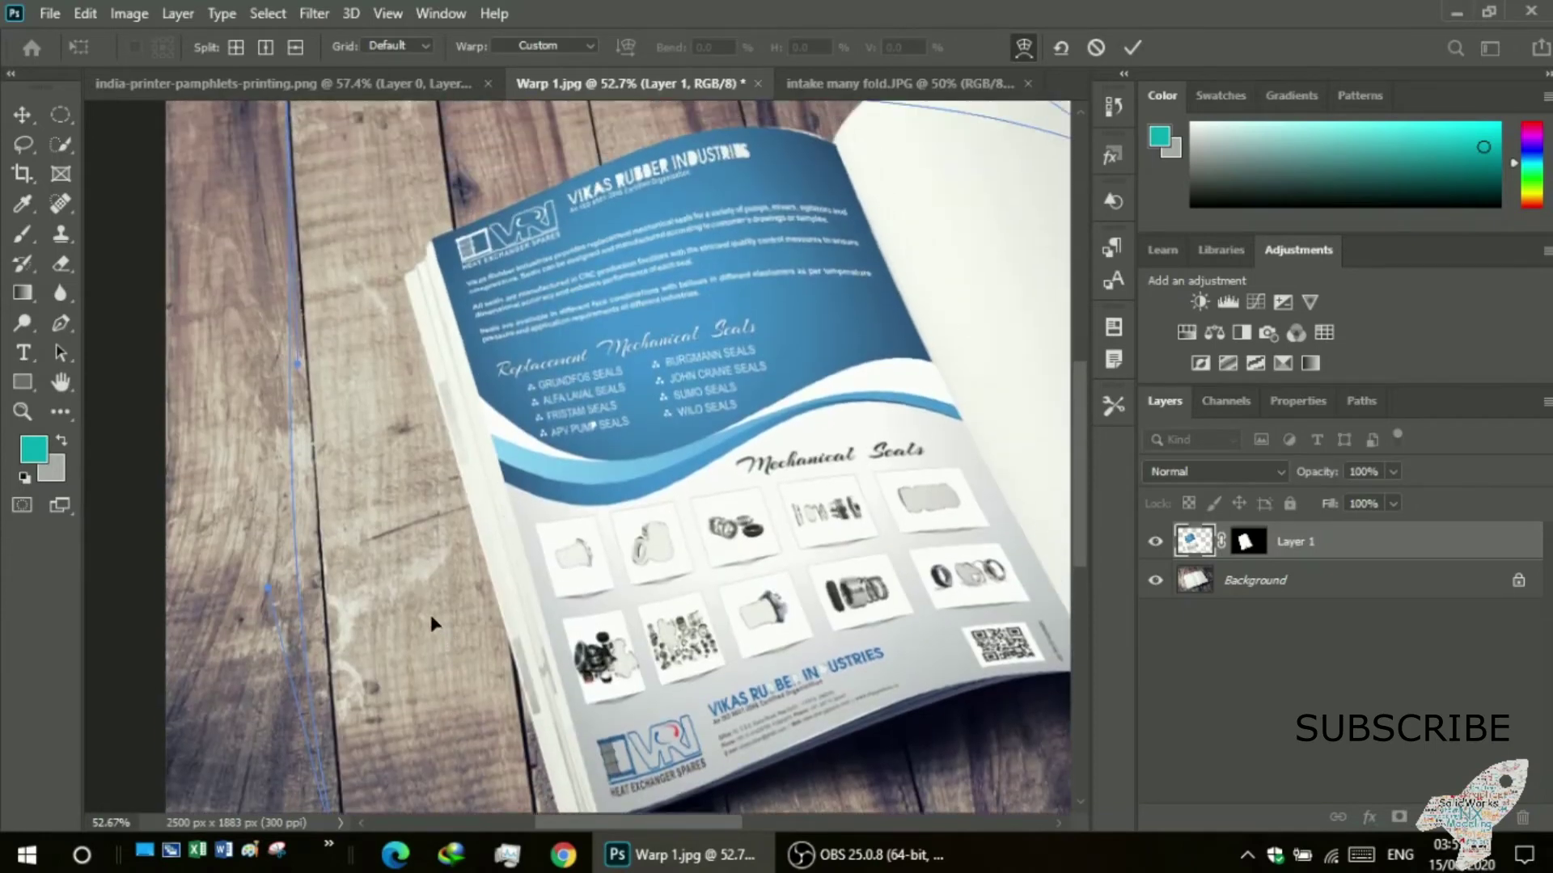
# - Lower the brochure's top-left corner and reshape the warp curve across the right page's curl
pyautogui.scroll(3, 407, 619)
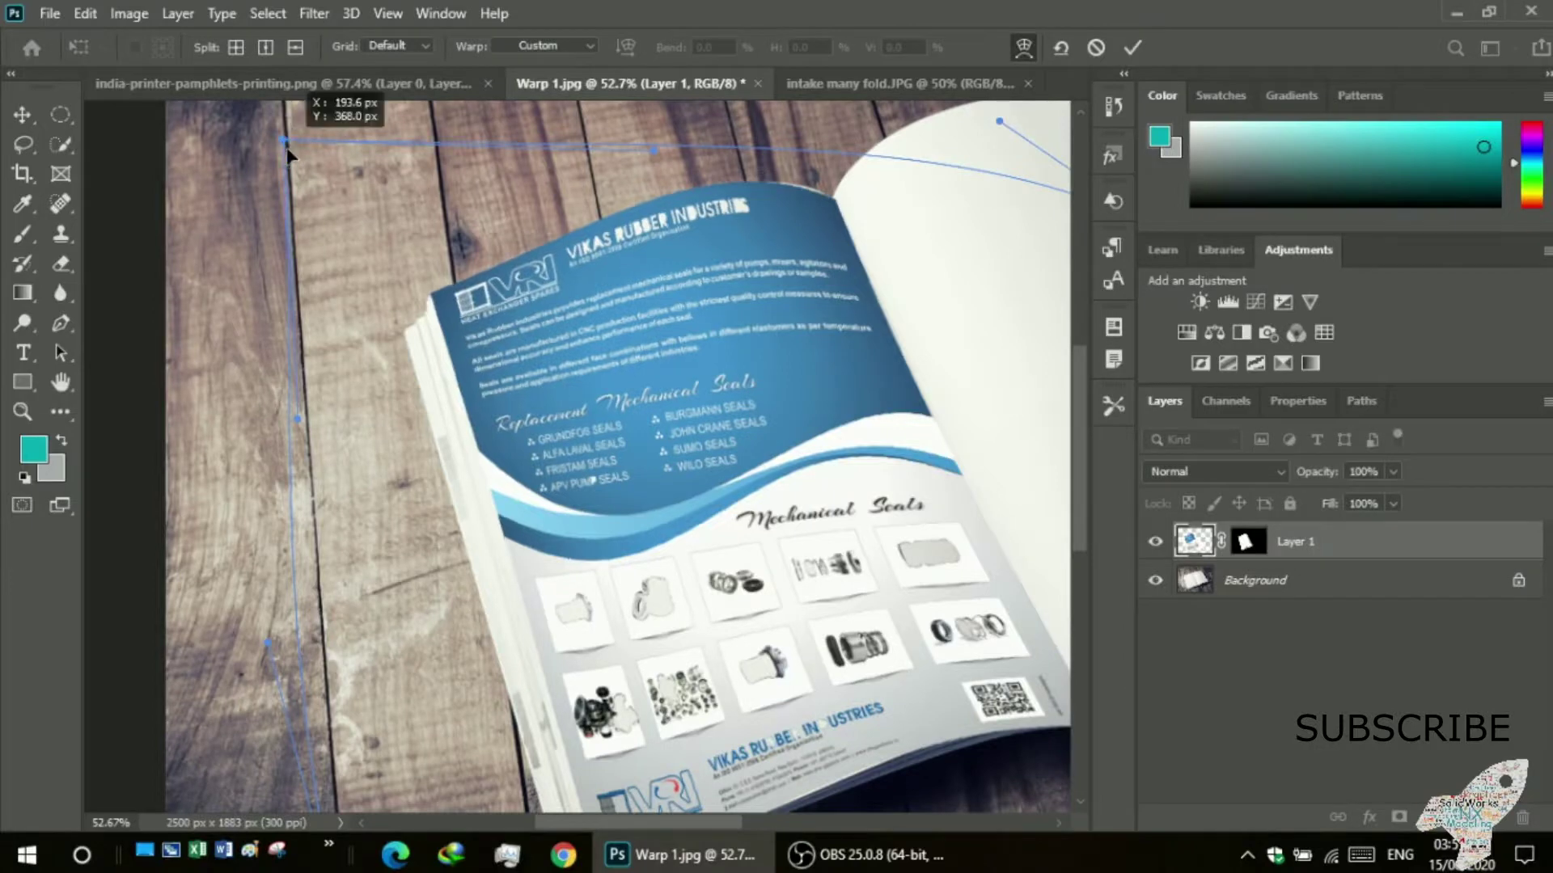
pyautogui.moveTo(288, 142); pyautogui.dragTo(285, 158)
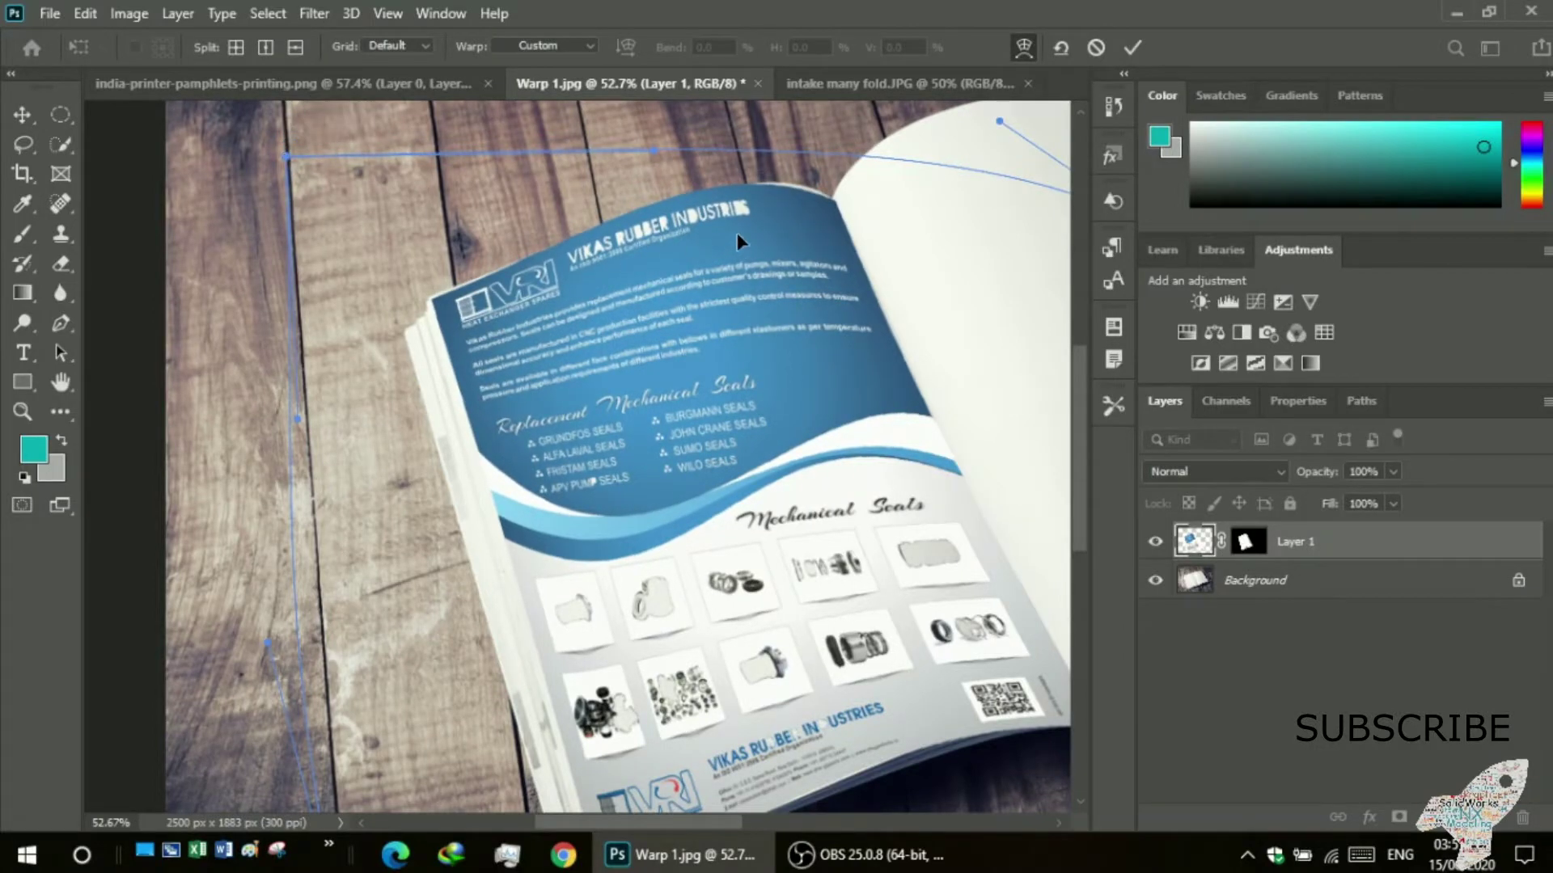
pyautogui.scroll(2, 809, 242)
pyautogui.scroll(2, 917, 299)
pyautogui.moveTo(711, 816); pyautogui.dragTo(806, 821)
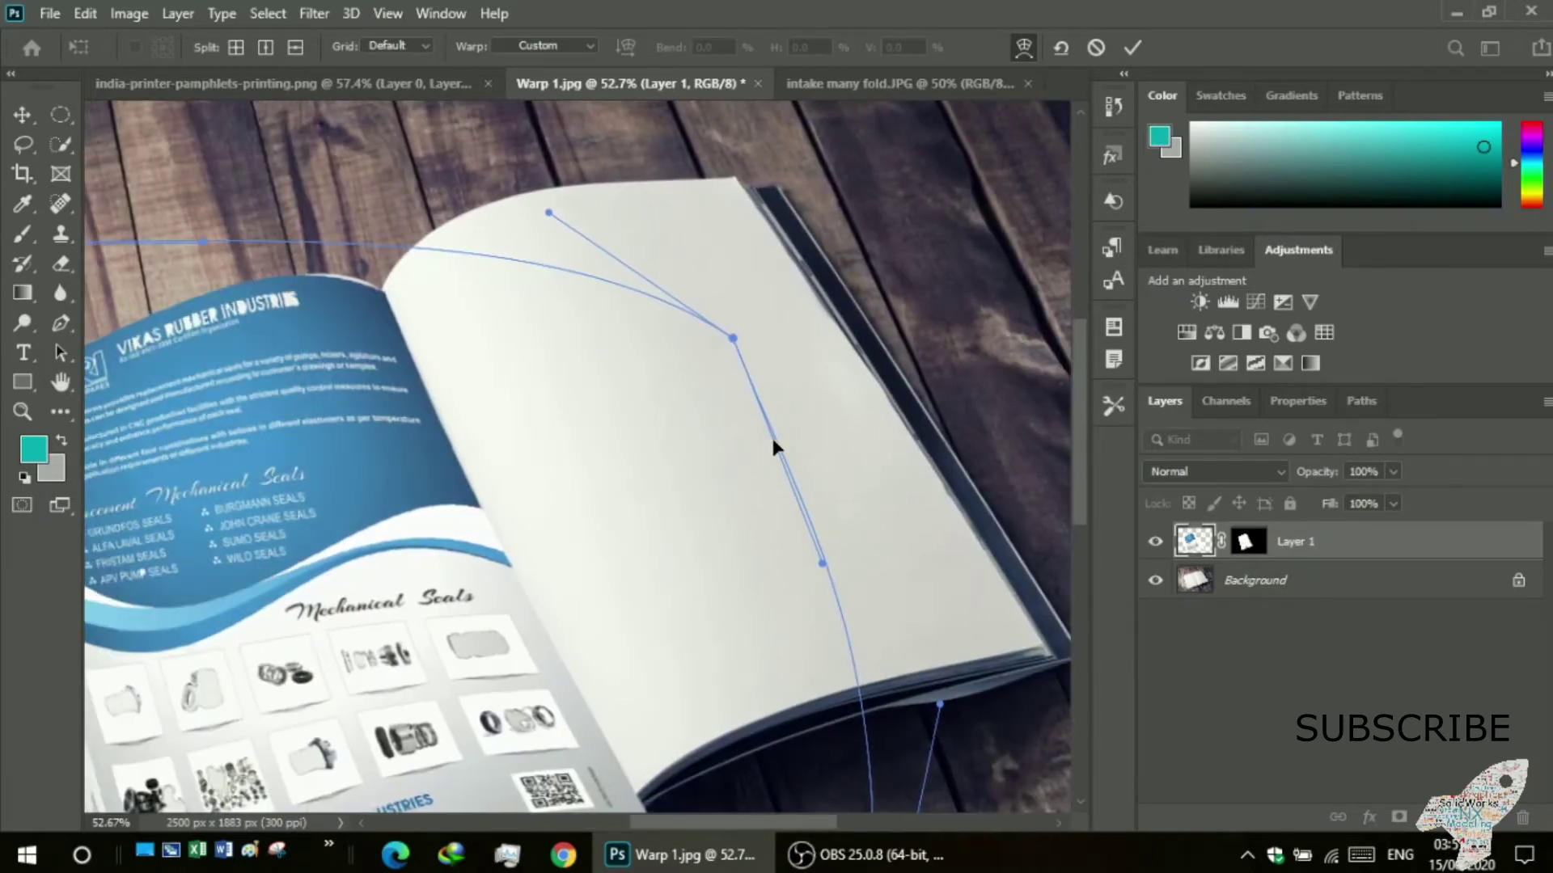
pyautogui.moveTo(732, 337)
pyautogui.mouseDown()
pyautogui.moveTo(639, 296)
pyautogui.moveTo(673, 283)
pyautogui.mouseUp()
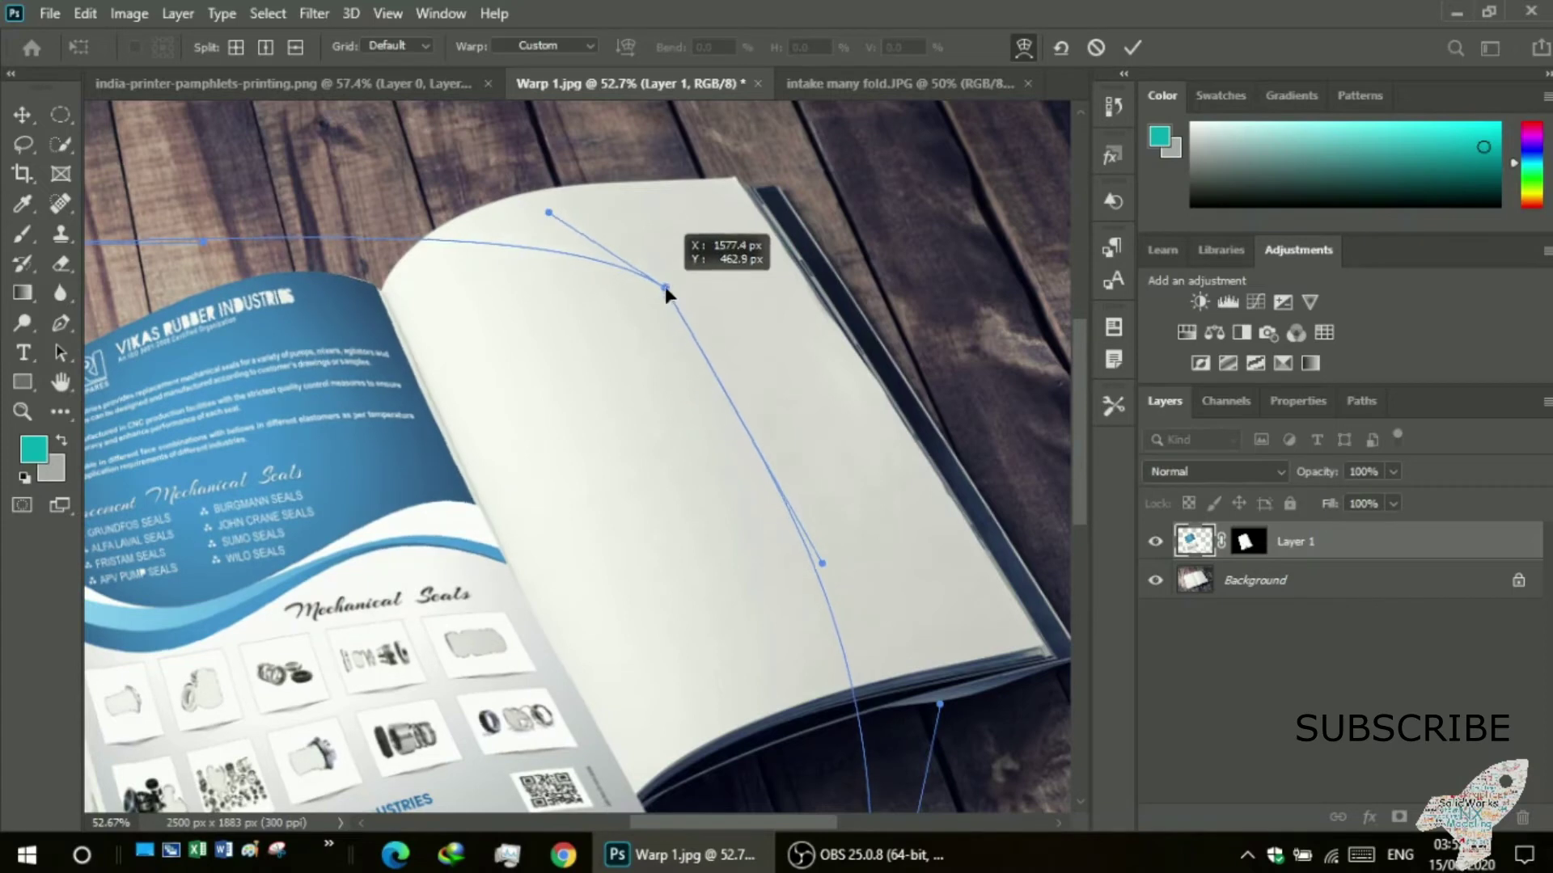
pyautogui.moveTo(673, 283); pyautogui.dragTo(686, 296)
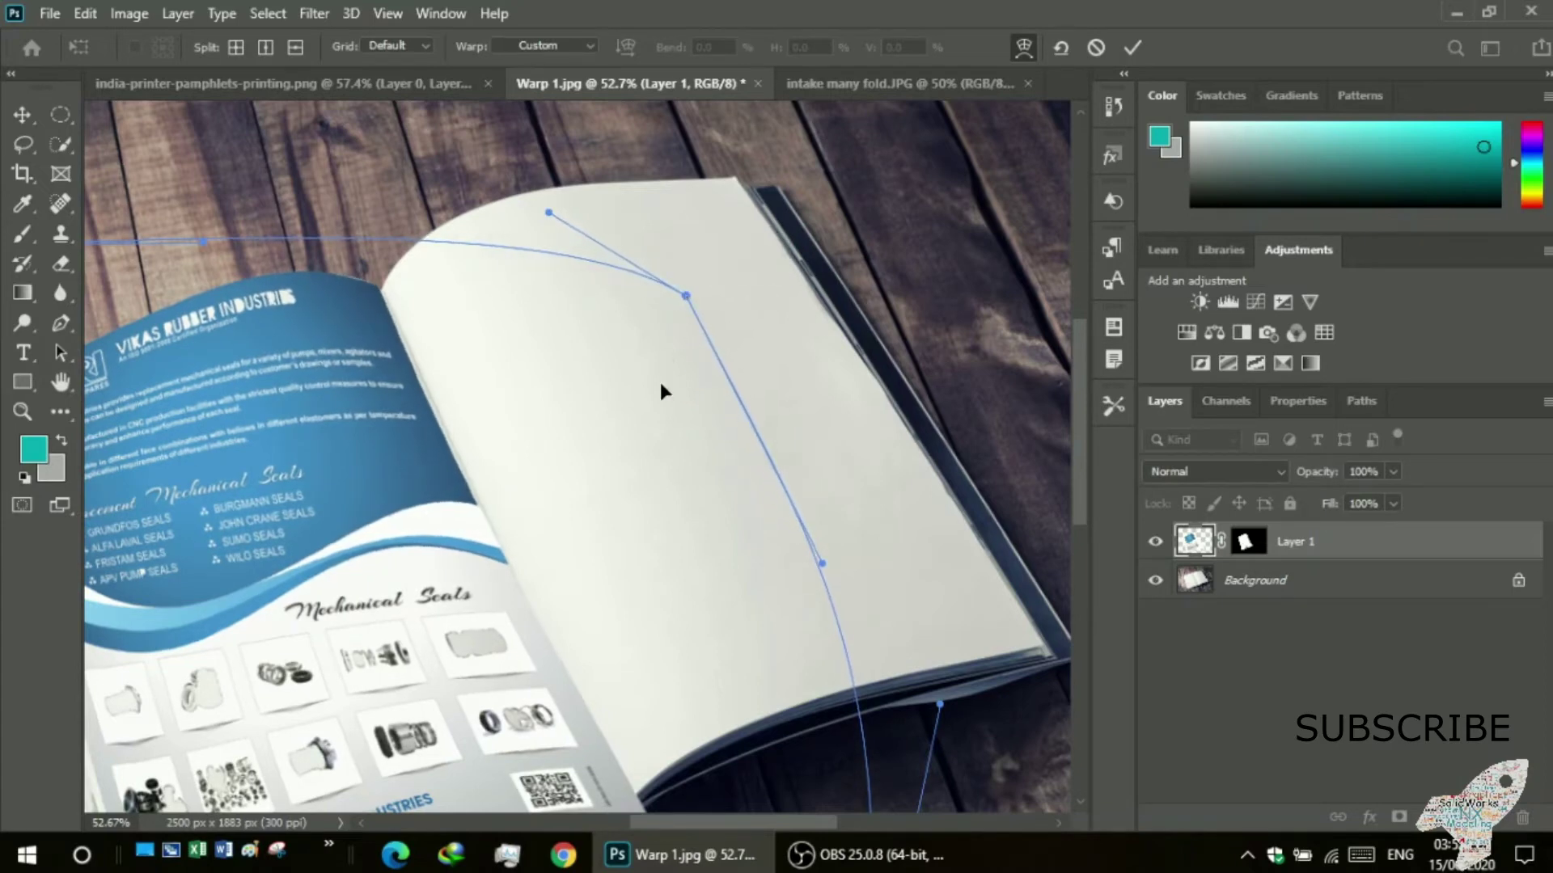
pyautogui.moveTo(825, 563); pyautogui.dragTo(850, 553)
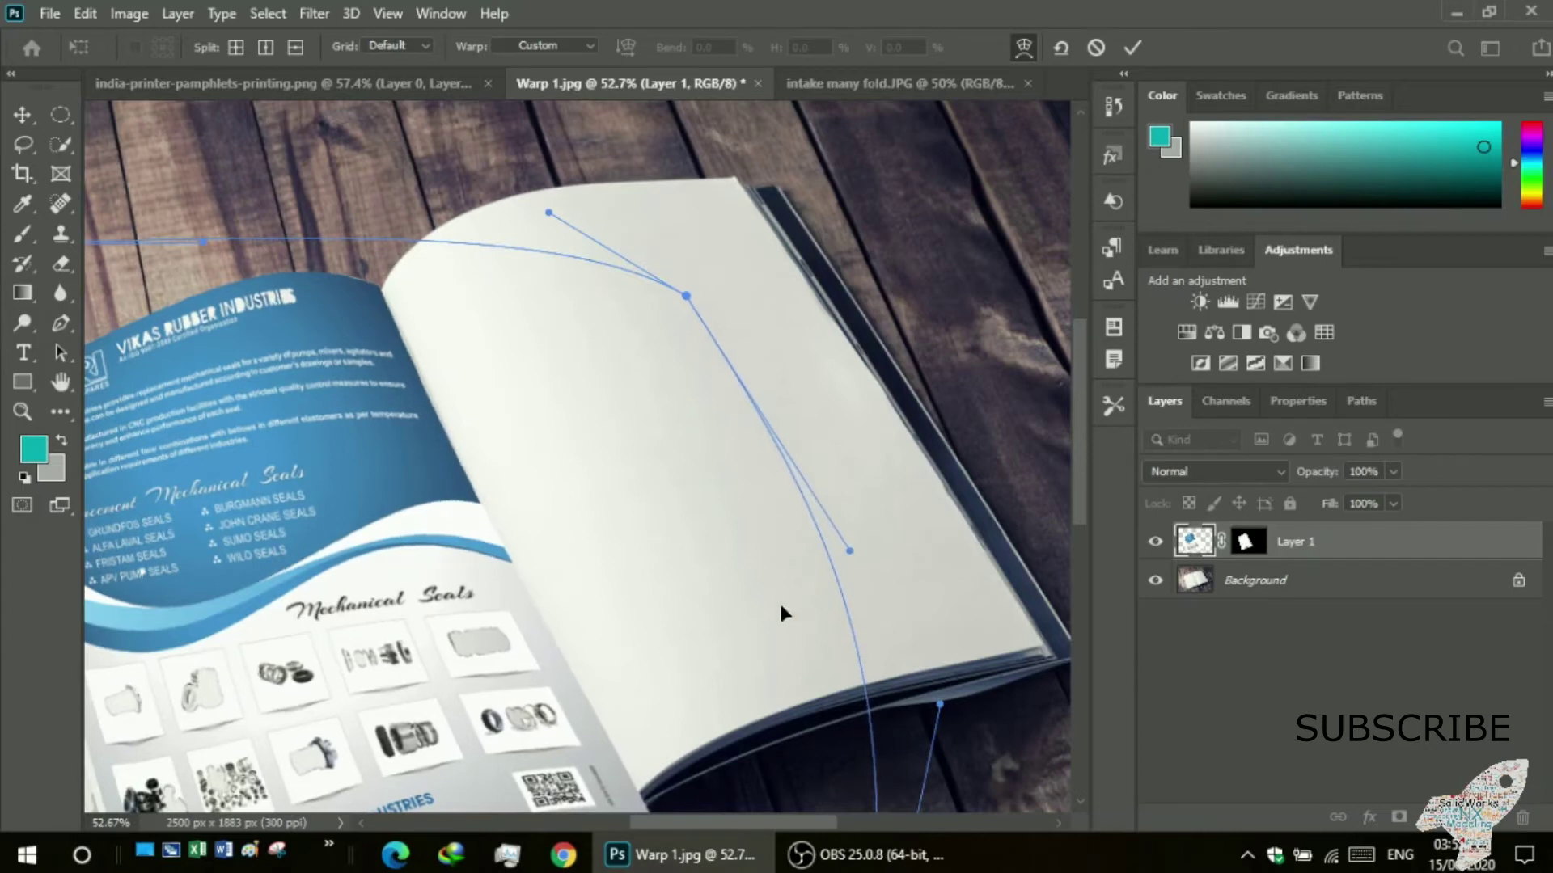
# - Drag the stray bottom warp corner back toward the canvas
pyautogui.scroll(-3, 638, 639)
pyautogui.scroll(-2, 679, 748)
pyautogui.scroll(-2, 834, 810)
pyautogui.moveTo(834, 810); pyautogui.dragTo(632, 640)
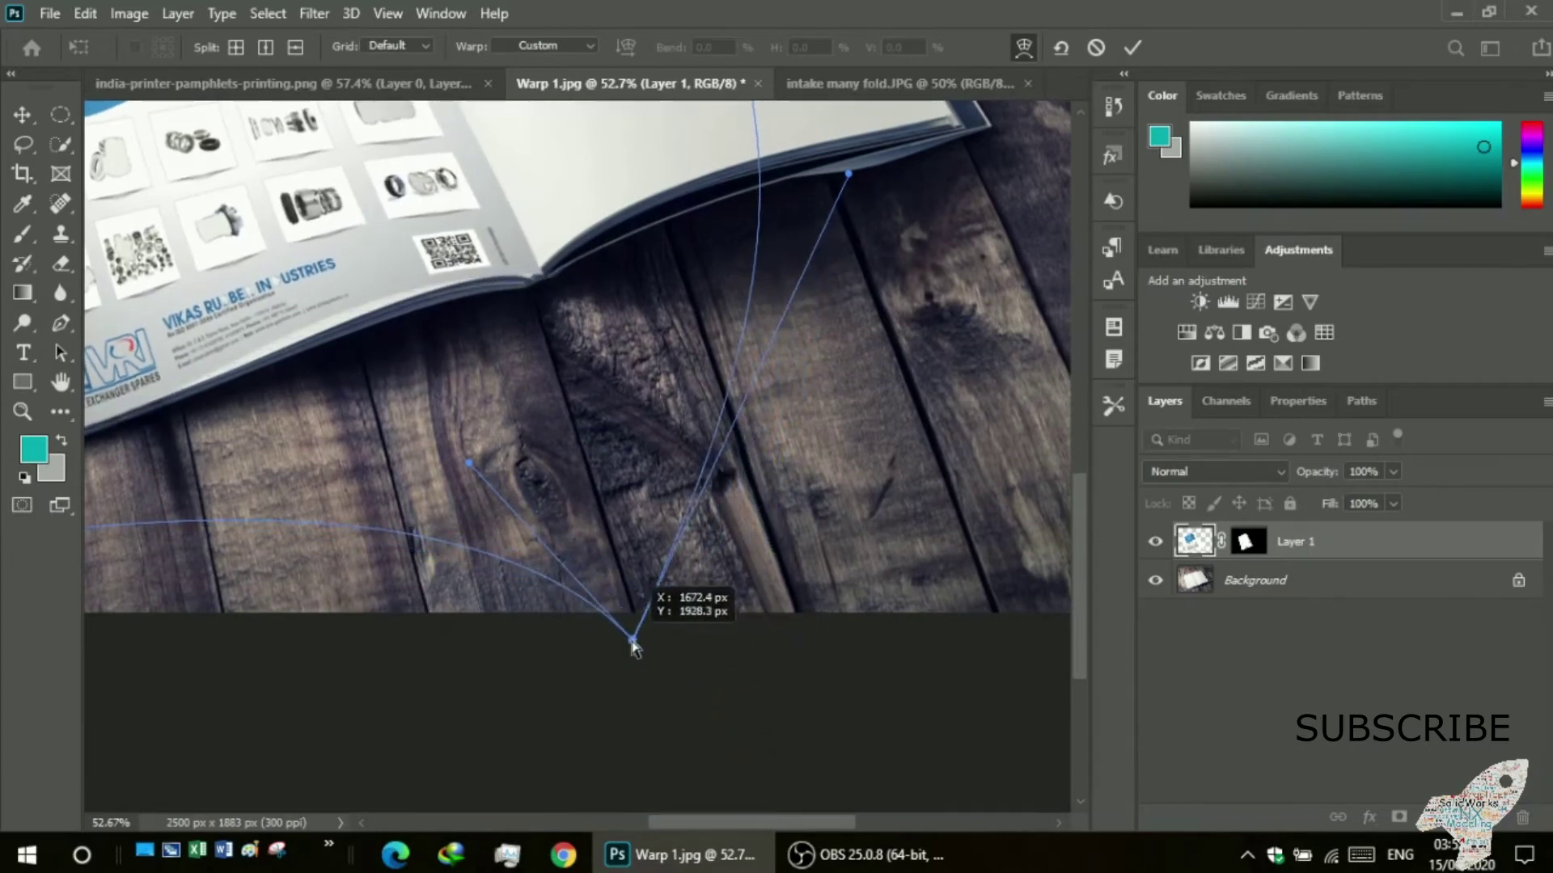
# - Place the bottom warp corner, lower the bottom curve, and pull the bottom-right corner toward the book
pyautogui.moveTo(632, 640); pyautogui.dragTo(568, 661)
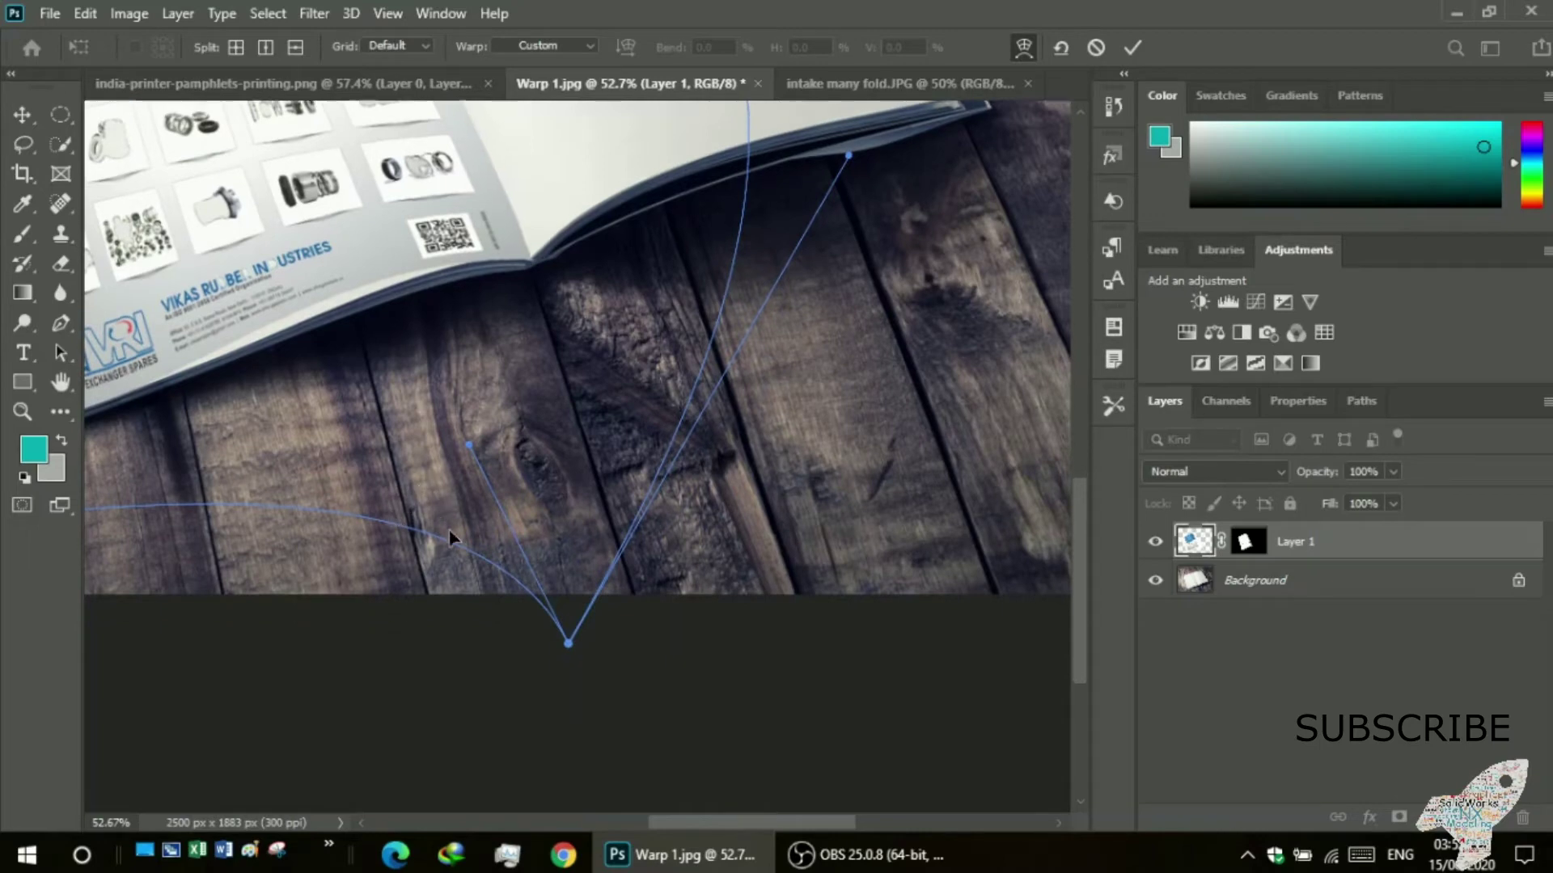
pyautogui.moveTo(684, 825); pyautogui.dragTo(629, 797)
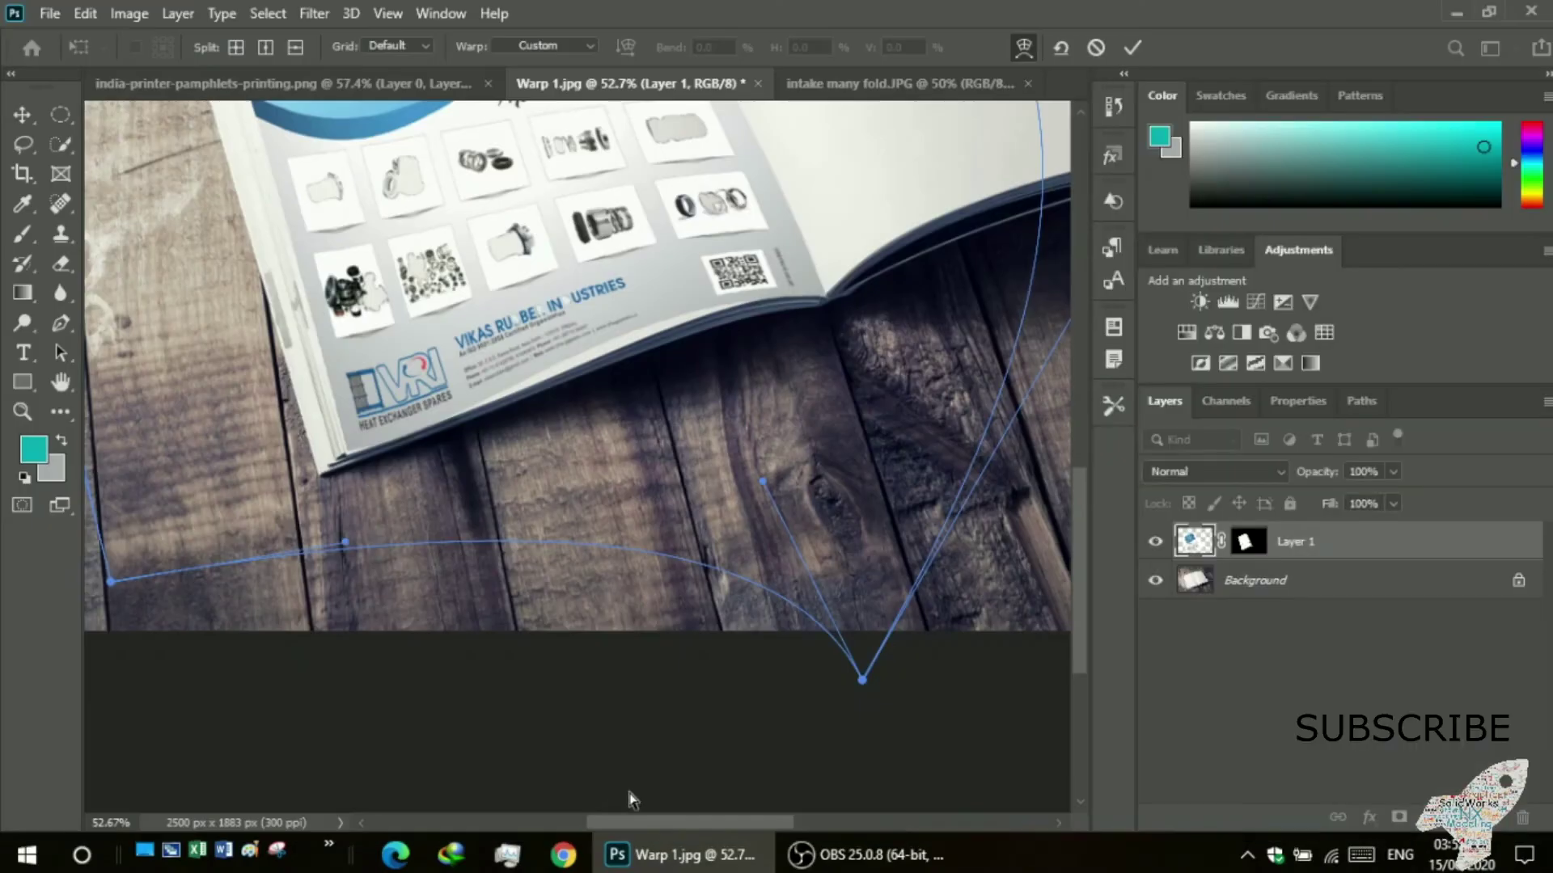
pyautogui.moveTo(629, 796); pyautogui.dragTo(513, 607)
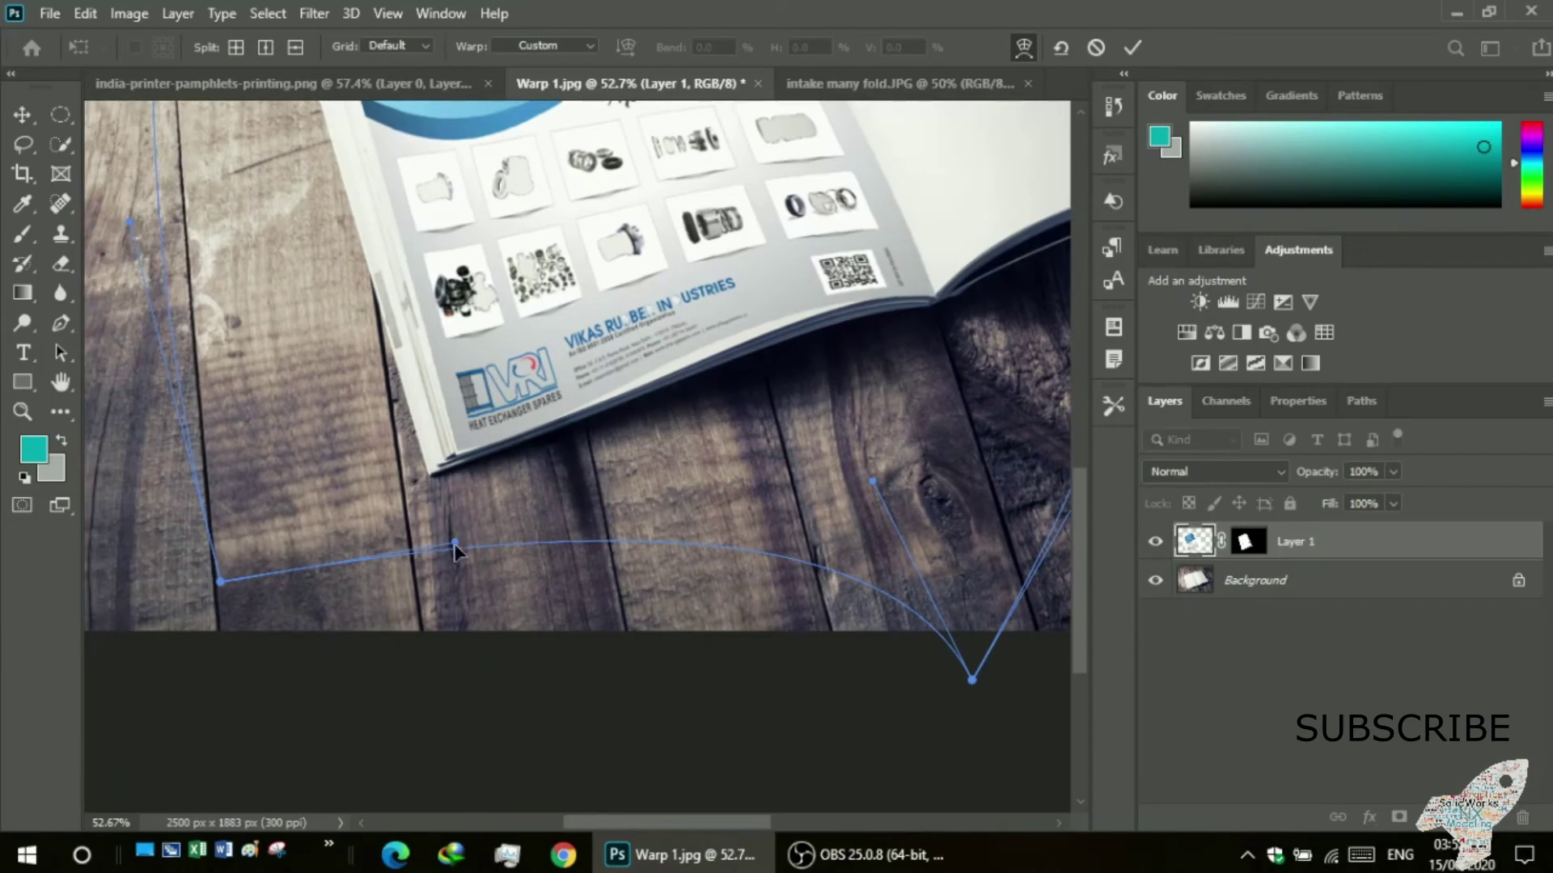
pyautogui.moveTo(873, 485); pyautogui.dragTo(888, 540)
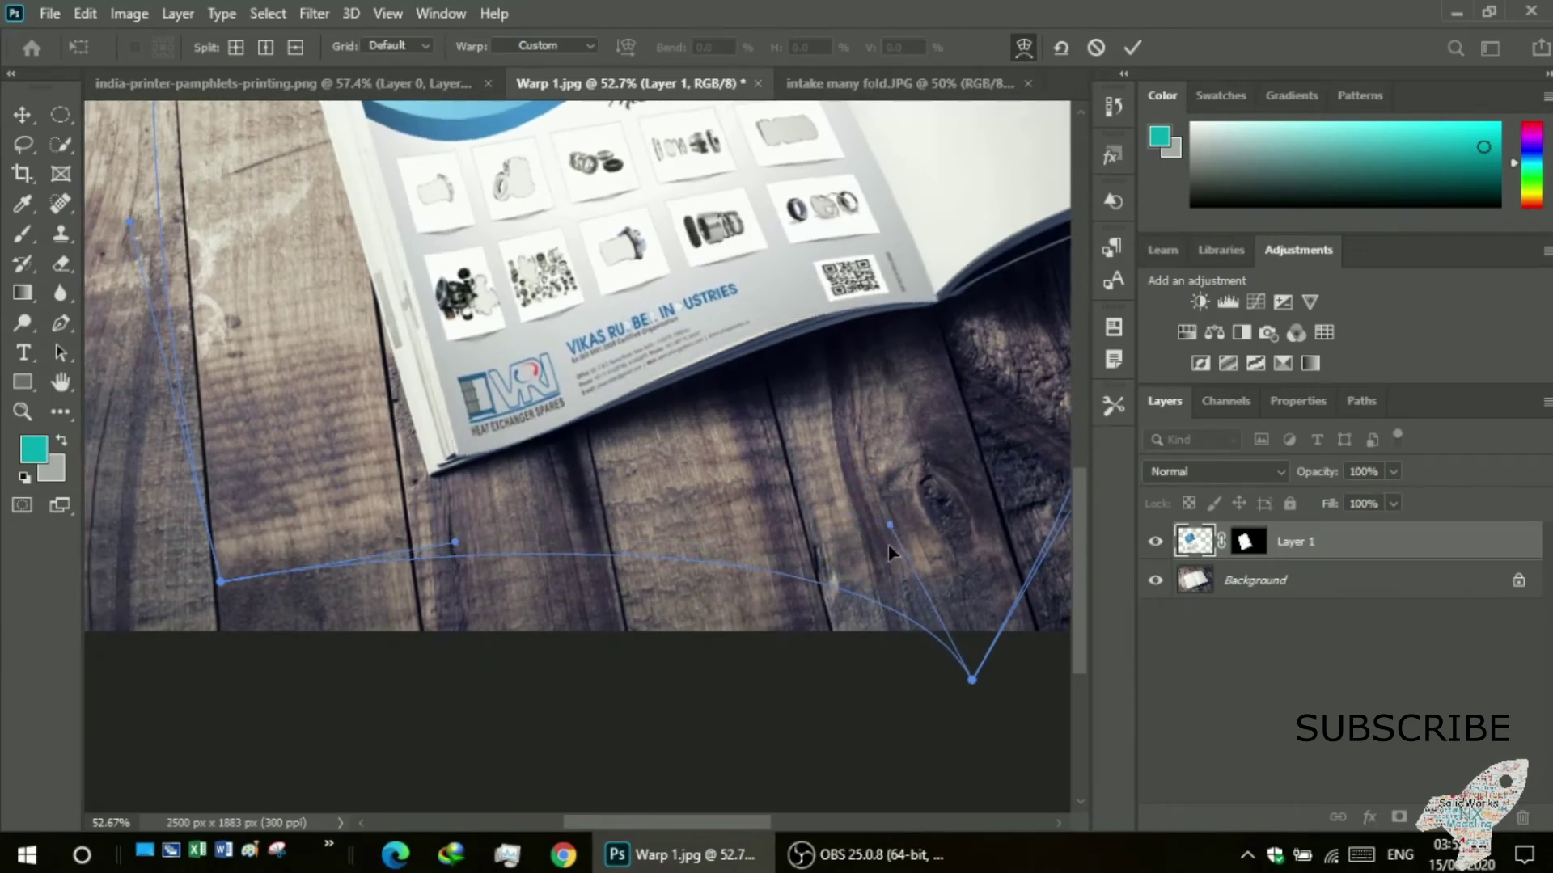
pyautogui.moveTo(976, 687); pyautogui.dragTo(938, 639)
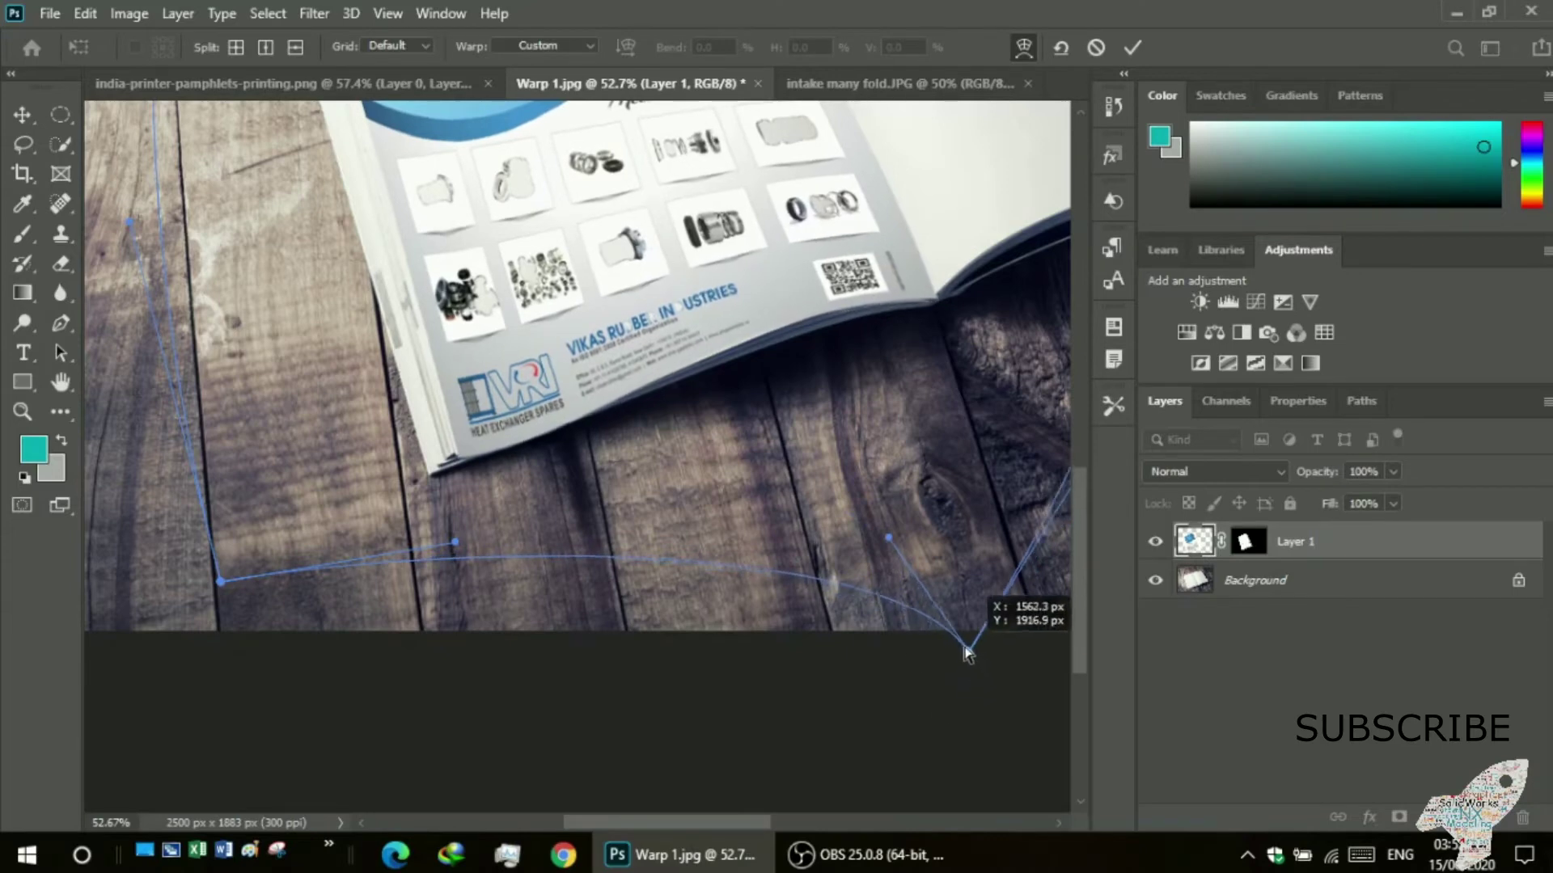
pyautogui.moveTo(938, 638); pyautogui.dragTo(926, 632)
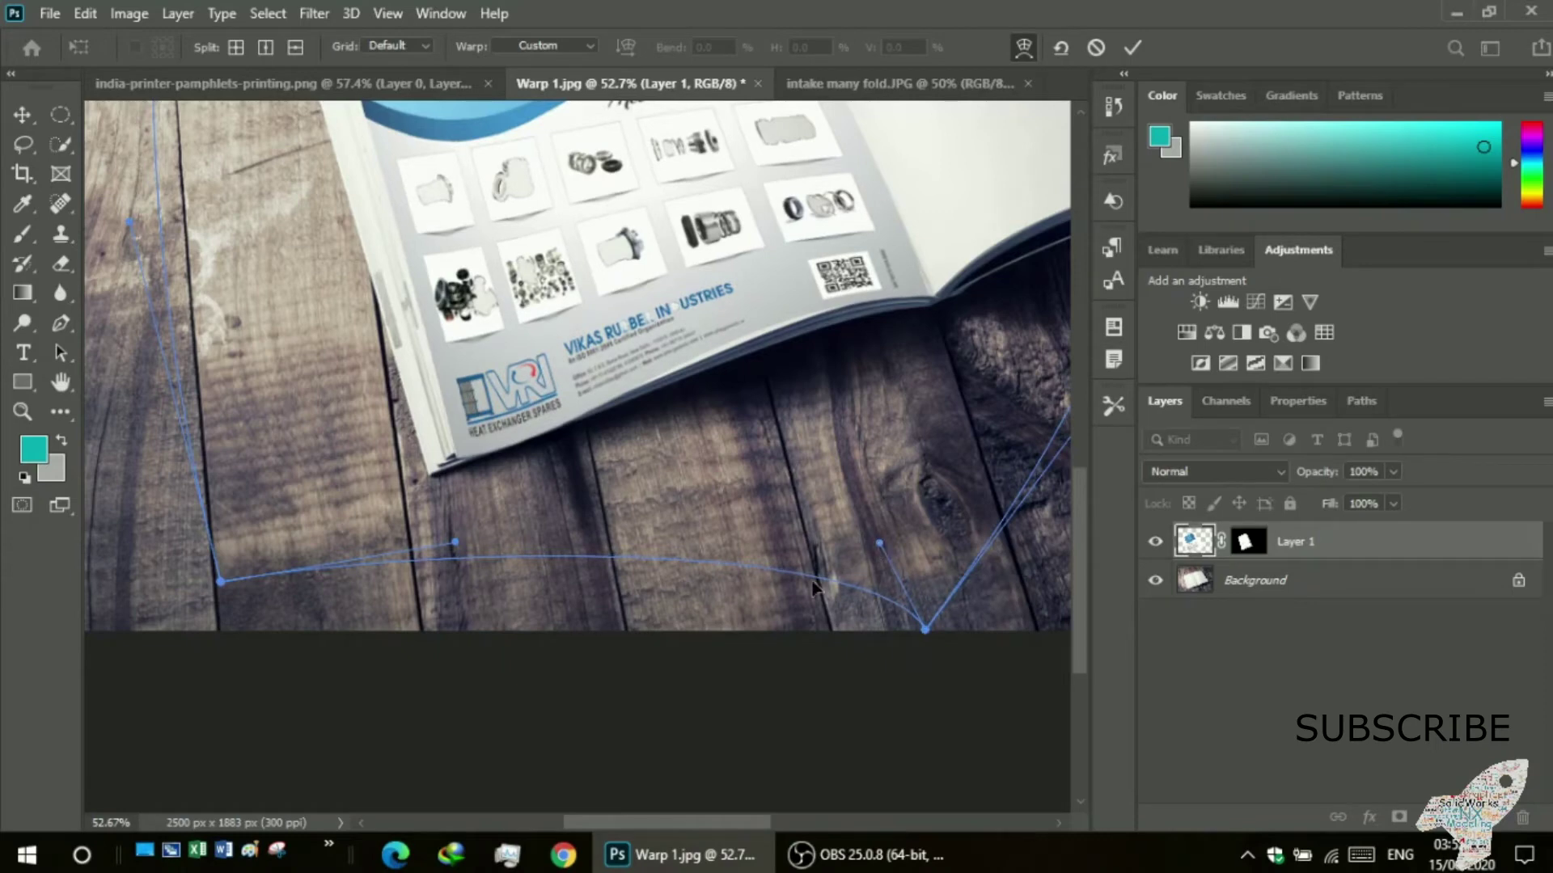
pyautogui.scroll(2, 735, 576)
pyautogui.scroll(3, 728, 580)
pyautogui.scroll(6, 725, 584)
pyautogui.scroll(1, 706, 589)
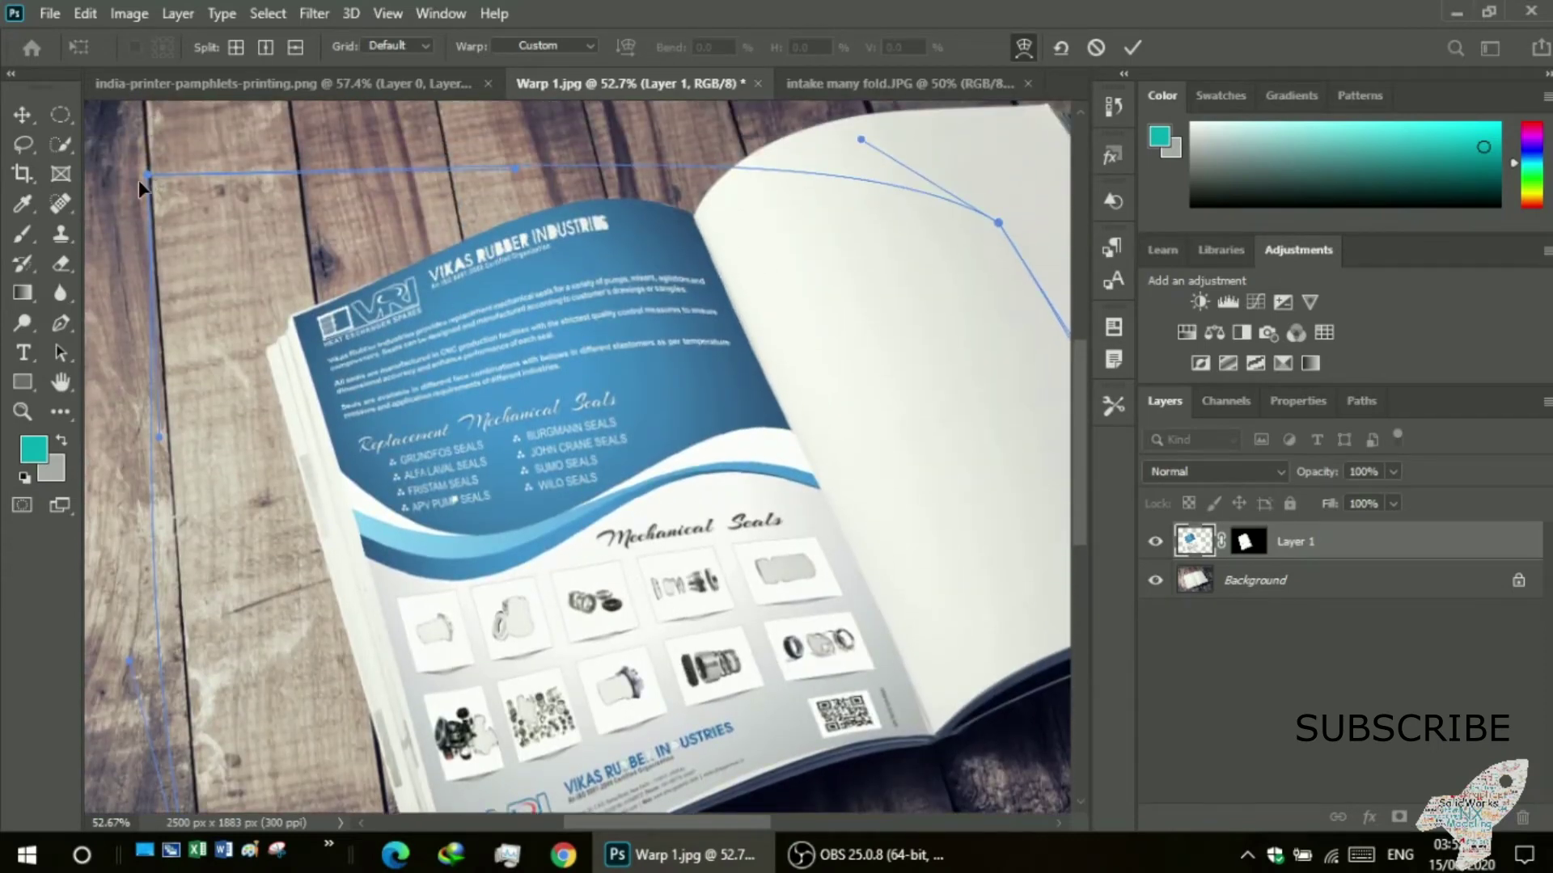
# - Adjust the brochure's top-left corner and curve its top edge to follow the page
pyautogui.moveTo(139, 179); pyautogui.dragTo(144, 167)
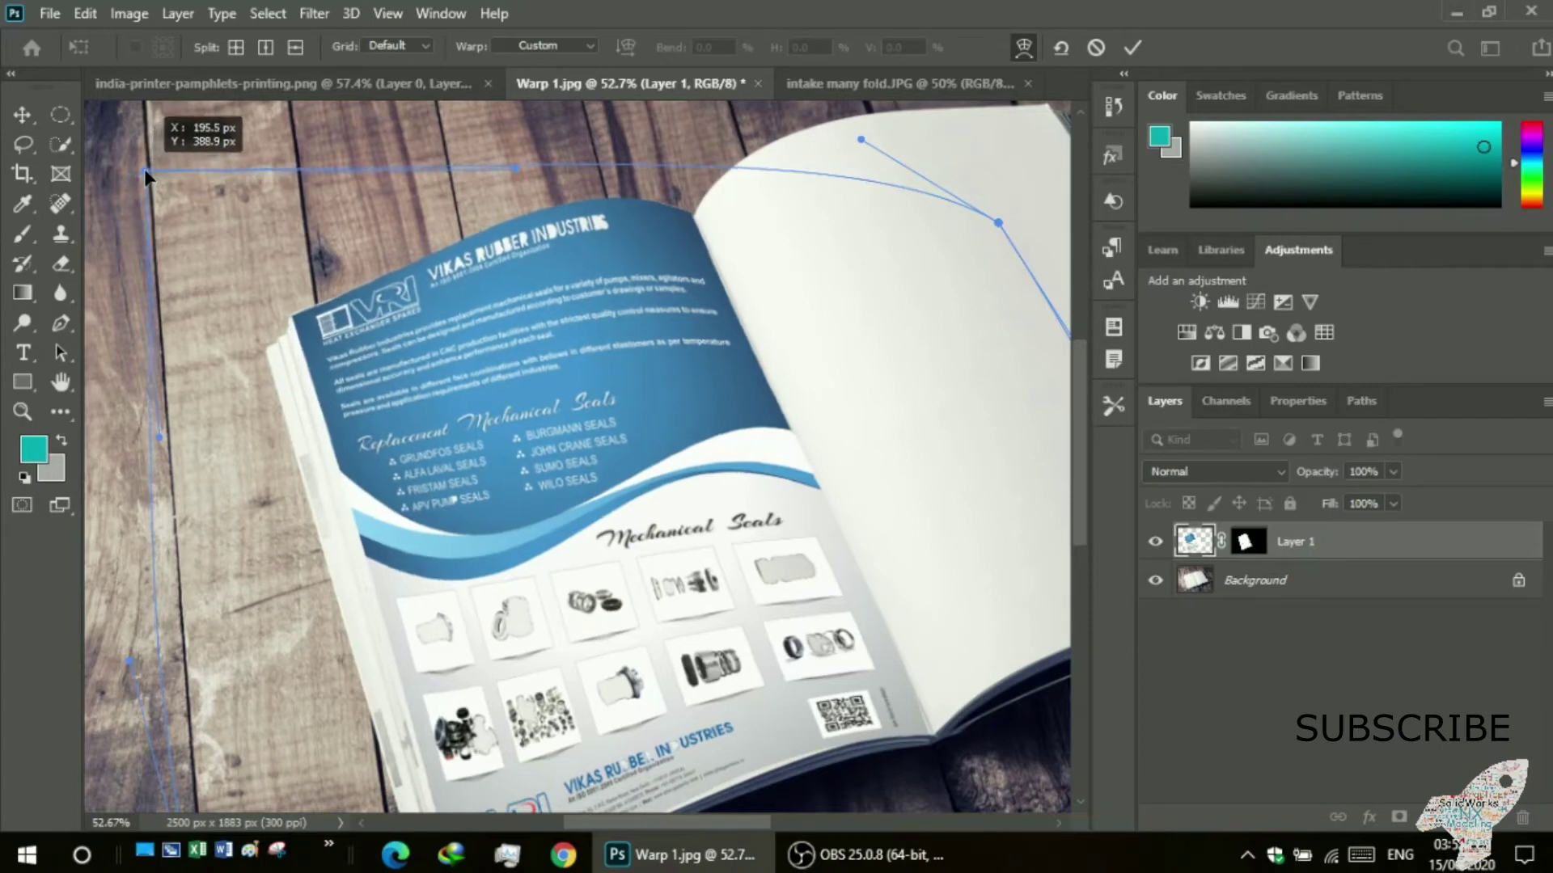
pyautogui.scroll(2, 562, 167)
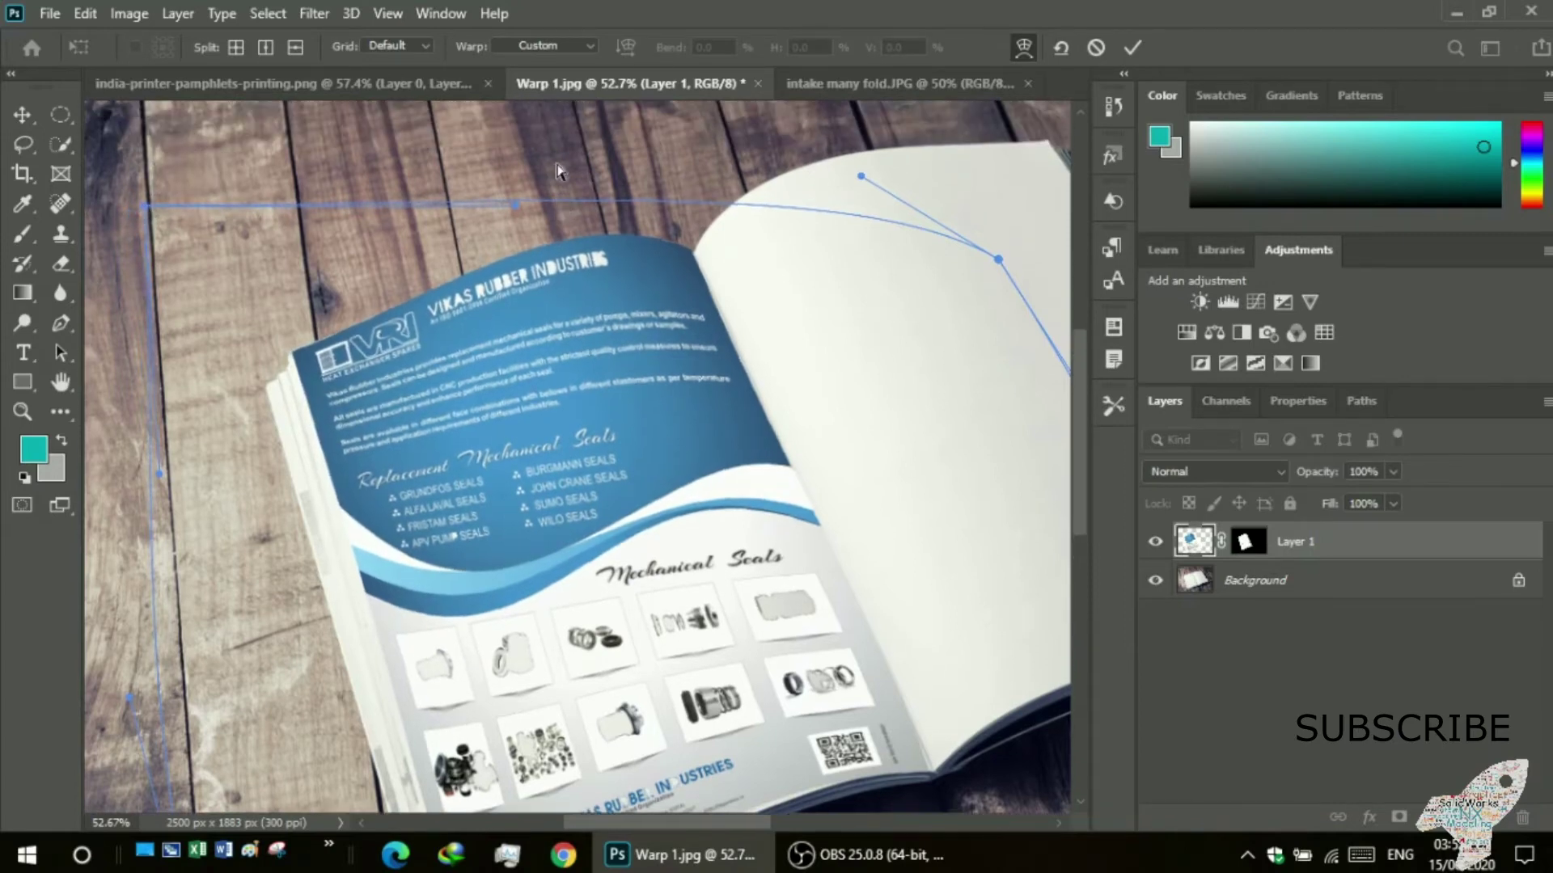
pyautogui.moveTo(512, 204); pyautogui.dragTo(529, 228)
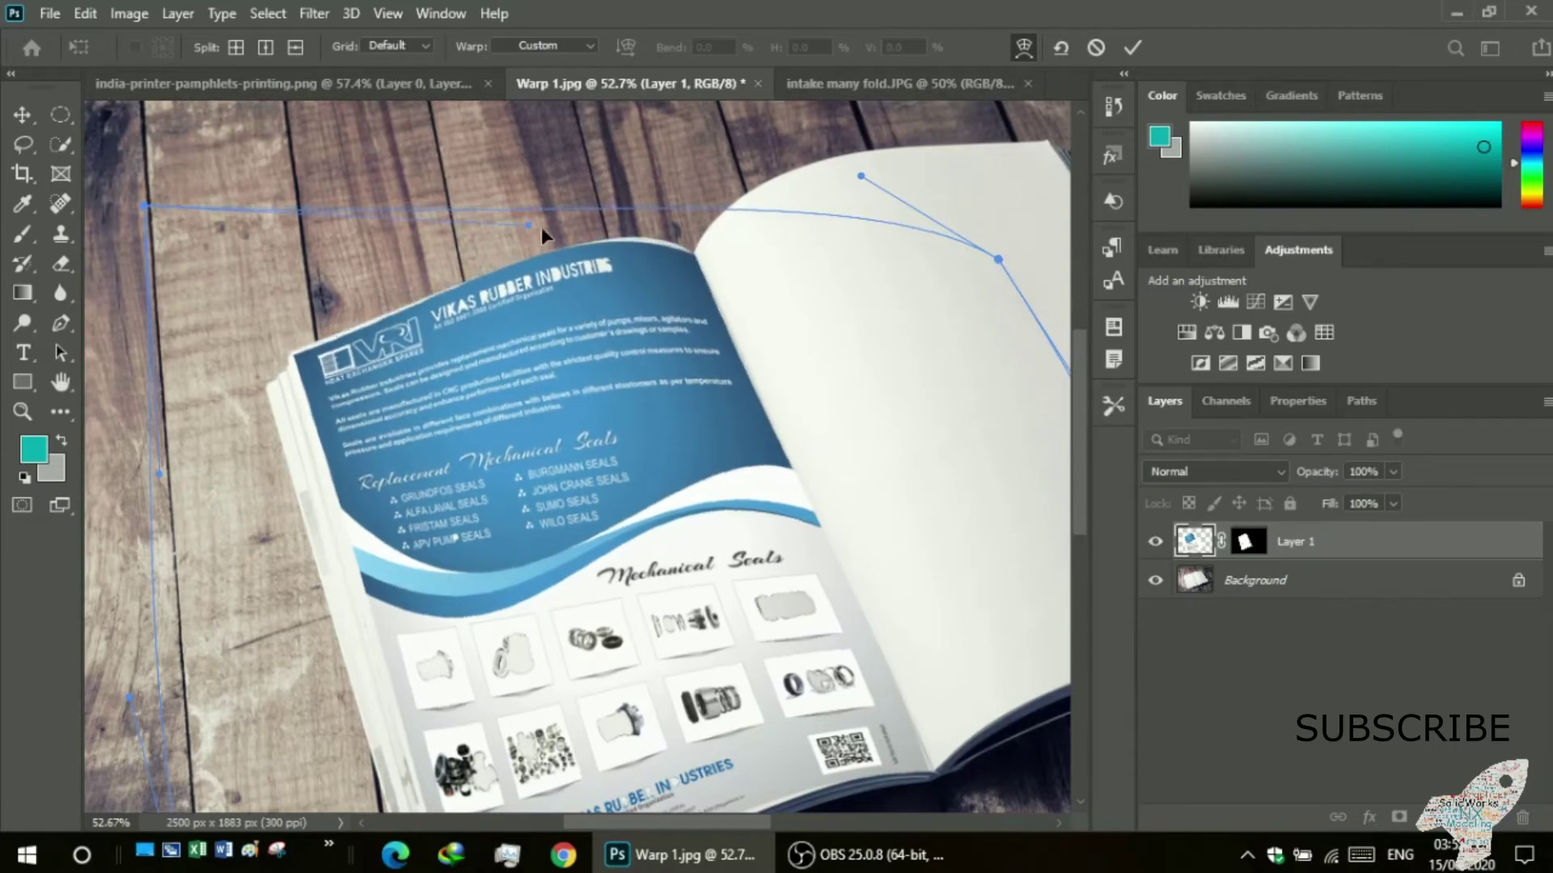
pyautogui.moveTo(861, 175)
pyautogui.mouseDown()
pyautogui.moveTo(840, 166)
pyautogui.moveTo(858, 164)
pyautogui.mouseUp()
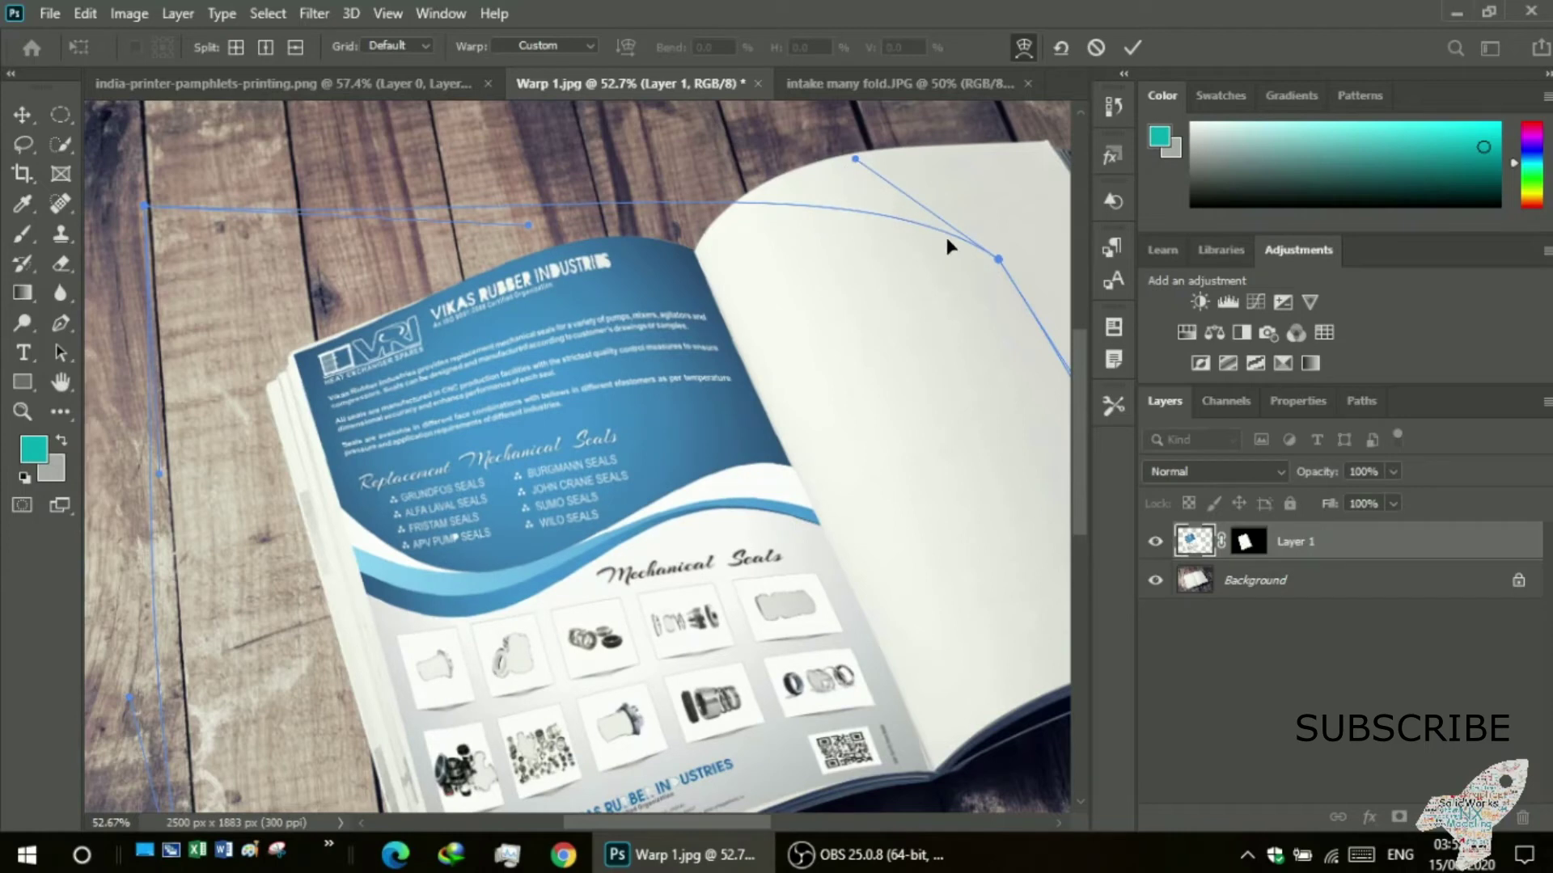
pyautogui.moveTo(997, 259); pyautogui.dragTo(992, 262)
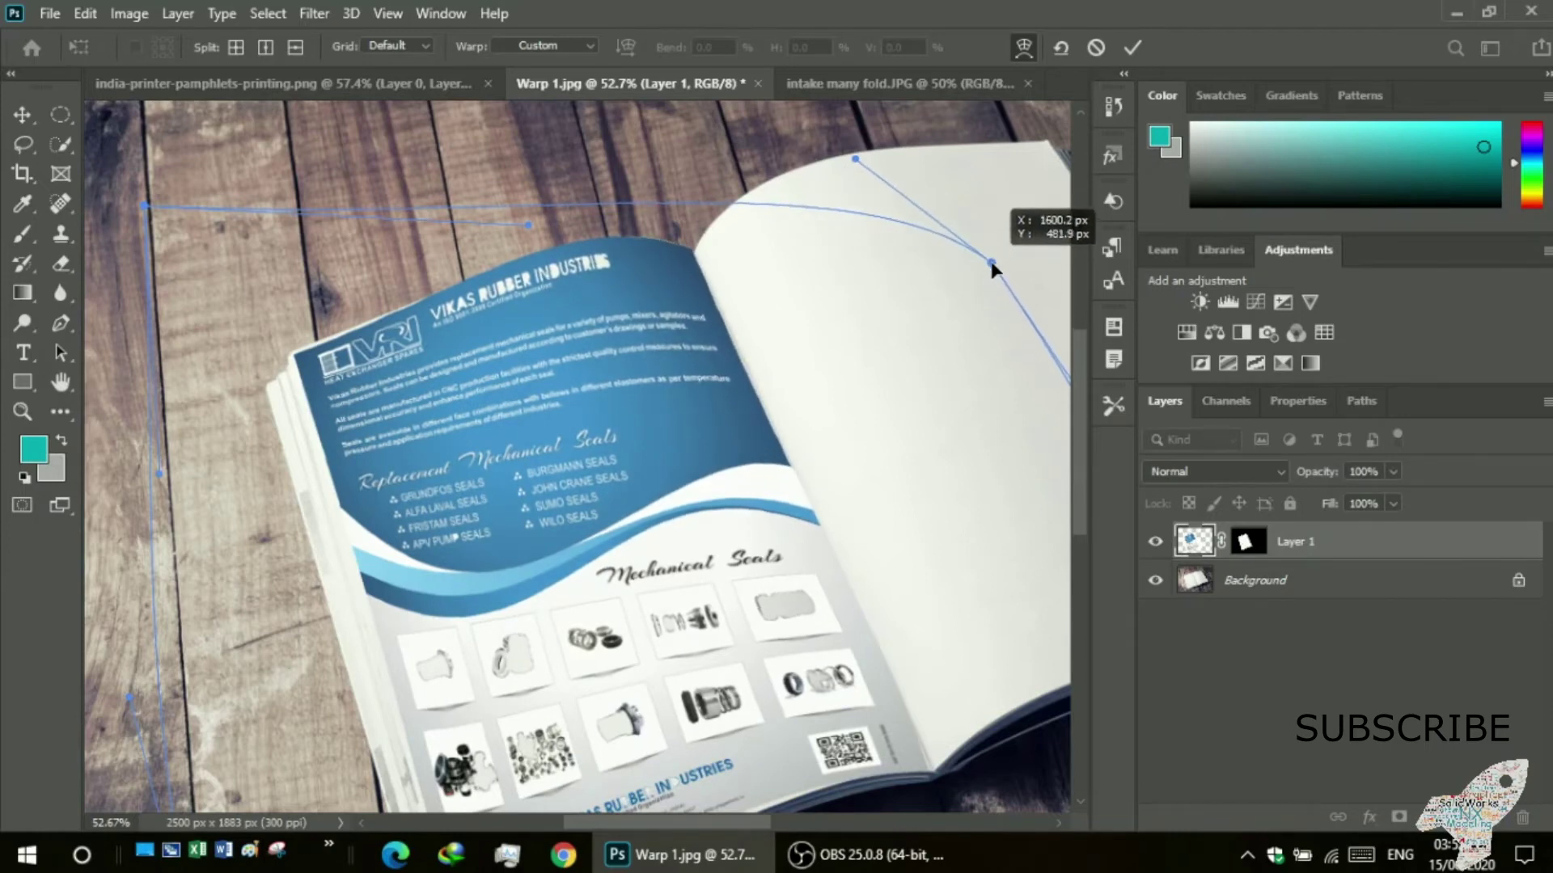
pyautogui.moveTo(993, 269); pyautogui.dragTo(989, 276)
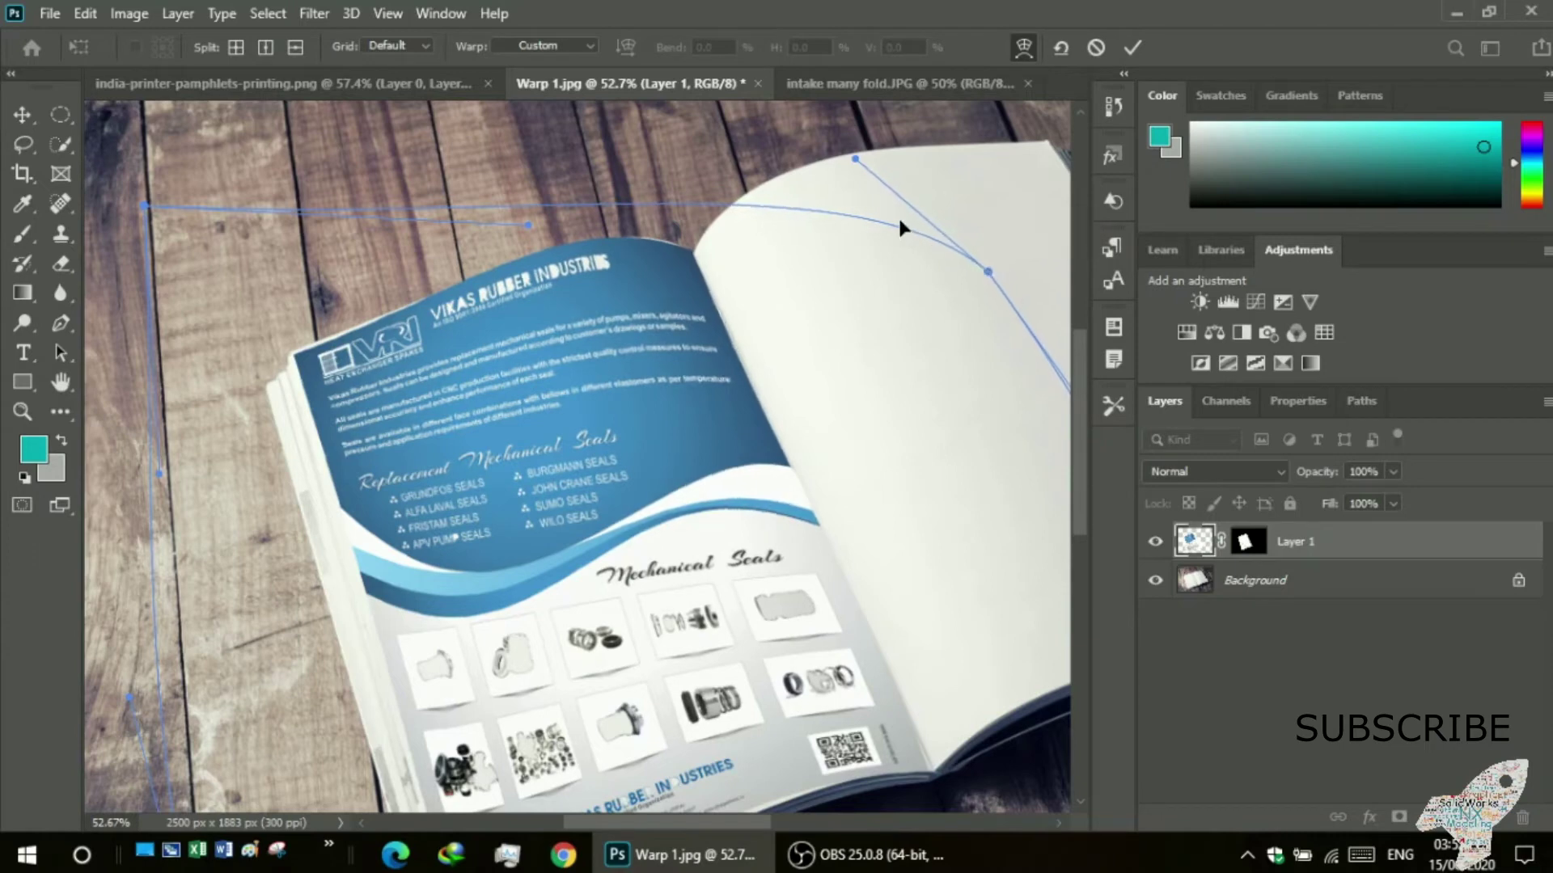
pyautogui.moveTo(524, 225); pyautogui.dragTo(527, 214)
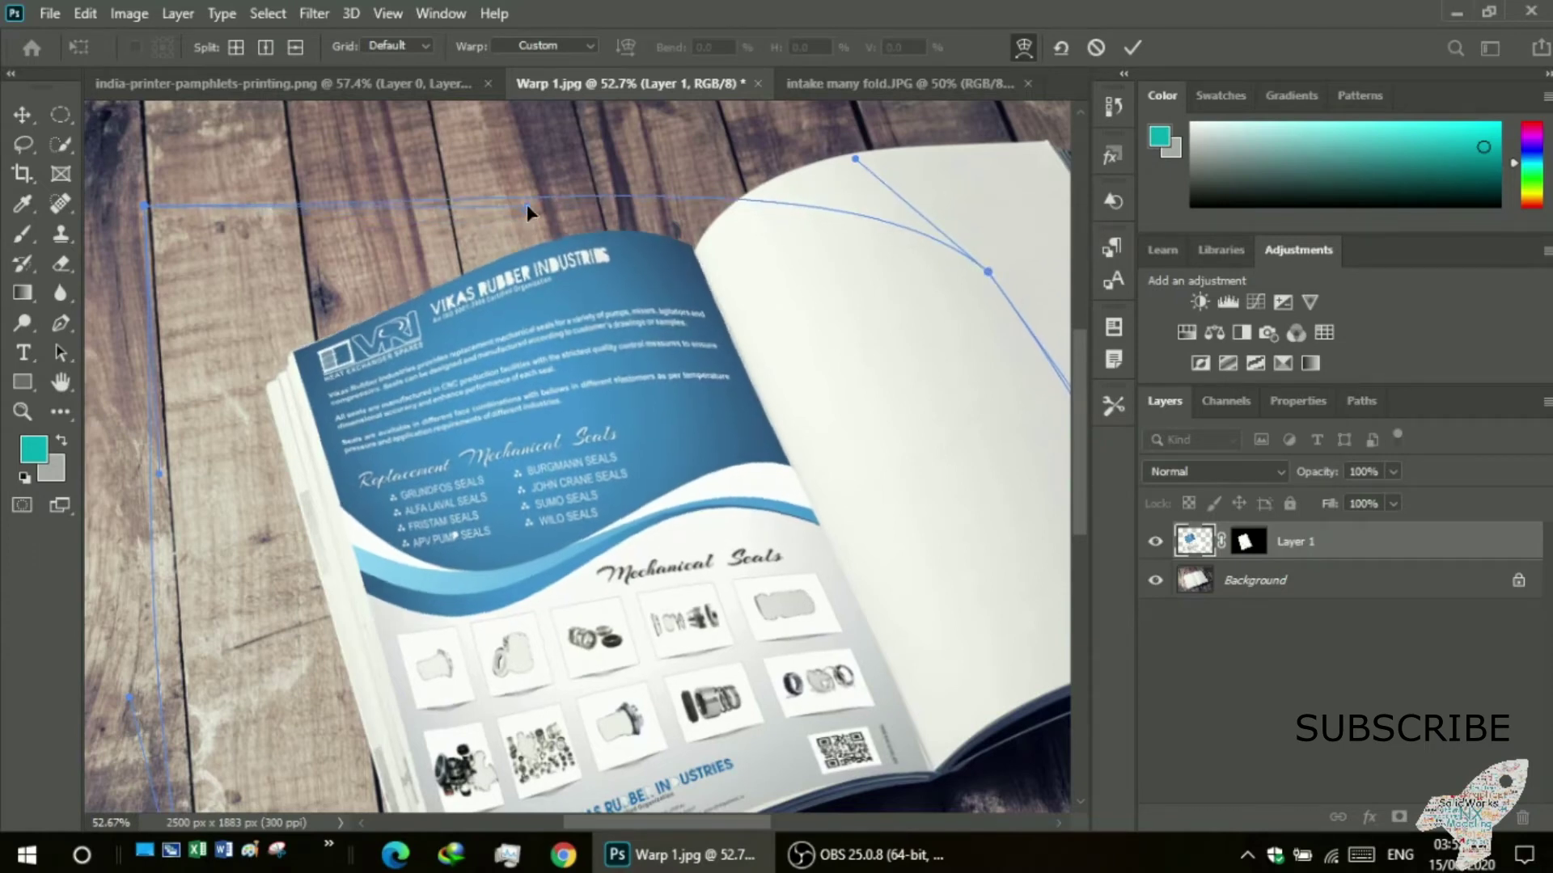
# - Lower the page-curl warp anchor, tweak the curve handle, and commit the brochure warp
pyautogui.moveTo(988, 274); pyautogui.dragTo(987, 304)
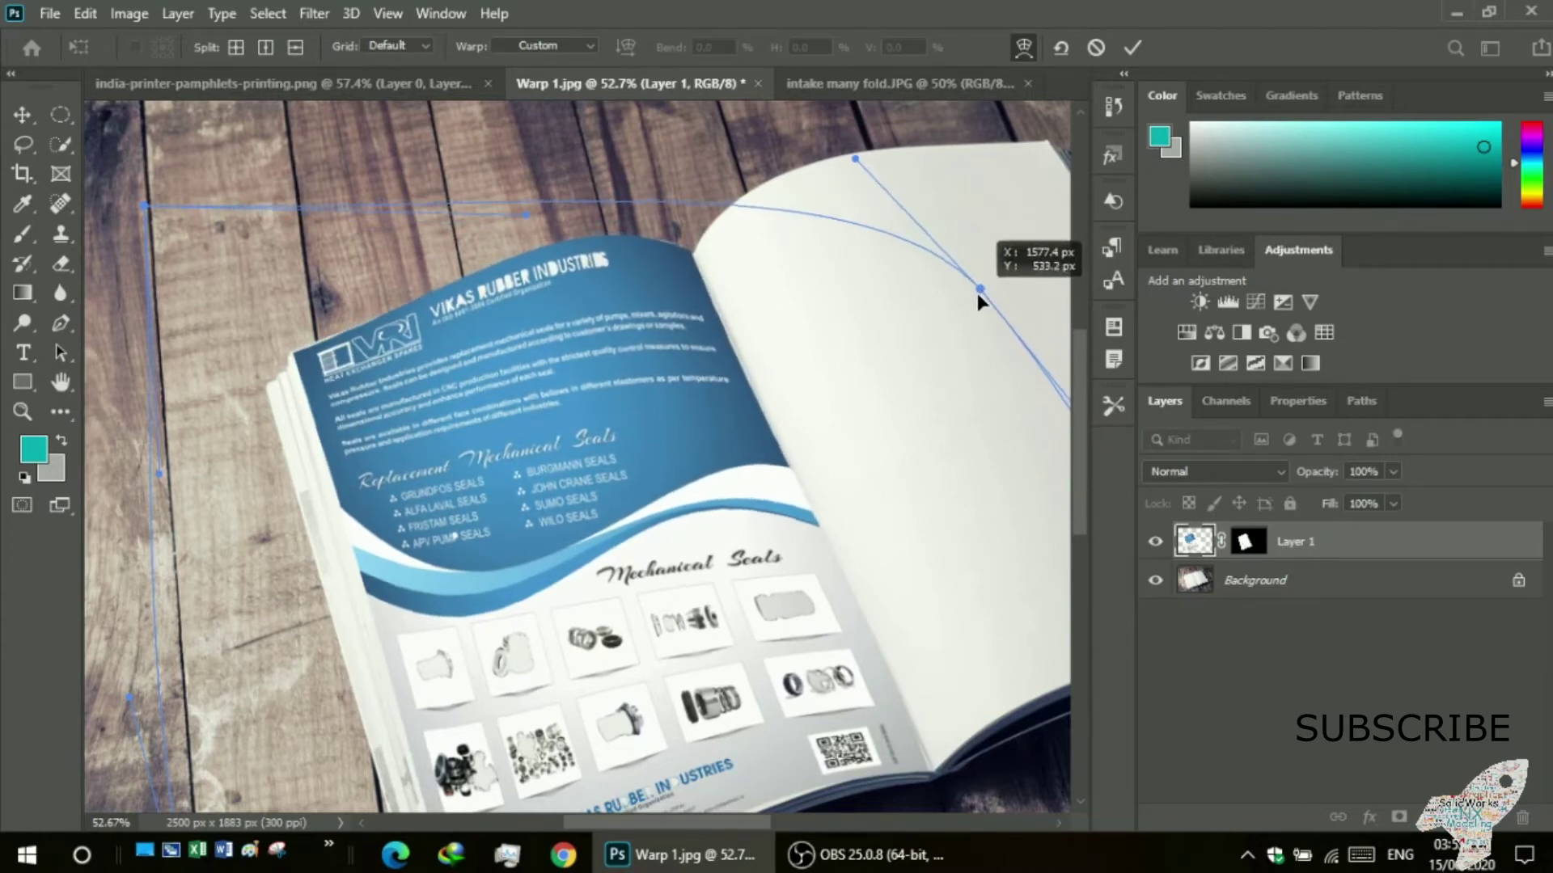
pyautogui.moveTo(988, 306); pyautogui.dragTo(990, 305)
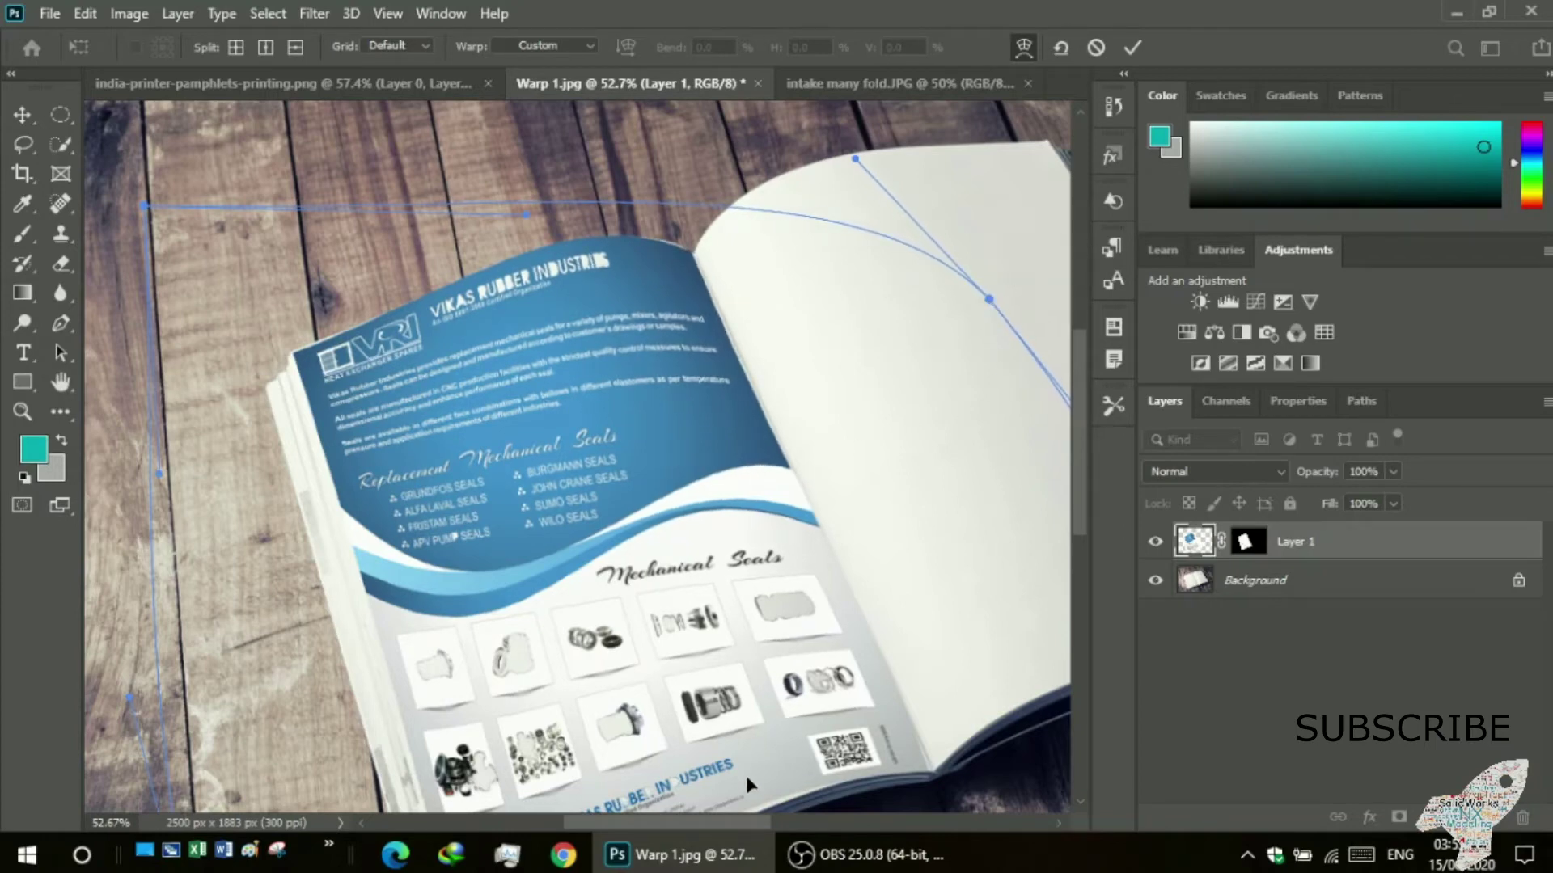
pyautogui.moveTo(705, 820); pyautogui.dragTo(776, 801)
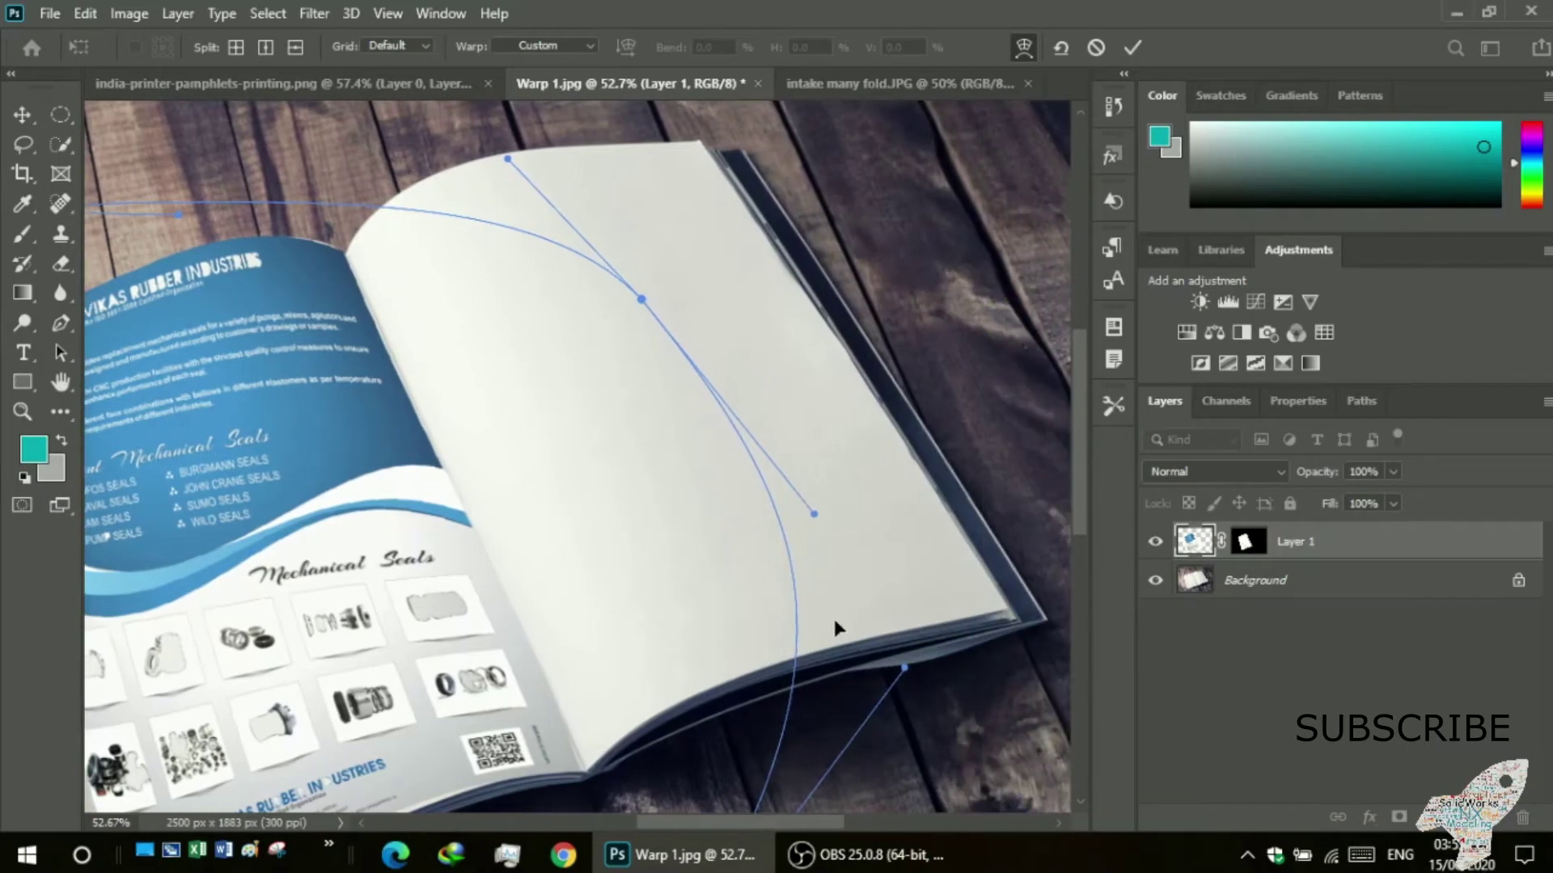
pyautogui.moveTo(814, 514); pyautogui.dragTo(838, 492)
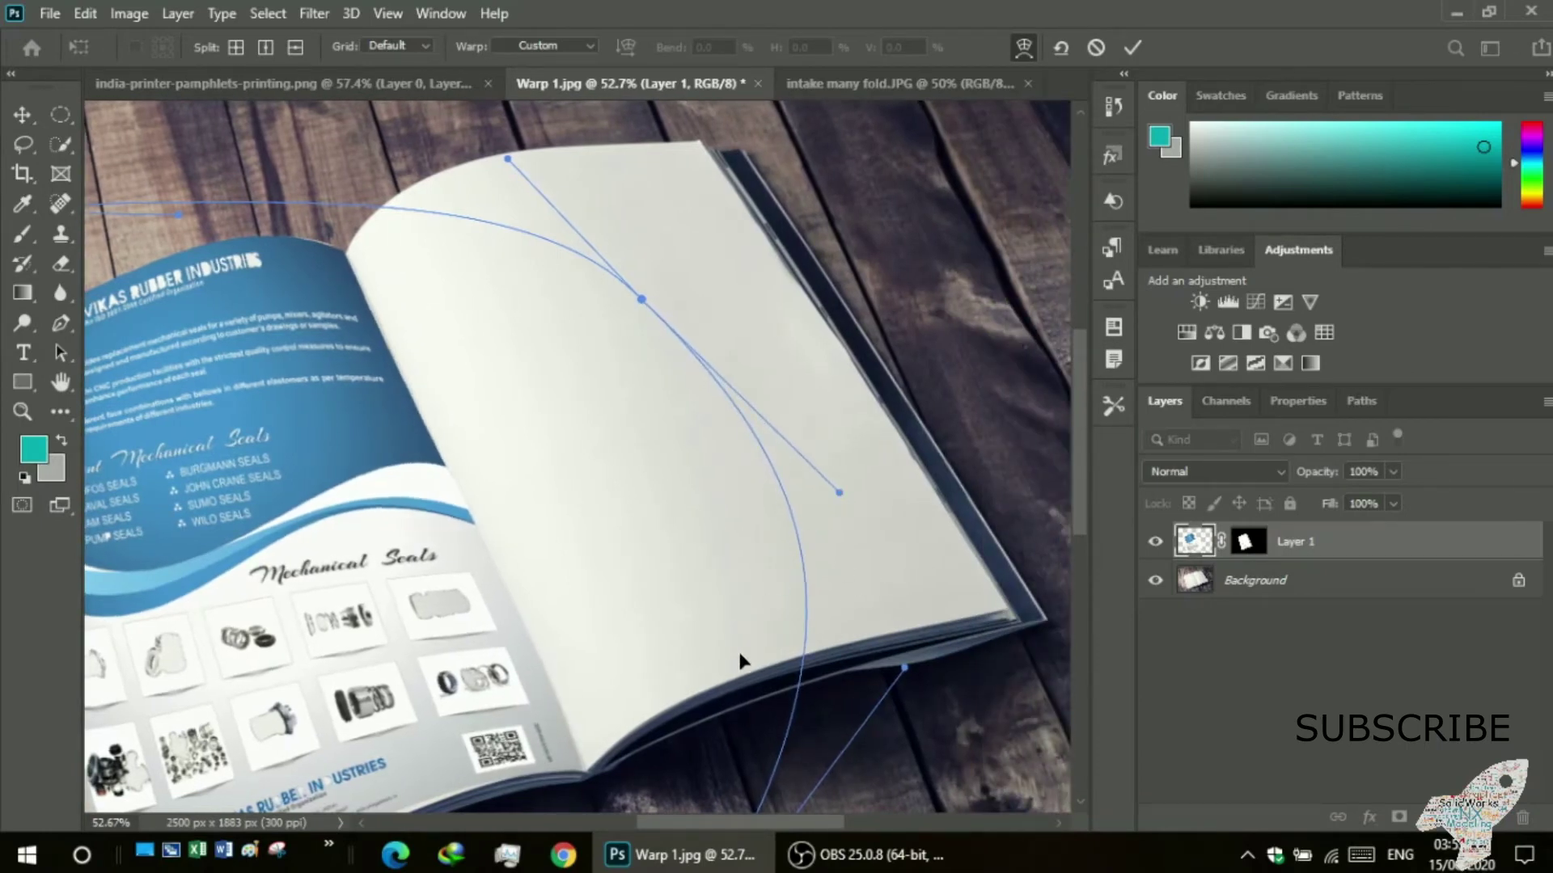
pyautogui.scroll(-2, 708, 697)
pyautogui.scroll(-2, 679, 742)
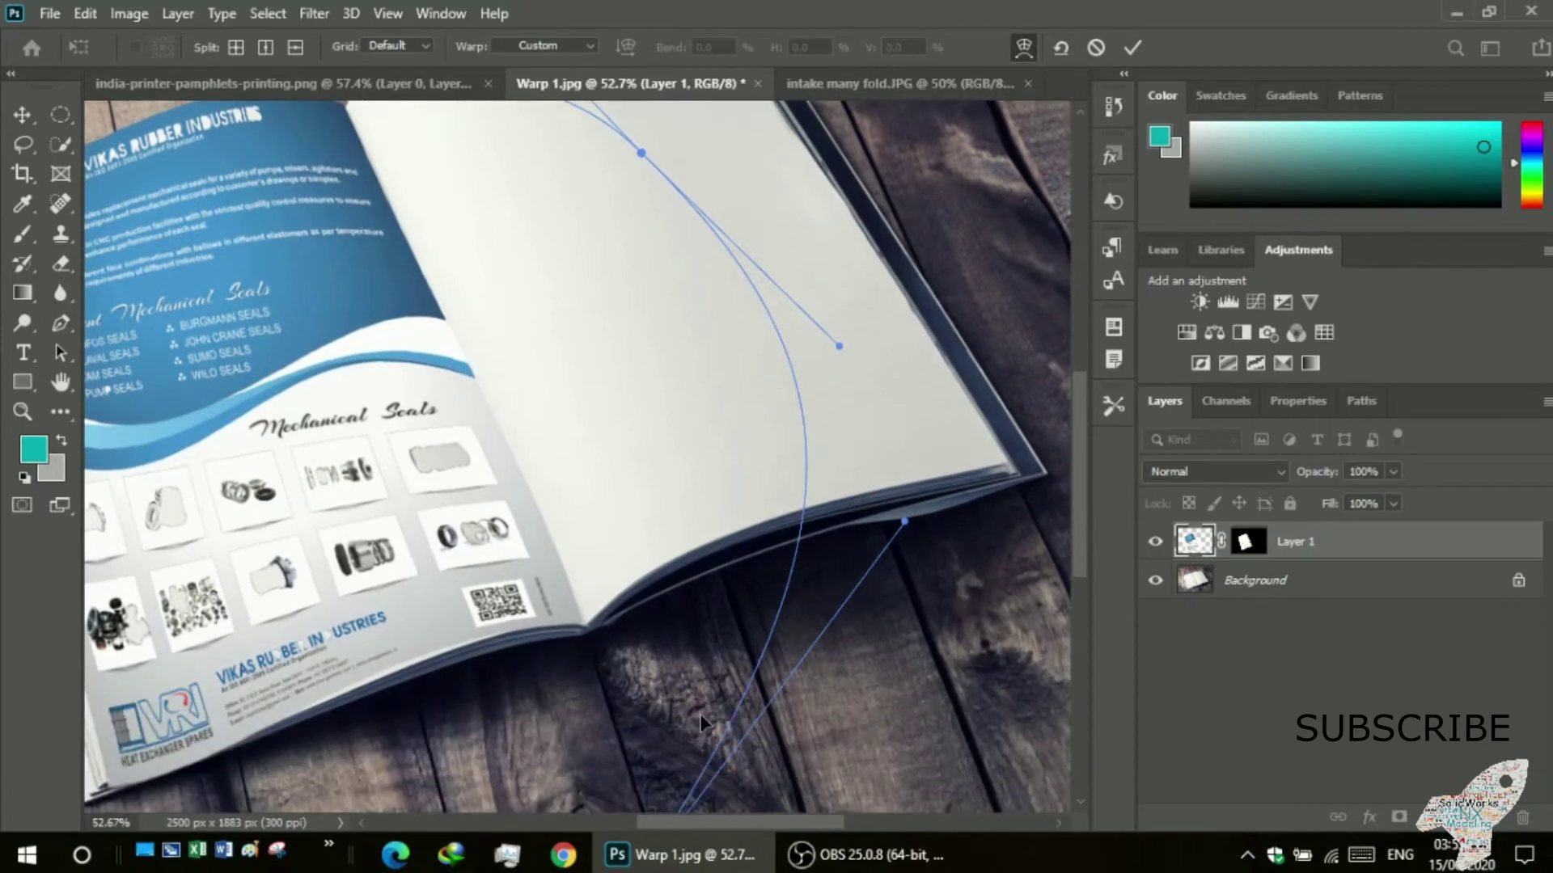
pyautogui.scroll(-2, 679, 743)
pyautogui.scroll(-4, 647, 732)
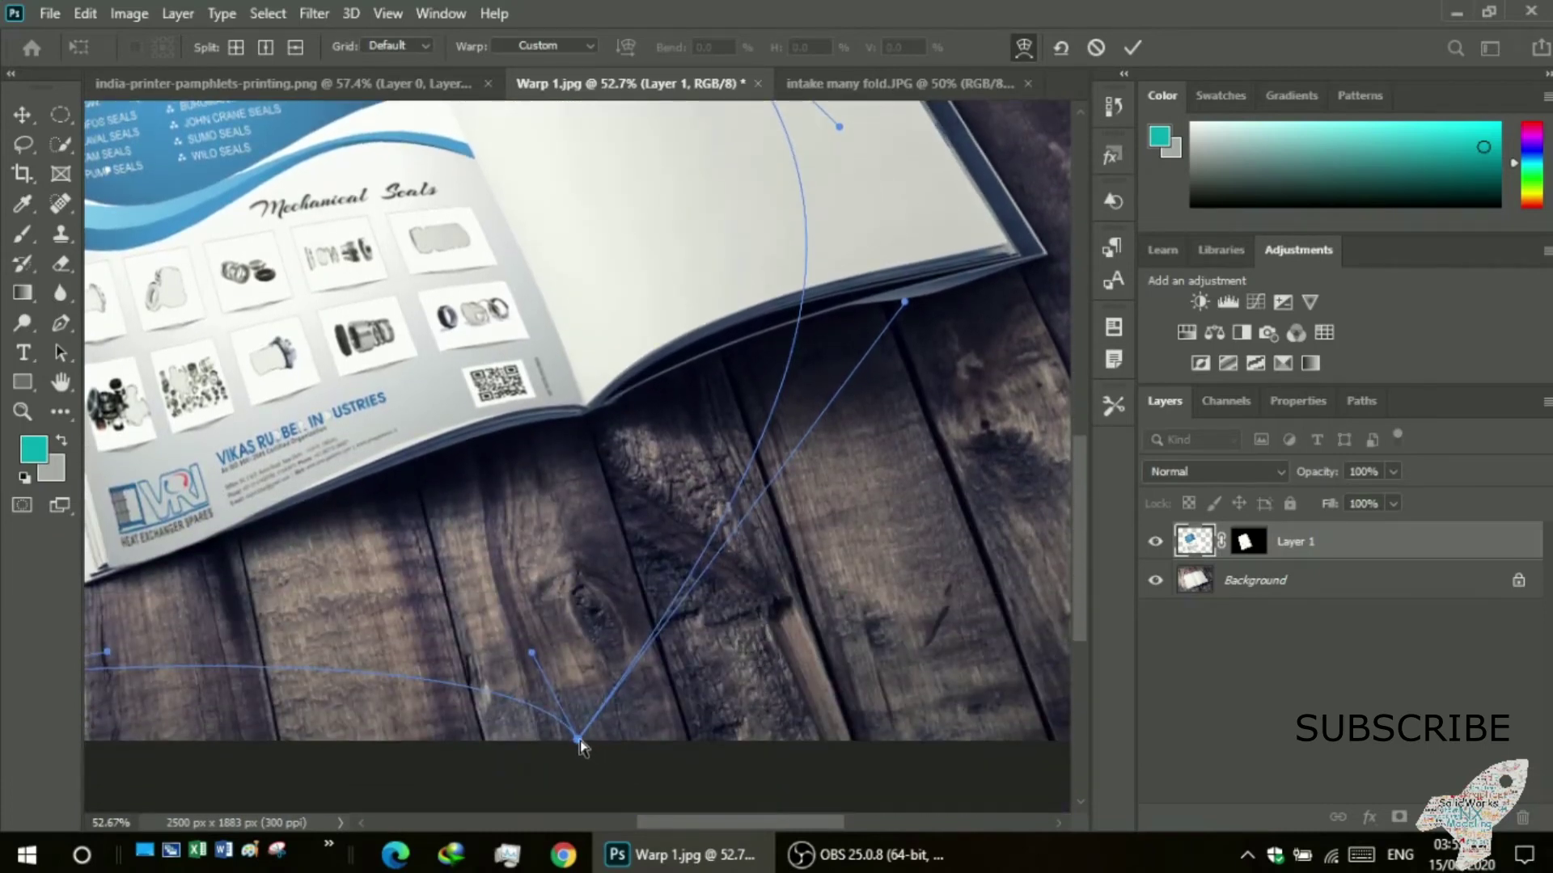
pyautogui.press('Return')
pyautogui.press('z')
pyautogui.scroll(3, 647, 671)
# - Drag the intake many fold.JPG screenshot into Warp 1.jpg as a new layer
pyautogui.scroll(6, 598, 696)
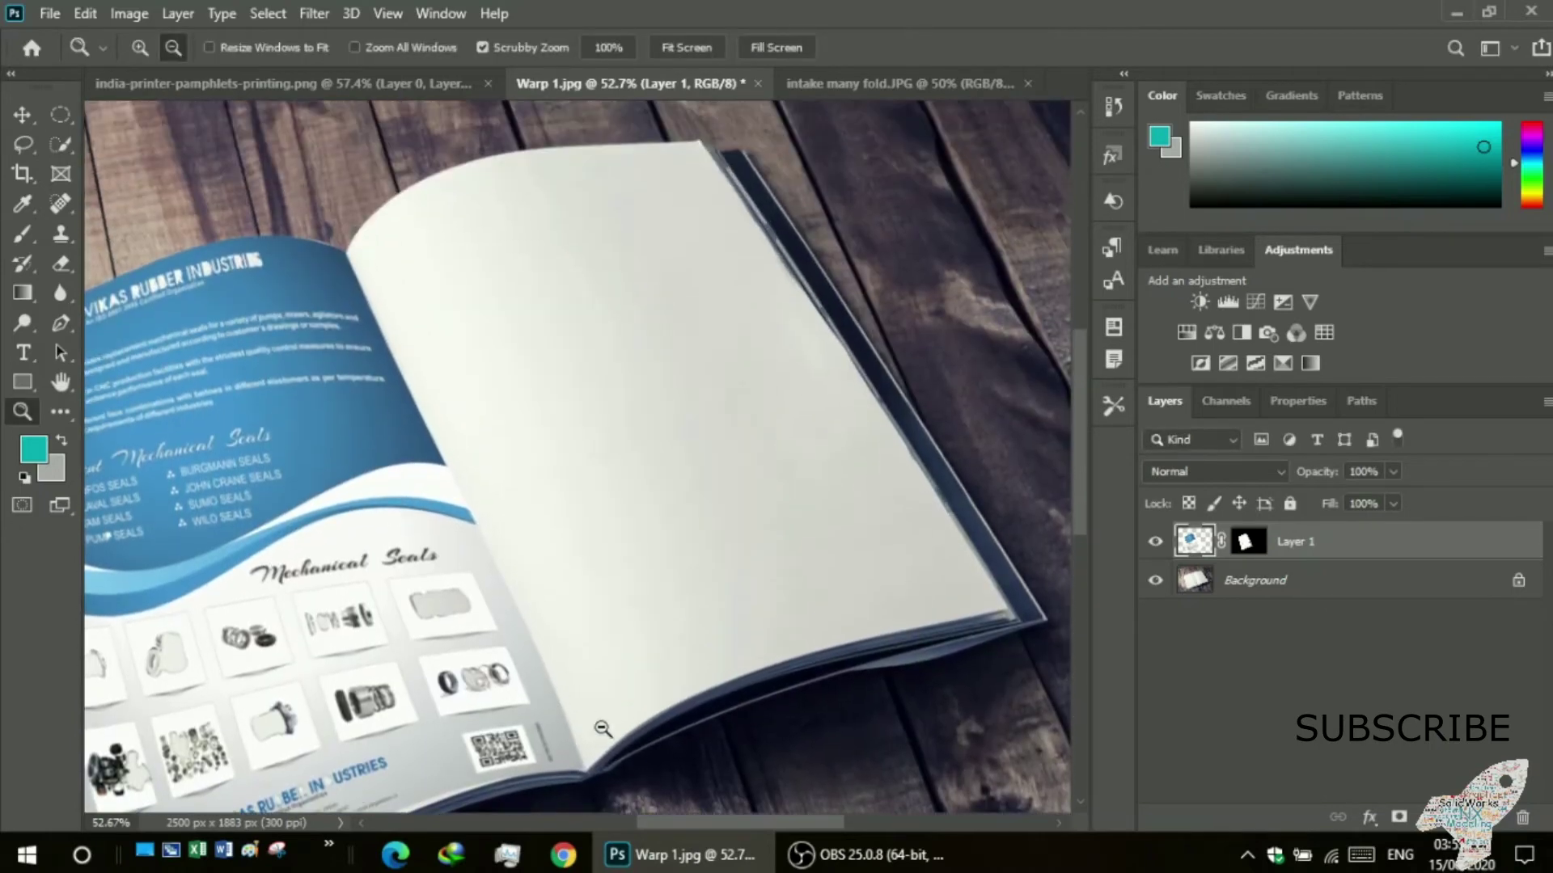
pyautogui.moveTo(661, 823); pyautogui.dragTo(617, 824)
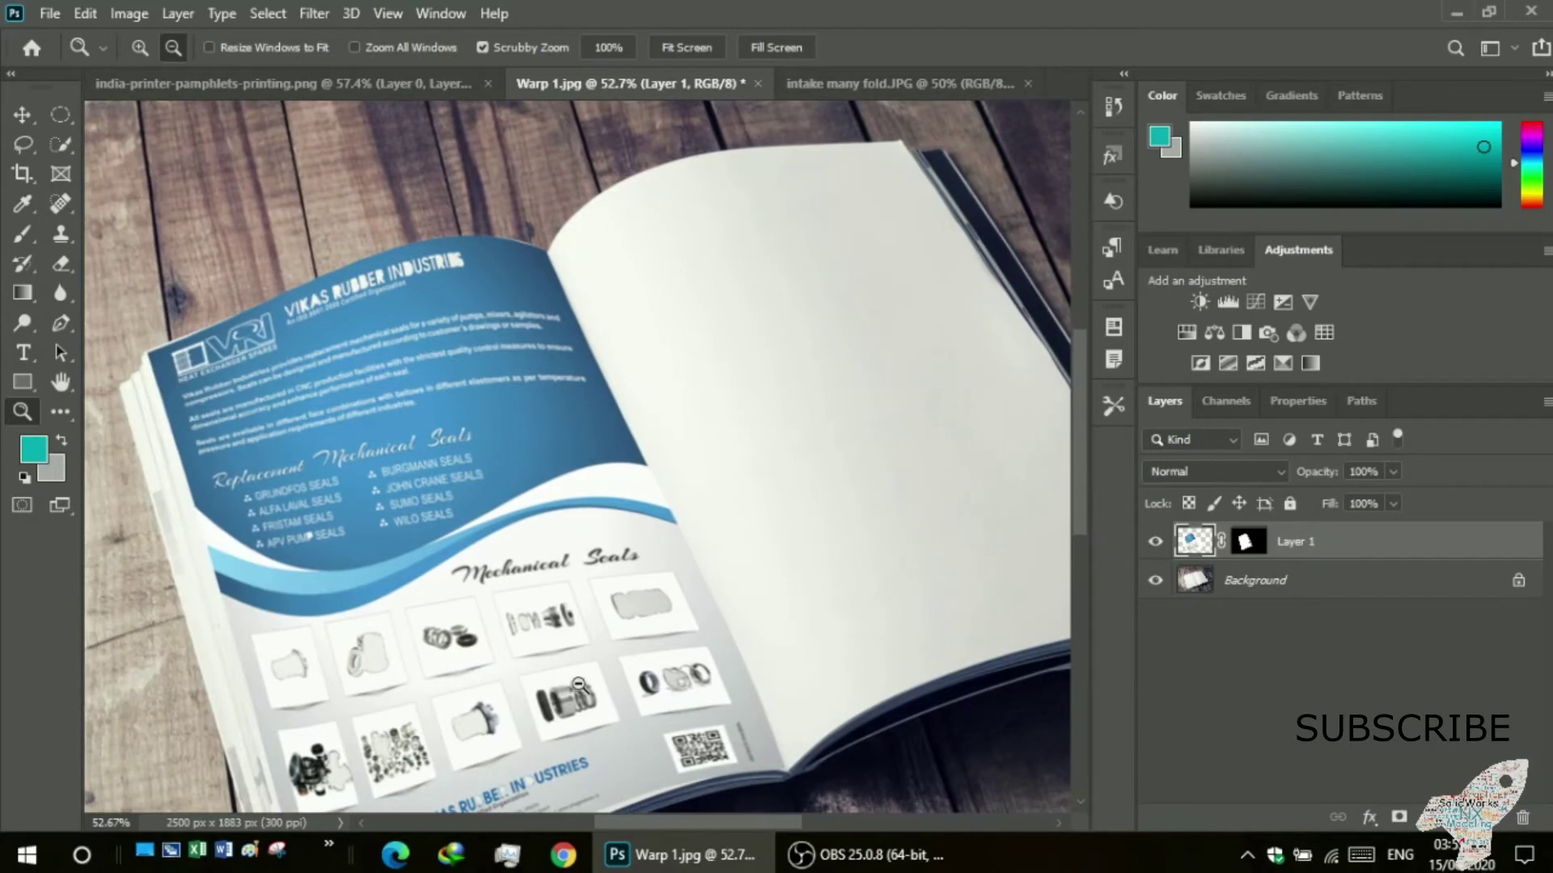
pyautogui.scroll(-1, 579, 684)
pyautogui.moveTo(574, 684); pyautogui.dragTo(497, 683)
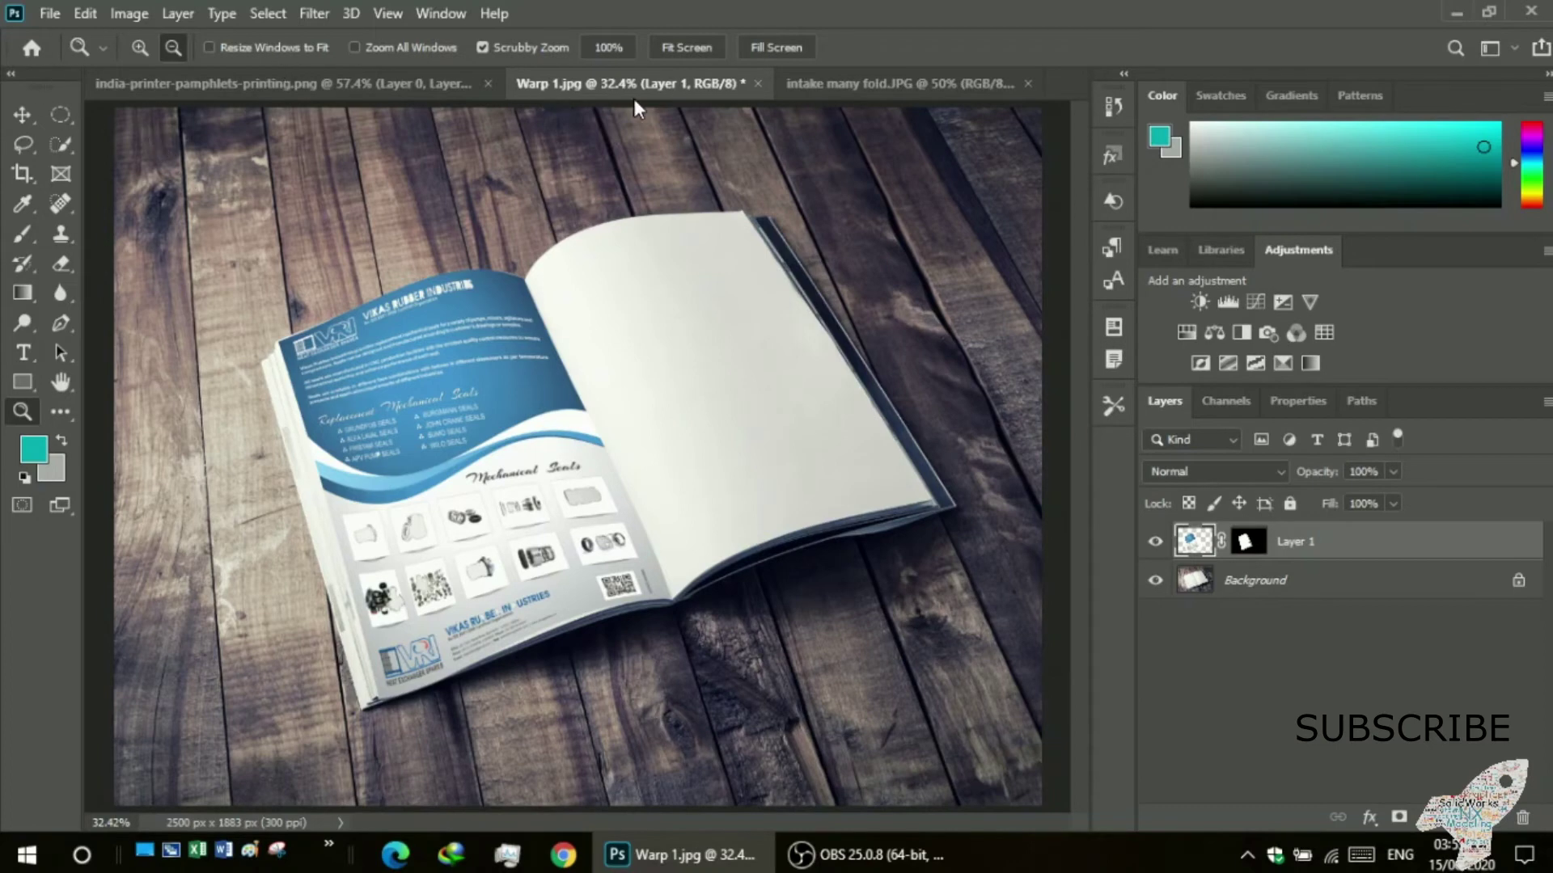
pyautogui.click(814, 84)
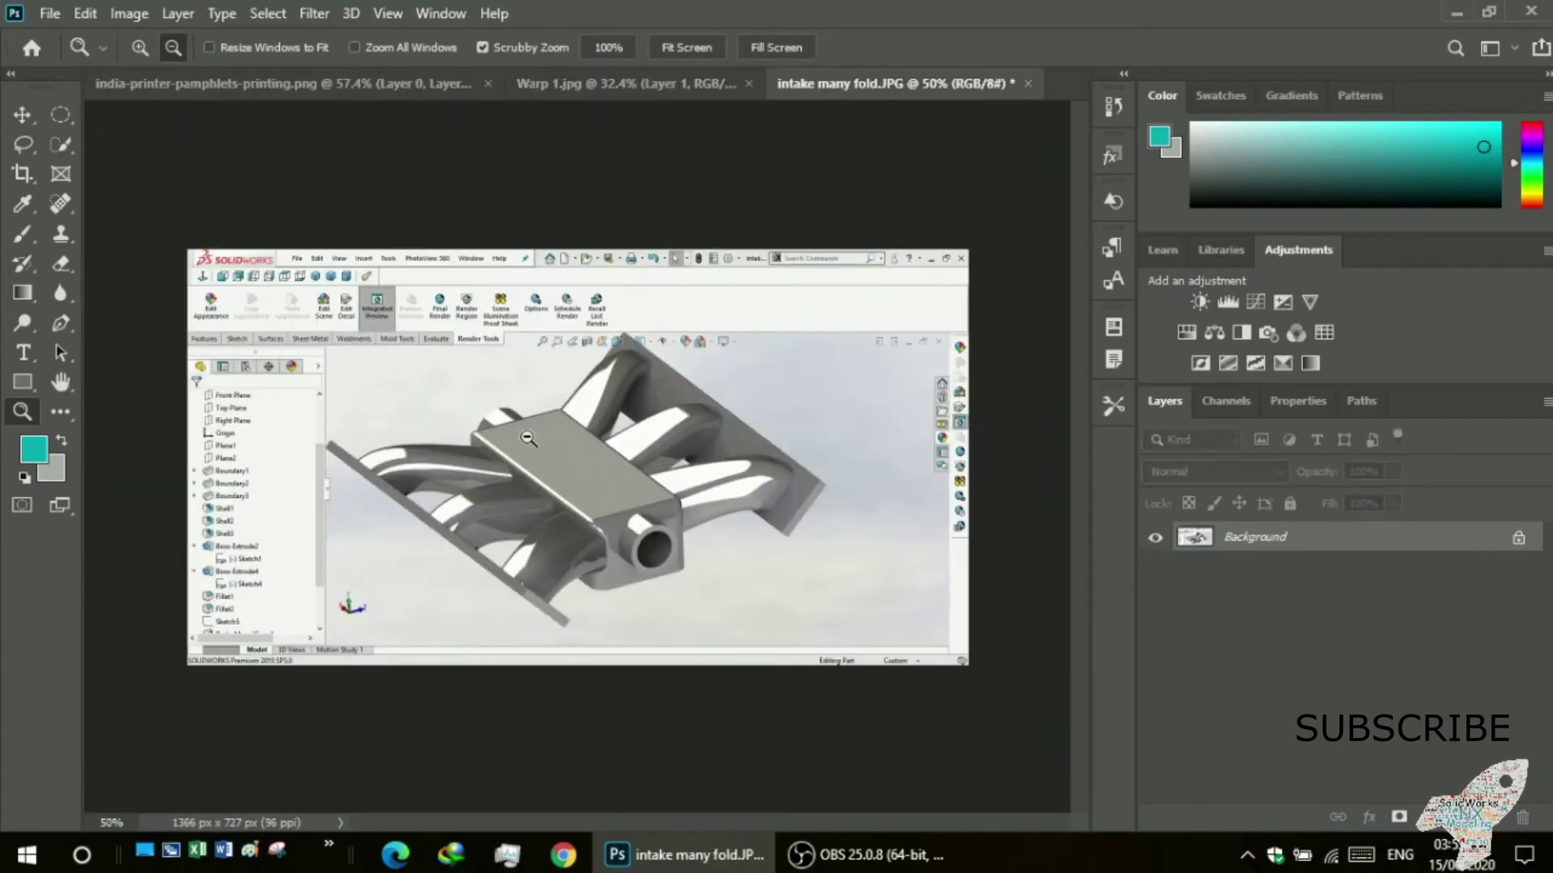
pyautogui.moveTo(528, 438); pyautogui.dragTo(215, 281)
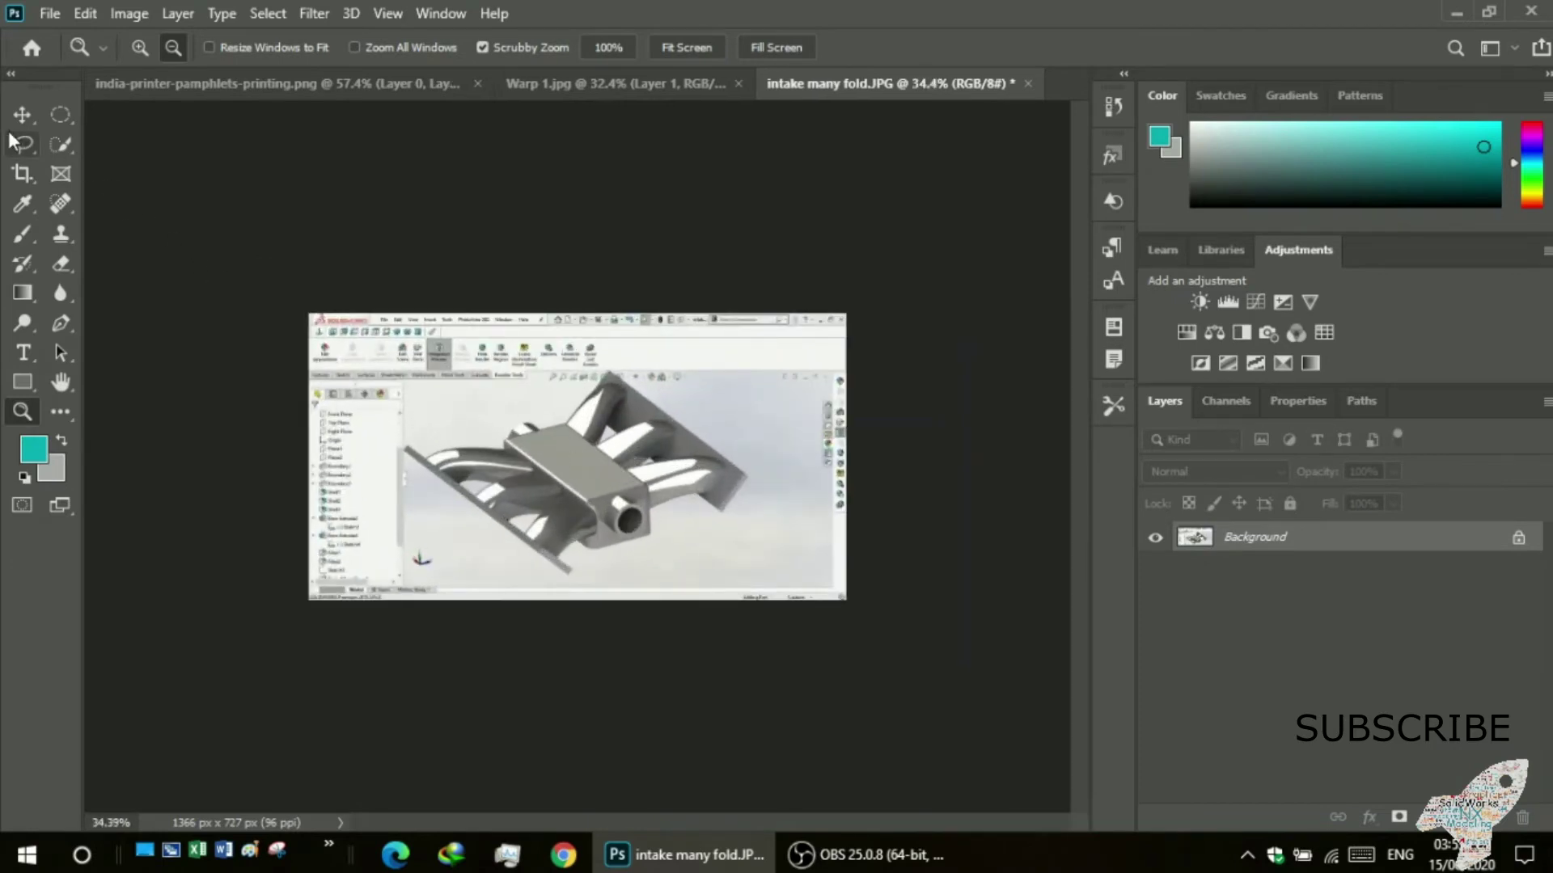
pyautogui.click(19, 116)
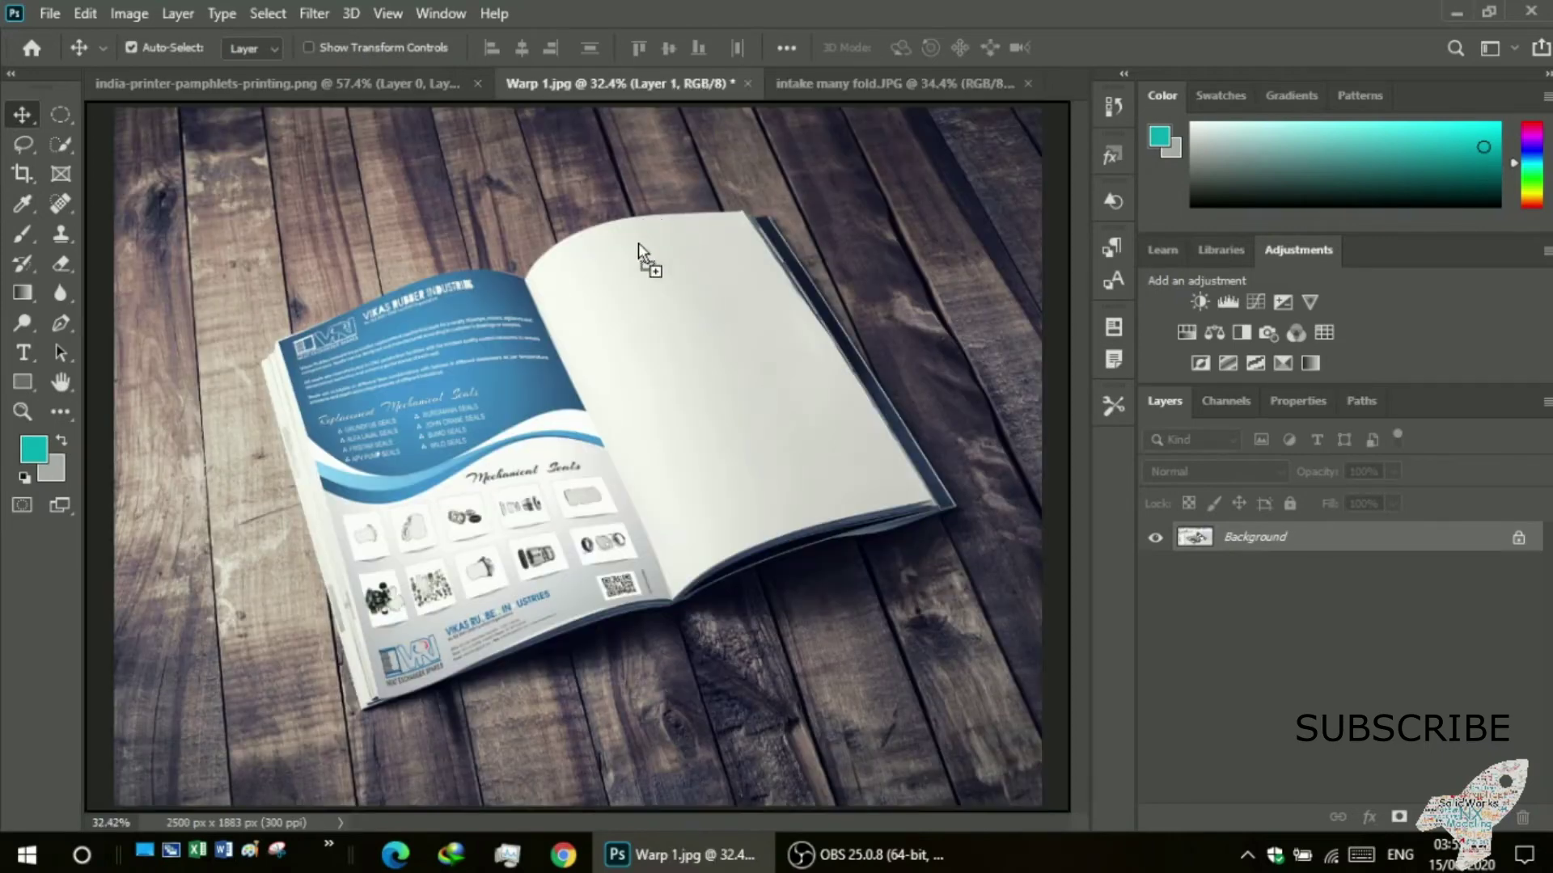
pyautogui.moveTo(700, 85); pyautogui.dragTo(644, 381)
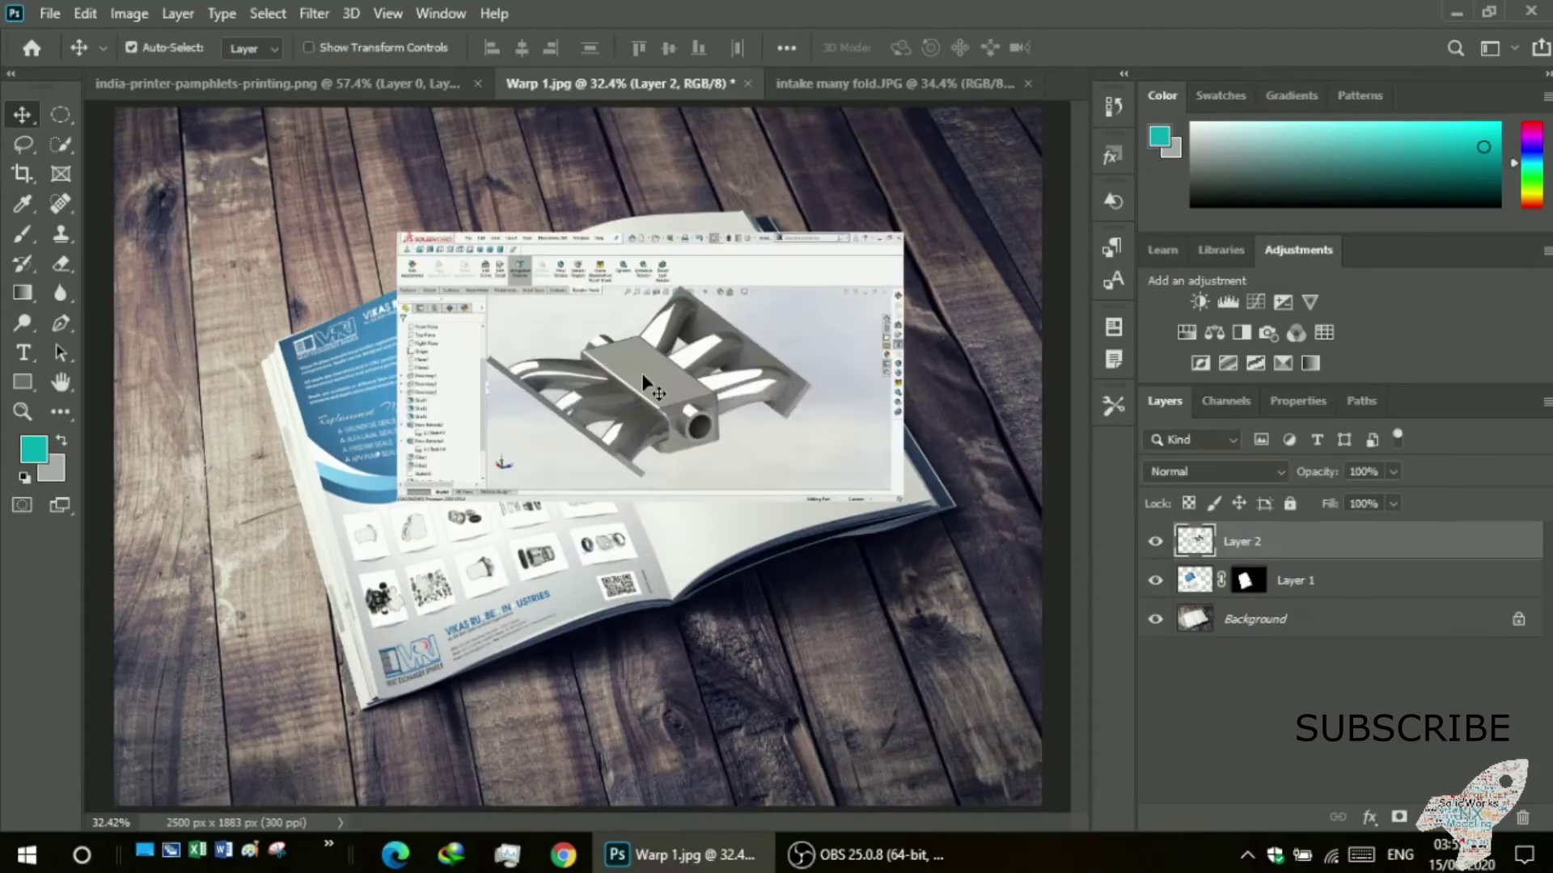
# - Rotate the manifold screenshot 90° clockwise into portrait, undoing an accidental 180° turn
pyautogui.click(87, 13)
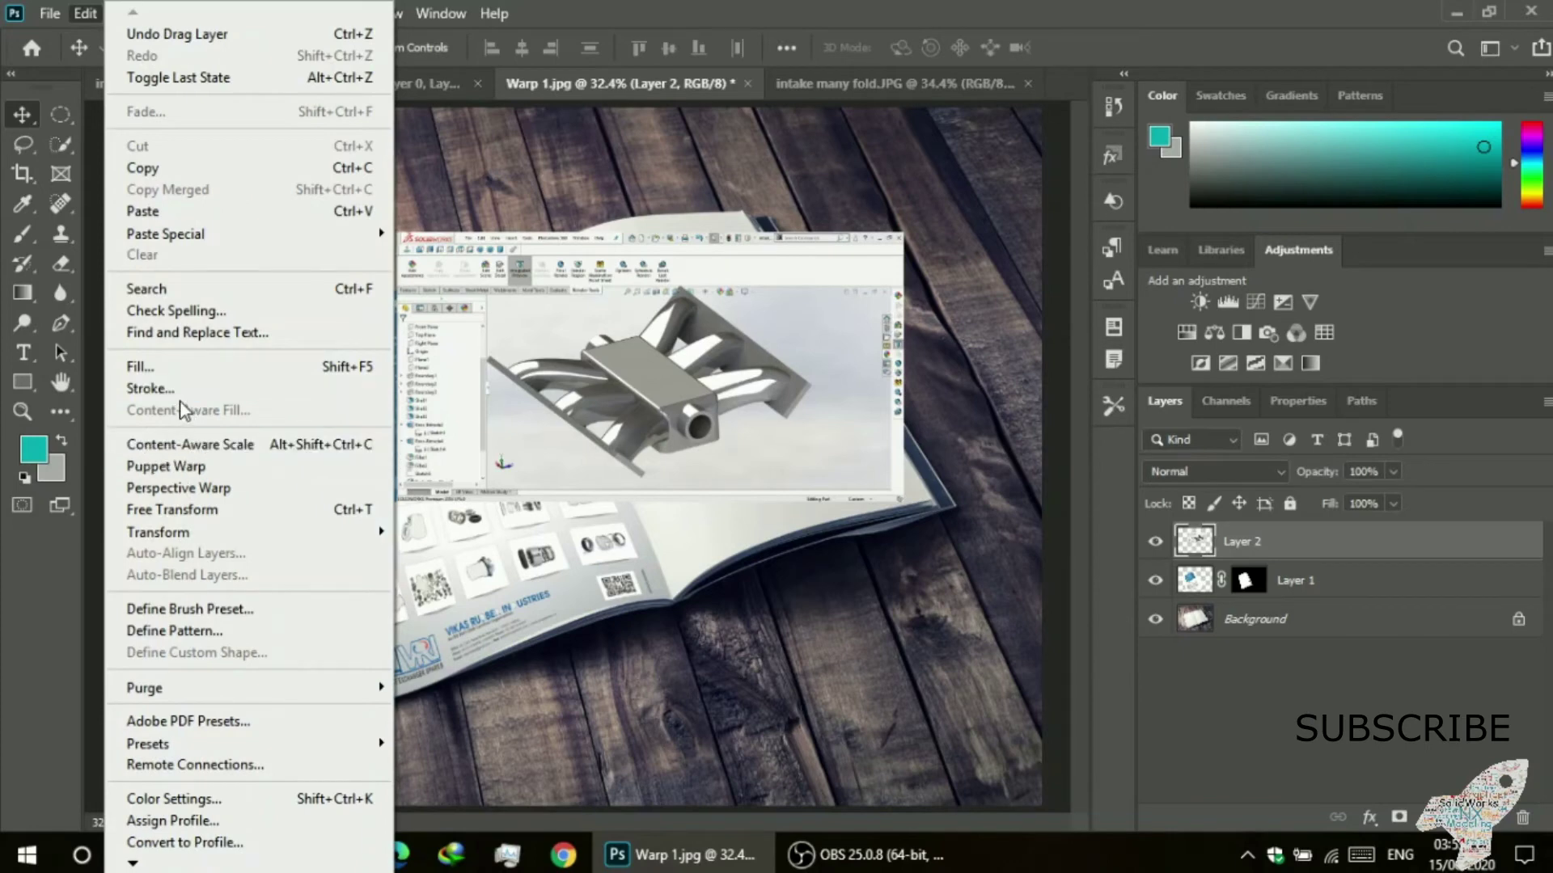
pyautogui.moveTo(158, 531)
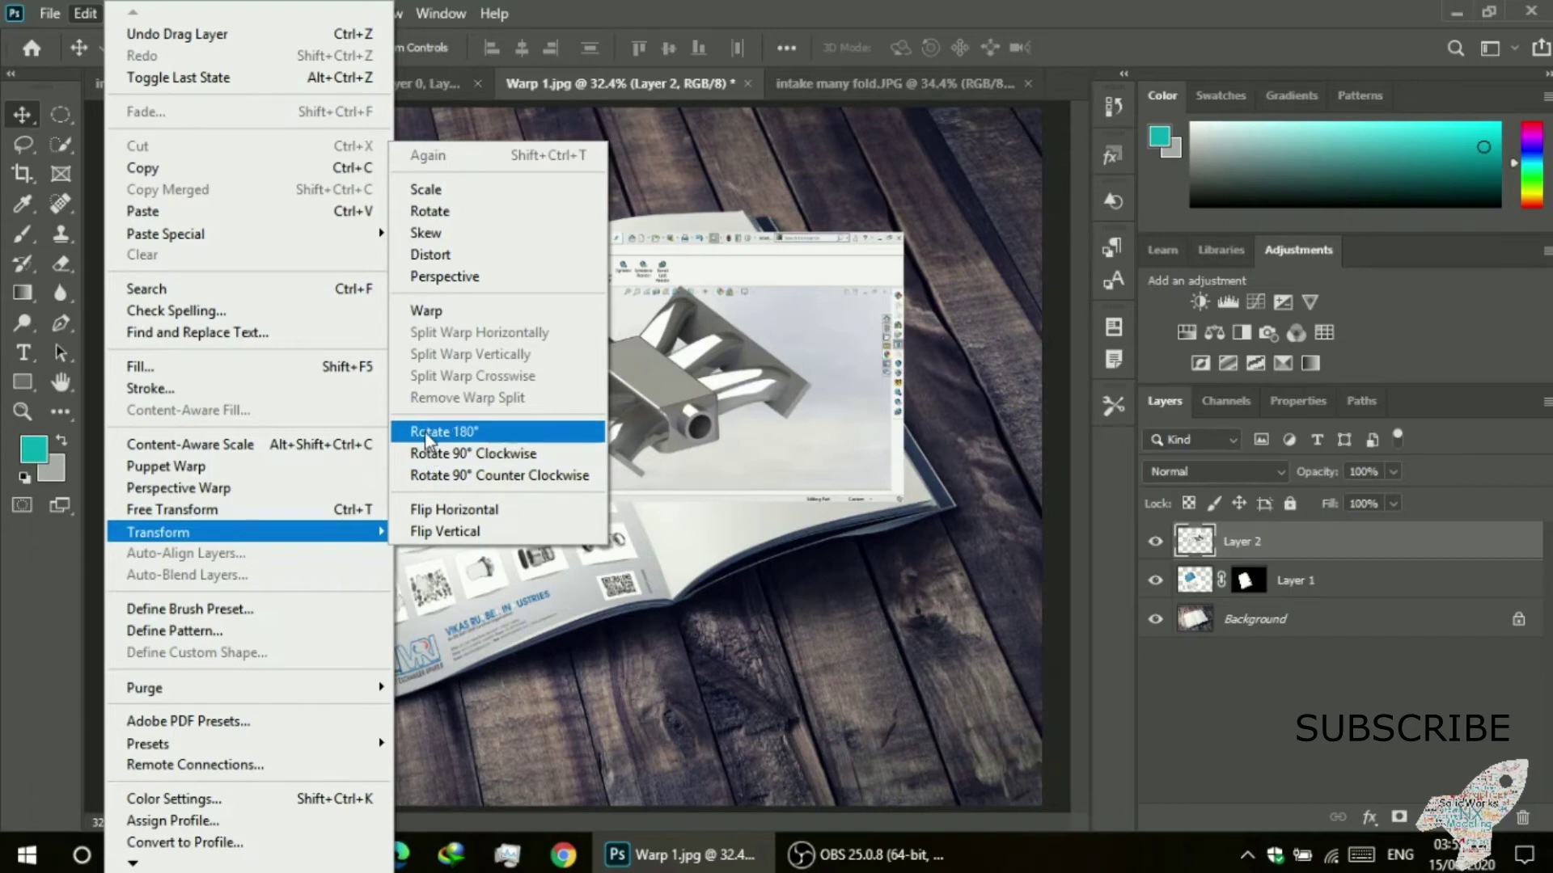
pyautogui.click(425, 431)
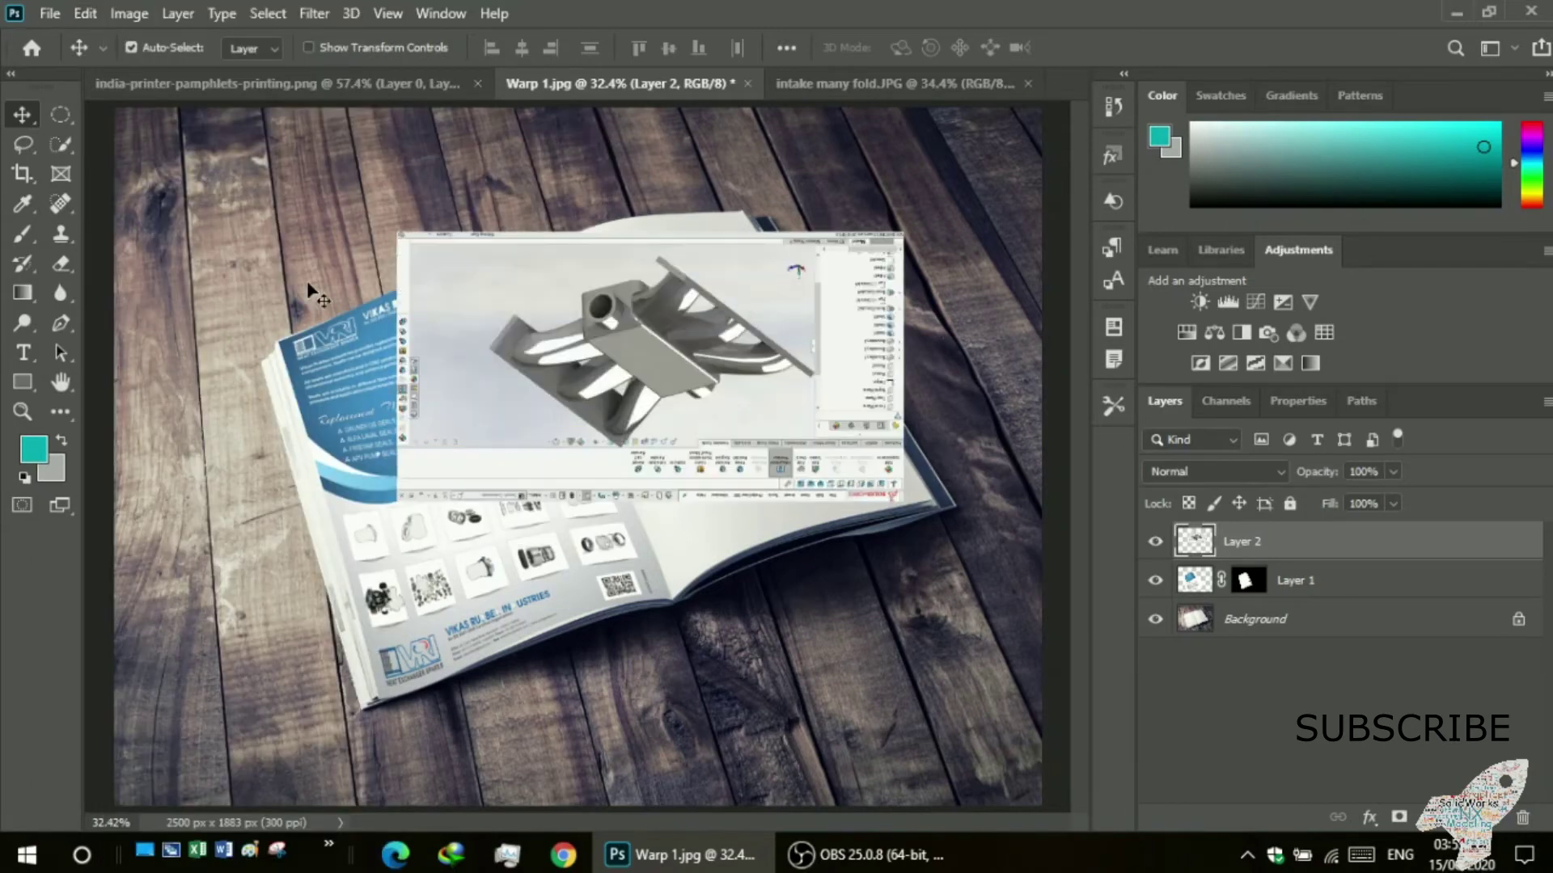
pyautogui.hotkey('ctrl', 'z')
pyautogui.click(103, 11)
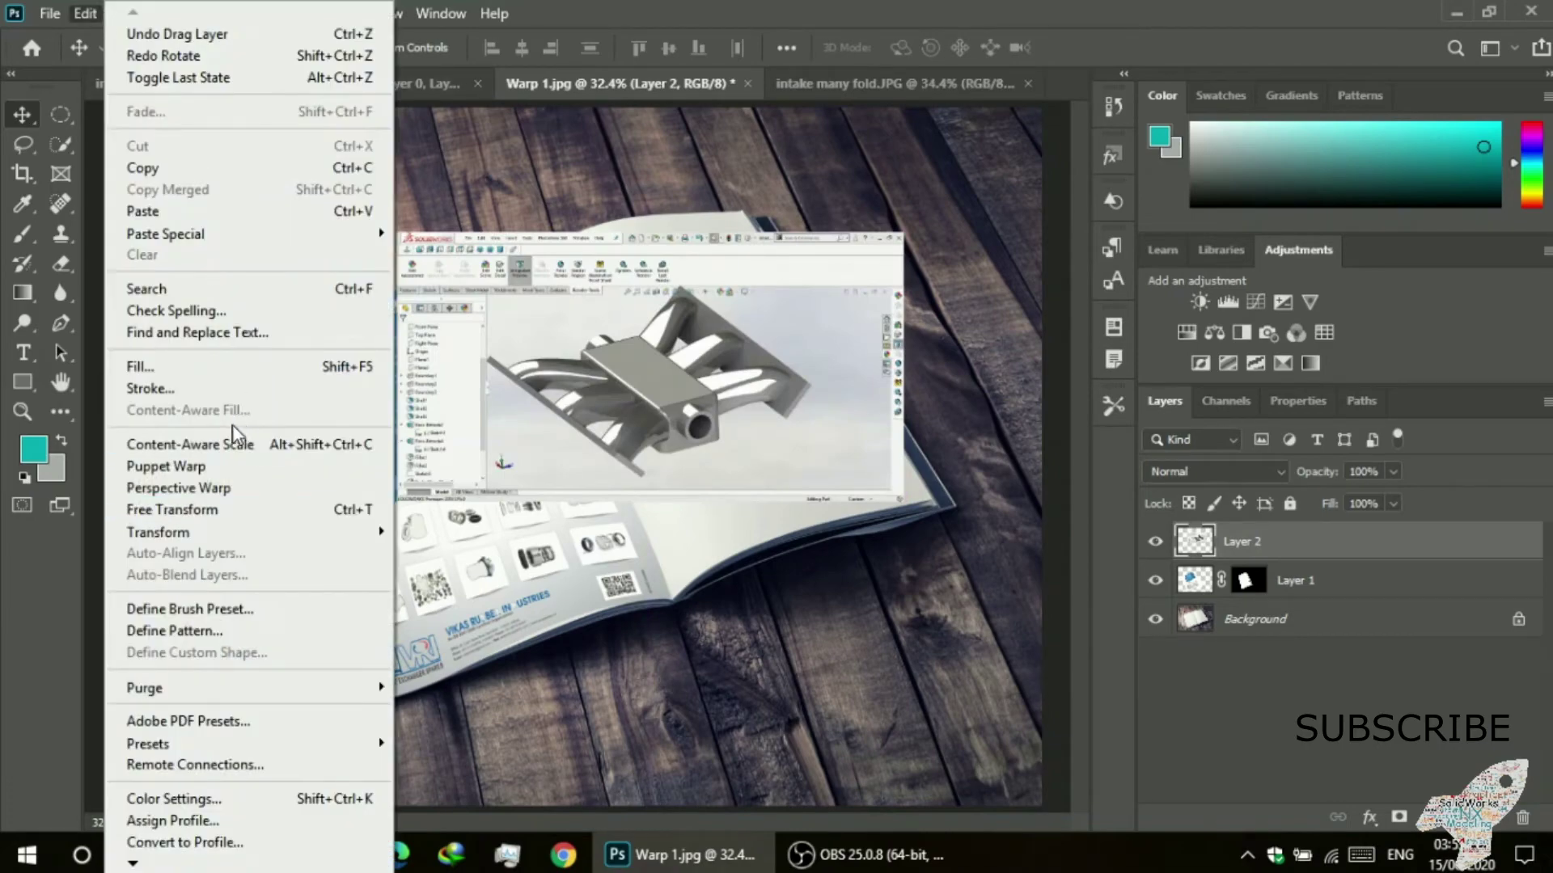
pyautogui.moveTo(157, 531)
pyautogui.click(502, 462)
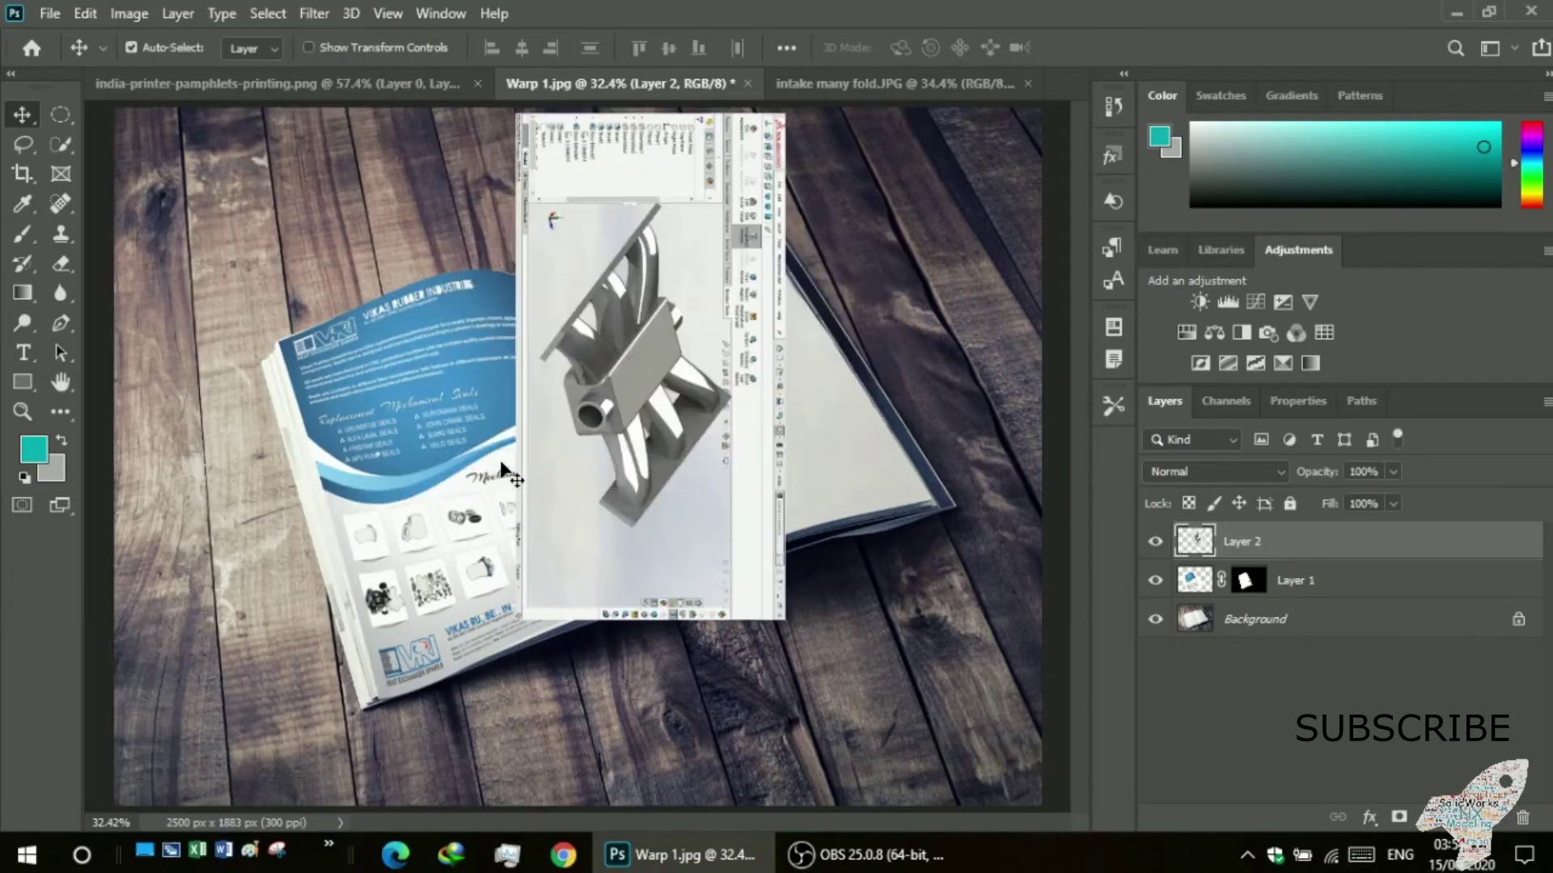
pyautogui.click(85, 13)
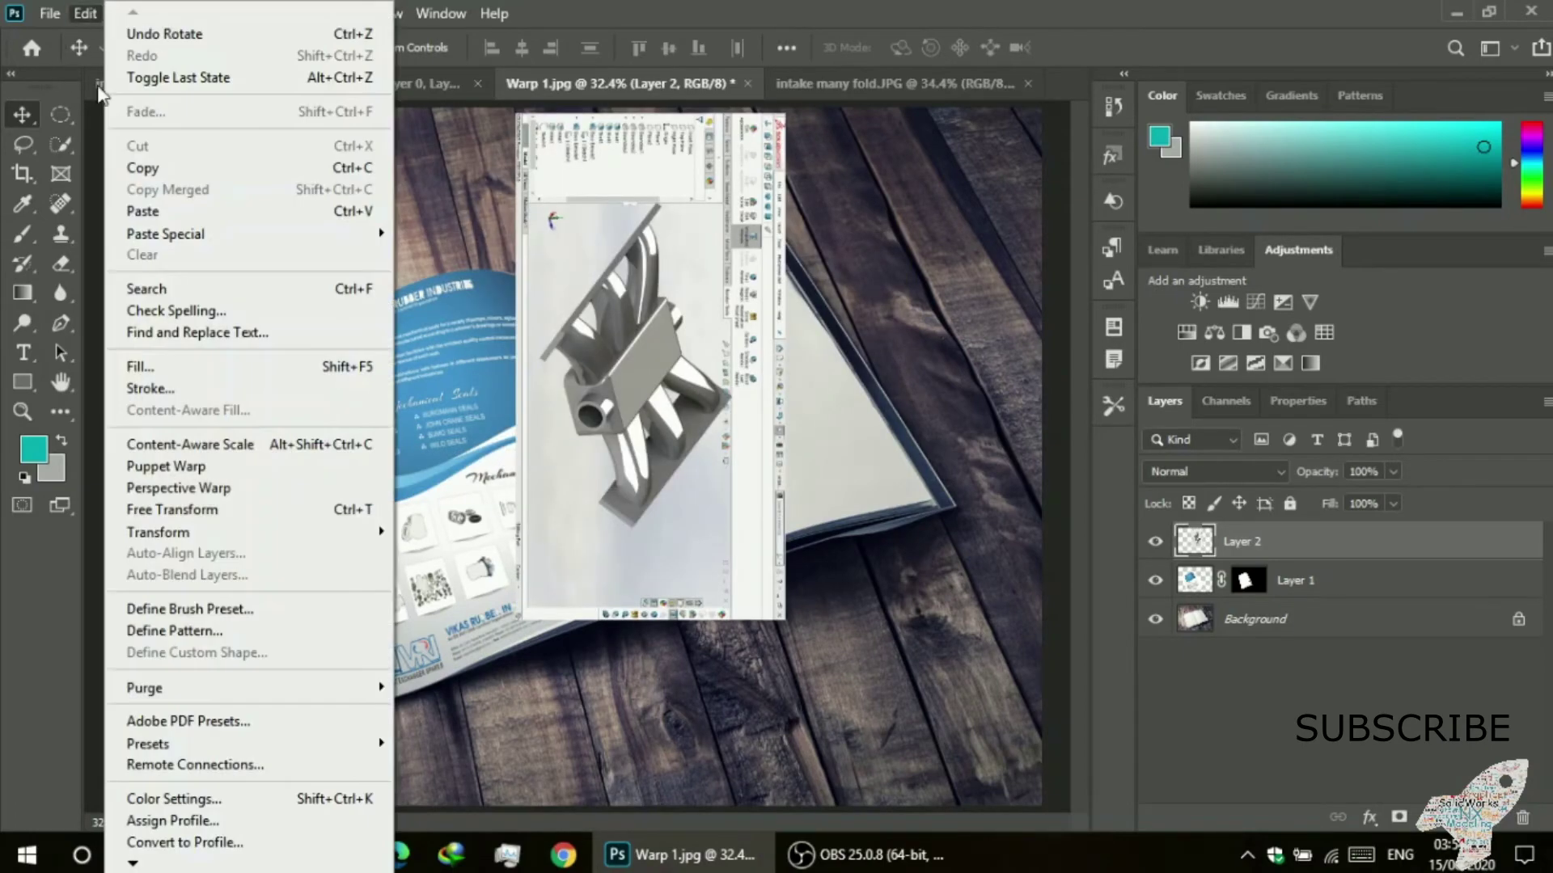
pyautogui.moveTo(158, 531)
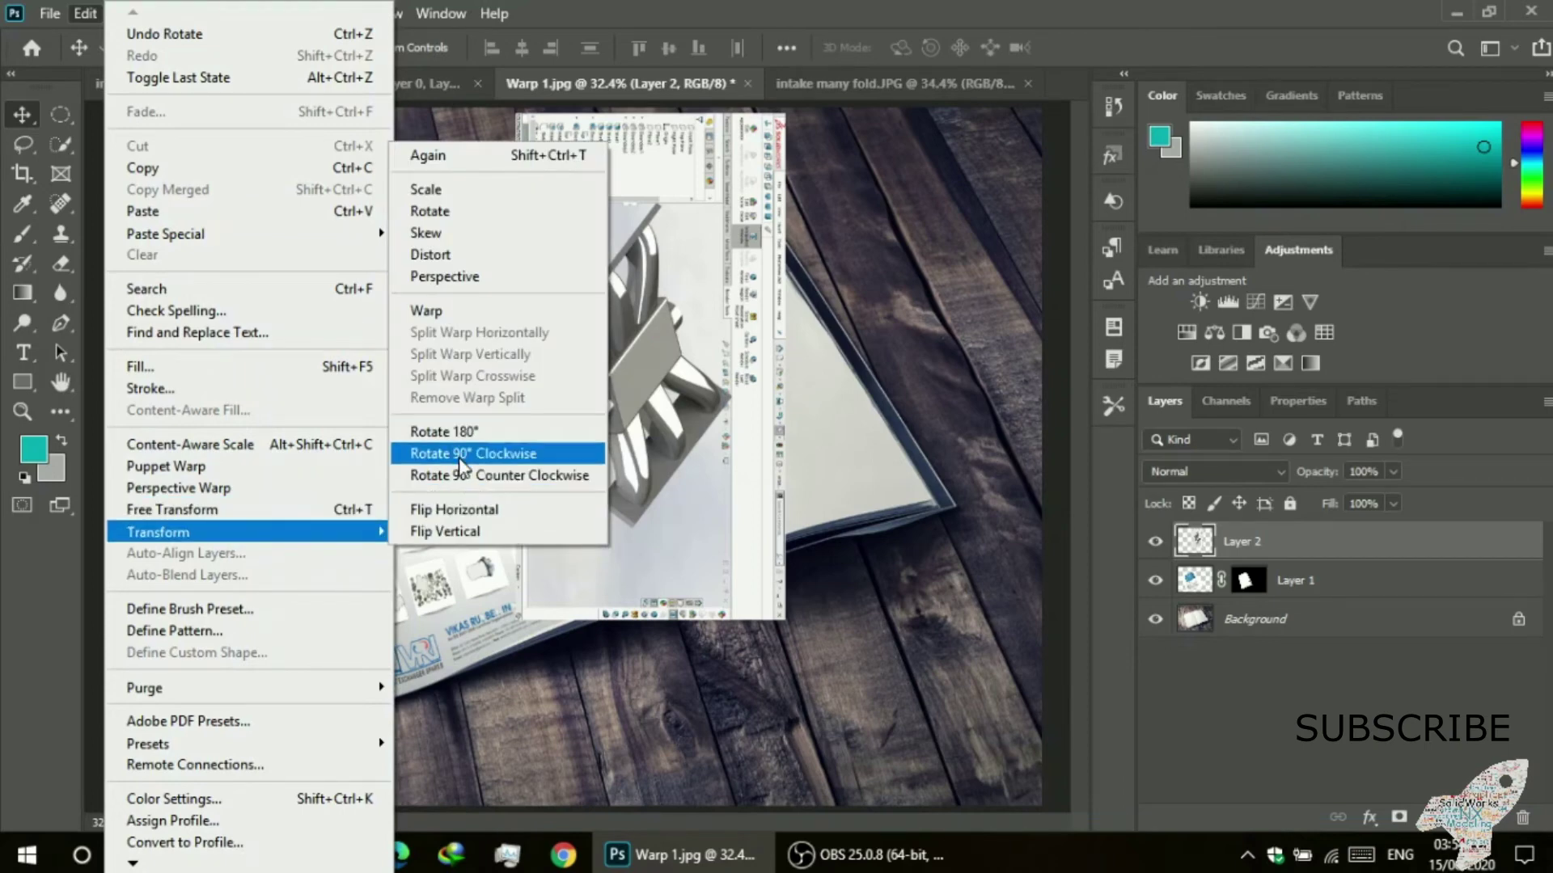
pyautogui.click(460, 461)
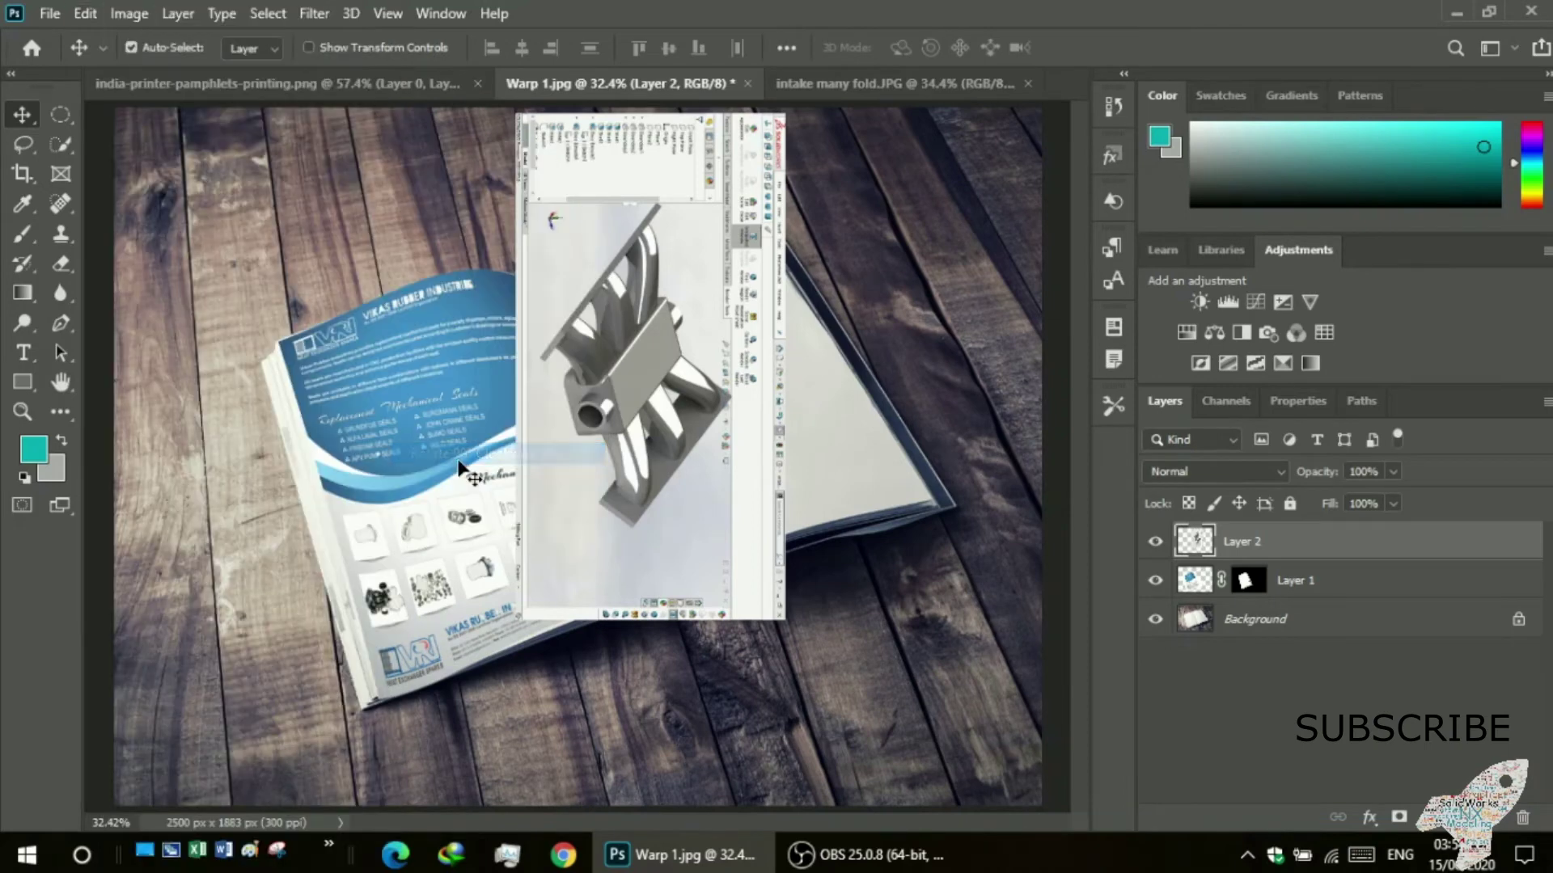
pyautogui.click(84, 13)
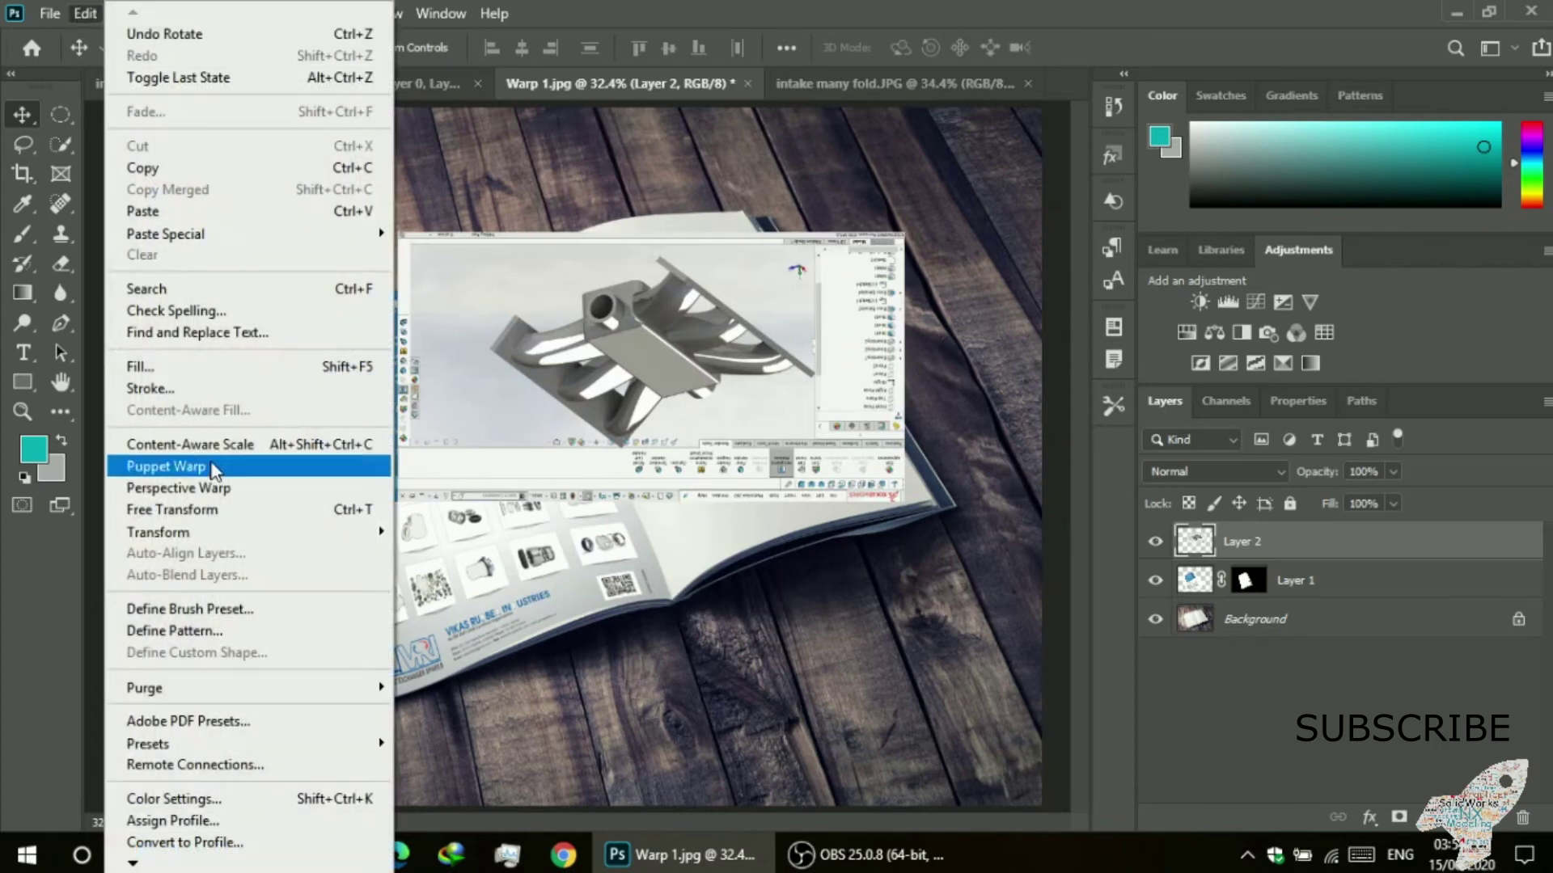
pyautogui.moveTo(158, 532)
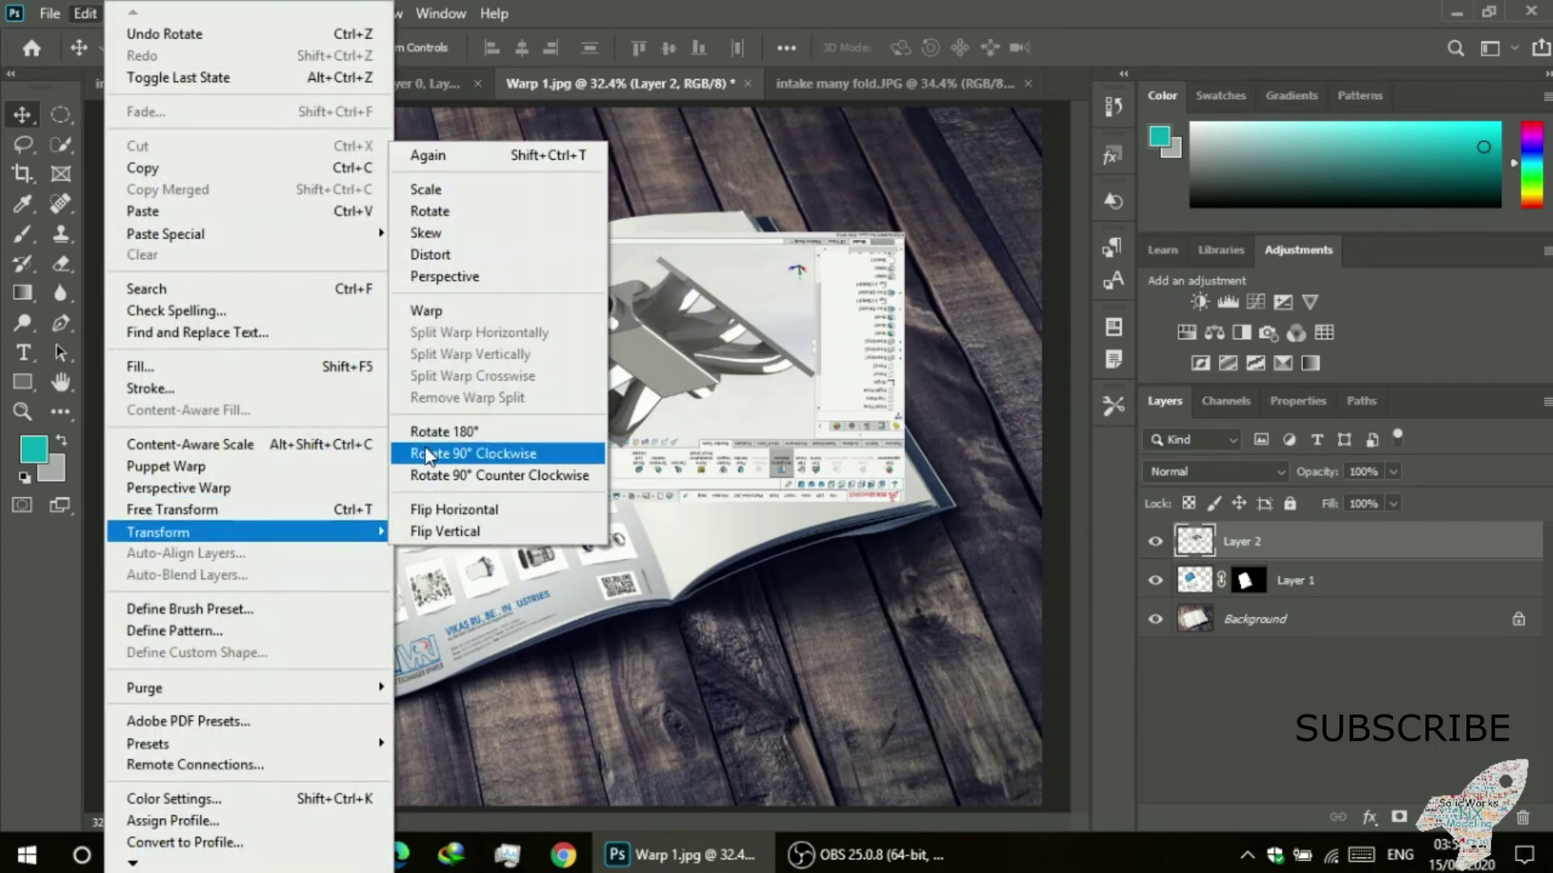
pyautogui.click(425, 454)
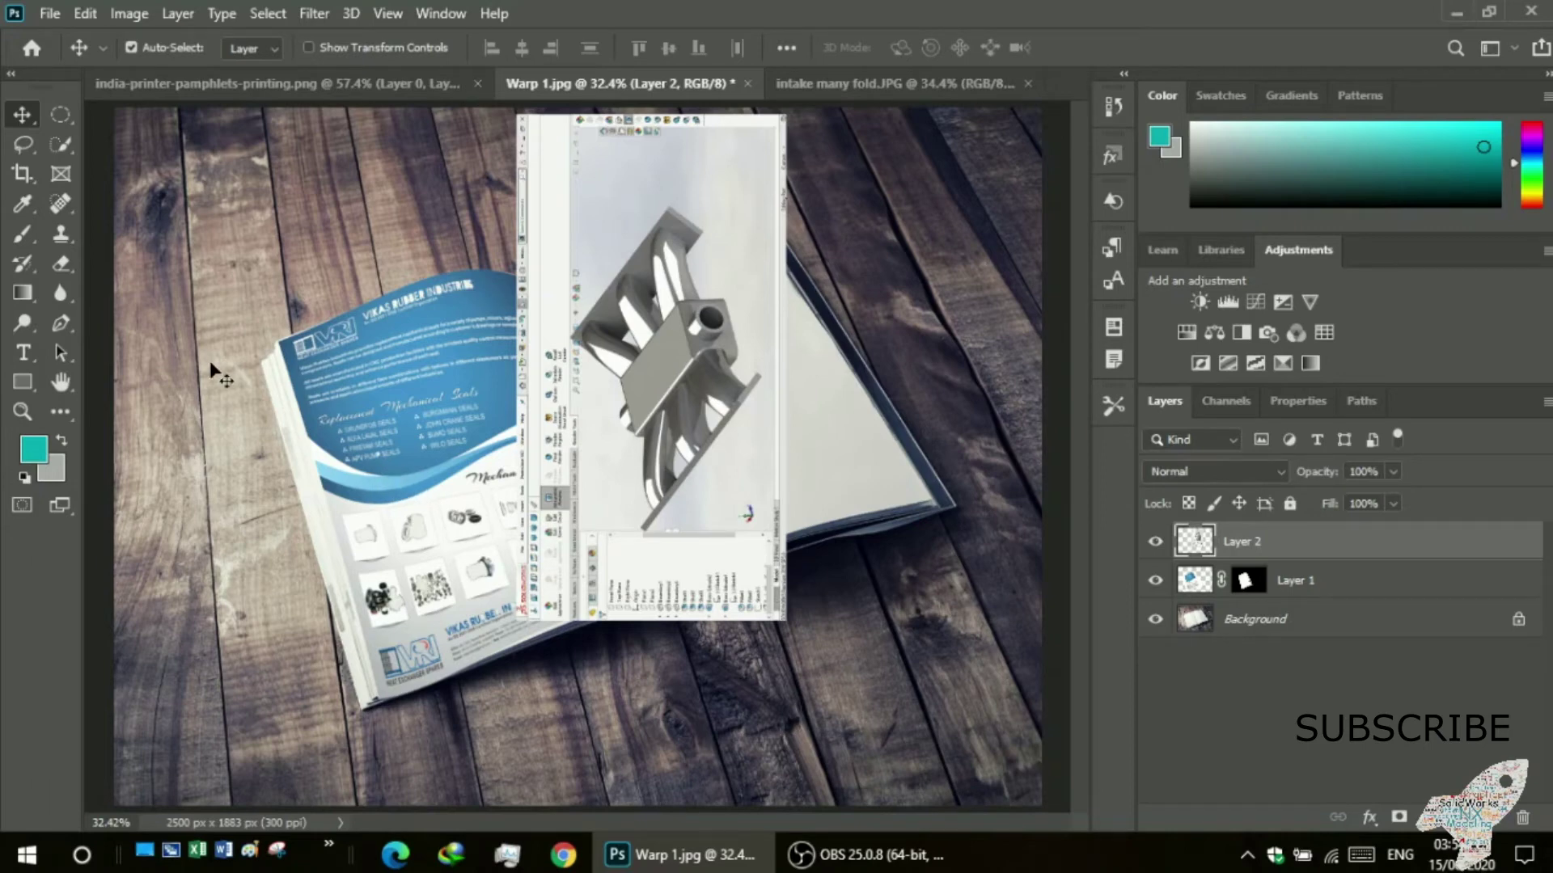
# - Move the rotated screenshot right and down onto the magazine's right page
pyautogui.click(84, 14)
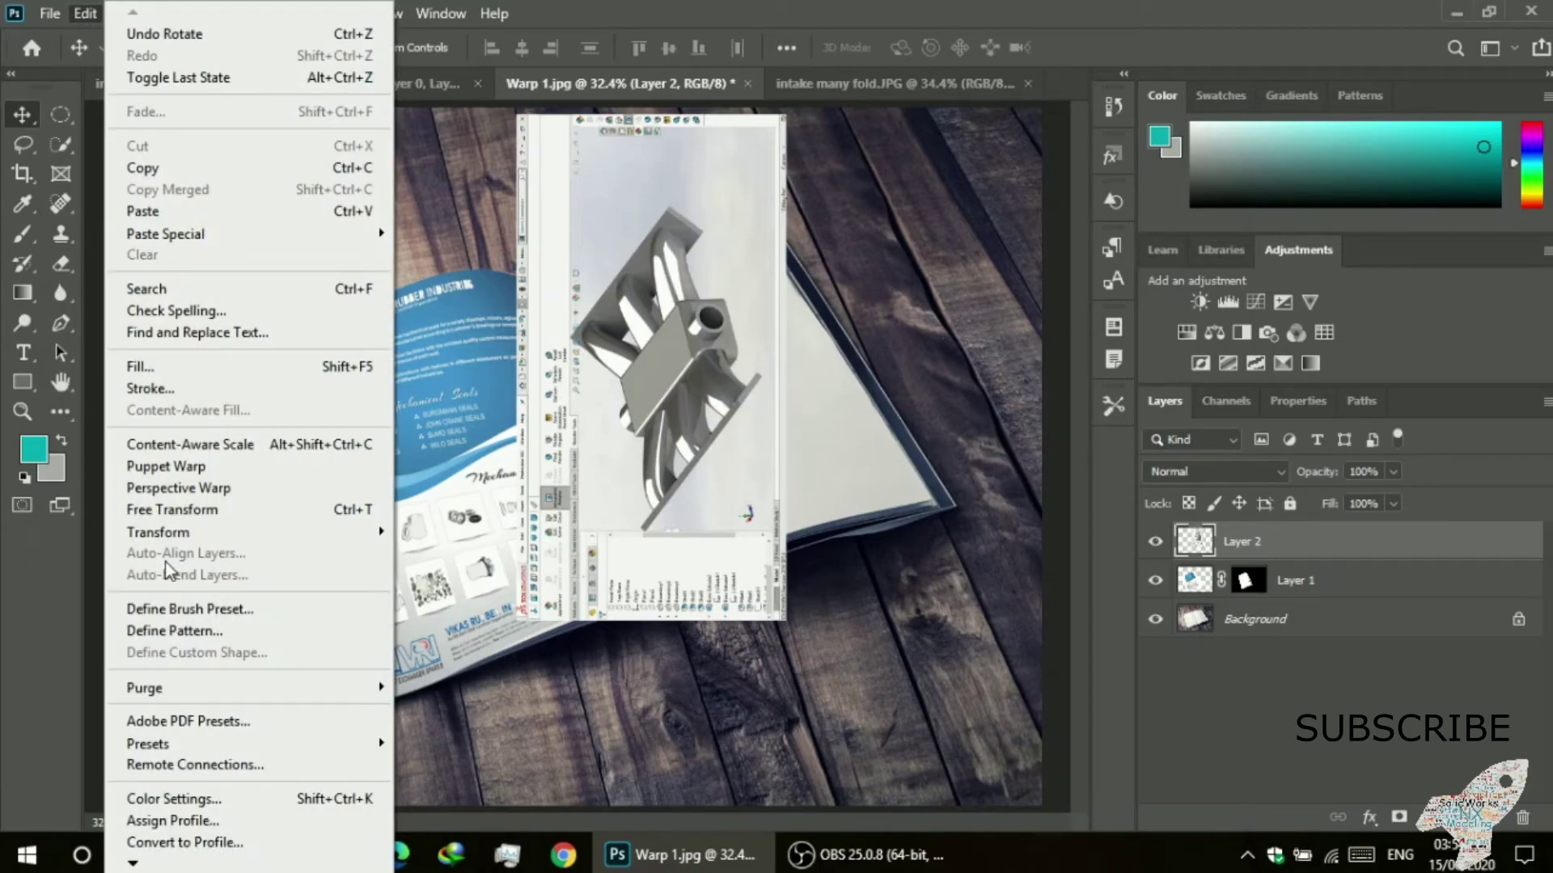
pyautogui.click(484, 365)
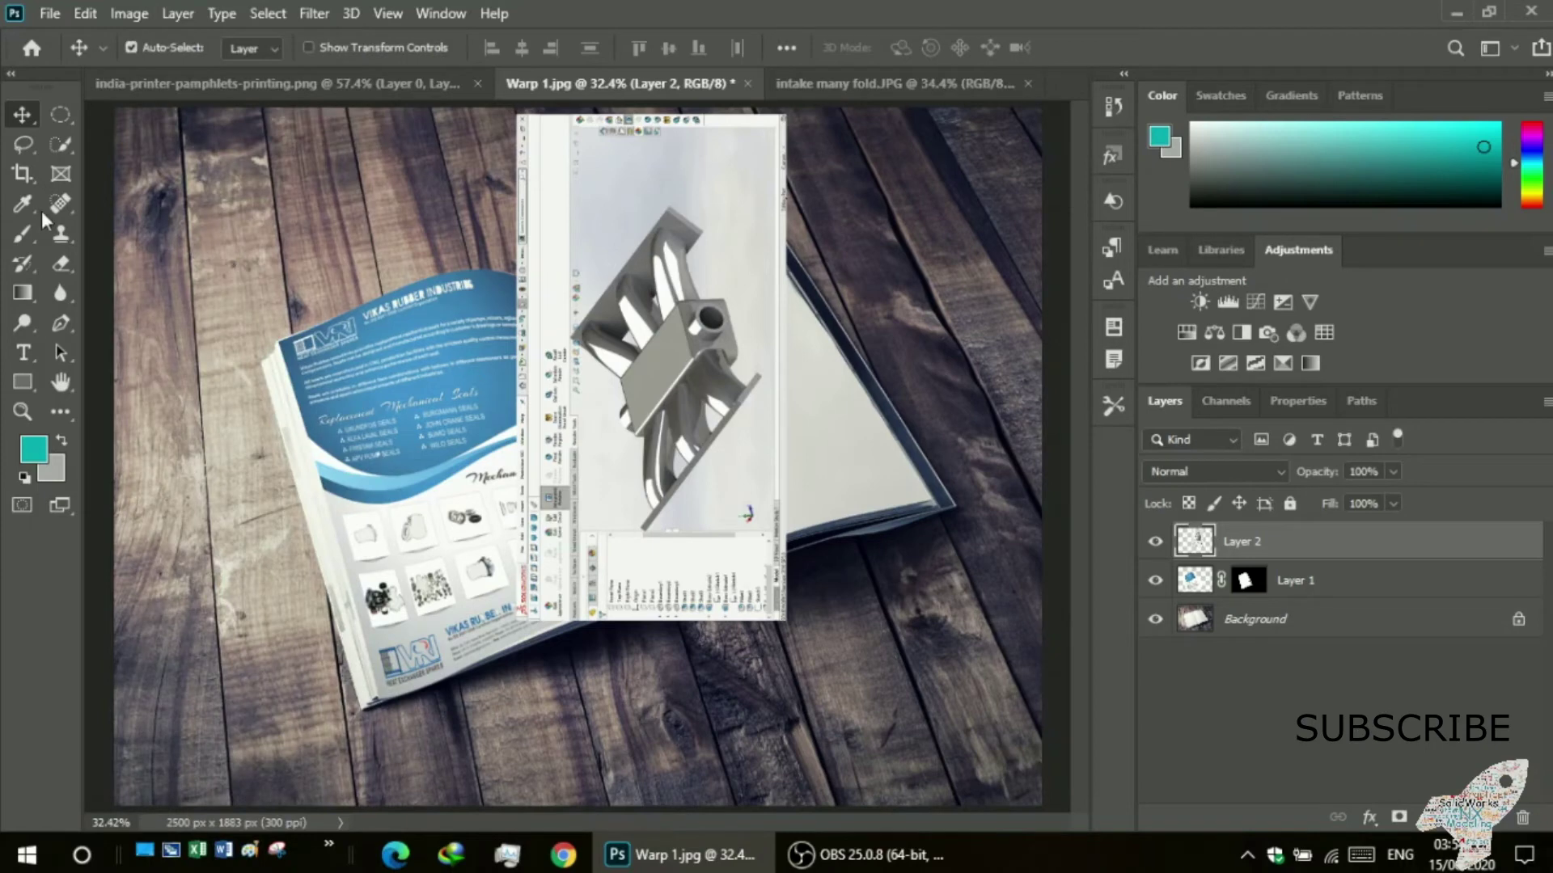
pyautogui.moveTo(657, 305); pyautogui.dragTo(722, 319)
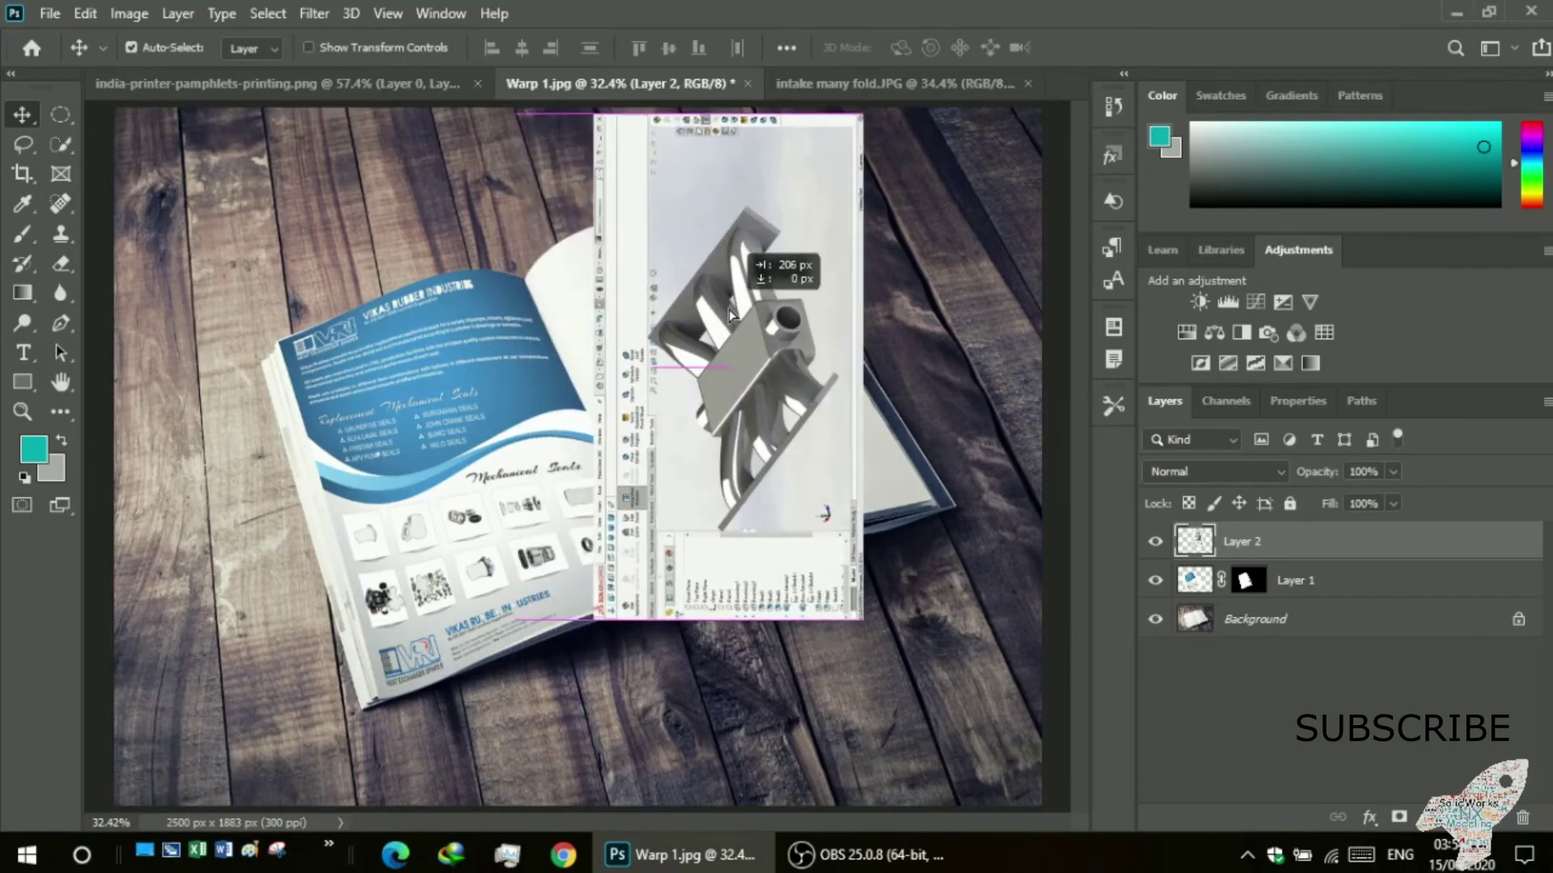
pyautogui.moveTo(722, 320); pyautogui.dragTo(724, 346)
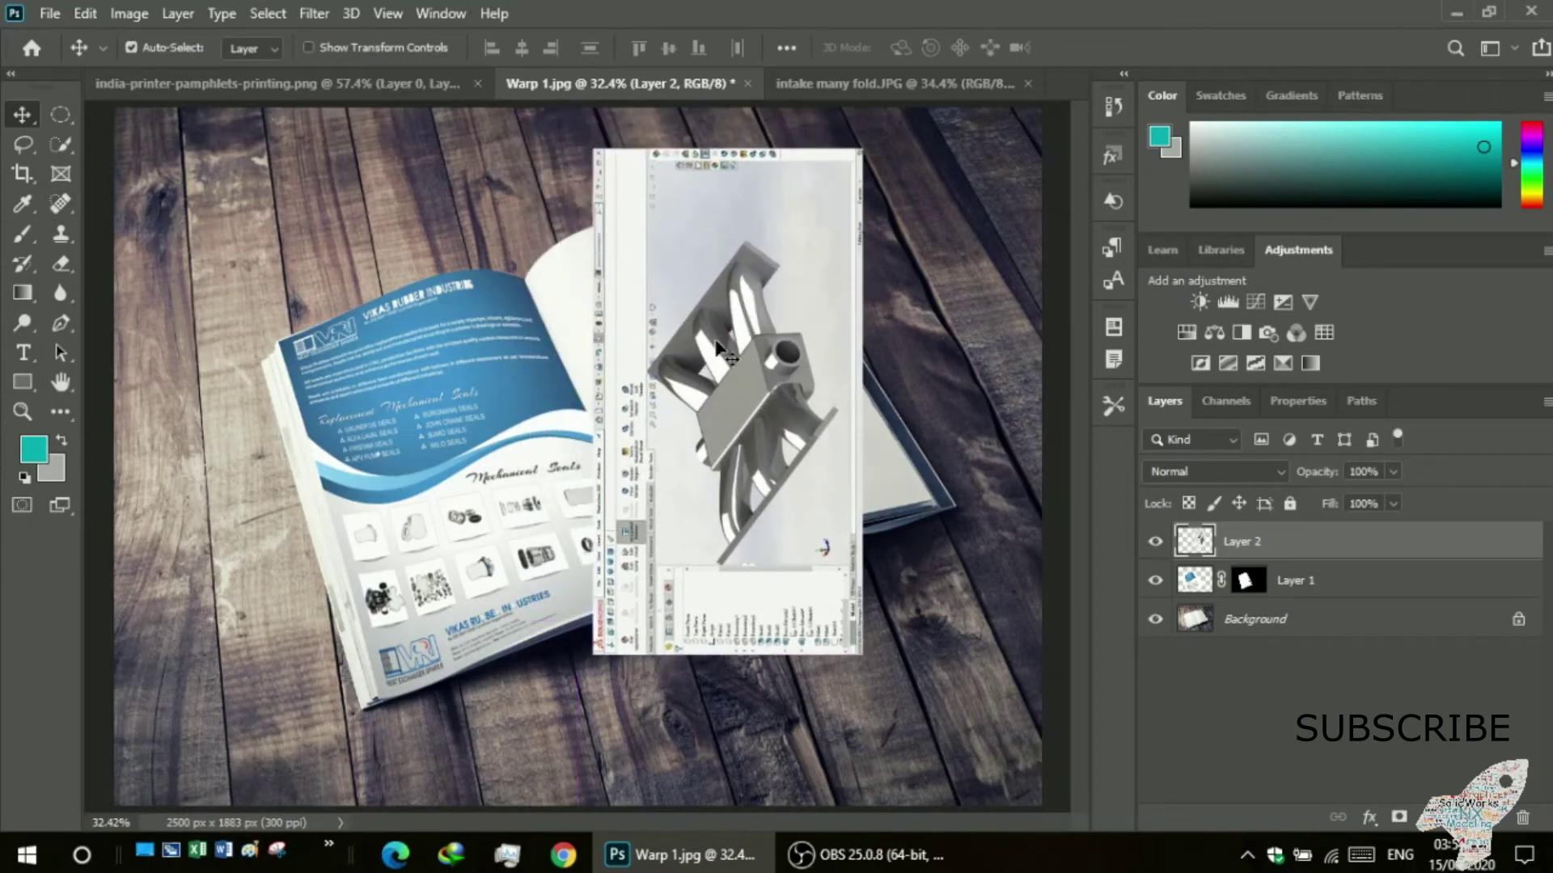
pyautogui.click(85, 16)
pyautogui.moveTo(158, 531)
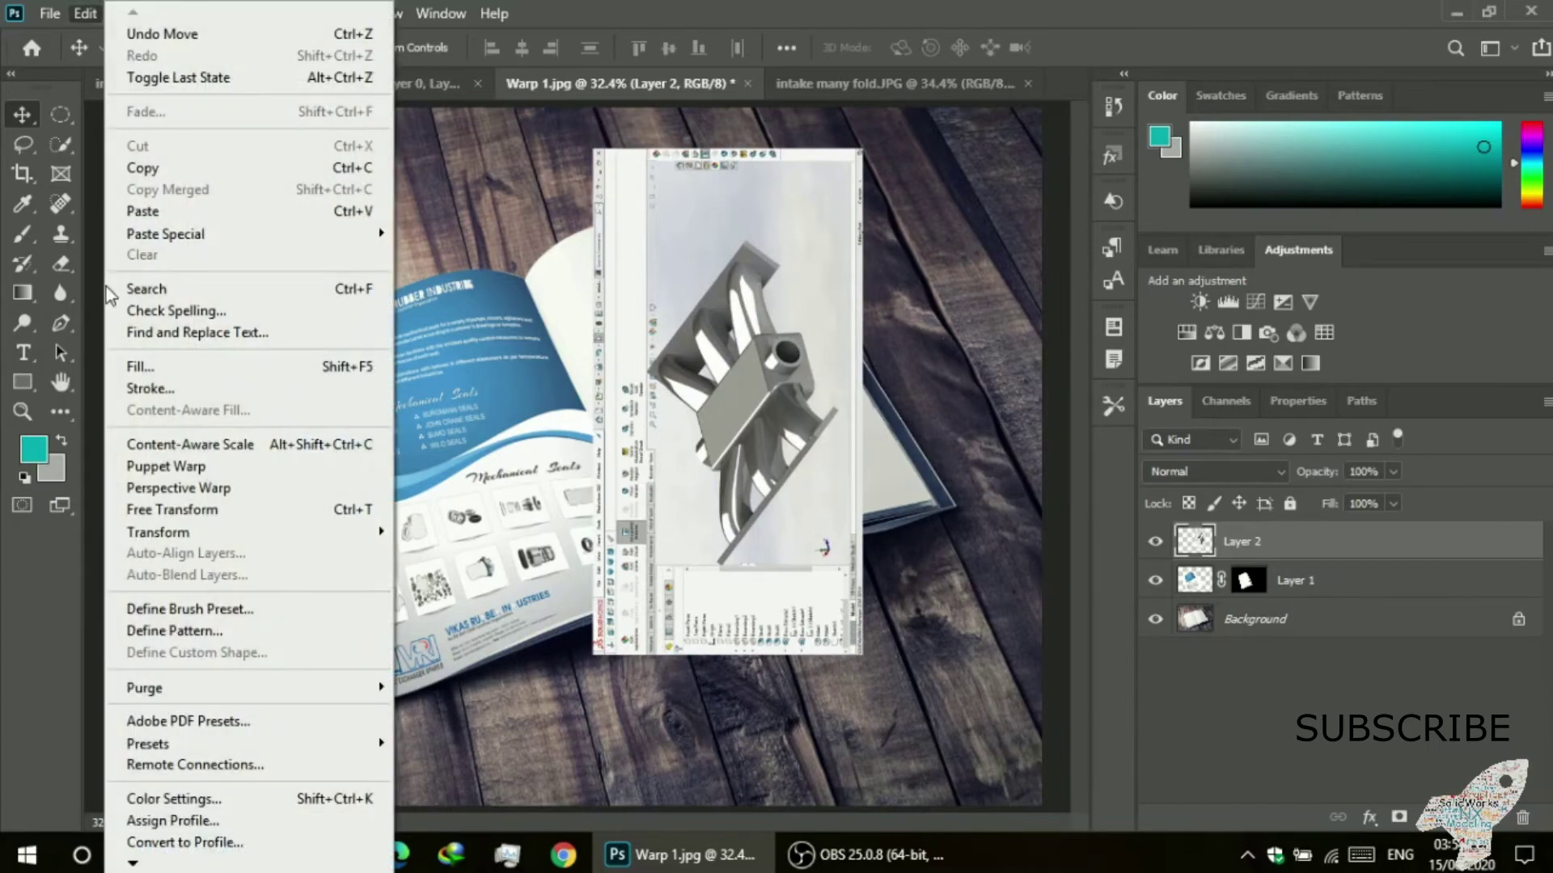
# - Free-transform Layer 2, roughly scaling and tilting the screenshot to follow the page
pyautogui.click(170, 515)
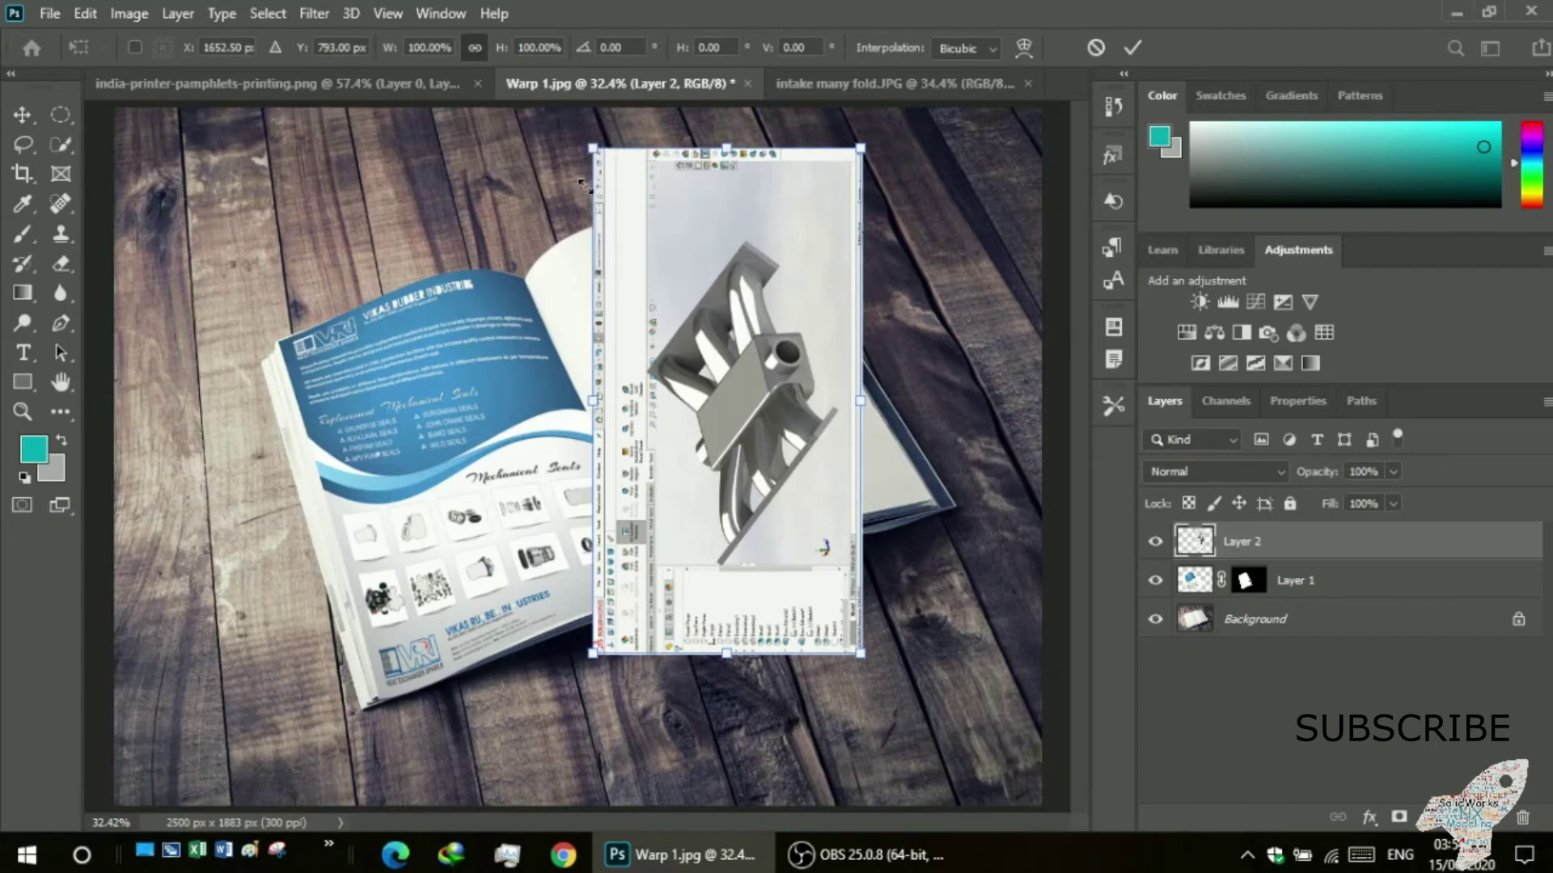
pyautogui.moveTo(592, 148); pyautogui.dragTo(634, 228)
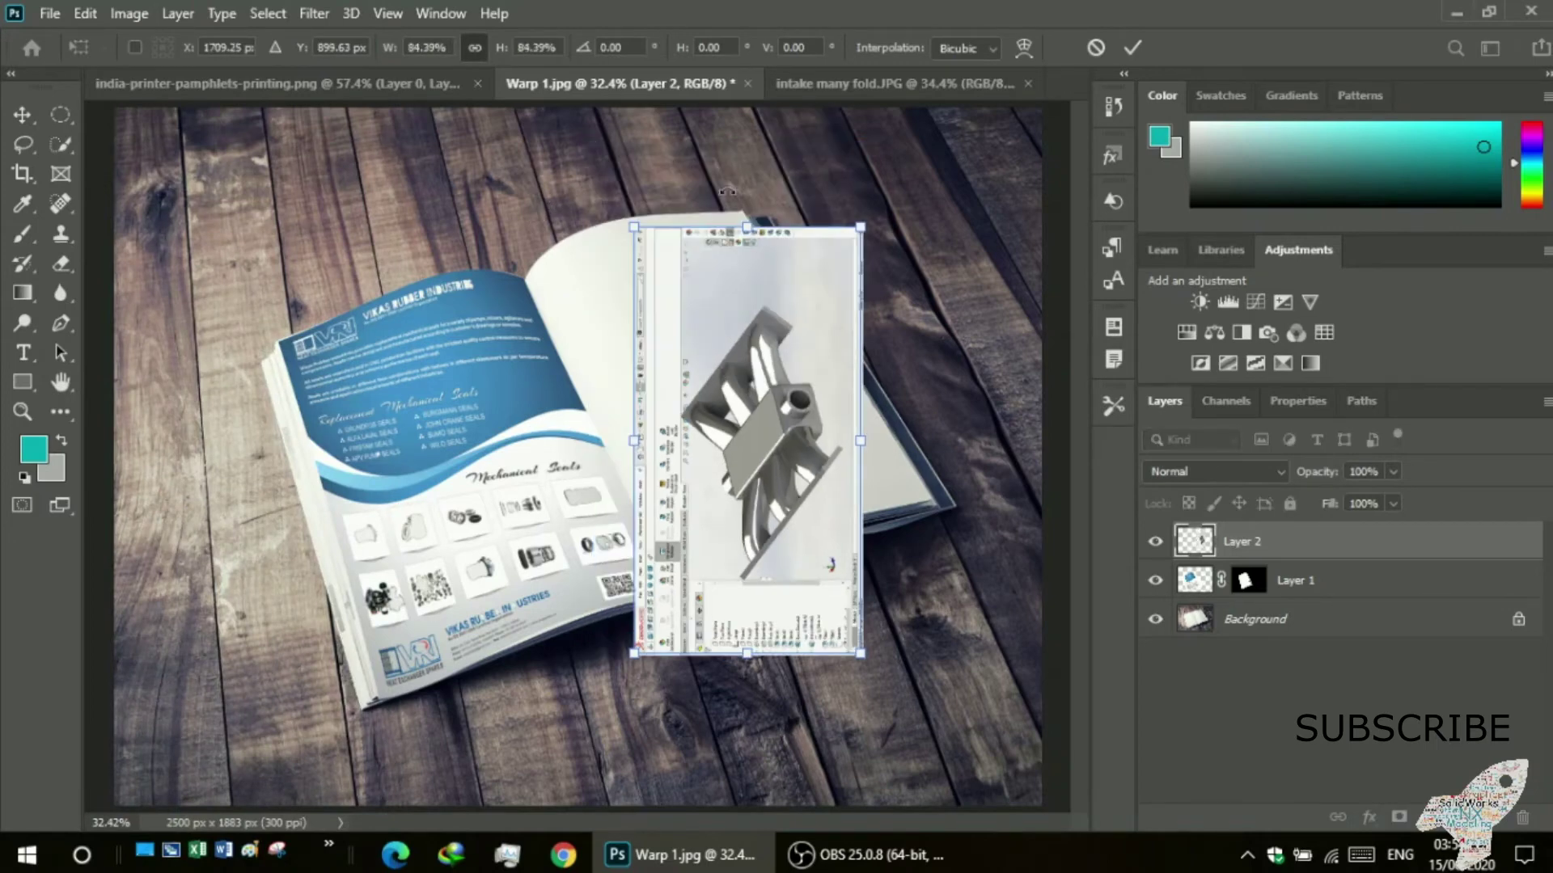
pyautogui.moveTo(862, 661); pyautogui.dragTo(801, 630)
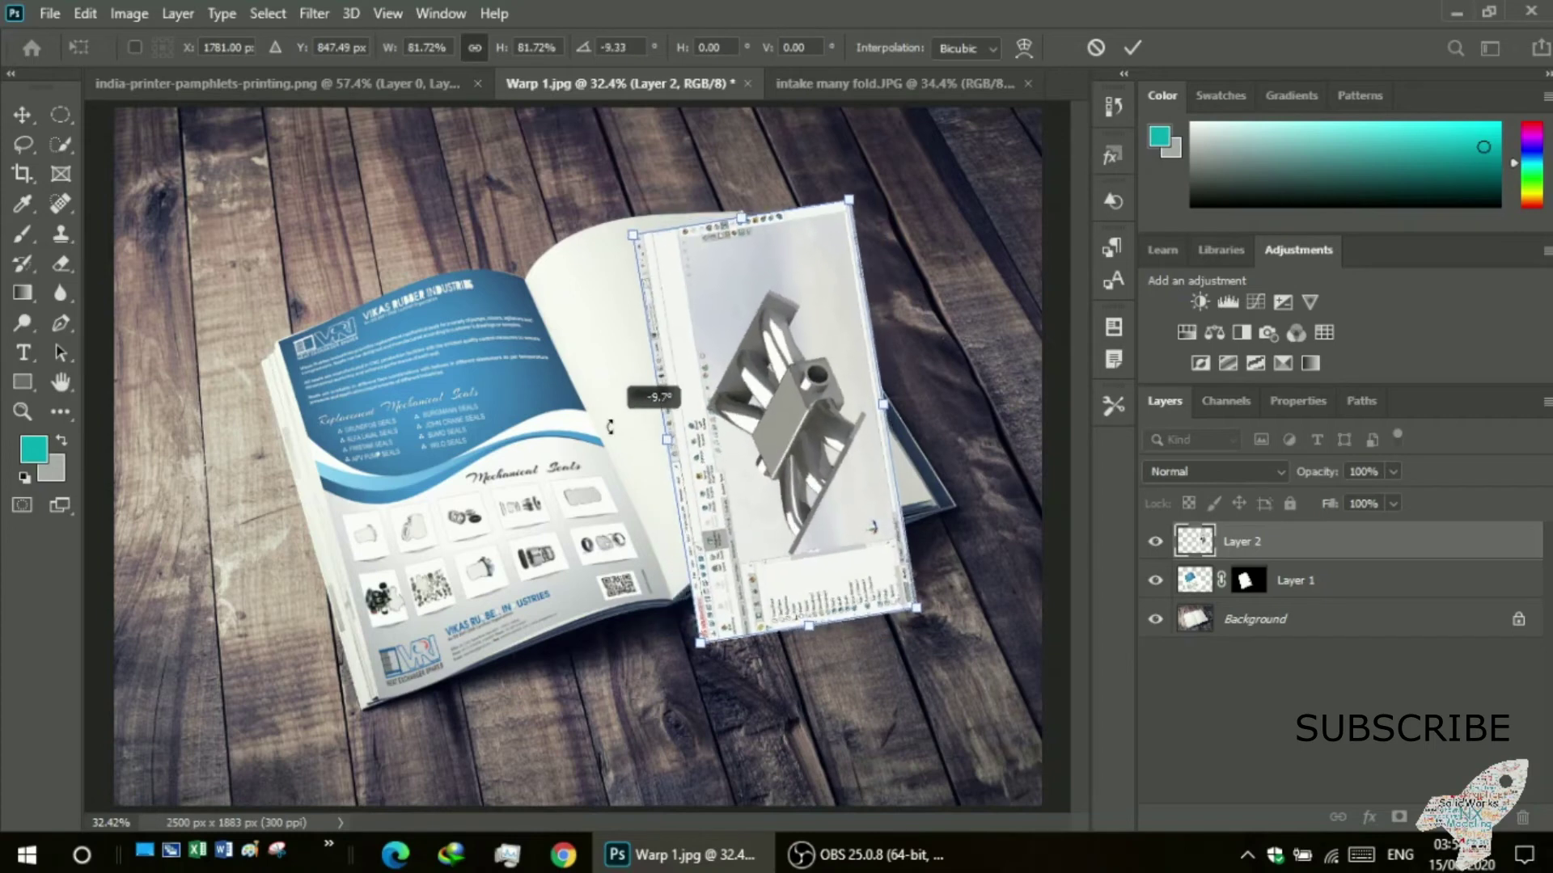
pyautogui.moveTo(640, 402); pyautogui.dragTo(631, 453)
pyautogui.moveTo(739, 448); pyautogui.dragTo(705, 414)
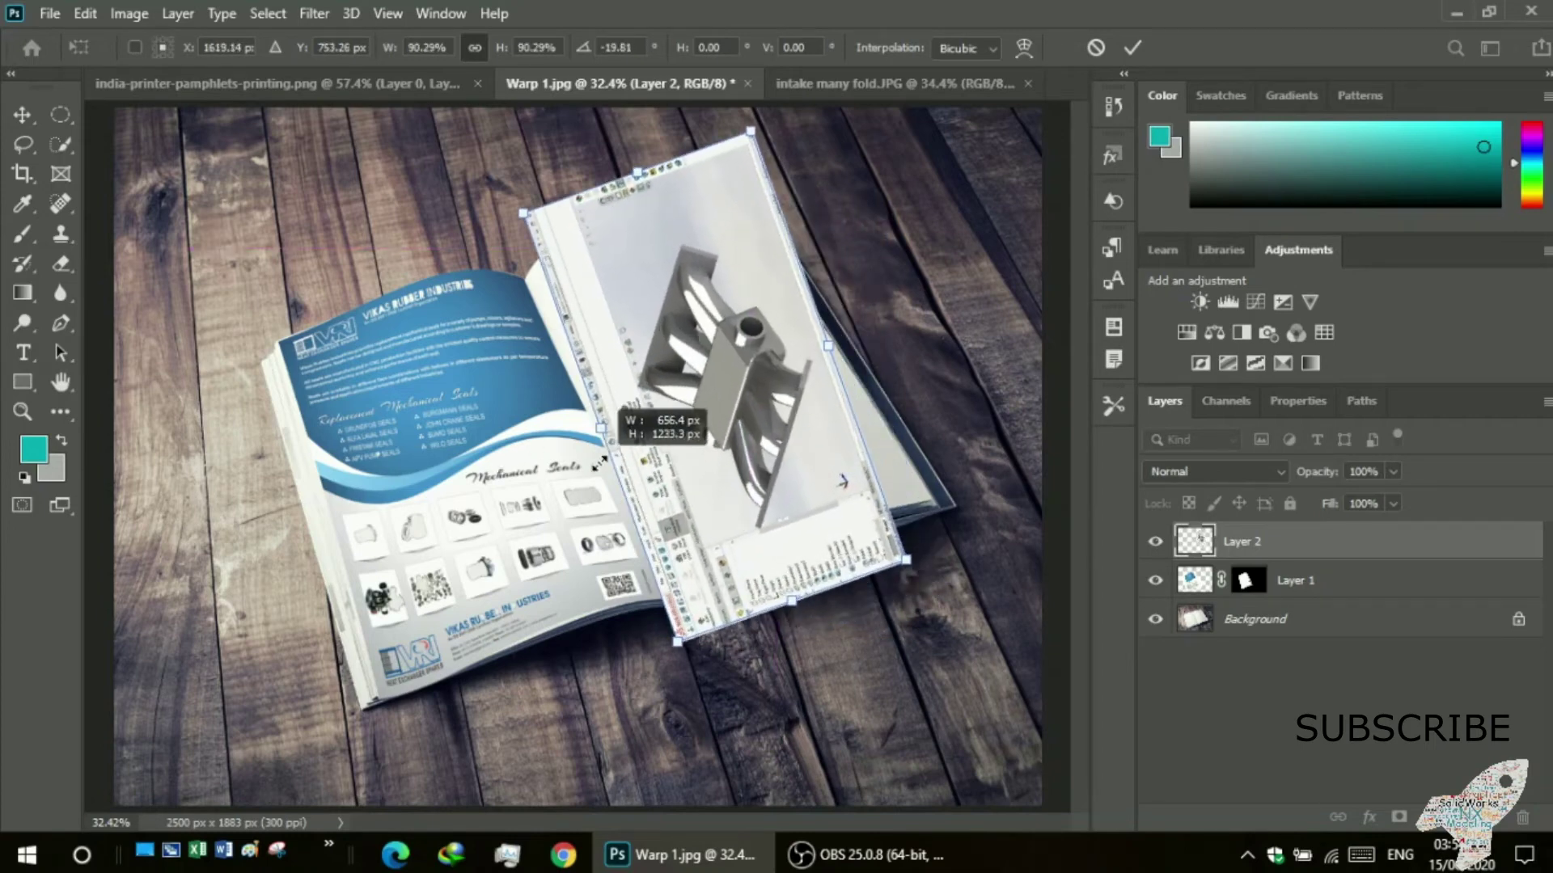
pyautogui.moveTo(616, 441); pyautogui.dragTo(618, 462)
pyautogui.moveTo(709, 422); pyautogui.dragTo(791, 445)
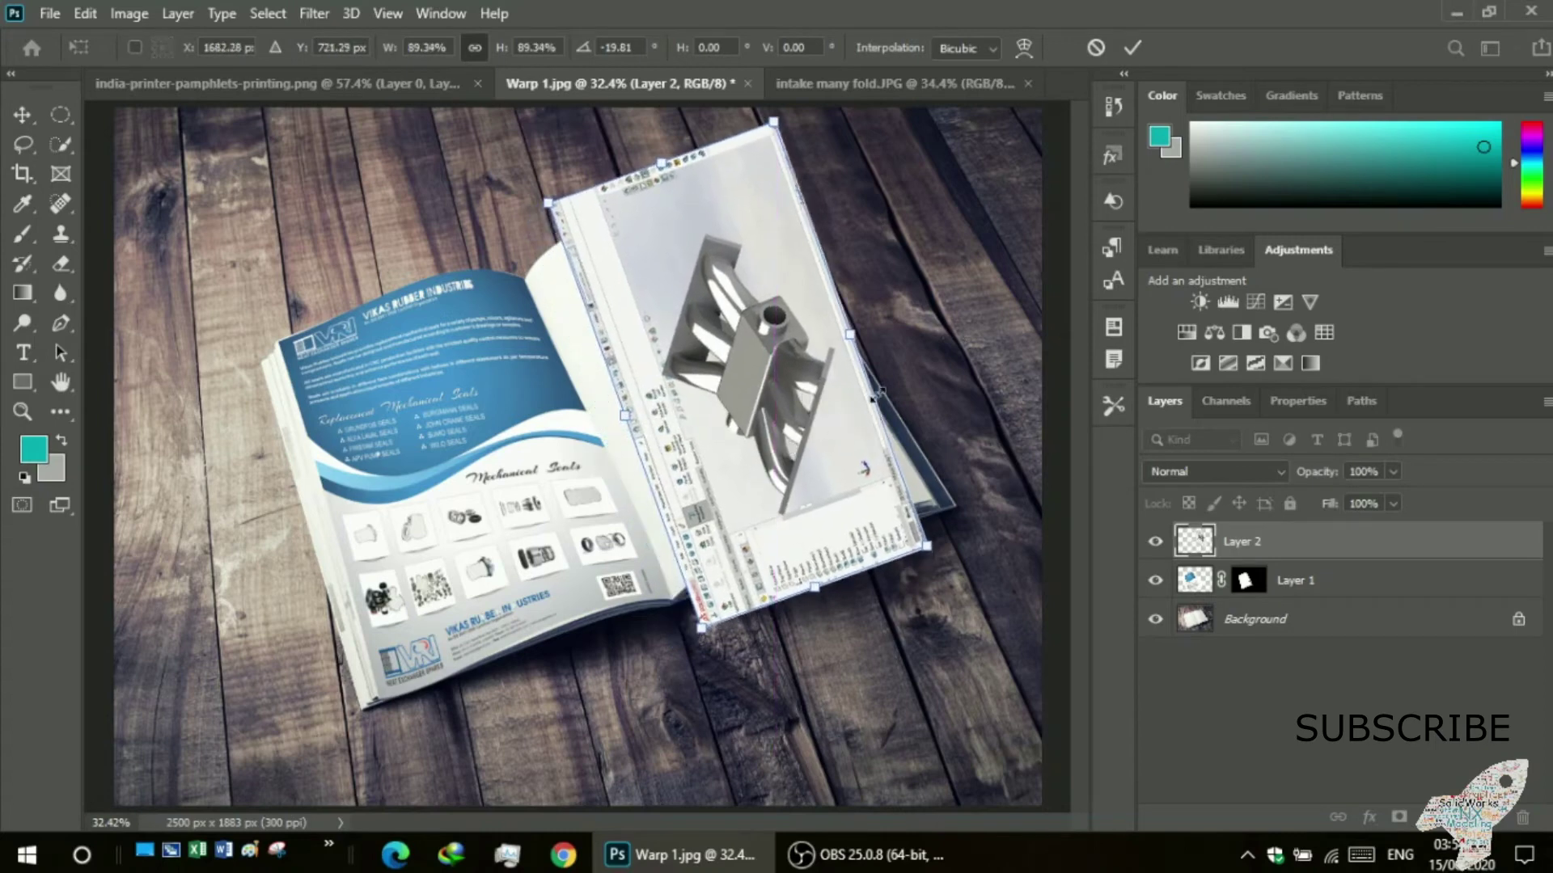
# - Rotate the screenshot to -27.98°, scale it to 74.87%, and position it on the right page
pyautogui.moveTo(887, 354); pyautogui.dragTo(889, 327)
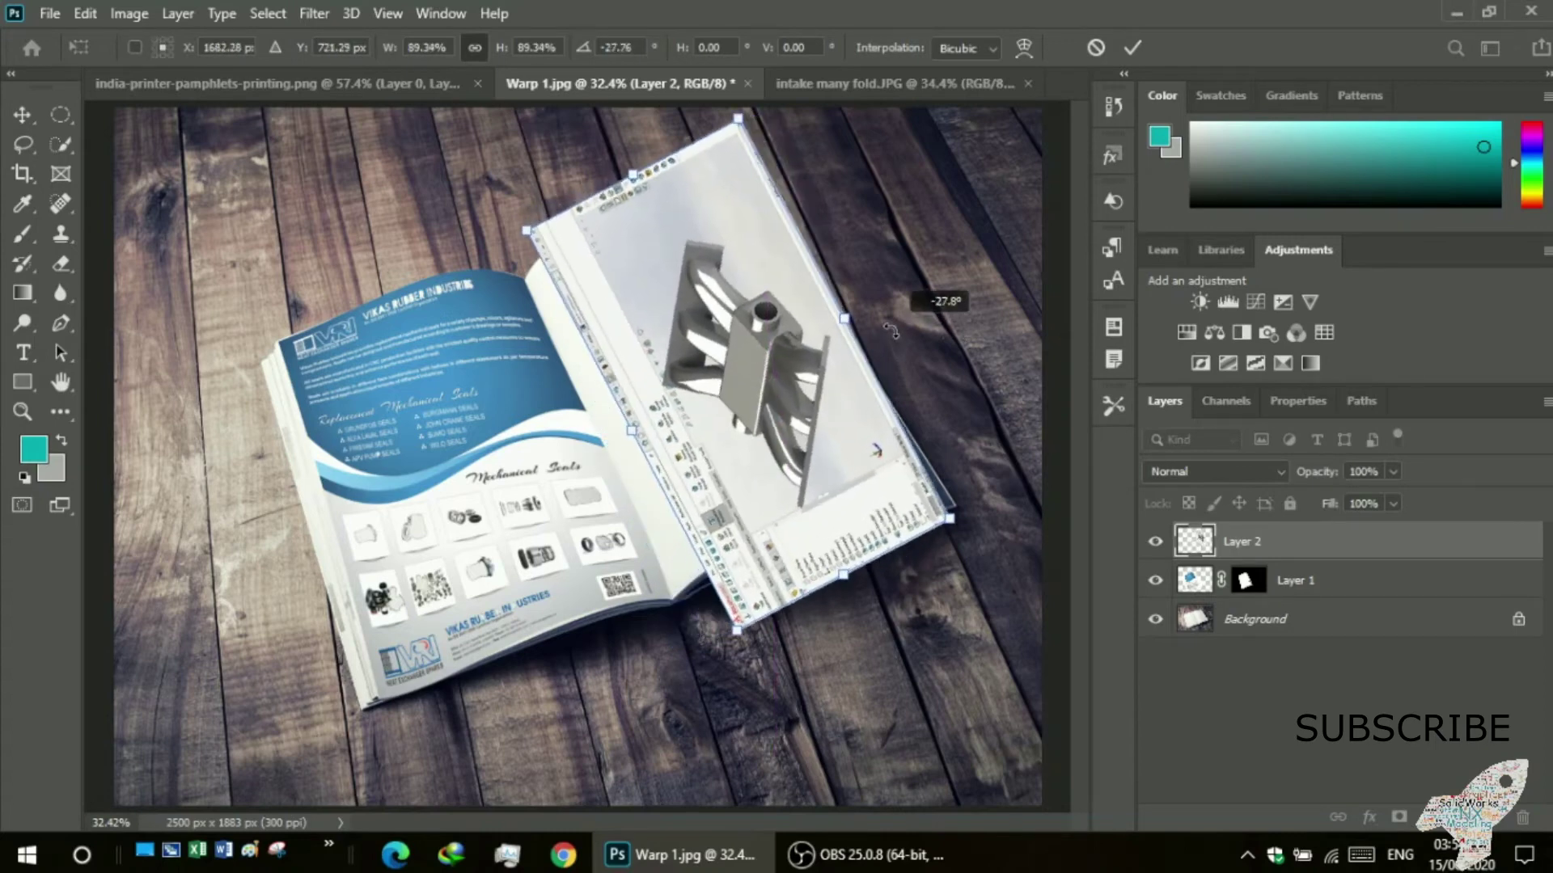
pyautogui.moveTo(753, 375); pyautogui.dragTo(727, 378)
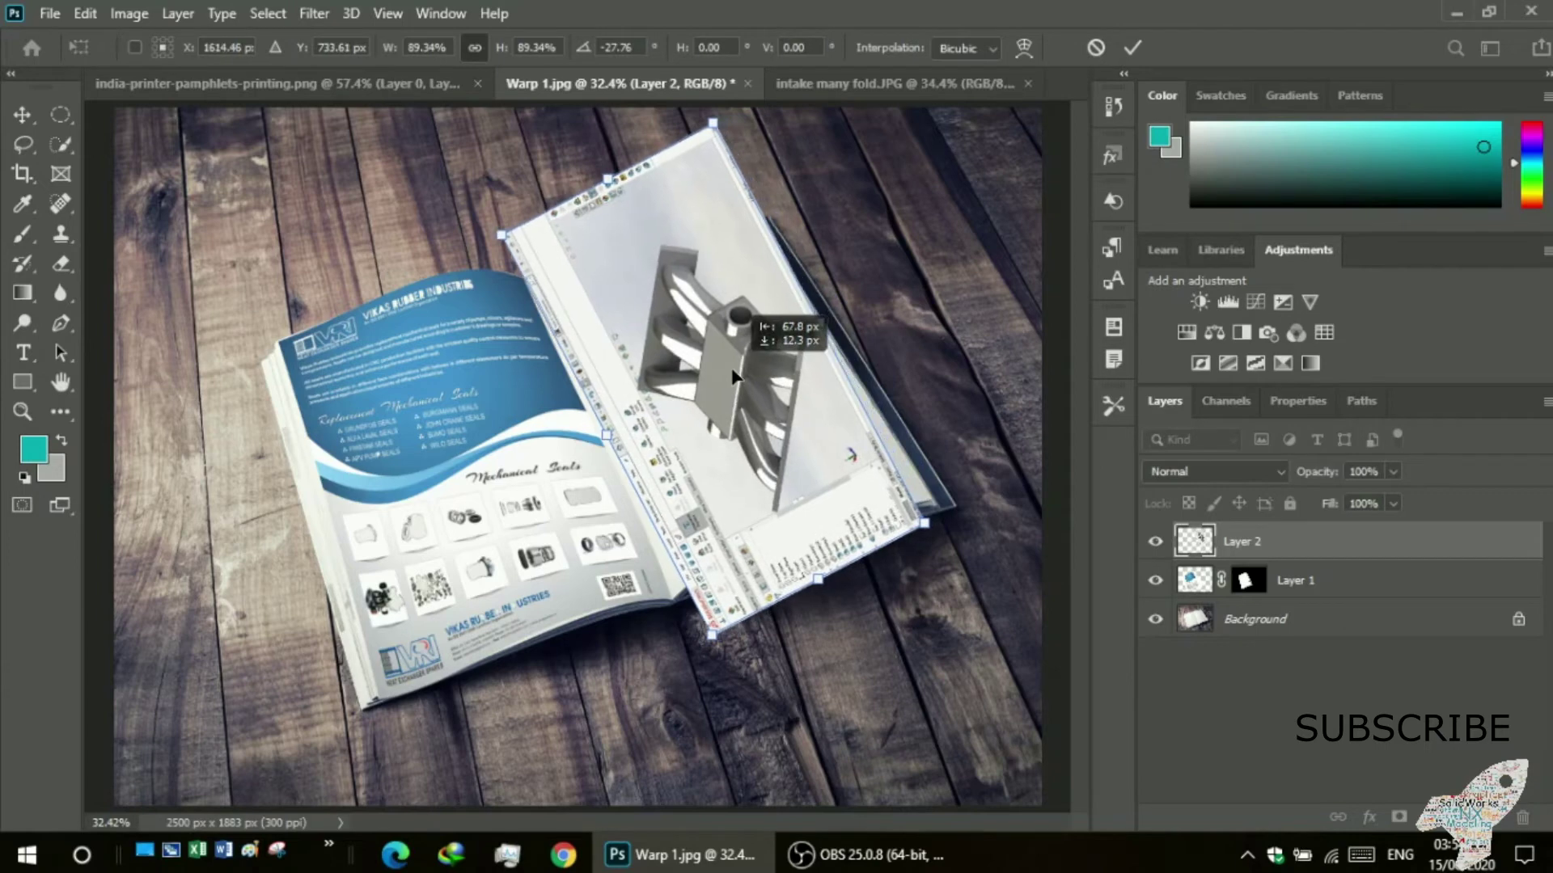
pyautogui.moveTo(853, 314); pyautogui.dragTo(857, 312)
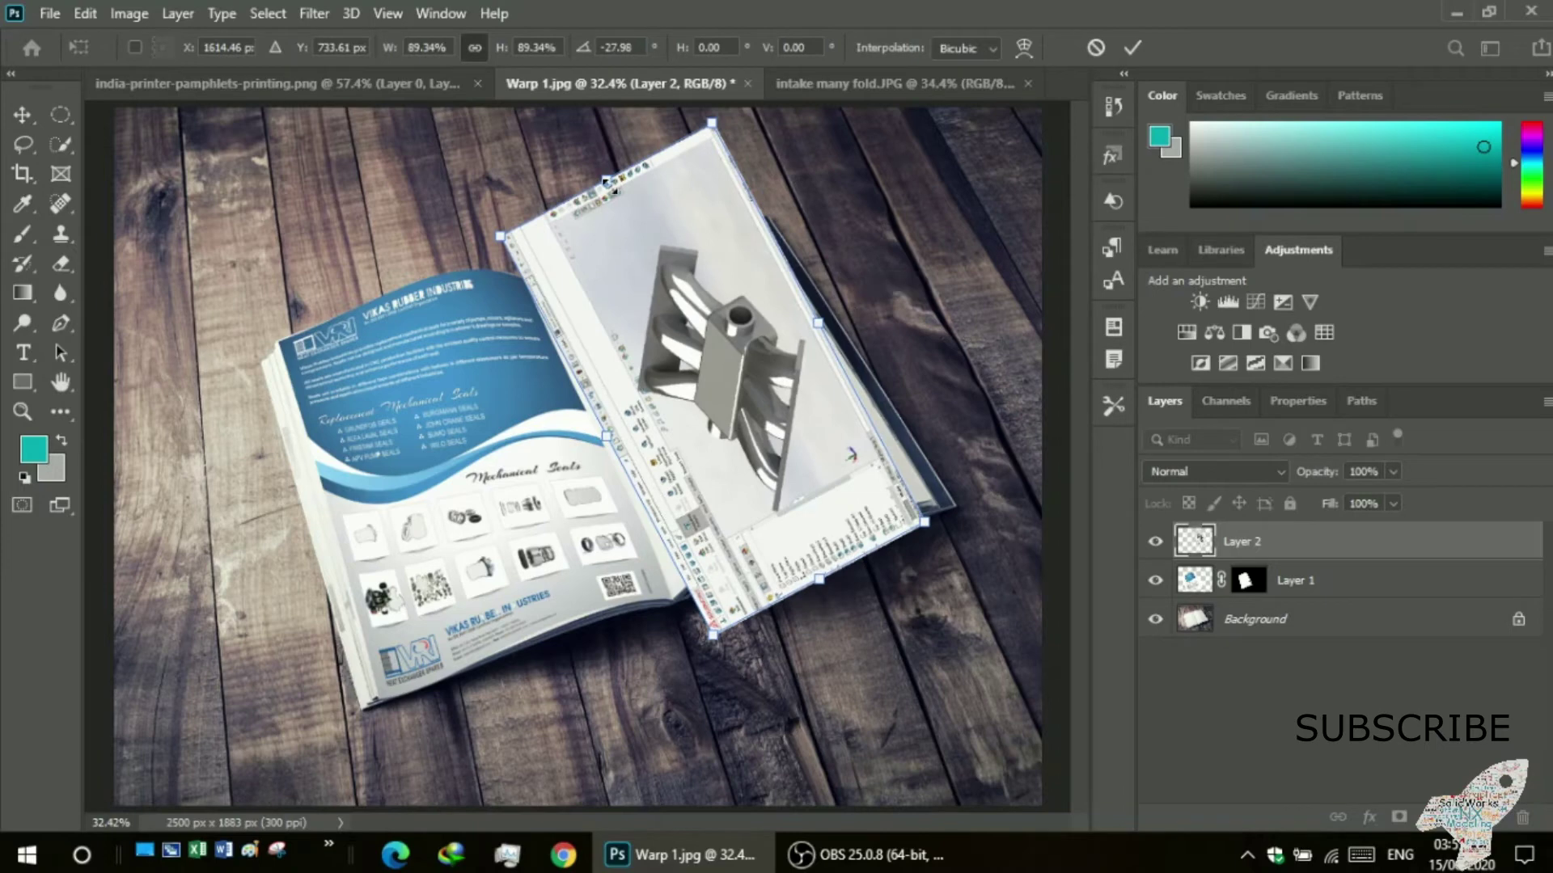
pyautogui.moveTo(607, 179); pyautogui.dragTo(641, 245)
pyautogui.moveTo(674, 363); pyautogui.dragTo(632, 313)
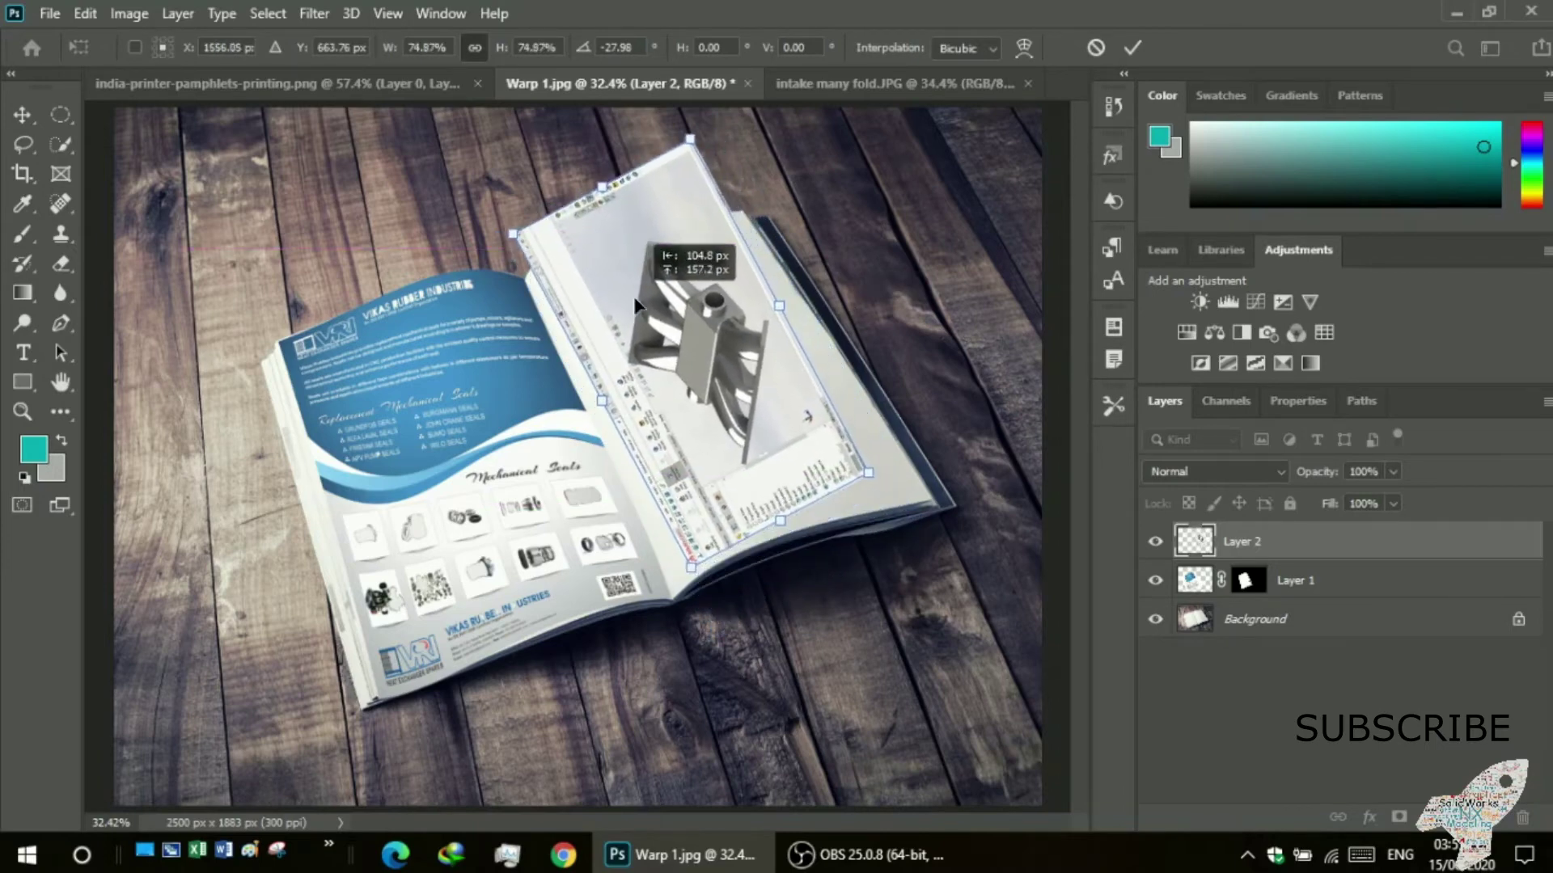
pyautogui.moveTo(641, 314); pyautogui.dragTo(762, 307)
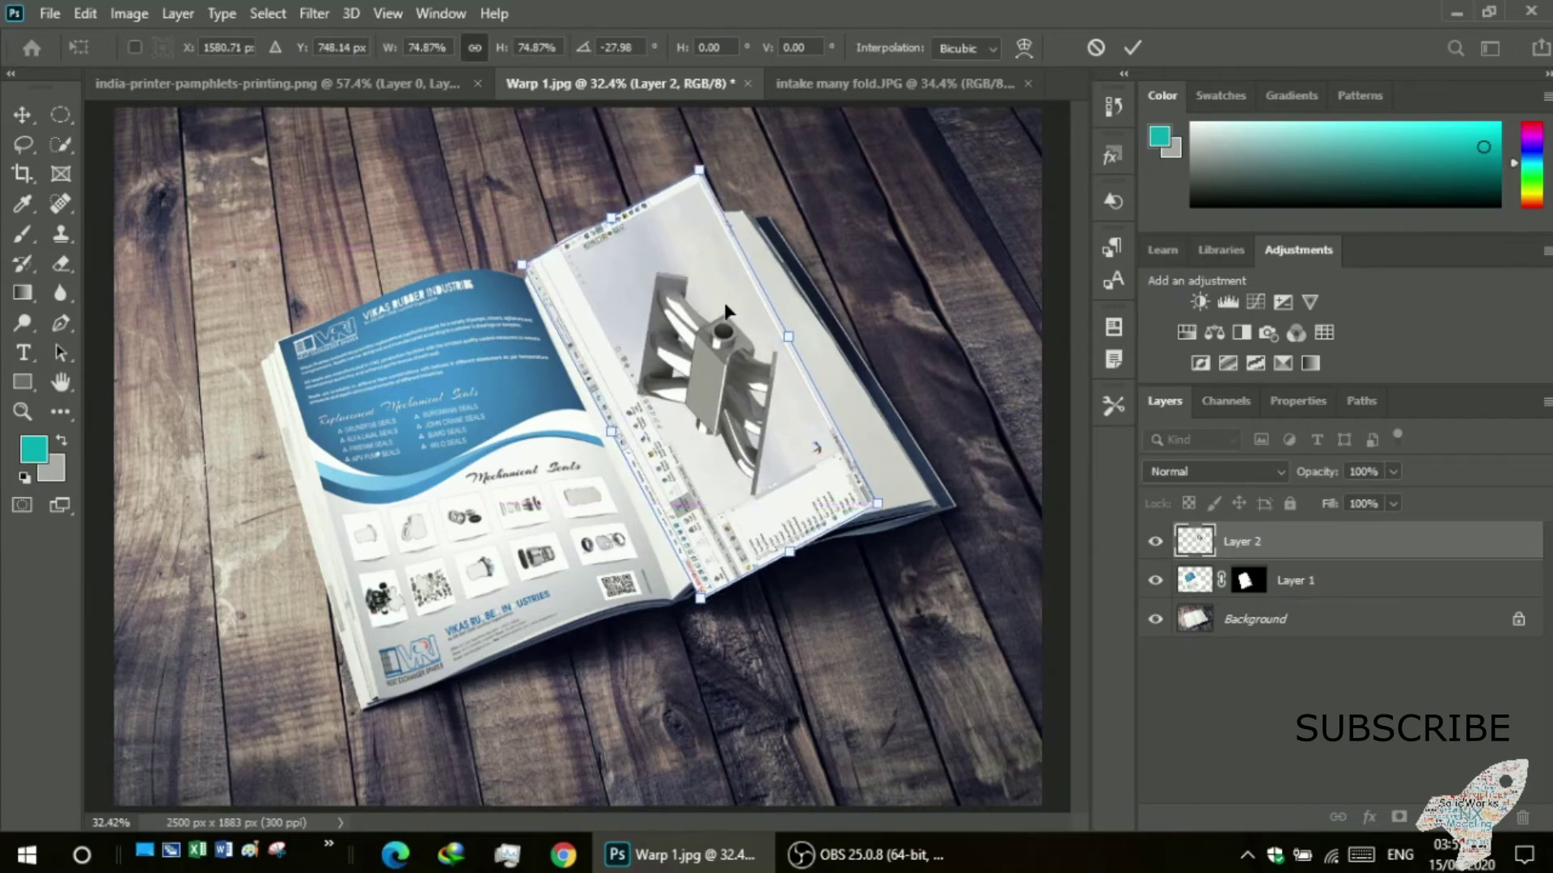
pyautogui.moveTo(761, 301); pyautogui.dragTo(753, 296)
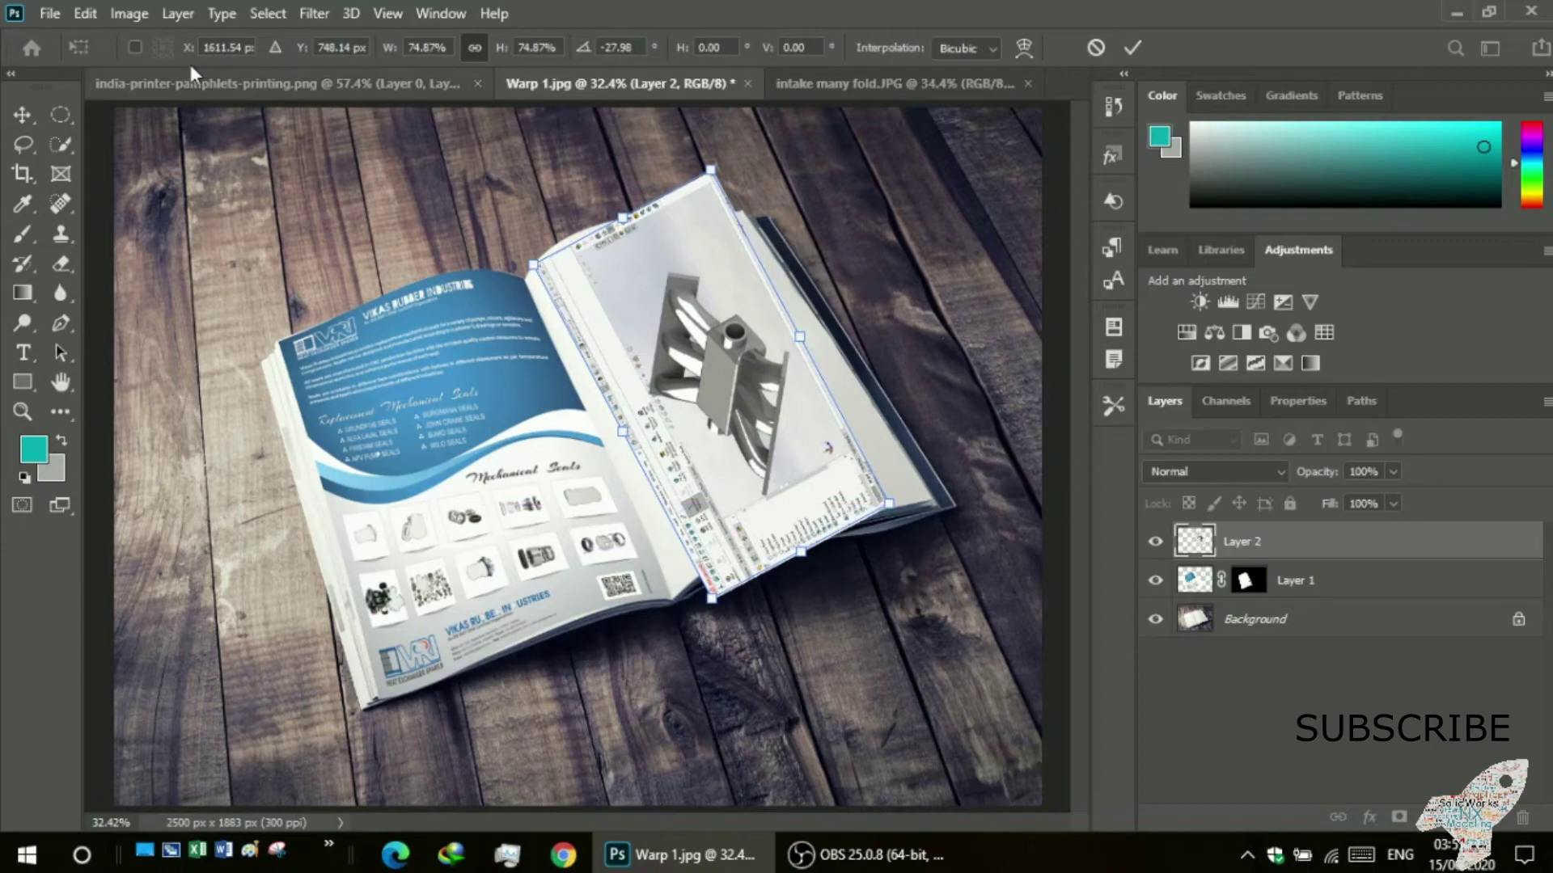
pyautogui.click(87, 14)
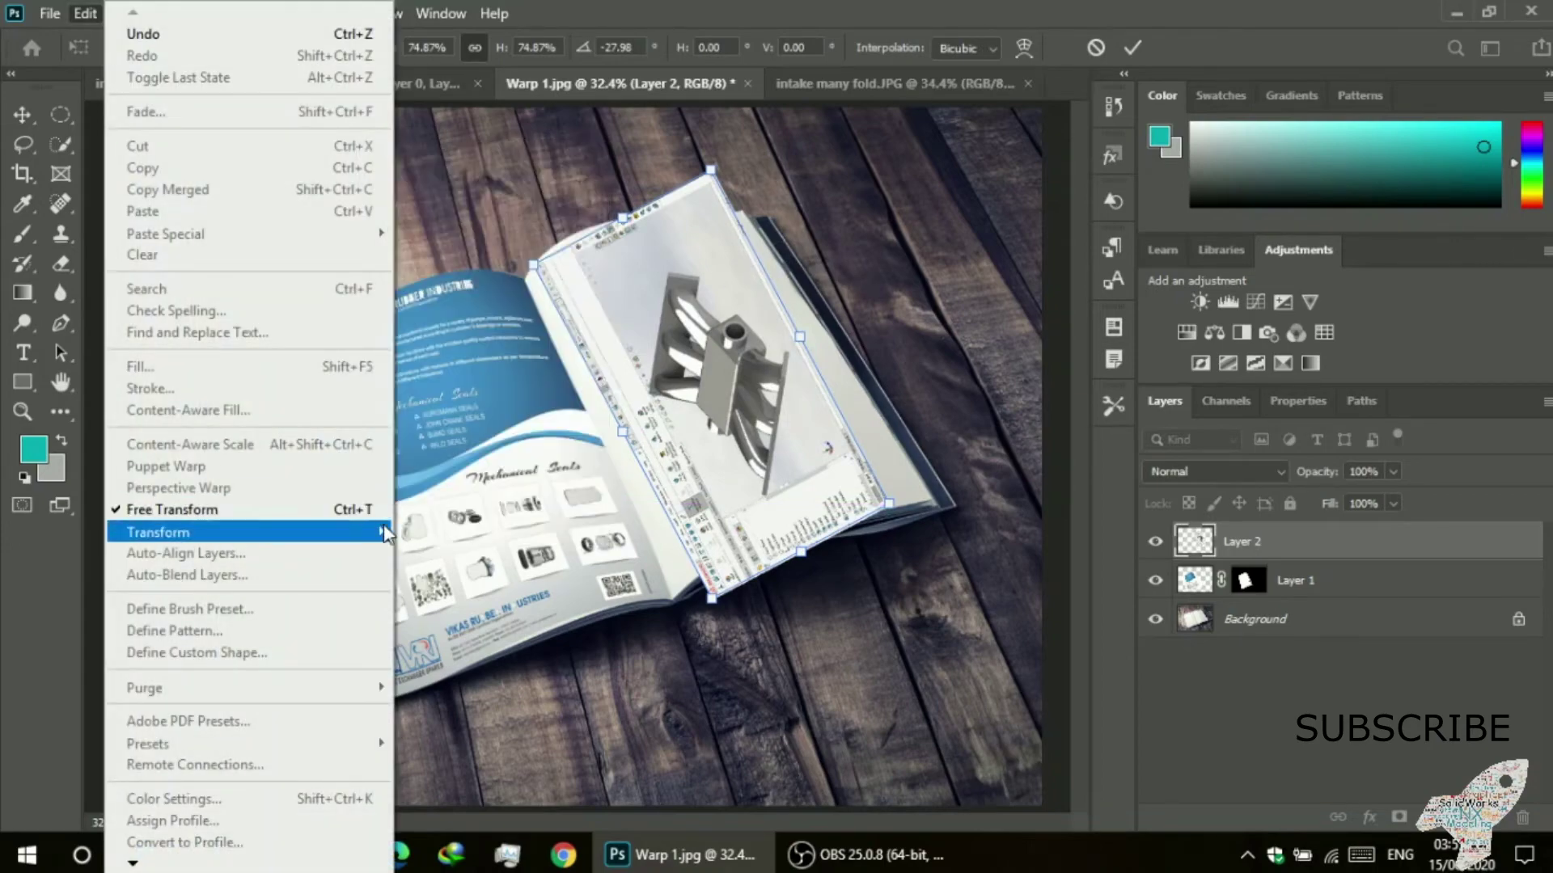
pyautogui.moveTo(242, 532)
pyautogui.click(434, 315)
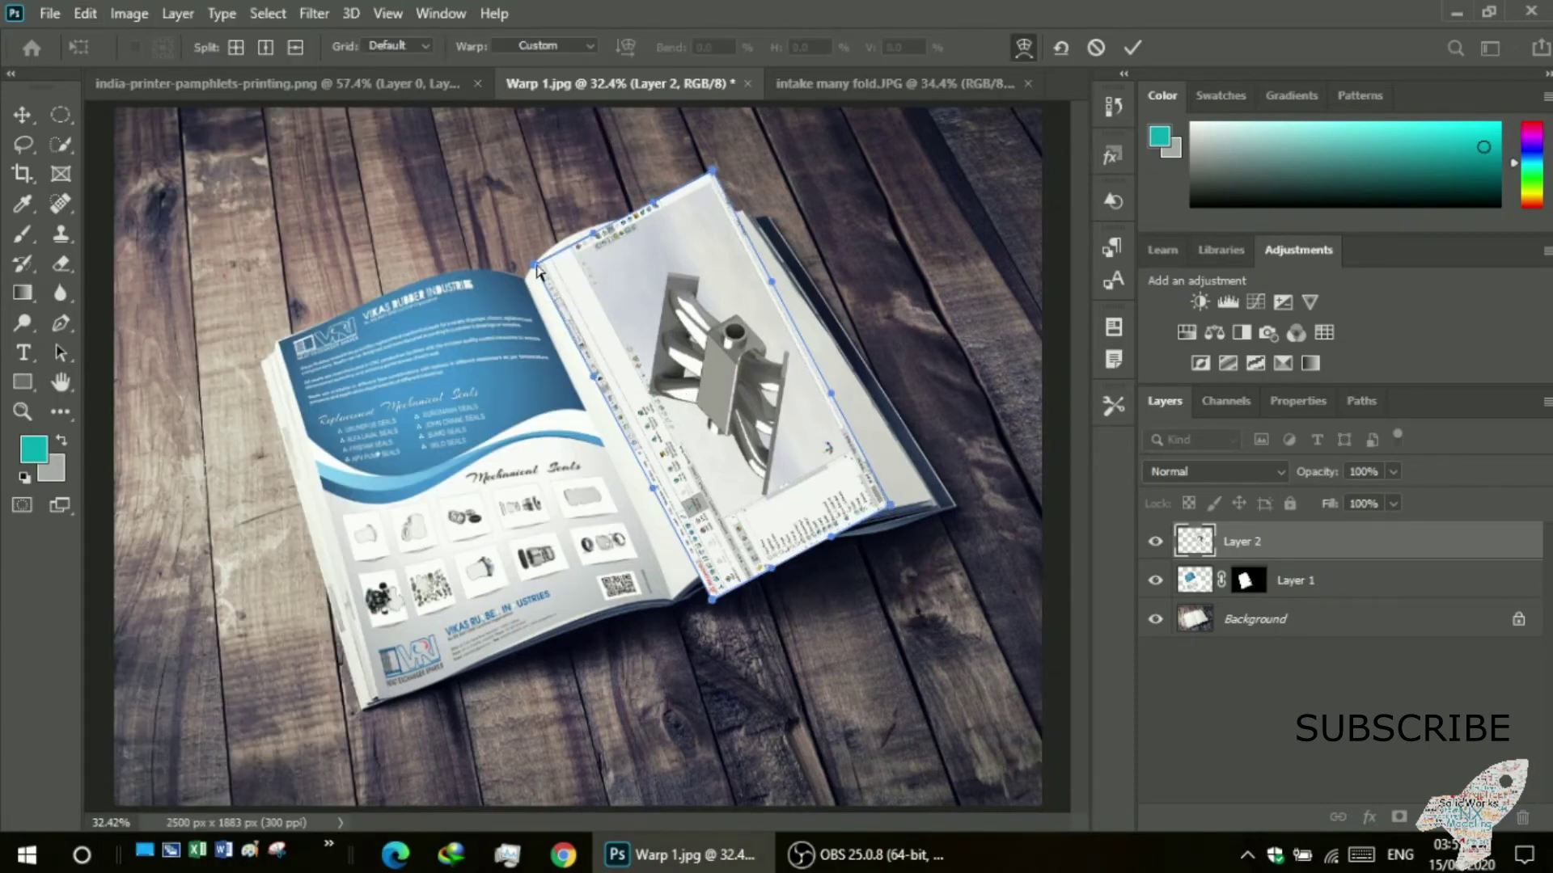
# - Warp the screenshot's top-left corner onto the page corner and bow its left edge along the spine
pyautogui.moveTo(533, 265); pyautogui.dragTo(529, 276)
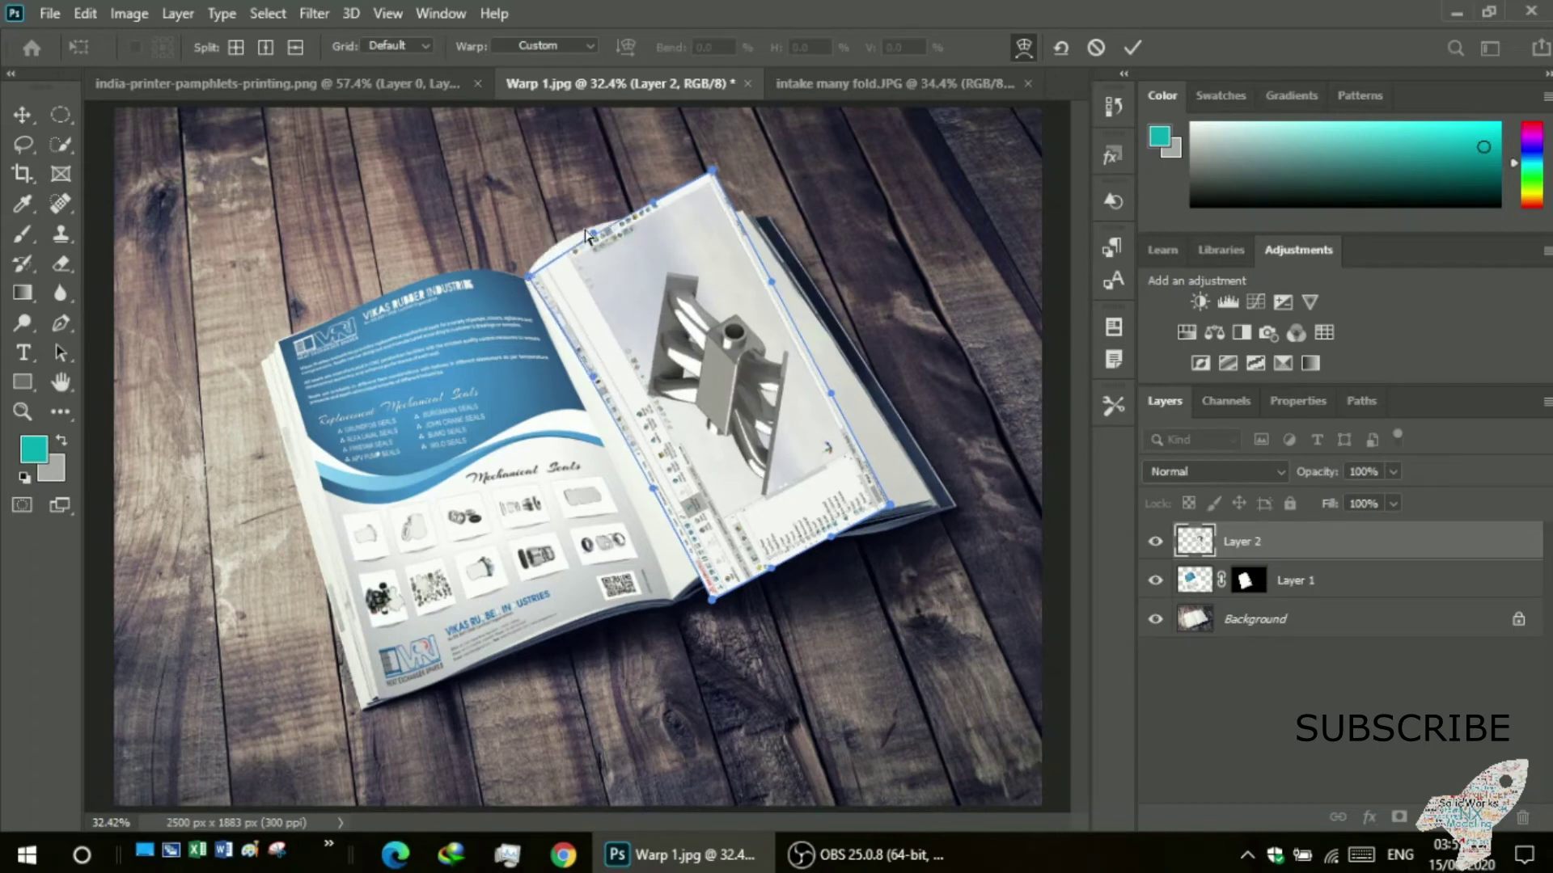
pyautogui.moveTo(592, 240); pyautogui.dragTo(569, 218)
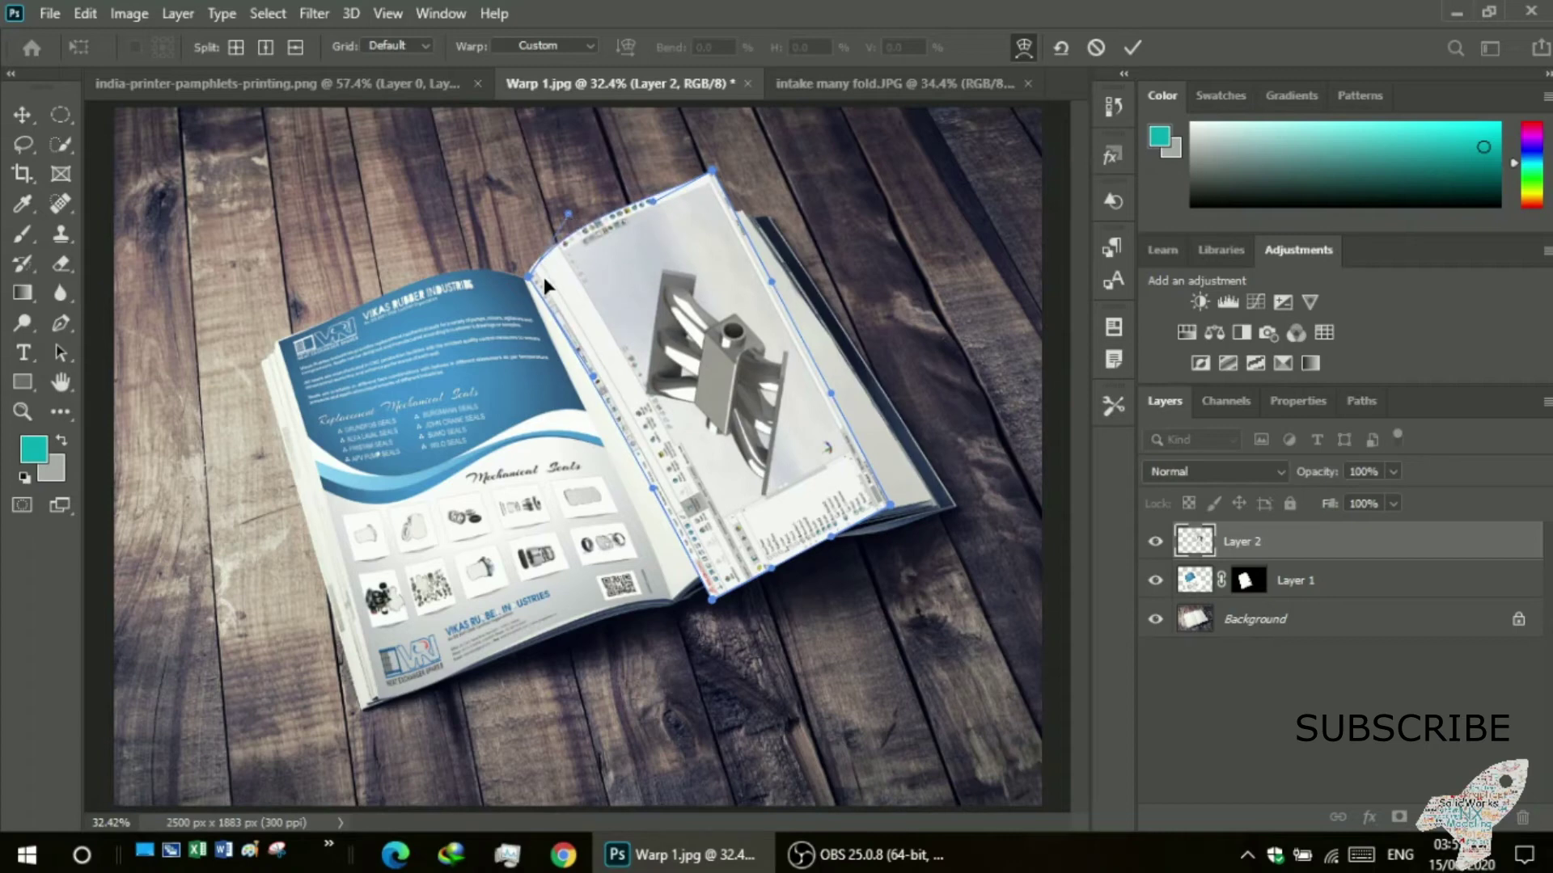
pyautogui.moveTo(529, 279); pyautogui.dragTo(520, 289)
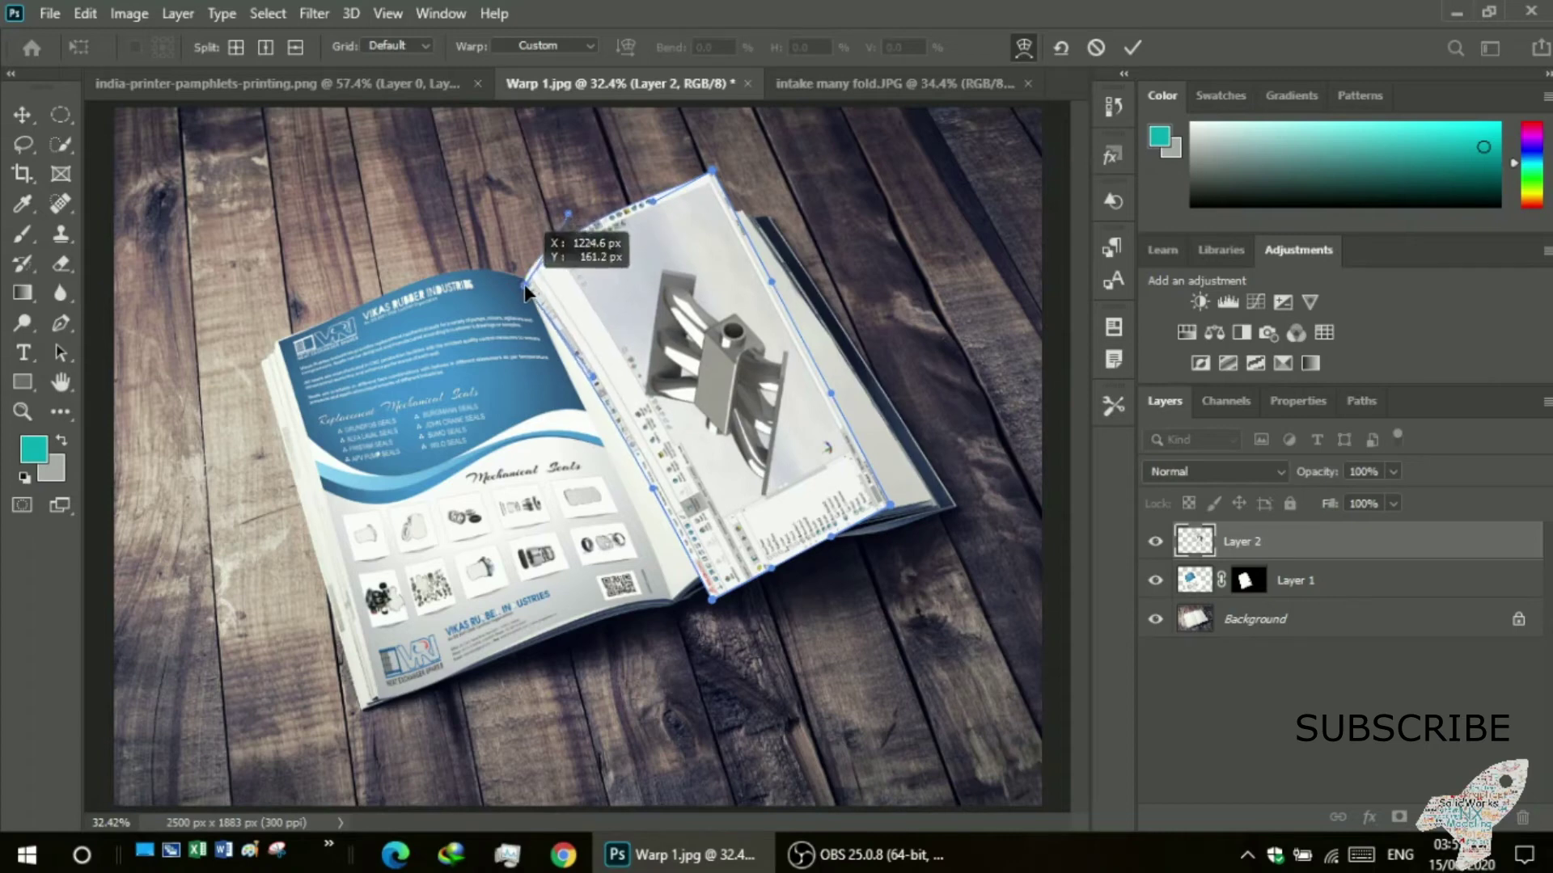
pyautogui.moveTo(520, 290); pyautogui.dragTo(525, 282)
pyautogui.moveTo(655, 488); pyautogui.dragTo(602, 485)
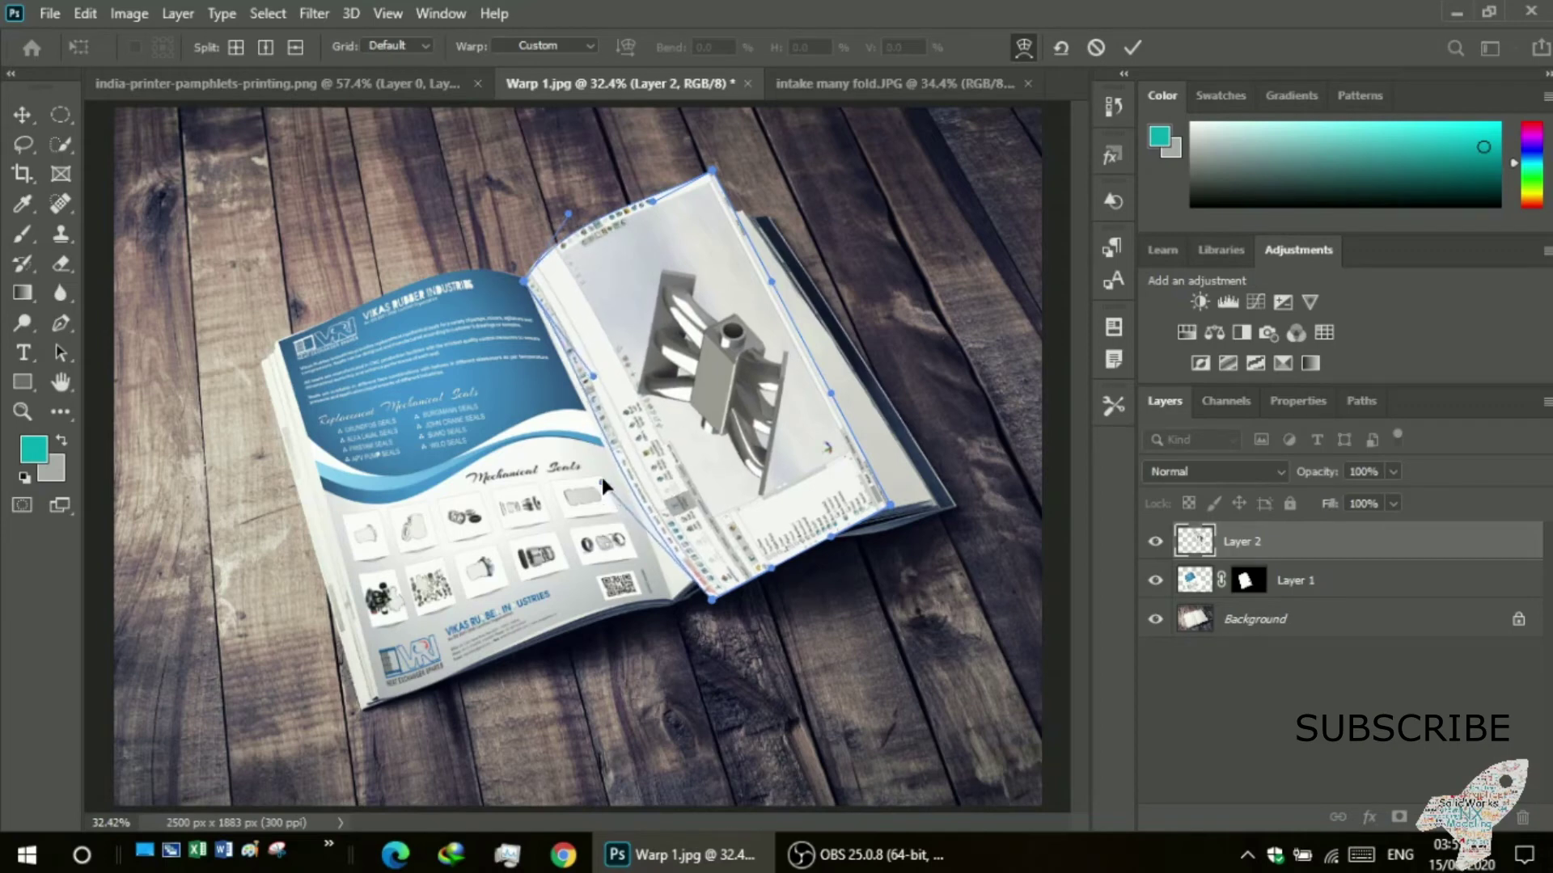
pyautogui.moveTo(584, 377); pyautogui.dragTo(574, 380)
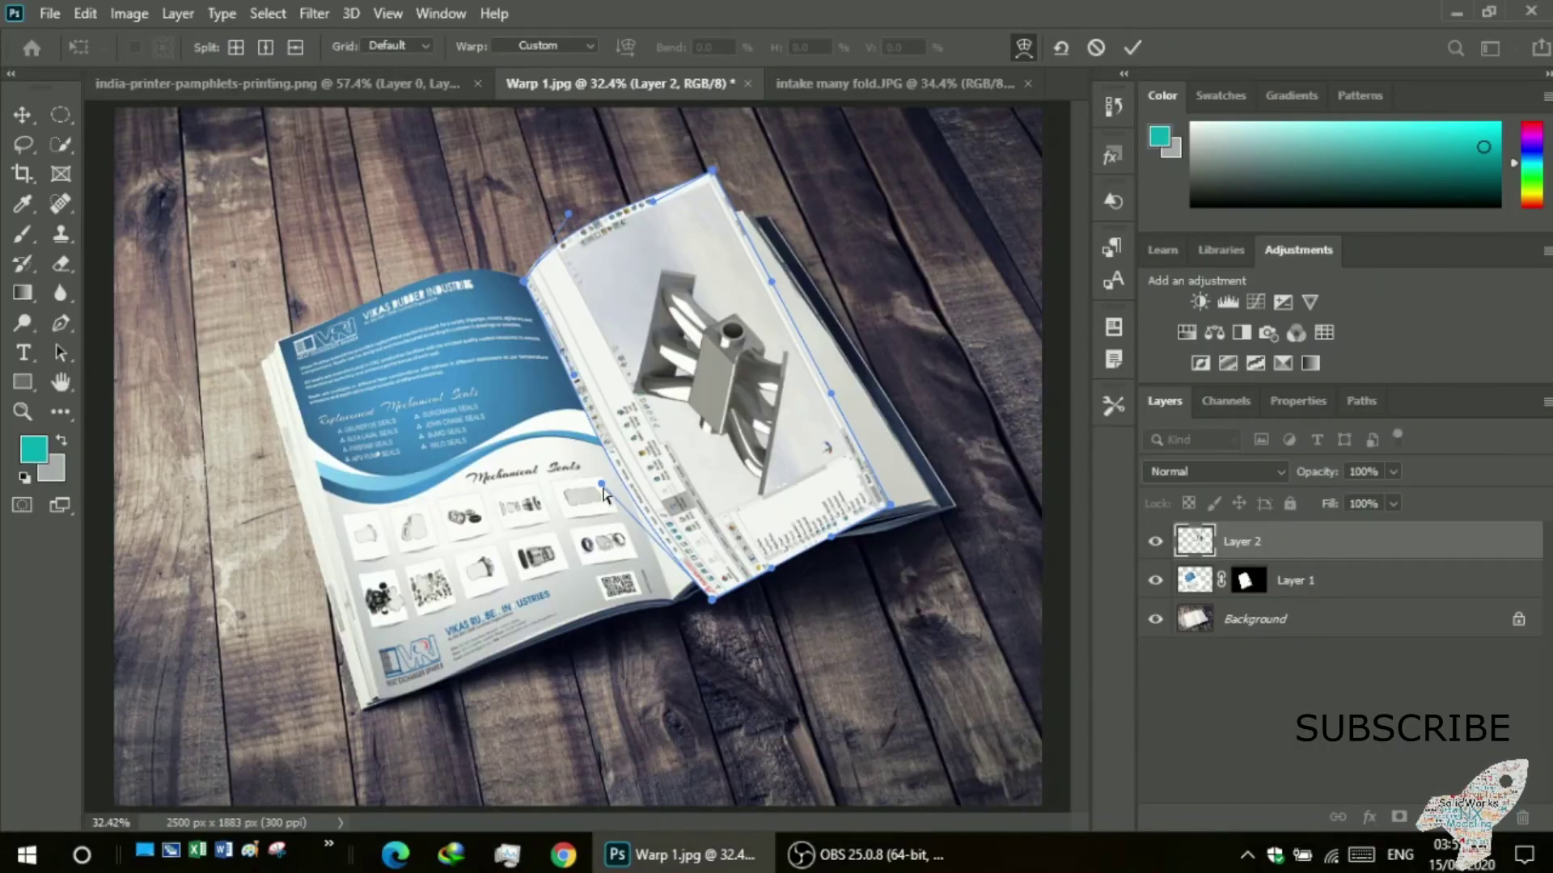
pyautogui.moveTo(602, 485); pyautogui.dragTo(611, 486)
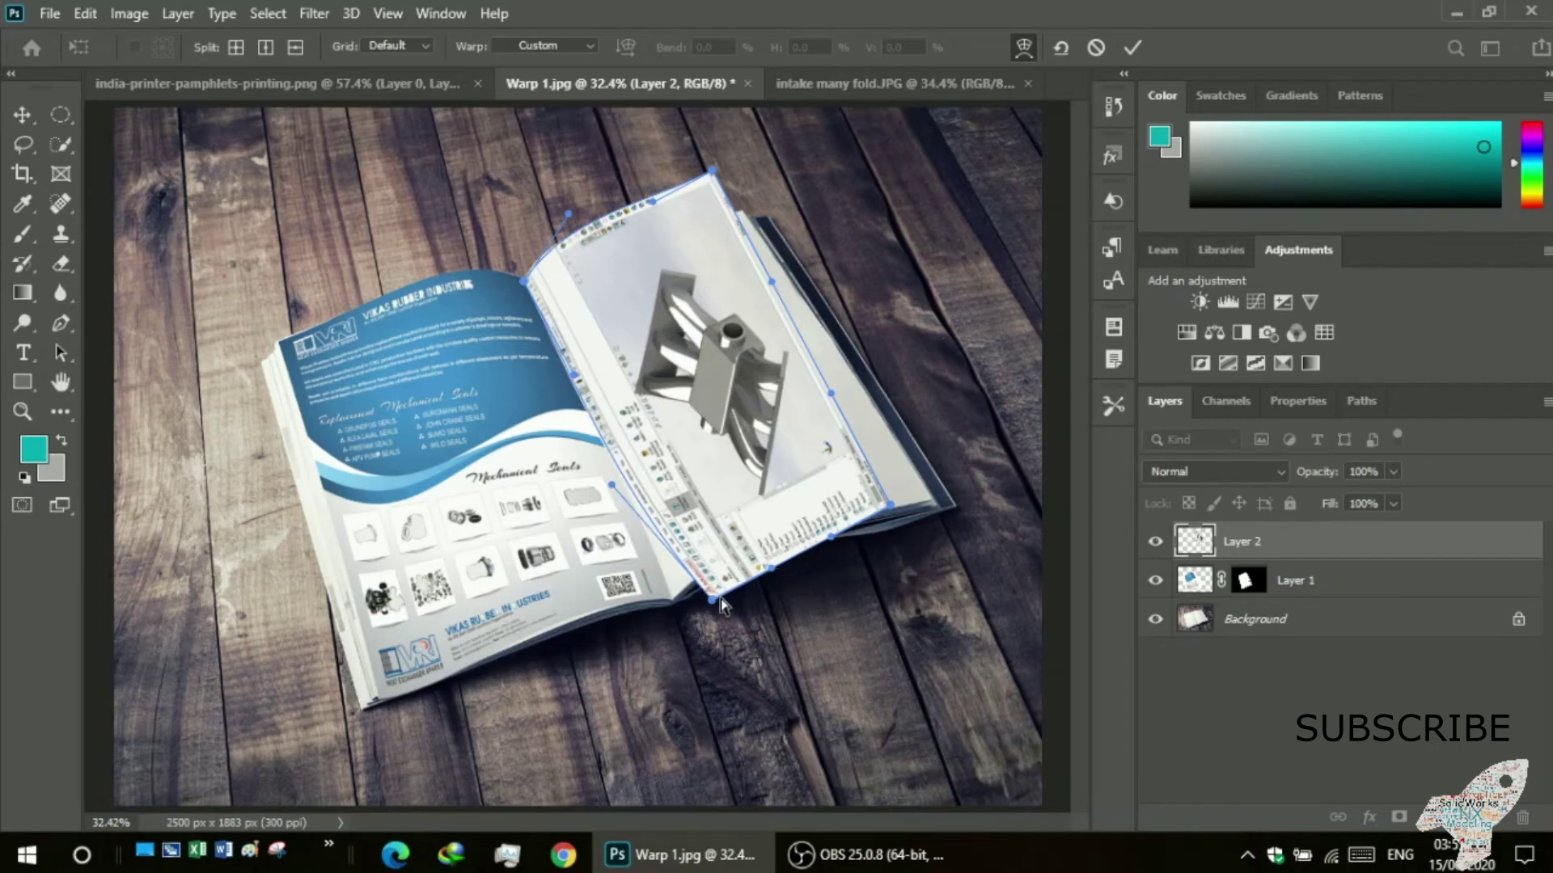
# - Stretch the screenshot's bottom edge and bottom-right corner to the page bottom and fit the right edge
pyautogui.moveTo(803, 563)
pyautogui.mouseDown()
pyautogui.moveTo(726, 589)
pyautogui.moveTo(678, 582)
pyautogui.mouseUp()
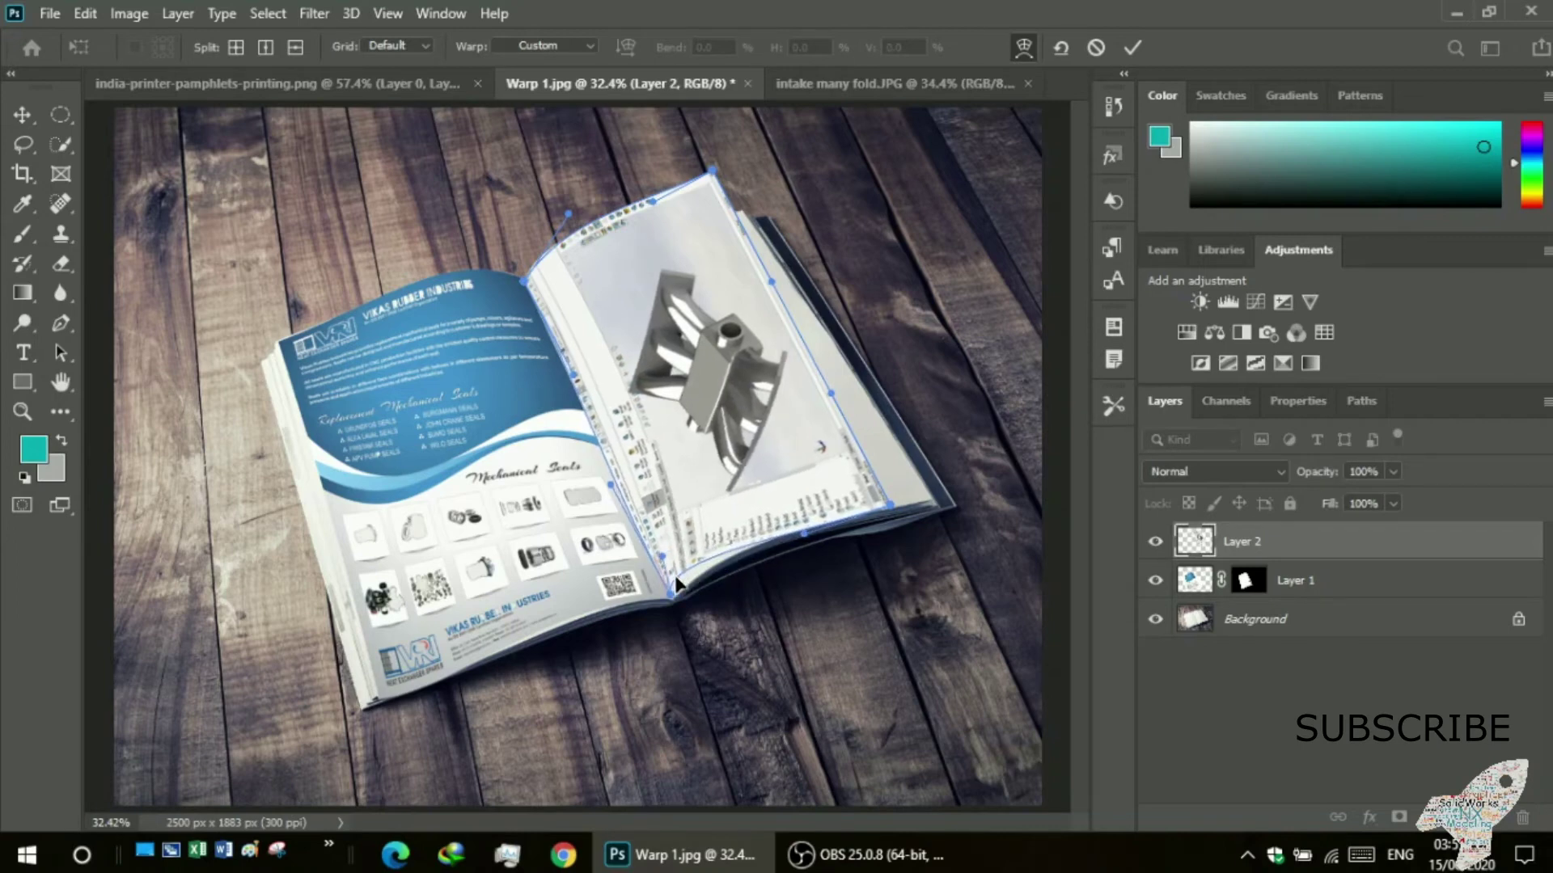
pyautogui.moveTo(726, 556); pyautogui.dragTo(753, 550)
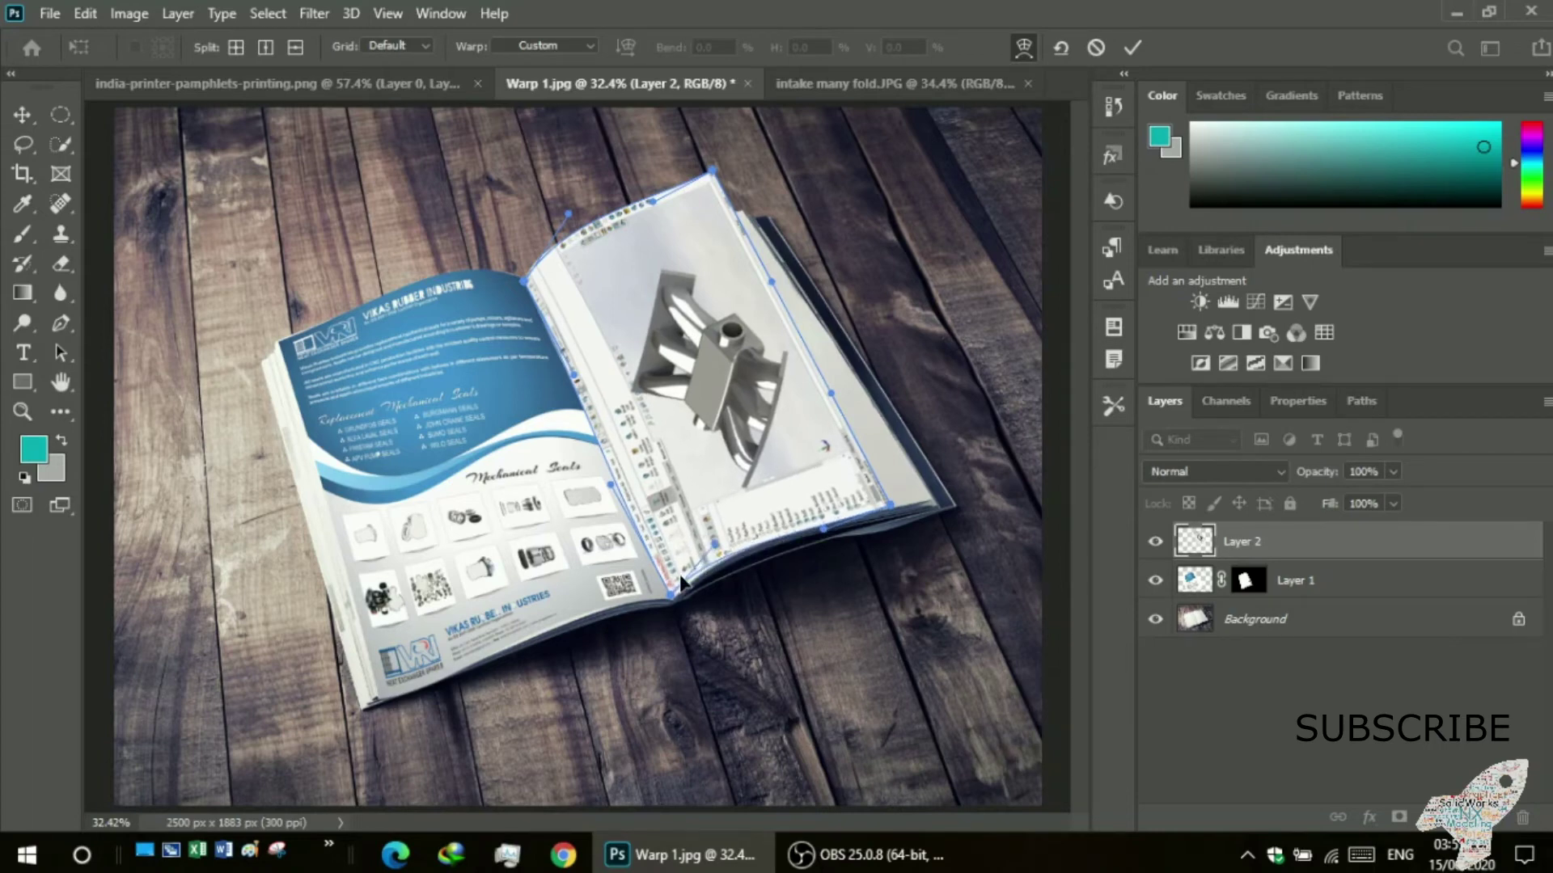
pyautogui.moveTo(681, 580); pyautogui.dragTo(683, 584)
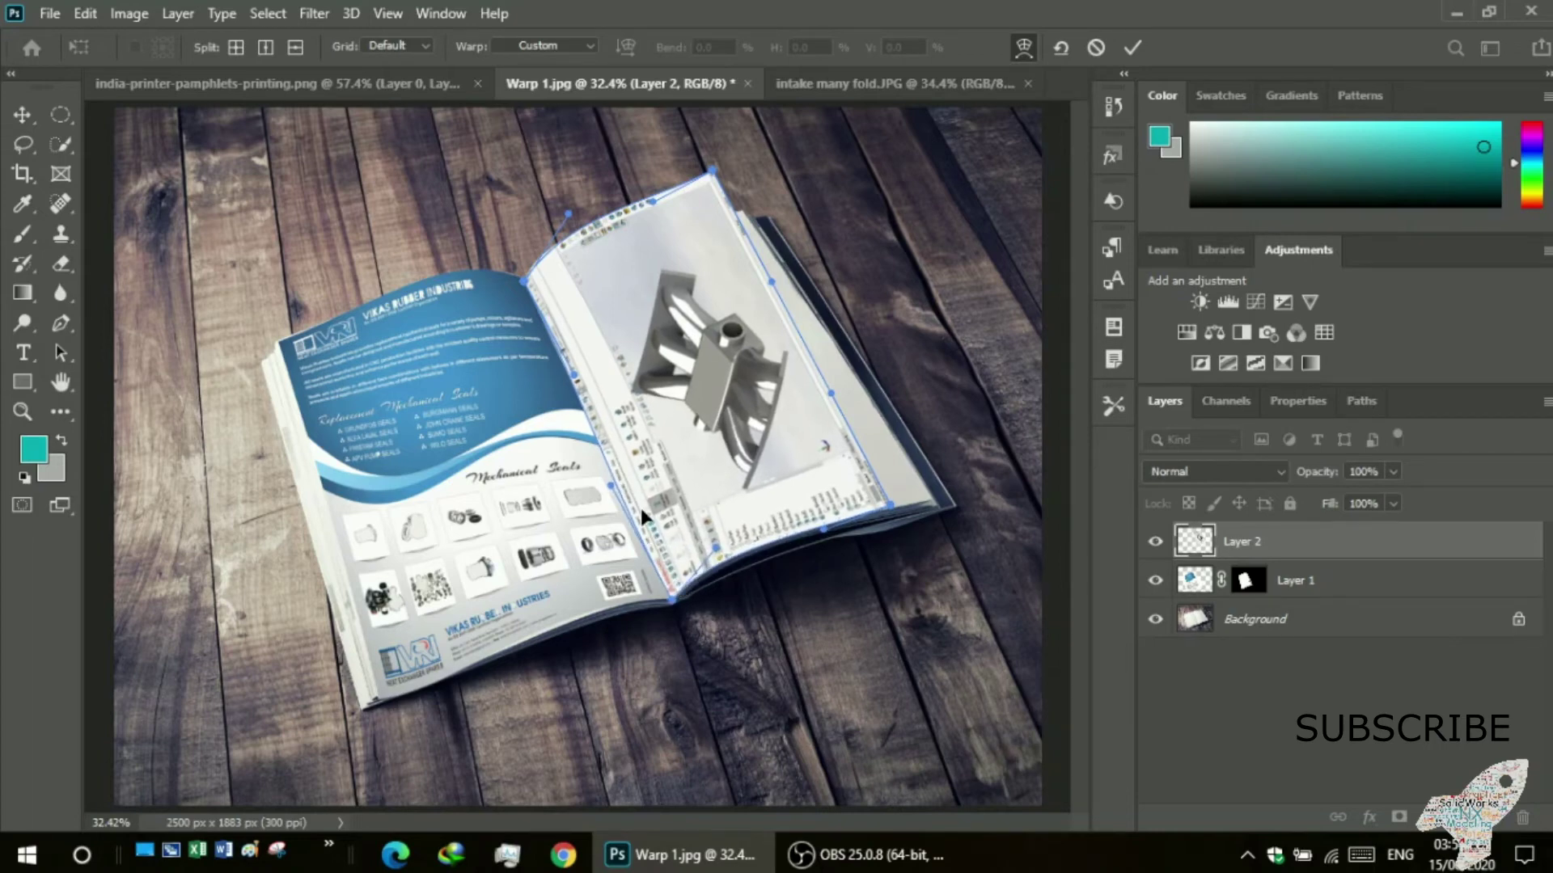
pyautogui.moveTo(635, 502); pyautogui.dragTo(635, 498)
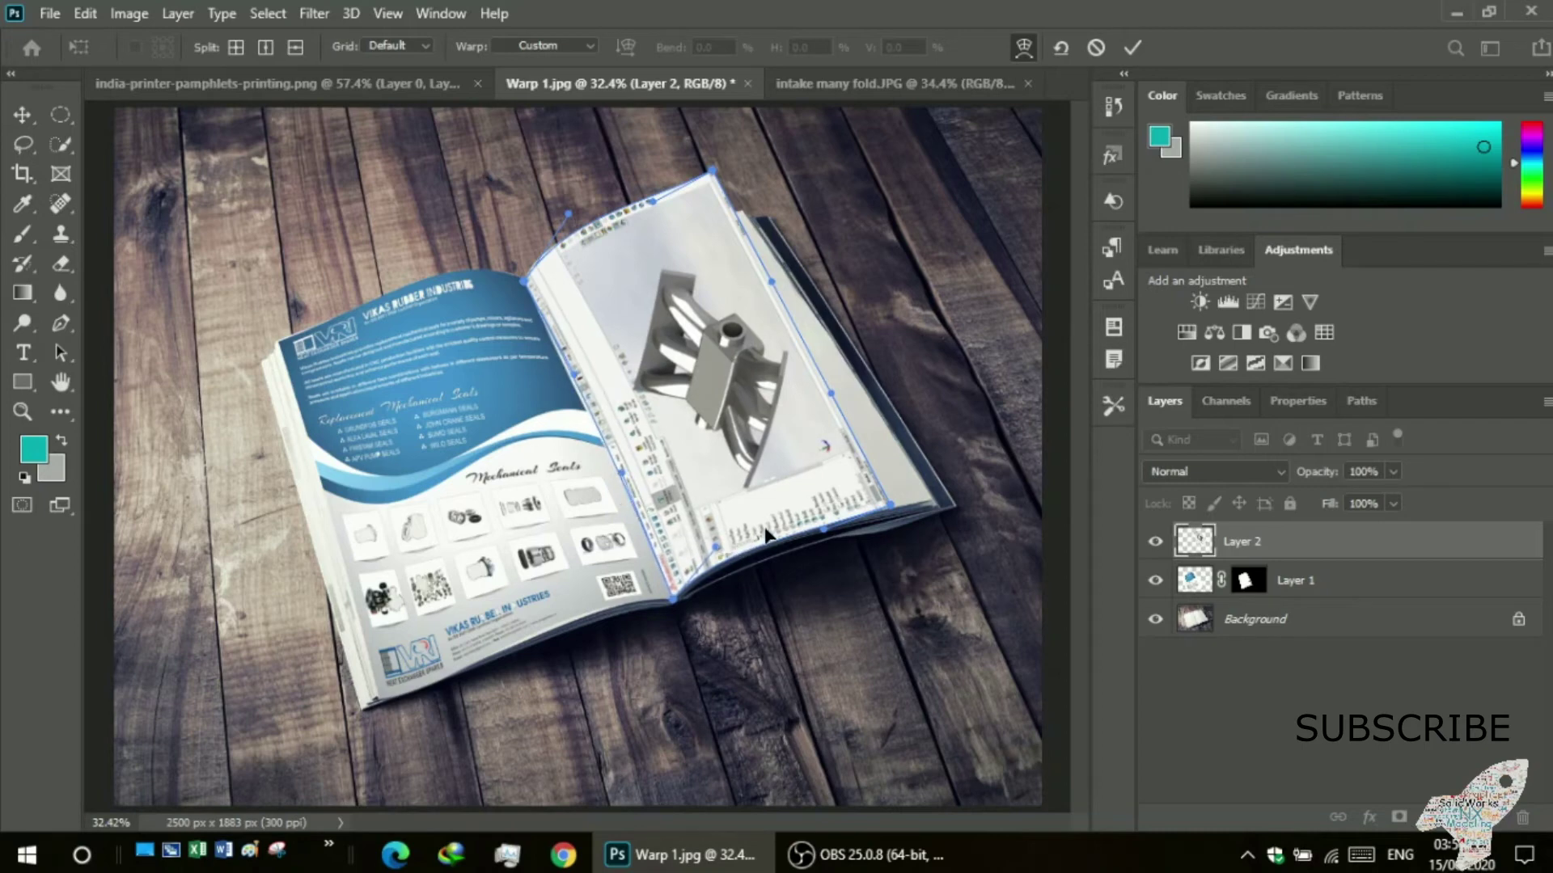
pyautogui.moveTo(772, 537); pyautogui.dragTo(813, 511)
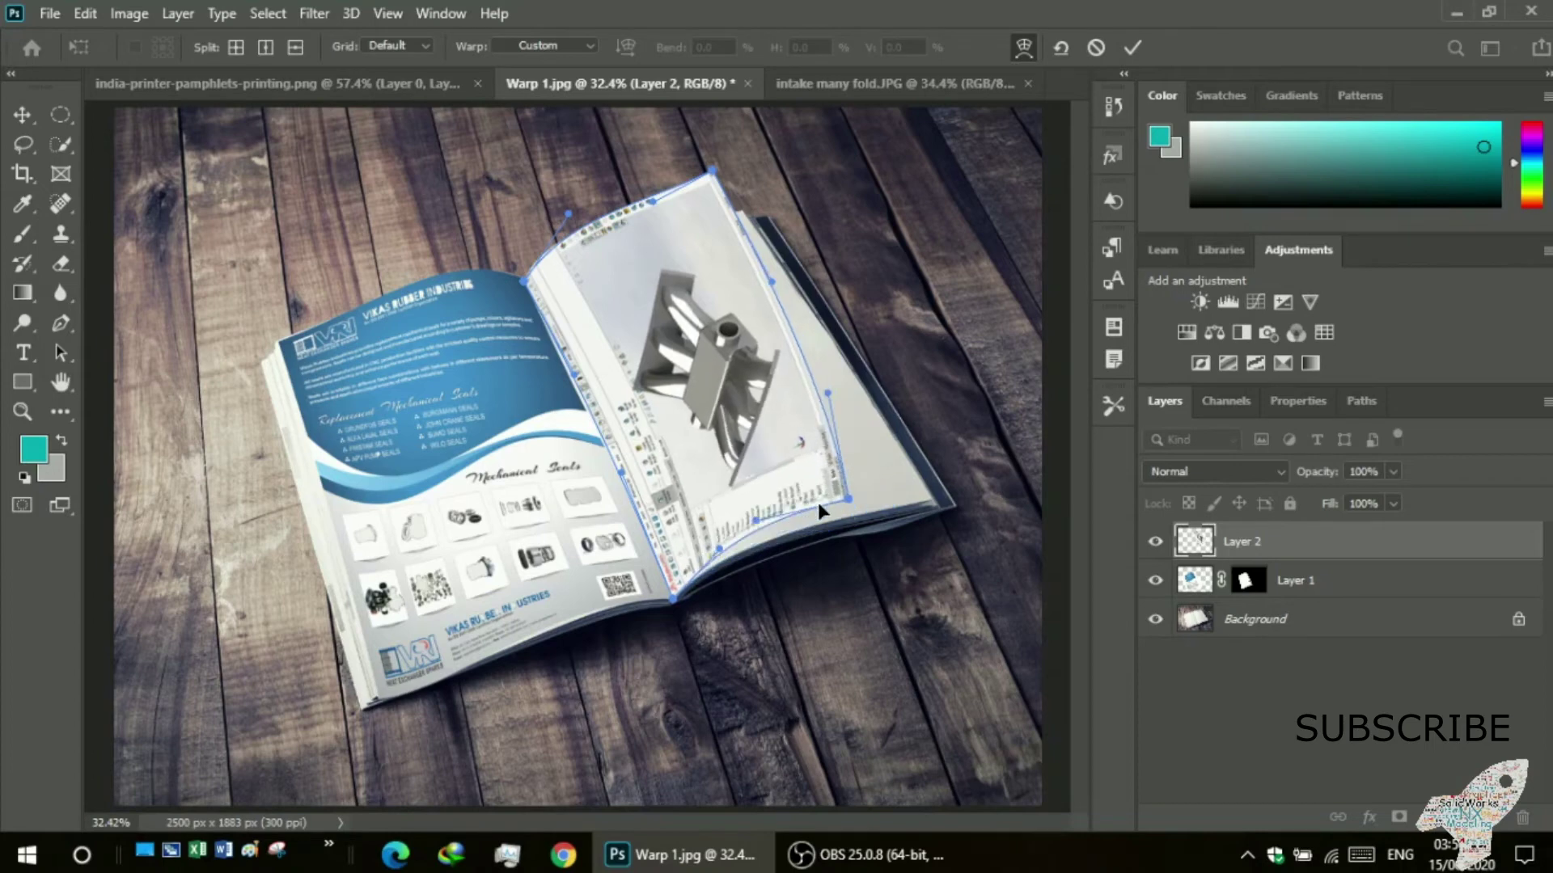
pyautogui.moveTo(845, 497)
pyautogui.mouseDown()
pyautogui.moveTo(934, 500)
pyautogui.moveTo(904, 495)
pyautogui.mouseUp()
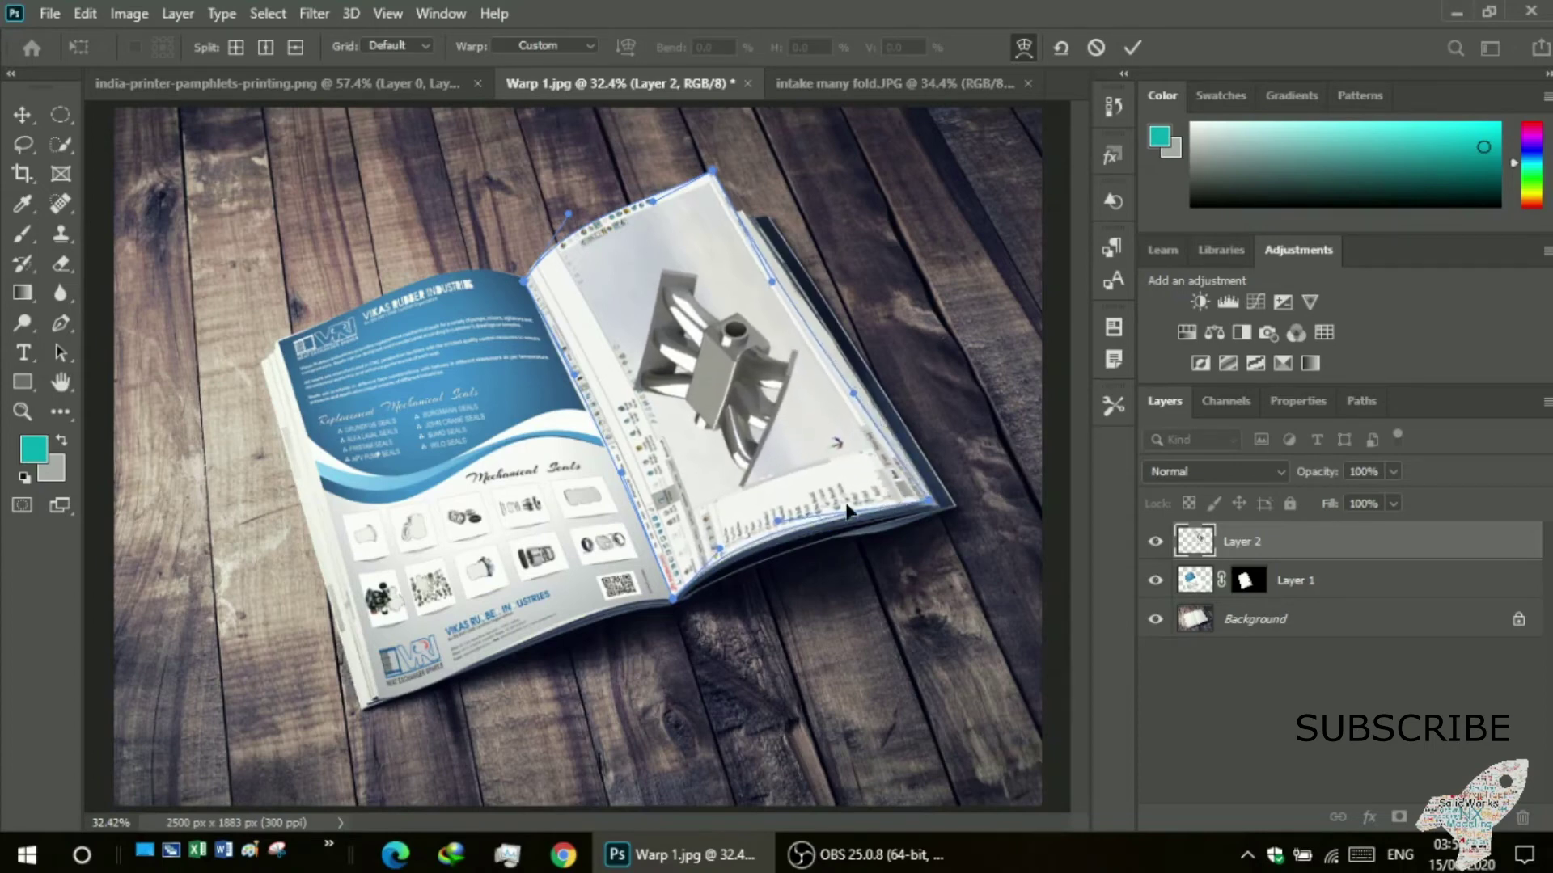
pyautogui.moveTo(774, 518); pyautogui.dragTo(783, 526)
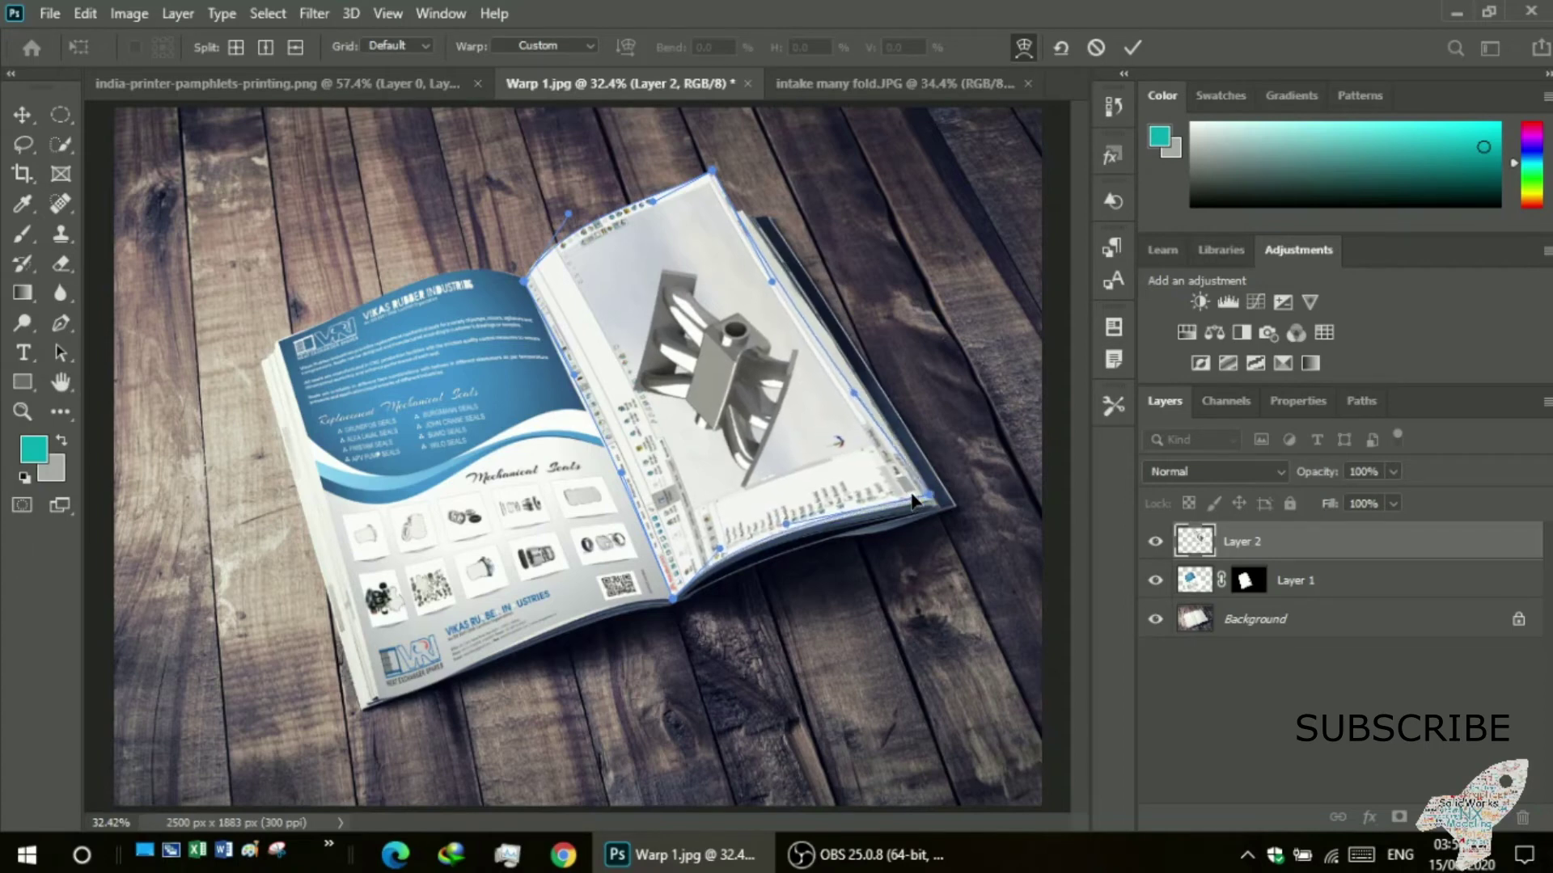
pyautogui.moveTo(853, 393); pyautogui.dragTo(859, 385)
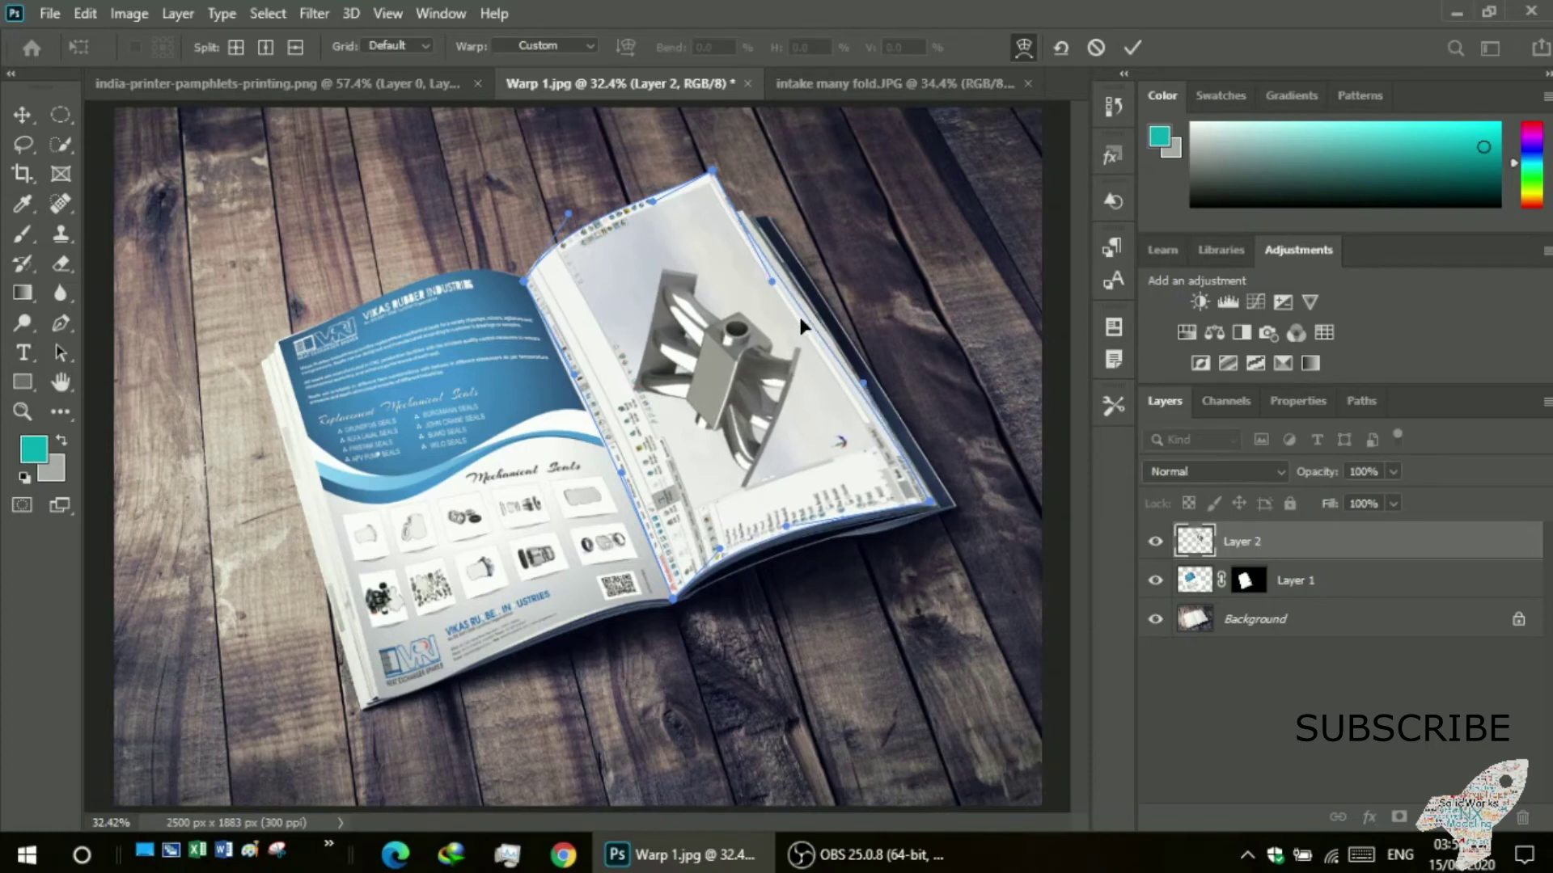
# - Curve the screenshot's top edge along the page top, commit the warp, and zoom into the right page
pyautogui.moveTo(715, 182); pyautogui.dragTo(746, 212)
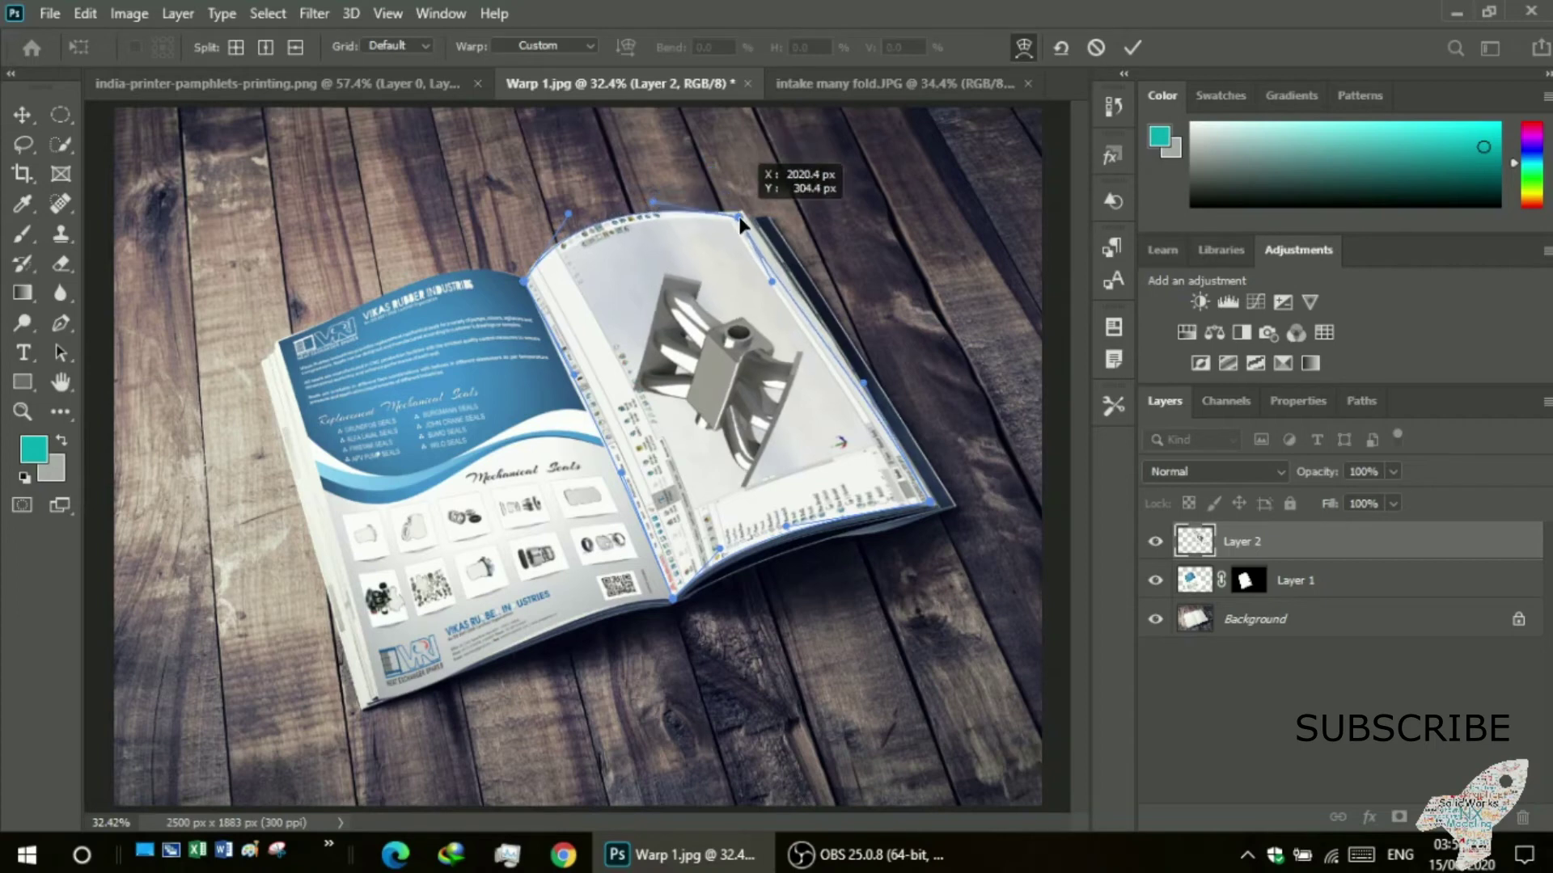
pyautogui.moveTo(629, 220); pyautogui.dragTo(597, 236)
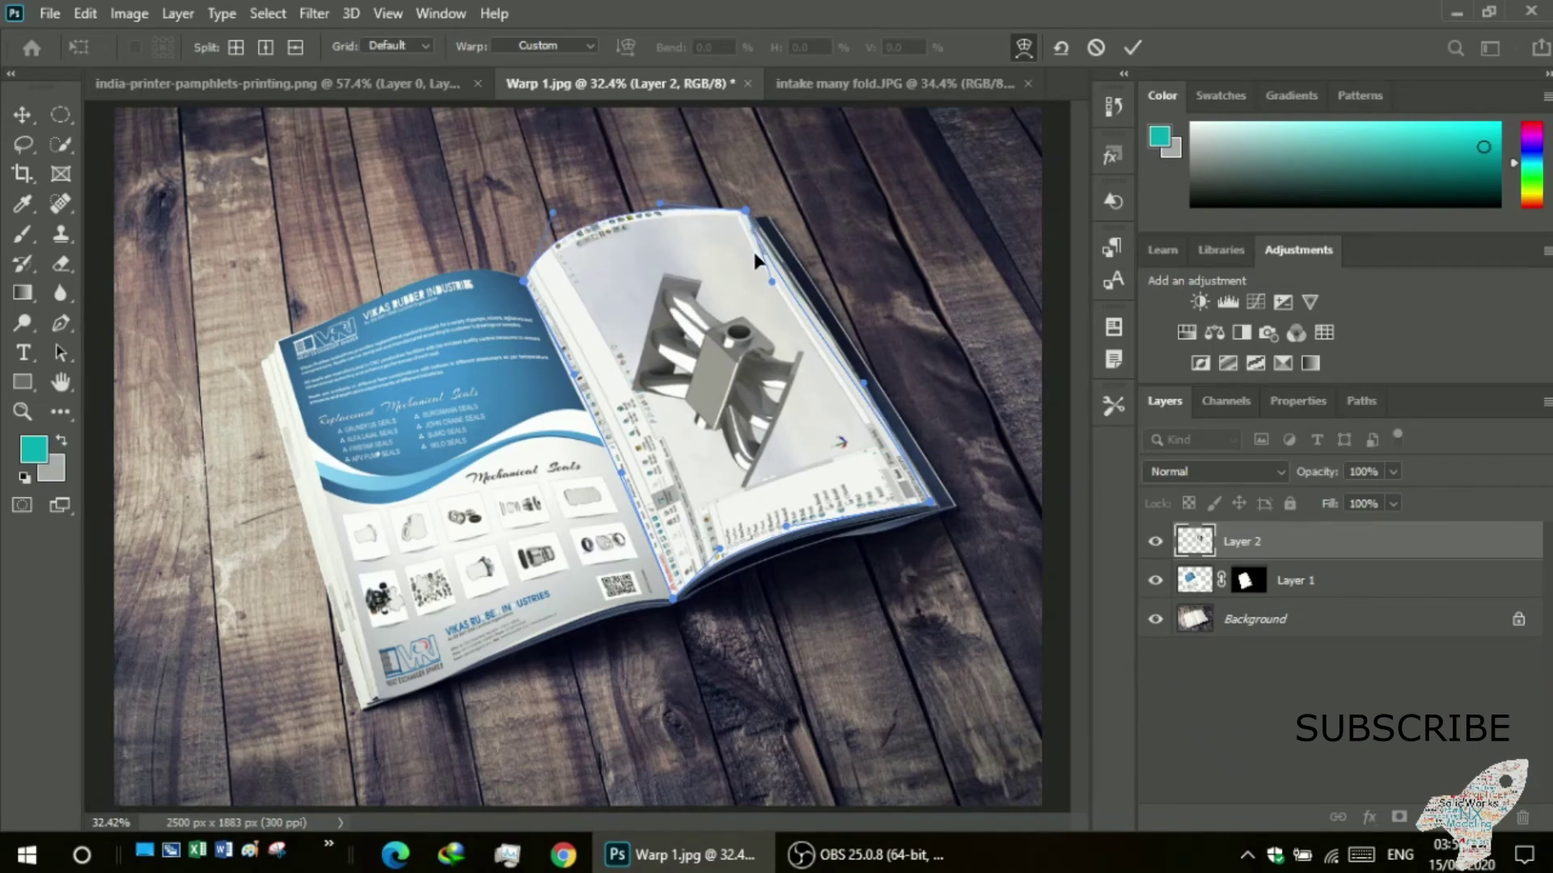
pyautogui.press('Return')
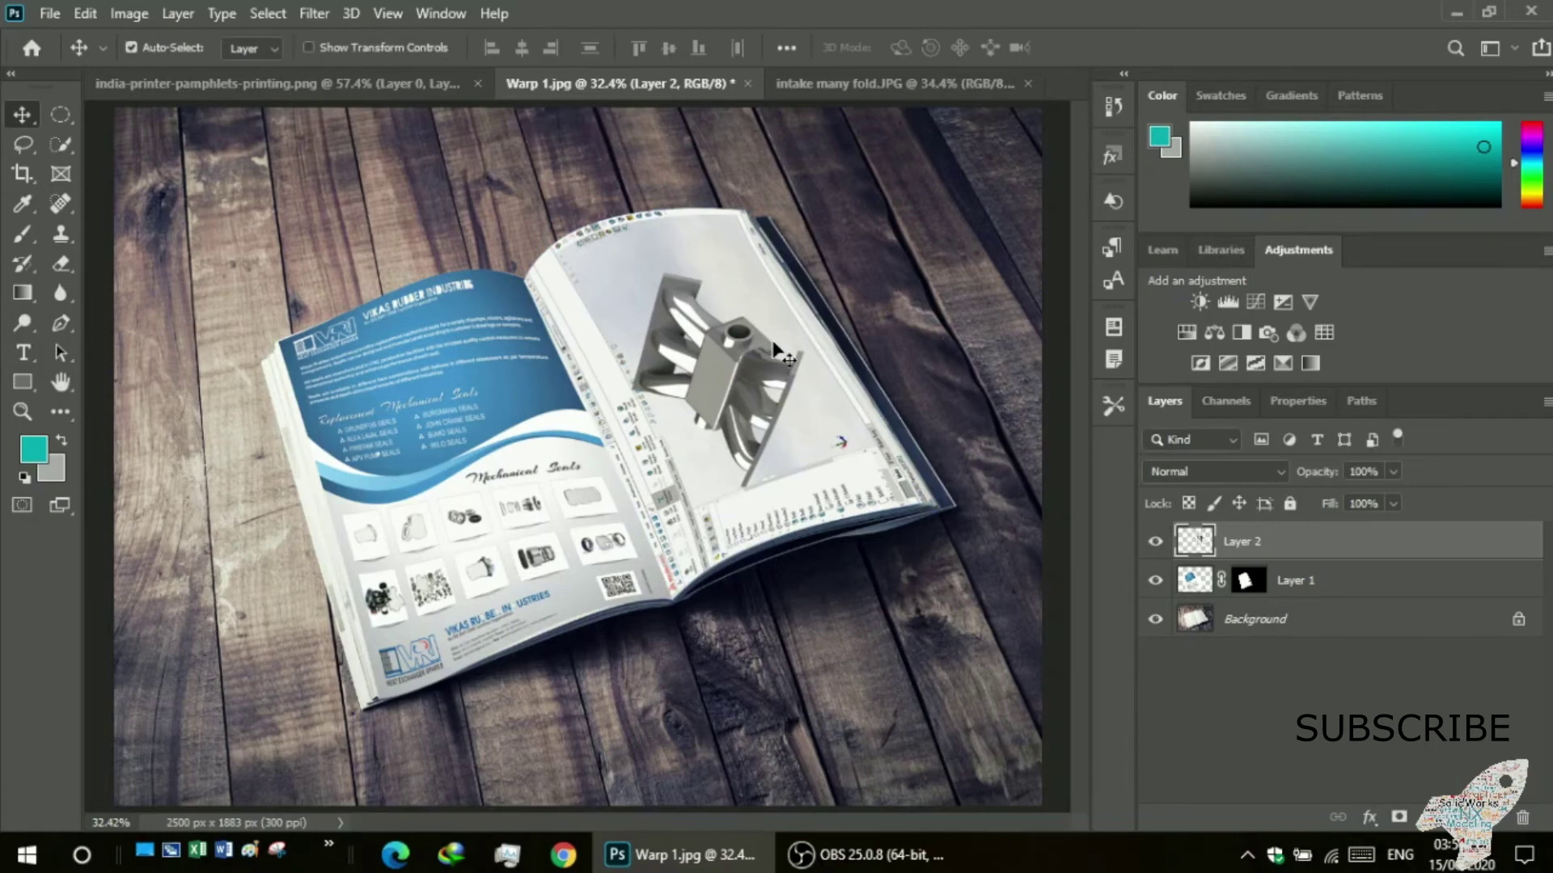
pyautogui.press('z')
pyautogui.moveTo(784, 360); pyautogui.dragTo(782, 435)
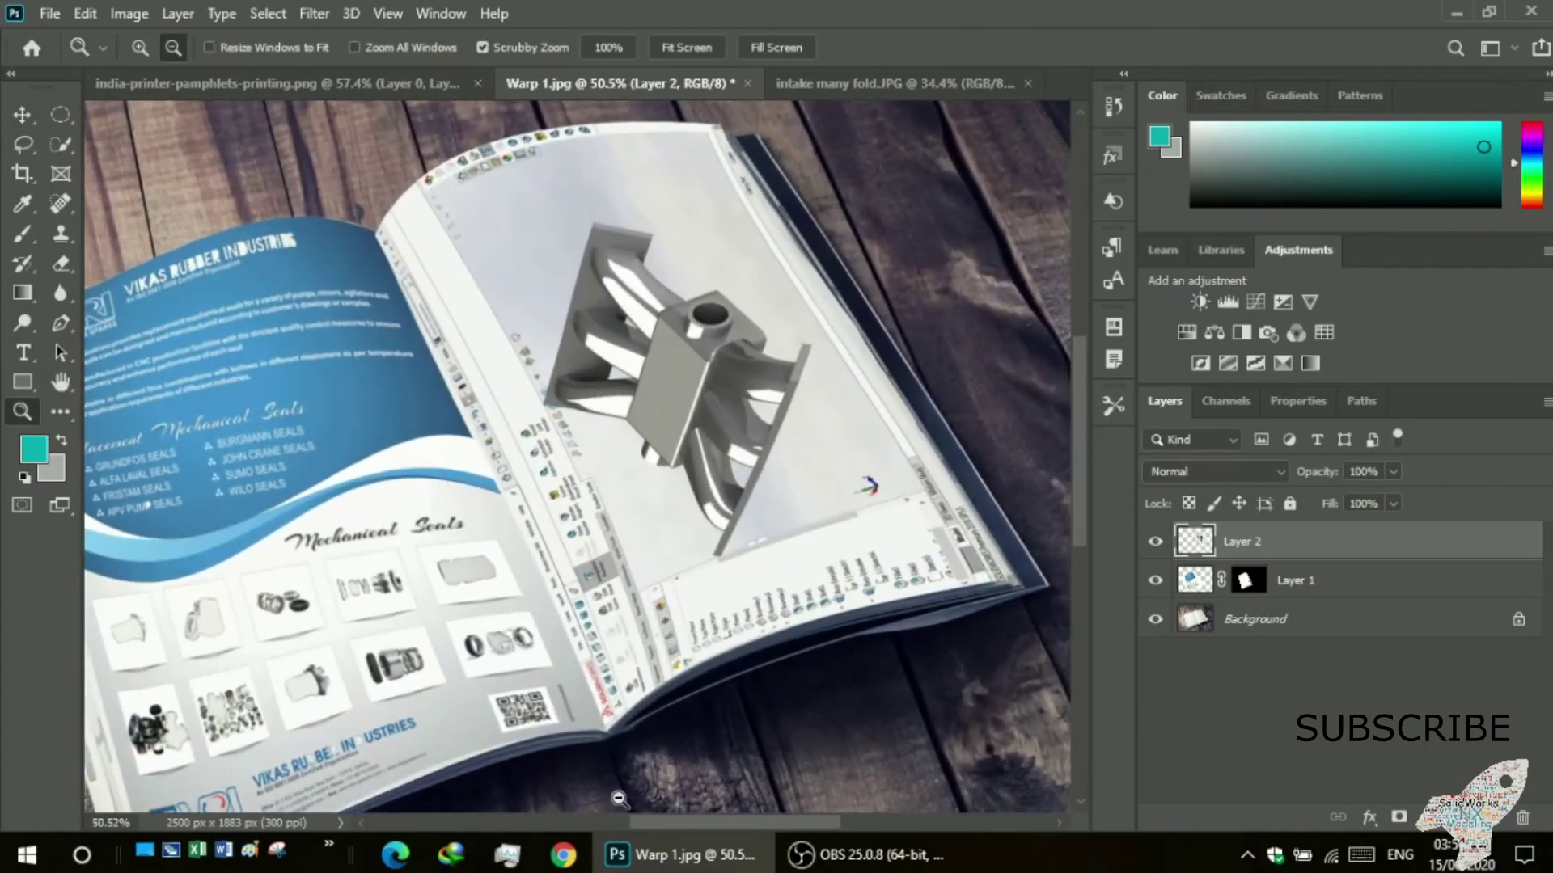
pyautogui.moveTo(661, 820); pyautogui.dragTo(699, 813)
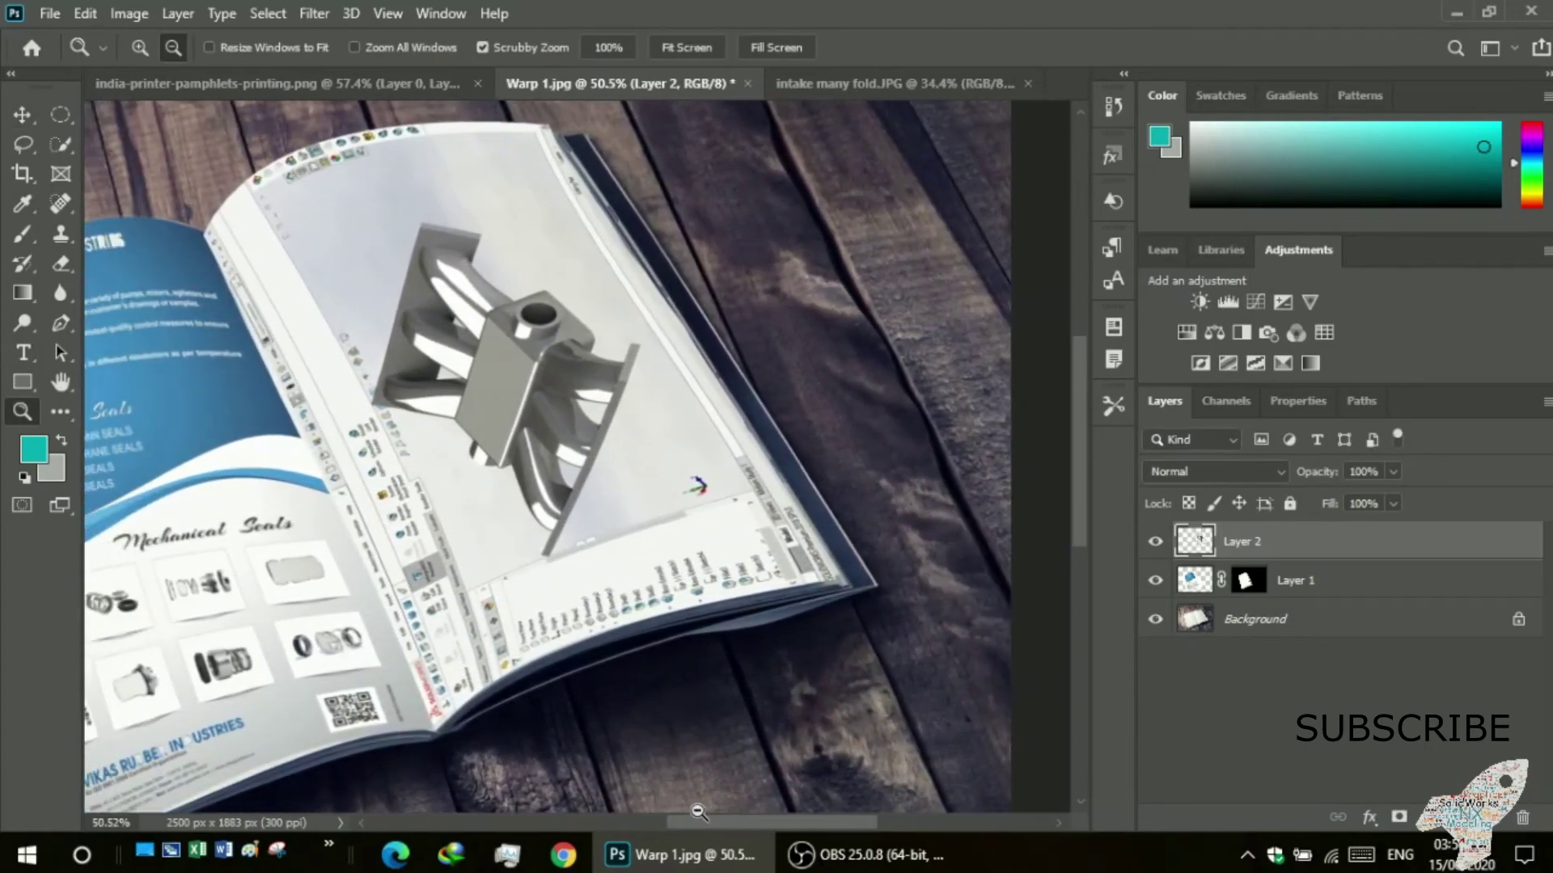
pyautogui.click(84, 13)
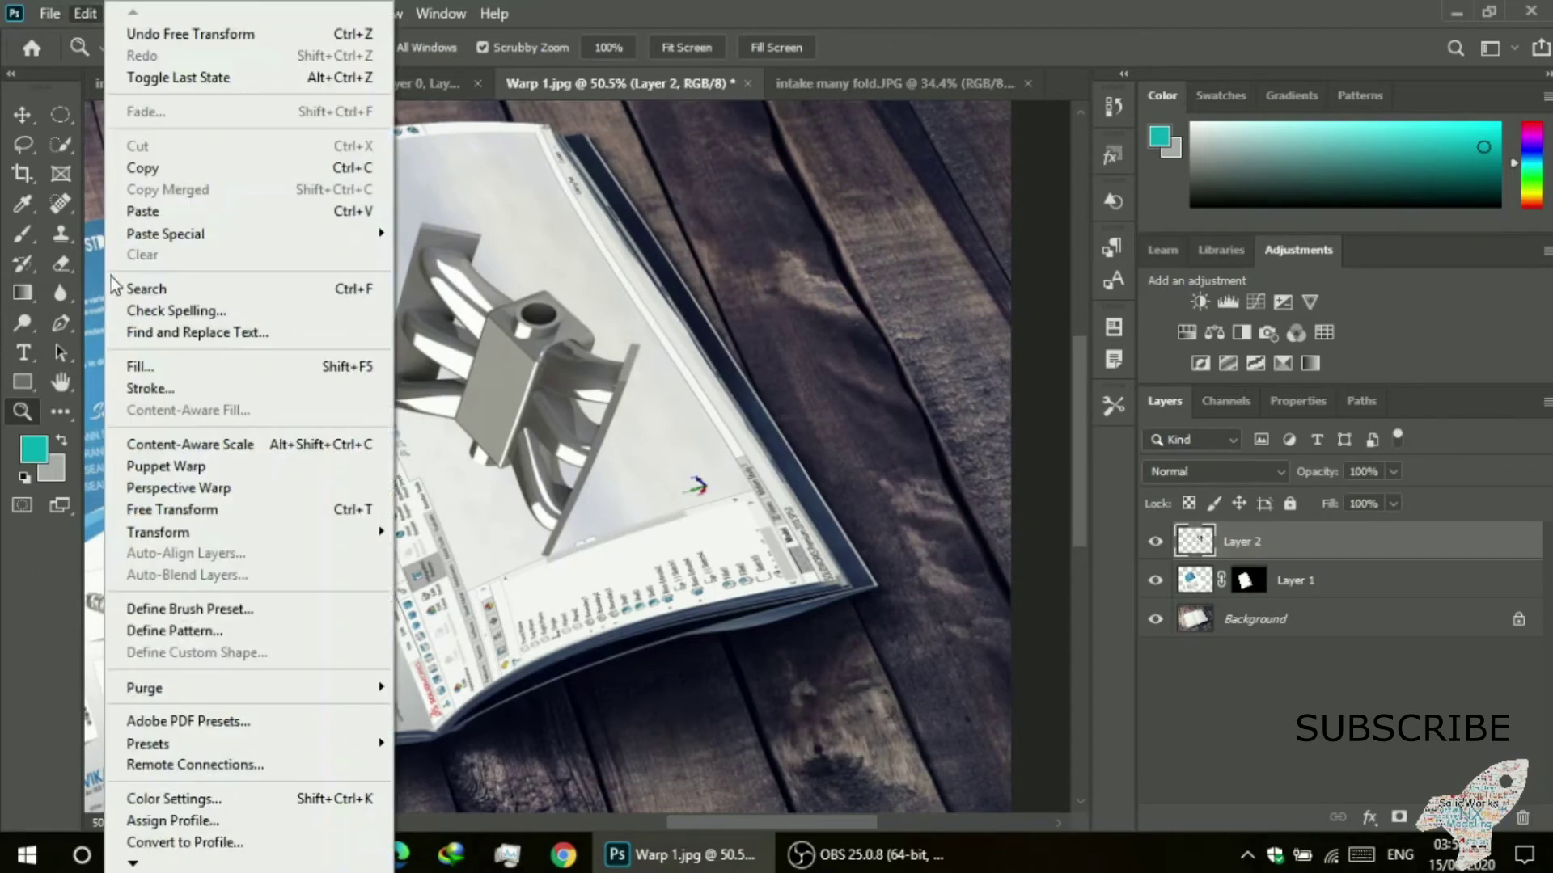
pyautogui.moveTo(157, 531)
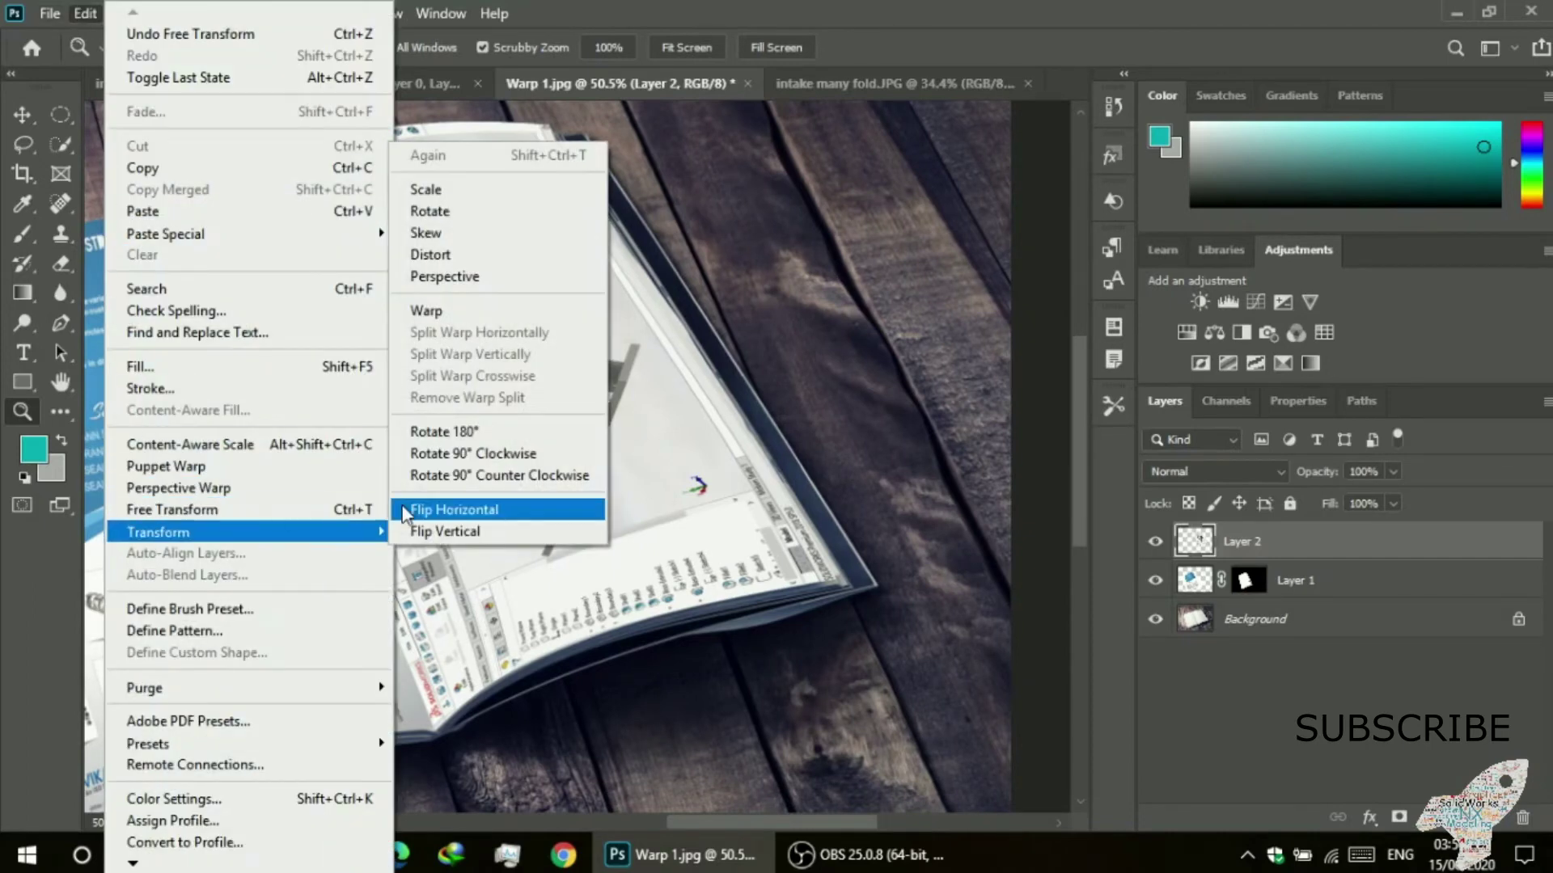
# - Start a new warp on the screenshot and fit its left edge and bottom-left corner to the spine
pyautogui.click(429, 318)
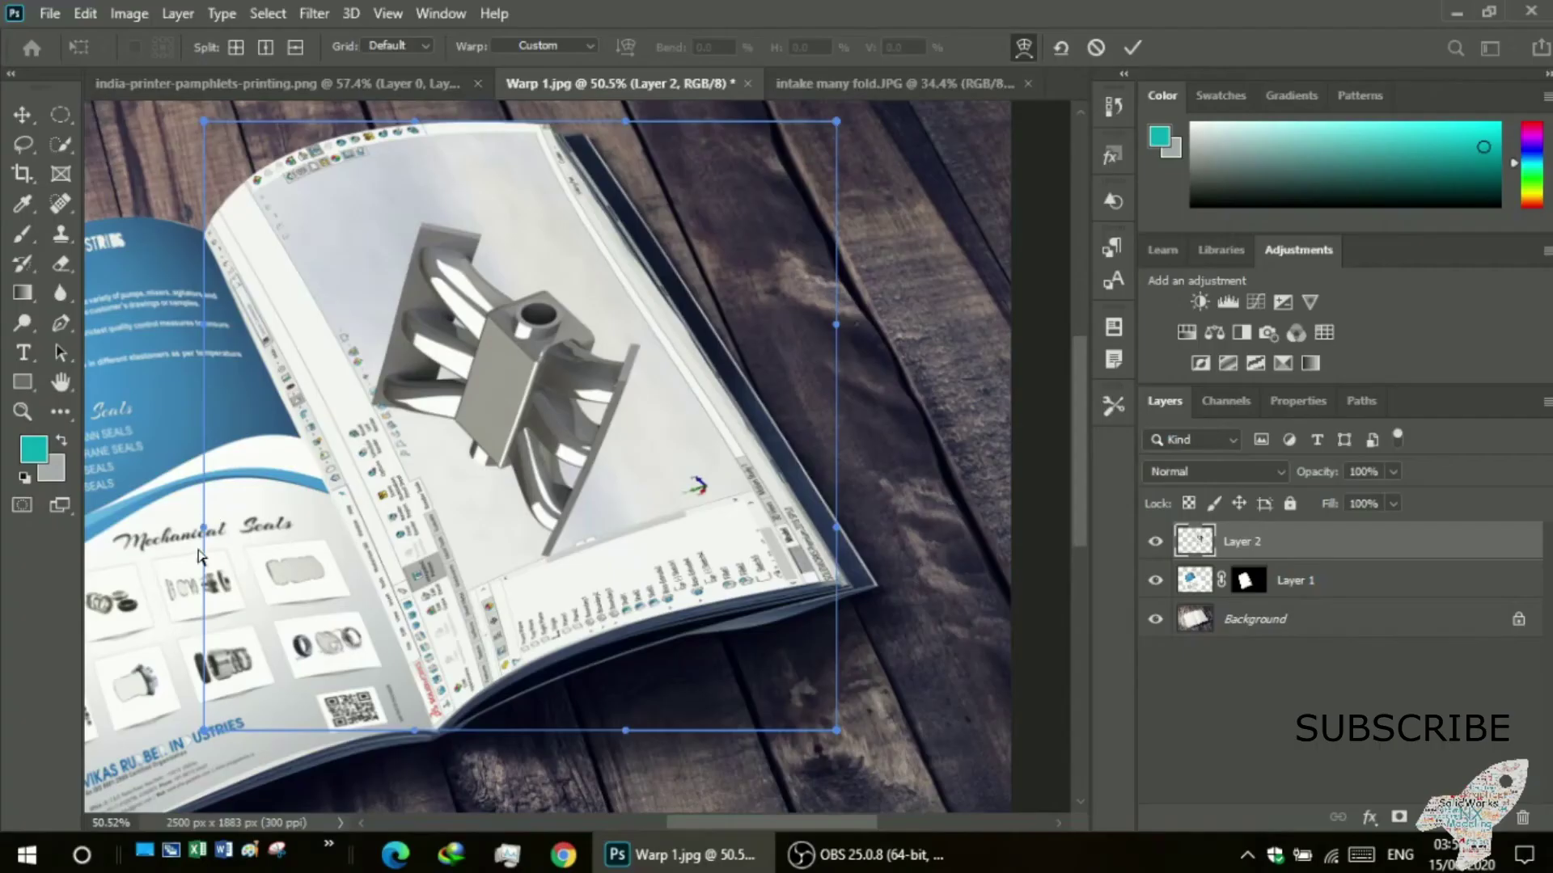
pyautogui.moveTo(205, 532)
pyautogui.mouseDown()
pyautogui.moveTo(175, 505)
pyautogui.moveTo(191, 518)
pyautogui.mouseUp()
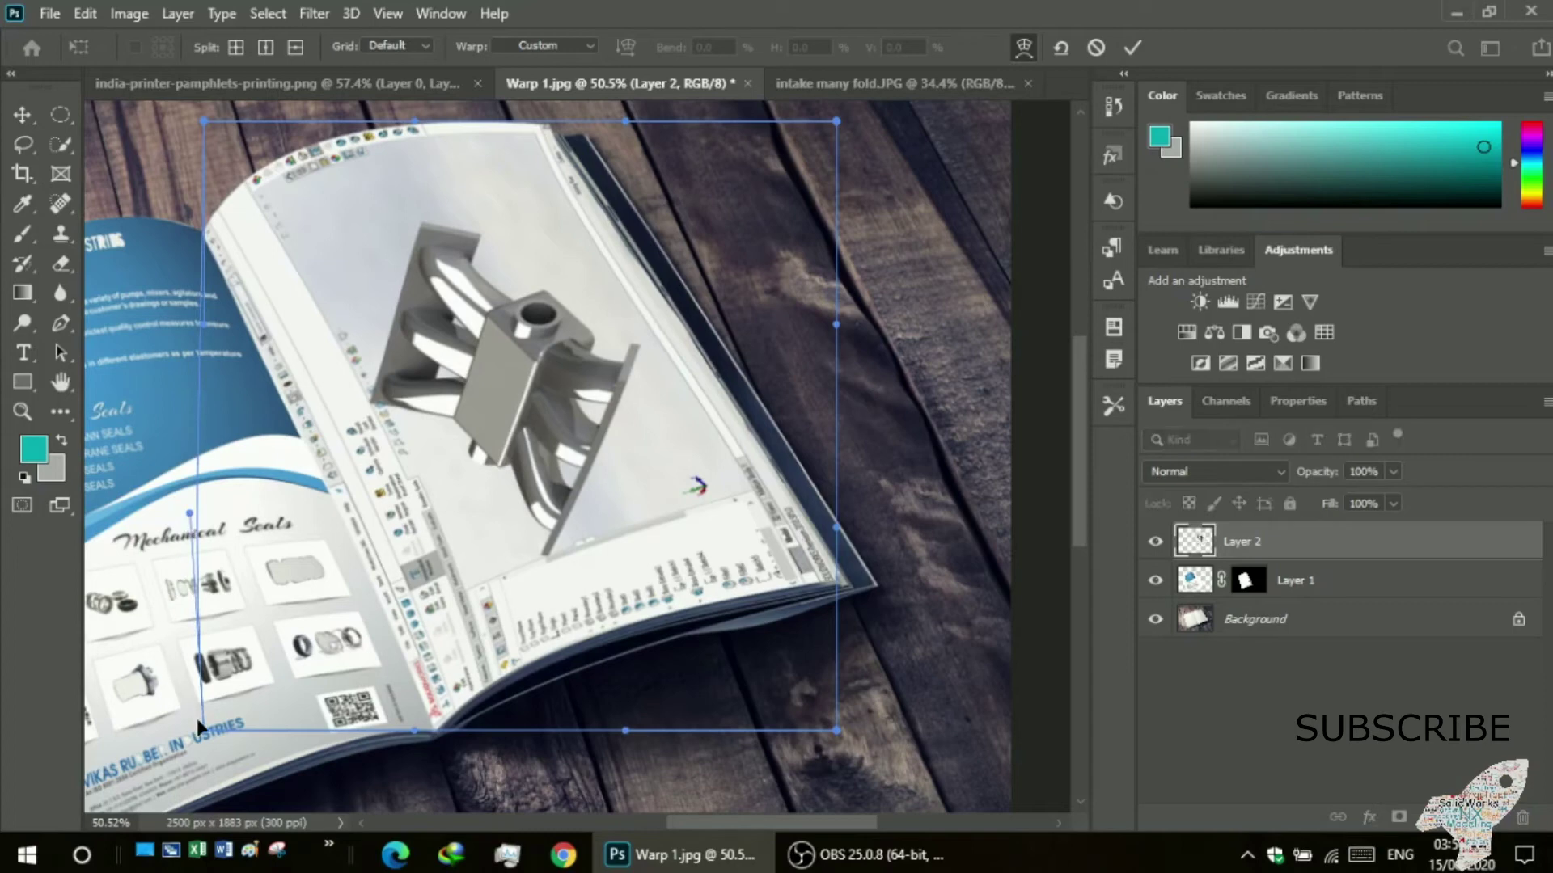
pyautogui.moveTo(200, 736); pyautogui.dragTo(214, 731)
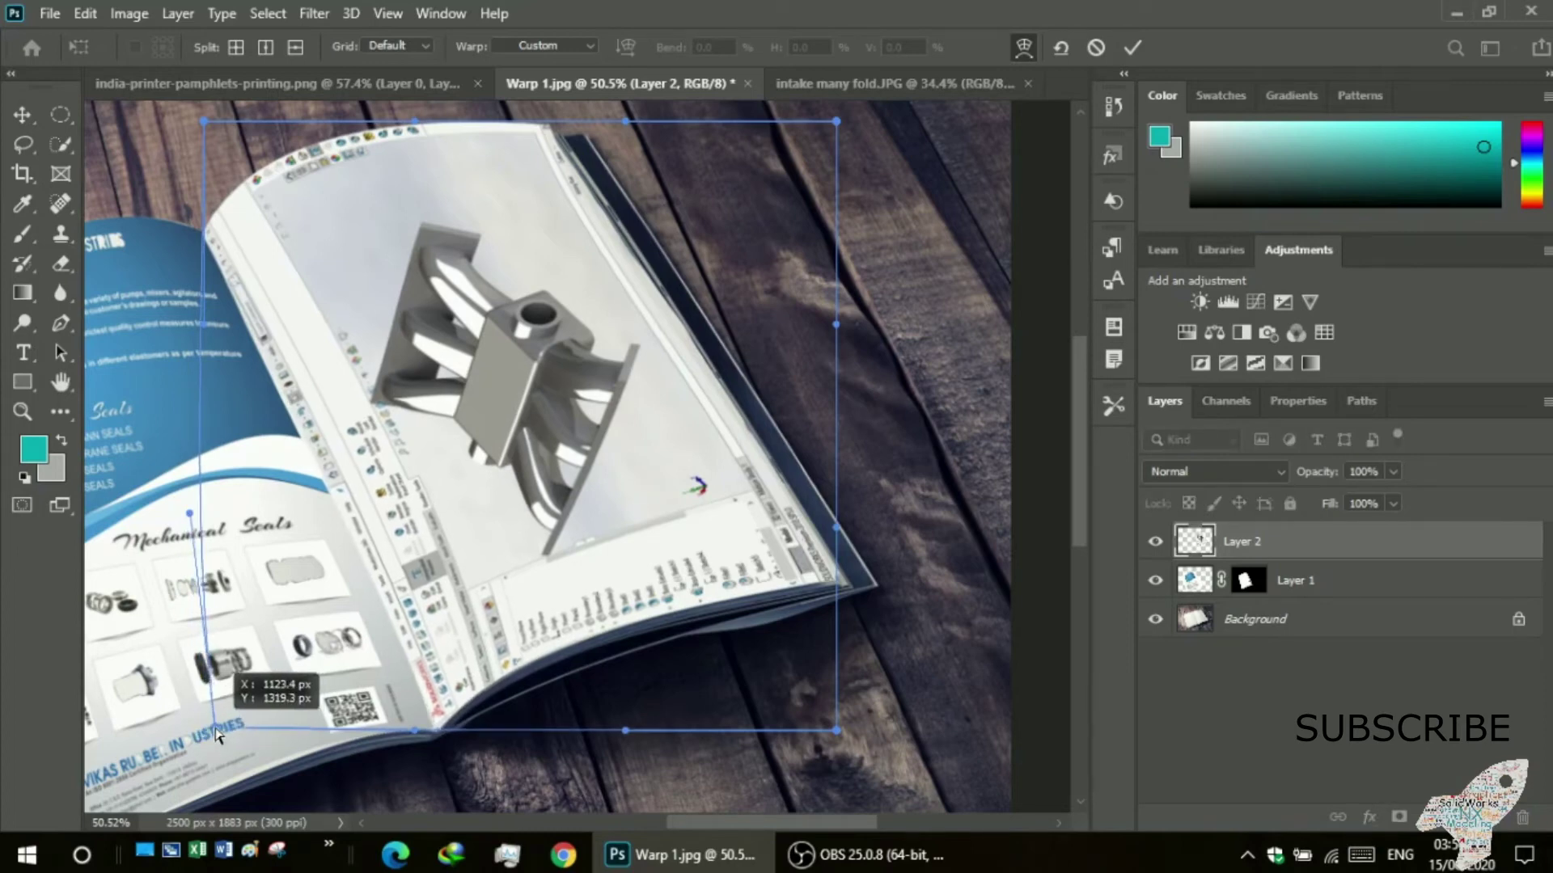
pyautogui.moveTo(558, 736)
pyautogui.mouseDown()
pyautogui.moveTo(570, 740)
pyautogui.moveTo(564, 729)
pyautogui.mouseUp()
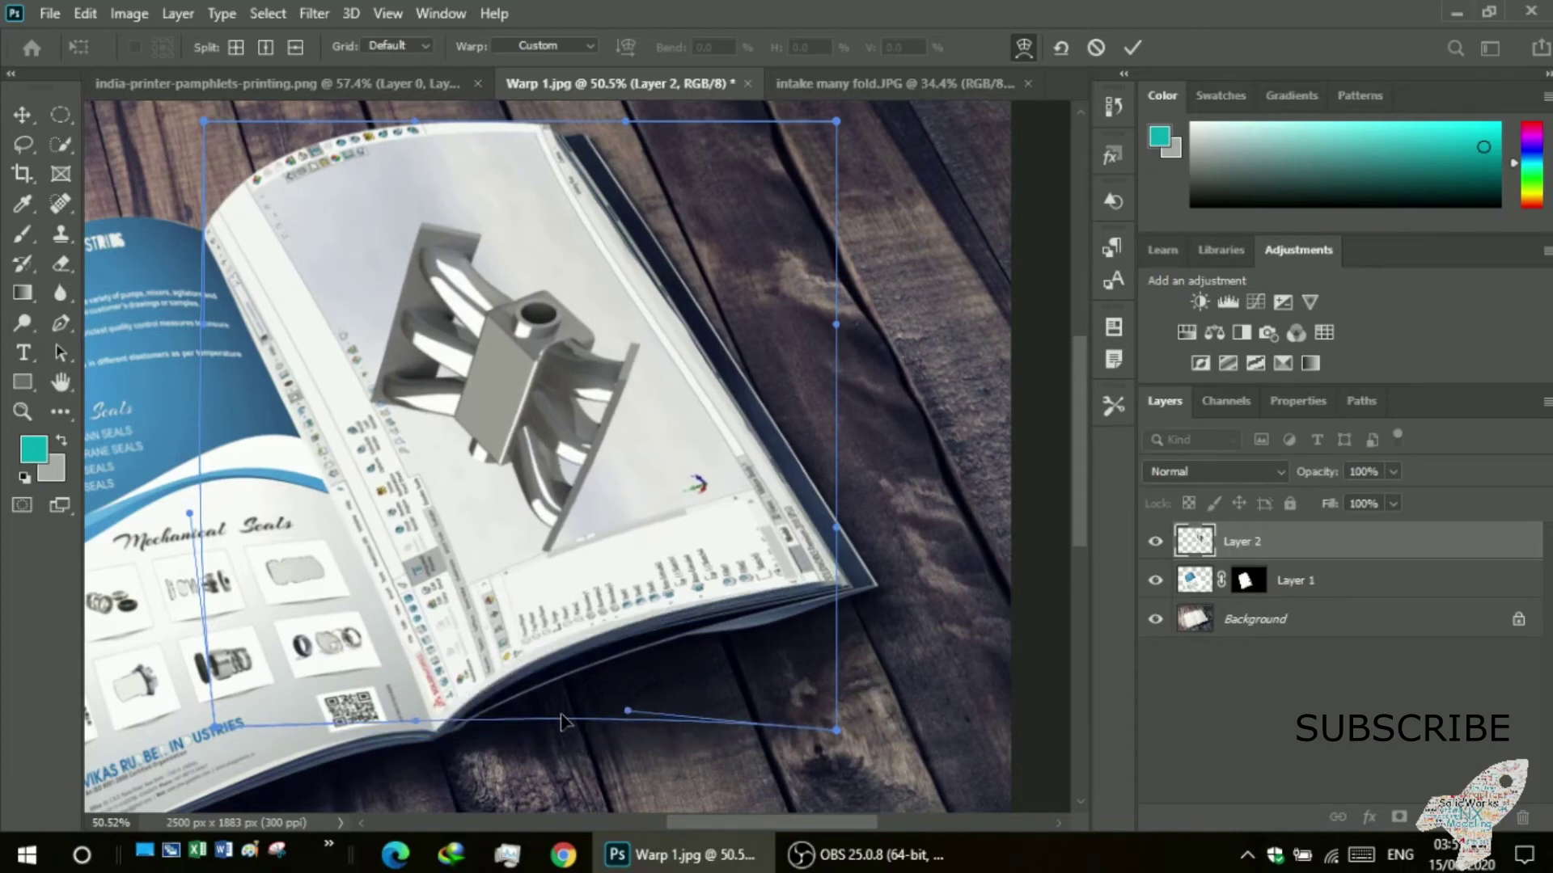
pyautogui.moveTo(563, 729); pyautogui.dragTo(558, 730)
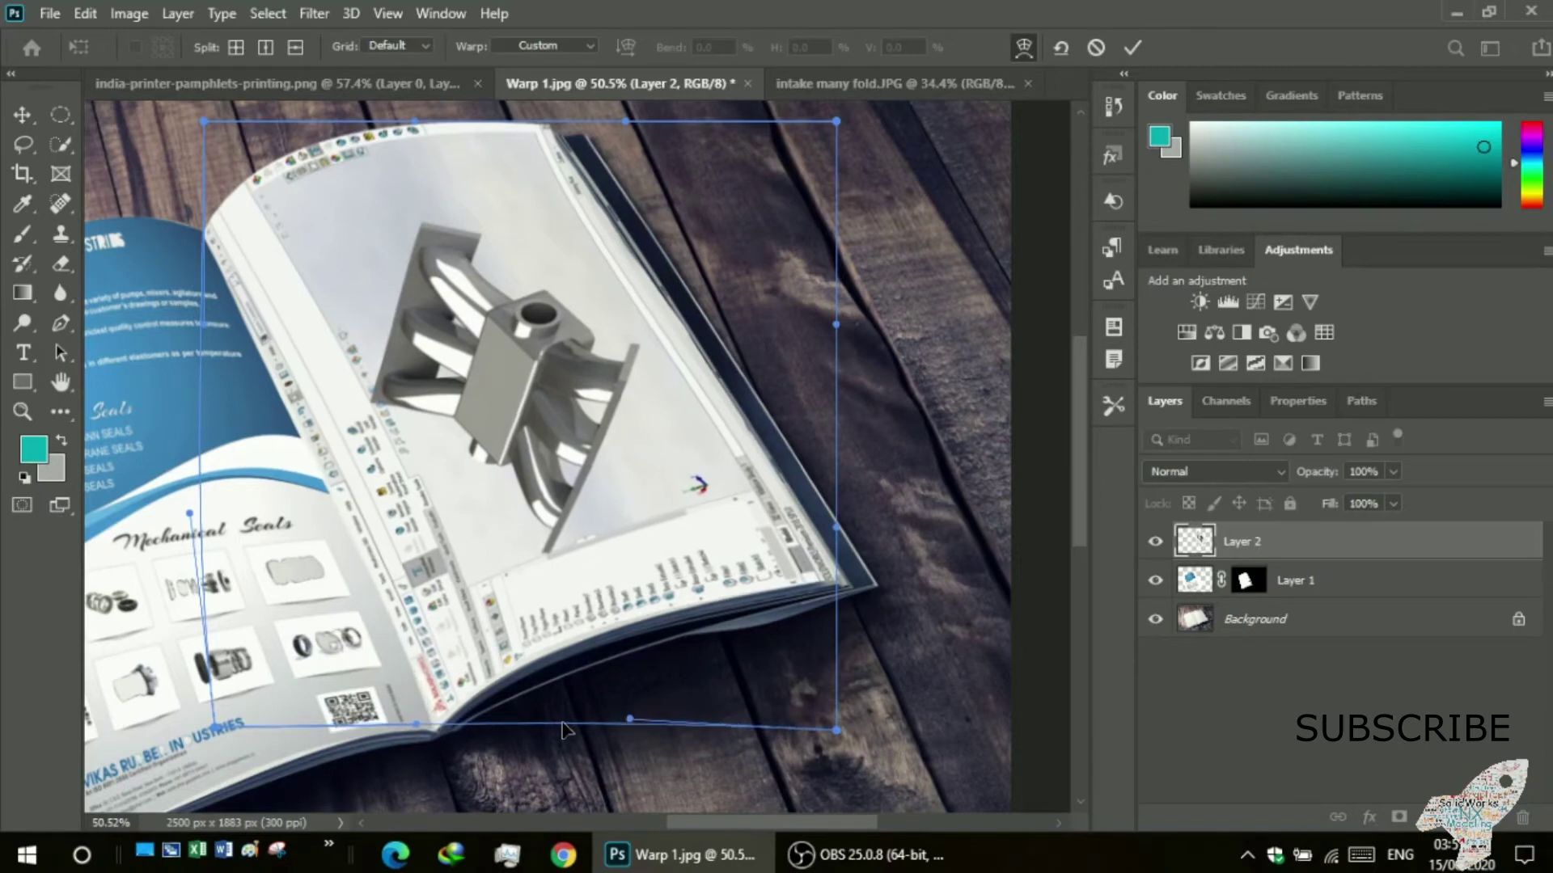
# - Bend the top edge, pull the top-right corner in, and bow the right edge outward
pyautogui.scroll(1, 753, 290)
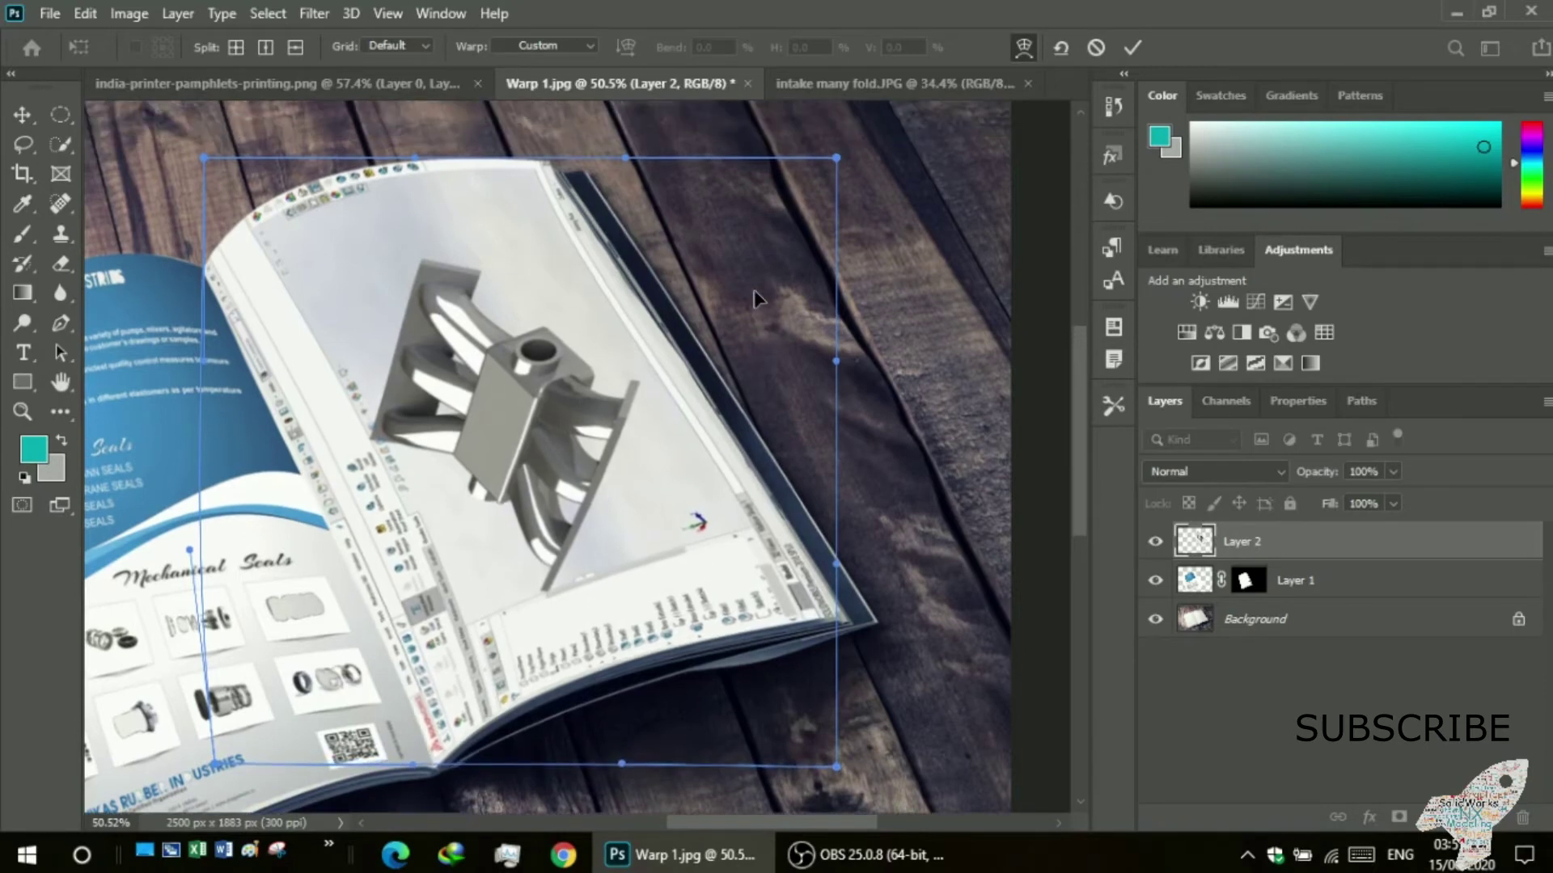
pyautogui.scroll(1, 754, 290)
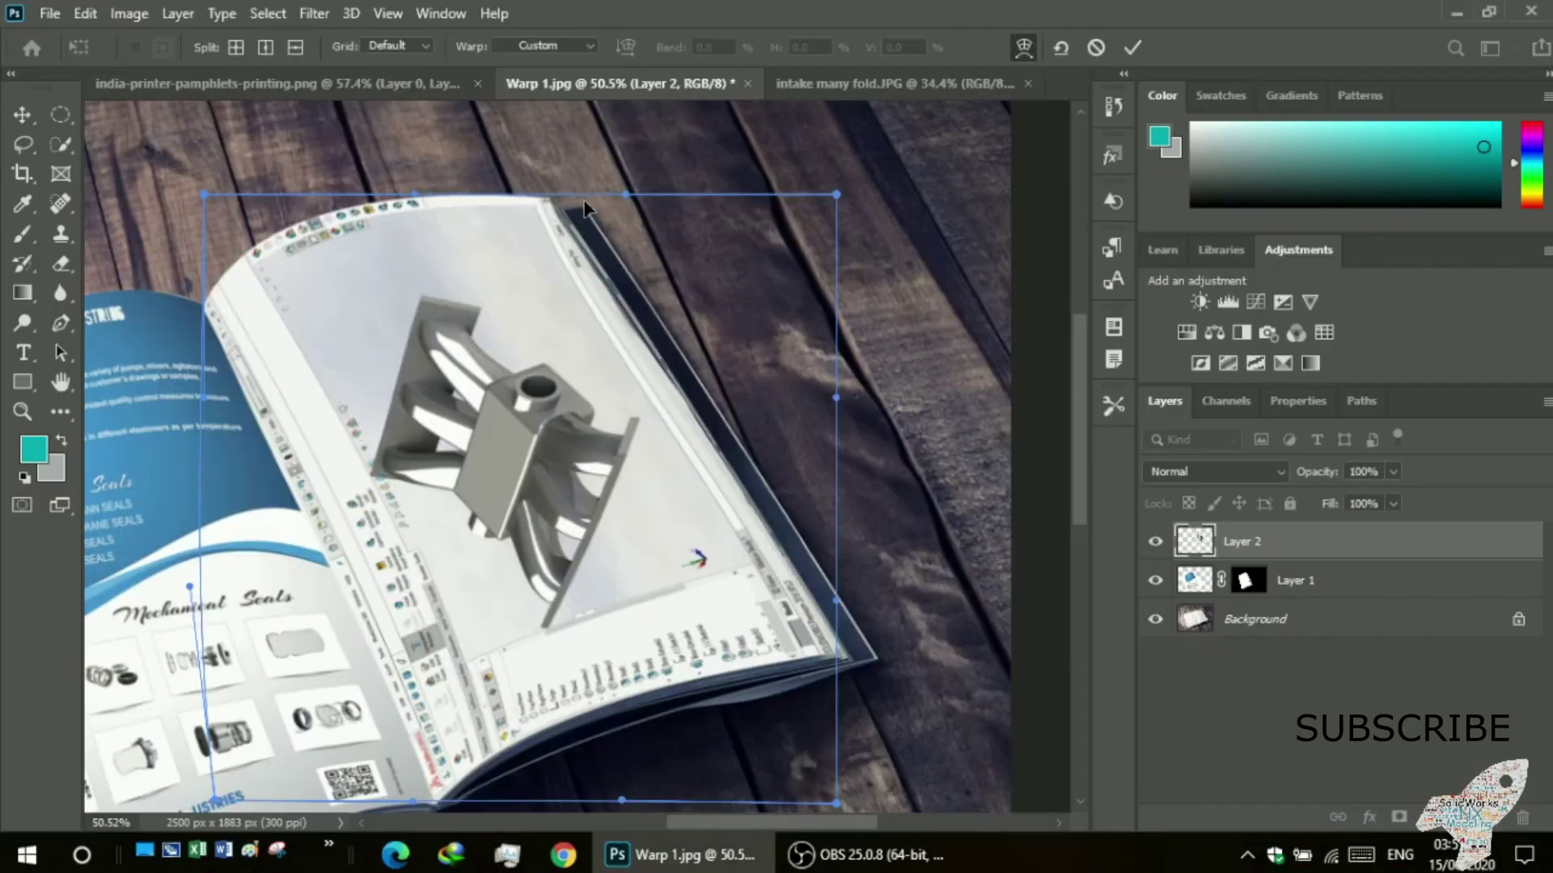
pyautogui.moveTo(584, 209); pyautogui.dragTo(590, 208)
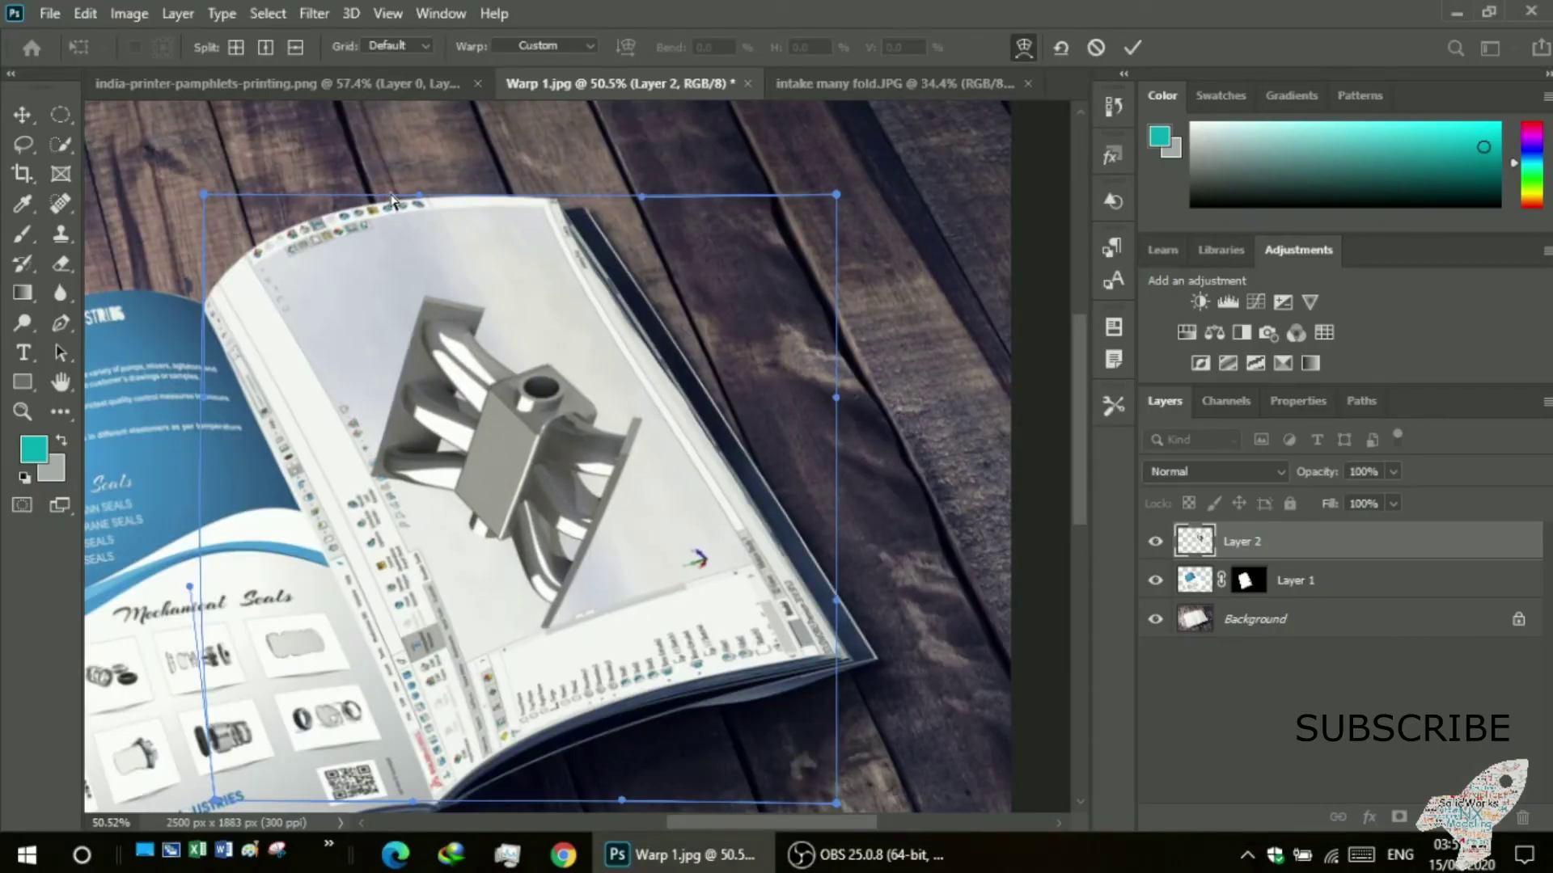
pyautogui.moveTo(391, 209); pyautogui.dragTo(402, 212)
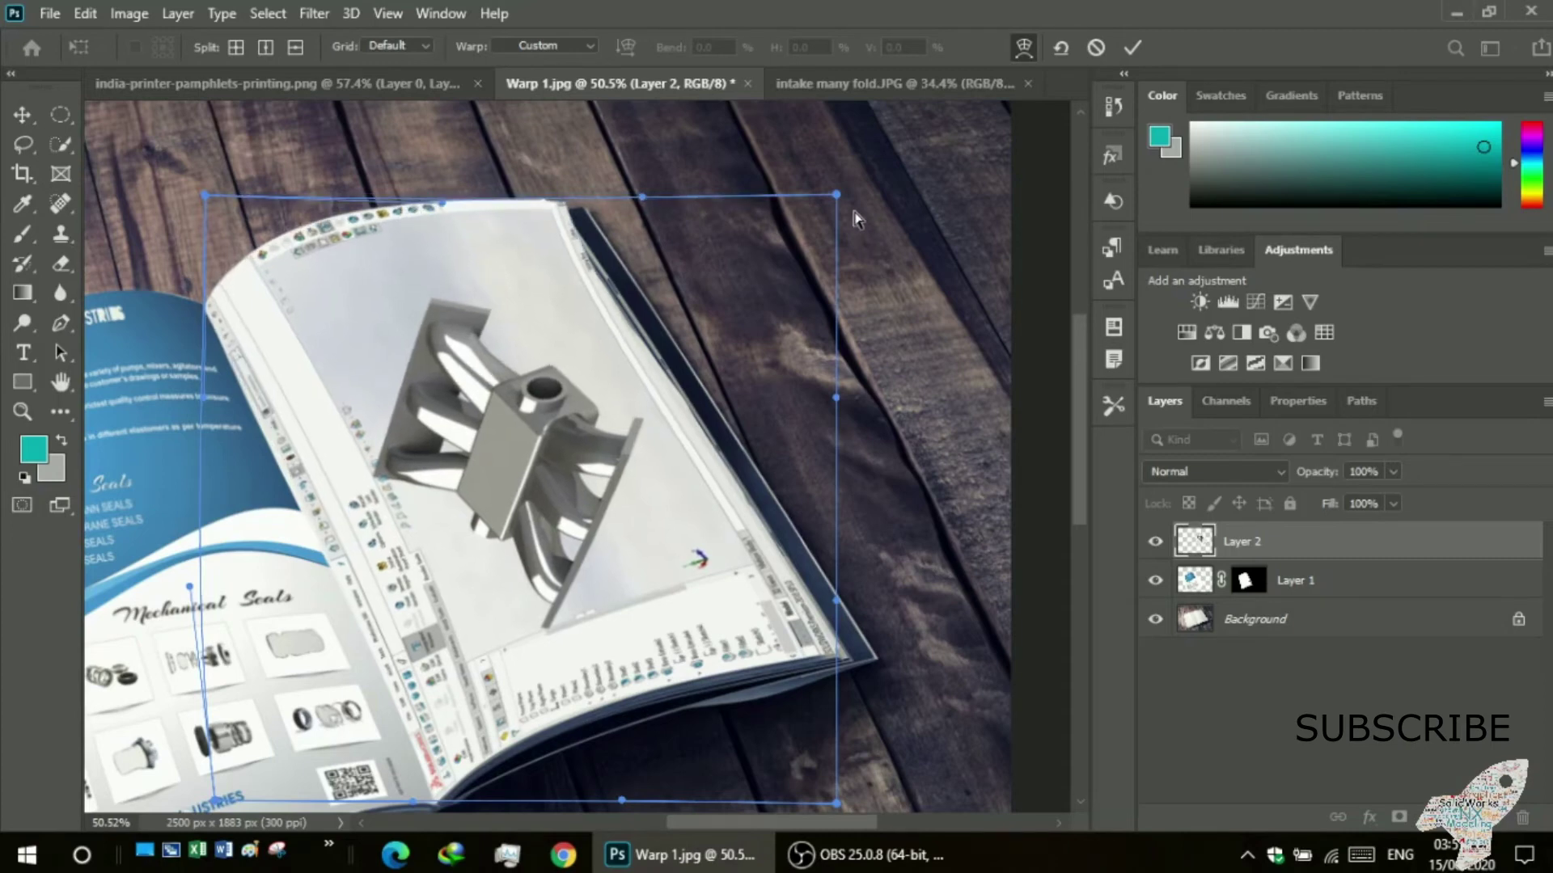
pyautogui.moveTo(836, 194)
pyautogui.mouseDown()
pyautogui.moveTo(781, 206)
pyautogui.moveTo(733, 191)
pyautogui.mouseUp()
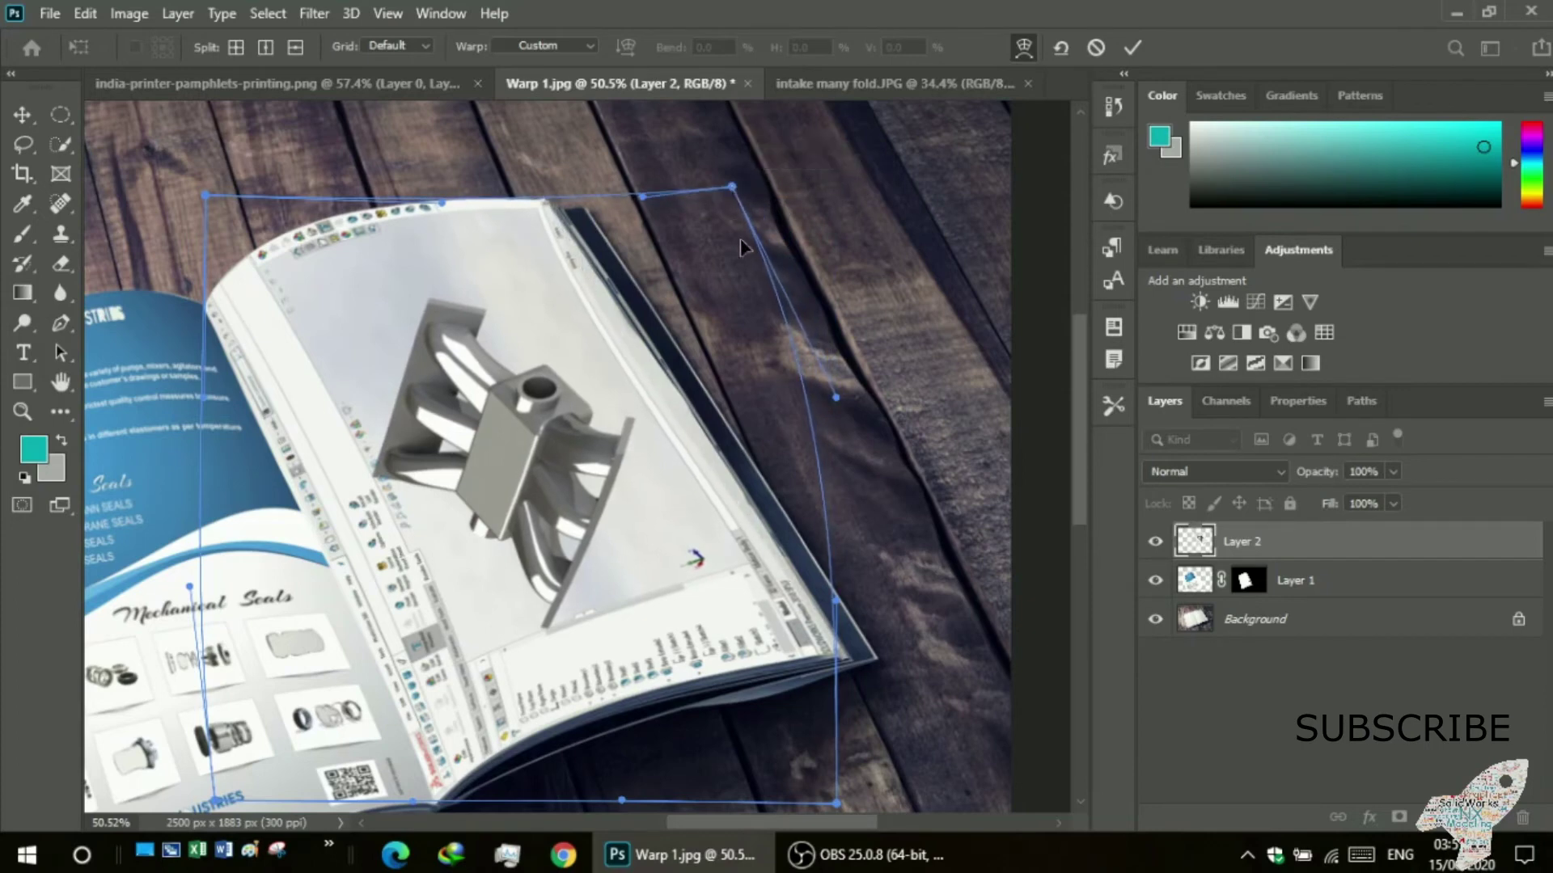
pyautogui.moveTo(819, 469)
pyautogui.mouseDown()
pyautogui.moveTo(793, 461)
pyautogui.moveTo(872, 443)
pyautogui.moveTo(886, 473)
pyautogui.mouseUp()
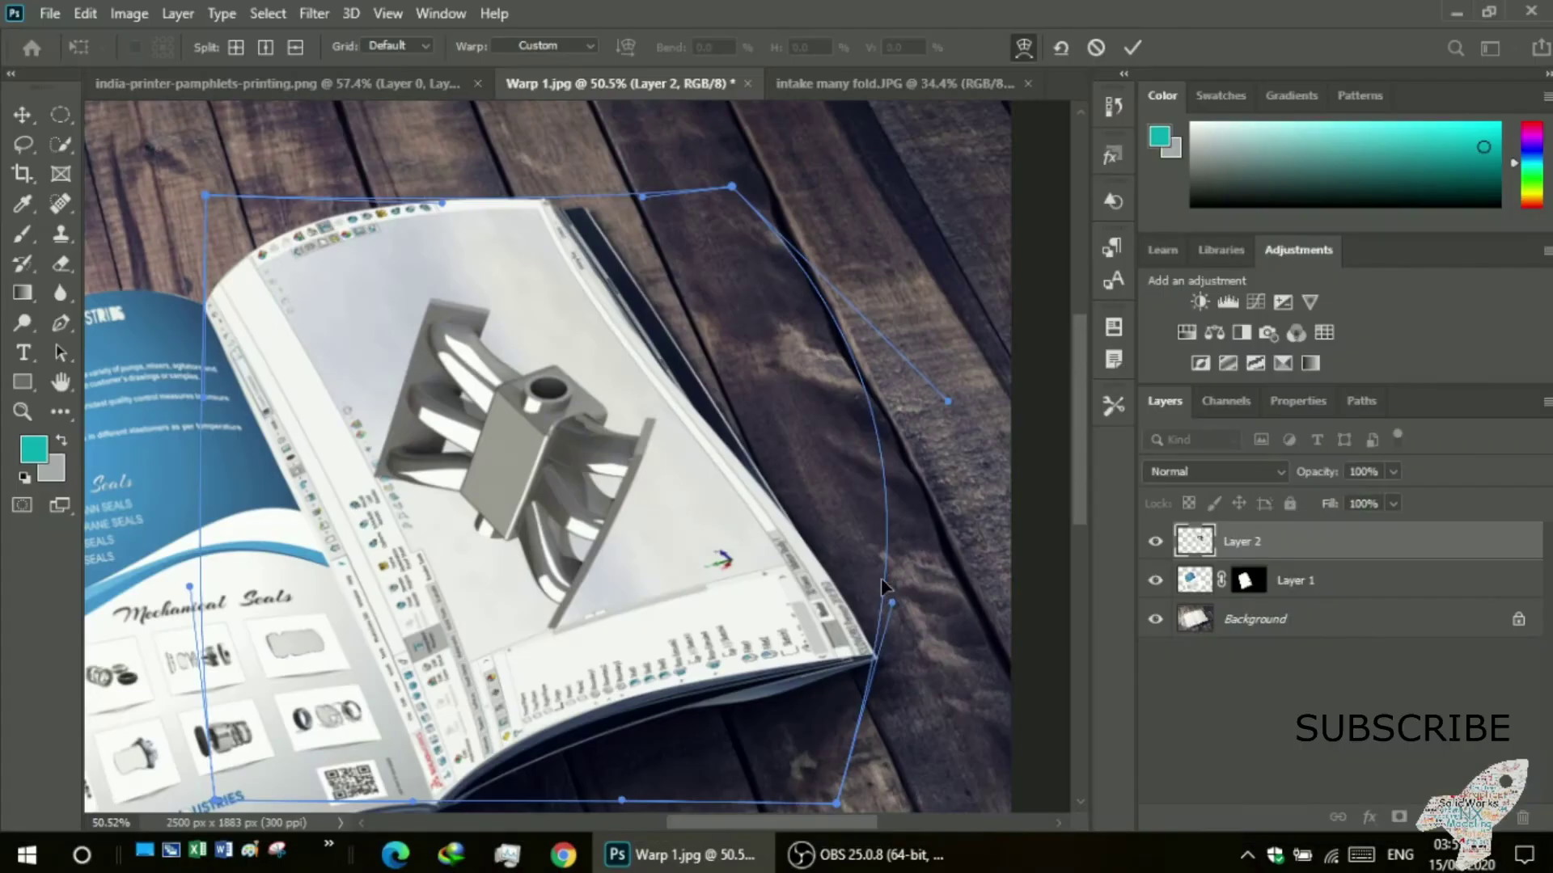
# - Curve the warp's right edge inward and set the bottom-right corner on the page corner
pyautogui.moveTo(880, 577)
pyautogui.mouseDown()
pyautogui.moveTo(833, 600)
pyautogui.moveTo(839, 569)
pyautogui.mouseUp()
pyautogui.scroll(1, 732, 524)
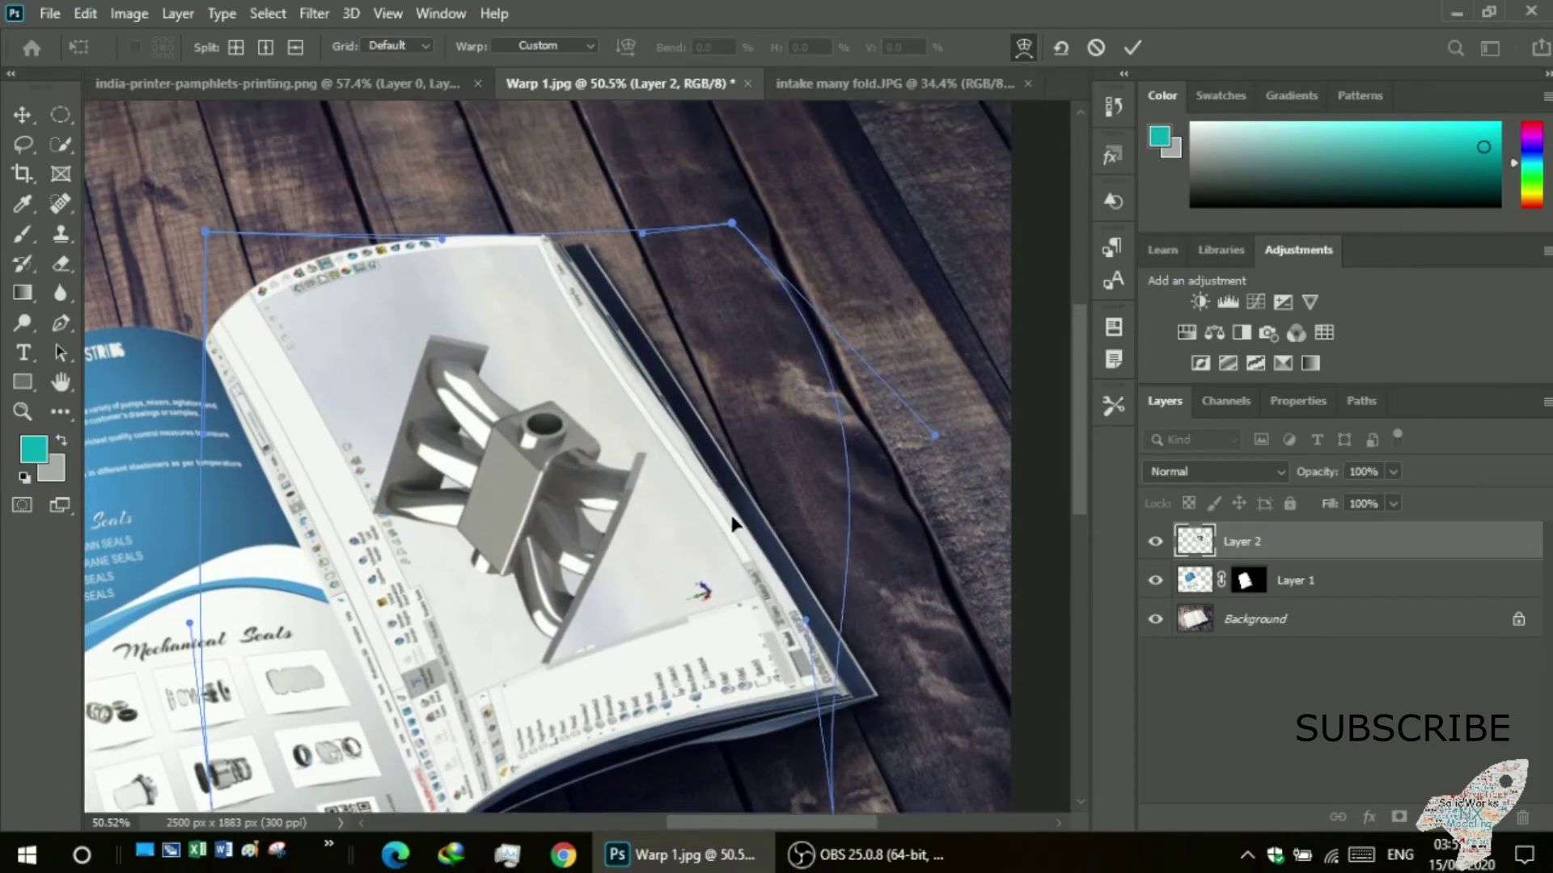
pyautogui.moveTo(840, 432)
pyautogui.mouseDown()
pyautogui.moveTo(815, 451)
pyautogui.moveTo(851, 433)
pyautogui.mouseUp()
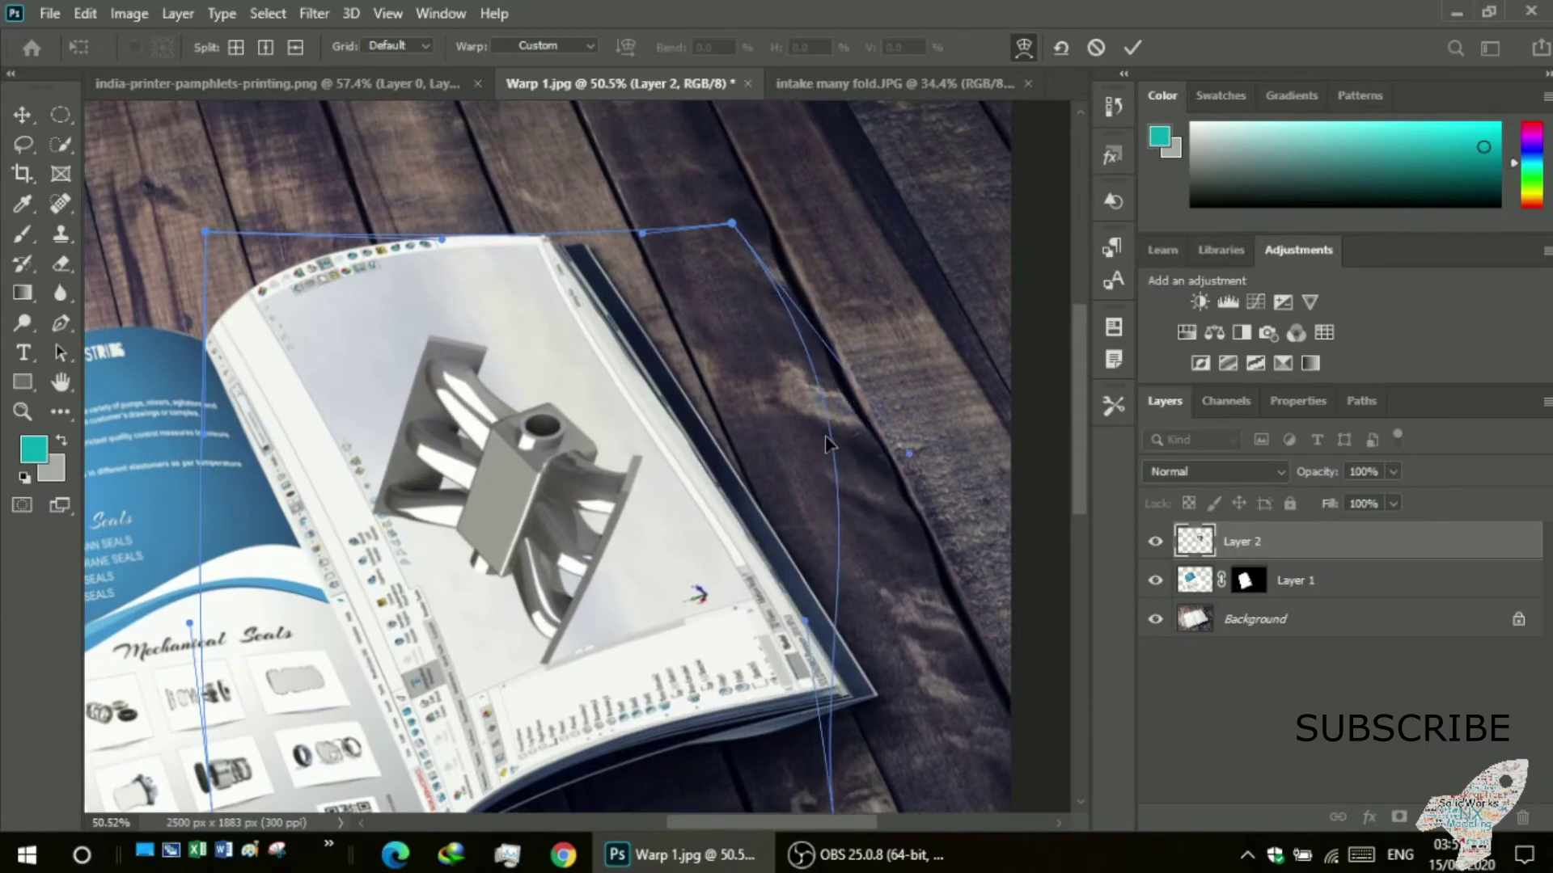
pyautogui.scroll(-2, 833, 485)
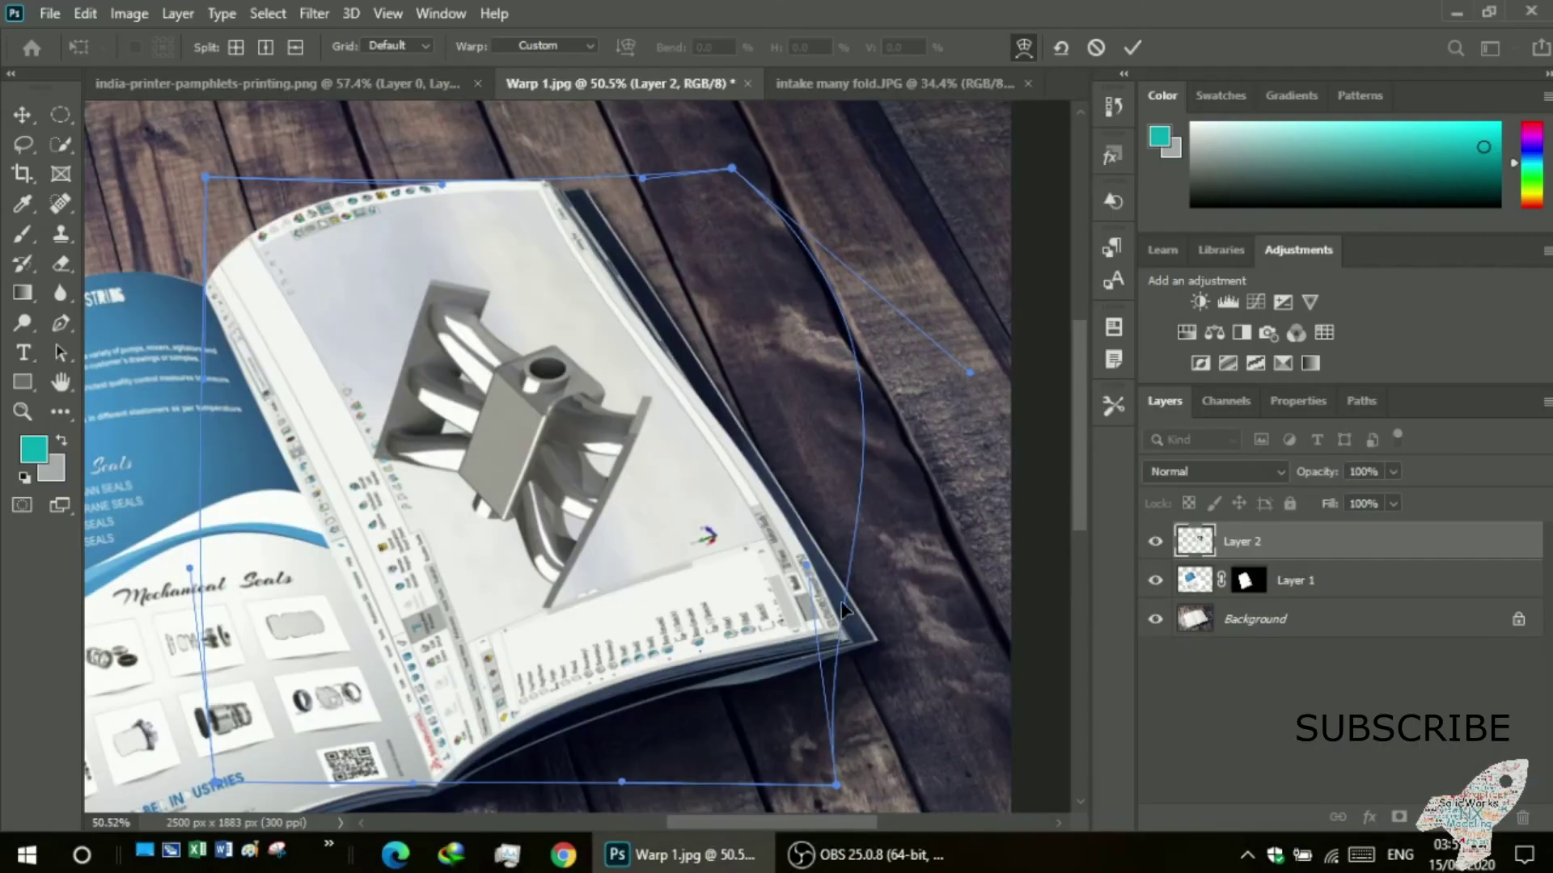
pyautogui.moveTo(841, 608); pyautogui.dragTo(826, 621)
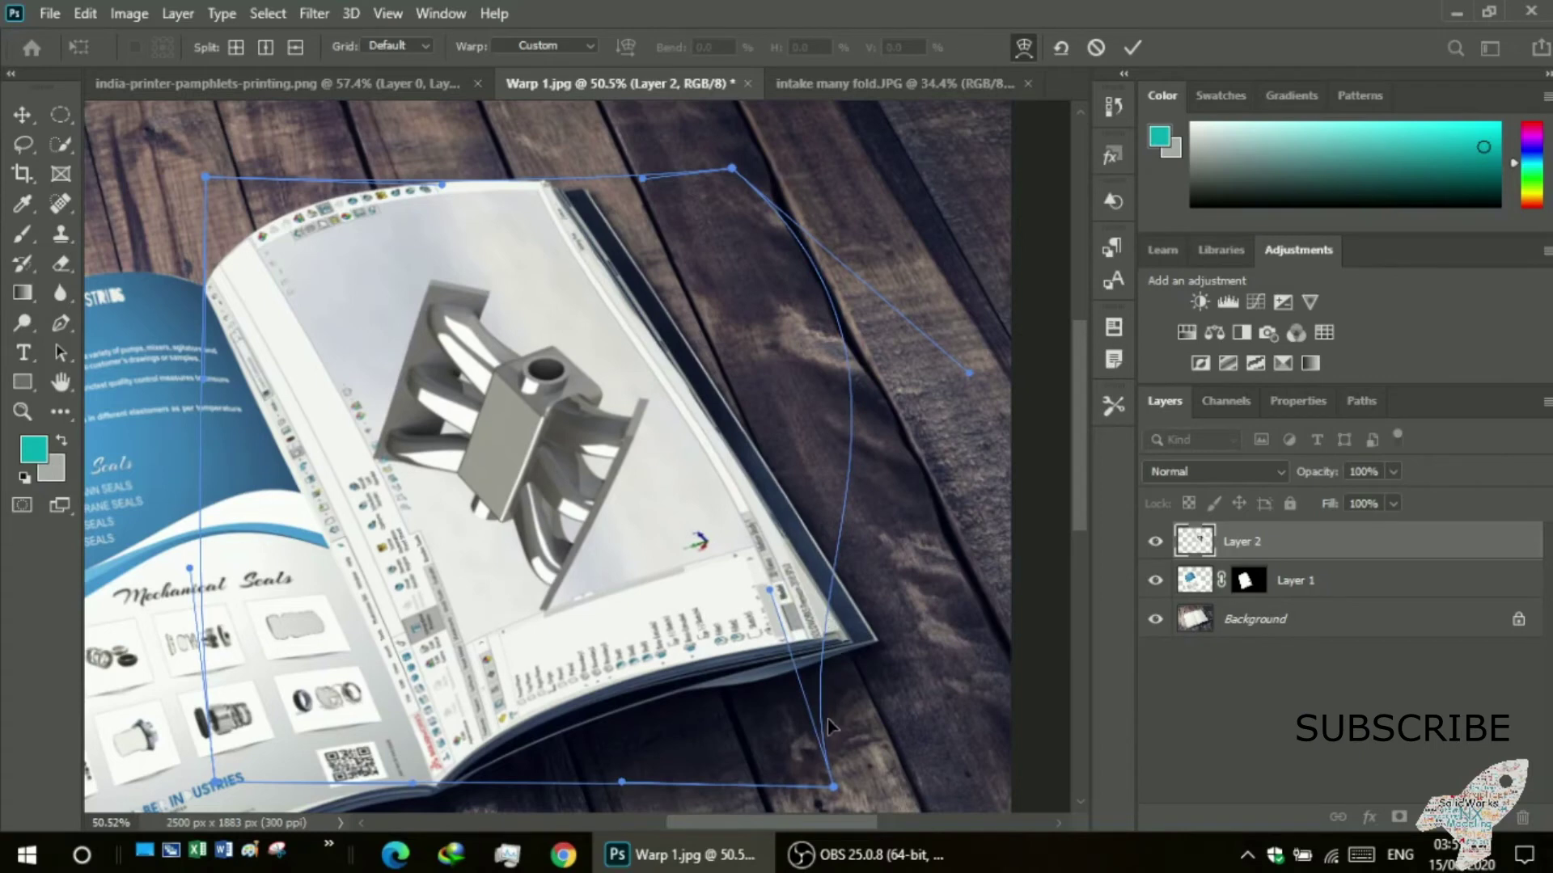
pyautogui.scroll(-1, 841, 792)
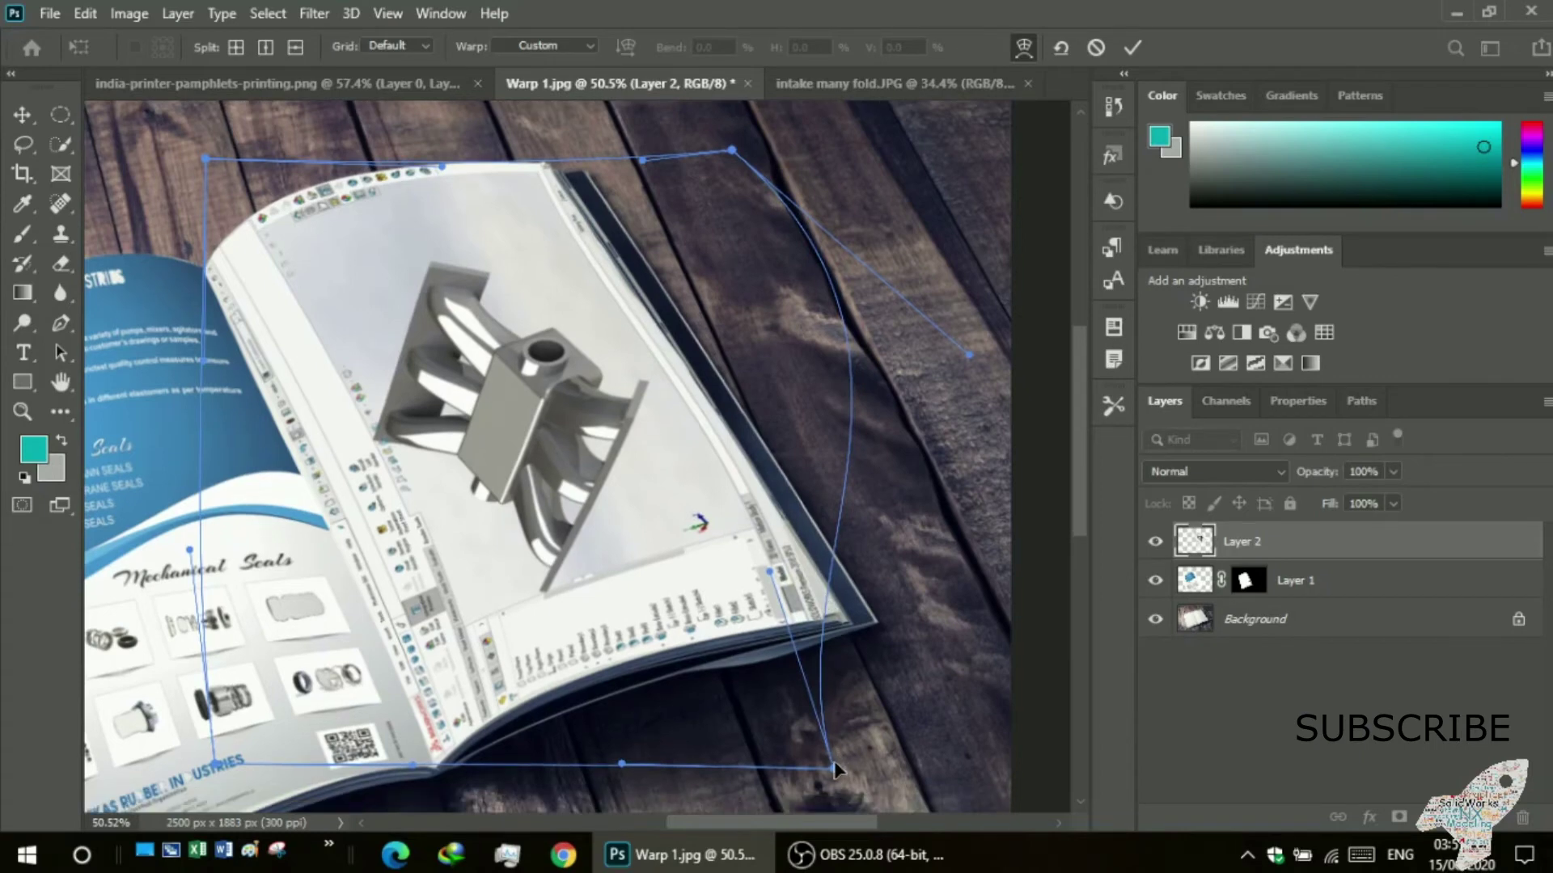
pyautogui.moveTo(836, 768); pyautogui.dragTo(852, 756)
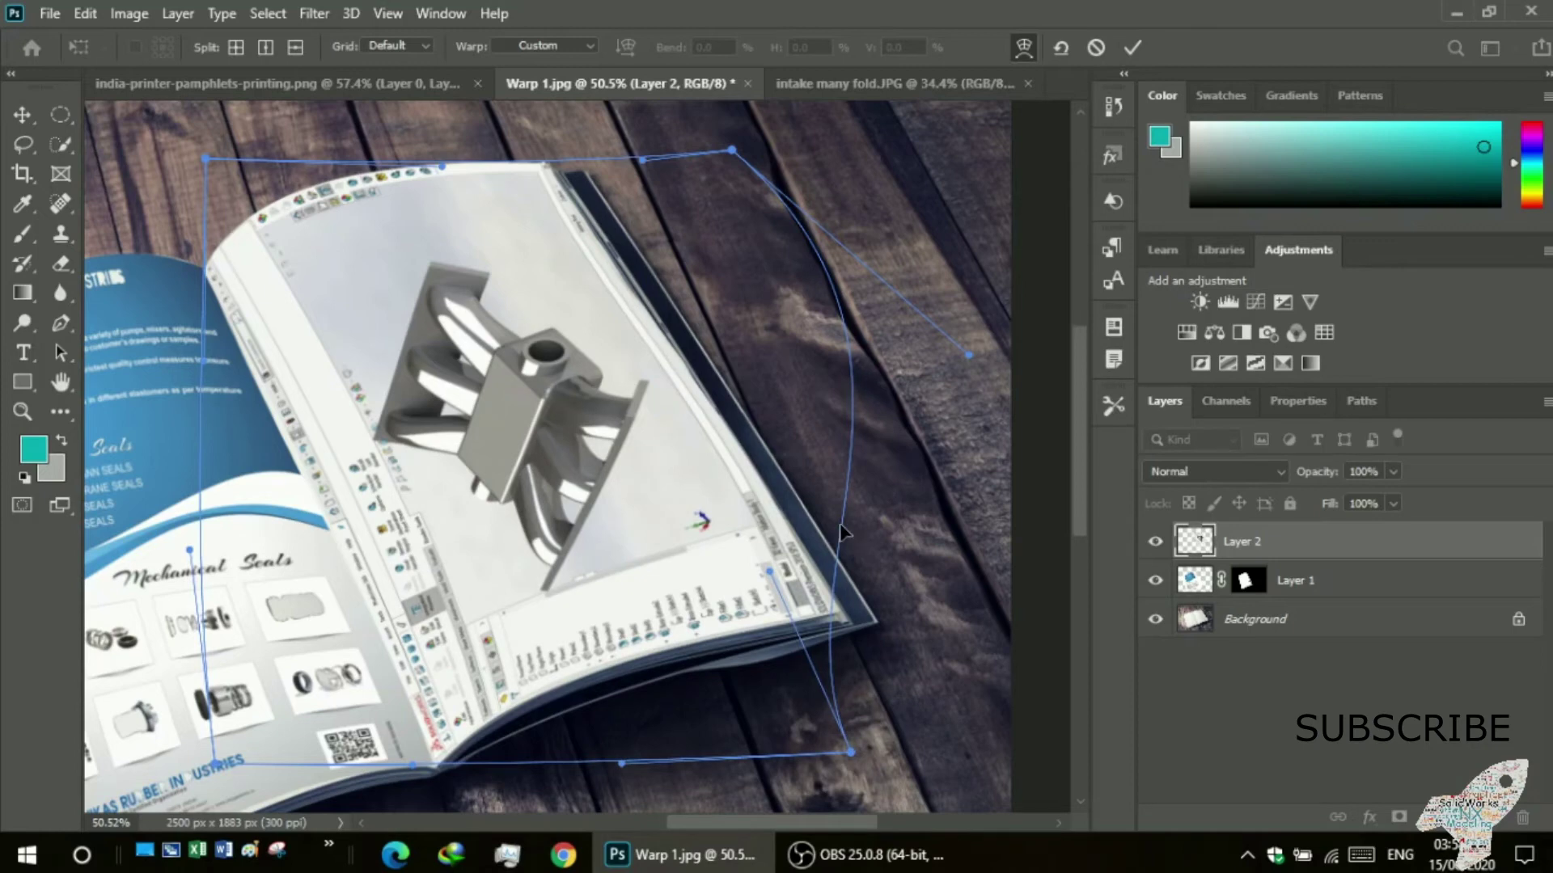
pyautogui.moveTo(841, 532); pyautogui.dragTo(837, 540)
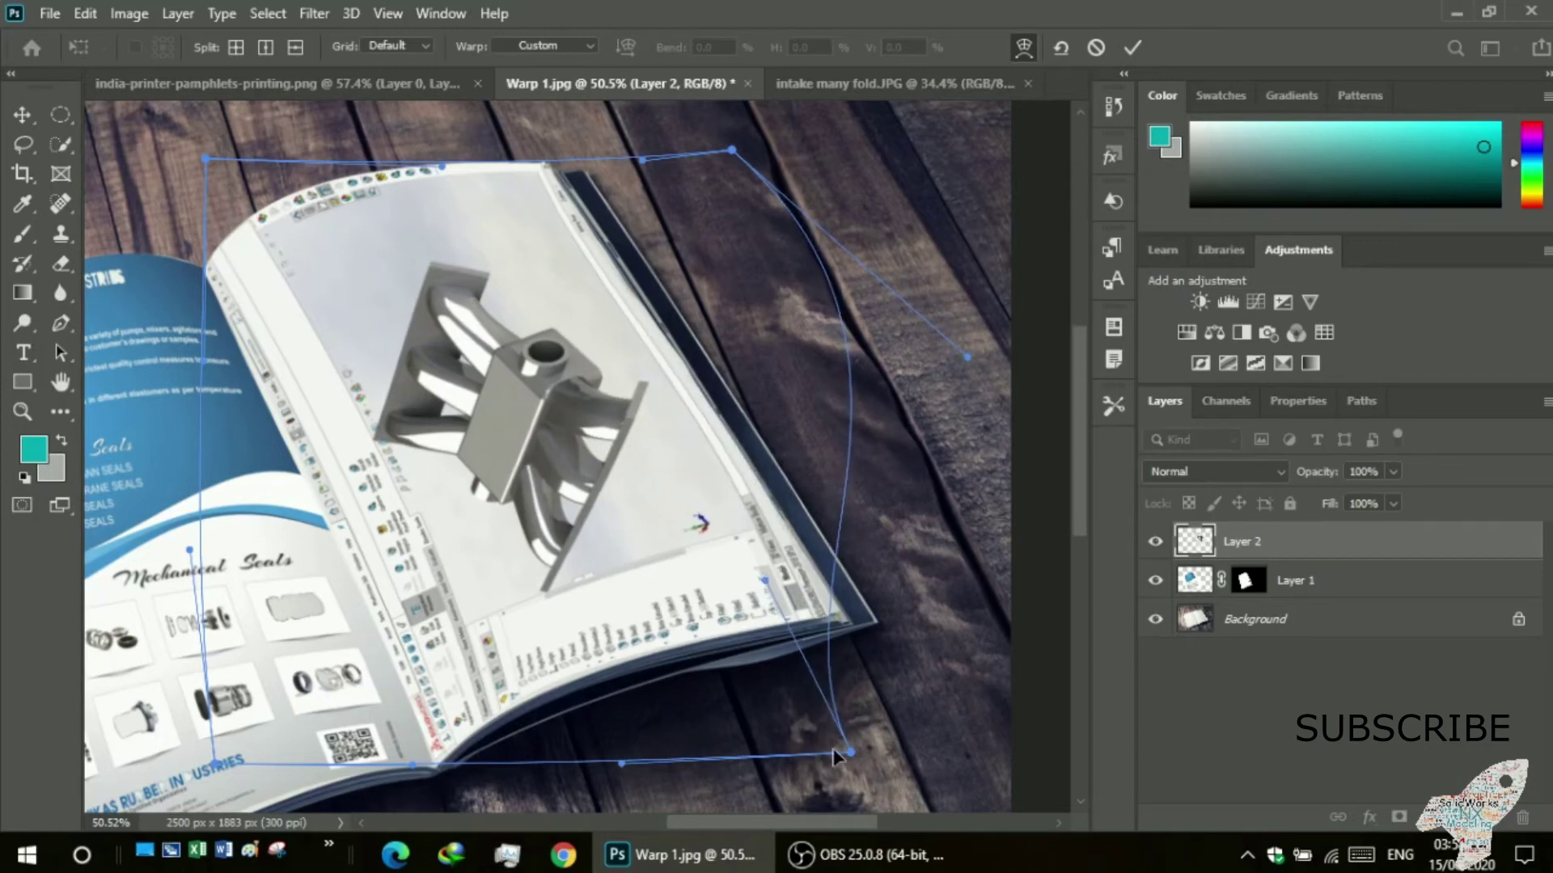
pyautogui.moveTo(850, 754); pyautogui.dragTo(859, 747)
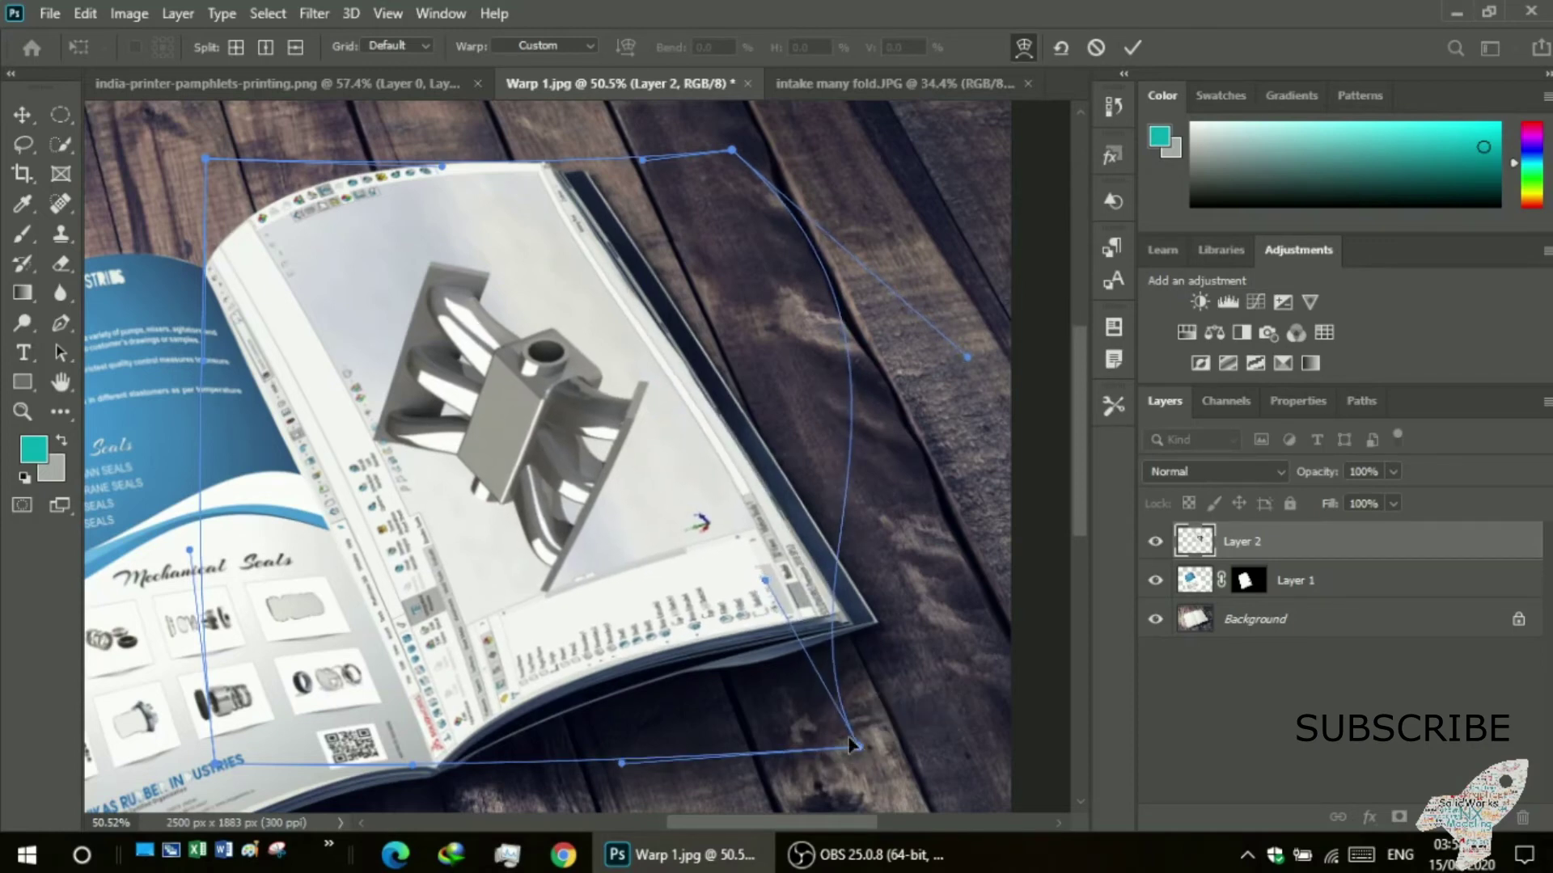
pyautogui.scroll(2, 702, 703)
pyautogui.scroll(3, 702, 703)
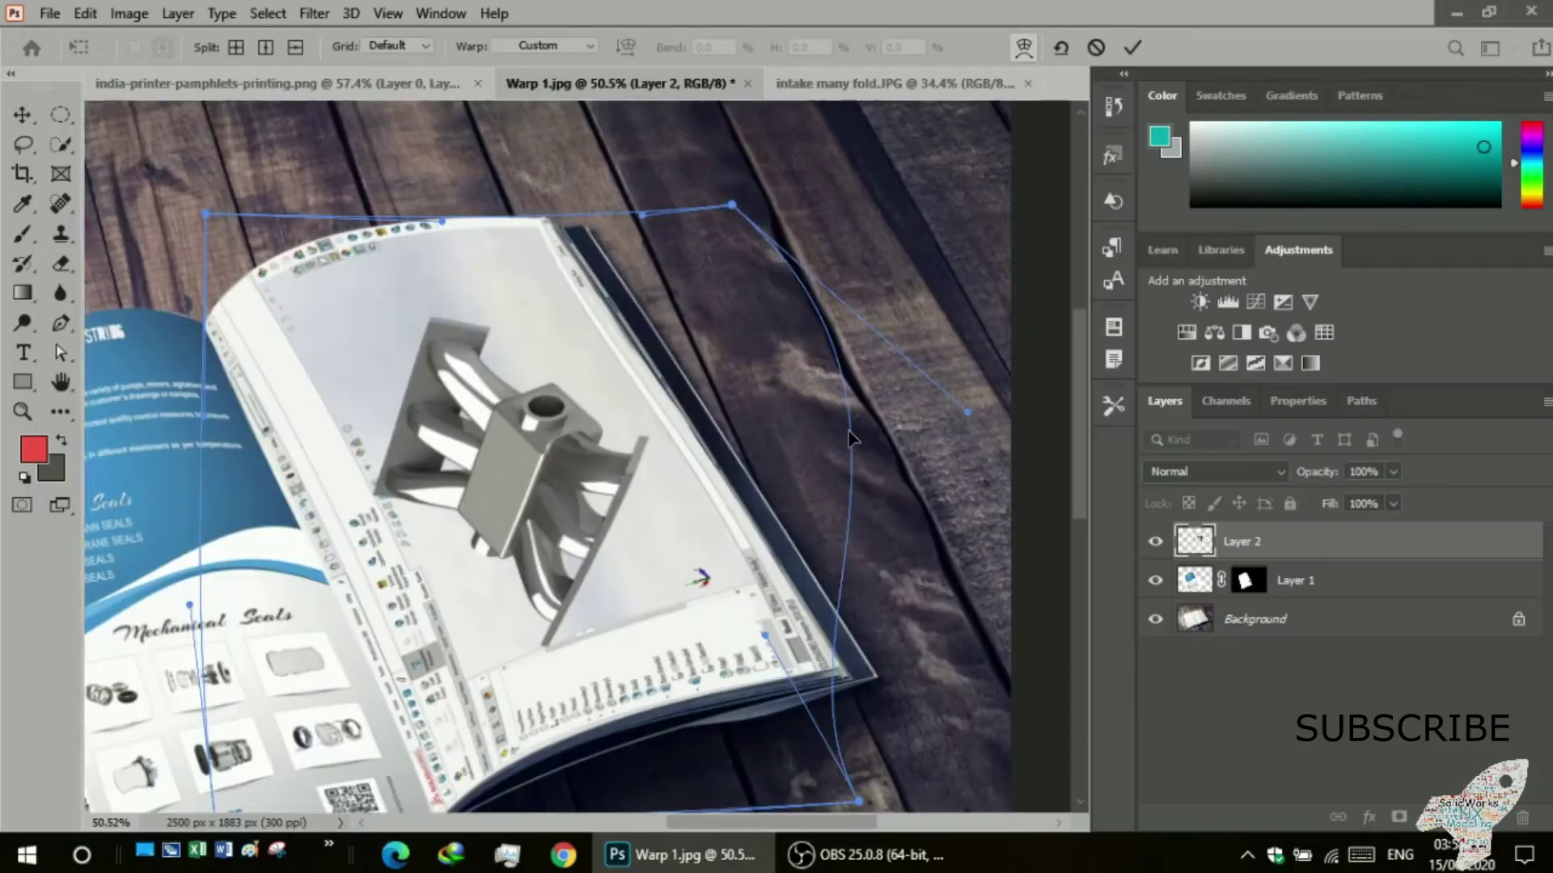
pyautogui.moveTo(855, 434)
pyautogui.mouseDown()
pyautogui.moveTo(833, 446)
pyautogui.moveTo(843, 436)
pyautogui.mouseUp()
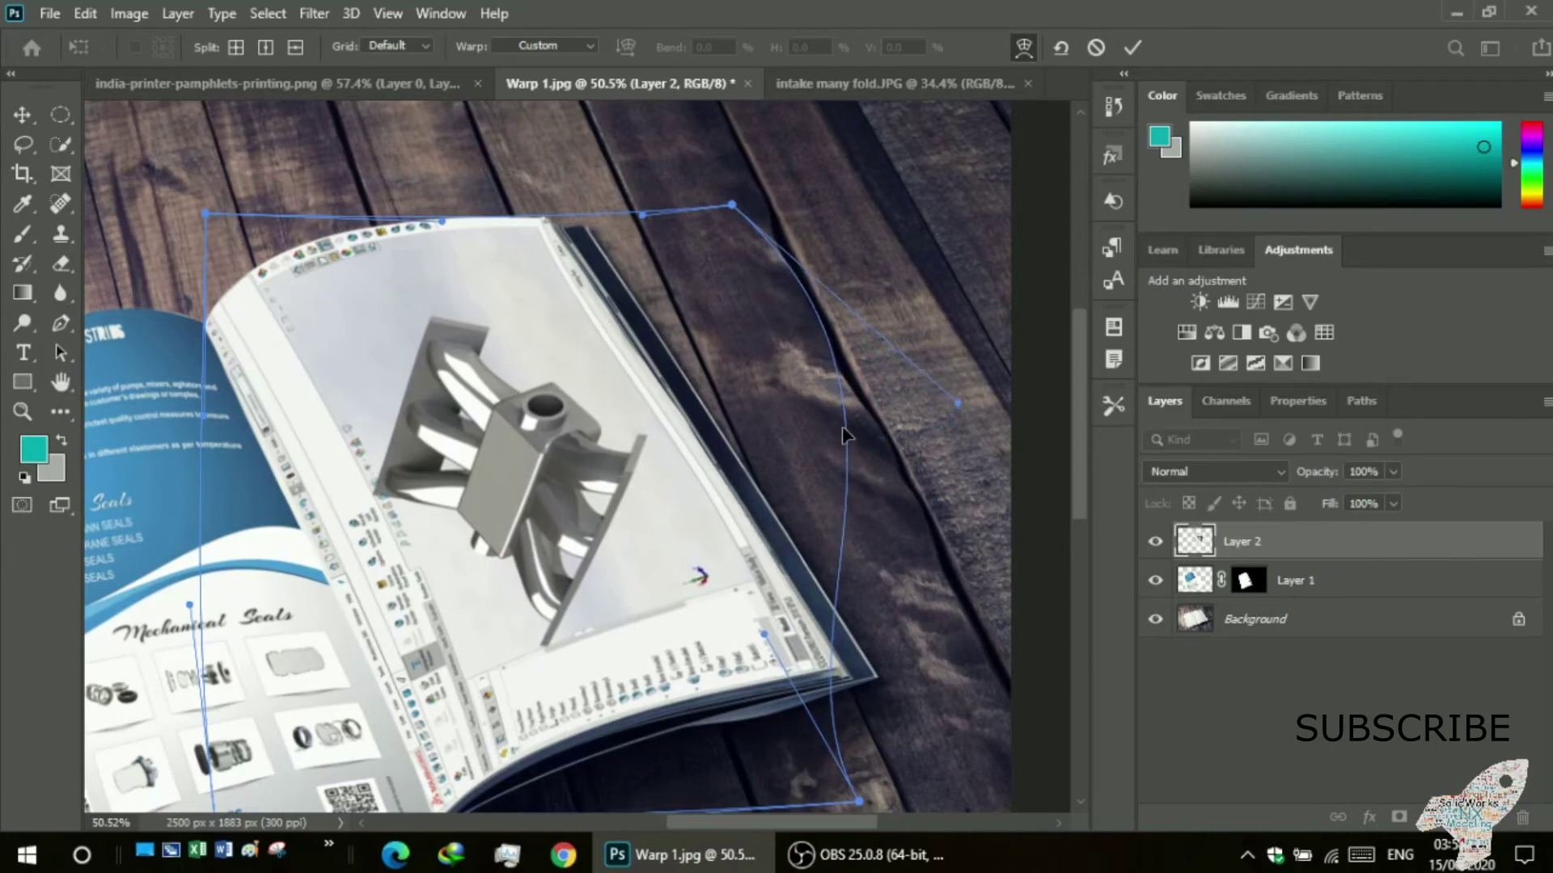
pyautogui.scroll(-2, 833, 642)
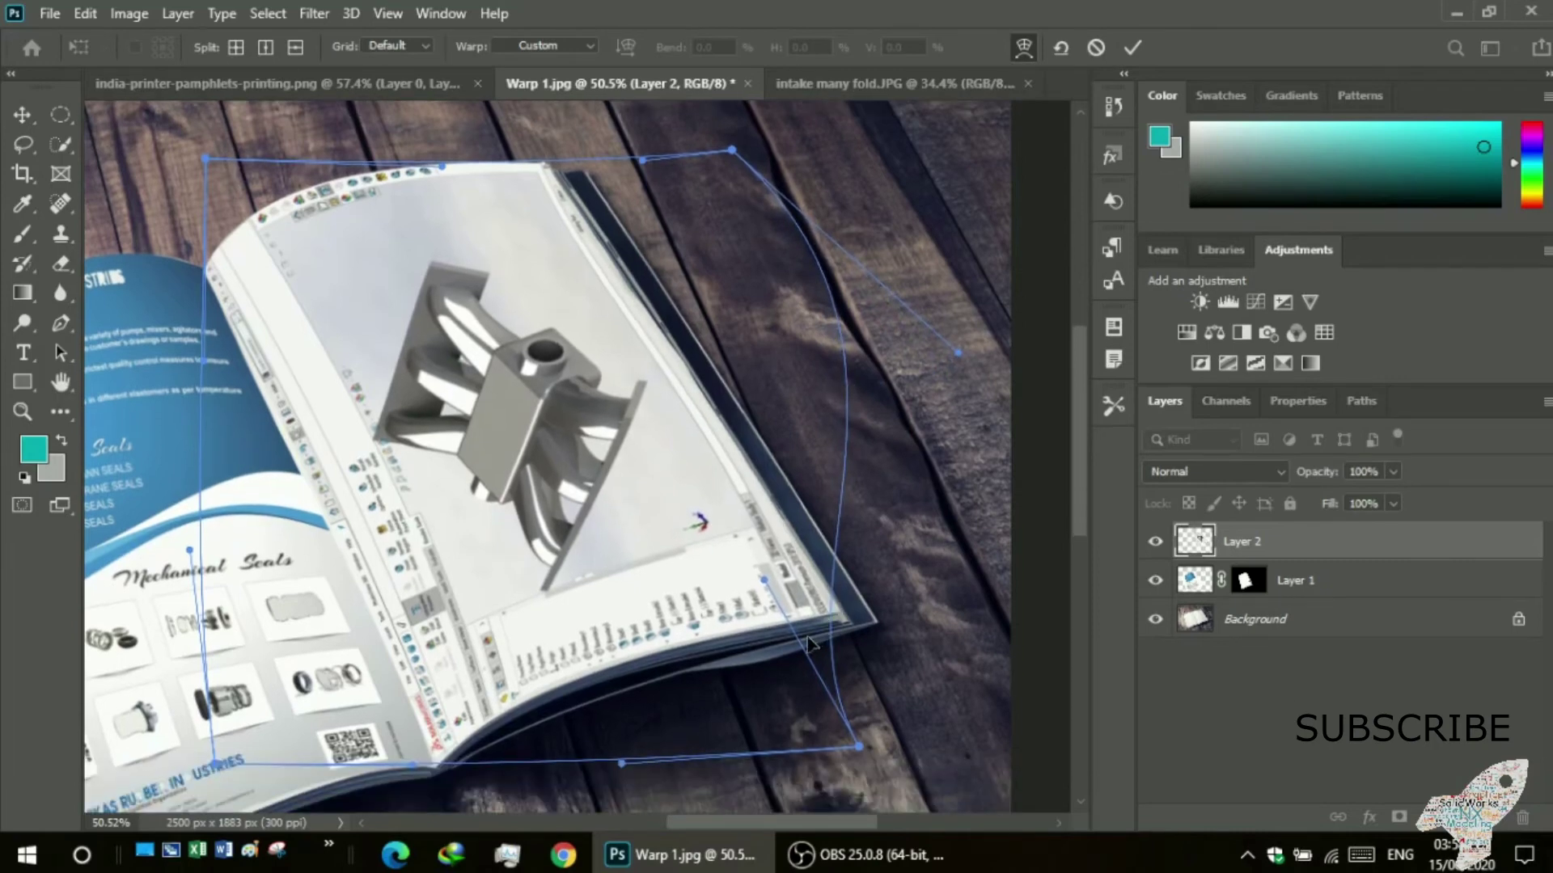
pyautogui.scroll(2, 647, 615)
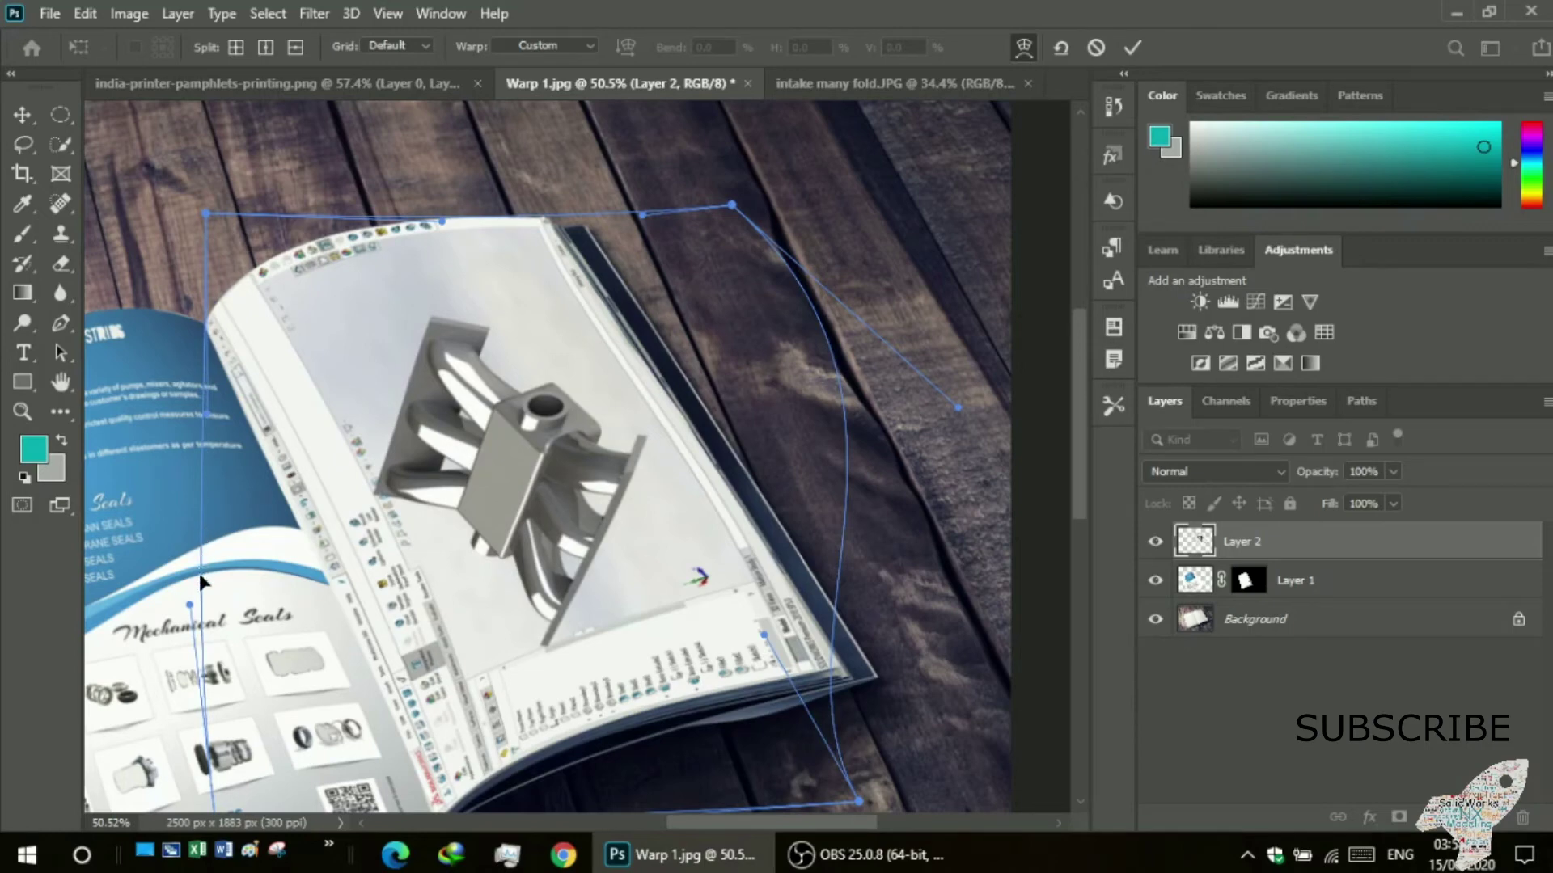
# - Align the left edge, bottom-left corner and bottom edge with the spine, then commit the warp
pyautogui.moveTo(189, 605); pyautogui.dragTo(179, 603)
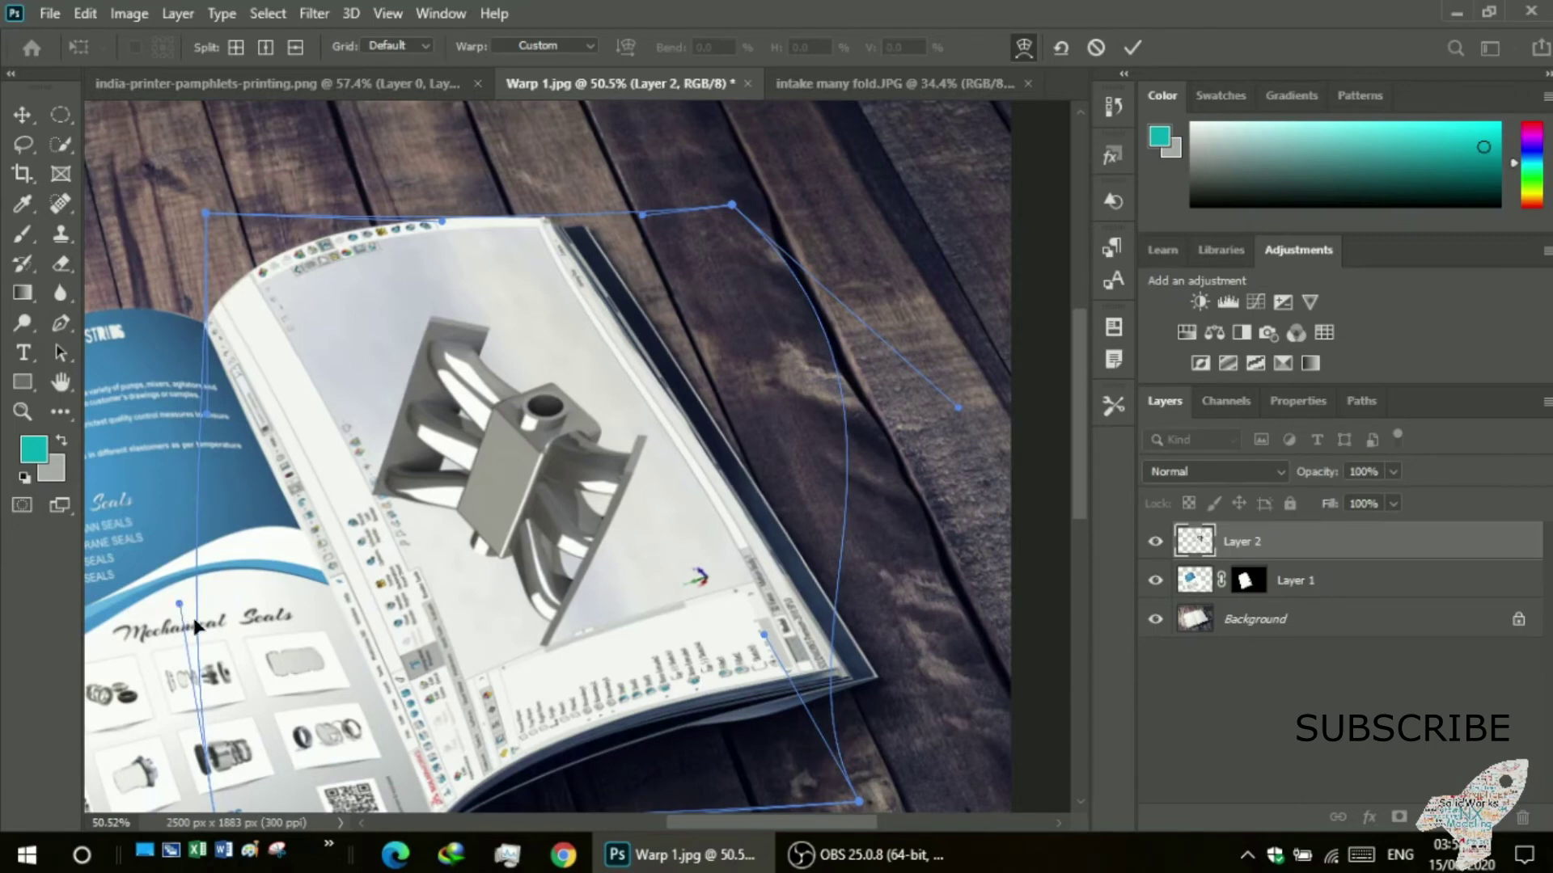
pyautogui.scroll(-2, 194, 627)
pyautogui.scroll(-2, 227, 659)
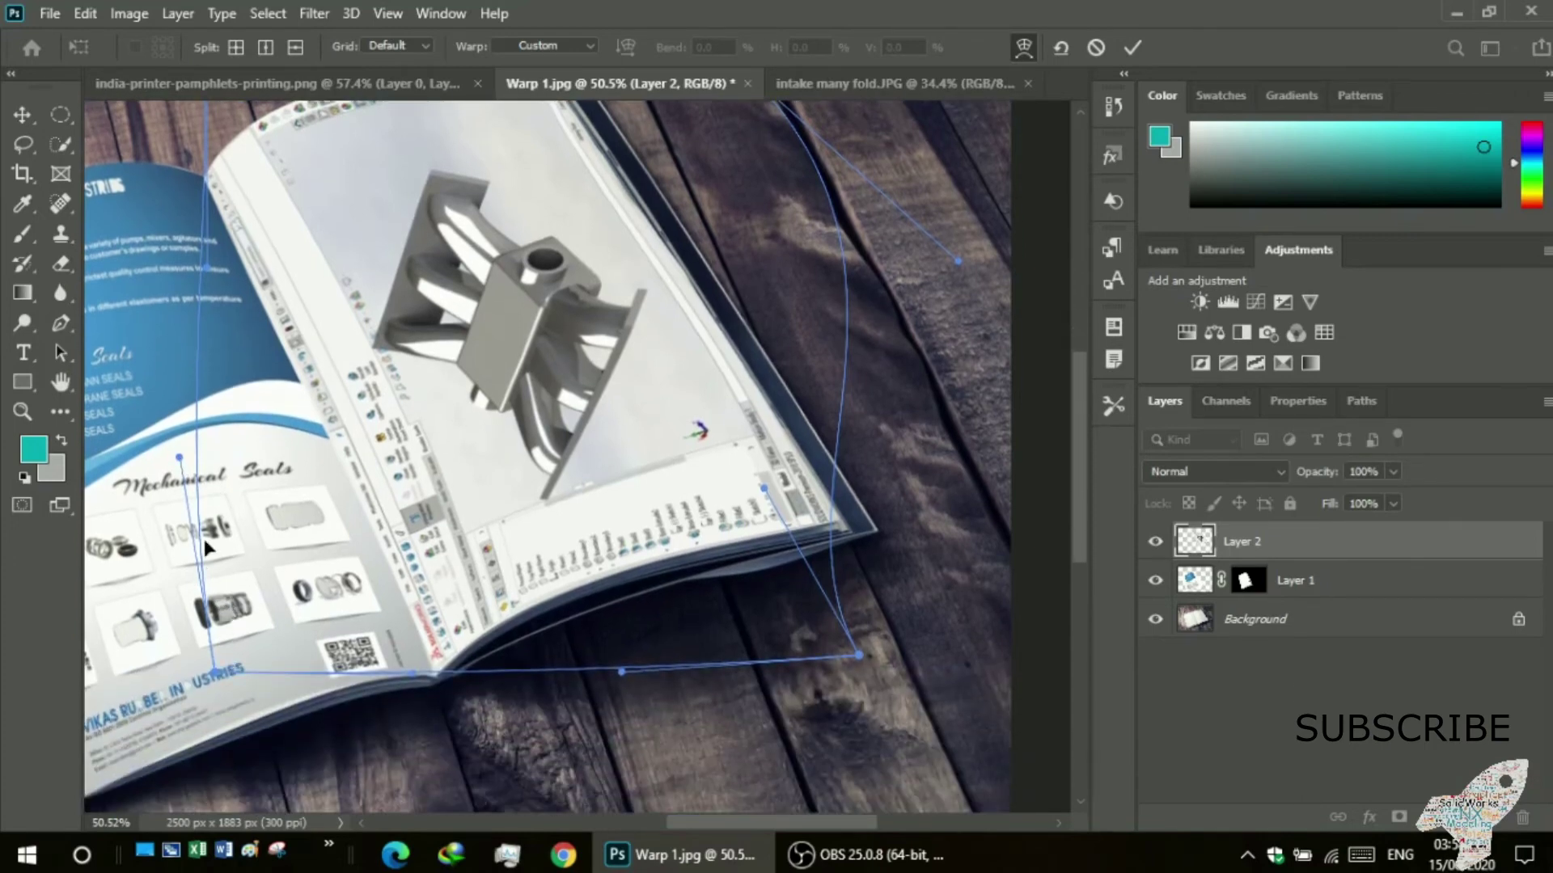
pyautogui.moveTo(180, 458)
pyautogui.mouseDown()
pyautogui.moveTo(212, 435)
pyautogui.moveTo(203, 479)
pyautogui.moveTo(181, 471)
pyautogui.mouseUp()
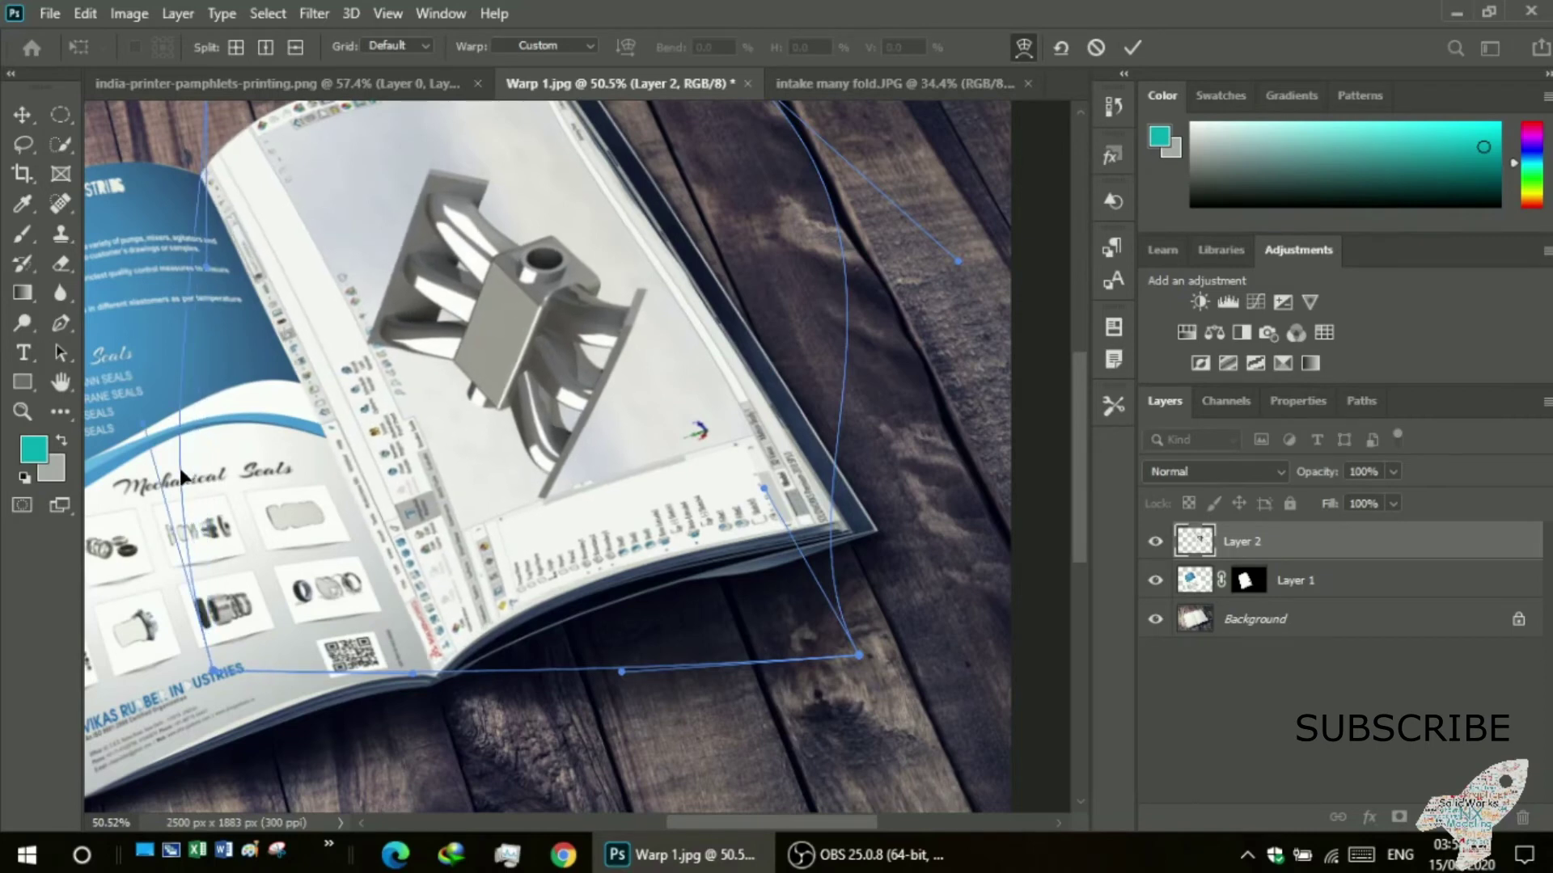
pyautogui.moveTo(181, 472); pyautogui.dragTo(180, 488)
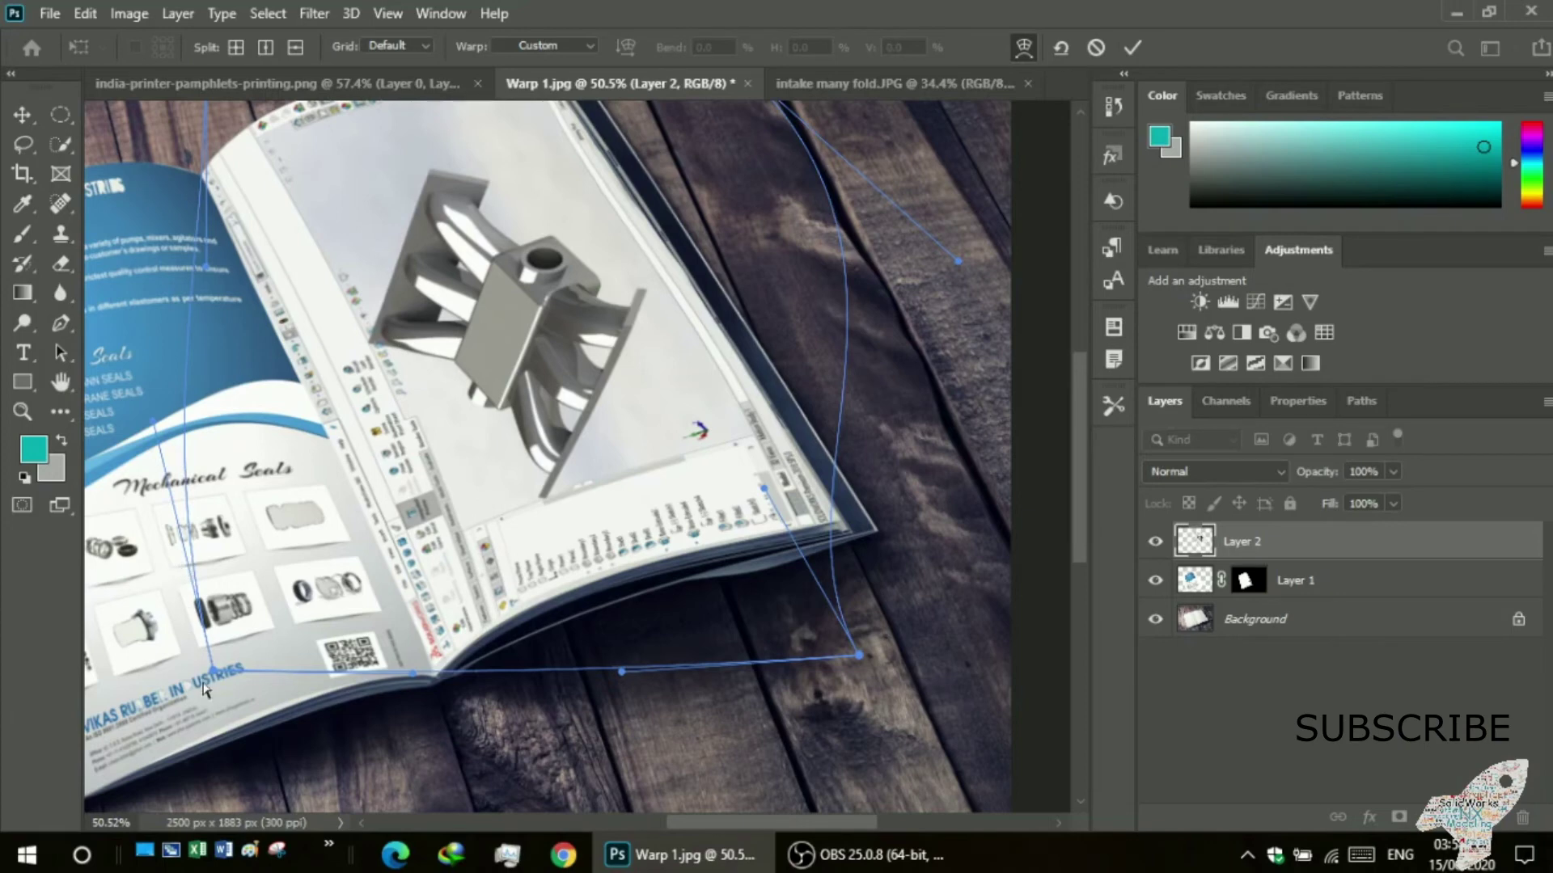
pyautogui.moveTo(213, 678); pyautogui.dragTo(266, 666)
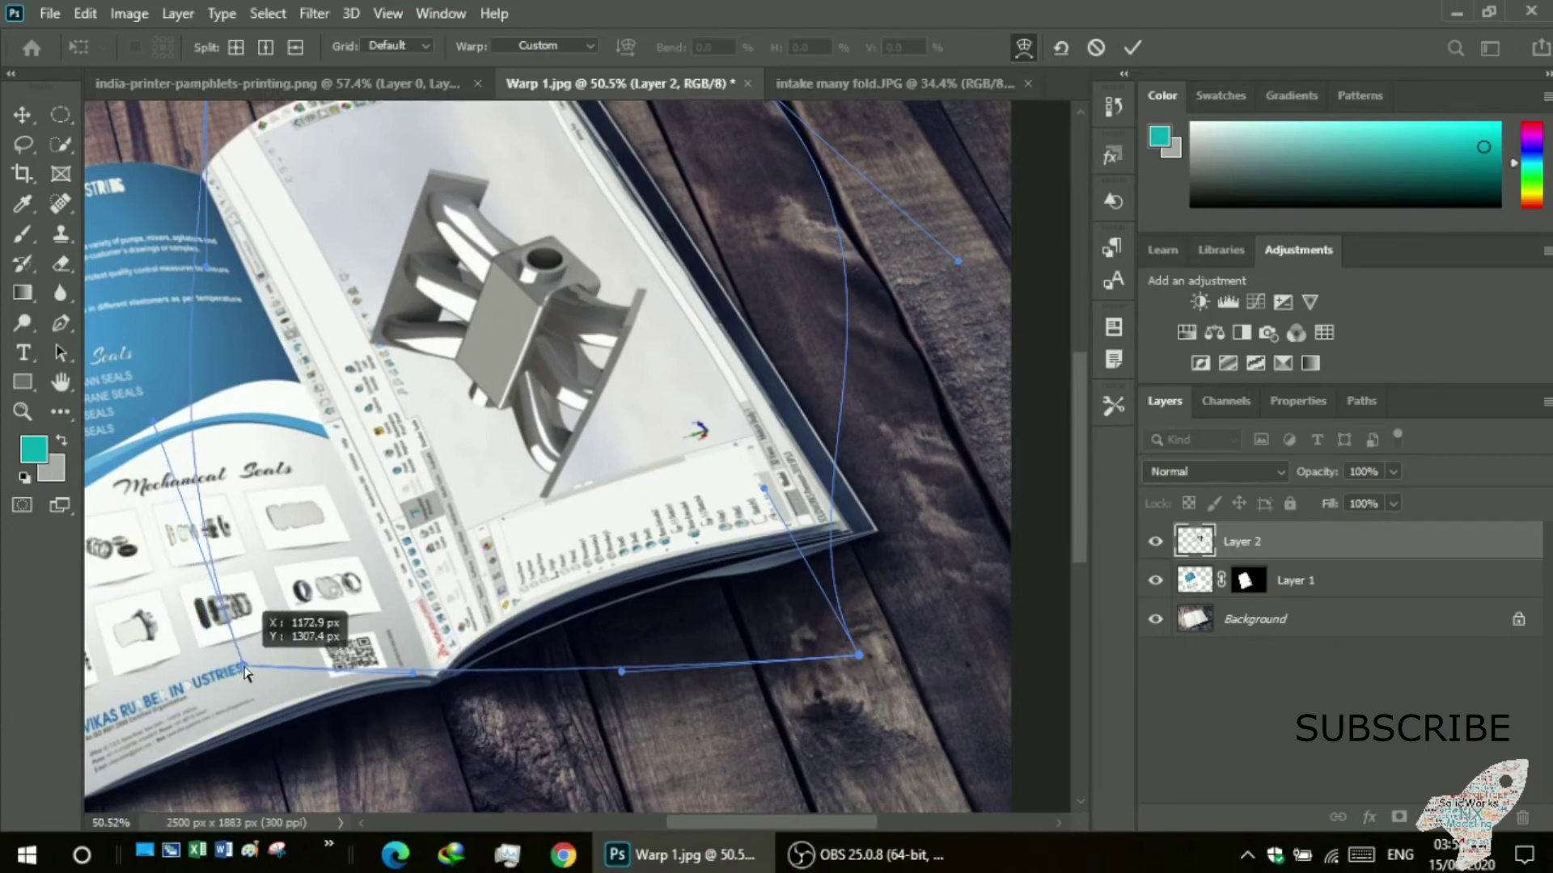
pyautogui.moveTo(265, 666); pyautogui.dragTo(264, 663)
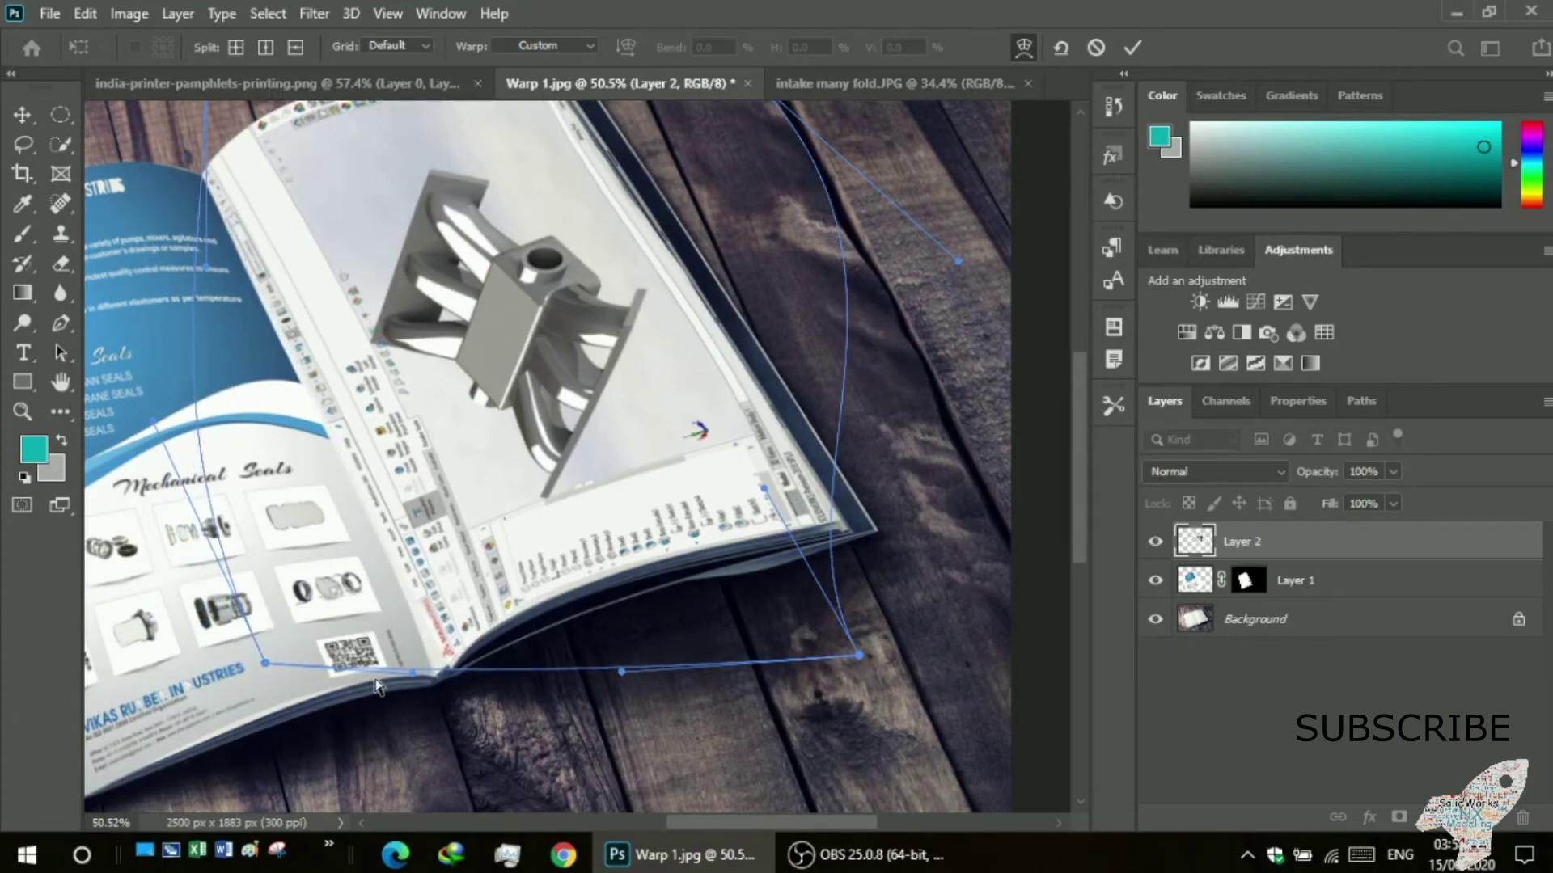
pyautogui.moveTo(402, 678); pyautogui.dragTo(379, 684)
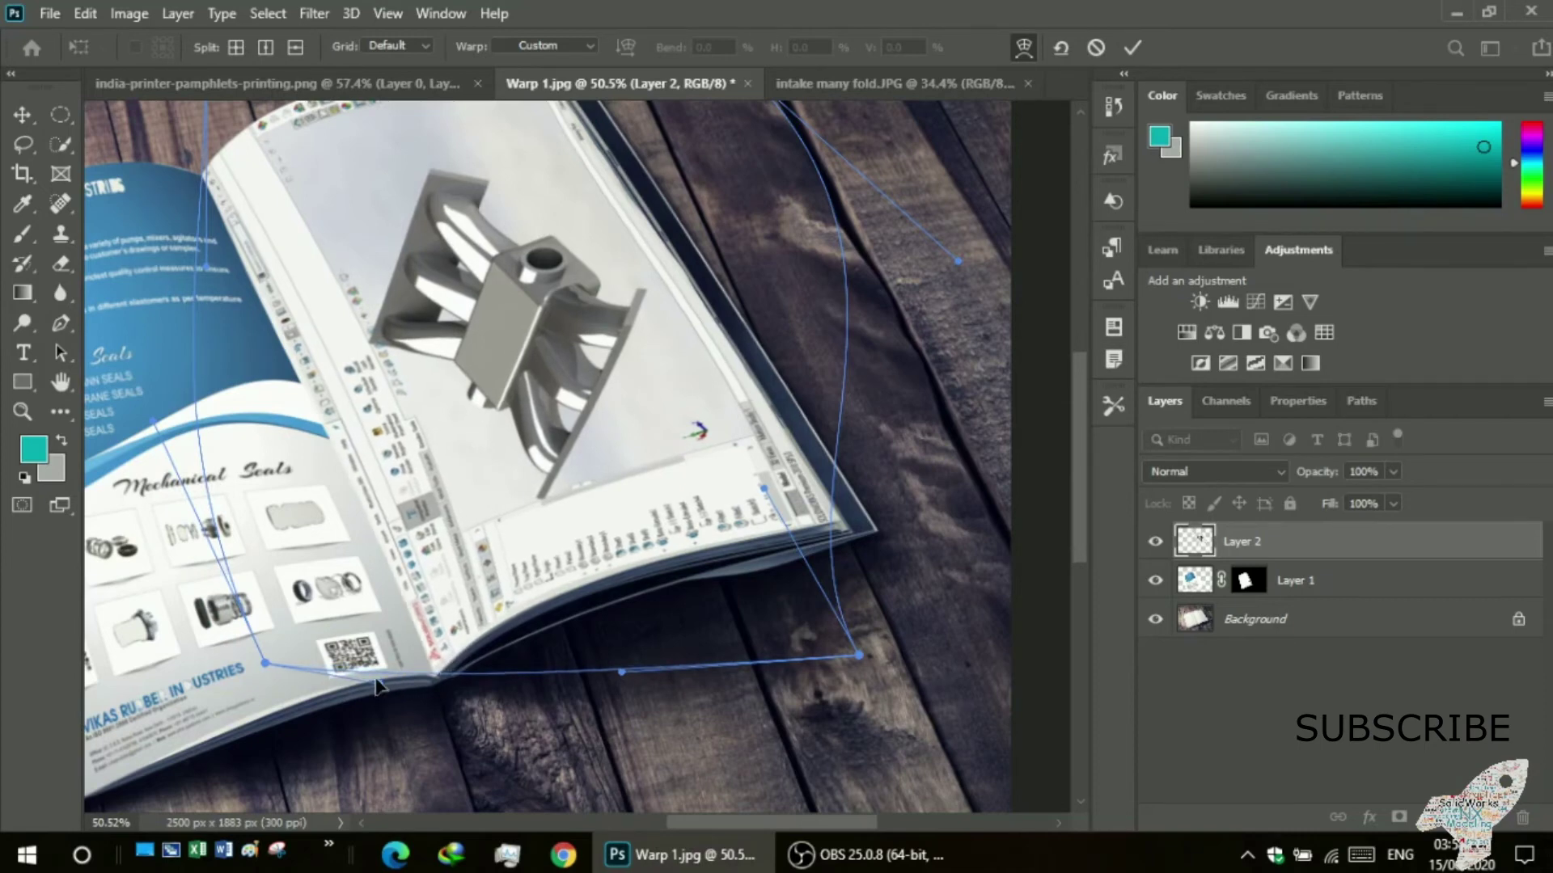
pyautogui.scroll(3, 456, 563)
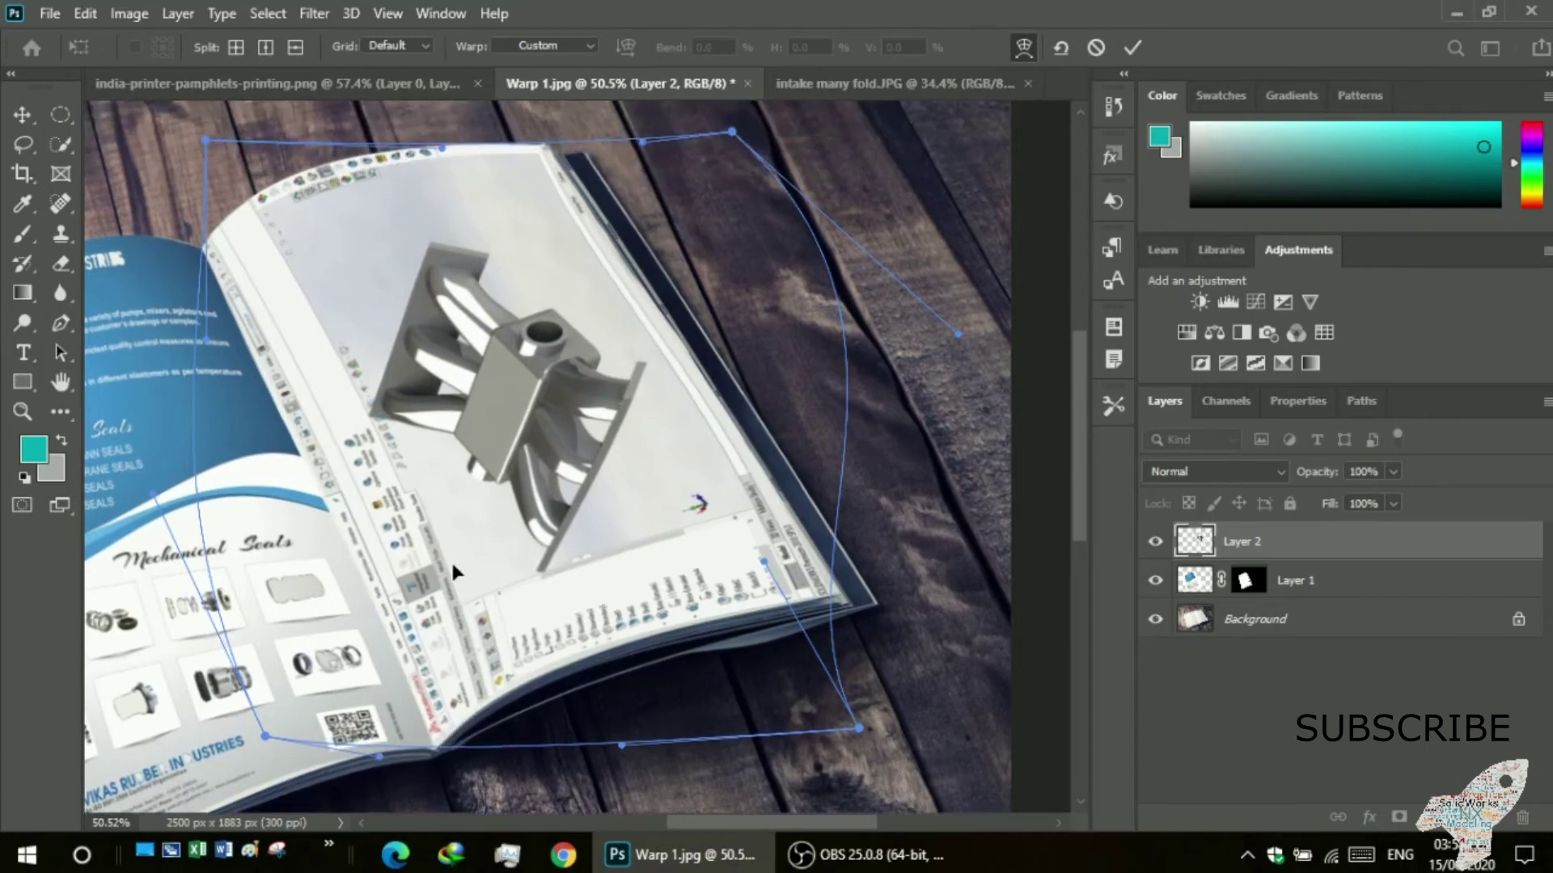
pyautogui.press('z')
pyautogui.scroll(-2, 453, 570)
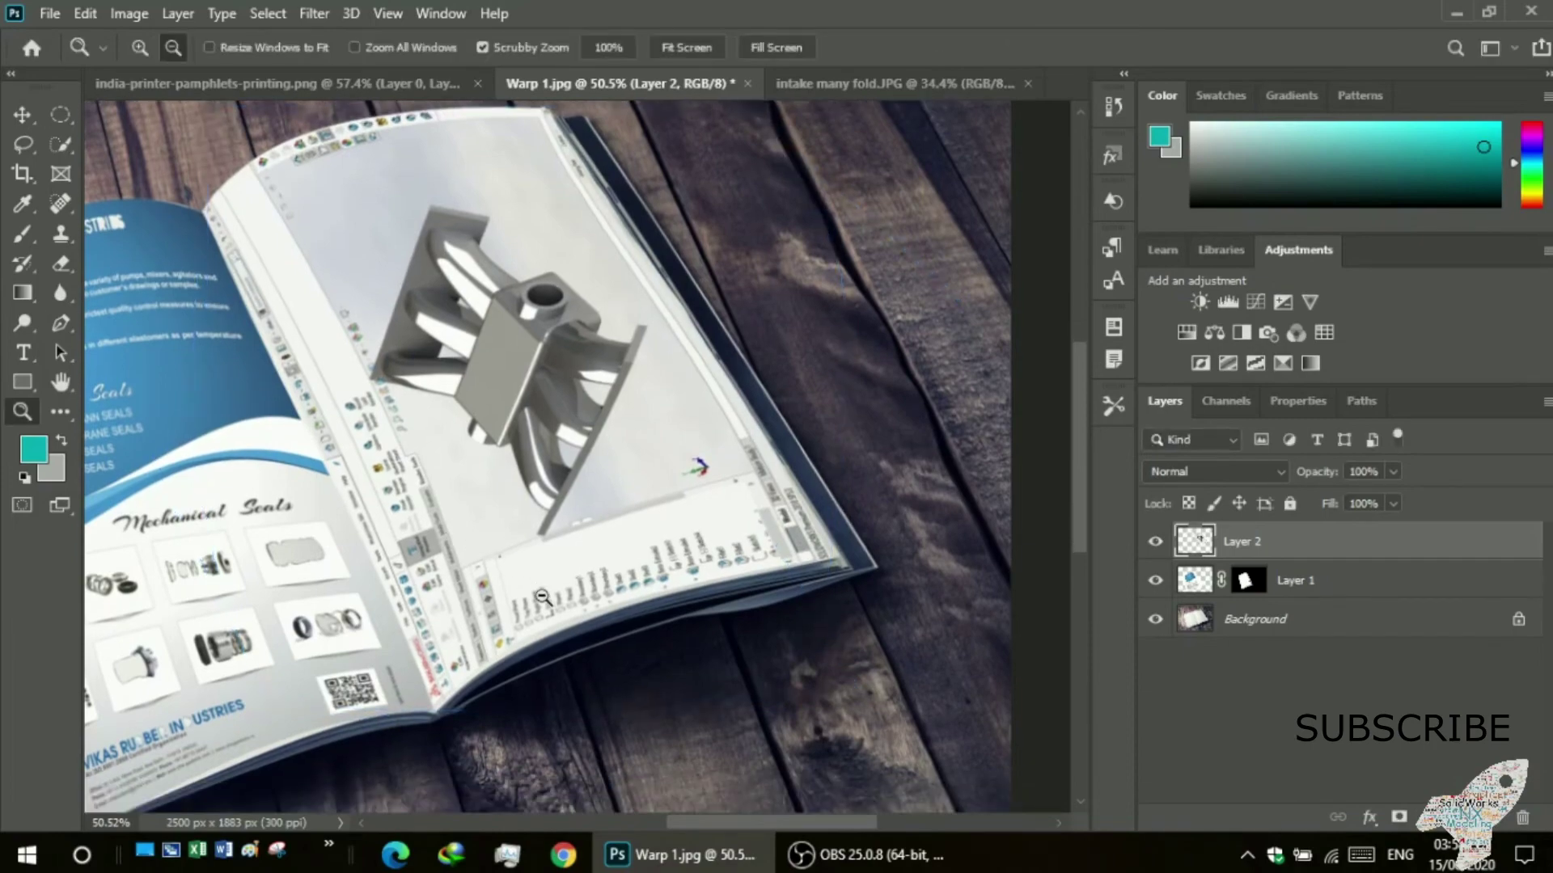
# - Zoom out to 26.7% to show the whole magazine and bring up the Edit menu
pyautogui.moveTo(519, 565)
pyautogui.mouseDown()
pyautogui.moveTo(387, 590)
pyautogui.moveTo(382, 573)
pyautogui.mouseUp()
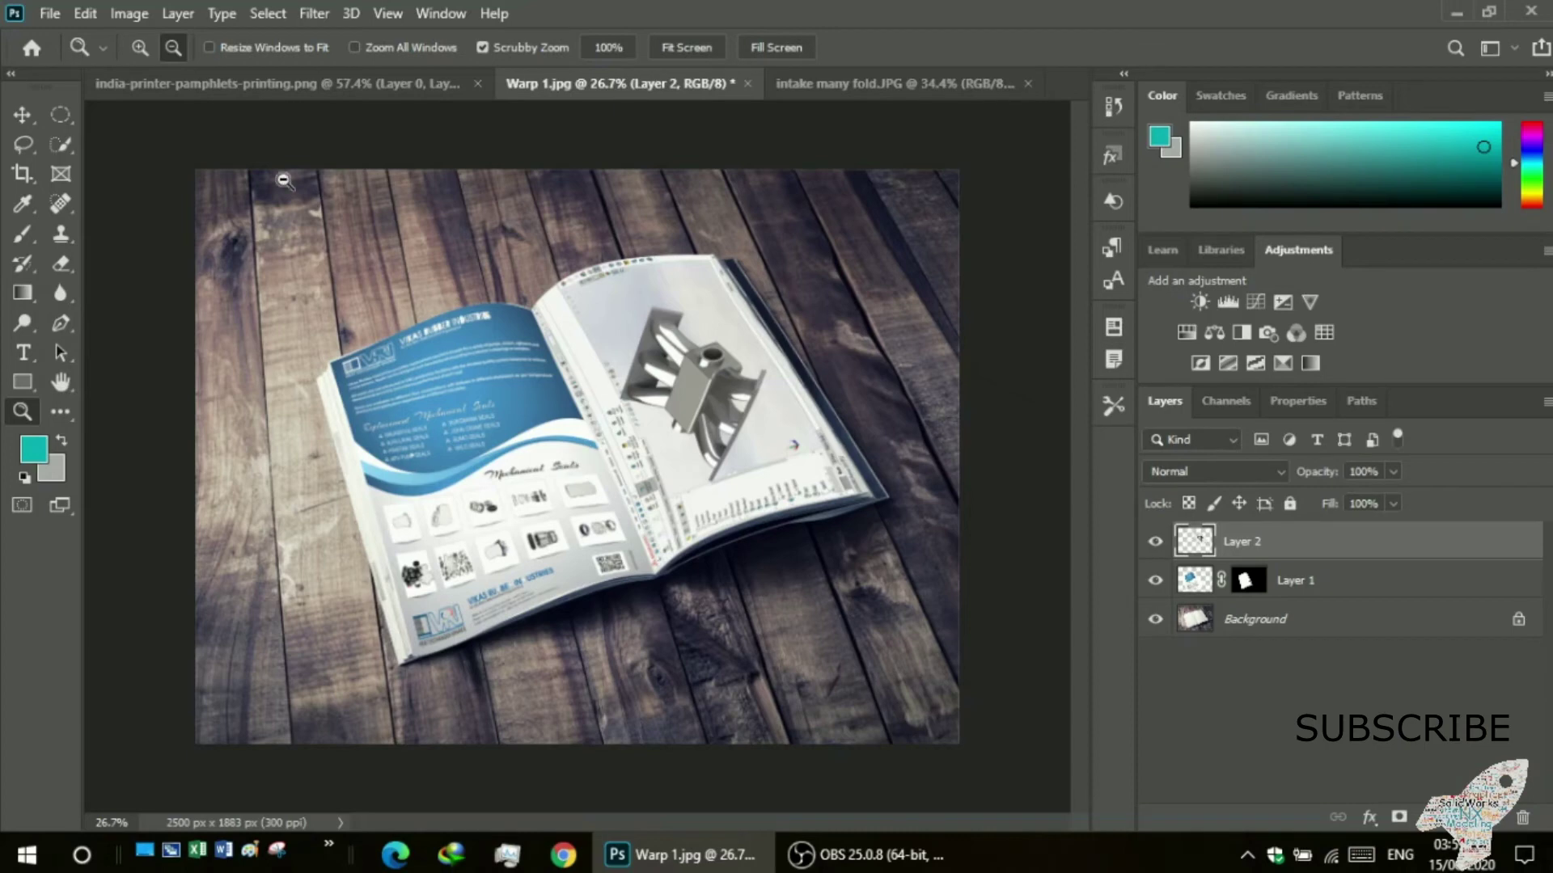
pyautogui.click(90, 13)
pyautogui.moveTo(158, 531)
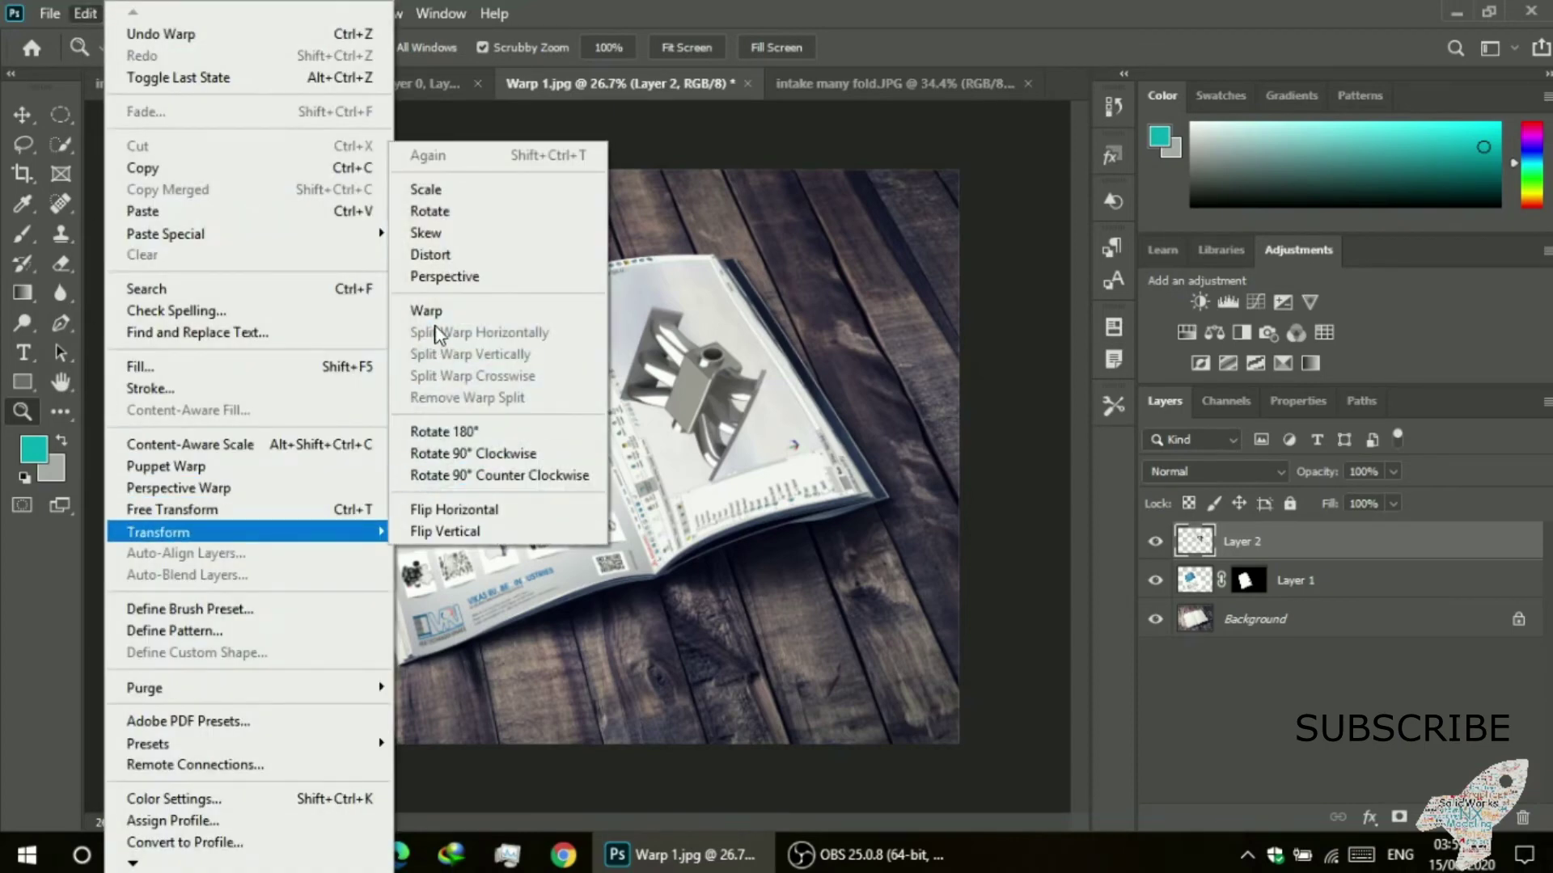
# - Rewarp Layer 2, nudging its top-left corner and left edge along the spine, then commit
pyautogui.click(426, 311)
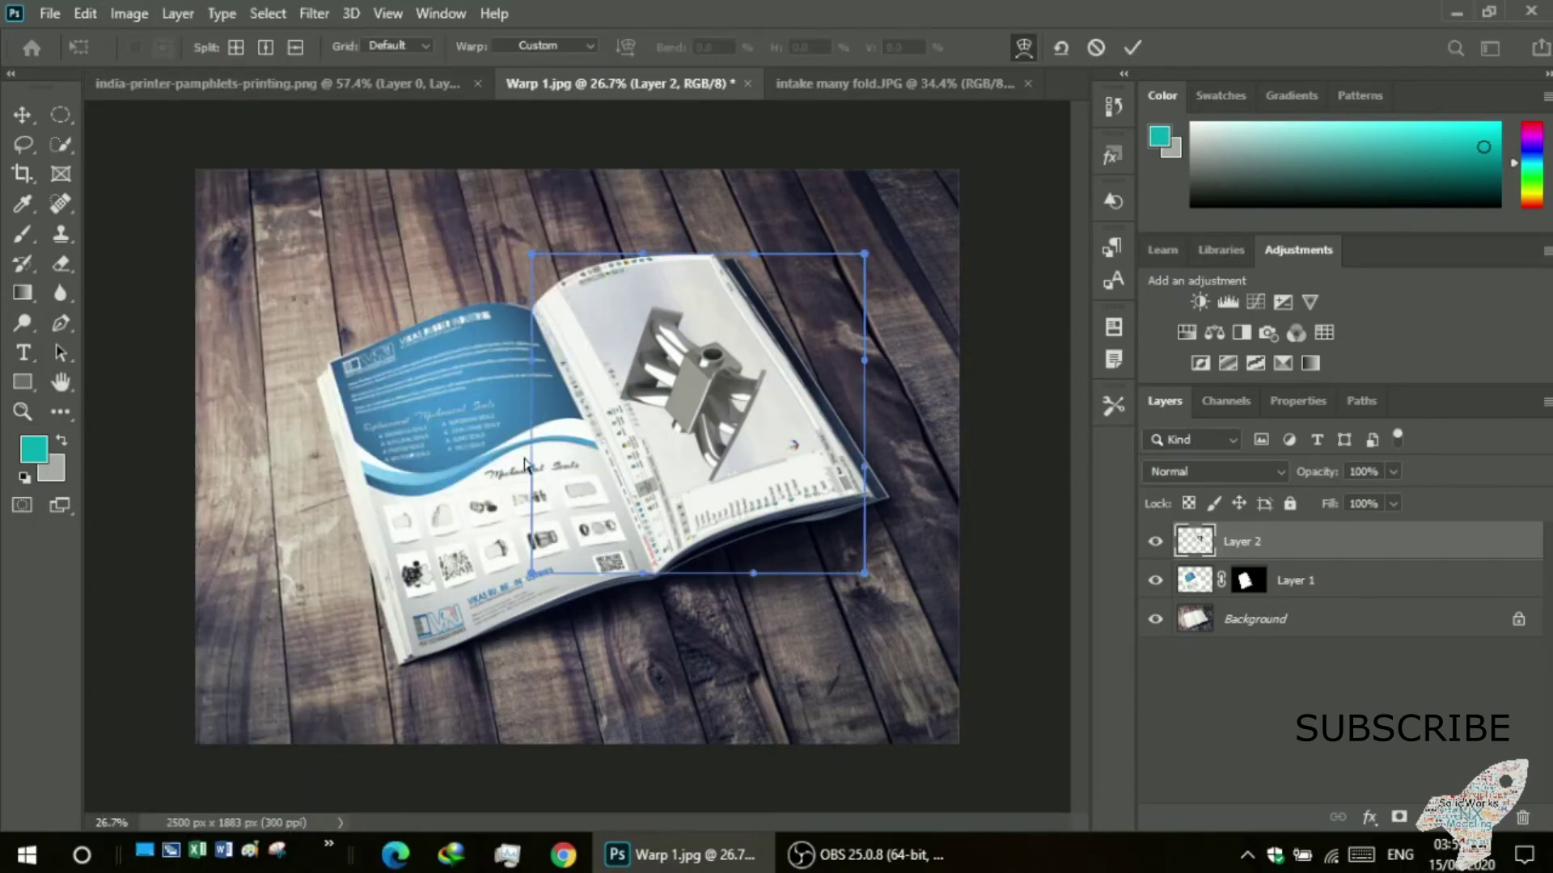
pyautogui.moveTo(530, 475); pyautogui.dragTo(532, 454)
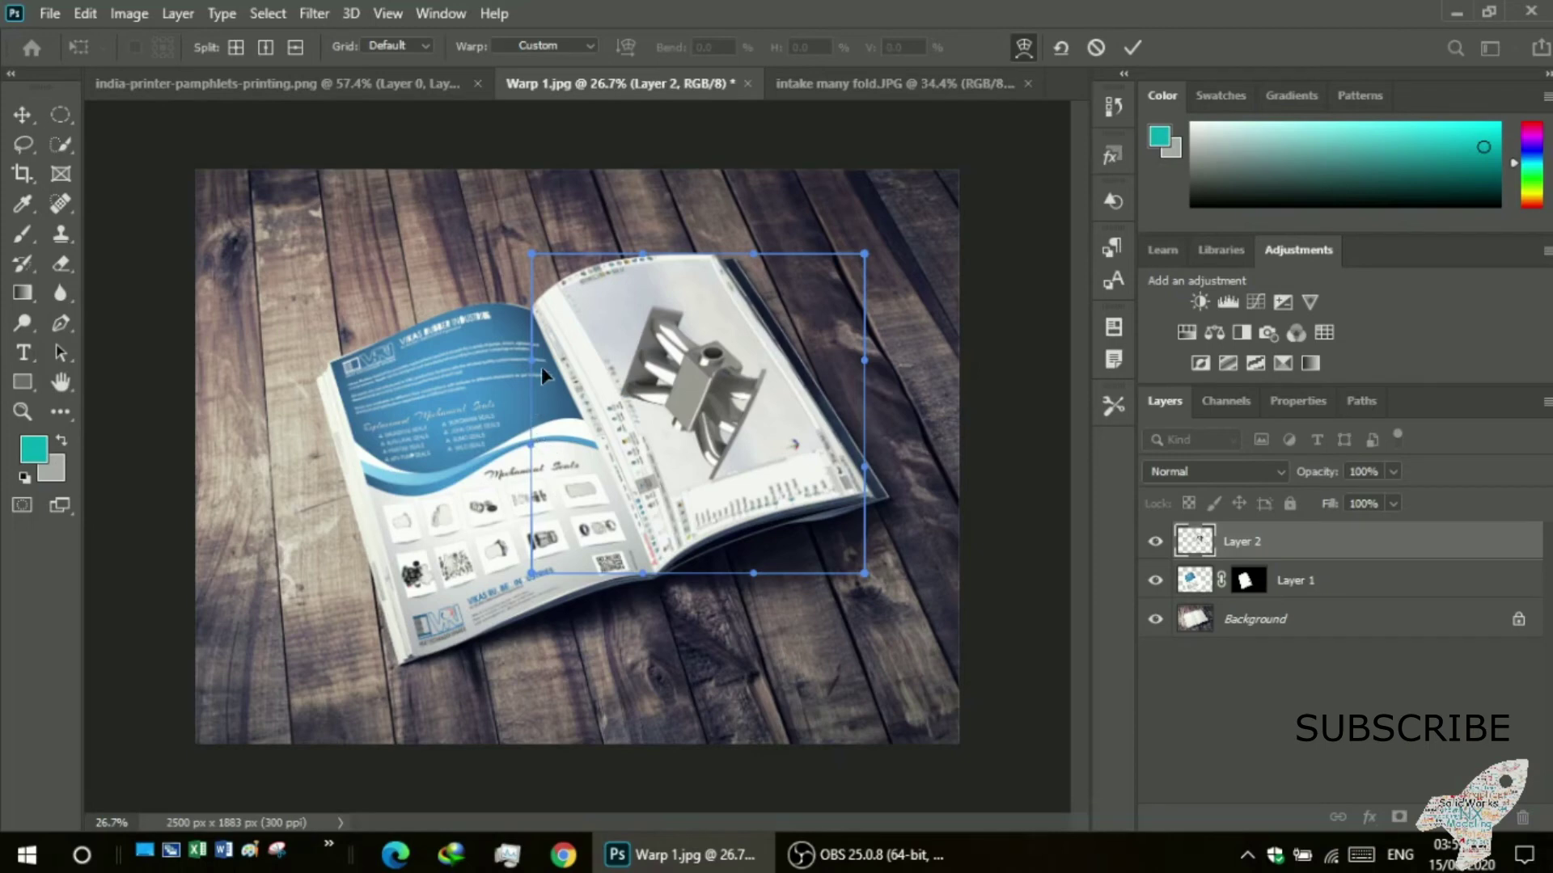
pyautogui.moveTo(530, 253); pyautogui.dragTo(535, 261)
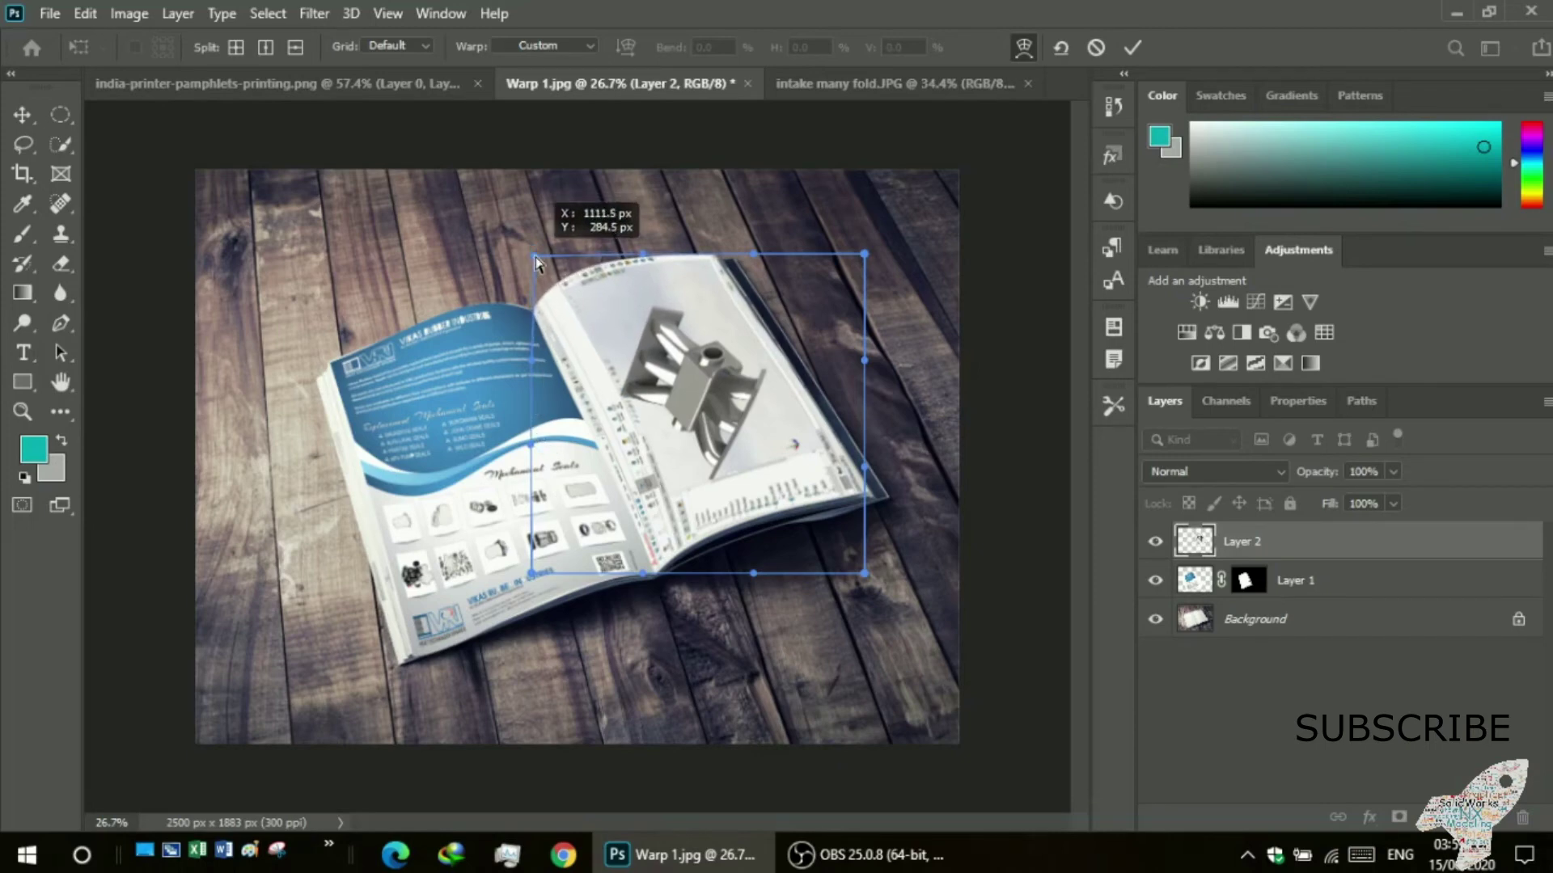
pyautogui.moveTo(536, 257); pyautogui.dragTo(531, 263)
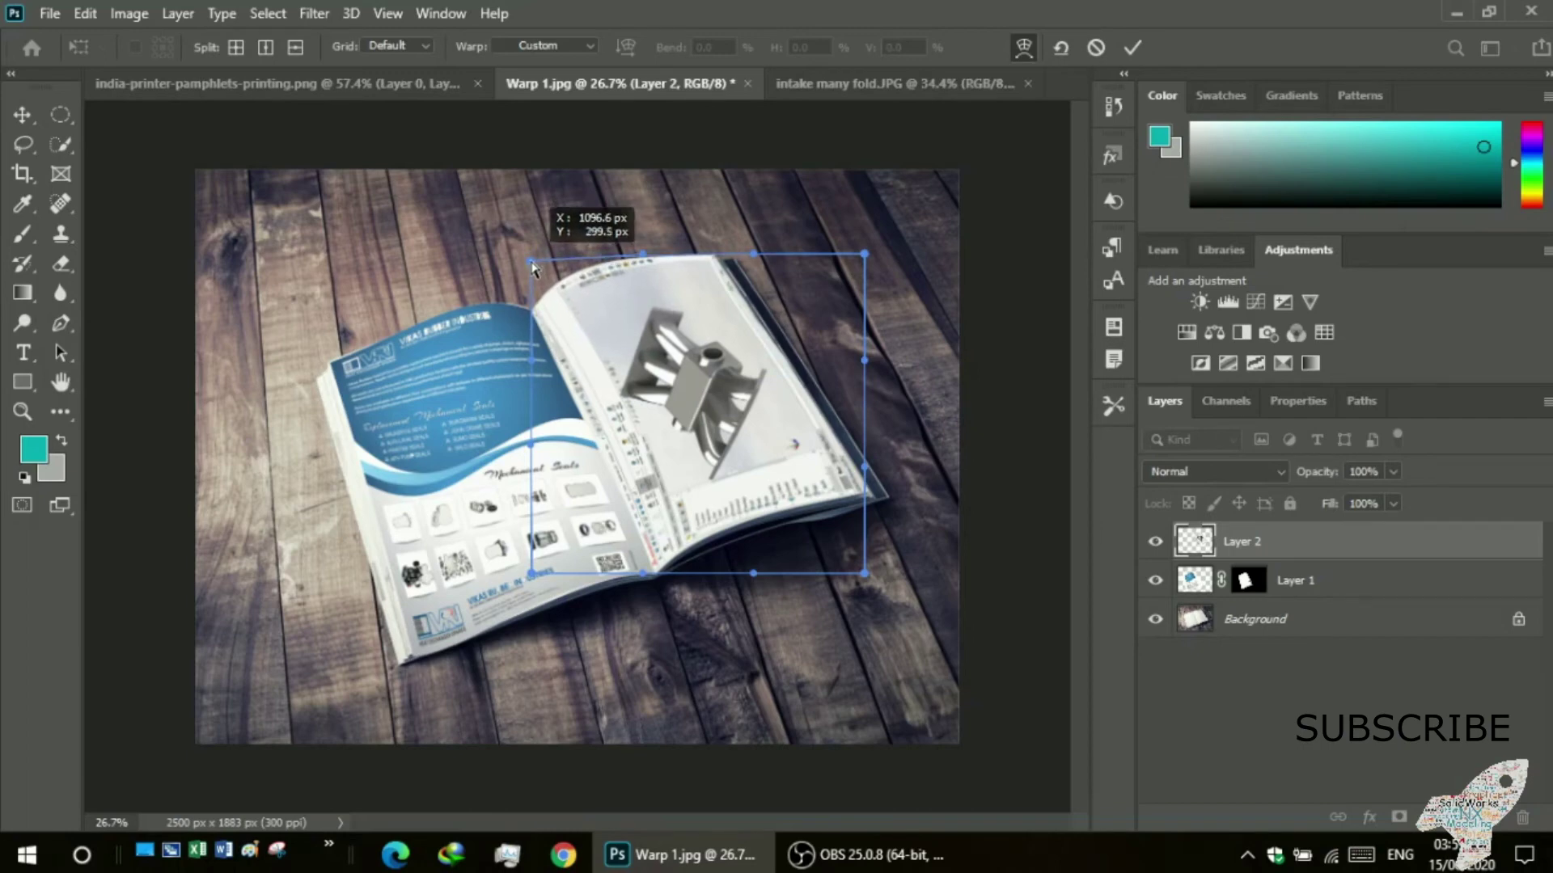
pyautogui.moveTo(531, 262); pyautogui.dragTo(534, 266)
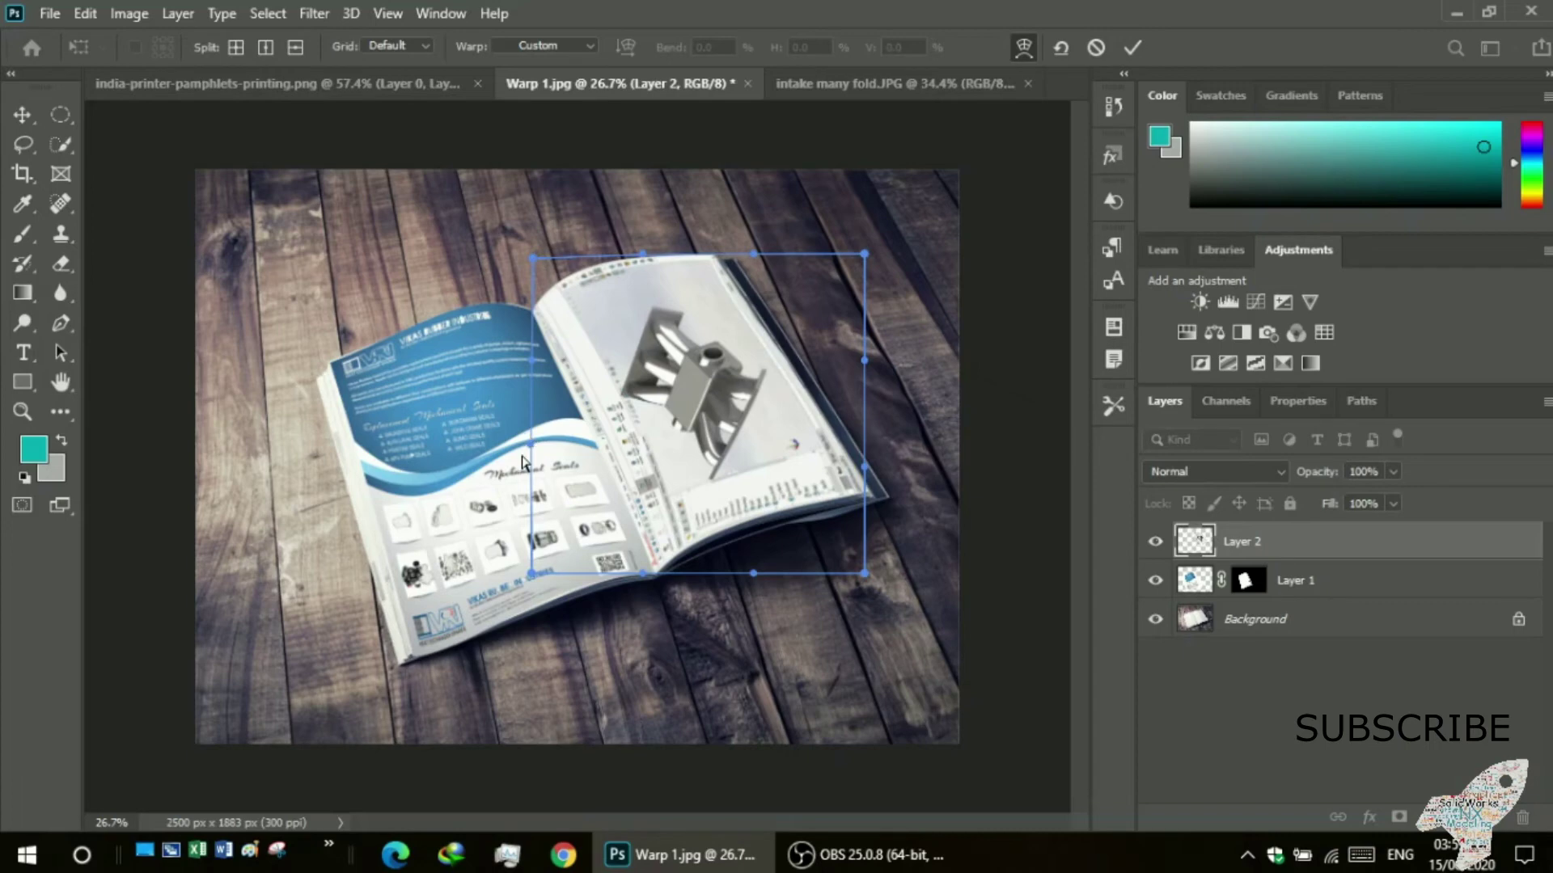
pyautogui.moveTo(527, 447); pyautogui.dragTo(523, 446)
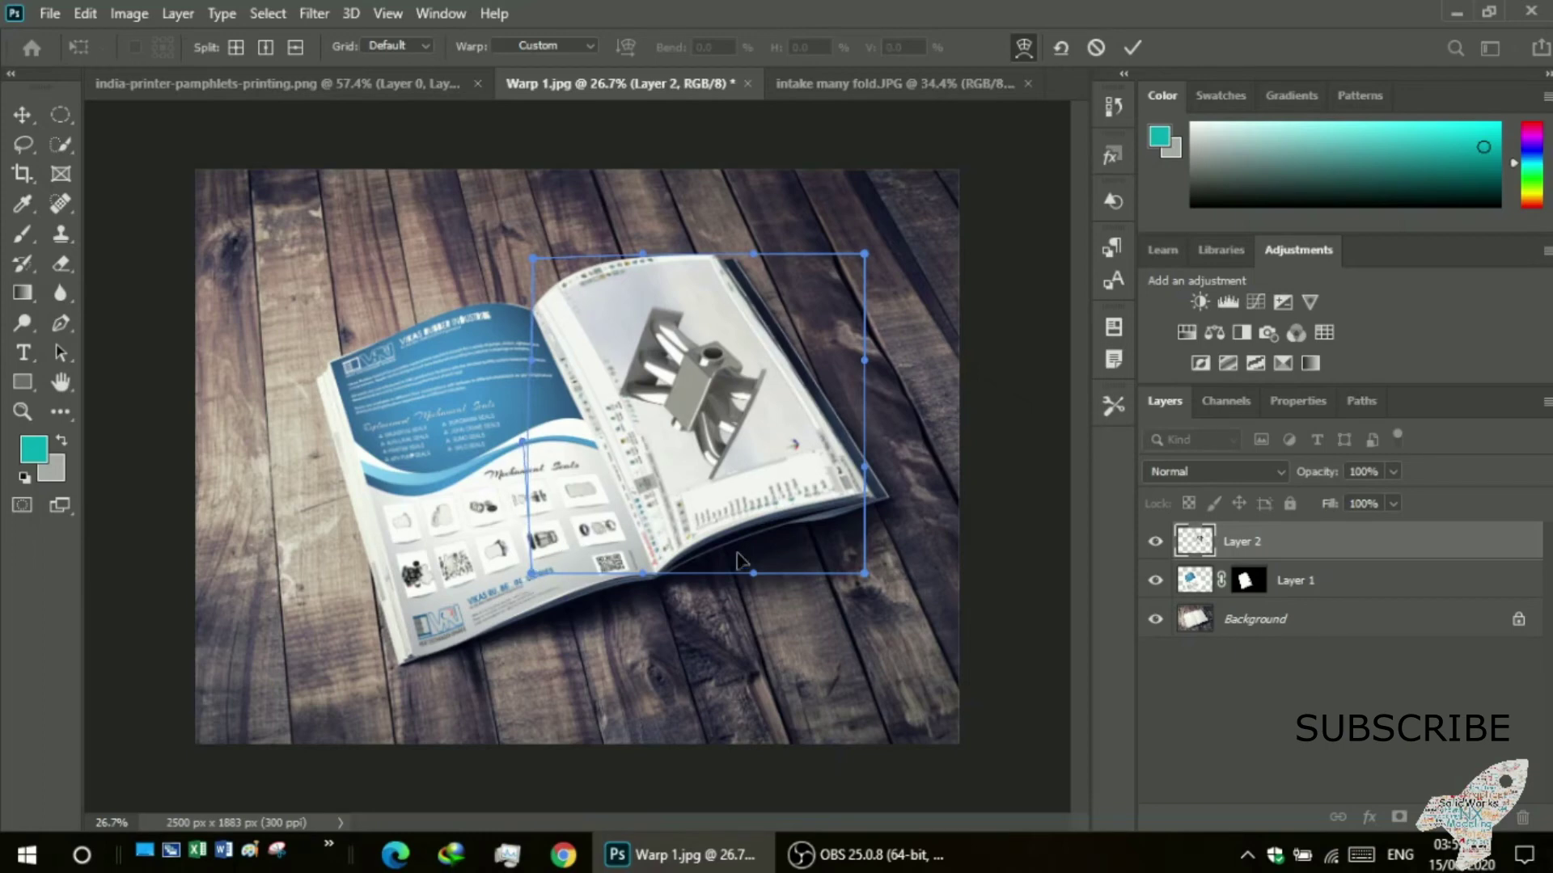
pyautogui.press('Return')
# - Zoom in on the brochure, zoom back out to the full image, and select Layer 1
pyautogui.press('z')
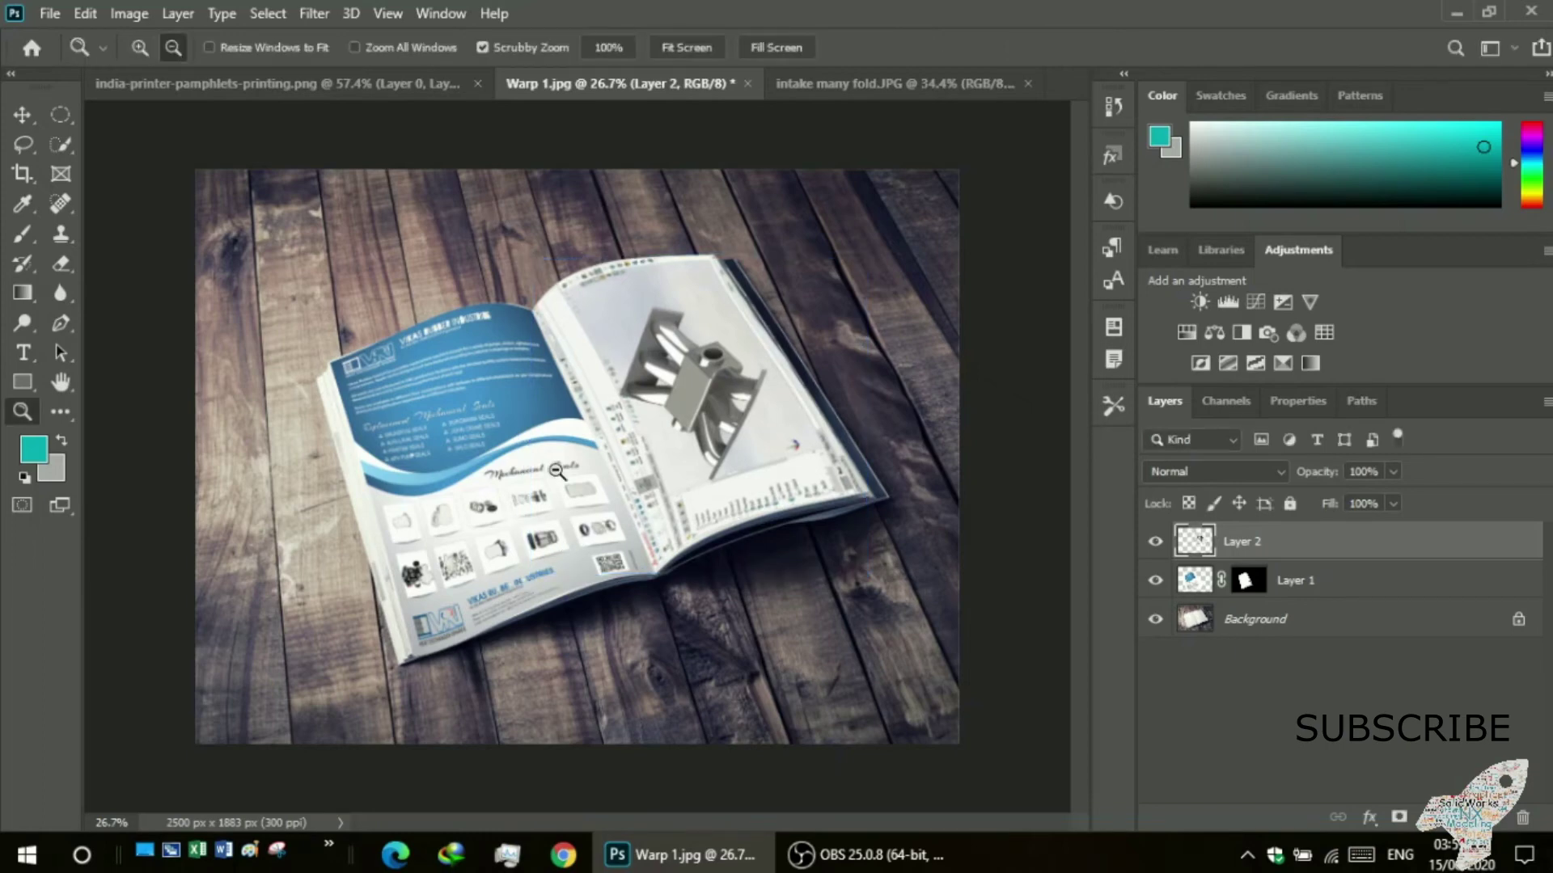
pyautogui.moveTo(556, 470); pyautogui.dragTo(637, 427)
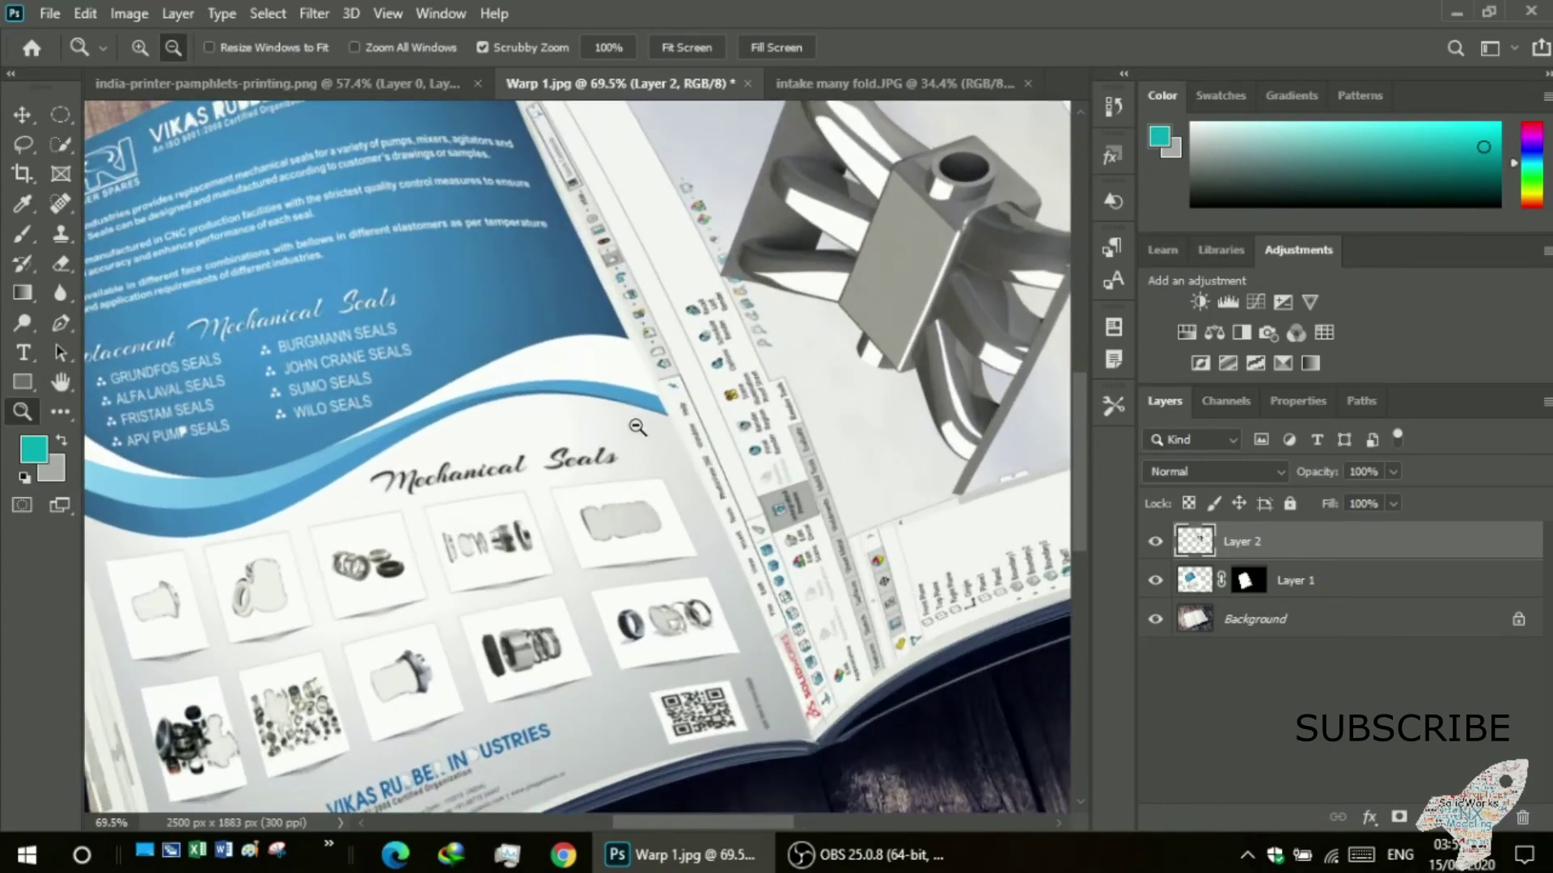
pyautogui.moveTo(638, 427); pyautogui.dragTo(598, 410)
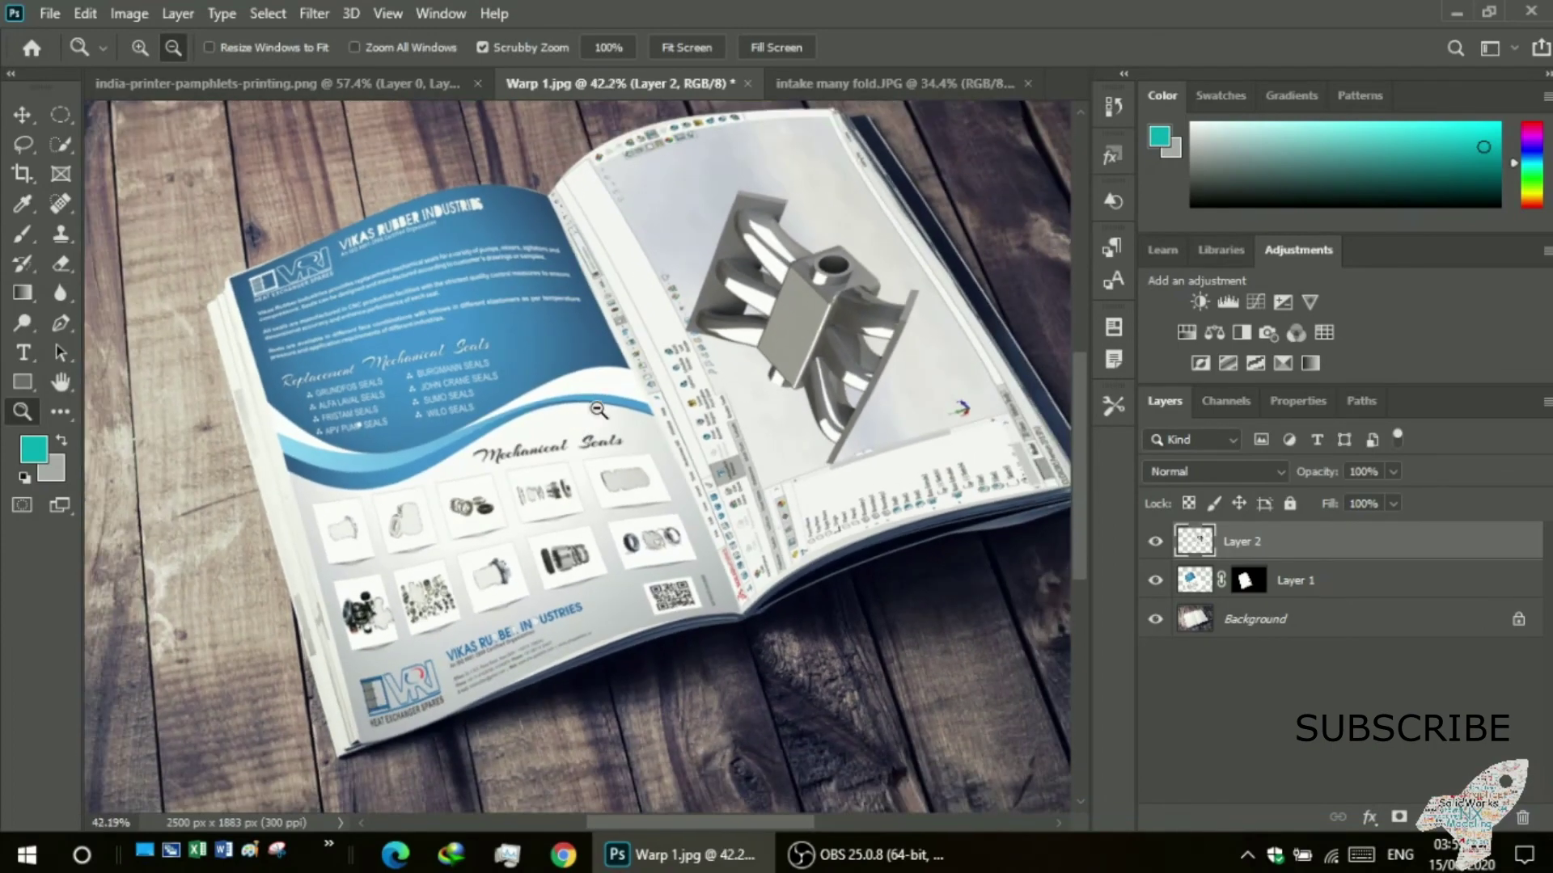
pyautogui.keyDown('alt'); pyautogui.click(454, 347); pyautogui.keyUp('alt')
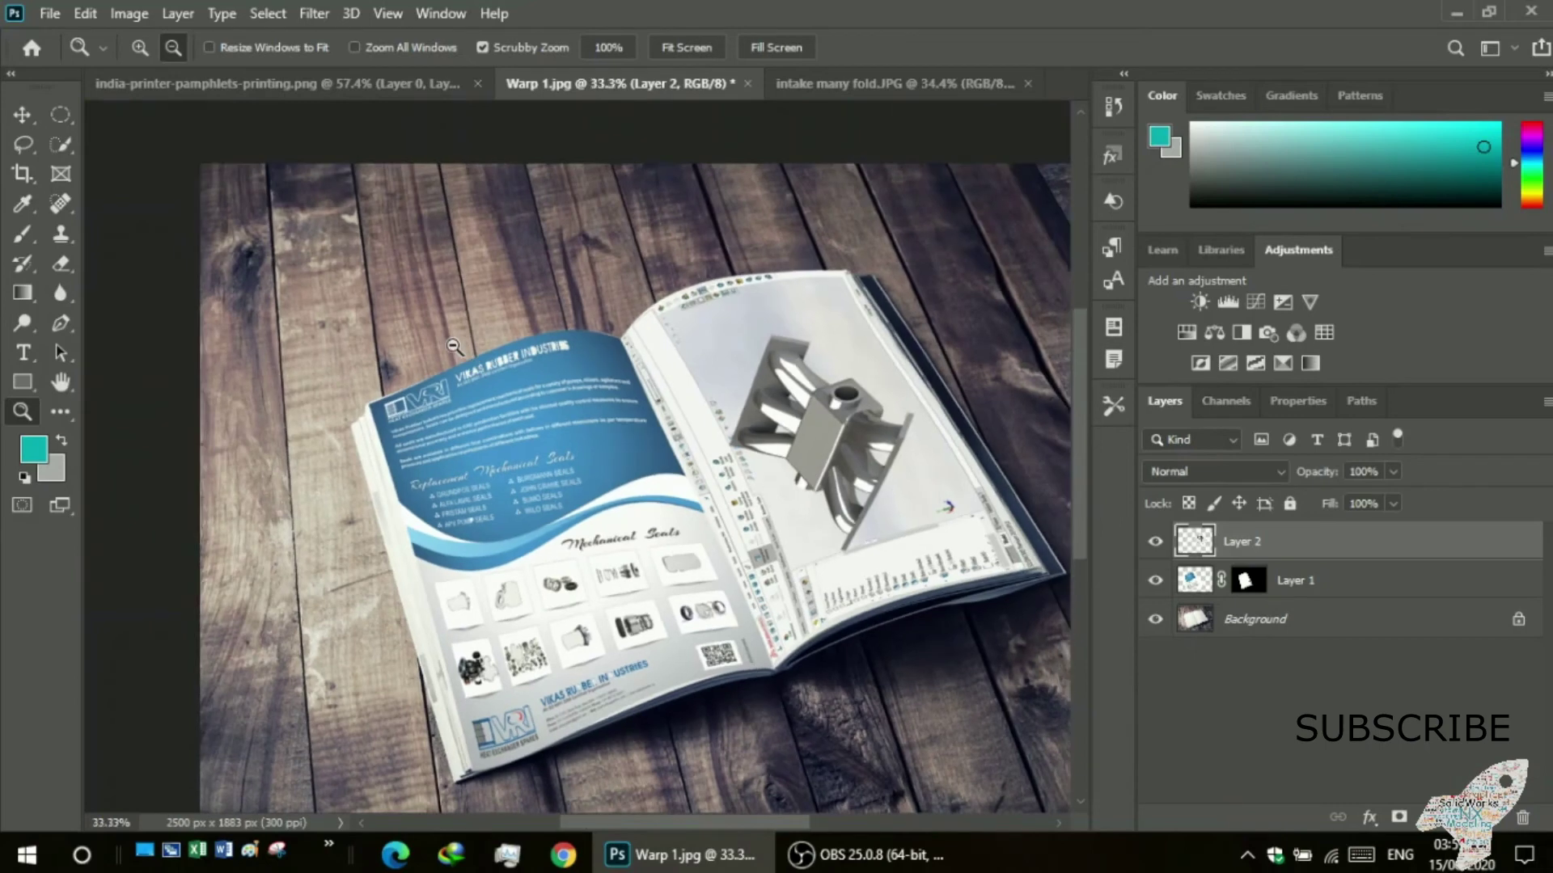
pyautogui.click(1258, 596)
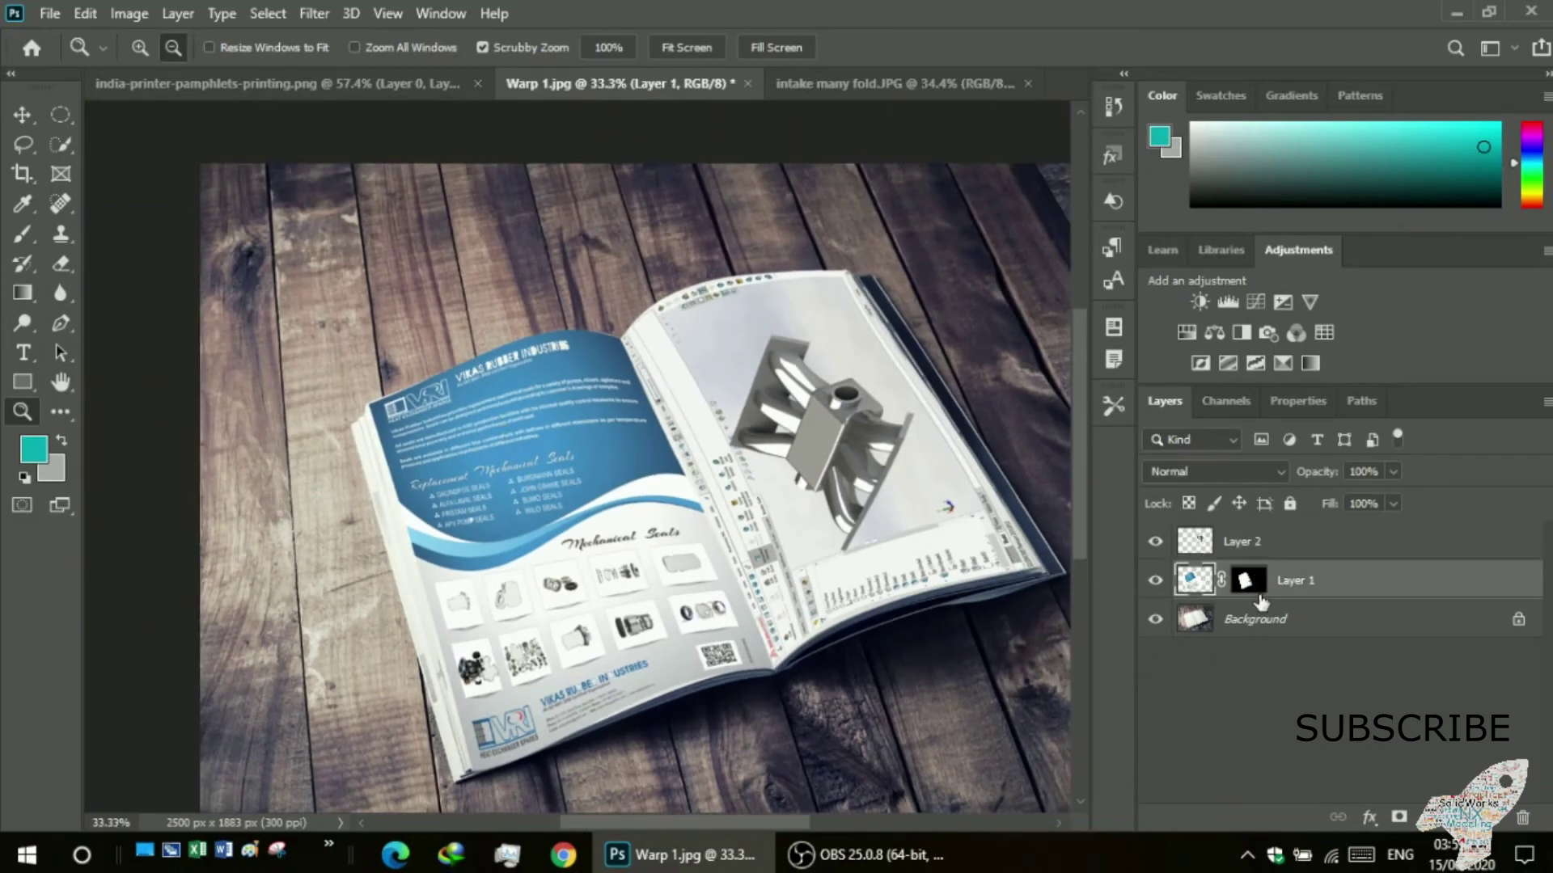
pyautogui.click(78, 11)
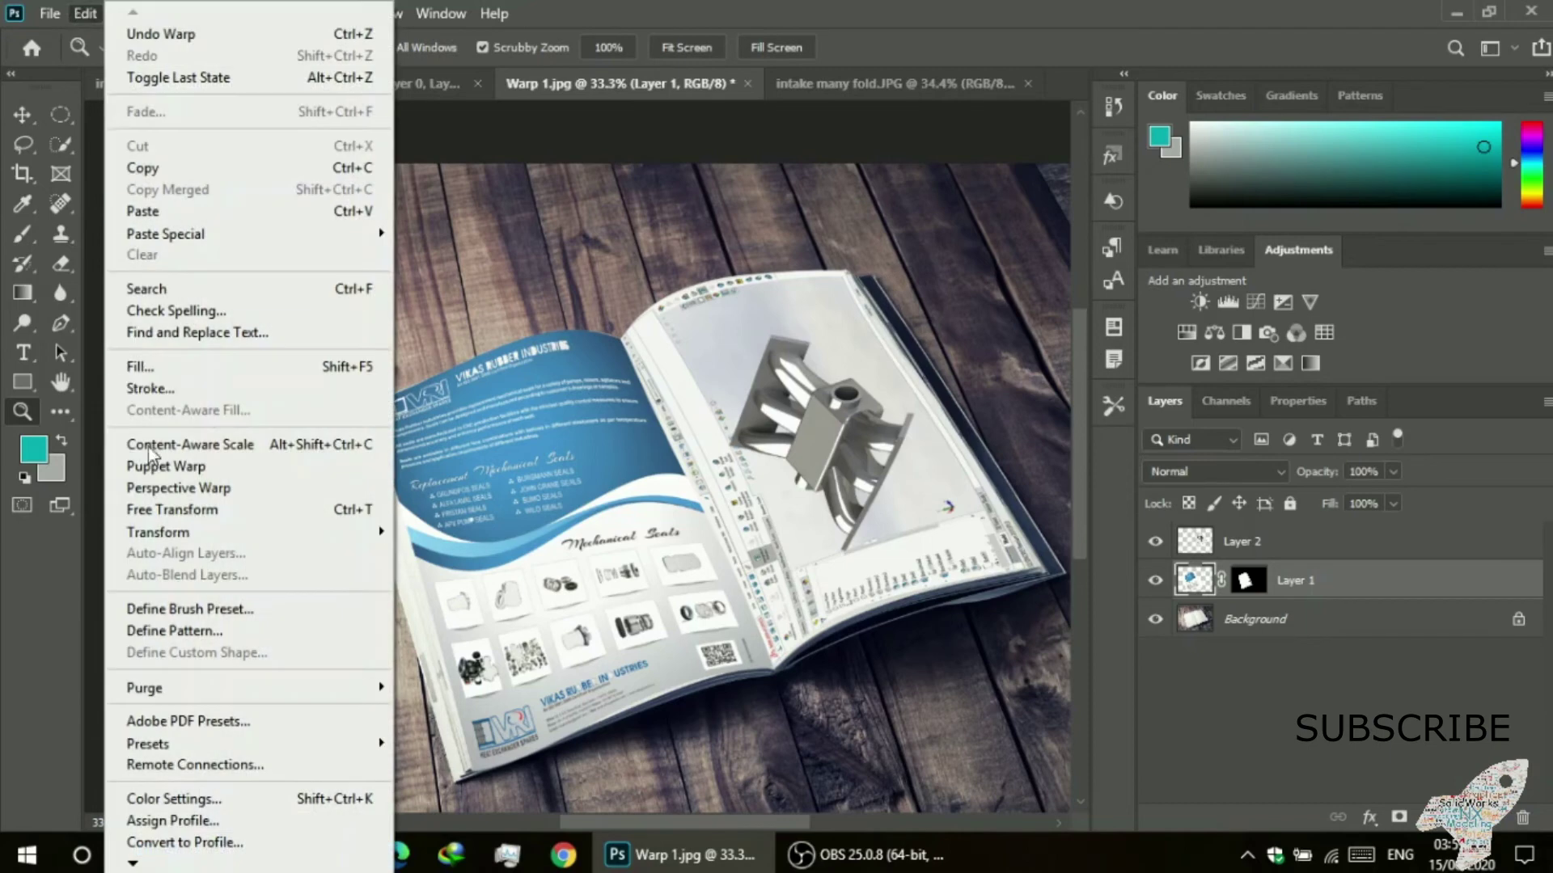
# - Warp Layer 1, curving its right edge outward to follow the page, and commit
pyautogui.moveTo(157, 531)
pyautogui.click(435, 309)
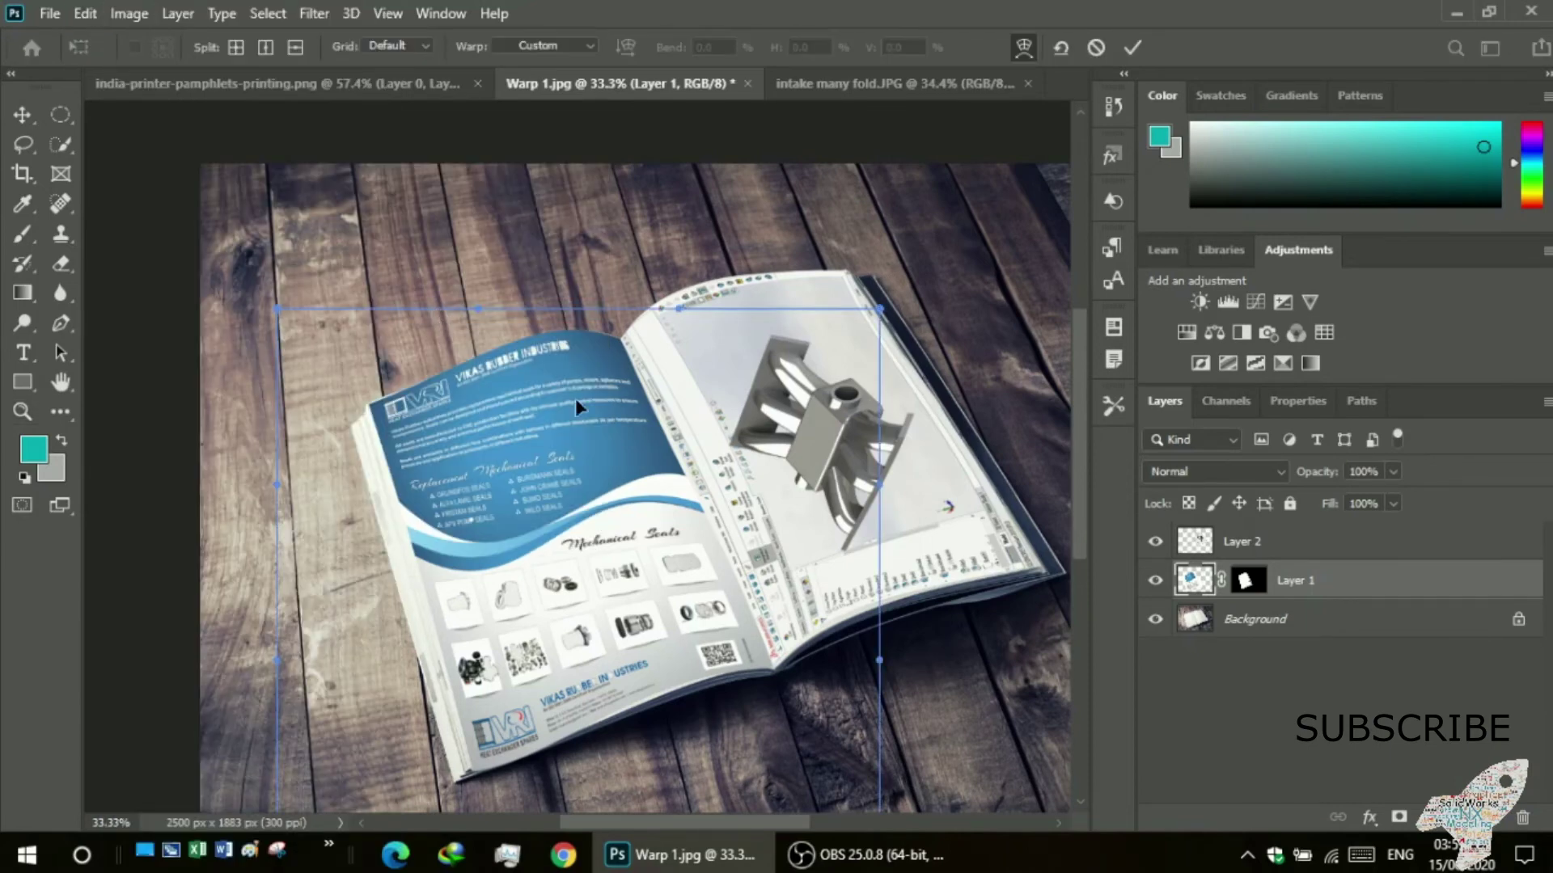
pyautogui.moveTo(878, 309); pyautogui.dragTo(874, 315)
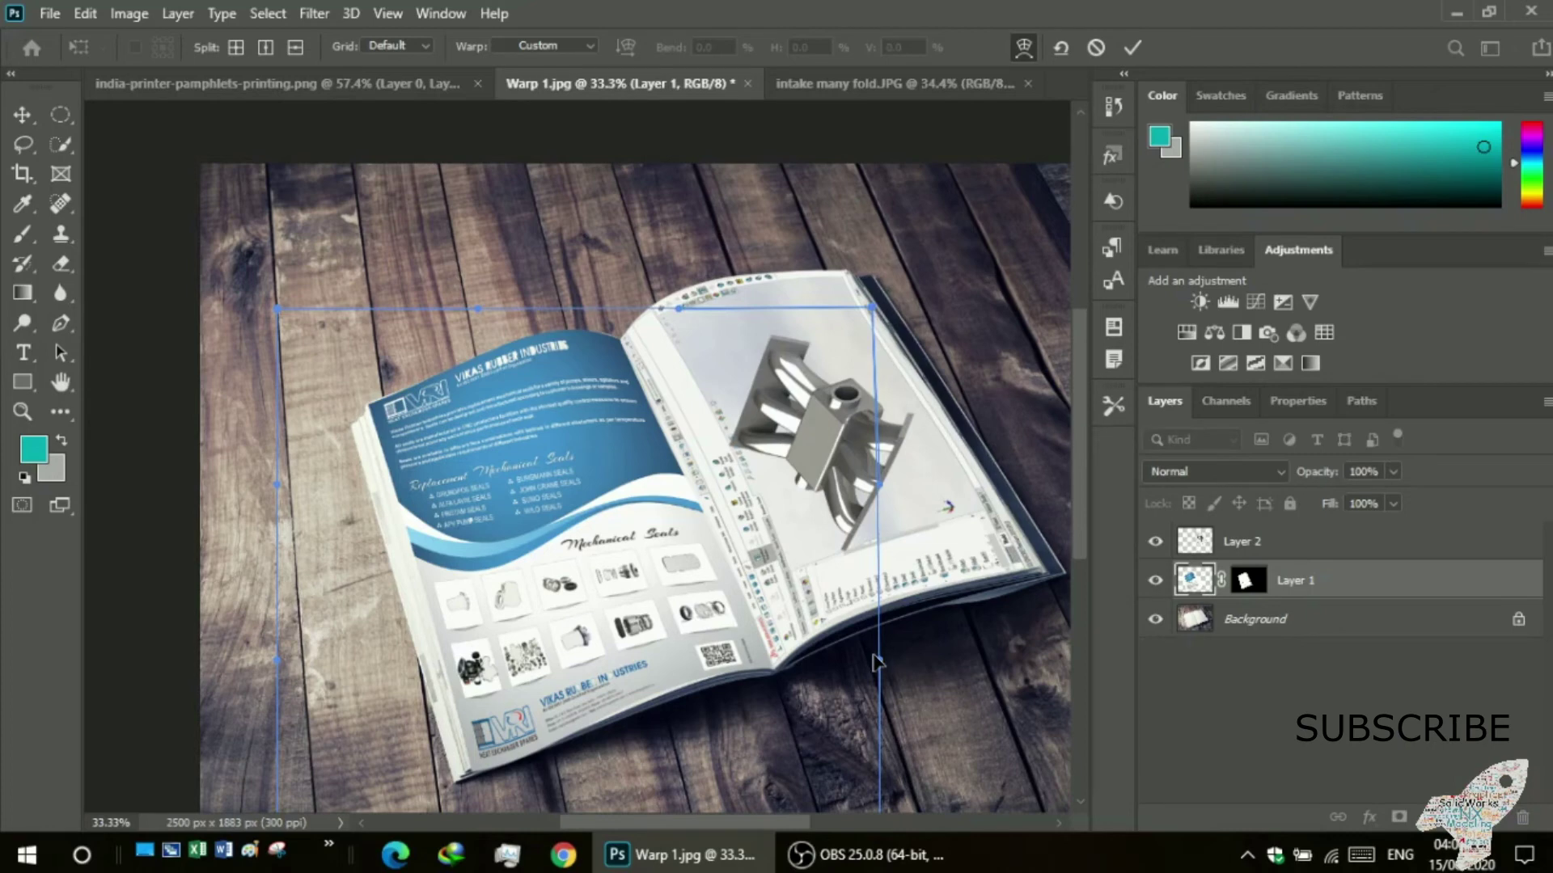
pyautogui.moveTo(877, 653); pyautogui.dragTo(921, 635)
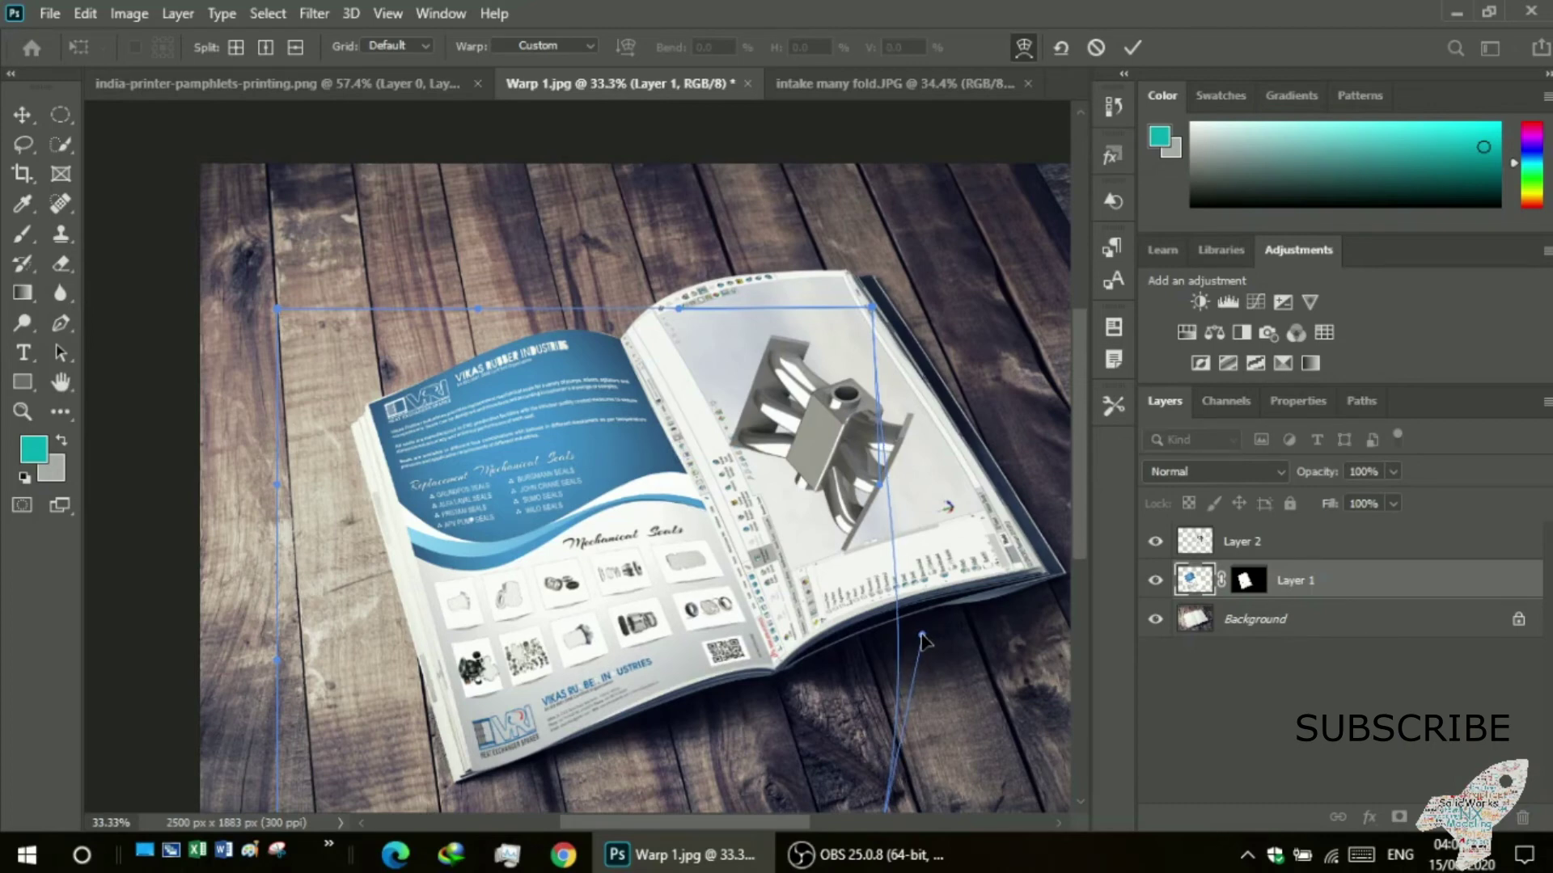
pyautogui.moveTo(923, 639); pyautogui.dragTo(915, 641)
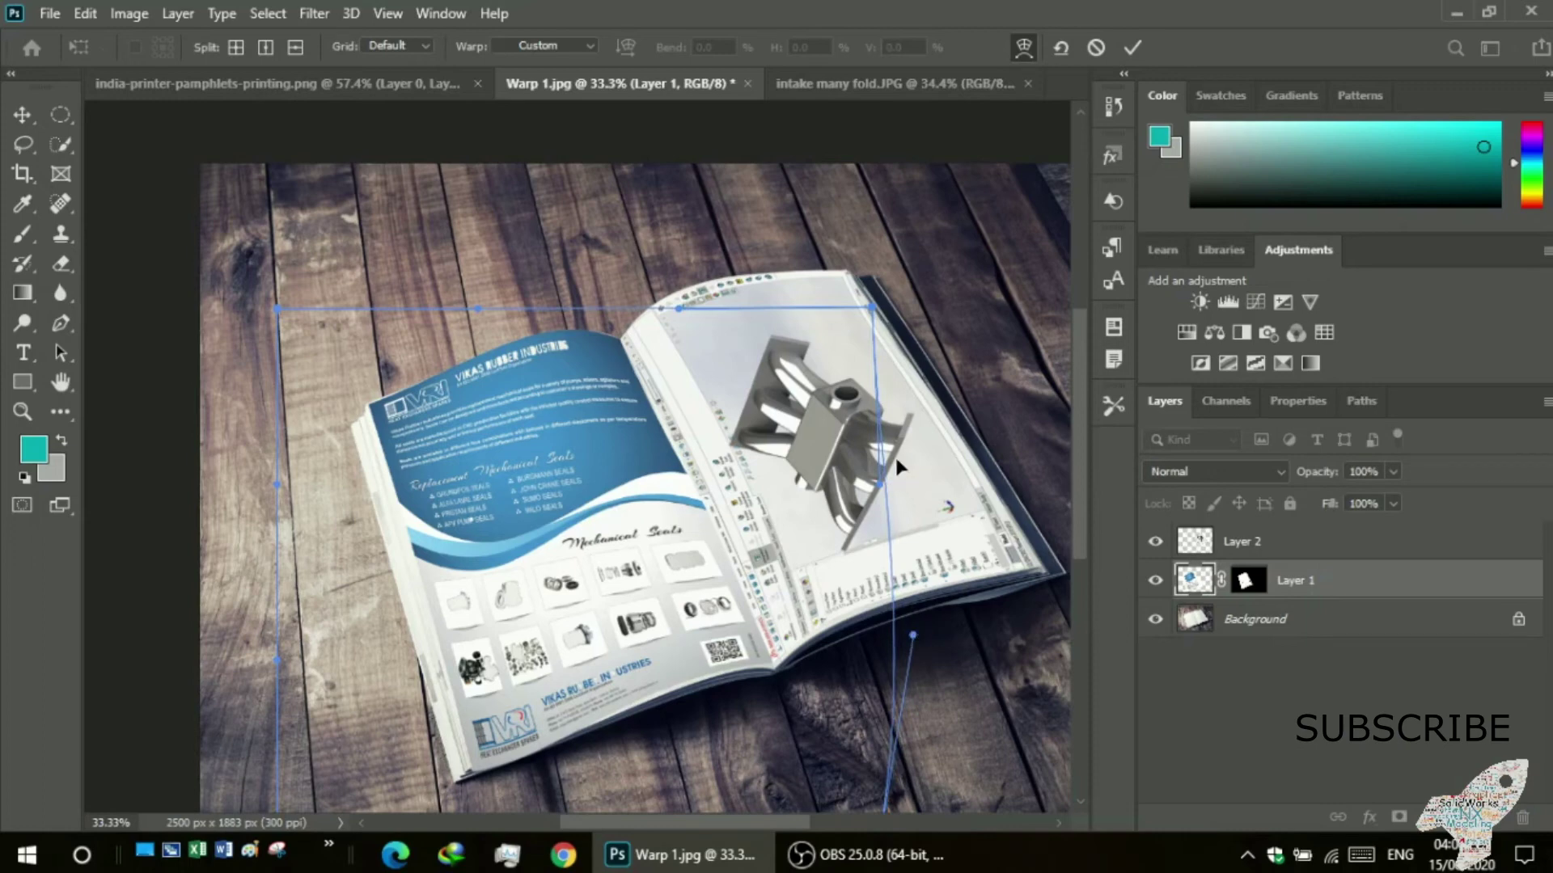
pyautogui.moveTo(877, 486); pyautogui.dragTo(922, 486)
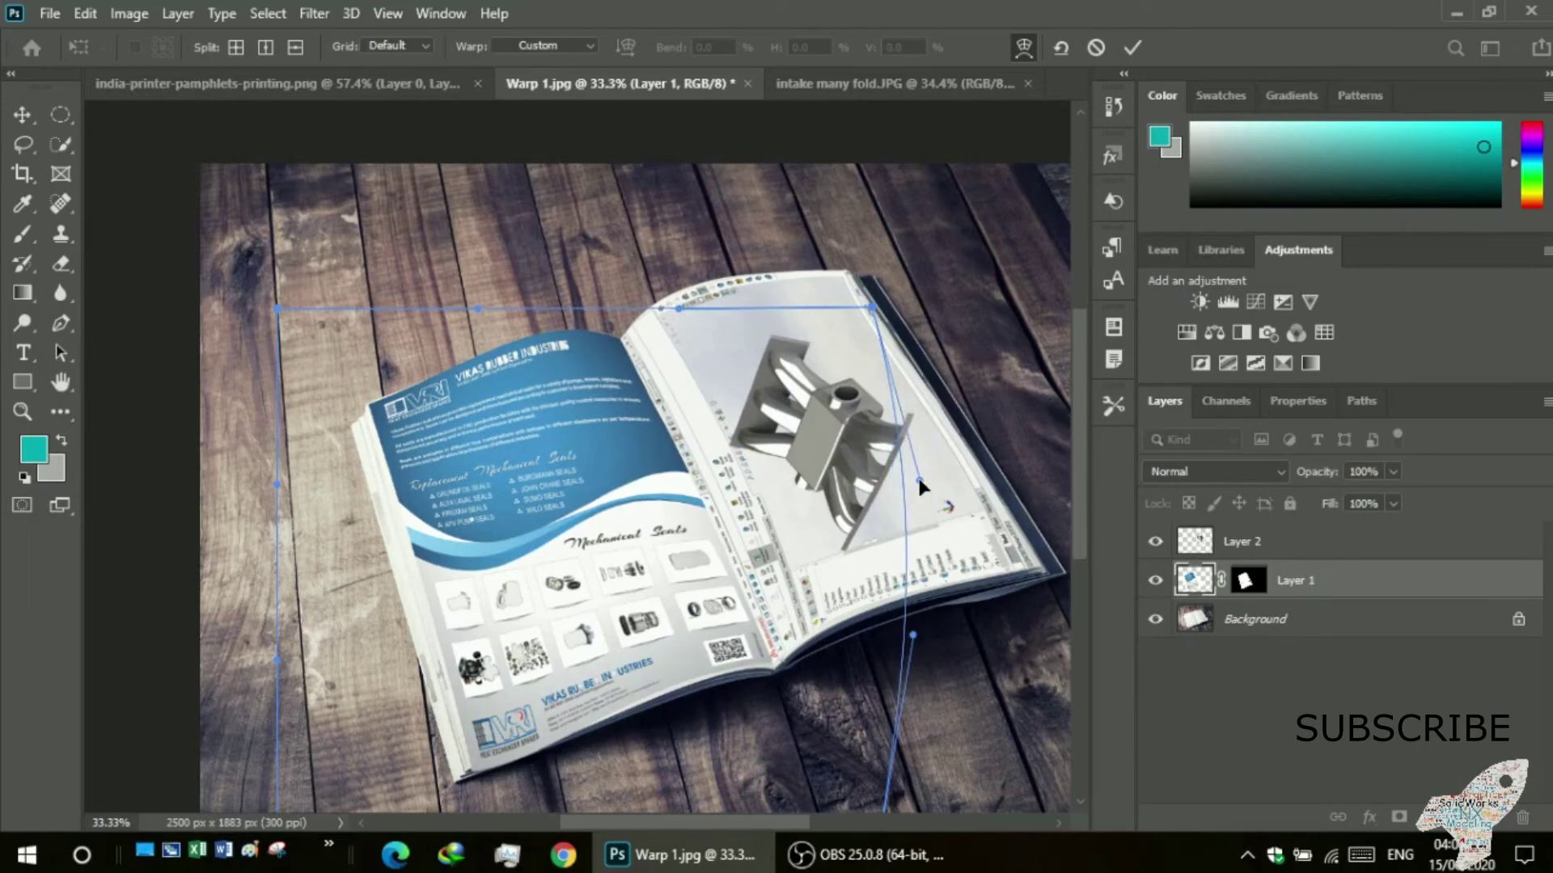
pyautogui.scroll(-1, 890, 550)
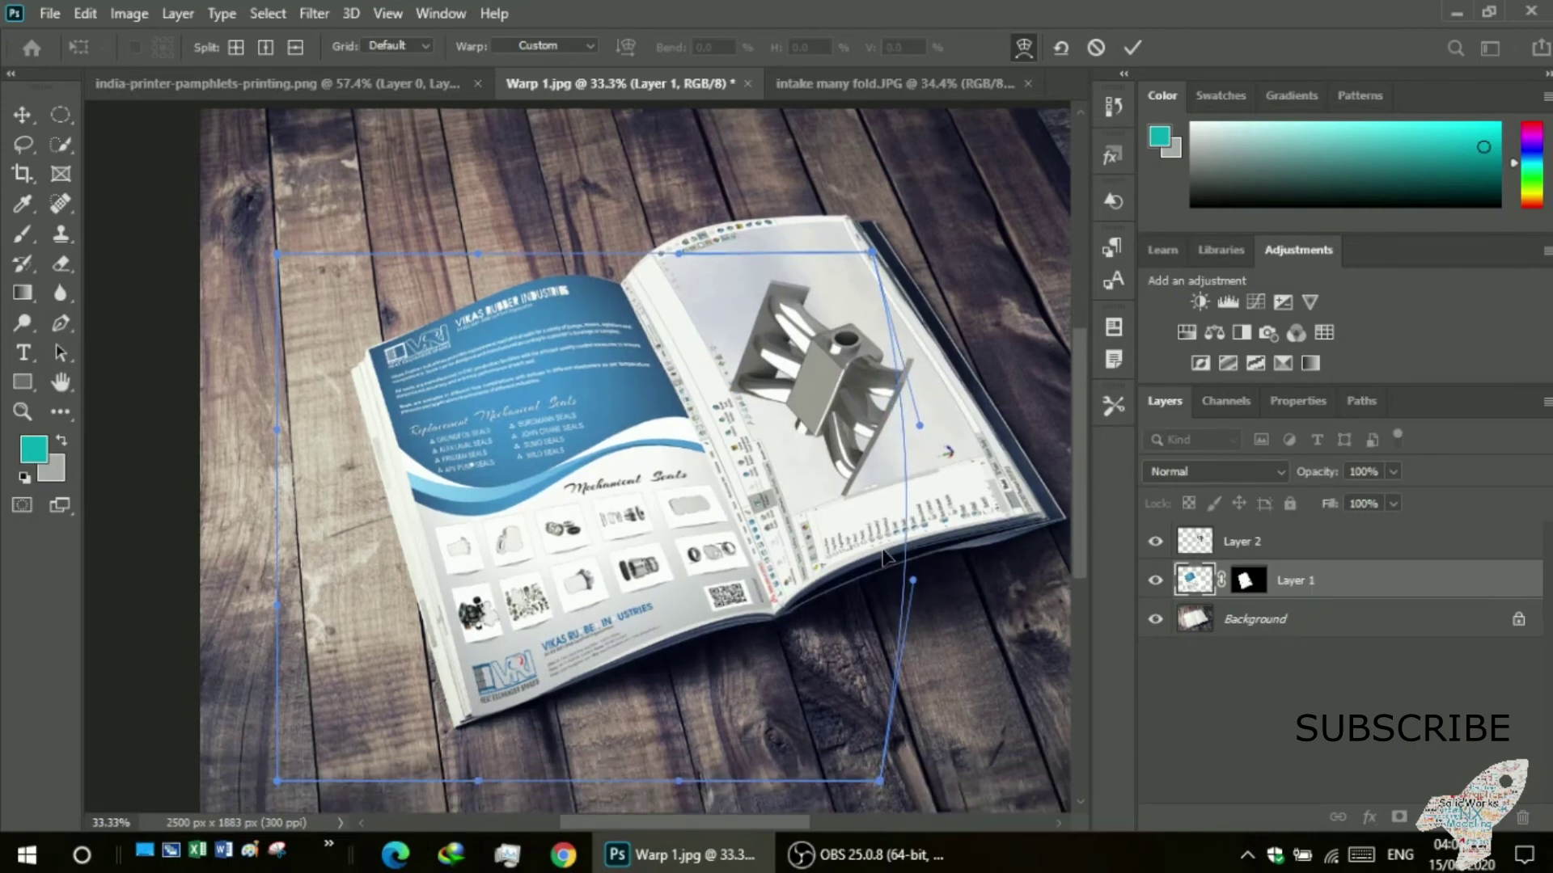
pyautogui.scroll(-1, 881, 586)
pyautogui.scroll(-1, 845, 618)
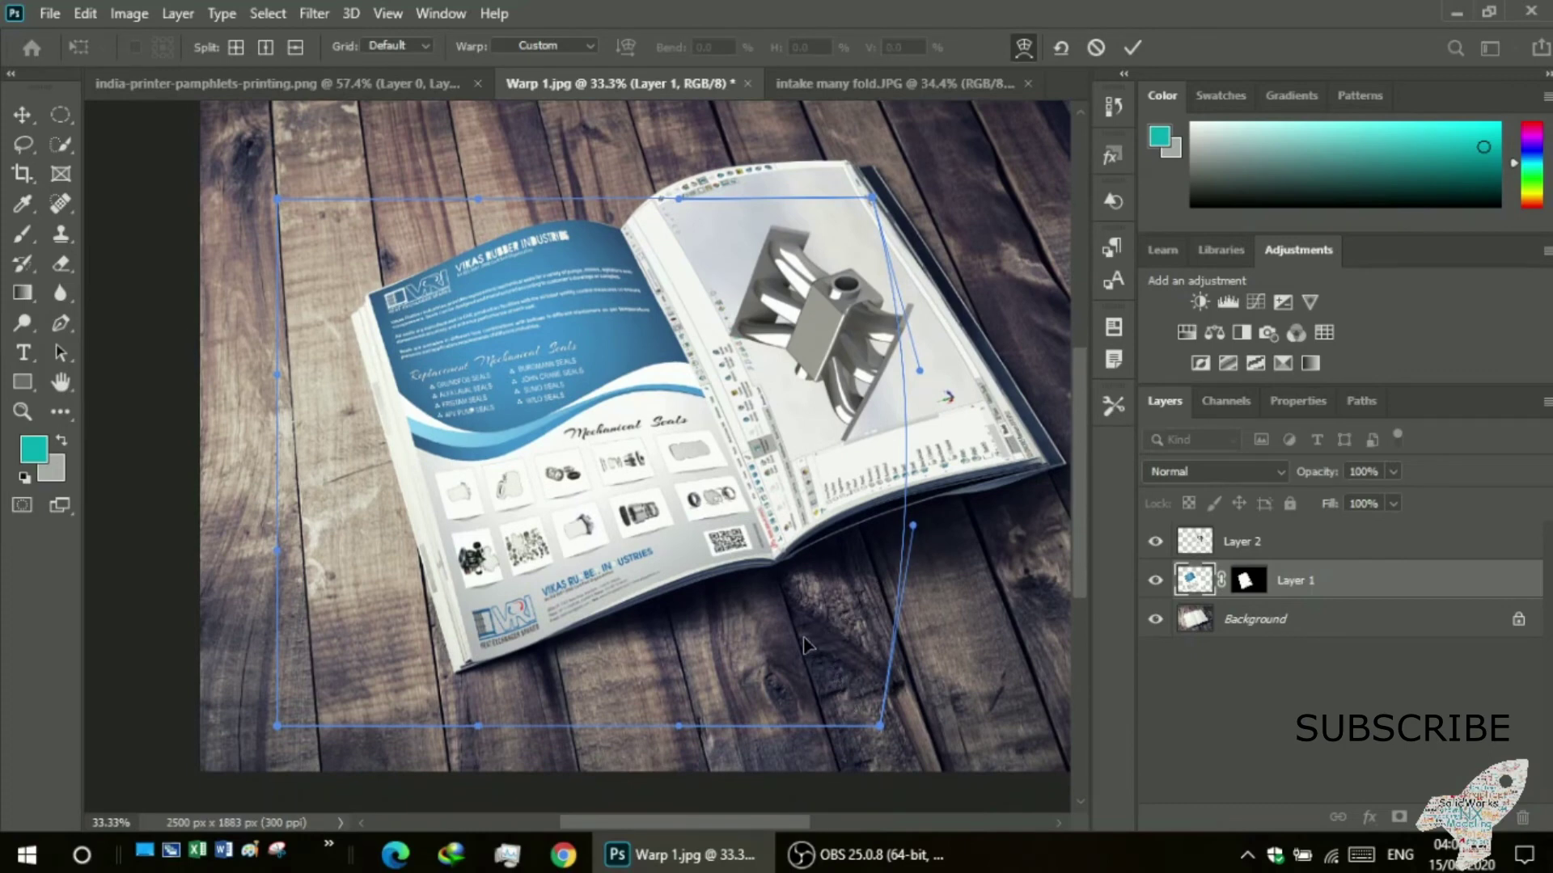
pyautogui.press('Return')
# - Zoom and scroll around to inspect the committed warp across the magazine
pyautogui.press('z')
pyautogui.scroll(1, 796, 635)
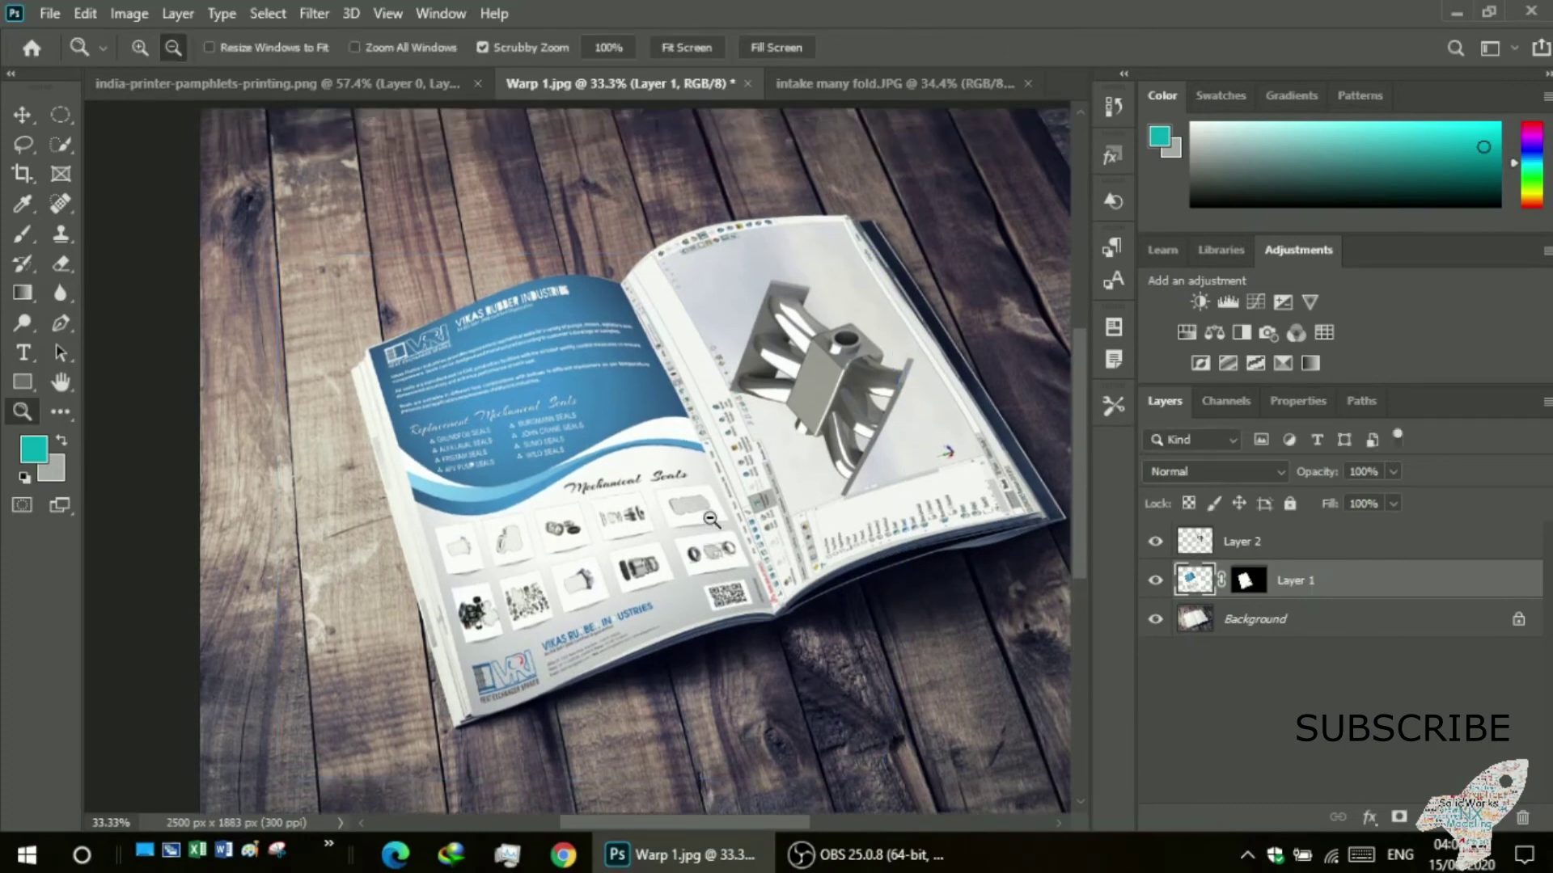
pyautogui.scroll(1, 712, 518)
pyautogui.scroll(-1, 717, 515)
pyautogui.scroll(-1, 716, 514)
pyautogui.scroll(2, 716, 514)
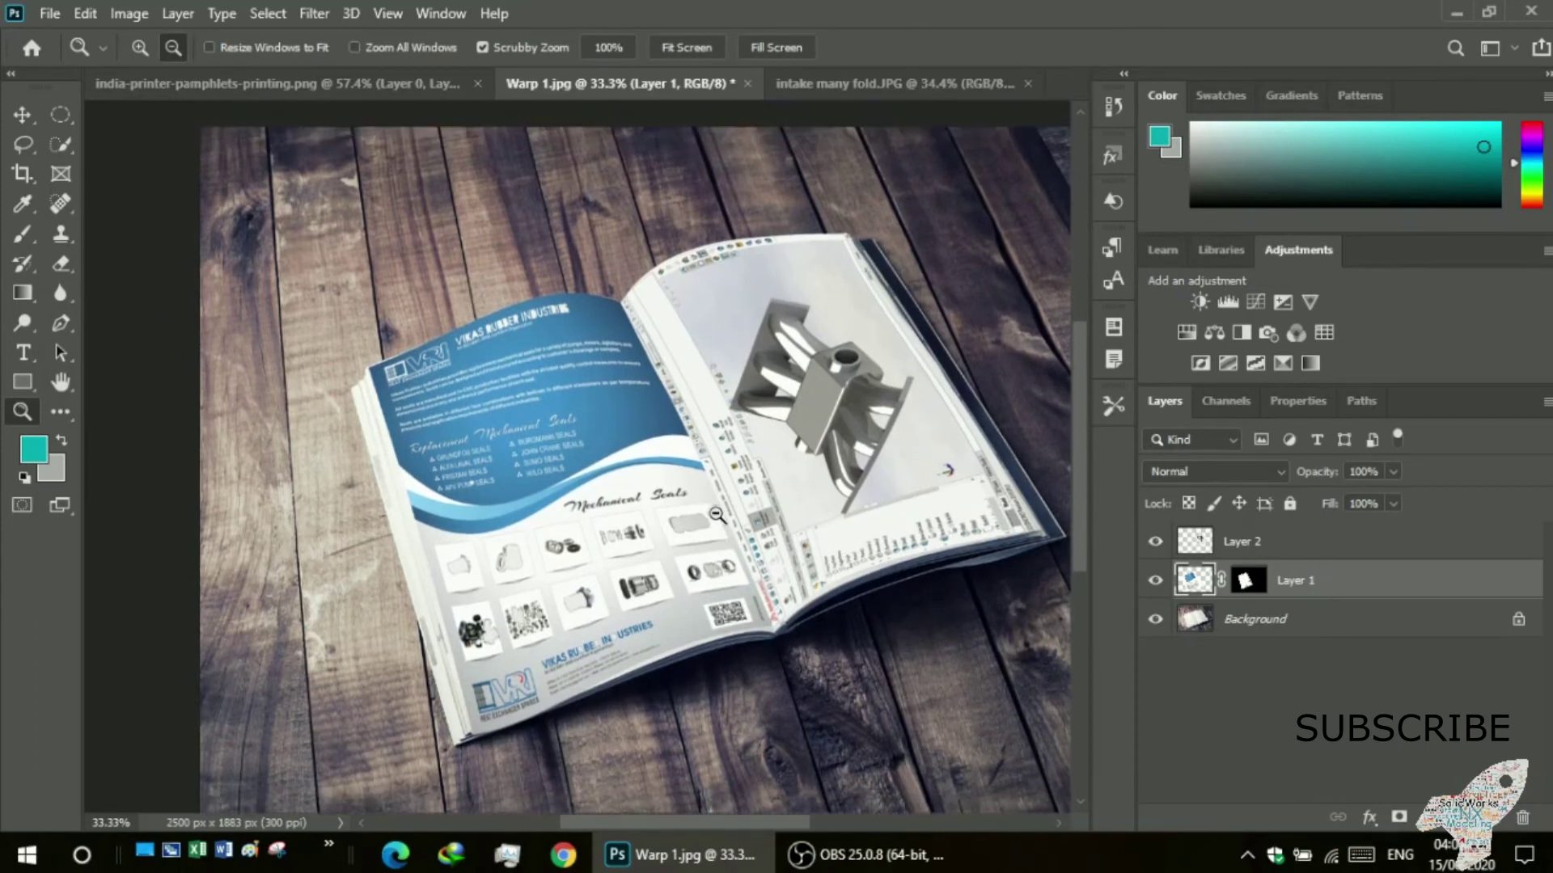
pyautogui.scroll(1, 717, 515)
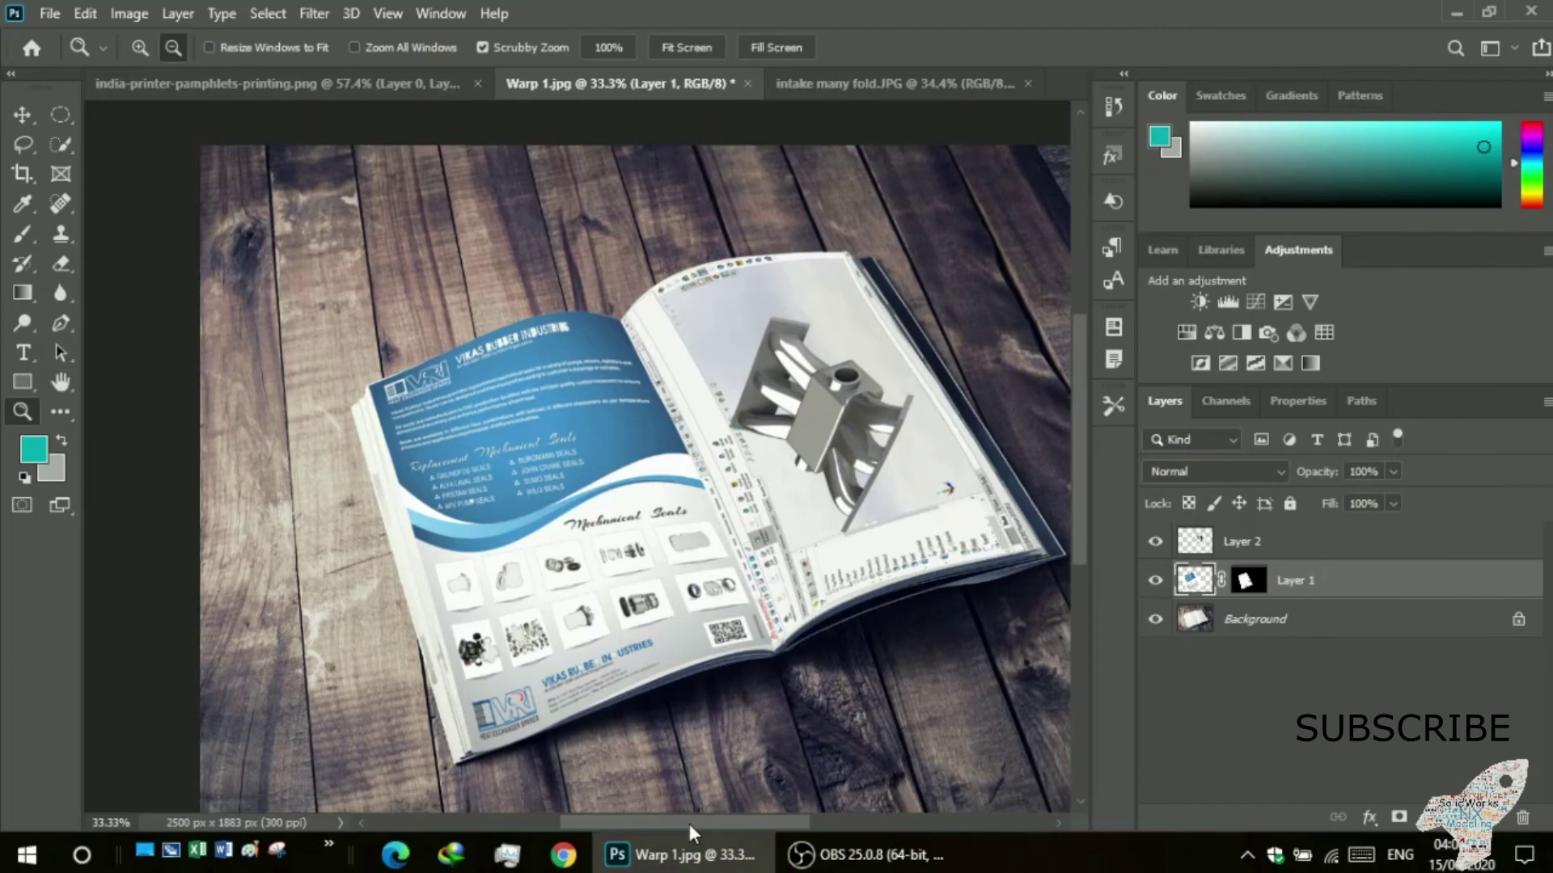
pyautogui.moveTo(689, 824); pyautogui.dragTo(714, 825)
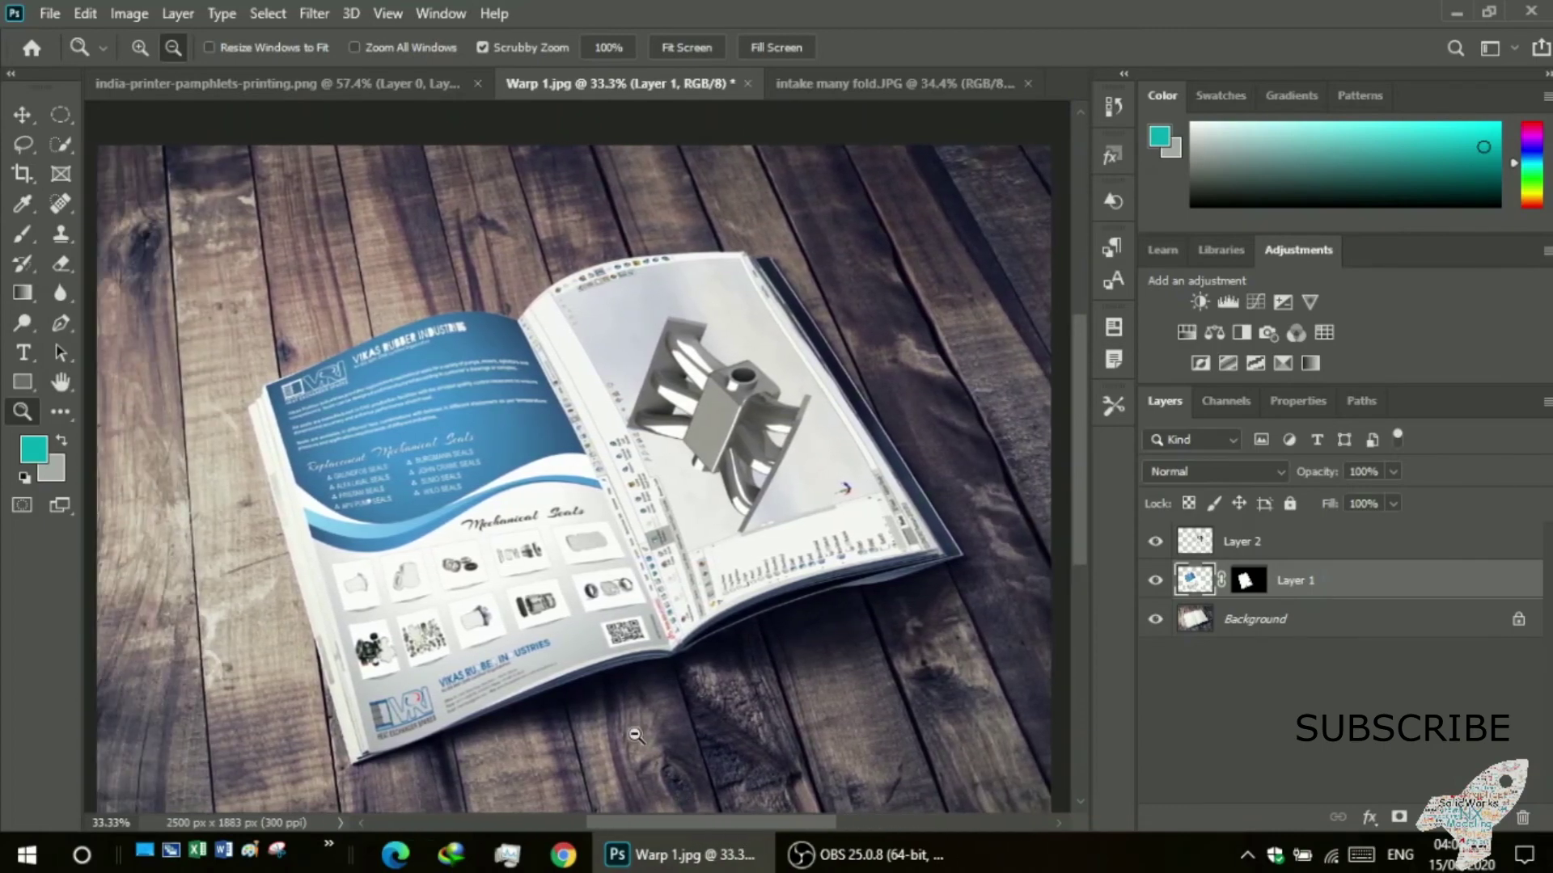
pyautogui.scroll(-4, 636, 737)
pyautogui.scroll(4, 637, 738)
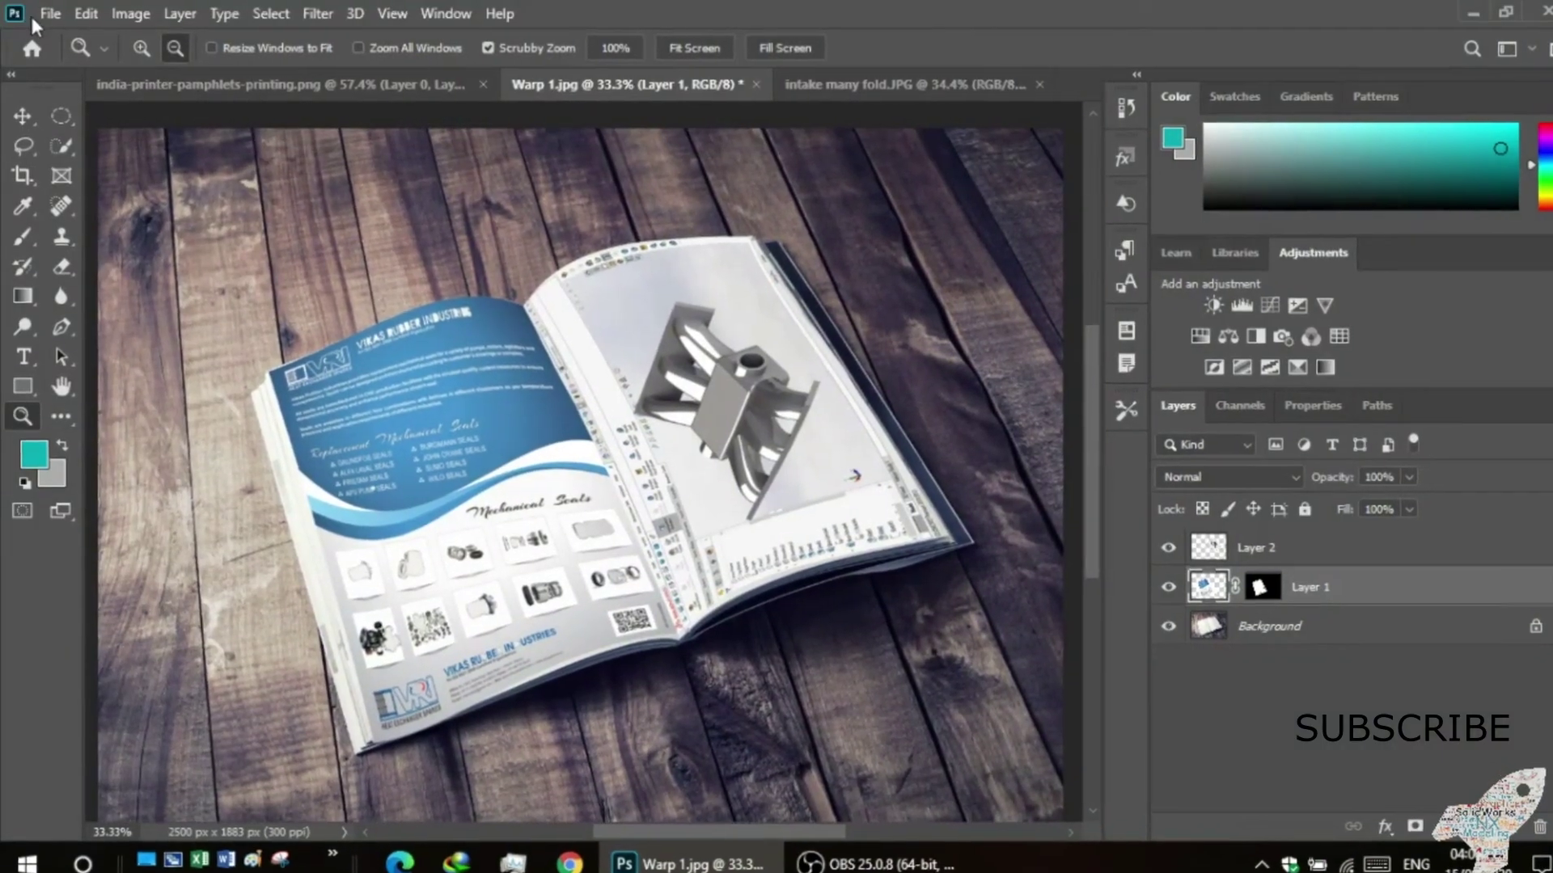
pyautogui.click(29, 16)
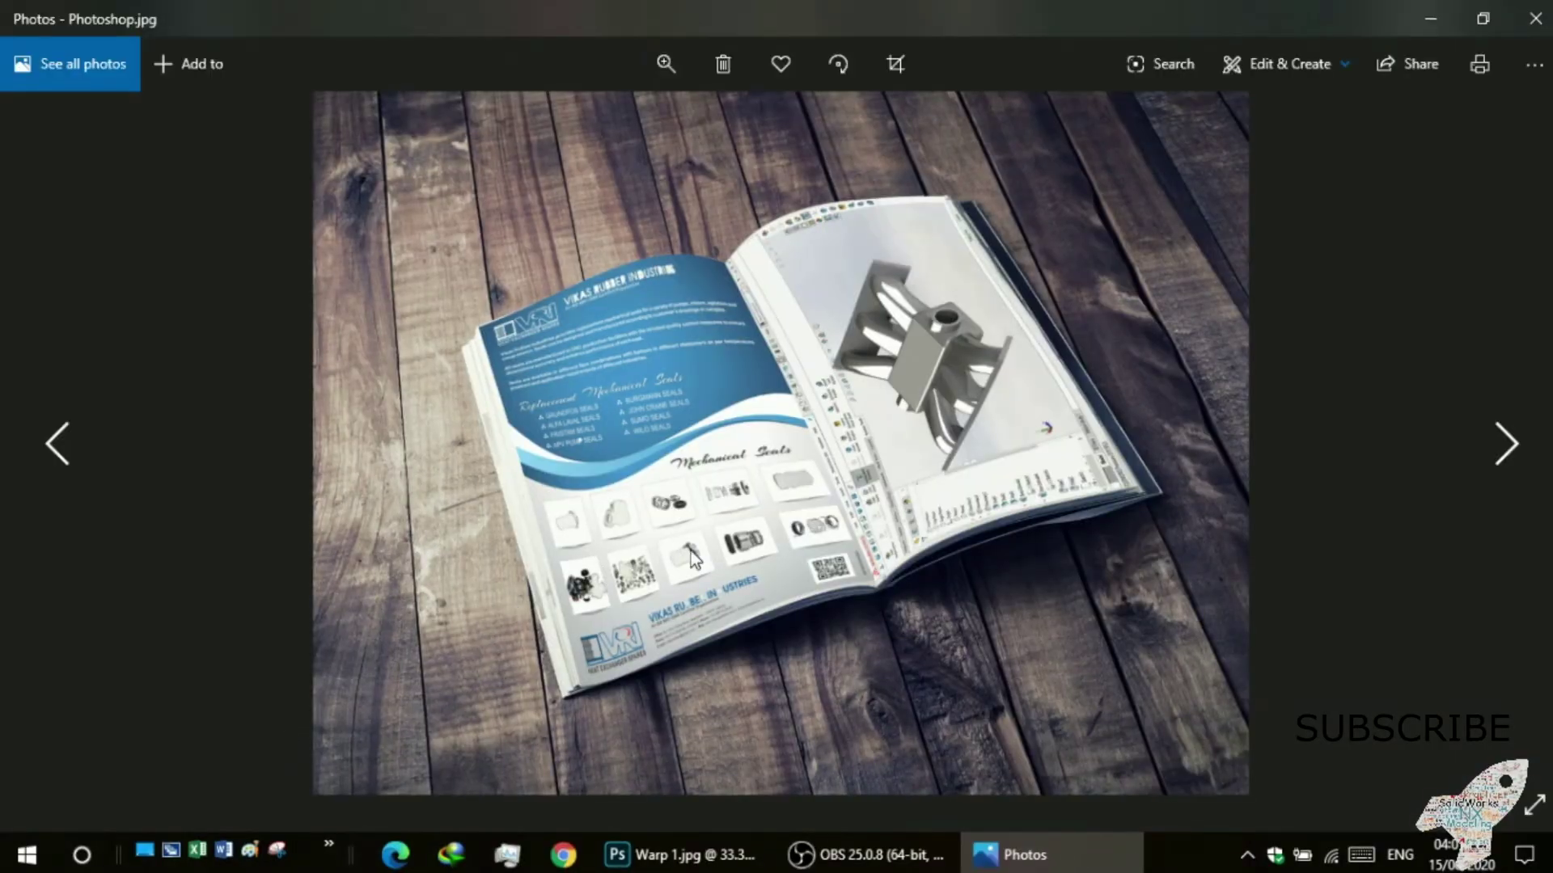
# - Zoom and pan across Photoshop.jpg in Photos, then close it and return to Photoshop
pyautogui.scroll(3, 690, 551)
pyautogui.moveTo(691, 551); pyautogui.dragTo(609, 609)
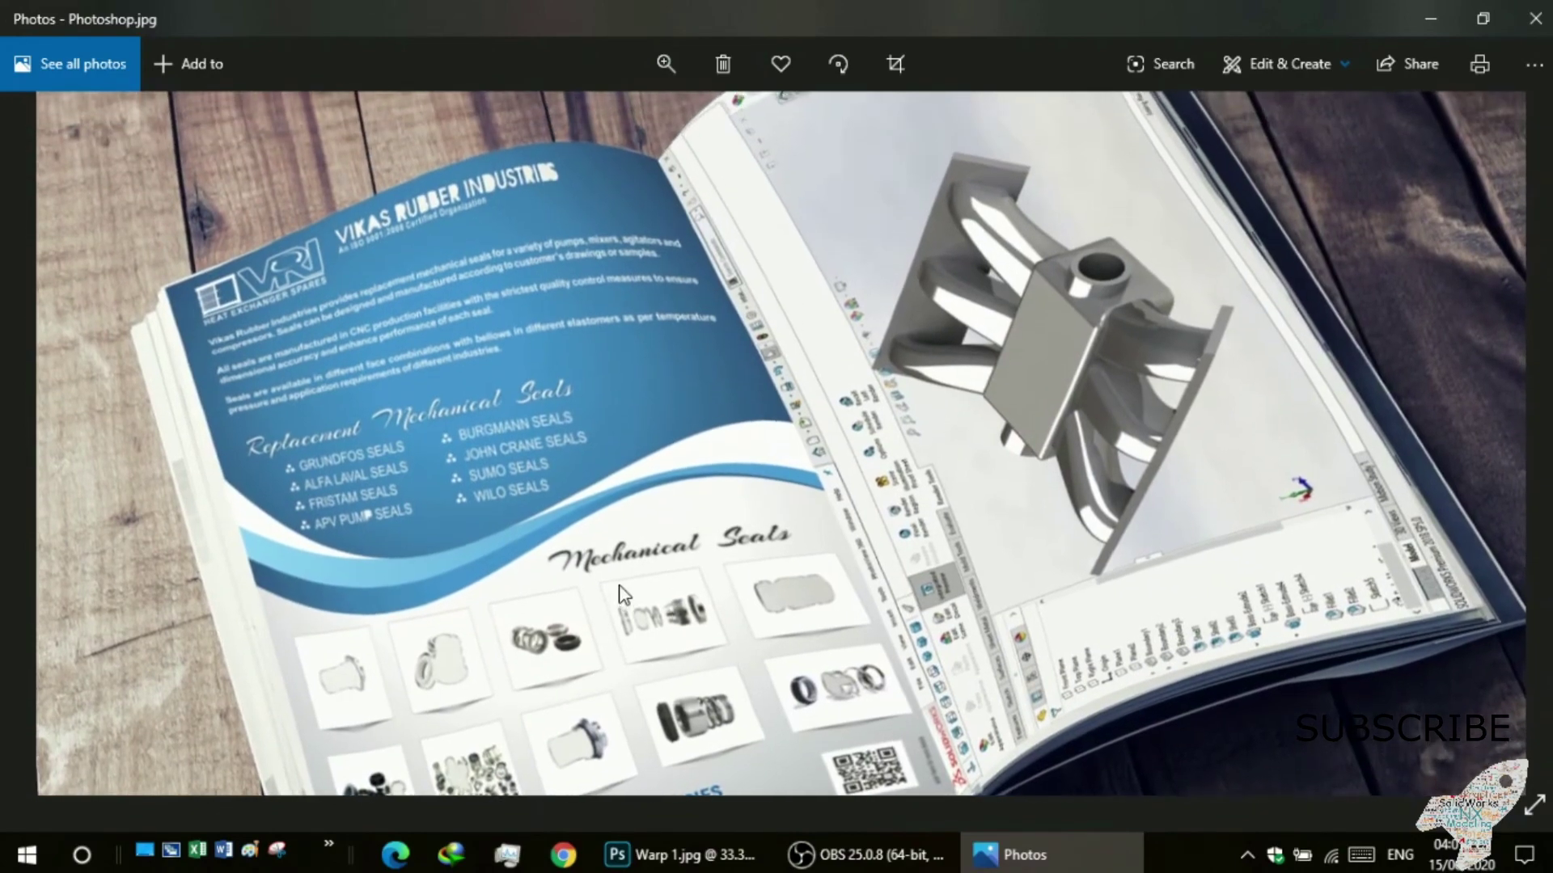
pyautogui.scroll(-3, 621, 594)
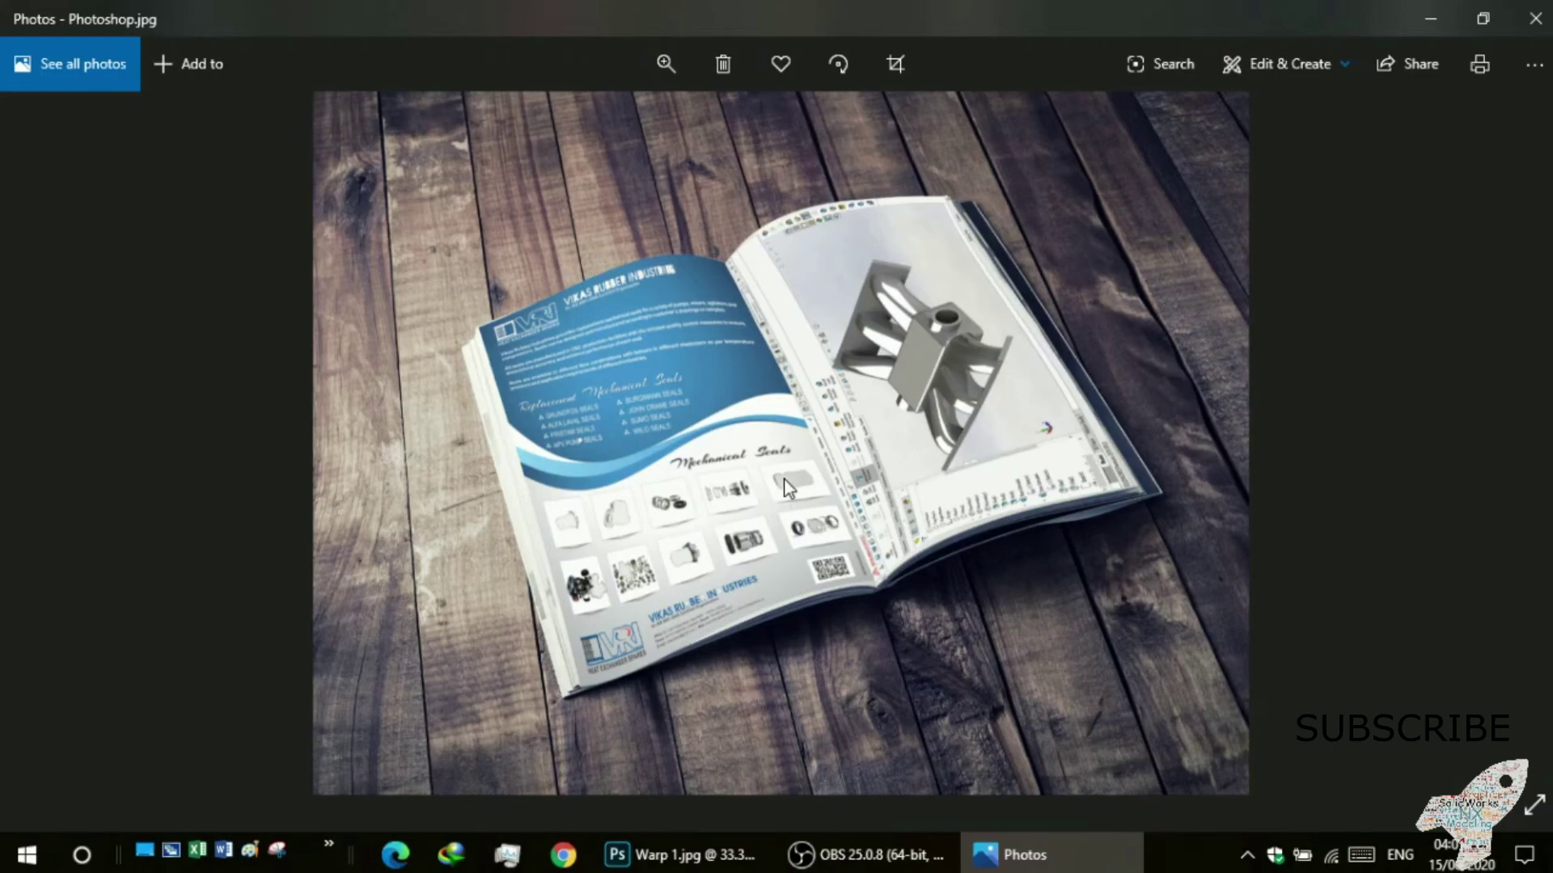
pyautogui.scroll(2, 763, 493)
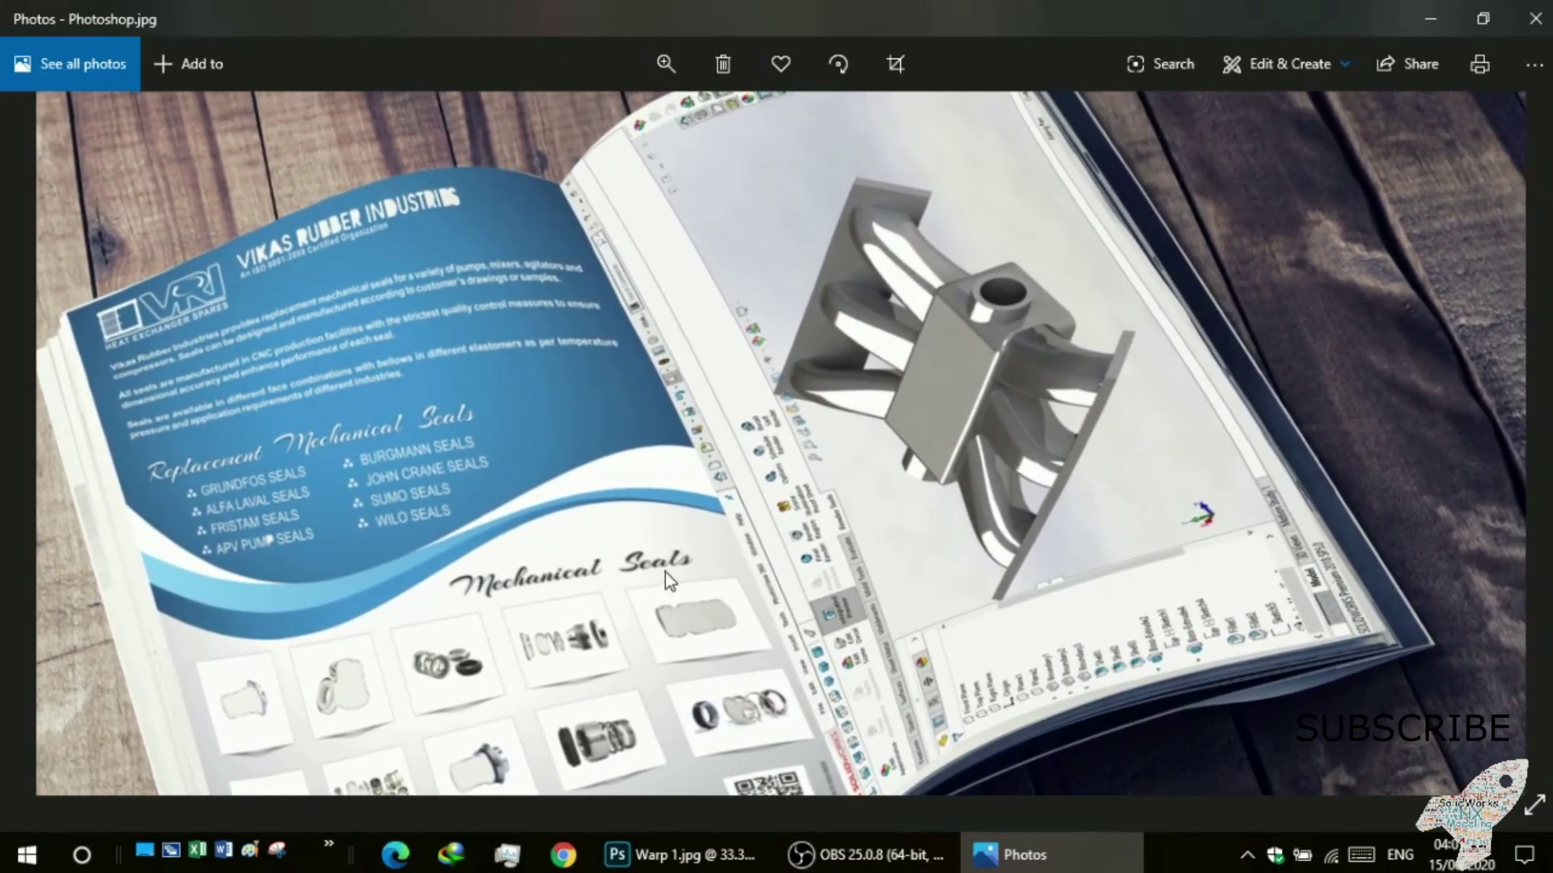
pyautogui.scroll(-2, 664, 572)
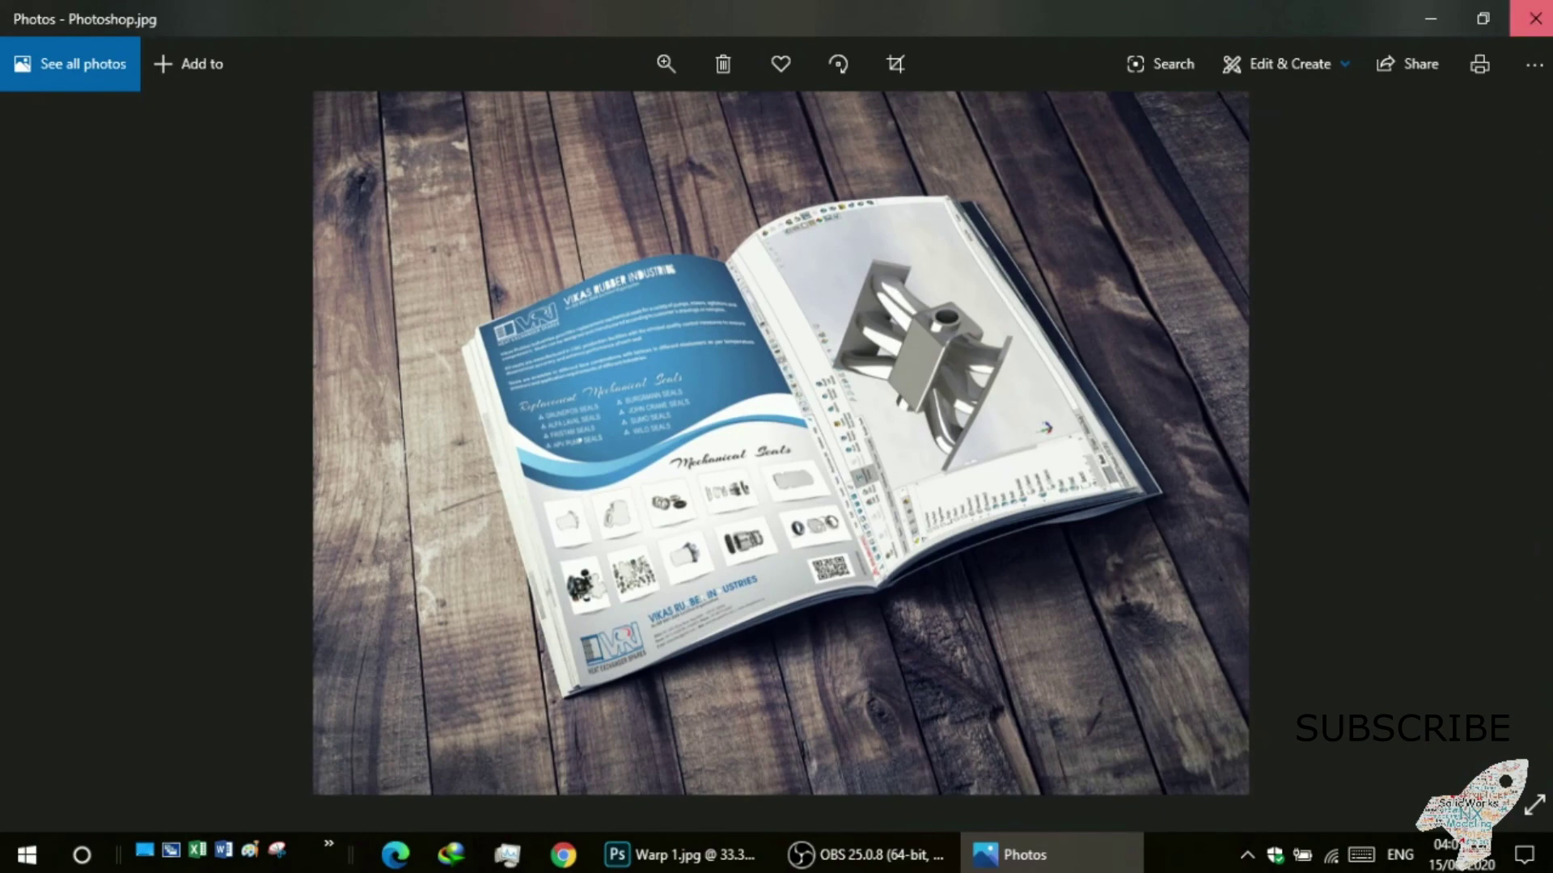
pyautogui.click(1535, 18)
pyautogui.click(679, 855)
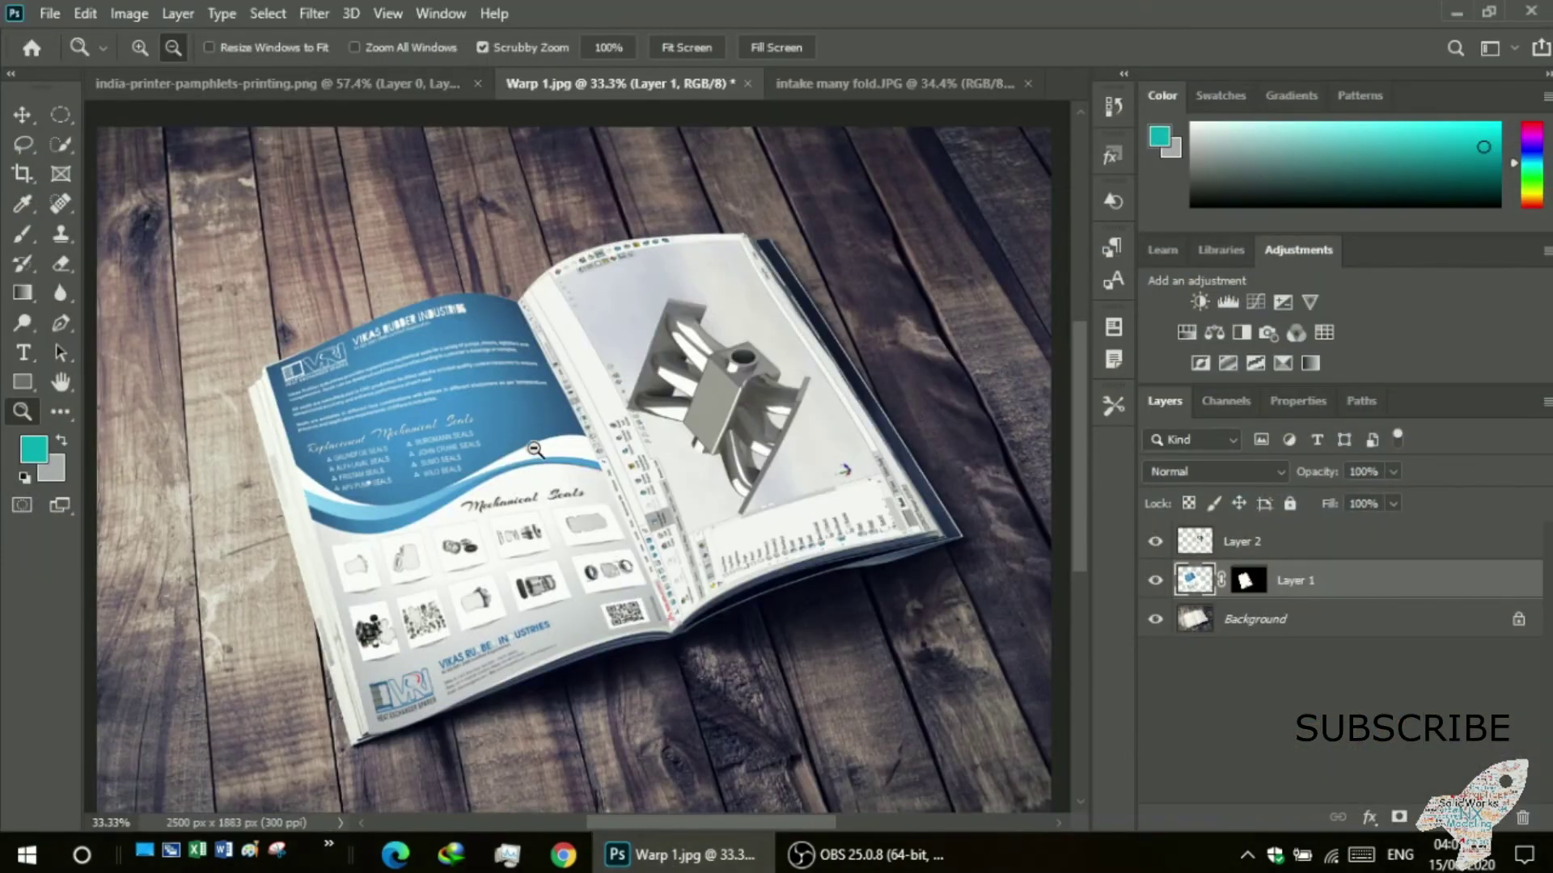
# - Select Layer 2, start a warp, and bend its left edge near the spine
pyautogui.click(1276, 542)
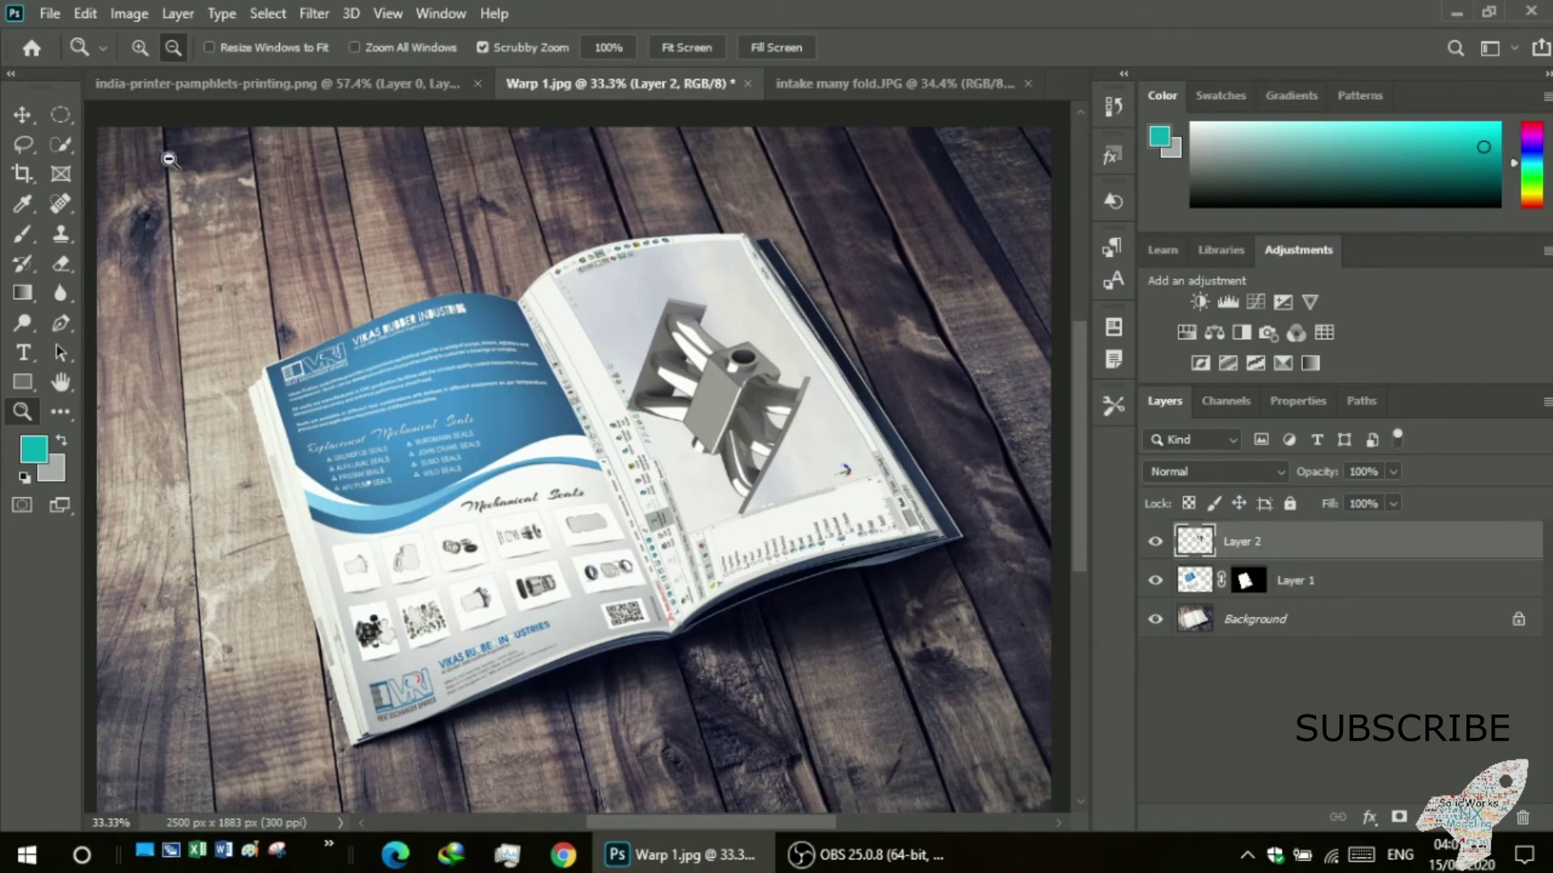
pyautogui.click(85, 13)
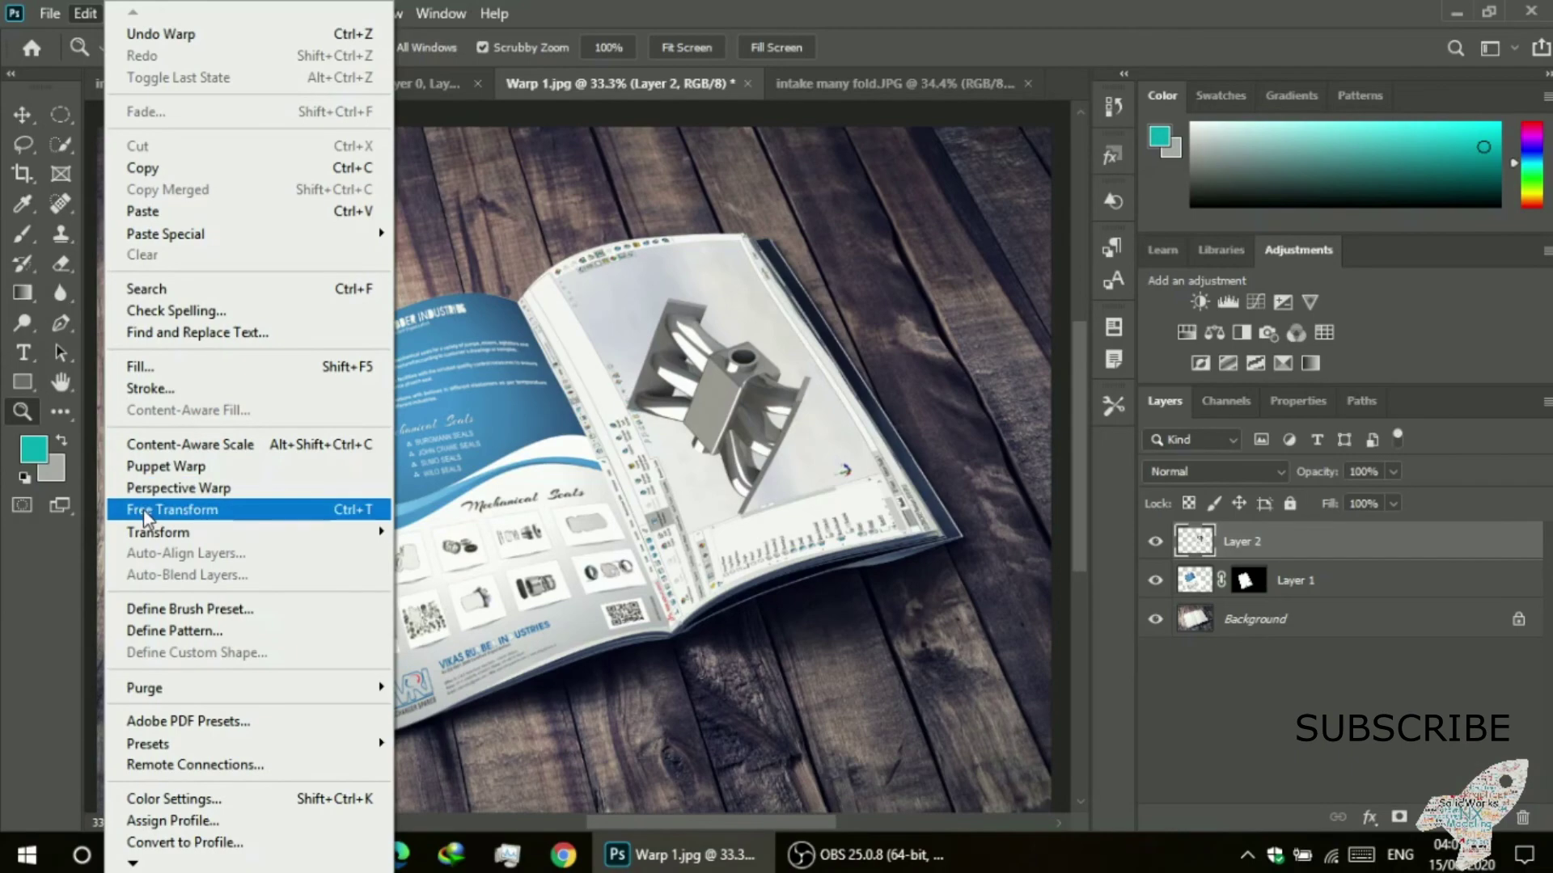
pyautogui.moveTo(243, 531)
pyautogui.click(441, 314)
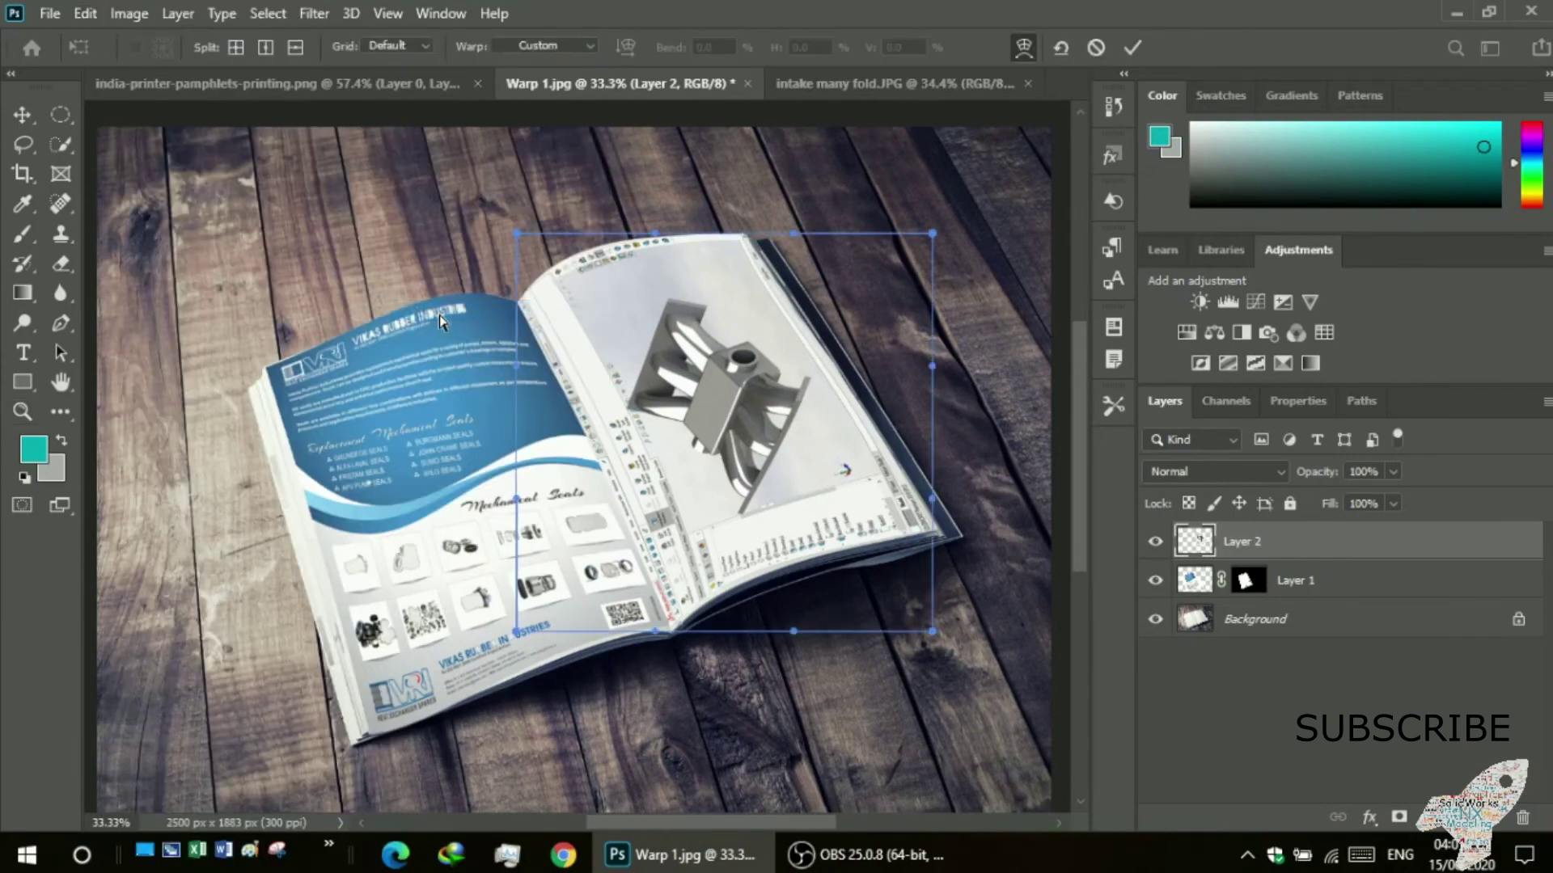
pyautogui.moveTo(514, 499)
pyautogui.mouseDown()
pyautogui.moveTo(533, 496)
pyautogui.moveTo(526, 449)
pyautogui.moveTo(539, 454)
pyautogui.mouseUp()
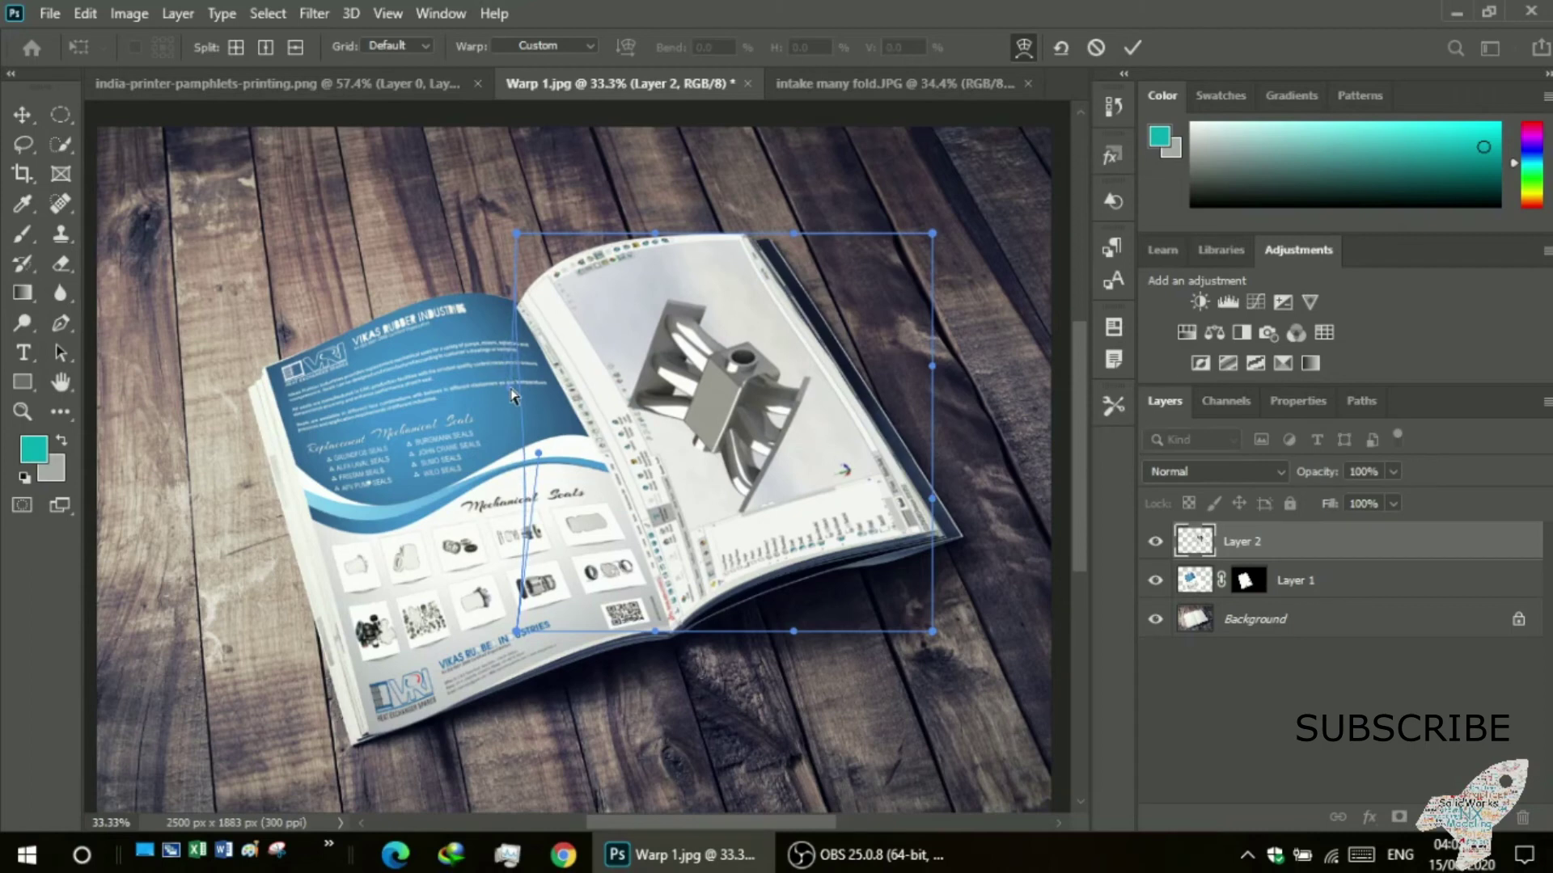
pyautogui.moveTo(514, 393); pyautogui.dragTo(522, 388)
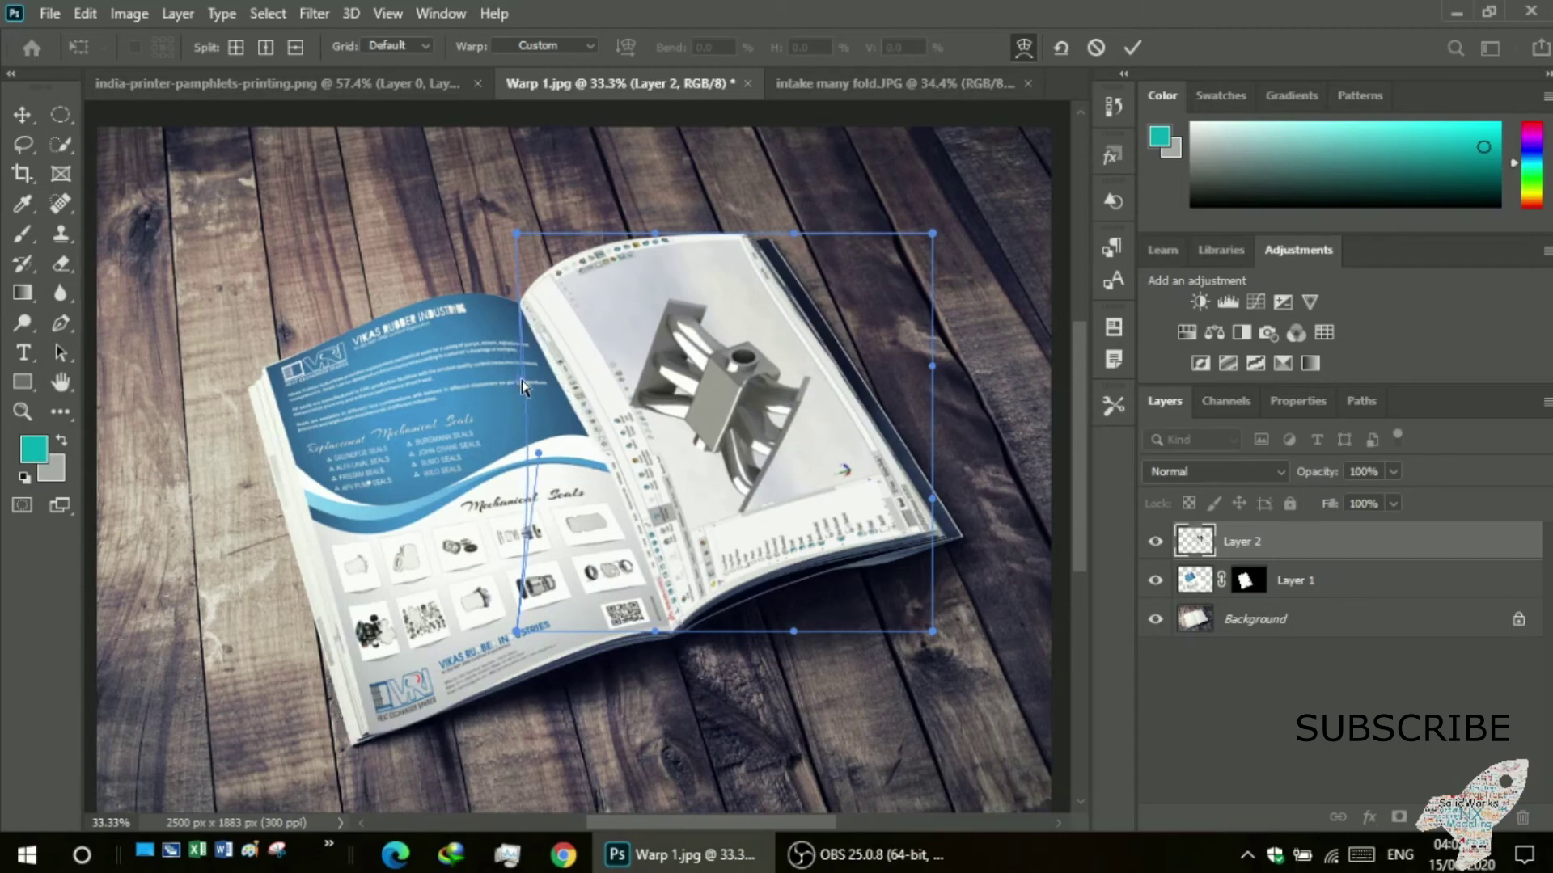
pyautogui.moveTo(540, 457); pyautogui.dragTo(517, 453)
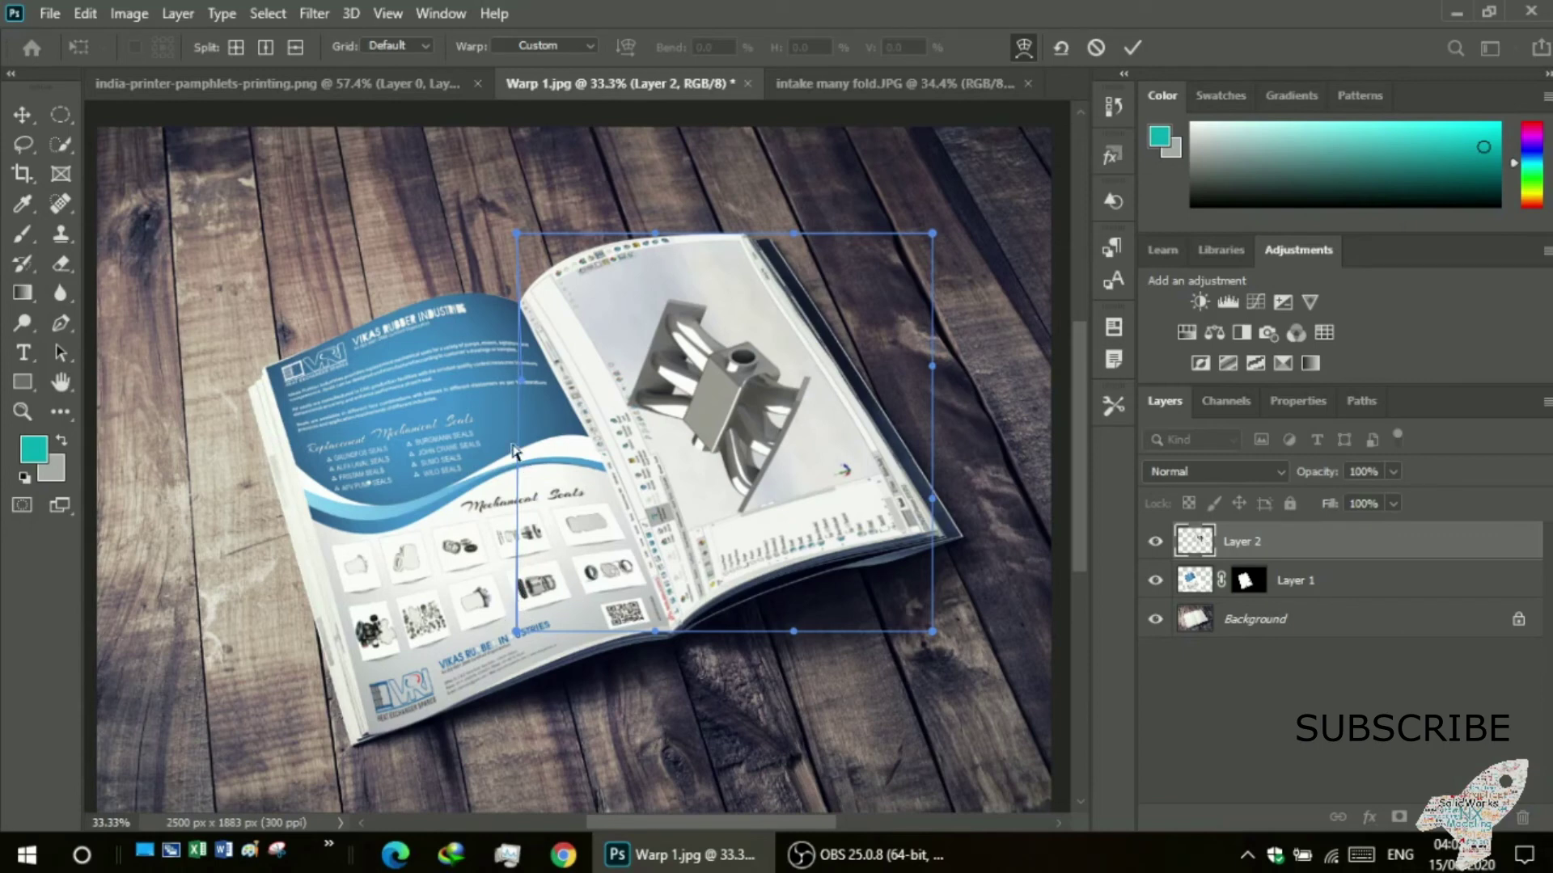
pyautogui.moveTo(519, 434); pyautogui.dragTo(518, 434)
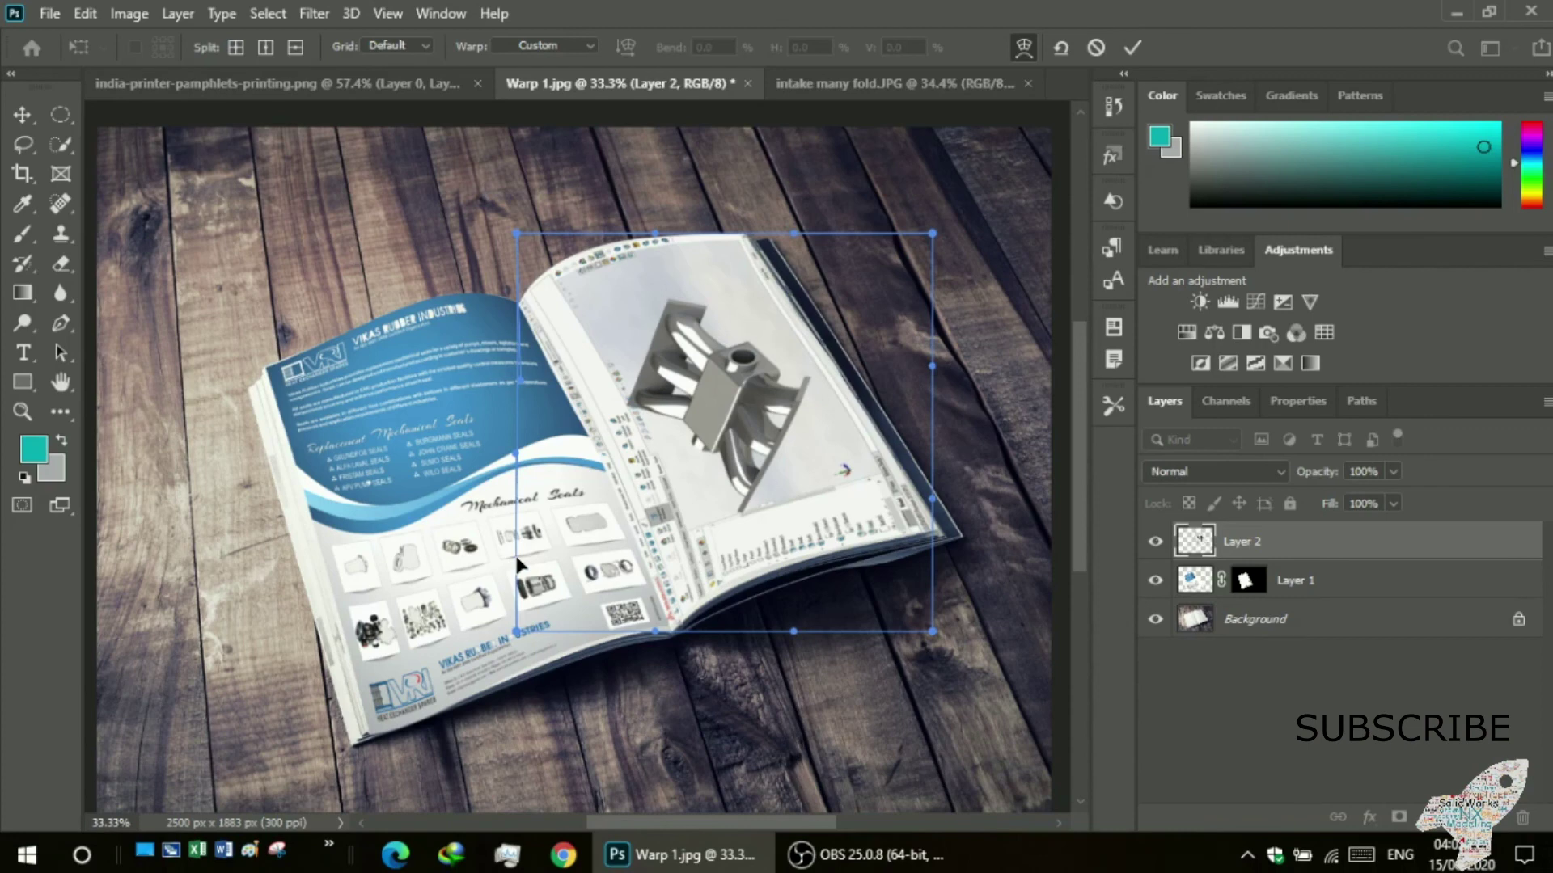
# - Bow the left edge toward the spine, pull the bottom-left corner left, and commit
pyautogui.moveTo(518, 563)
pyautogui.mouseDown()
pyautogui.moveTo(531, 566)
pyautogui.moveTo(525, 542)
pyautogui.moveTo(522, 556)
pyautogui.mouseUp()
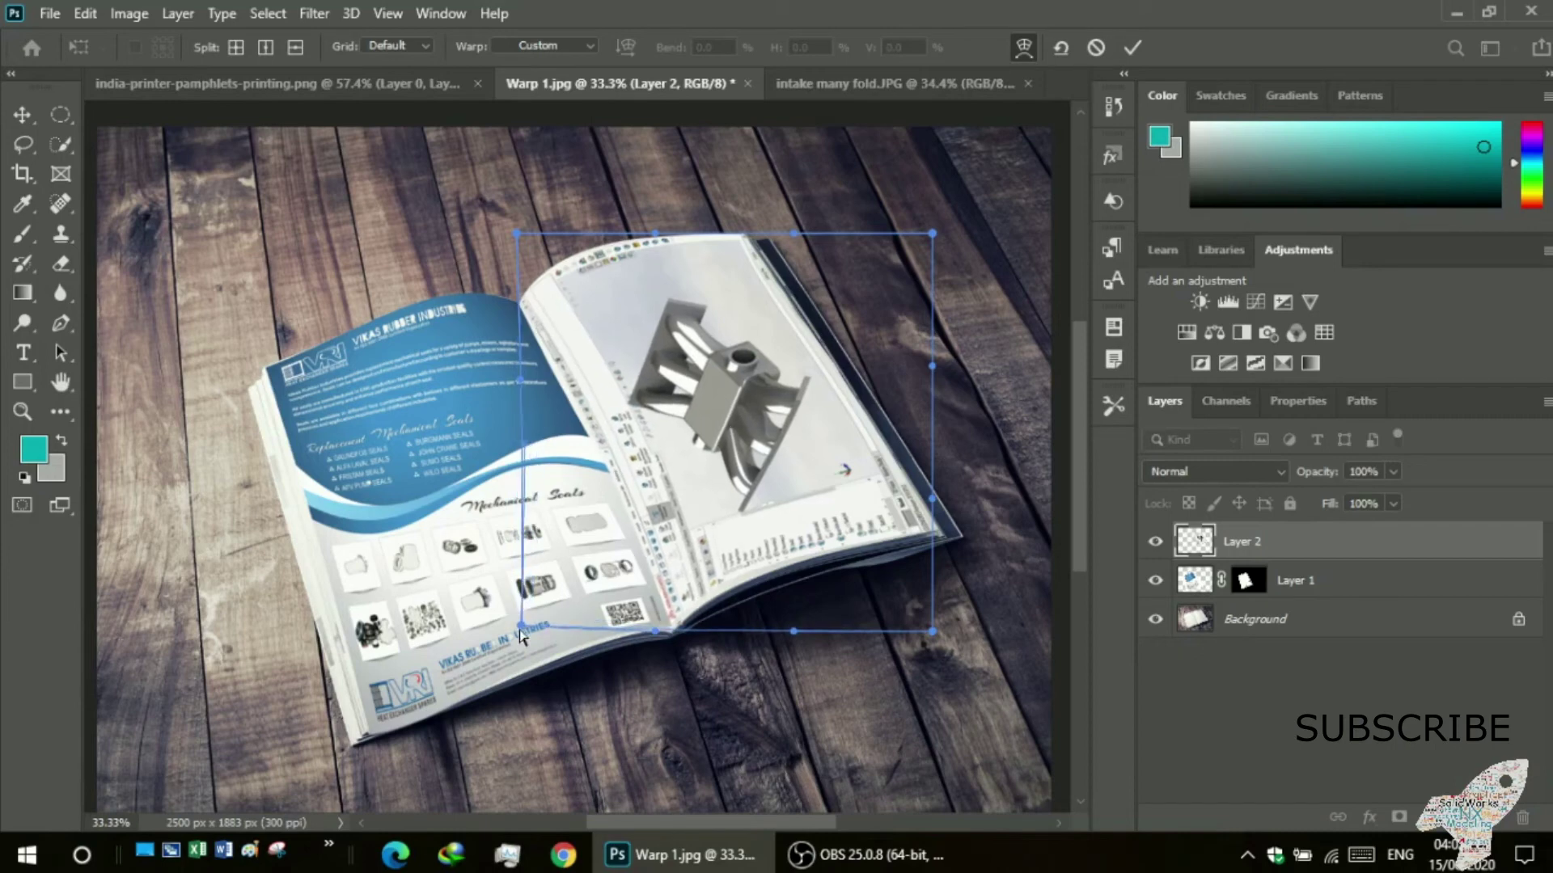
pyautogui.moveTo(518, 631); pyautogui.dragTo(513, 644)
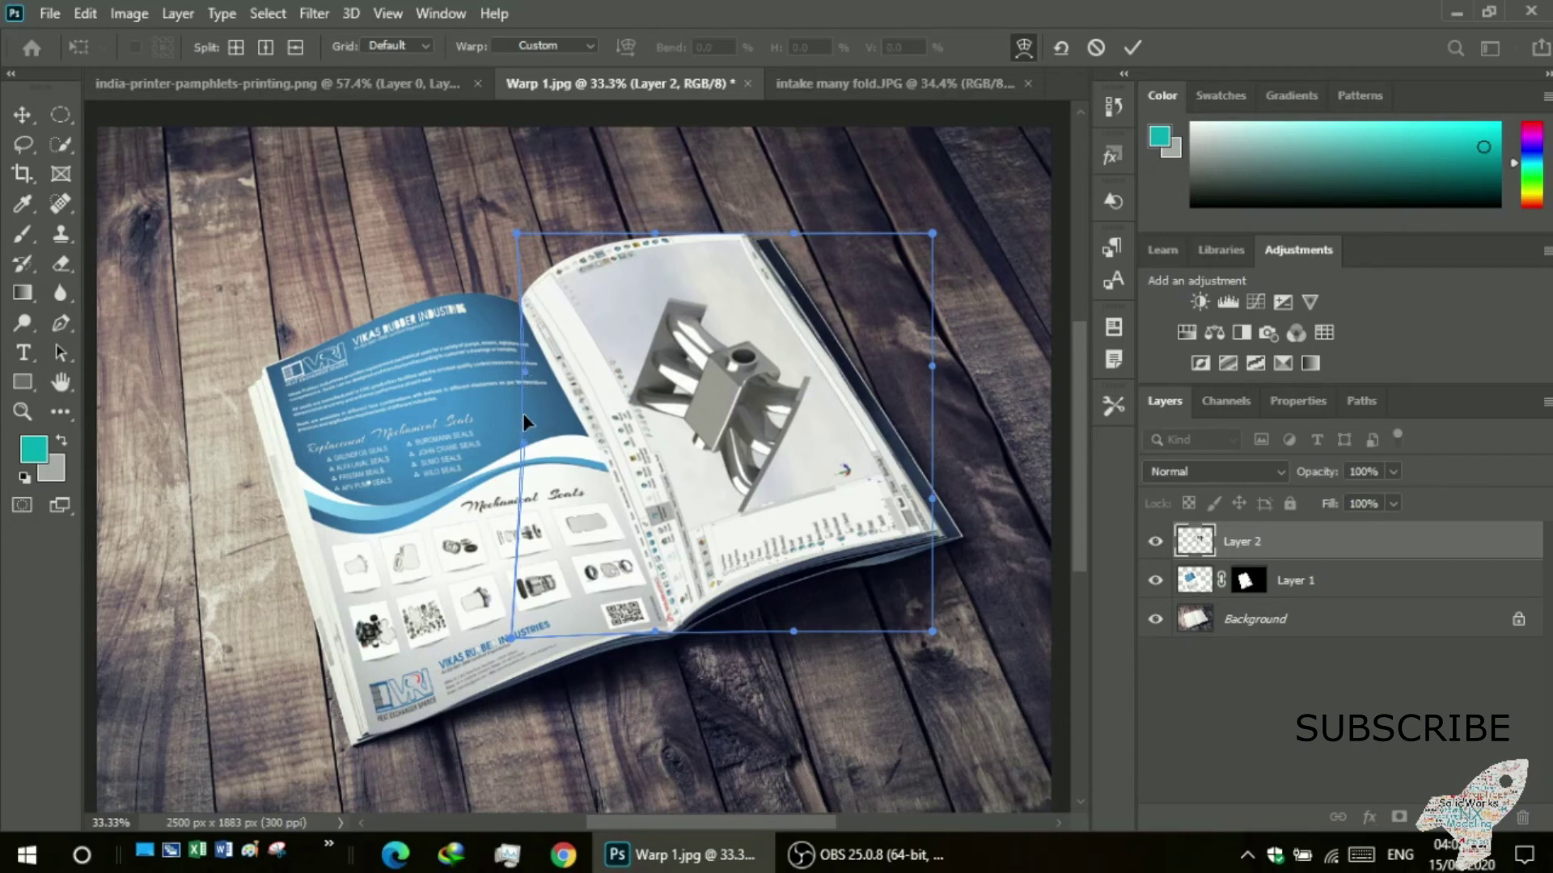
pyautogui.moveTo(522, 410); pyautogui.dragTo(548, 445)
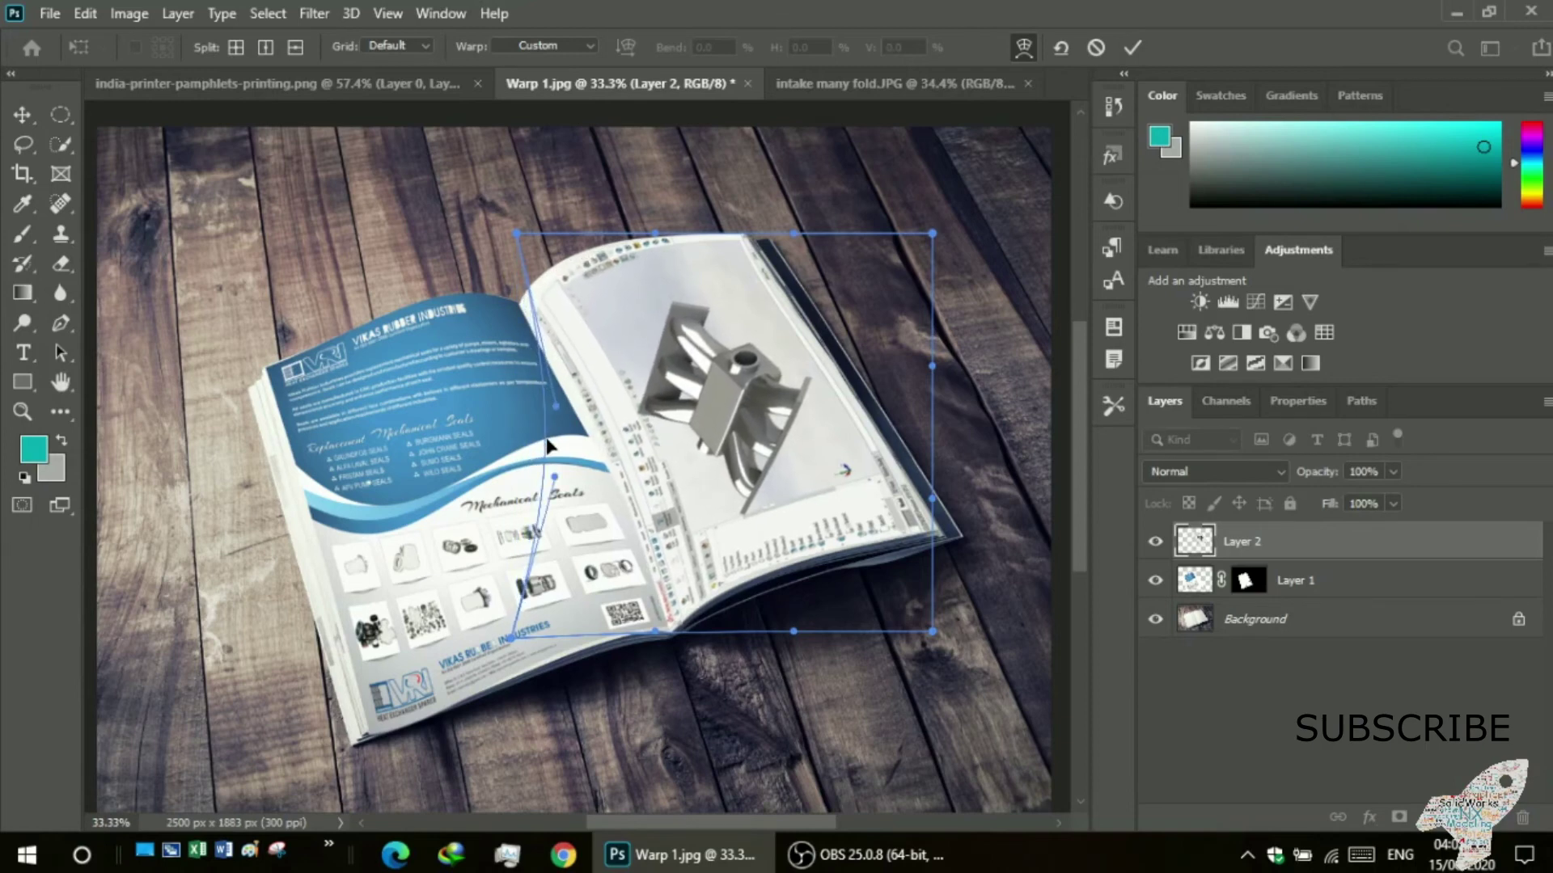
pyautogui.moveTo(546, 445); pyautogui.dragTo(525, 415)
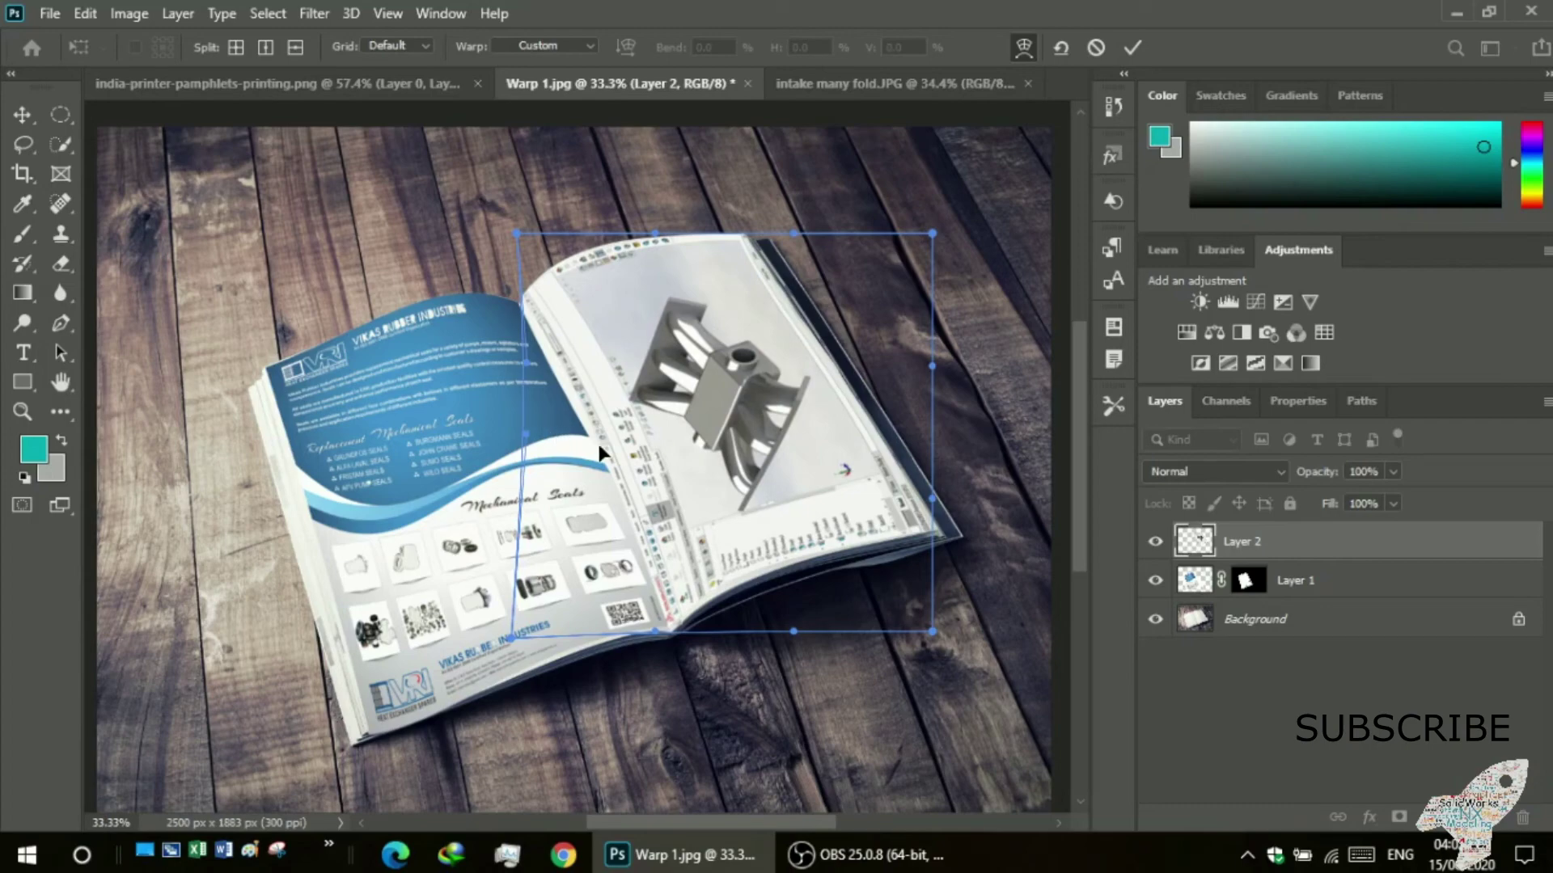
pyautogui.press('Return')
# - Zoom in closer on the open magazine
pyautogui.press('z')
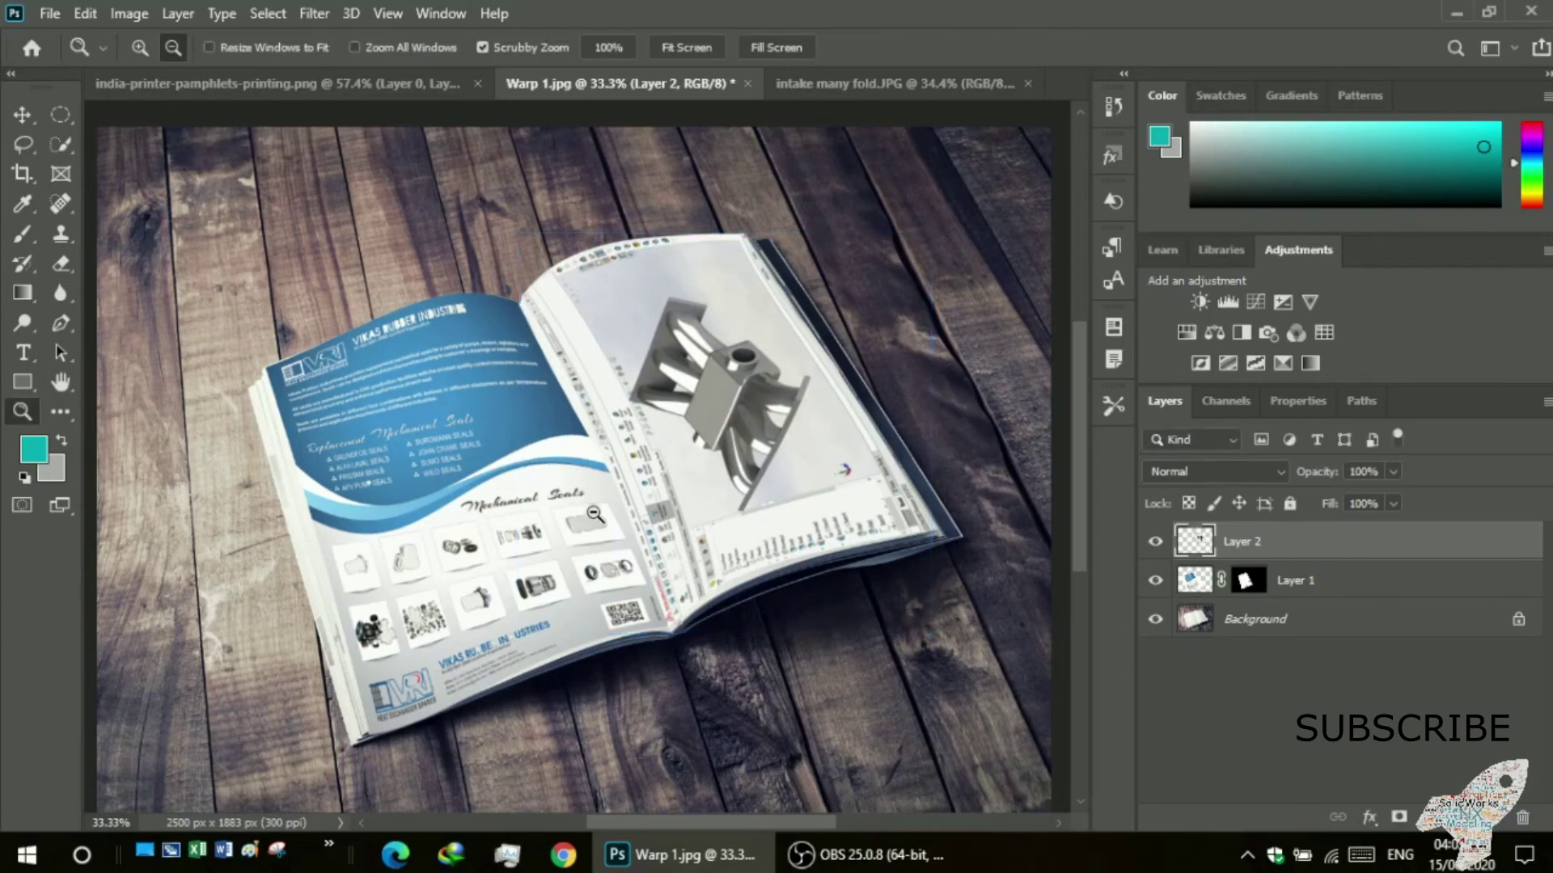
pyautogui.moveTo(598, 517); pyautogui.dragTo(630, 513)
pyautogui.keyDown('alt'); pyautogui.scroll(2, 630, 513); pyautogui.keyUp('alt')
pyautogui.keyDown('alt'); pyautogui.scroll(1, 614, 510); pyautogui.keyUp('alt')
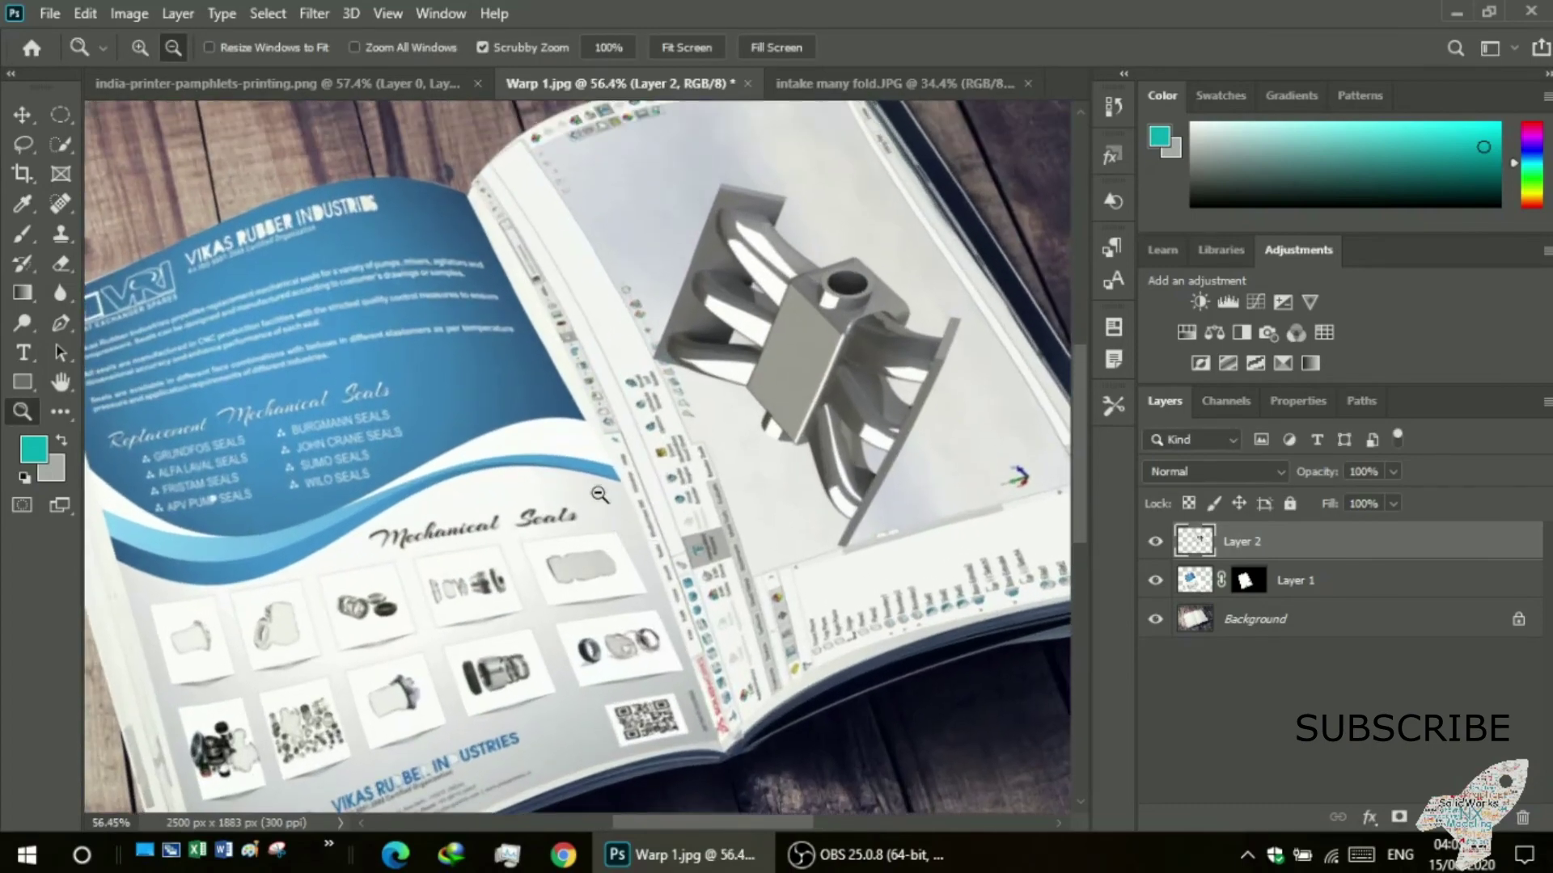
pyautogui.keyDown('alt'); pyautogui.scroll(1, 606, 502); pyautogui.keyUp('alt')
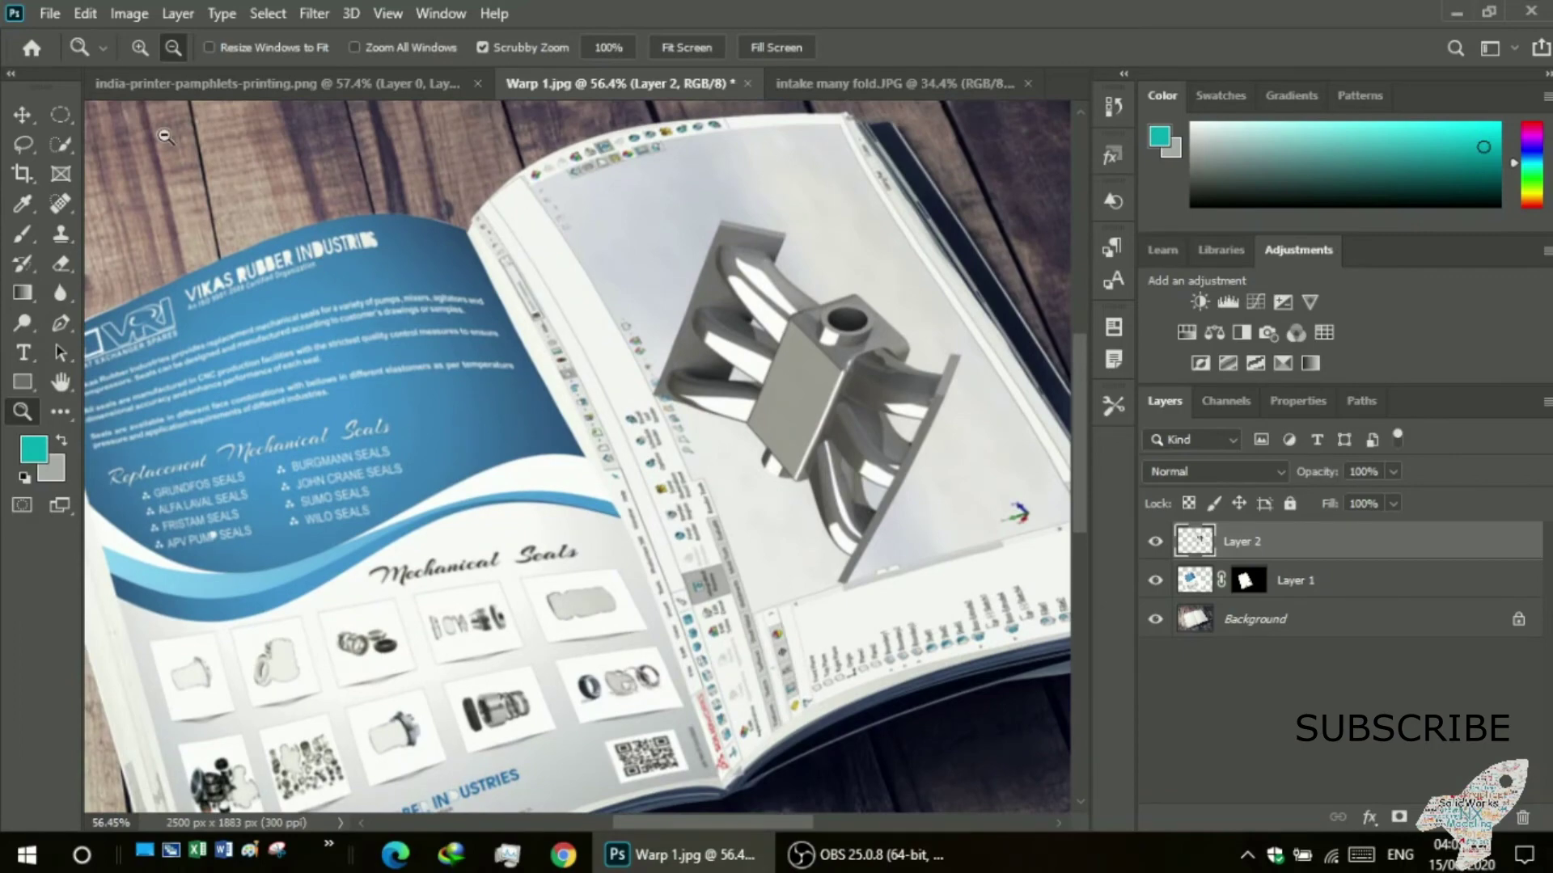
# - Start a new warp on the manifold screenshot and curve its left edge along the spine
pyautogui.click(133, 15)
pyautogui.moveTo(85, 13)
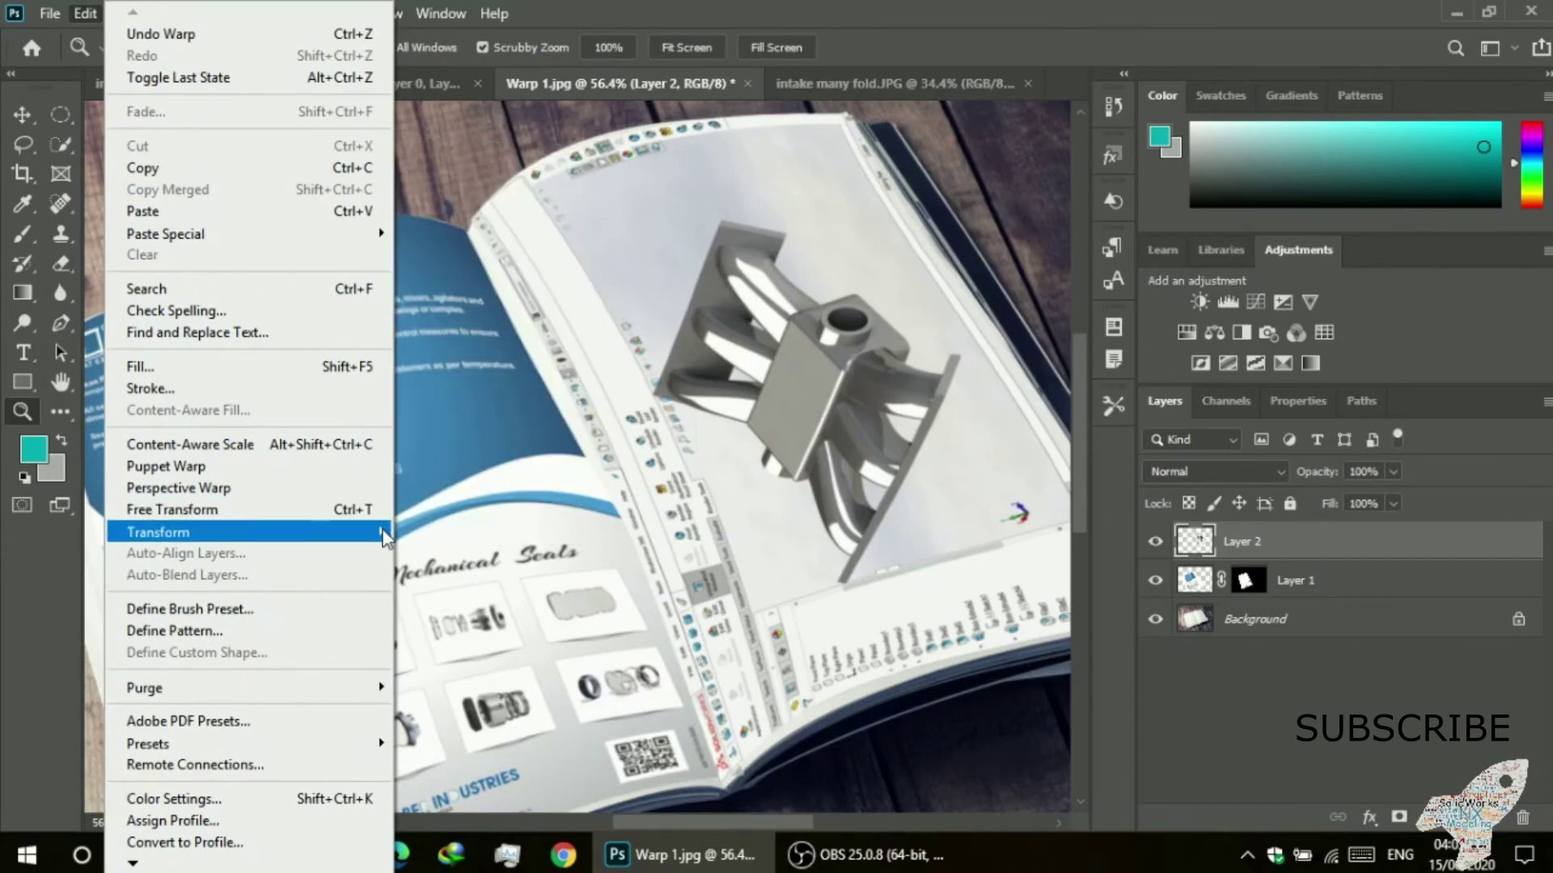
pyautogui.moveTo(159, 531)
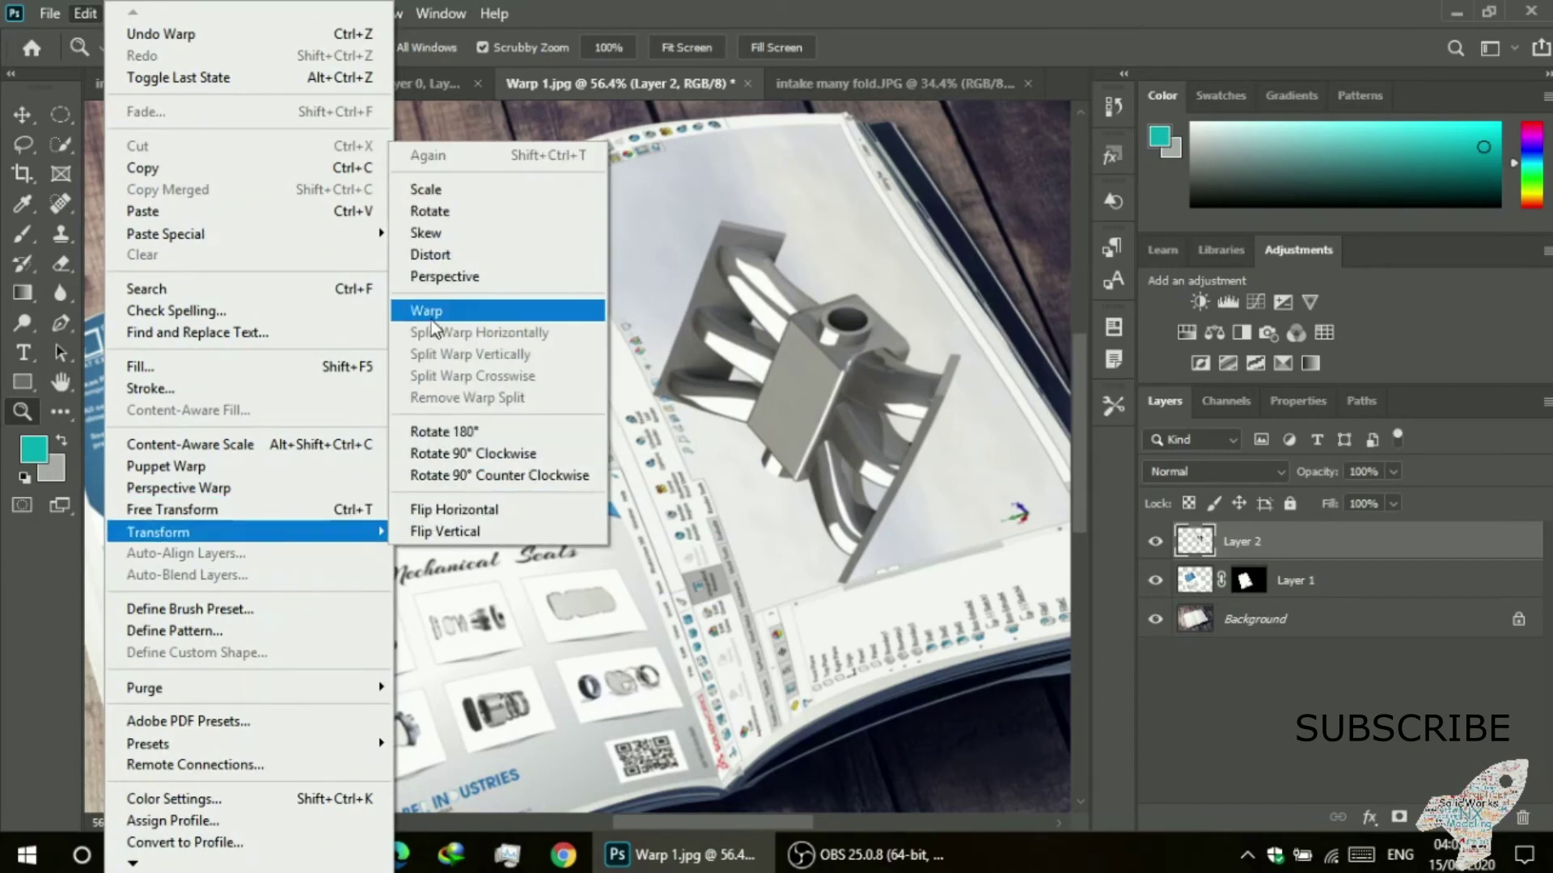
pyautogui.click(430, 317)
pyautogui.moveTo(477, 353); pyautogui.dragTo(412, 330)
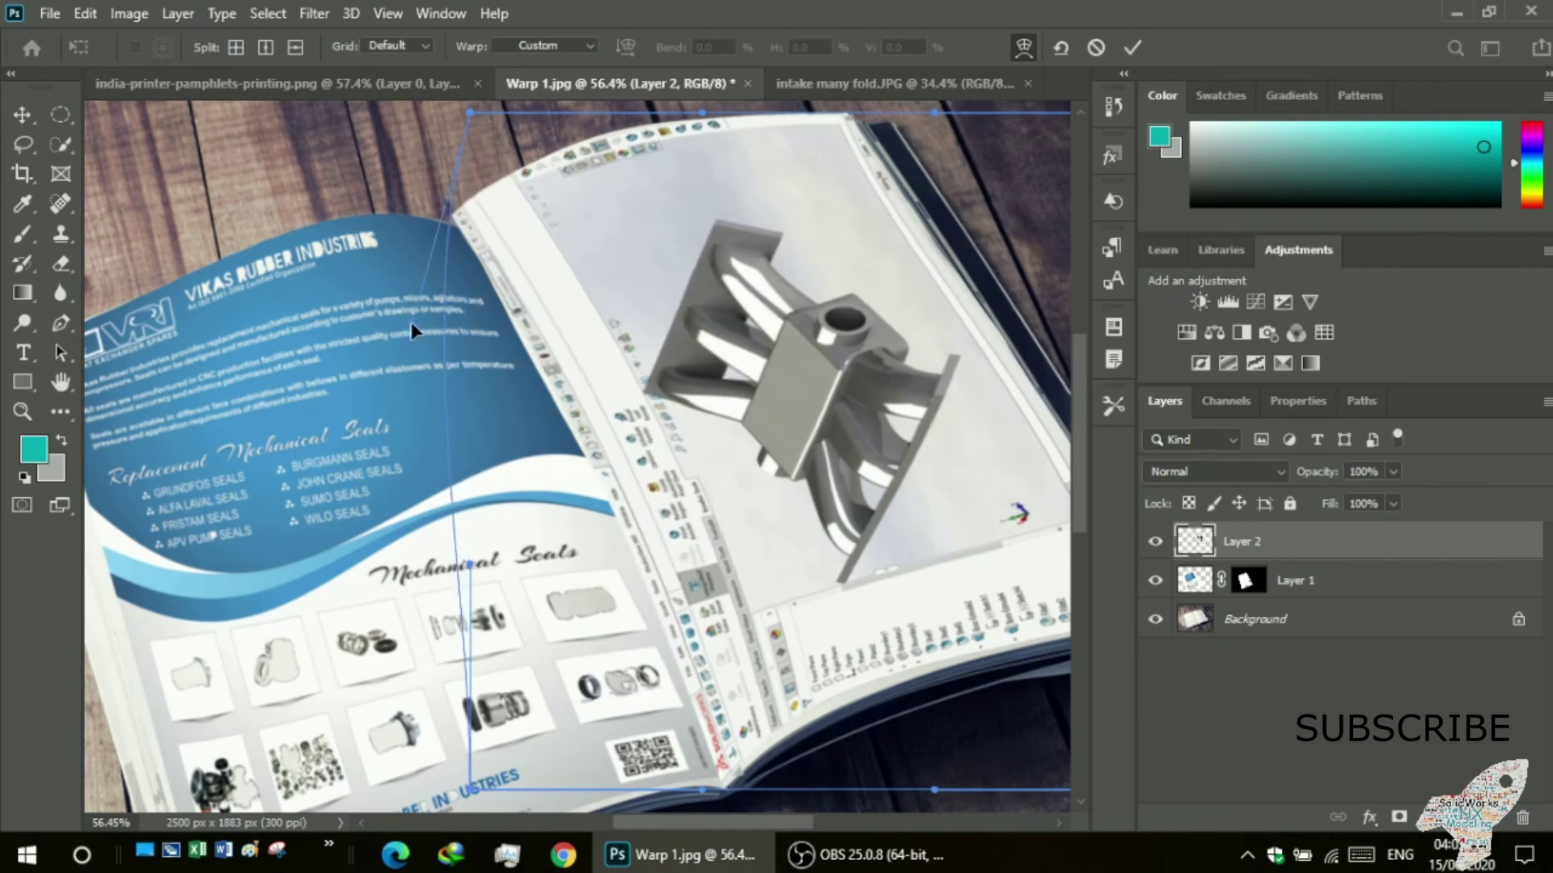
pyautogui.moveTo(476, 573); pyautogui.dragTo(509, 556)
pyautogui.moveTo(552, 536); pyautogui.dragTo(558, 535)
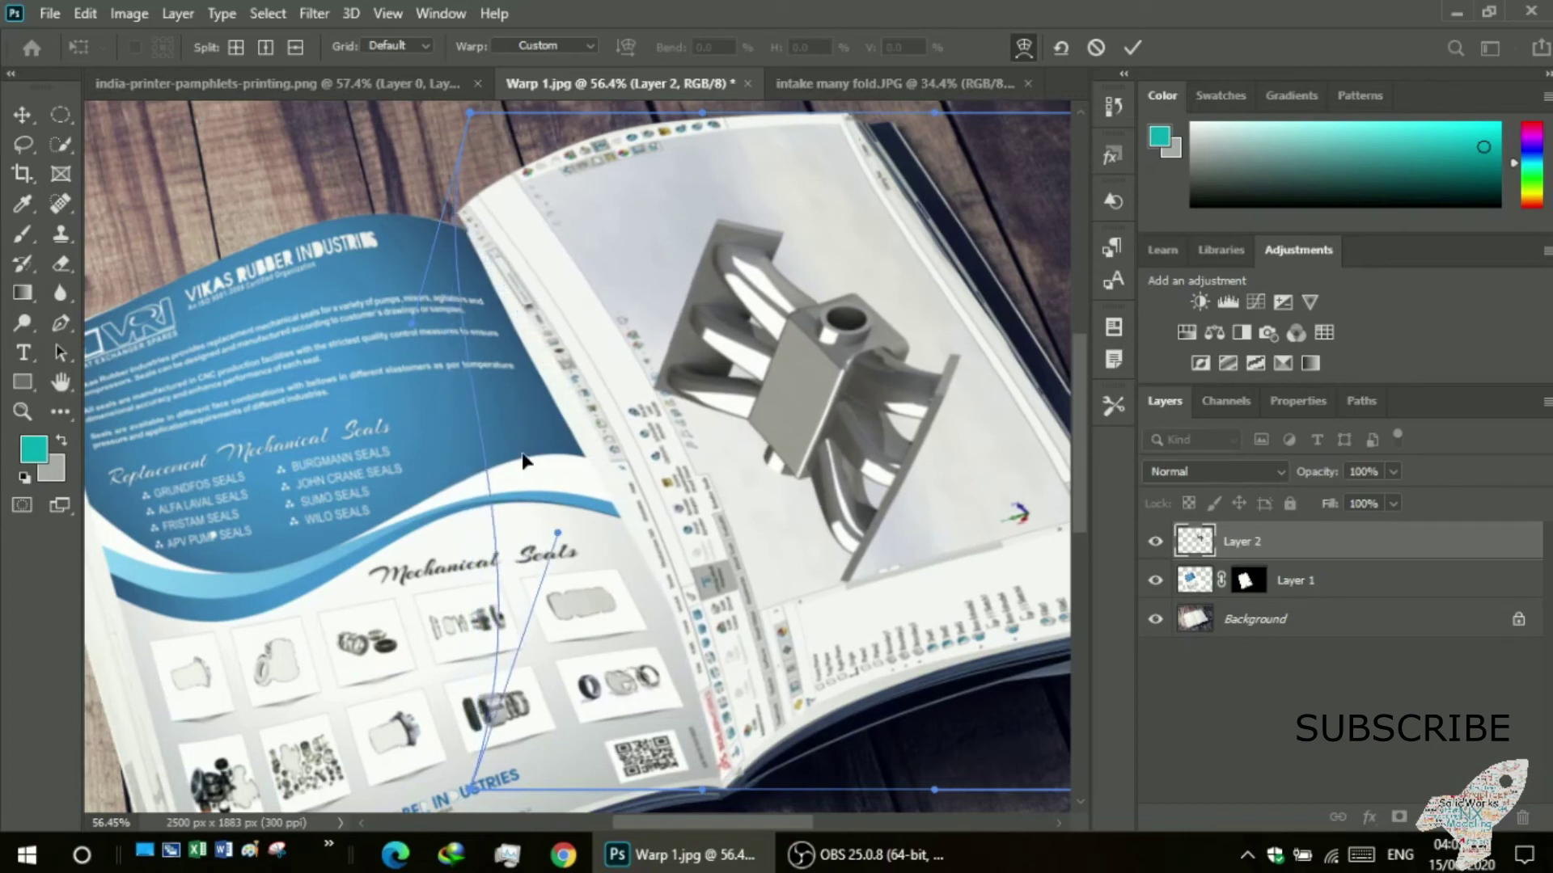
pyautogui.moveTo(422, 319); pyautogui.dragTo(303, 314)
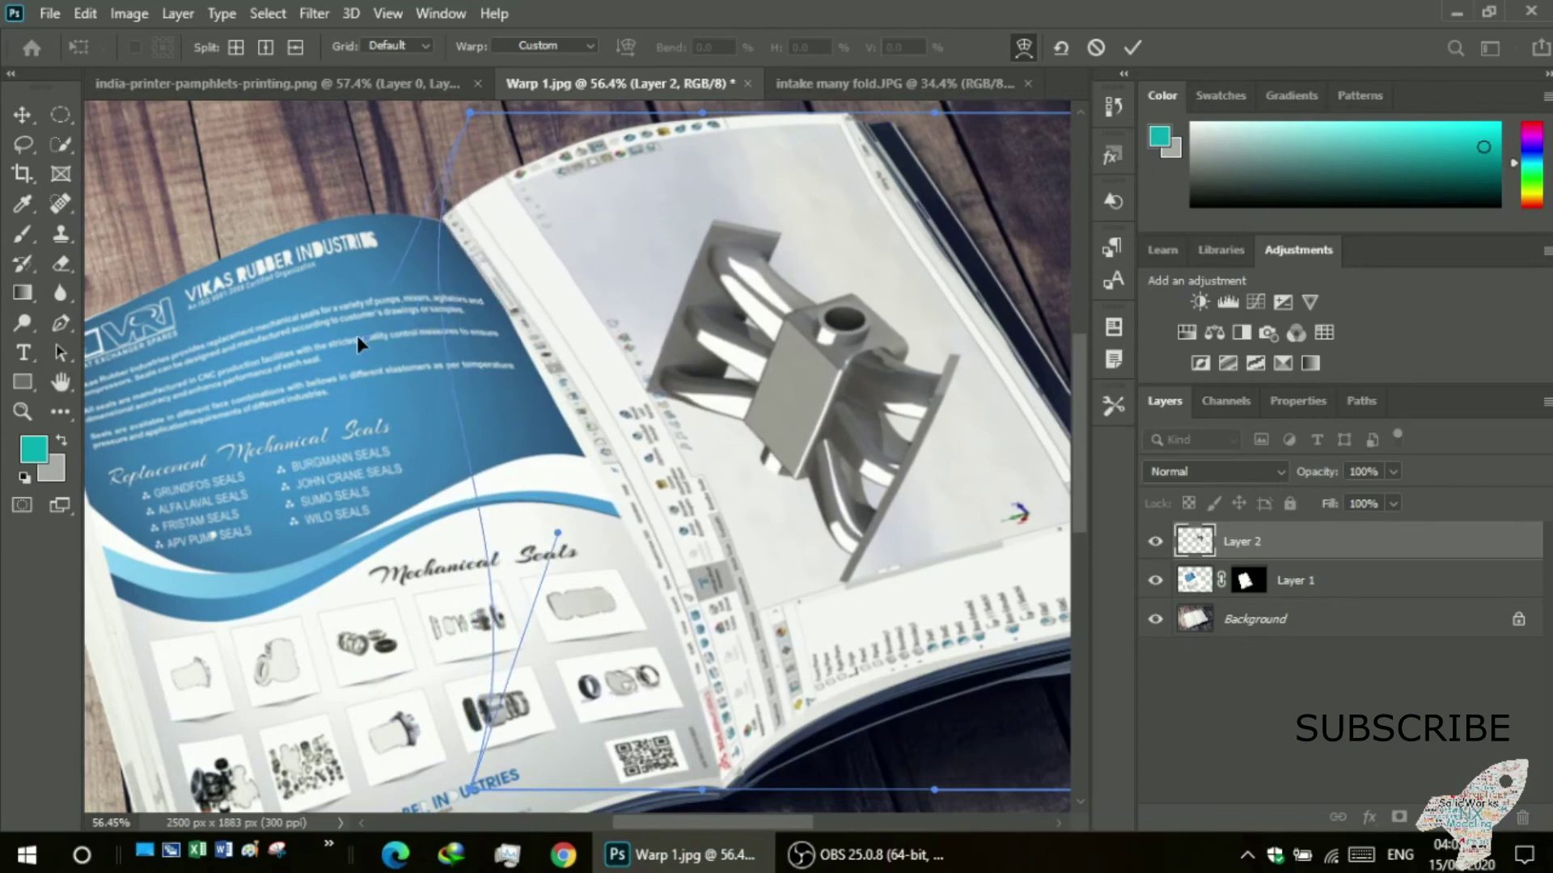
pyautogui.scroll(2, 357, 294)
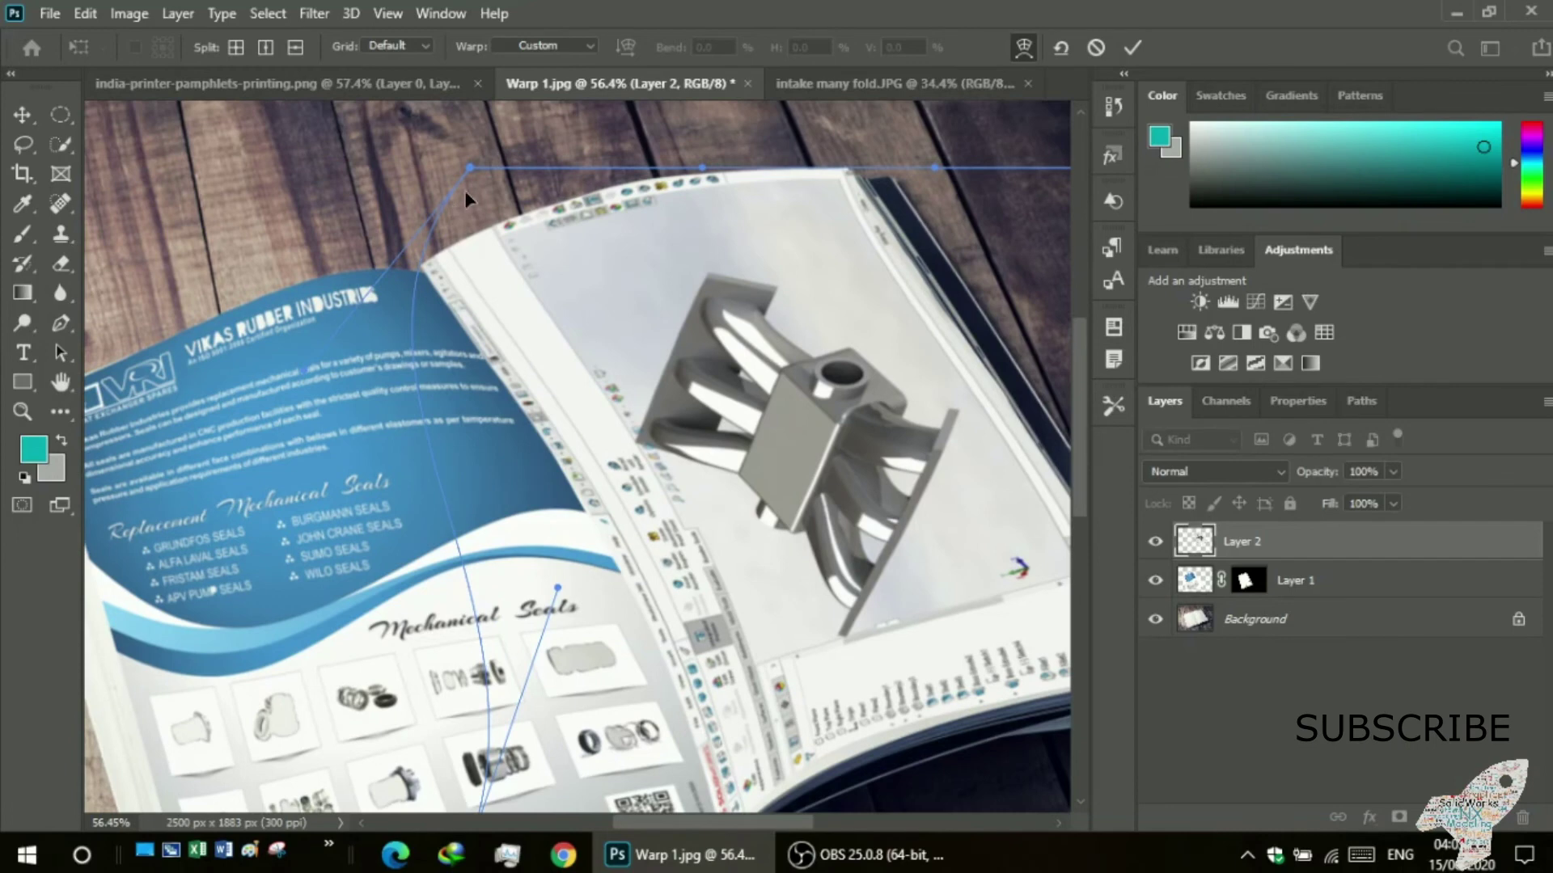
# - Move the top-left corner onto the page corner and lift the top edge curve at the fold
pyautogui.moveTo(472, 168); pyautogui.dragTo(516, 179)
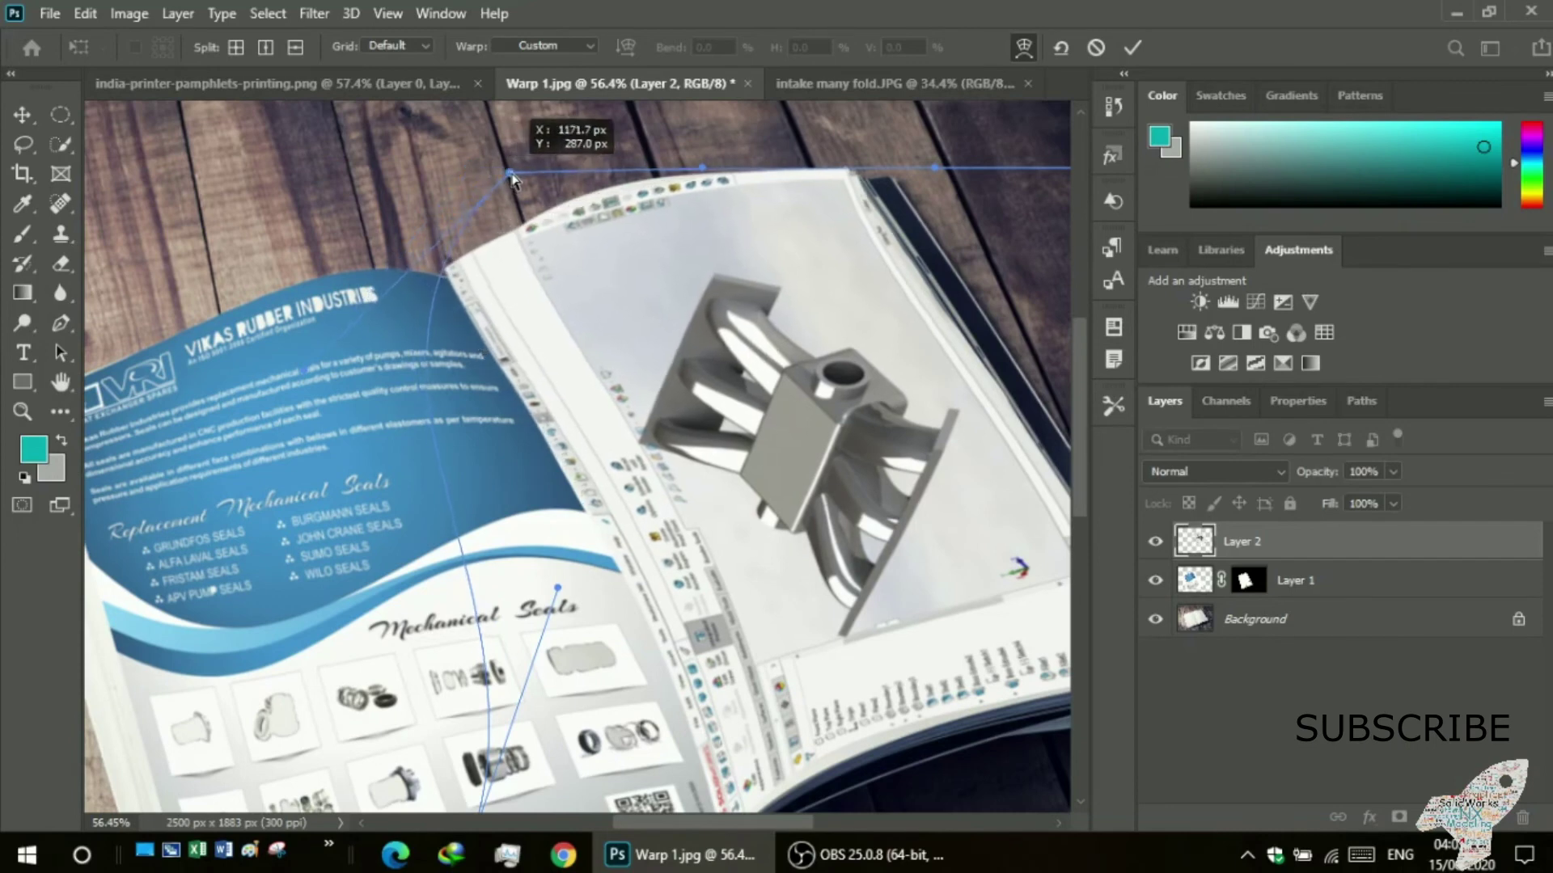
pyautogui.moveTo(515, 179); pyautogui.dragTo(548, 196)
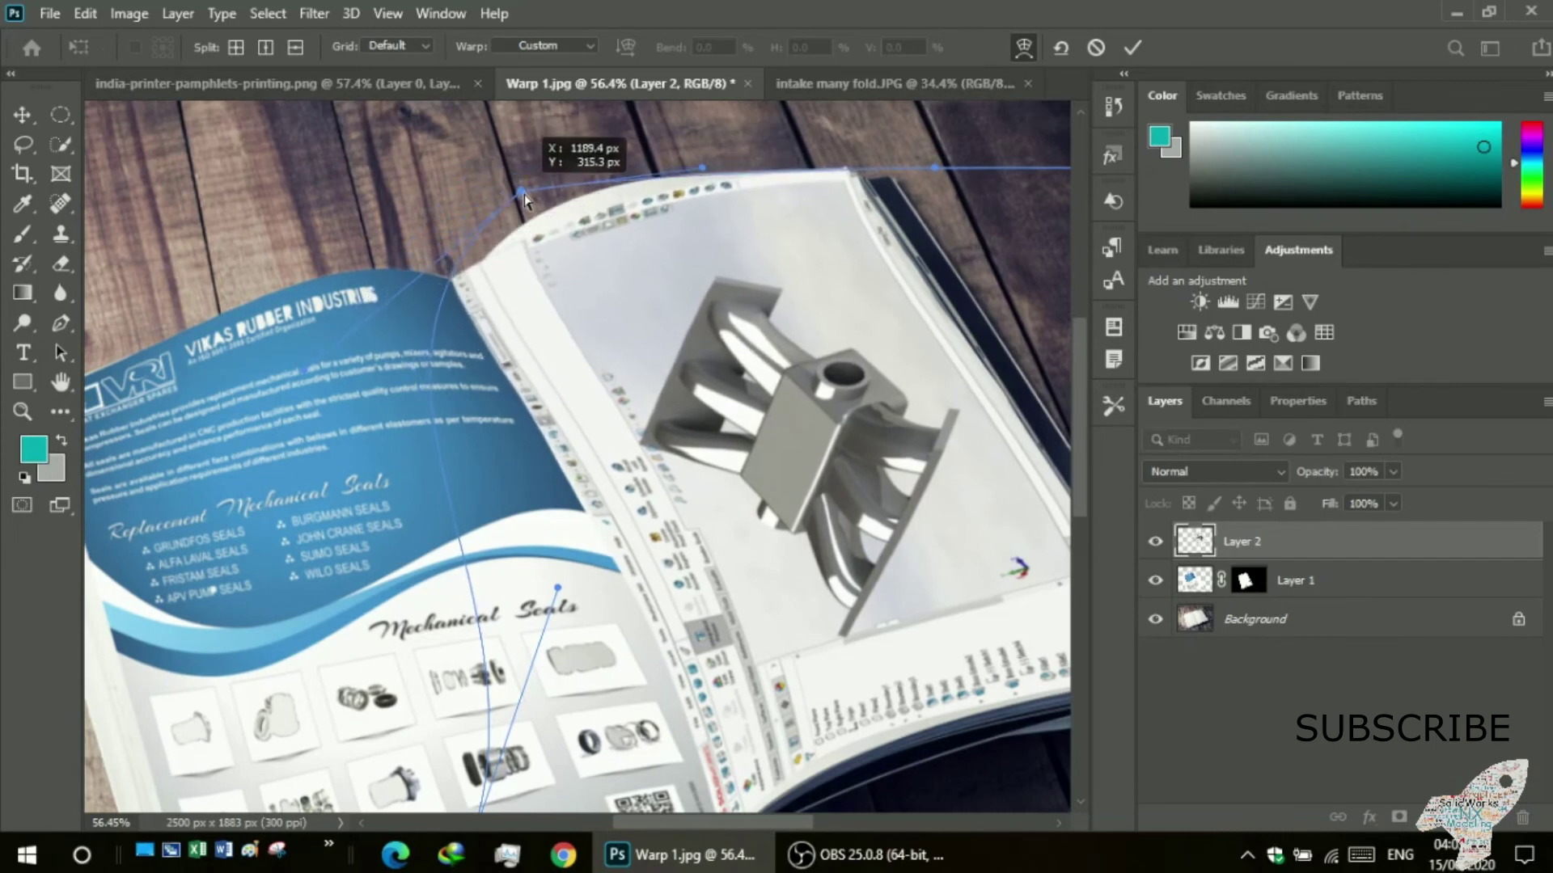
pyautogui.moveTo(547, 197); pyautogui.dragTo(553, 191)
pyautogui.moveTo(702, 167); pyautogui.dragTo(603, 134)
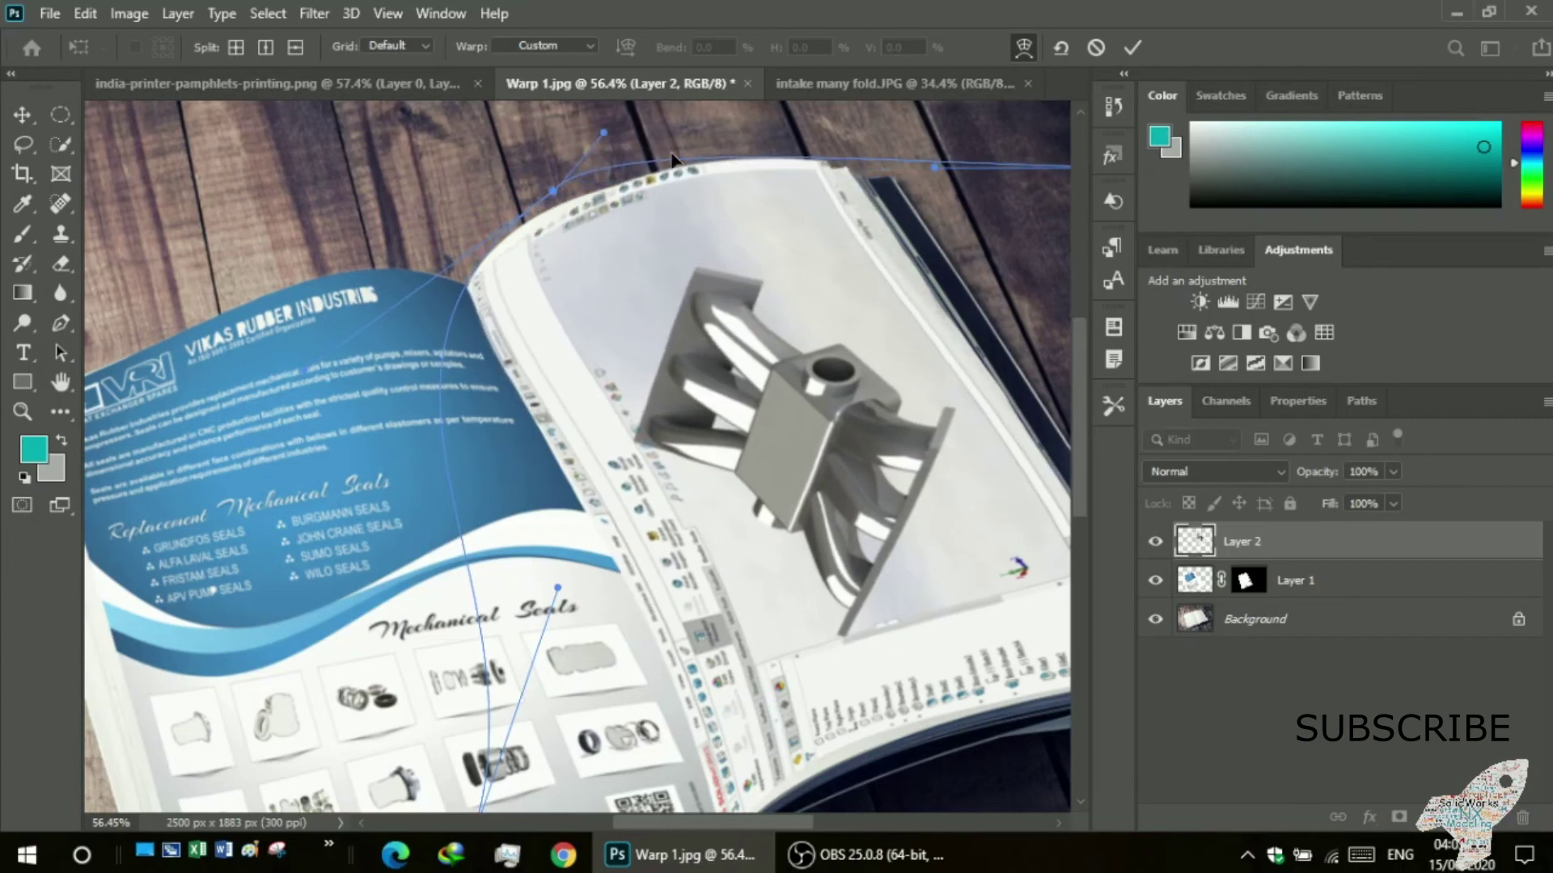
pyautogui.scroll(1, 753, 264)
pyautogui.scroll(1, 752, 265)
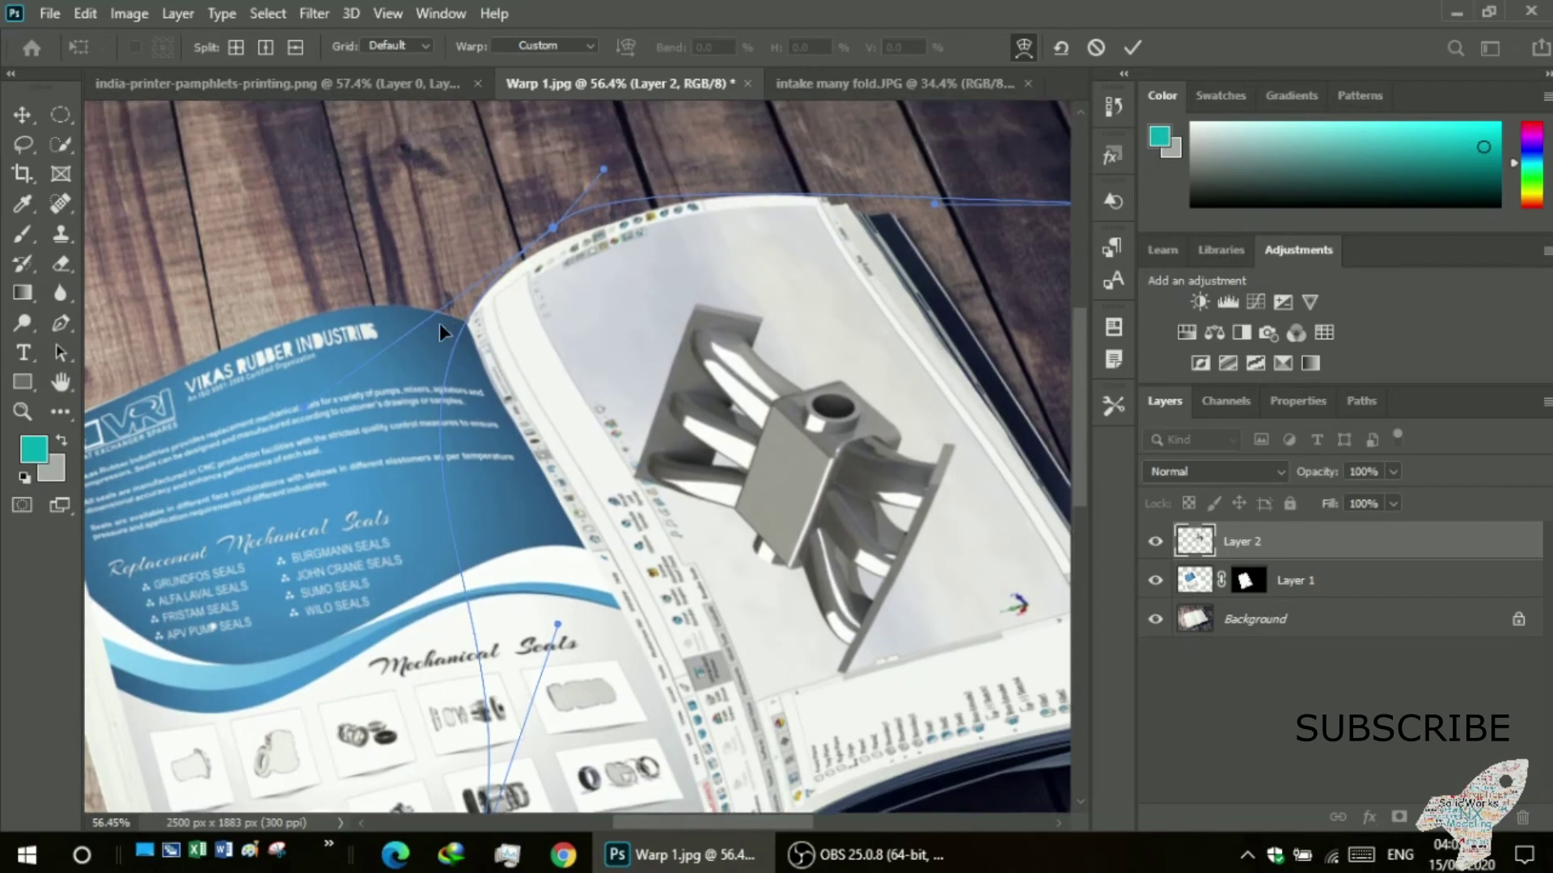
pyautogui.moveTo(554, 229); pyautogui.dragTo(563, 211)
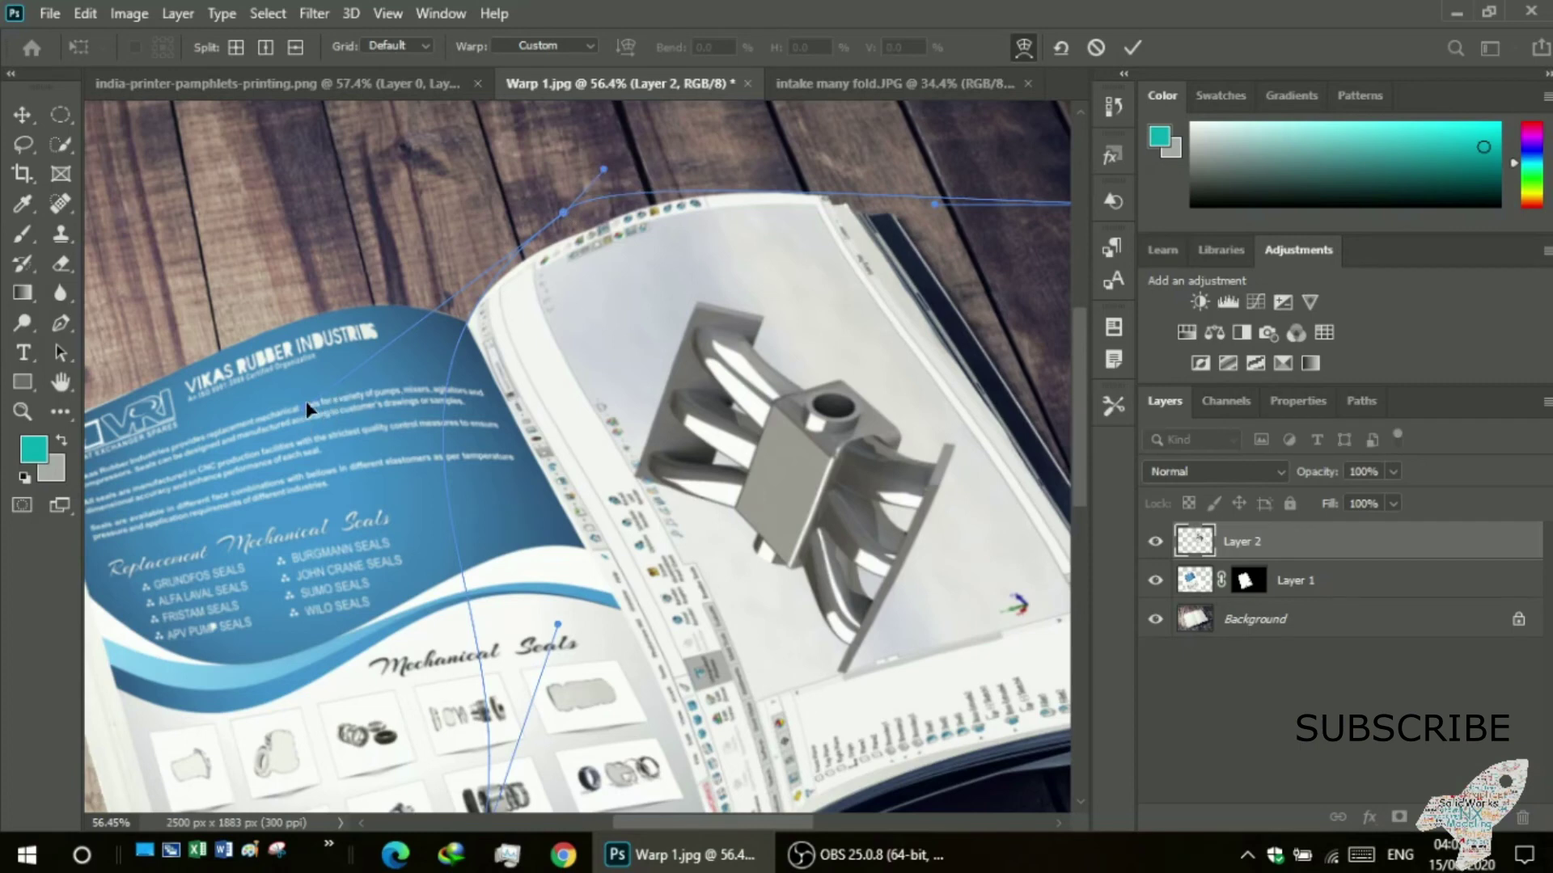
# - Reshape the lower left-edge curve and align the bottom-left corner with the page fold
pyautogui.moveTo(315, 396)
pyautogui.mouseDown()
pyautogui.moveTo(325, 387)
pyautogui.moveTo(293, 439)
pyautogui.mouseUp()
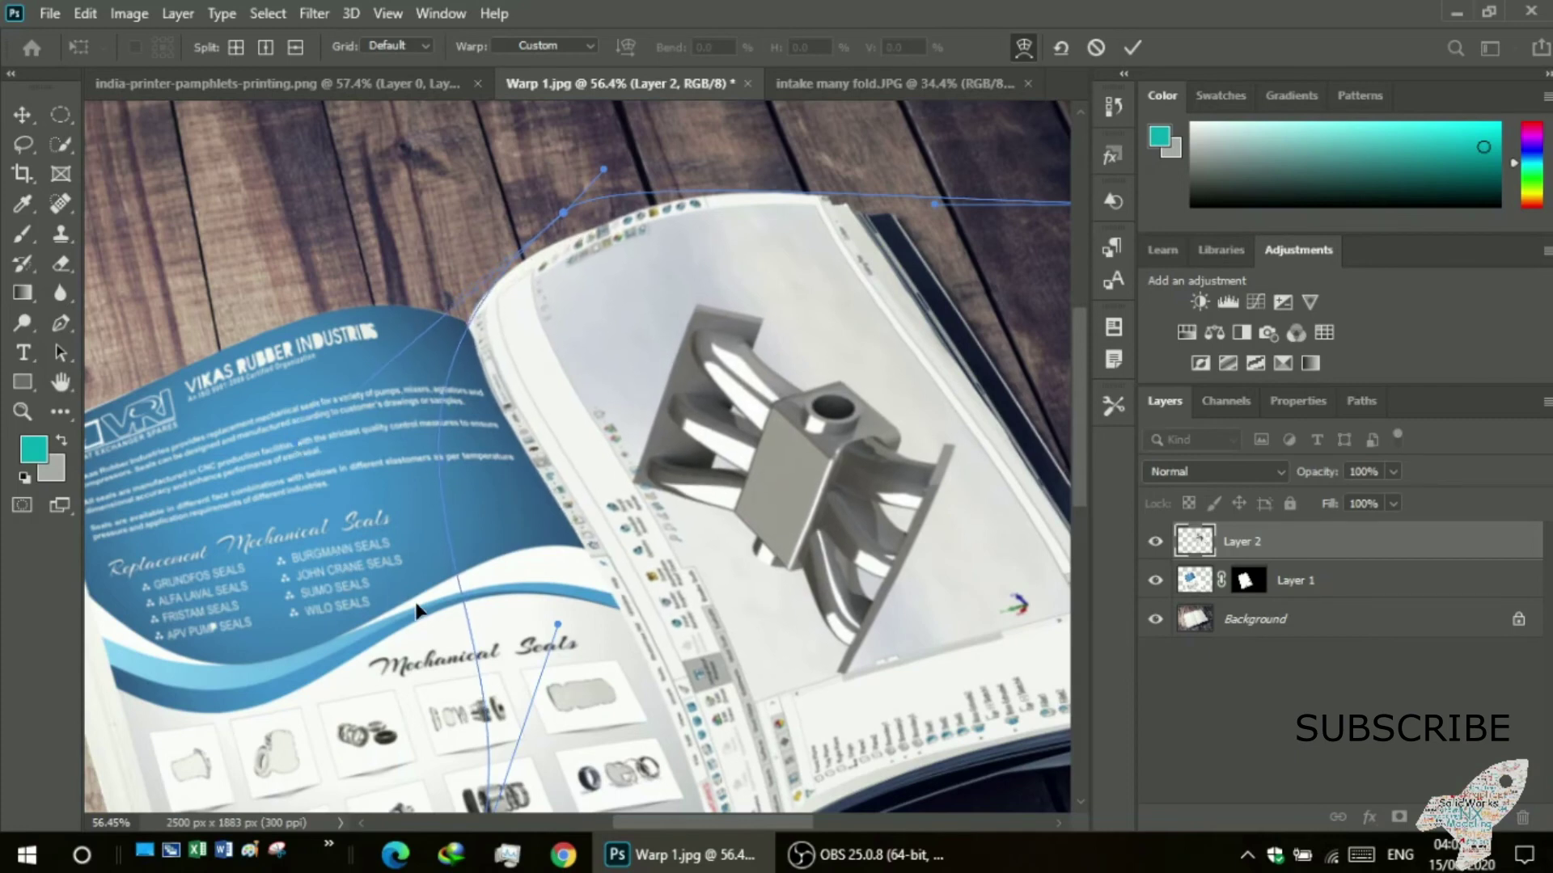
pyautogui.scroll(-2, 433, 629)
pyautogui.scroll(-3, 433, 628)
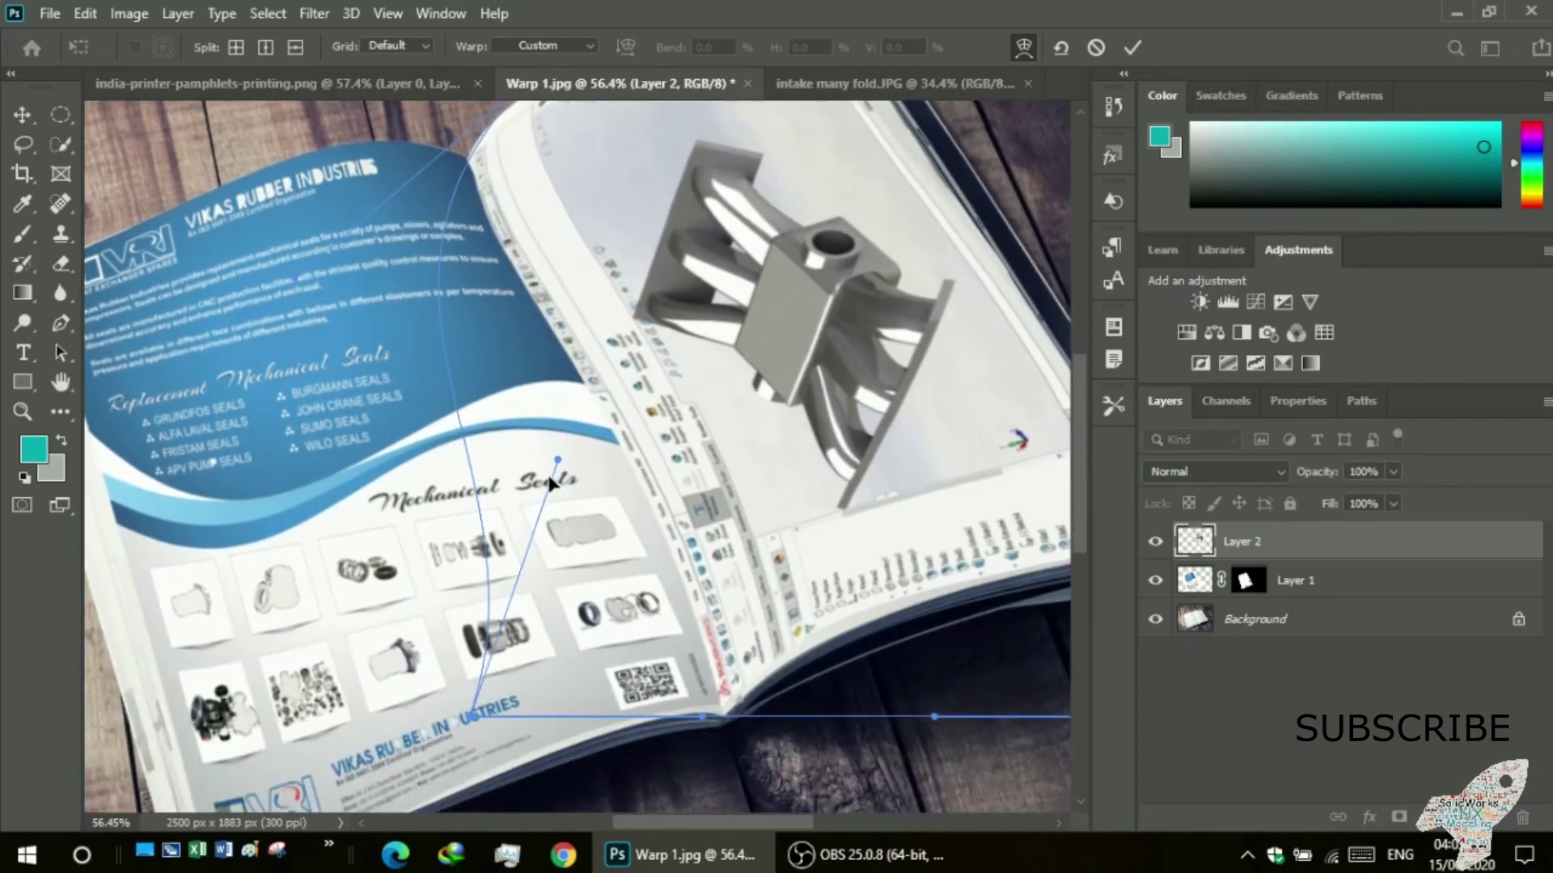
pyautogui.moveTo(557, 460)
pyautogui.mouseDown()
pyautogui.moveTo(572, 434)
pyautogui.moveTo(571, 447)
pyautogui.mouseUp()
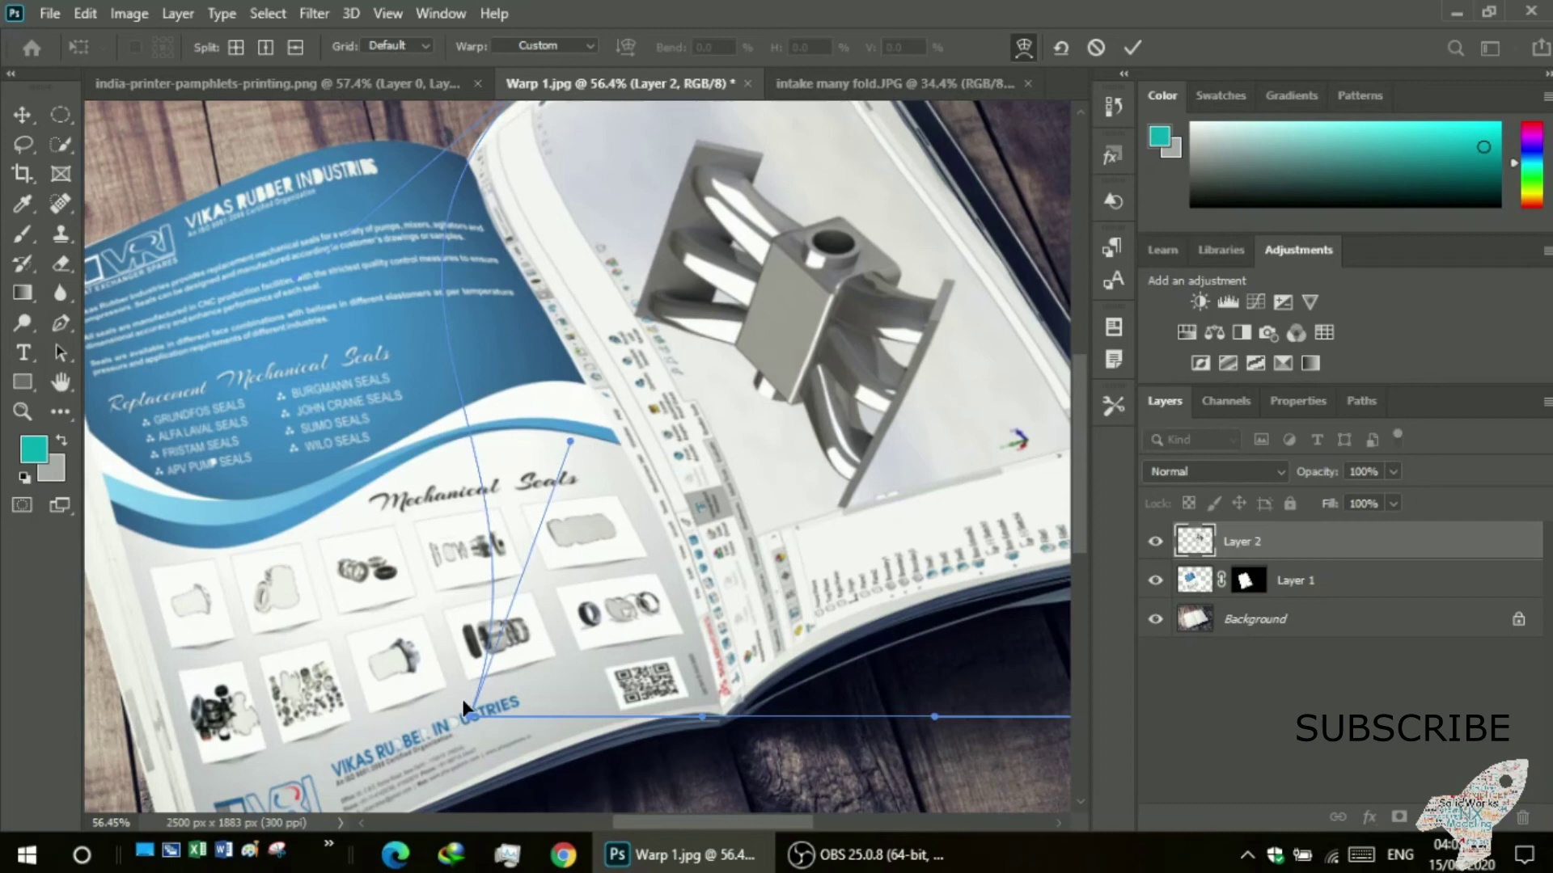
pyautogui.moveTo(476, 718); pyautogui.dragTo(503, 727)
pyautogui.scroll(2, 503, 724)
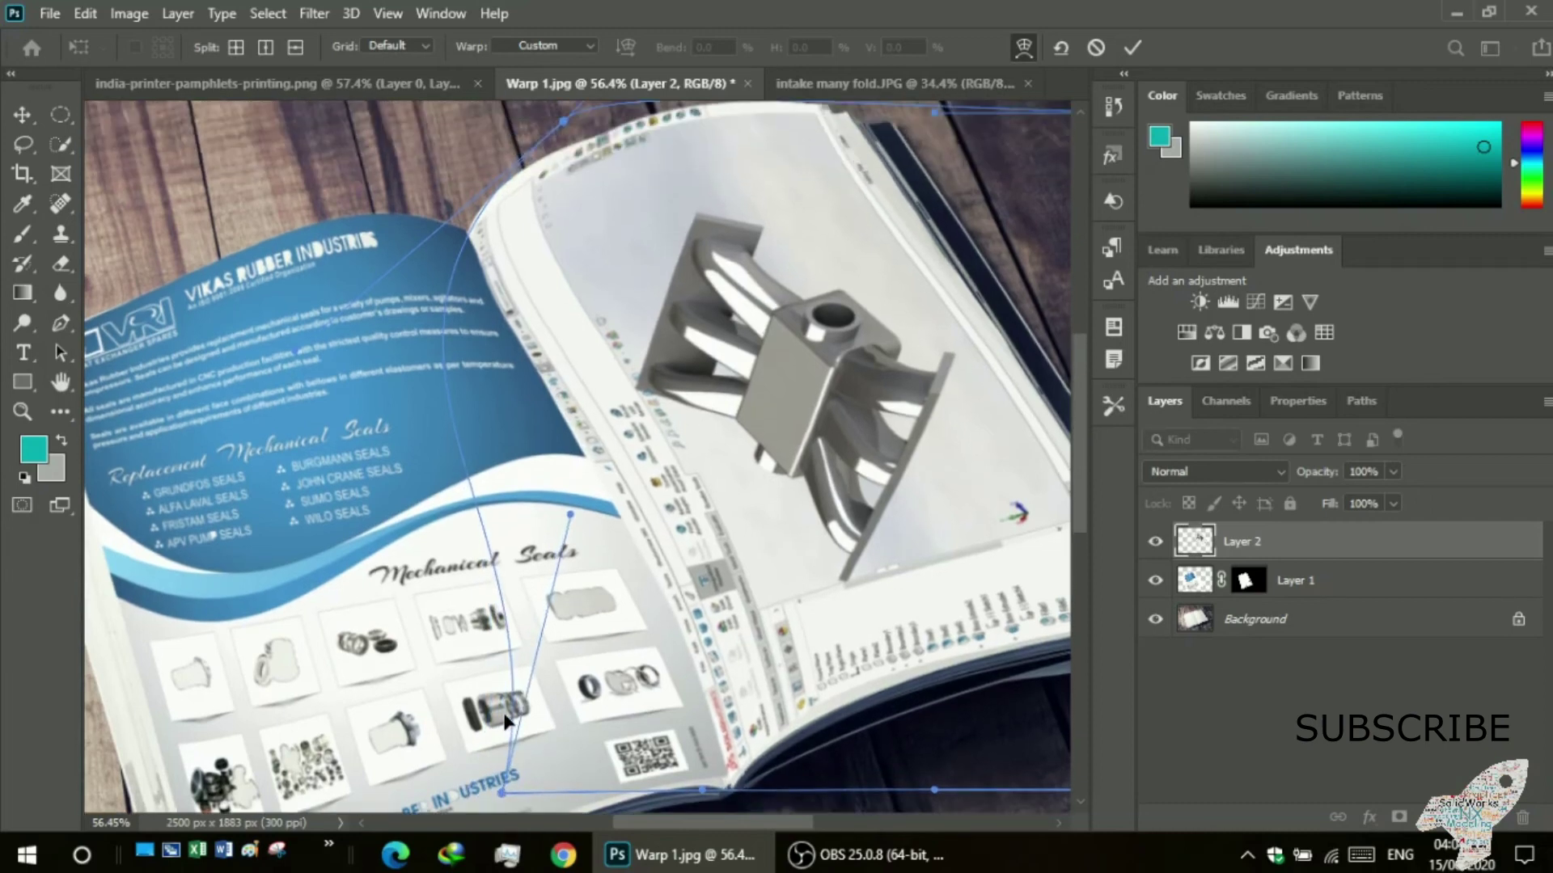
pyautogui.scroll(2, 503, 722)
pyautogui.scroll(1, 503, 720)
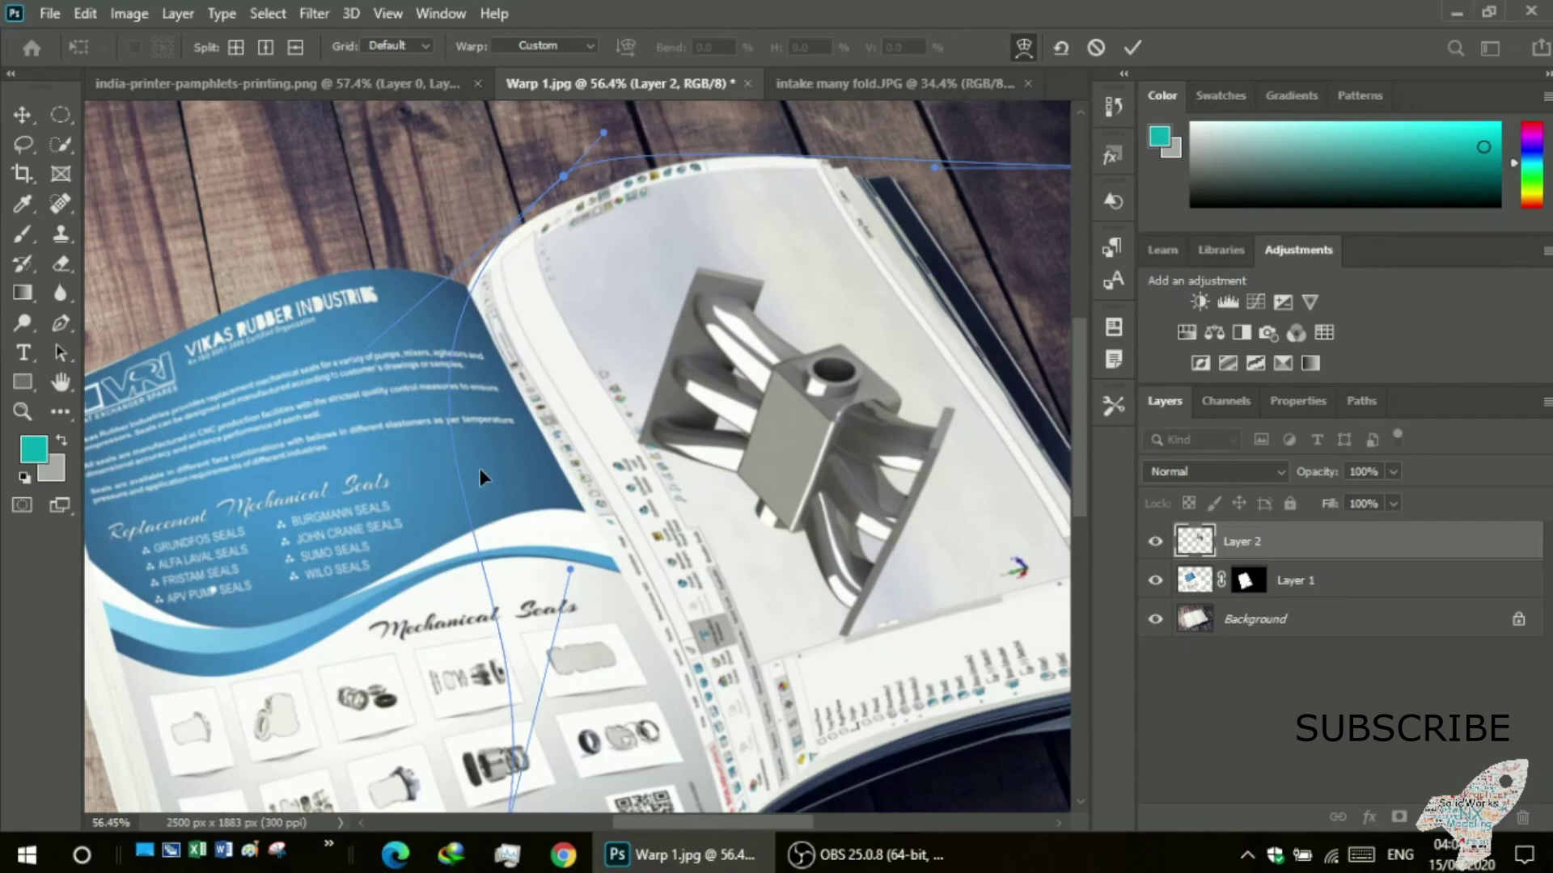
pyautogui.moveTo(460, 477); pyautogui.dragTo(456, 481)
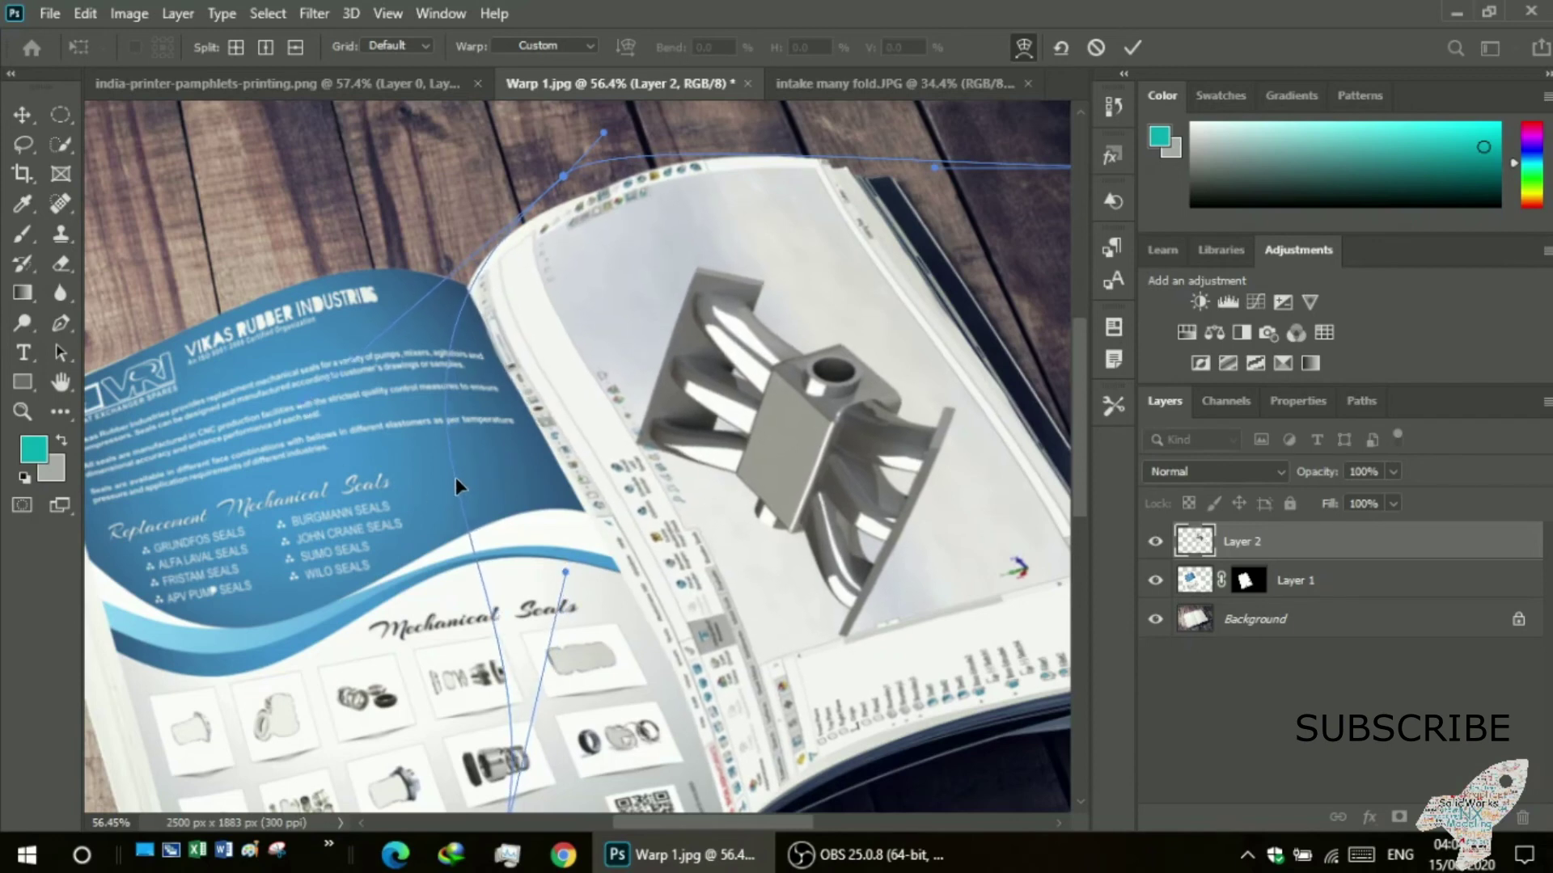
pyautogui.moveTo(454, 477); pyautogui.dragTo(458, 472)
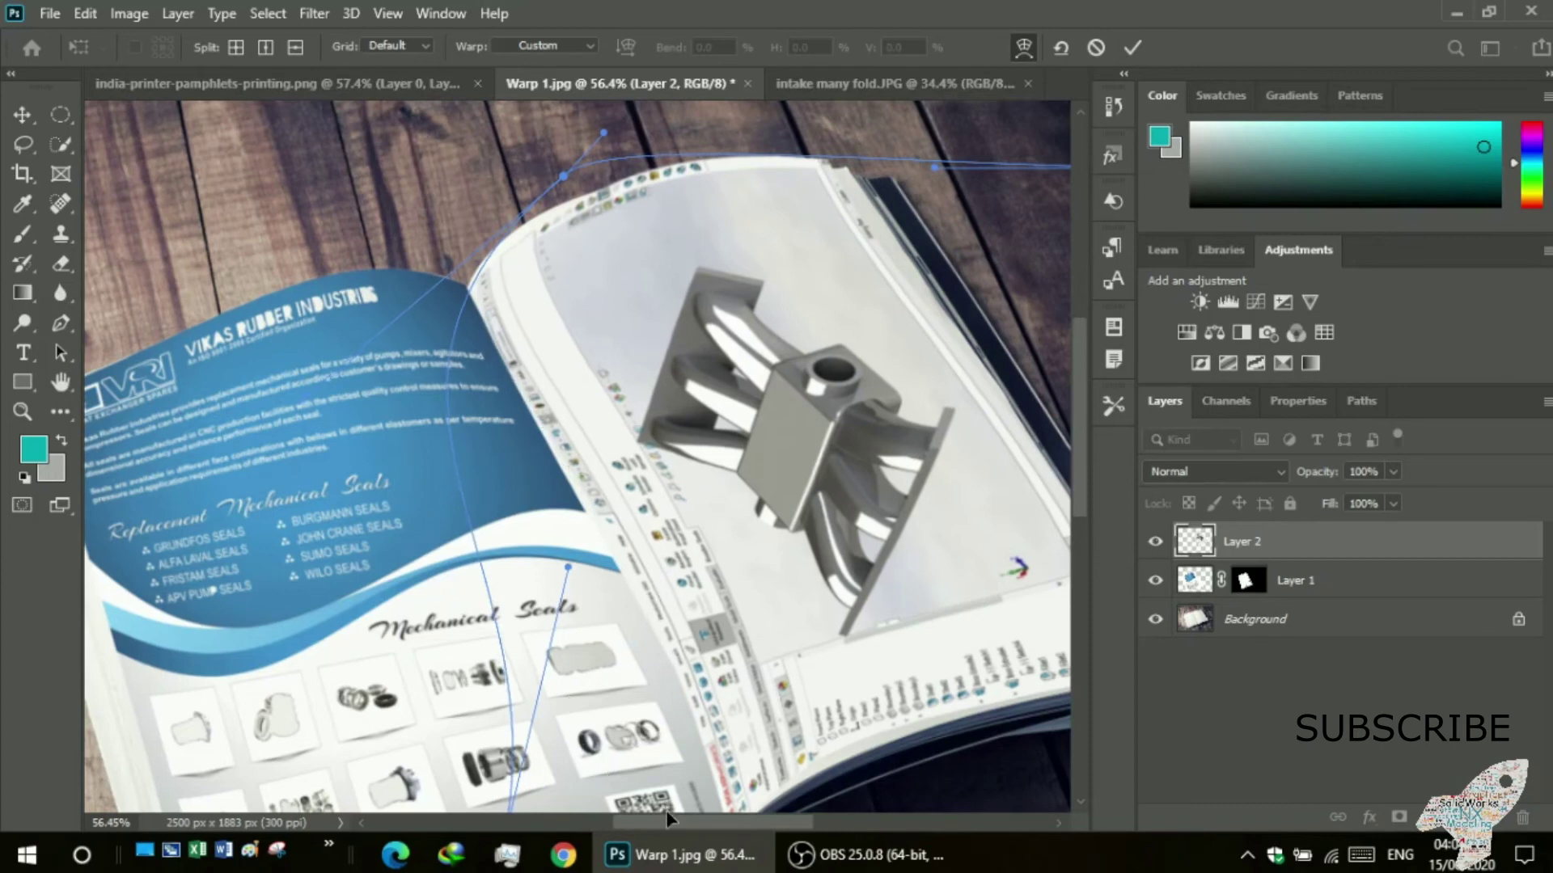
# - Tuck the lower part of the left-edge curve in toward the page fold
pyautogui.scroll(-3, 673, 818)
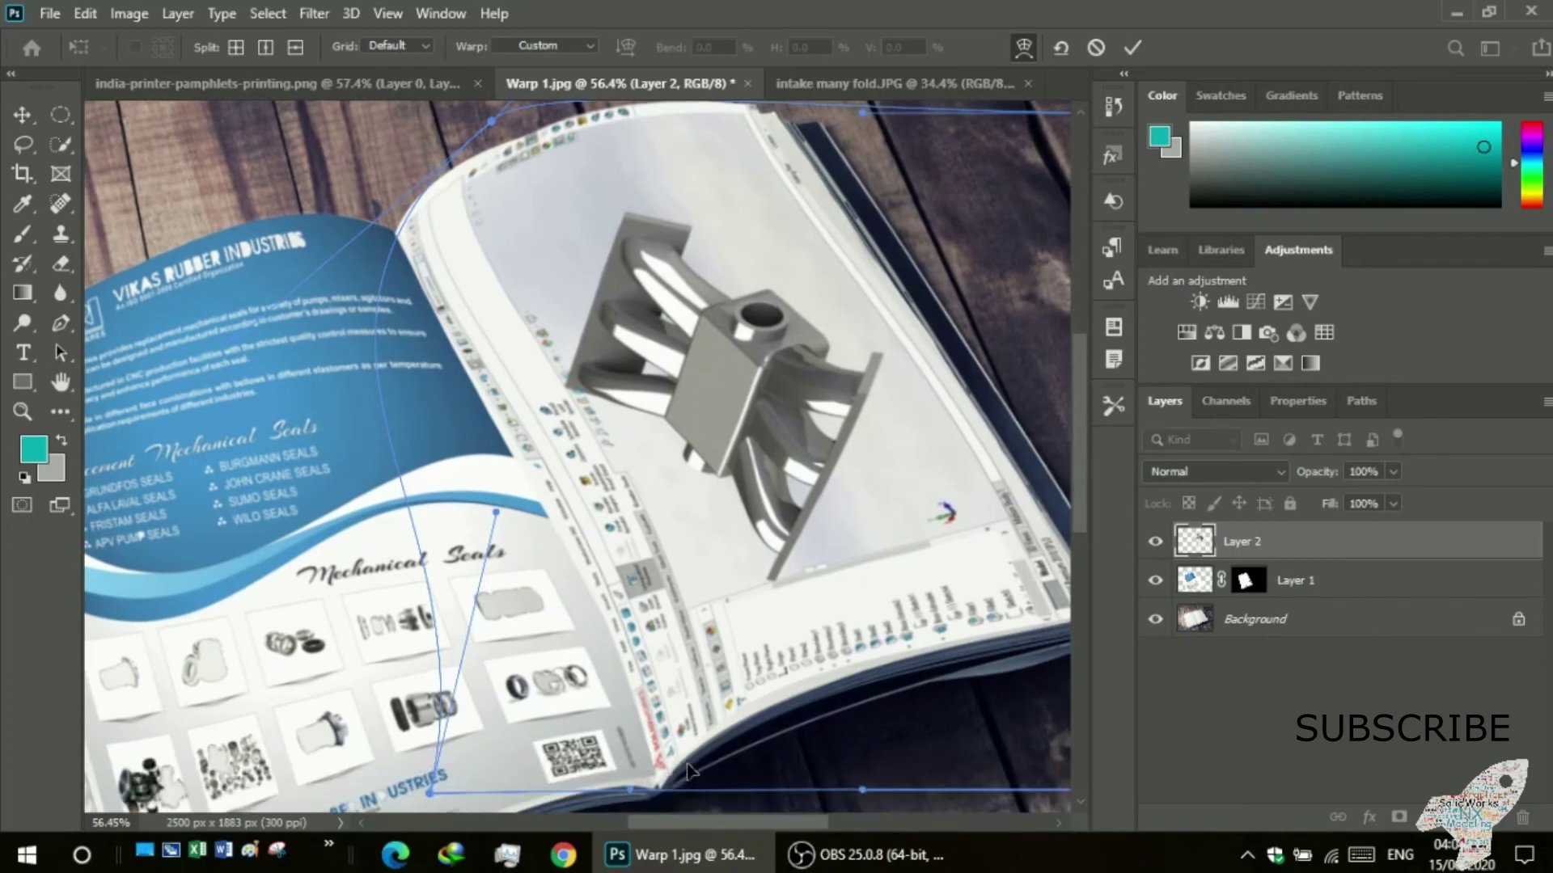
pyautogui.scroll(1, 677, 760)
pyautogui.scroll(1, 677, 784)
pyautogui.scroll(1, 677, 808)
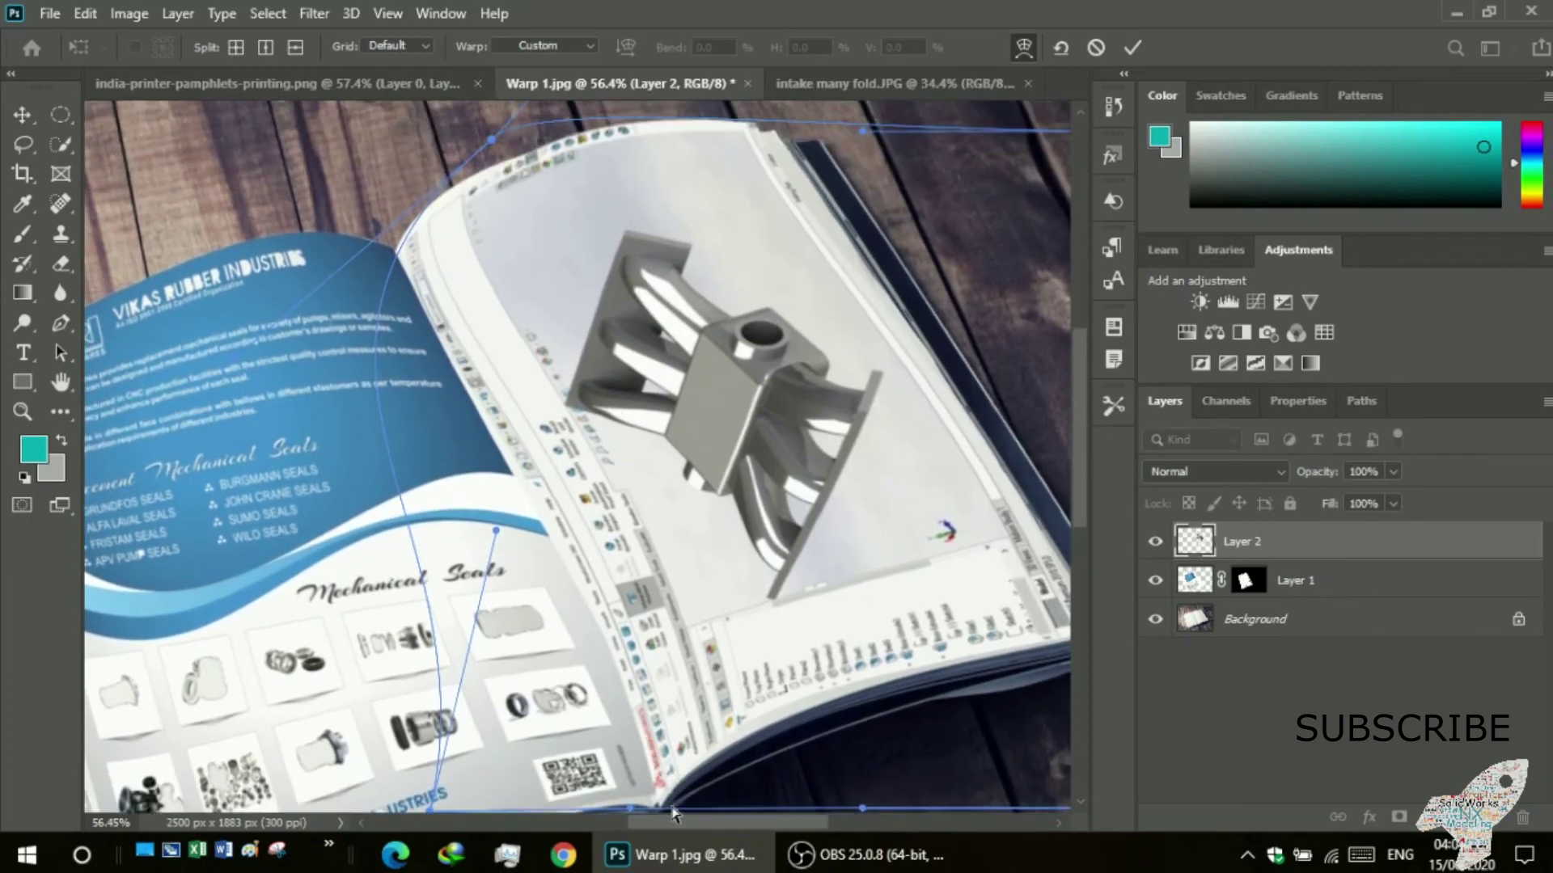
pyautogui.scroll(-2, 608, 710)
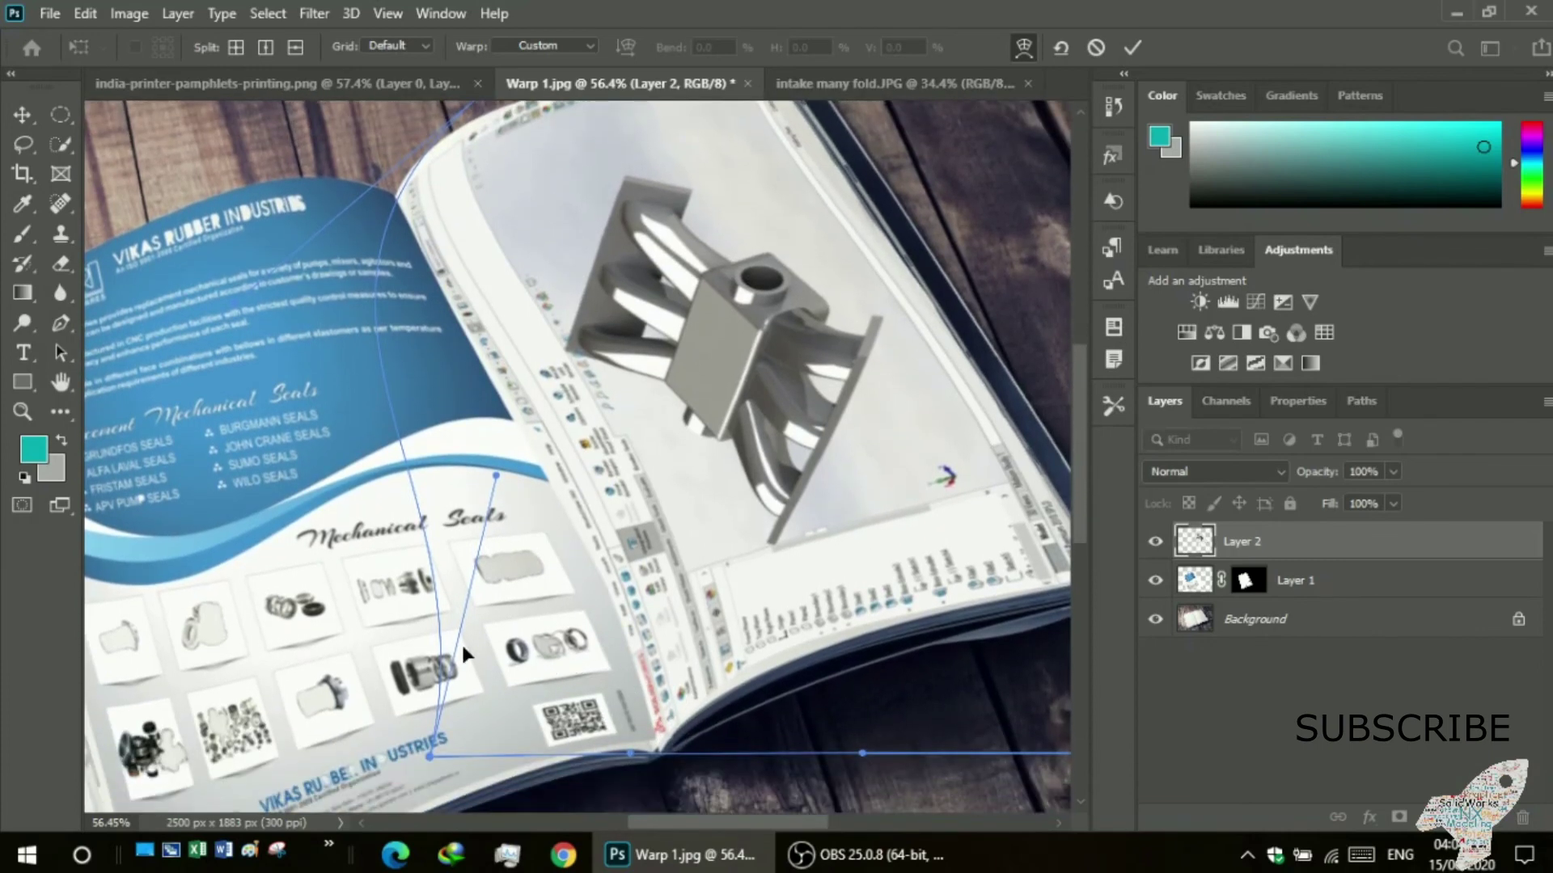
pyautogui.moveTo(502, 490); pyautogui.dragTo(491, 498)
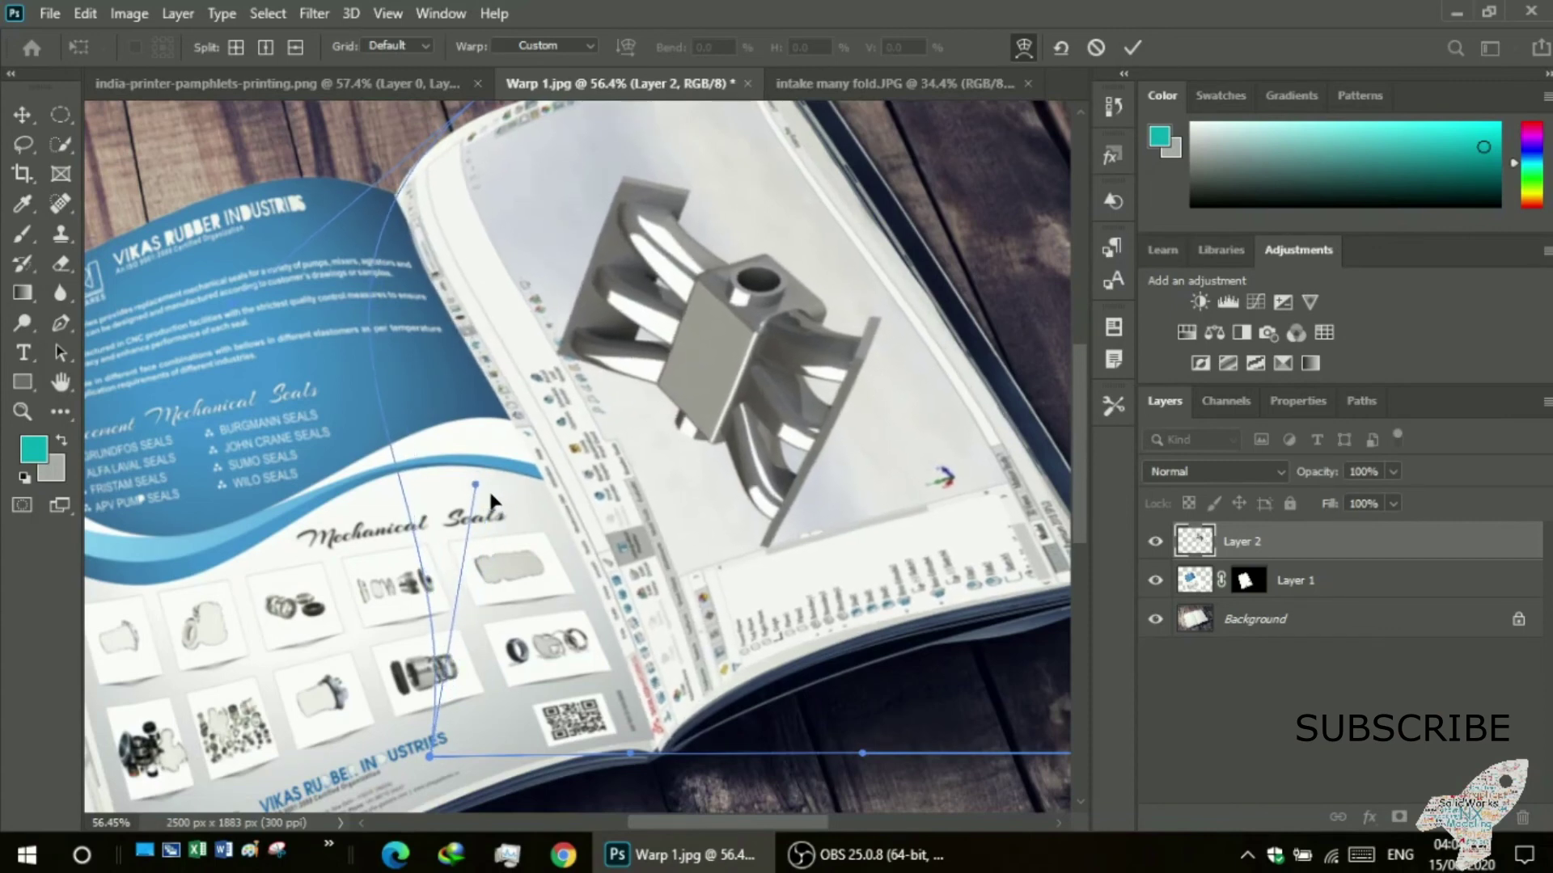
pyautogui.moveTo(491, 498); pyautogui.dragTo(494, 500)
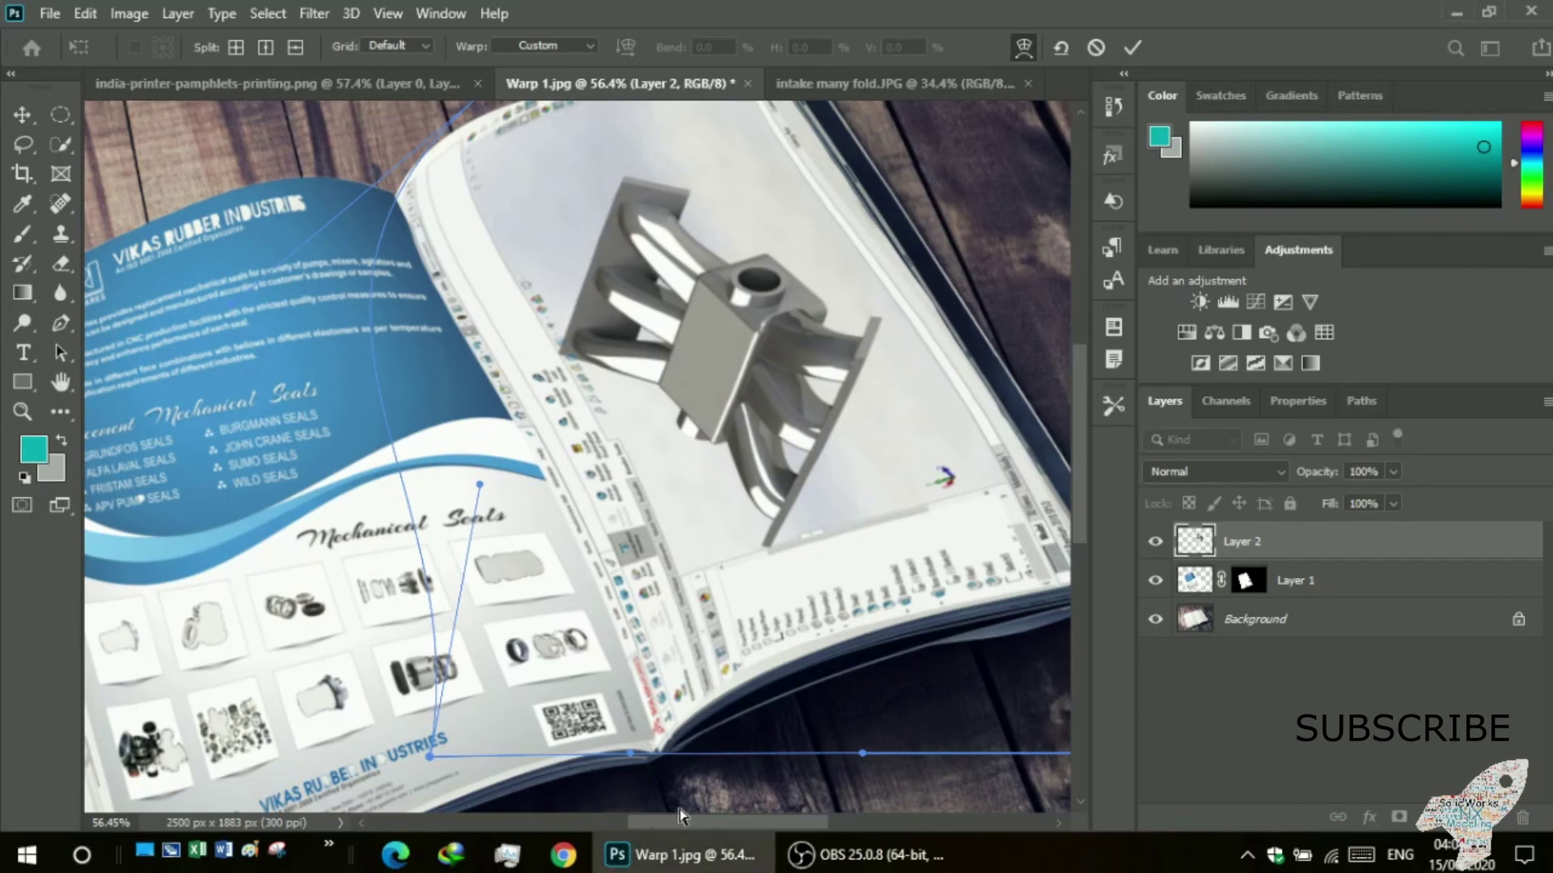
pyautogui.moveTo(665, 822); pyautogui.dragTo(674, 822)
# - Curve the top edge and move the top-right corner up and left onto the page corner
pyautogui.scroll(5, 713, 566)
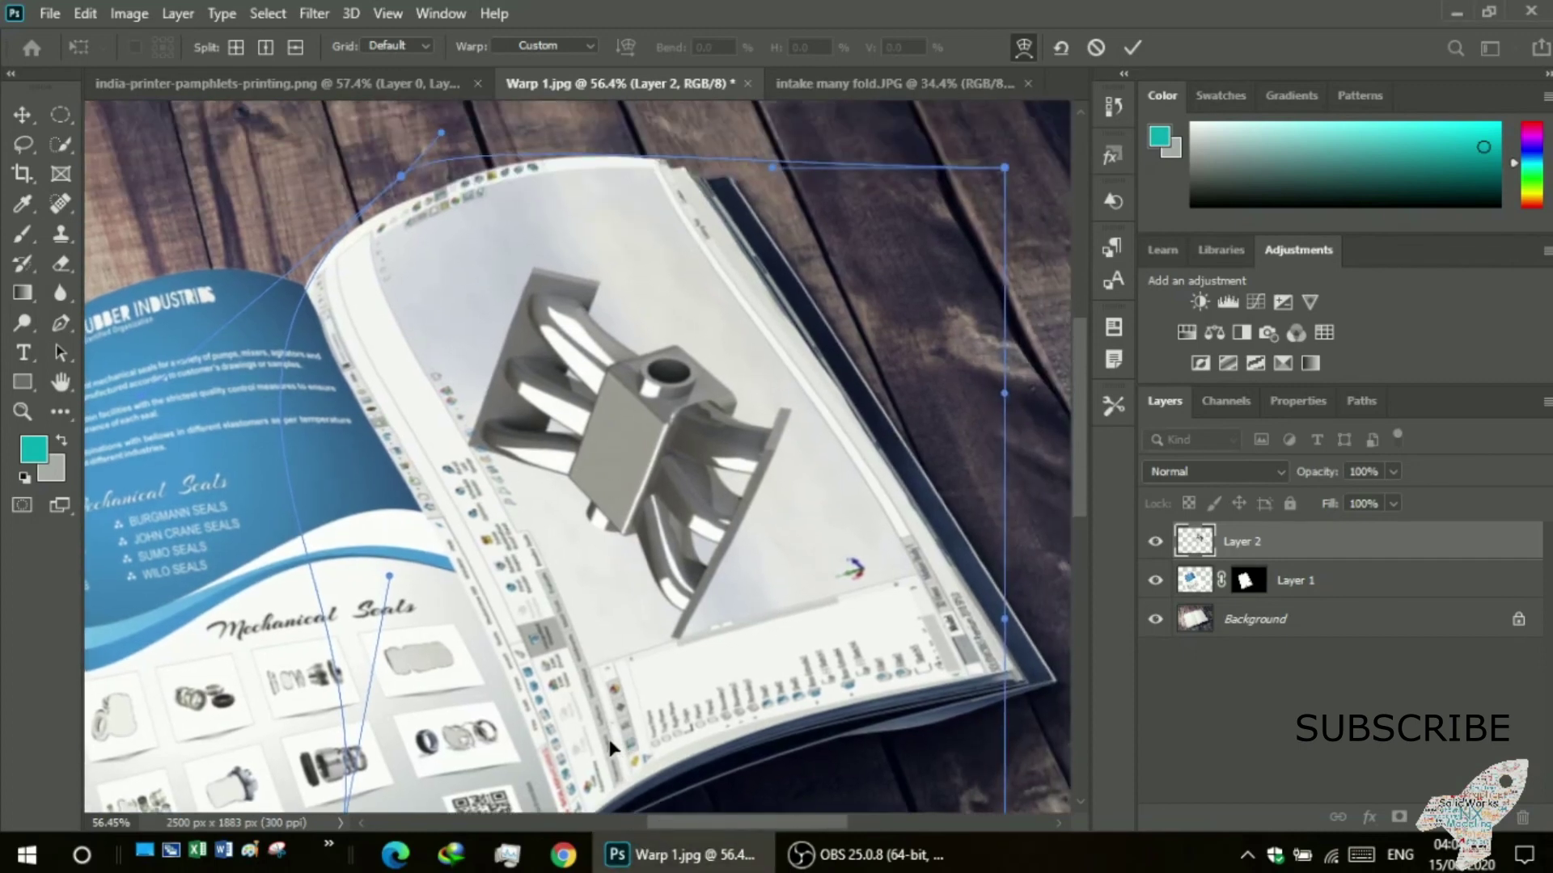
pyautogui.scroll(2, 714, 565)
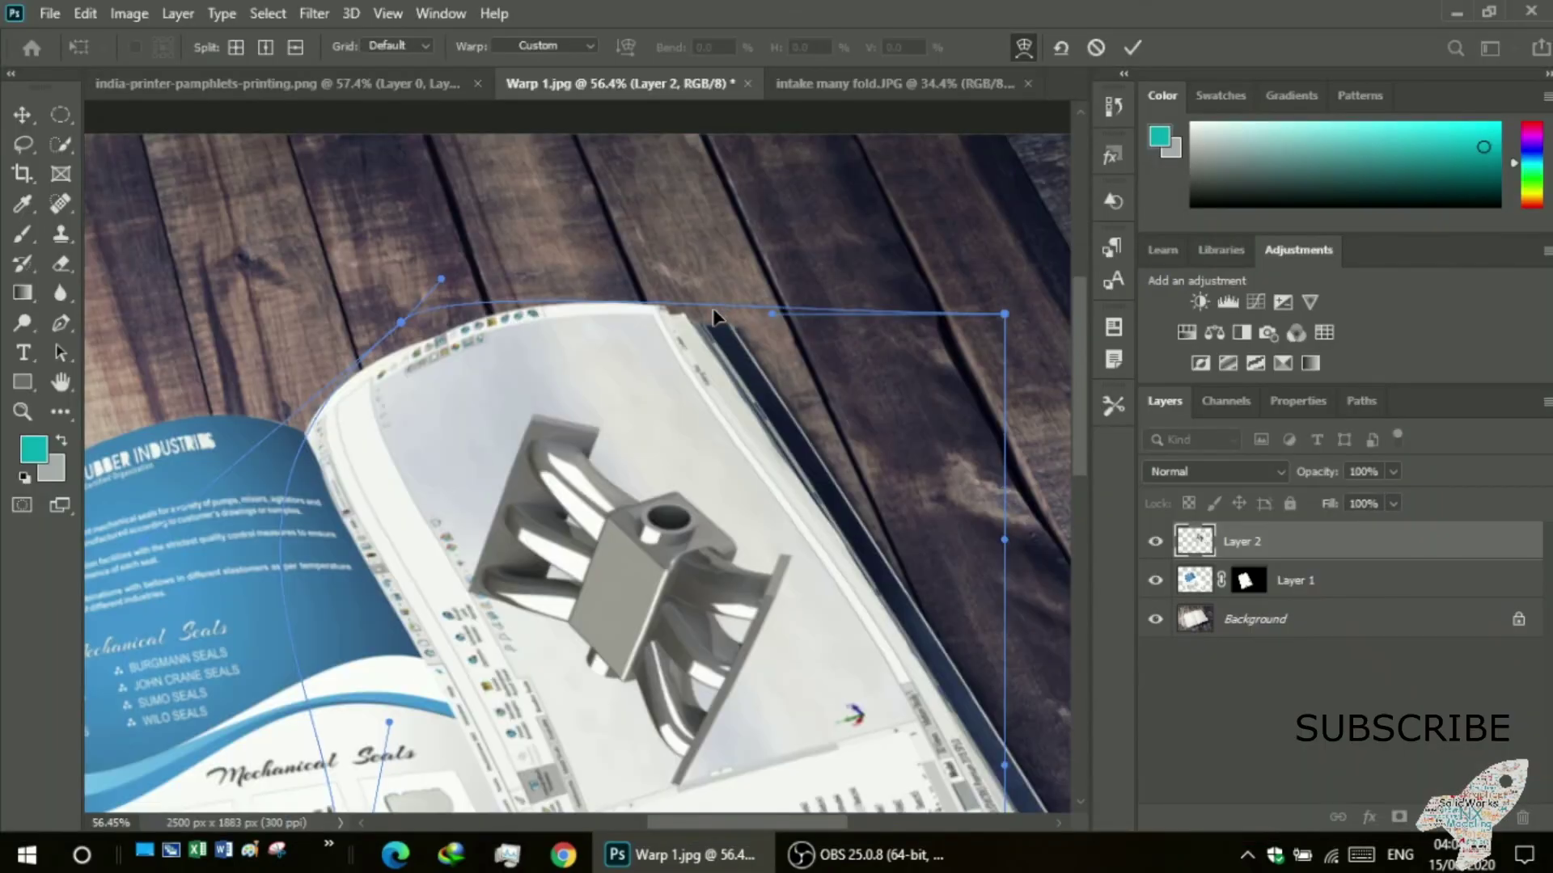
pyautogui.moveTo(723, 304)
pyautogui.mouseDown()
pyautogui.moveTo(703, 309)
pyautogui.moveTo(733, 327)
pyautogui.mouseUp()
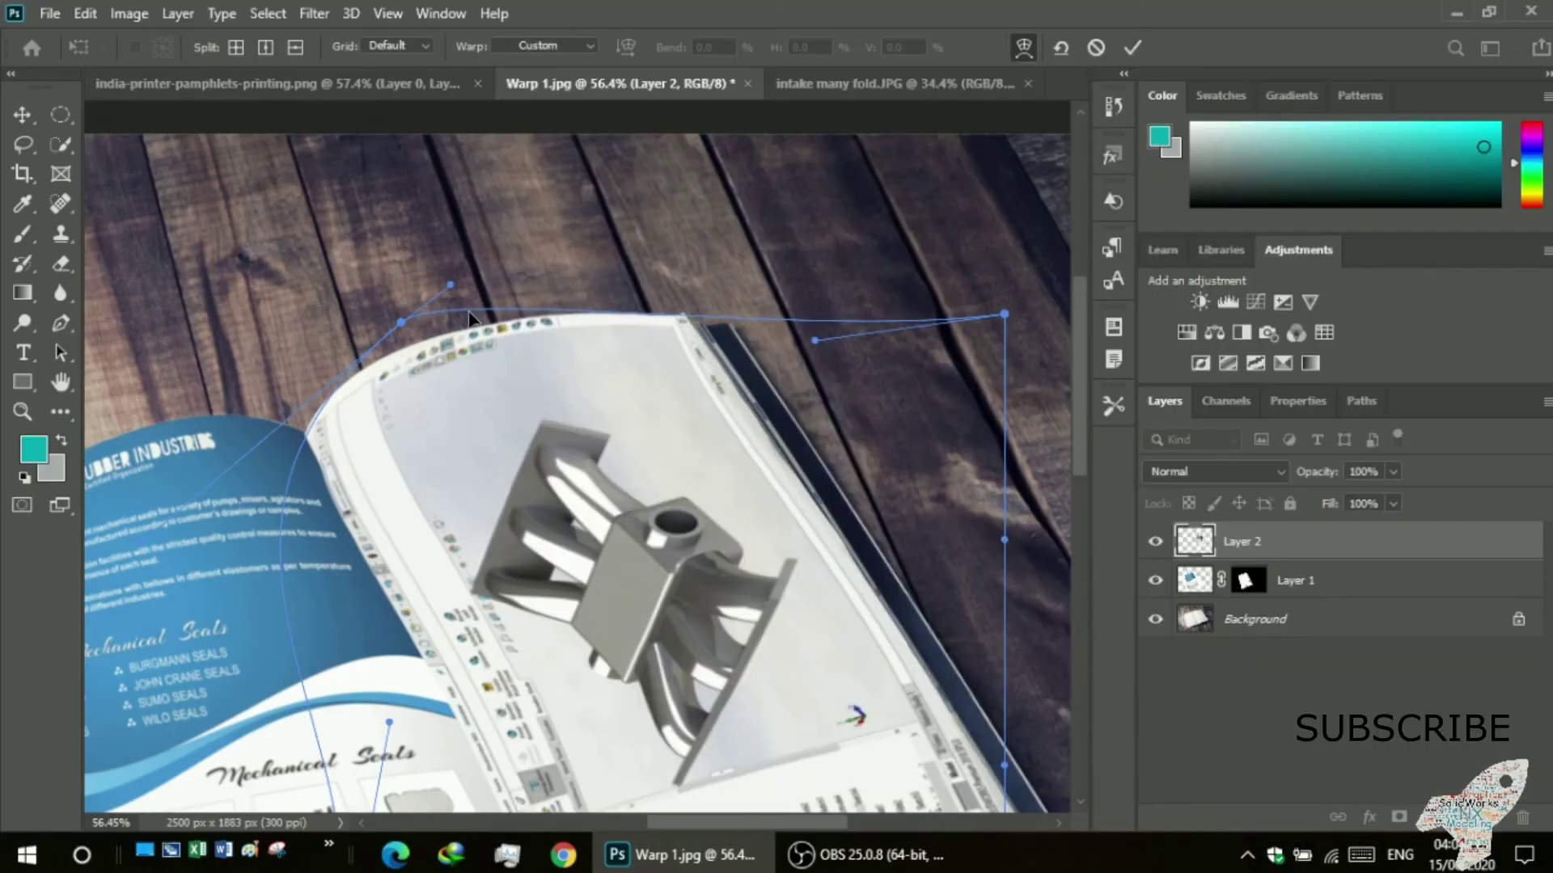
pyautogui.moveTo(471, 315); pyautogui.dragTo(480, 325)
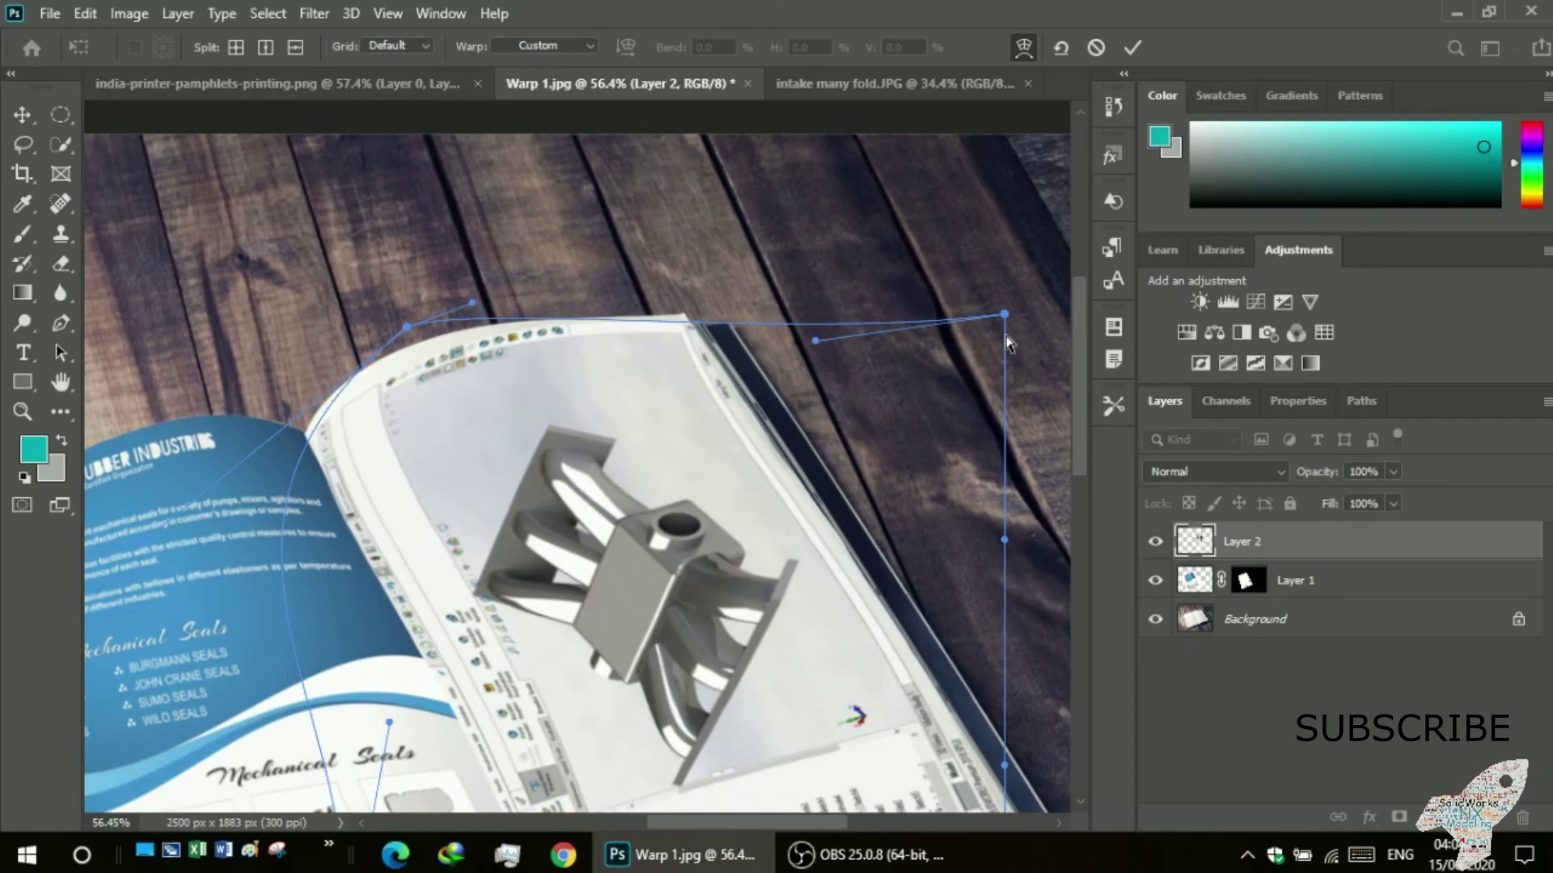
pyautogui.moveTo(1003, 315); pyautogui.dragTo(975, 297)
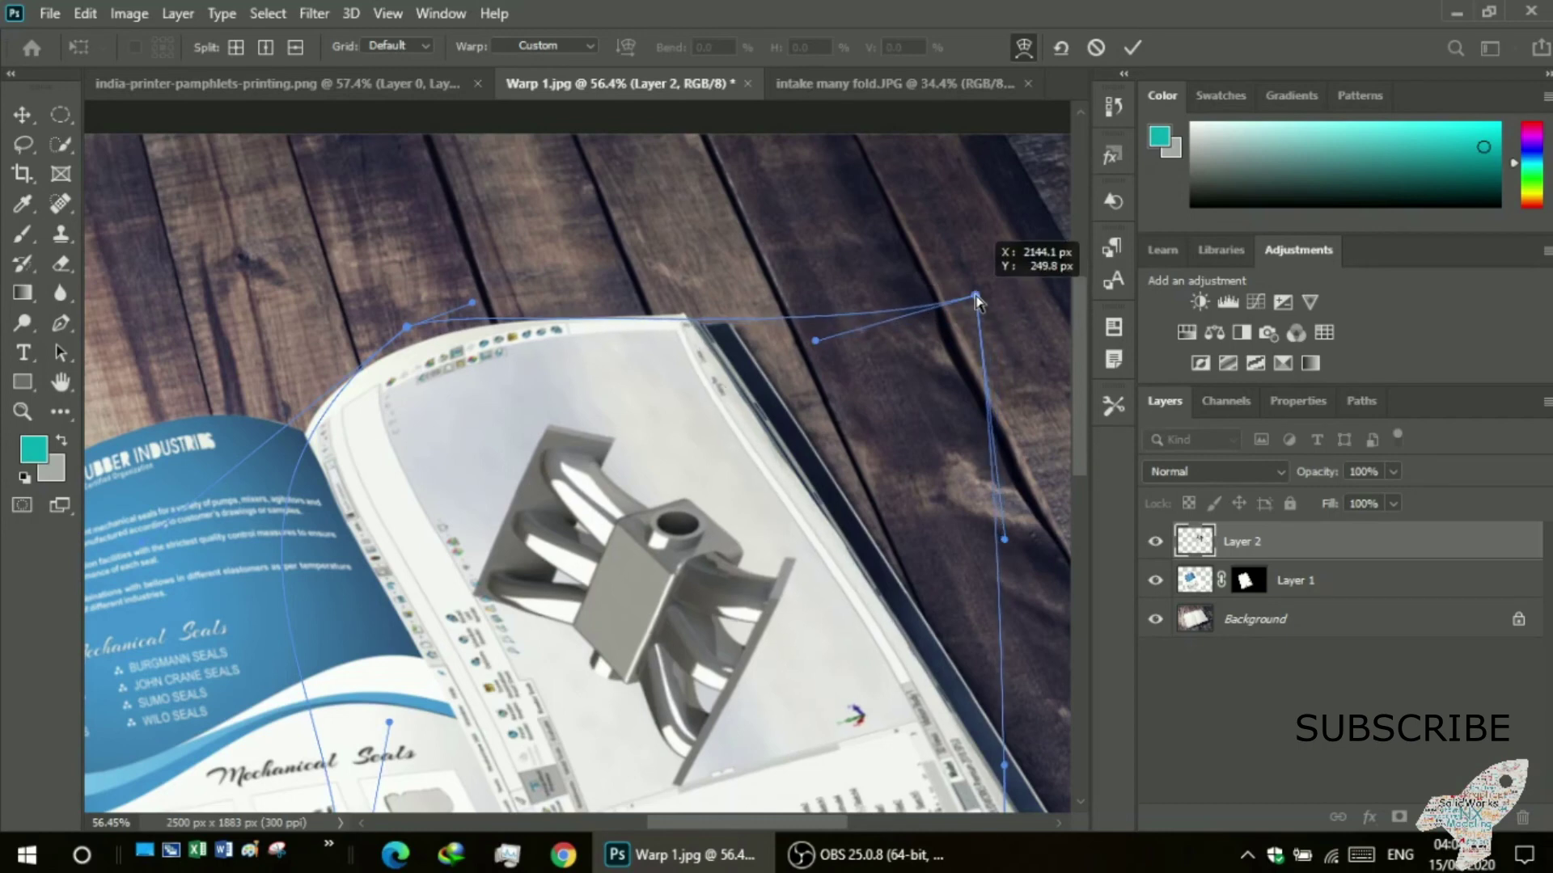
pyautogui.moveTo(975, 297); pyautogui.dragTo(957, 259)
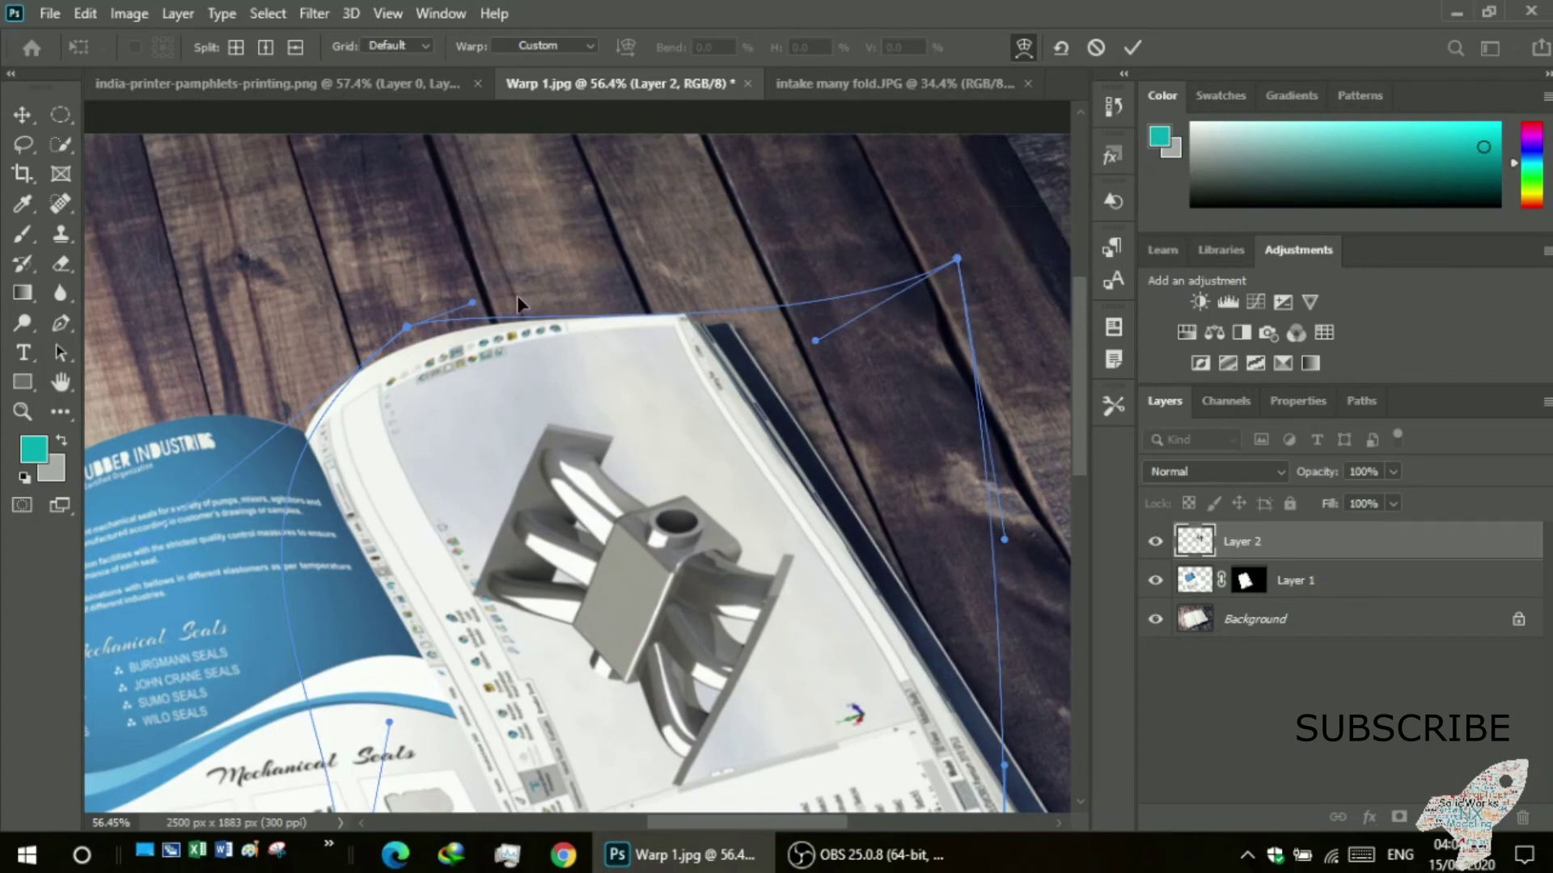
pyautogui.moveTo(511, 325); pyautogui.dragTo(521, 329)
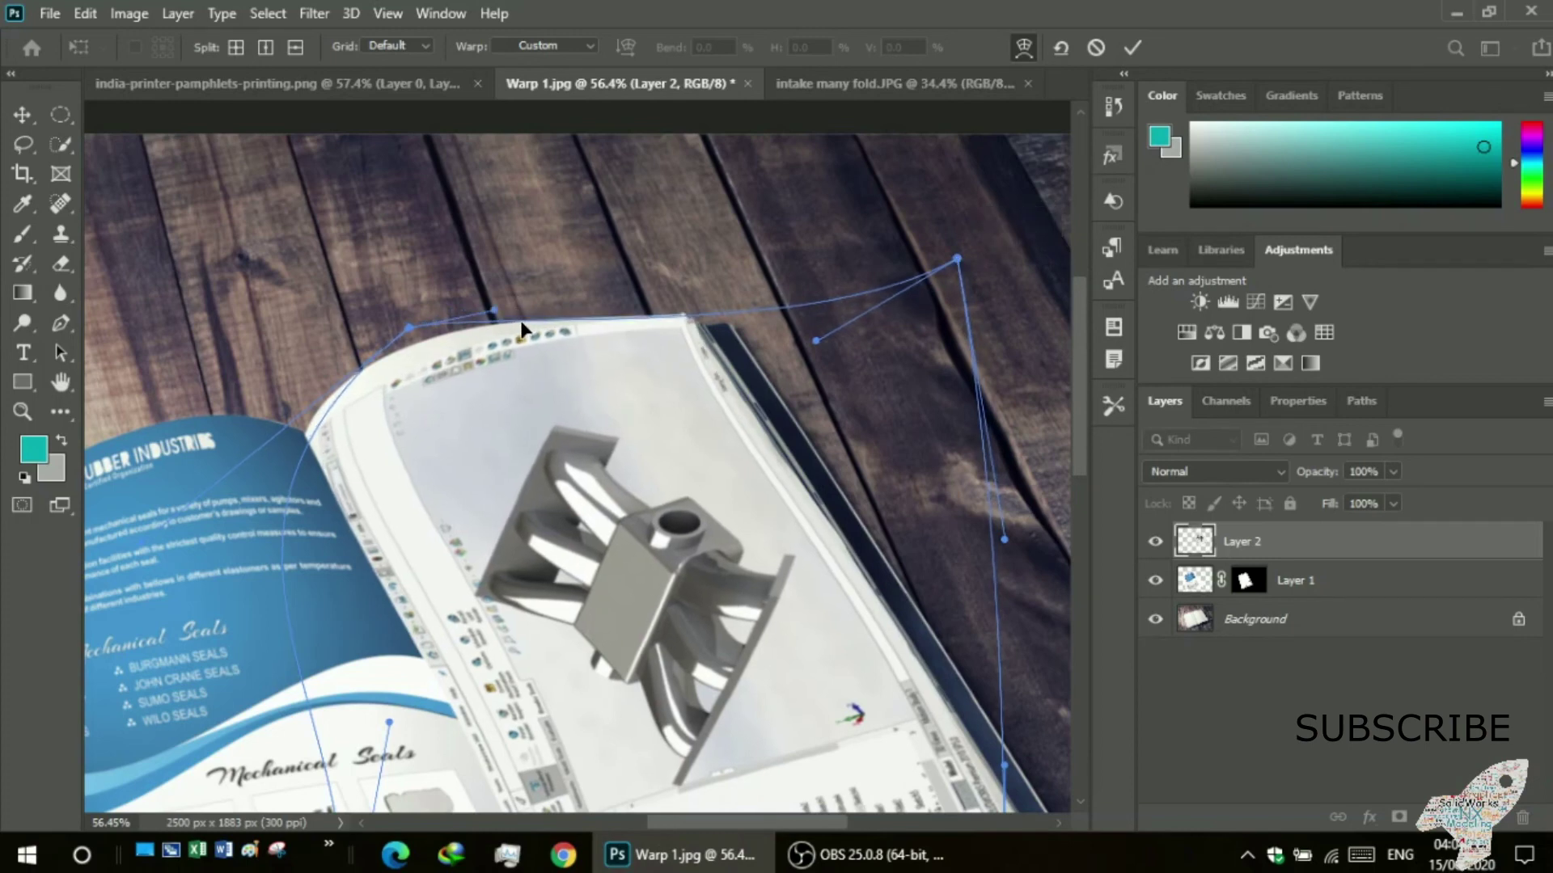
# - Pull the right edge onto the page edge and raise the top-left curve
pyautogui.scroll(-3, 575, 364)
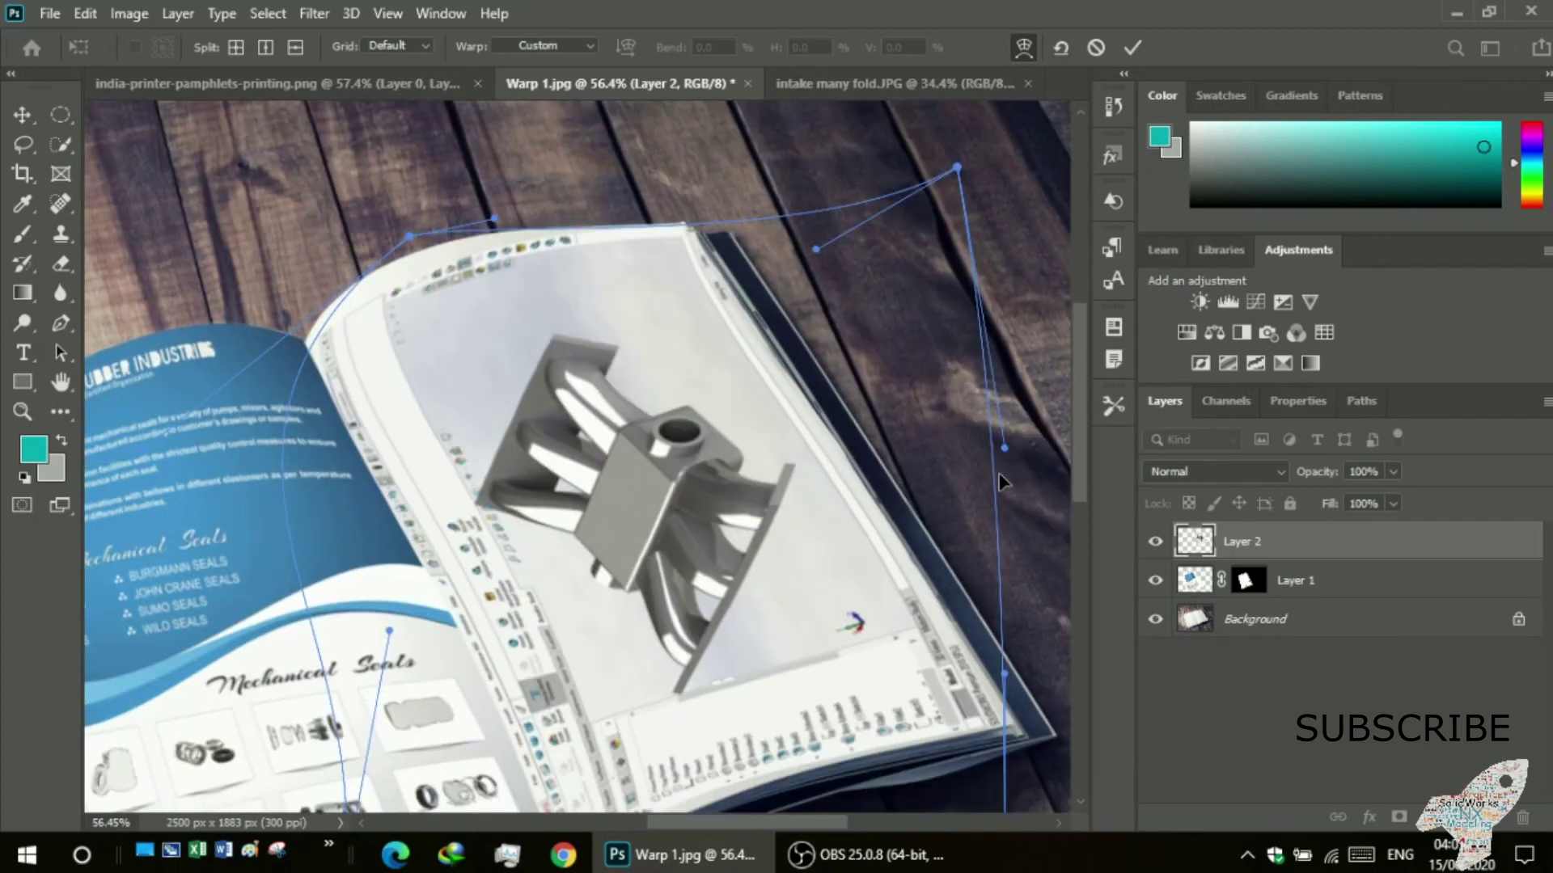
pyautogui.moveTo(997, 469); pyautogui.dragTo(975, 463)
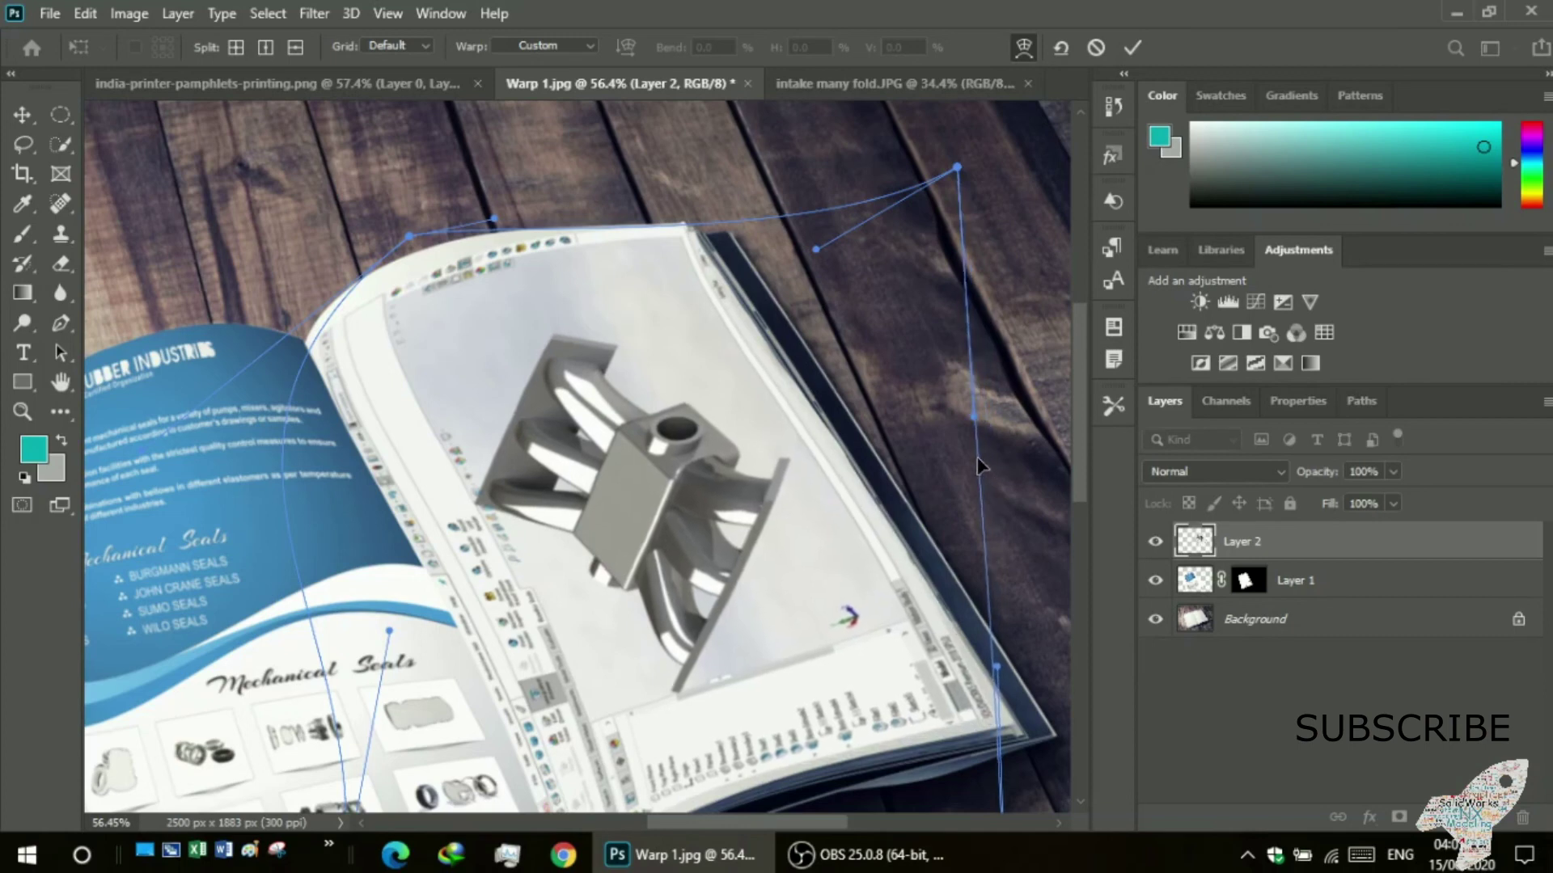
pyautogui.scroll(-1, 936, 497)
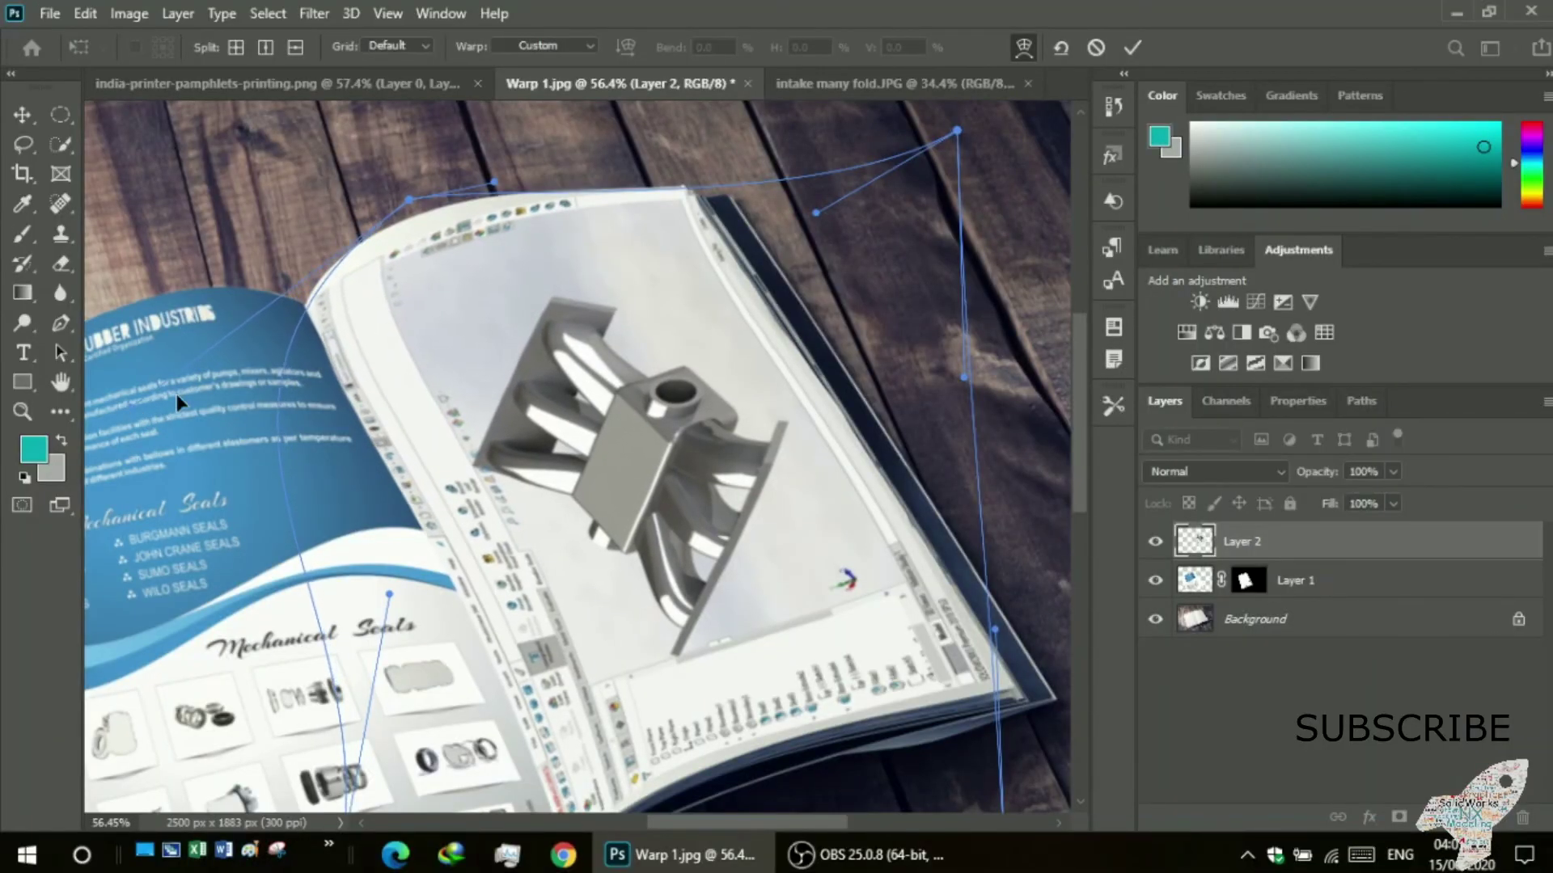
pyautogui.moveTo(410, 200); pyautogui.dragTo(383, 159)
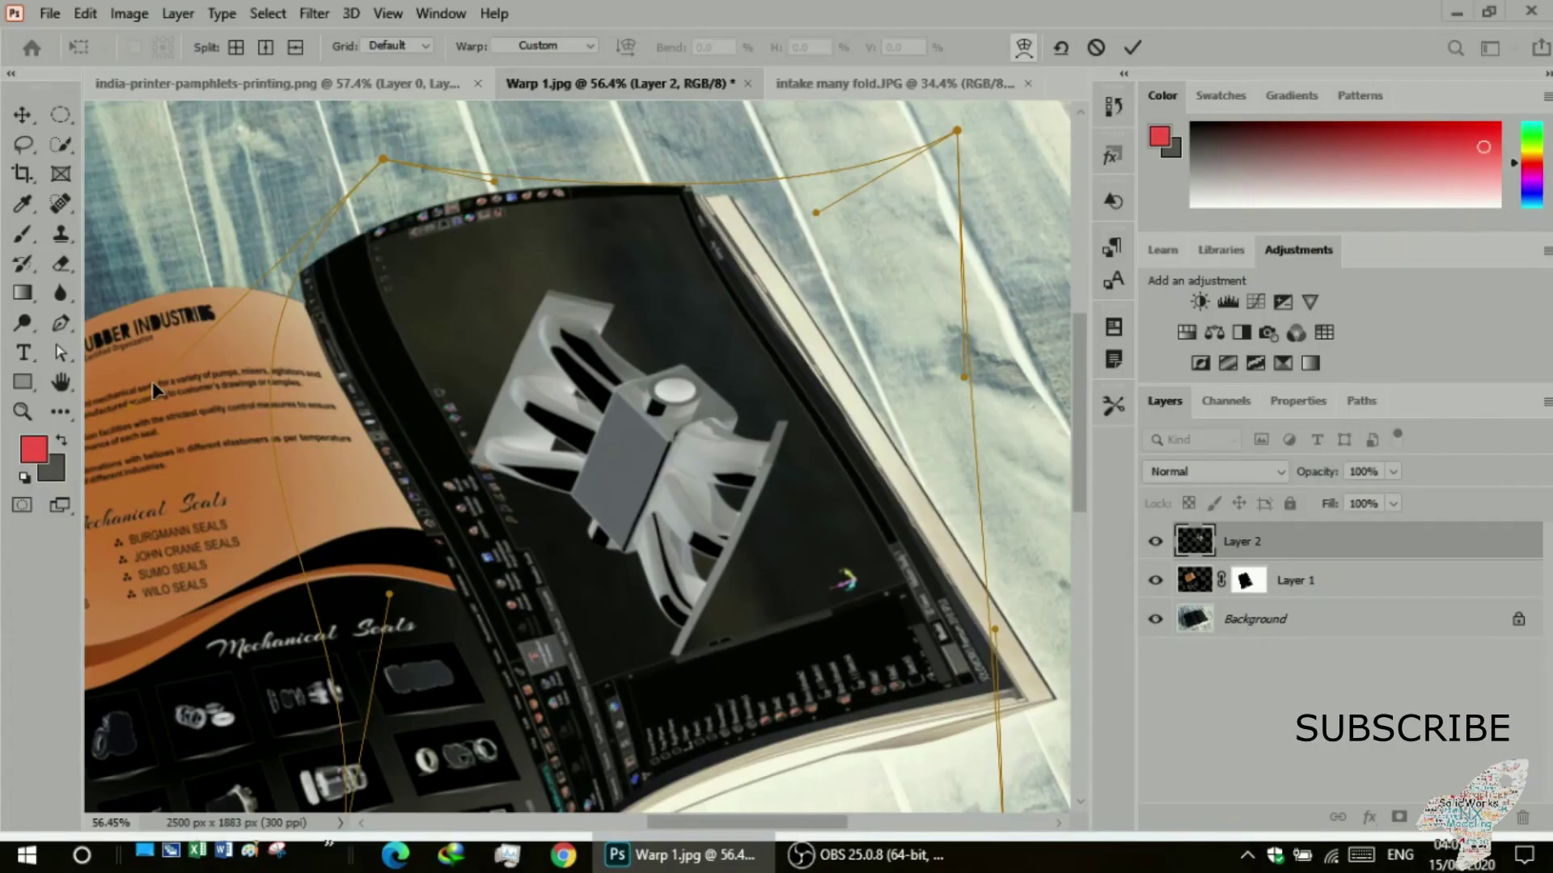
# - Warp the screenshot's left edge and top-left corner to follow the magazine spine
pyautogui.scroll(1, 222, 351)
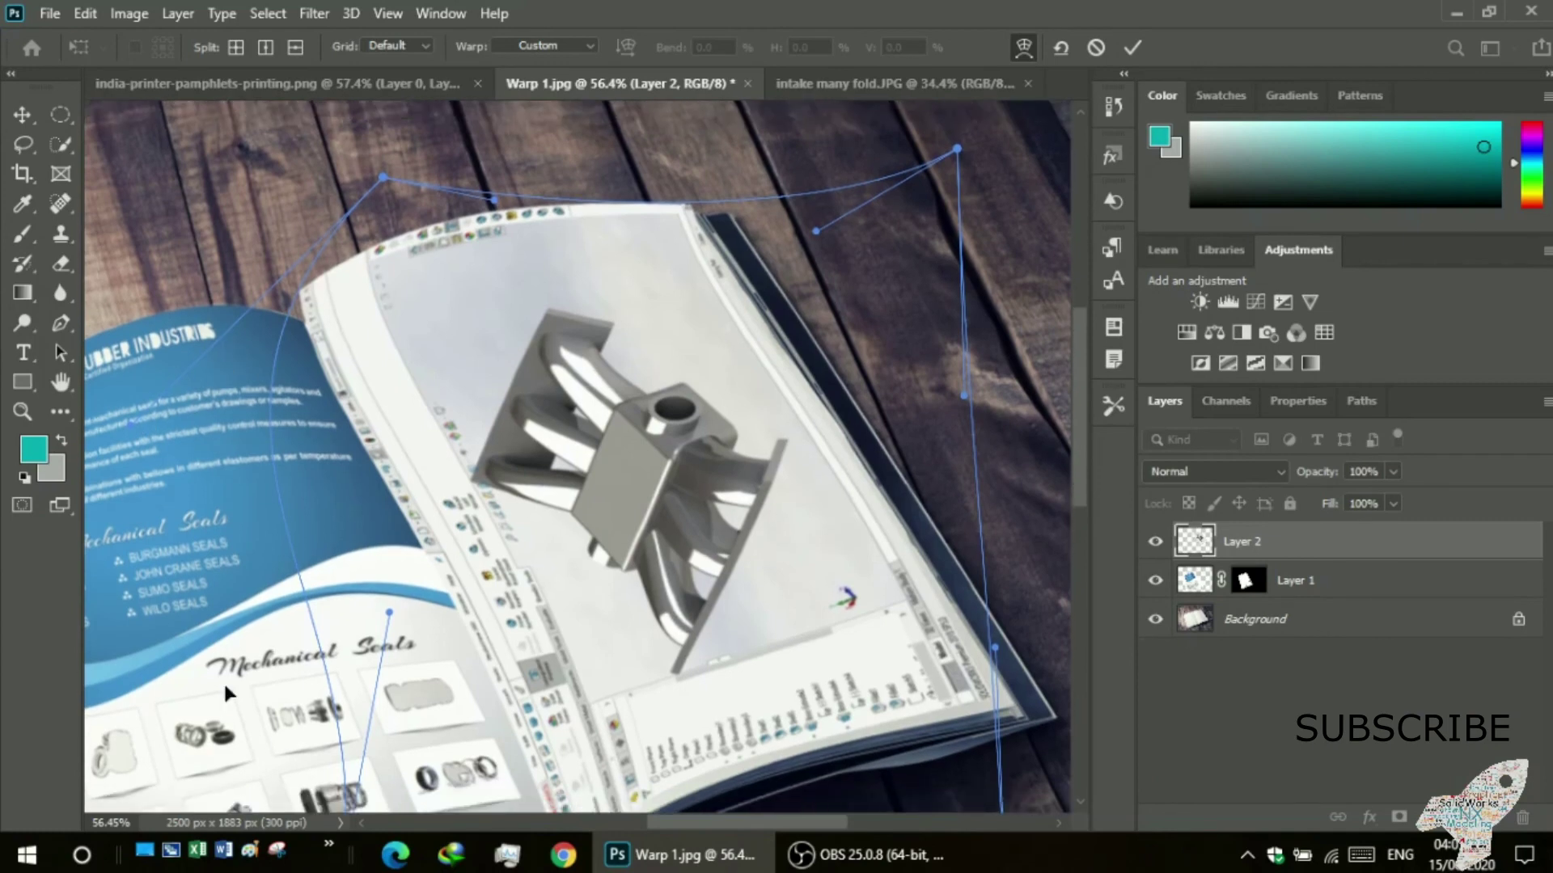
pyautogui.hscroll(-2, 723, 817)
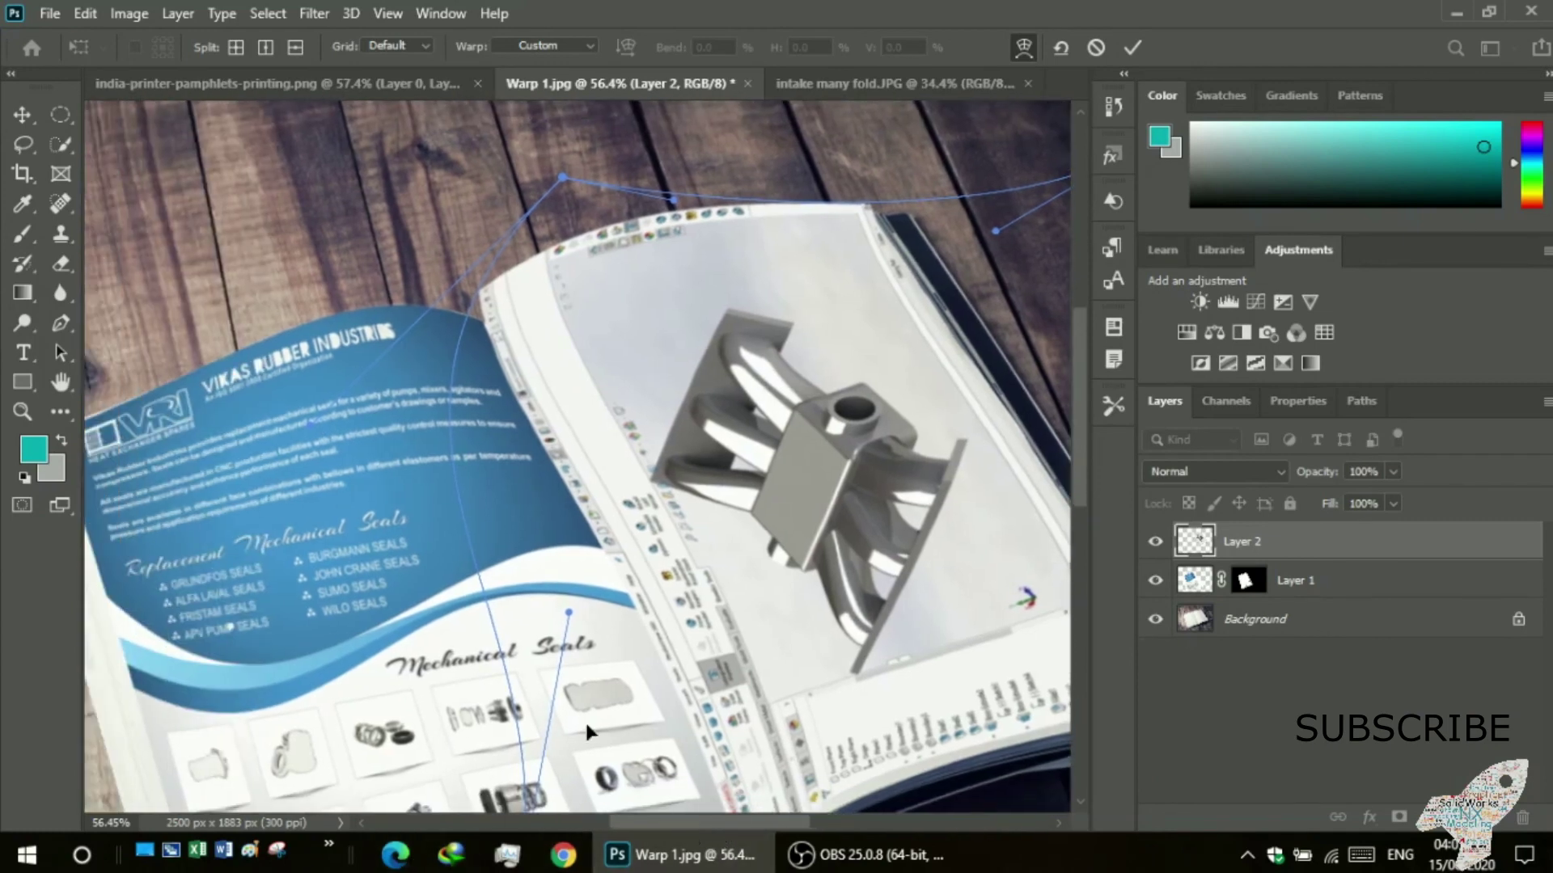
pyautogui.moveTo(318, 422)
pyautogui.mouseDown()
pyautogui.moveTo(336, 473)
pyautogui.moveTo(357, 437)
pyautogui.mouseUp()
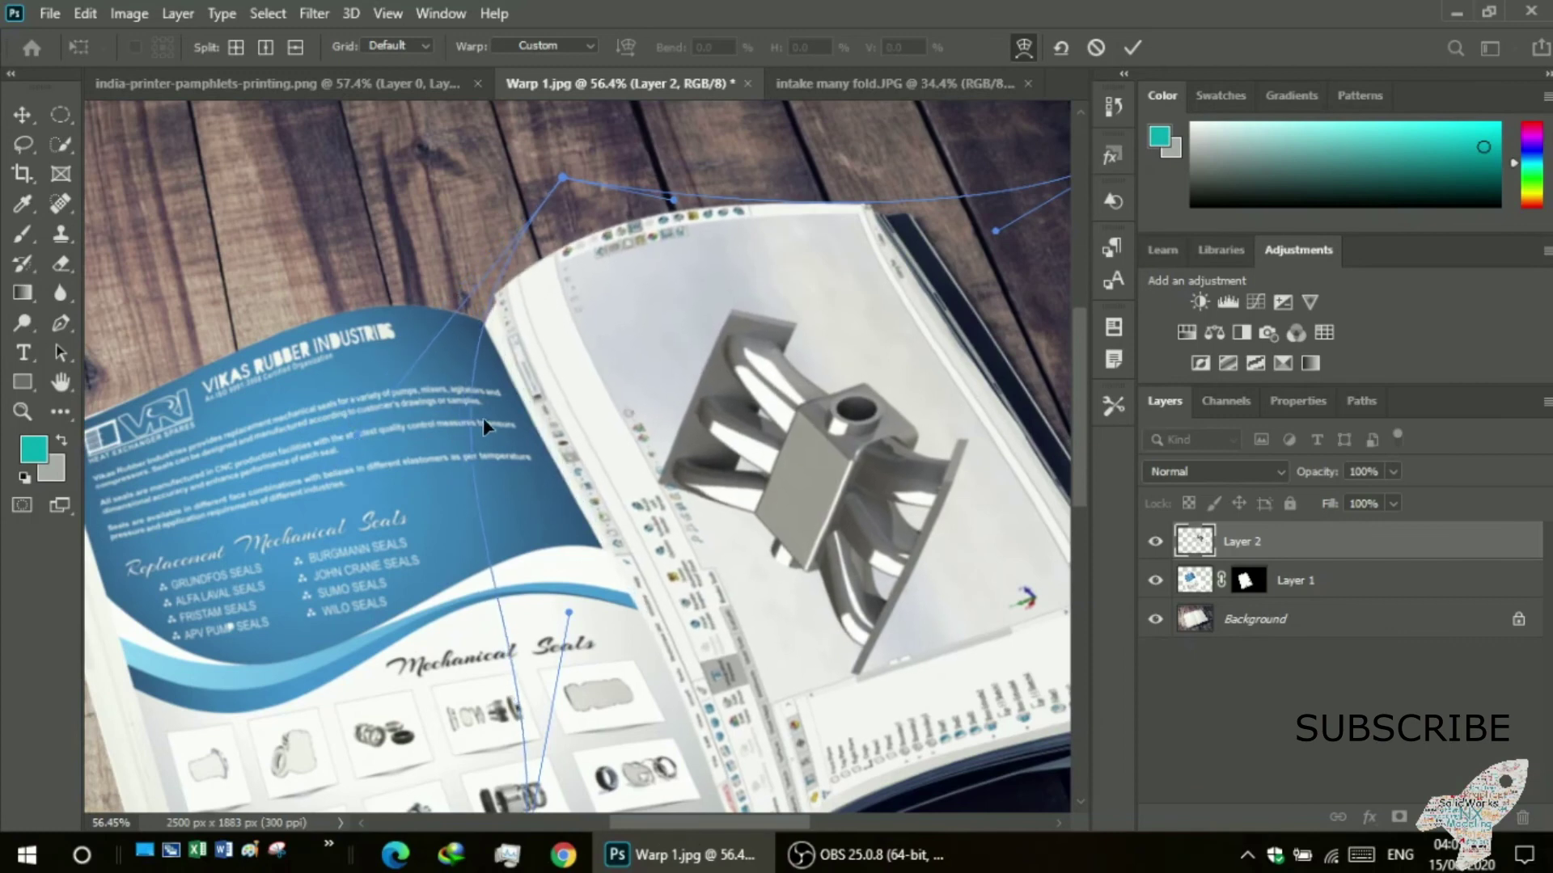
pyautogui.moveTo(476, 378)
pyautogui.mouseDown()
pyautogui.moveTo(463, 411)
pyautogui.moveTo(477, 422)
pyautogui.mouseUp()
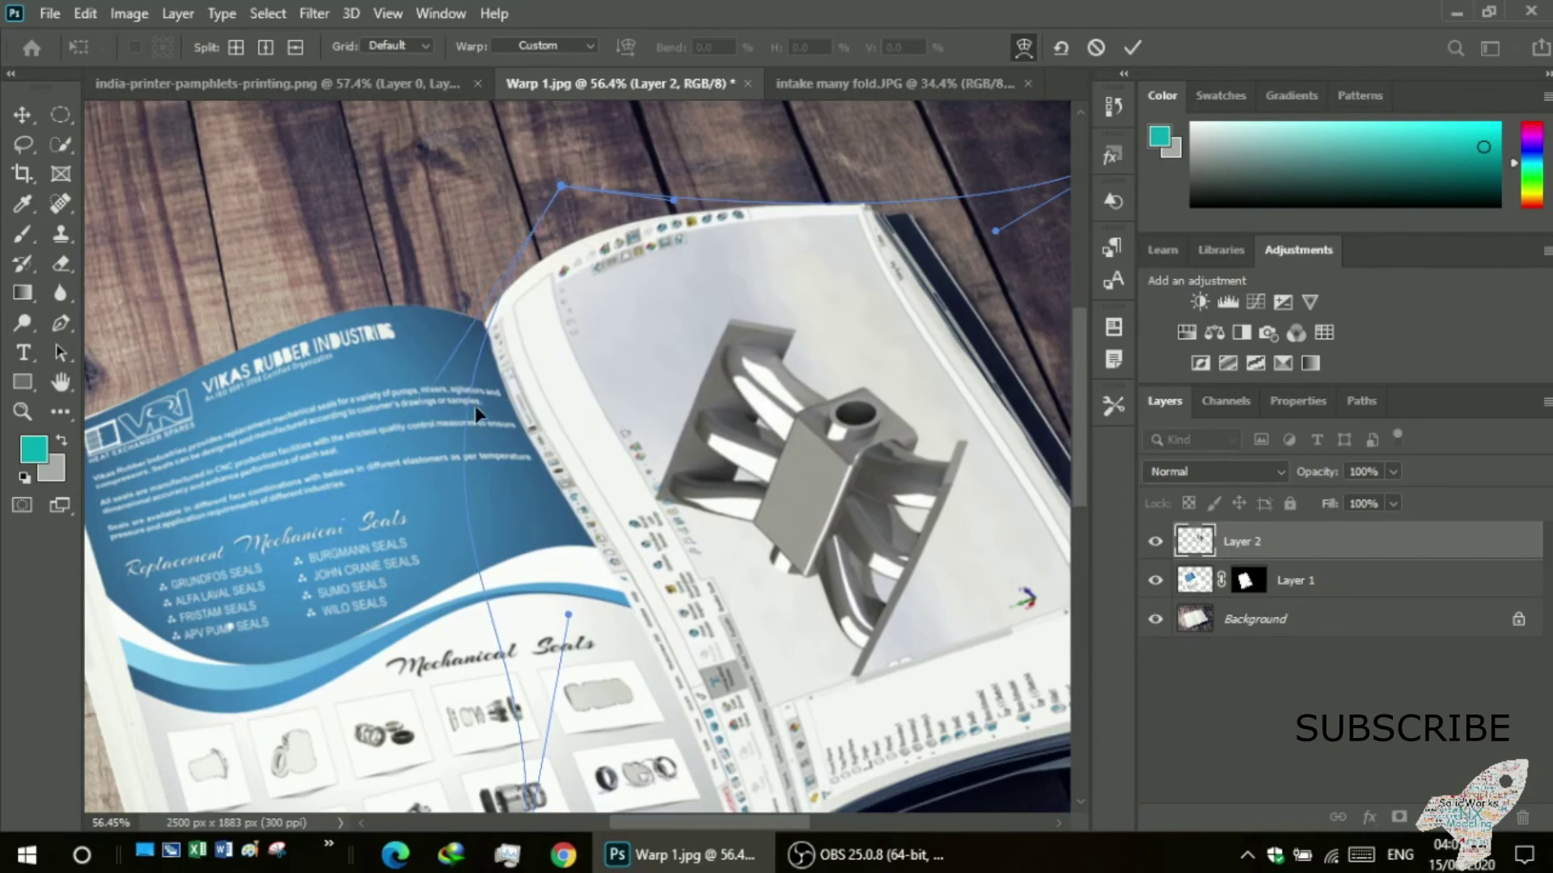
pyautogui.moveTo(558, 194); pyautogui.dragTo(552, 182)
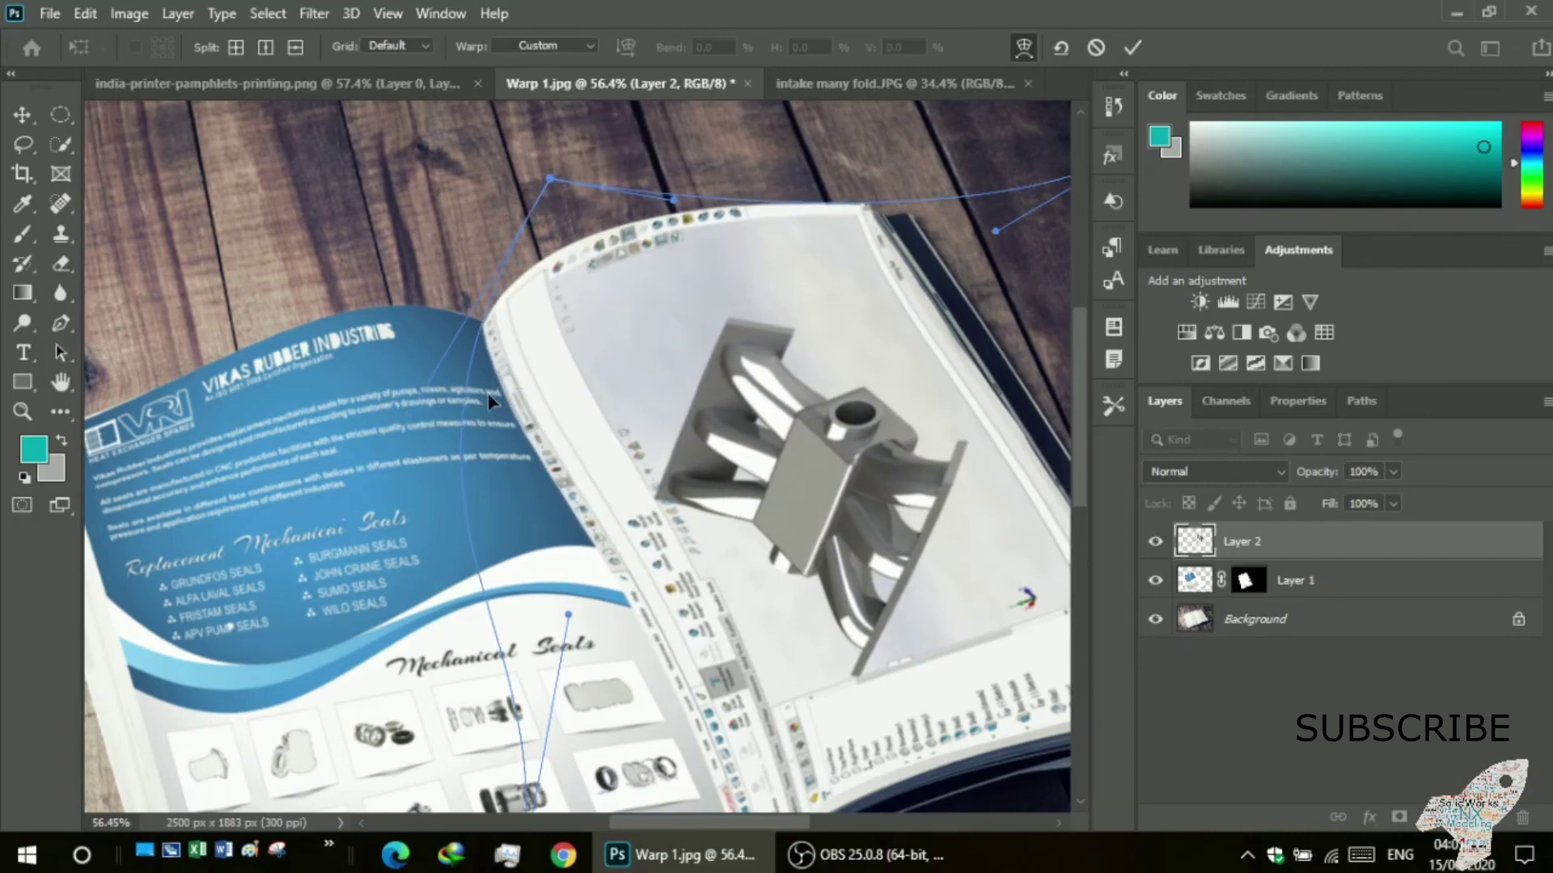
pyautogui.moveTo(464, 409); pyautogui.dragTo(481, 401)
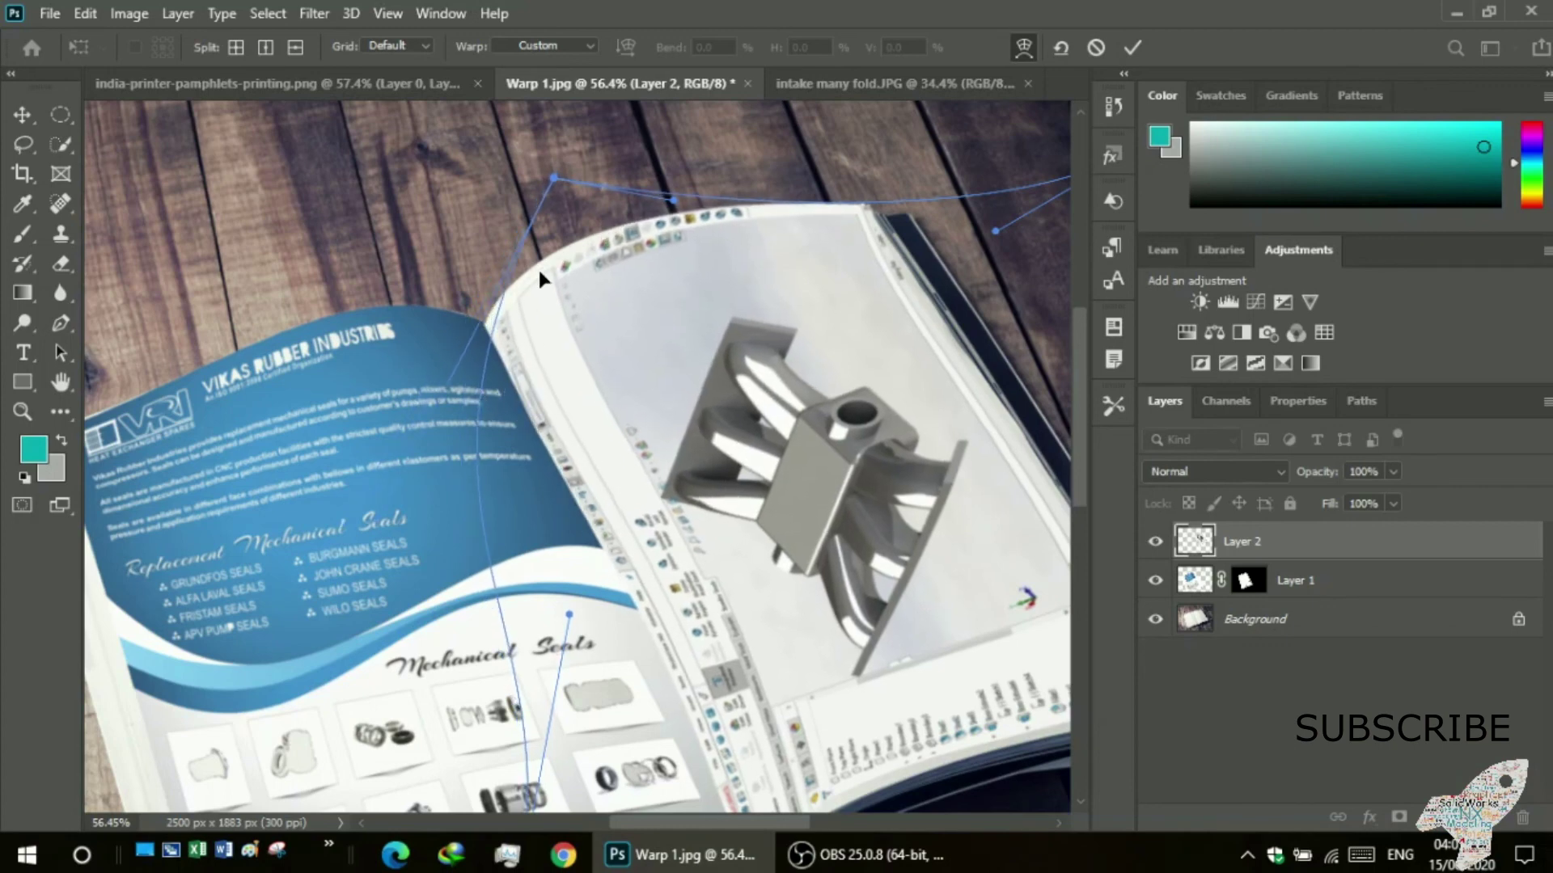
pyautogui.moveTo(553, 180); pyautogui.dragTo(518, 189)
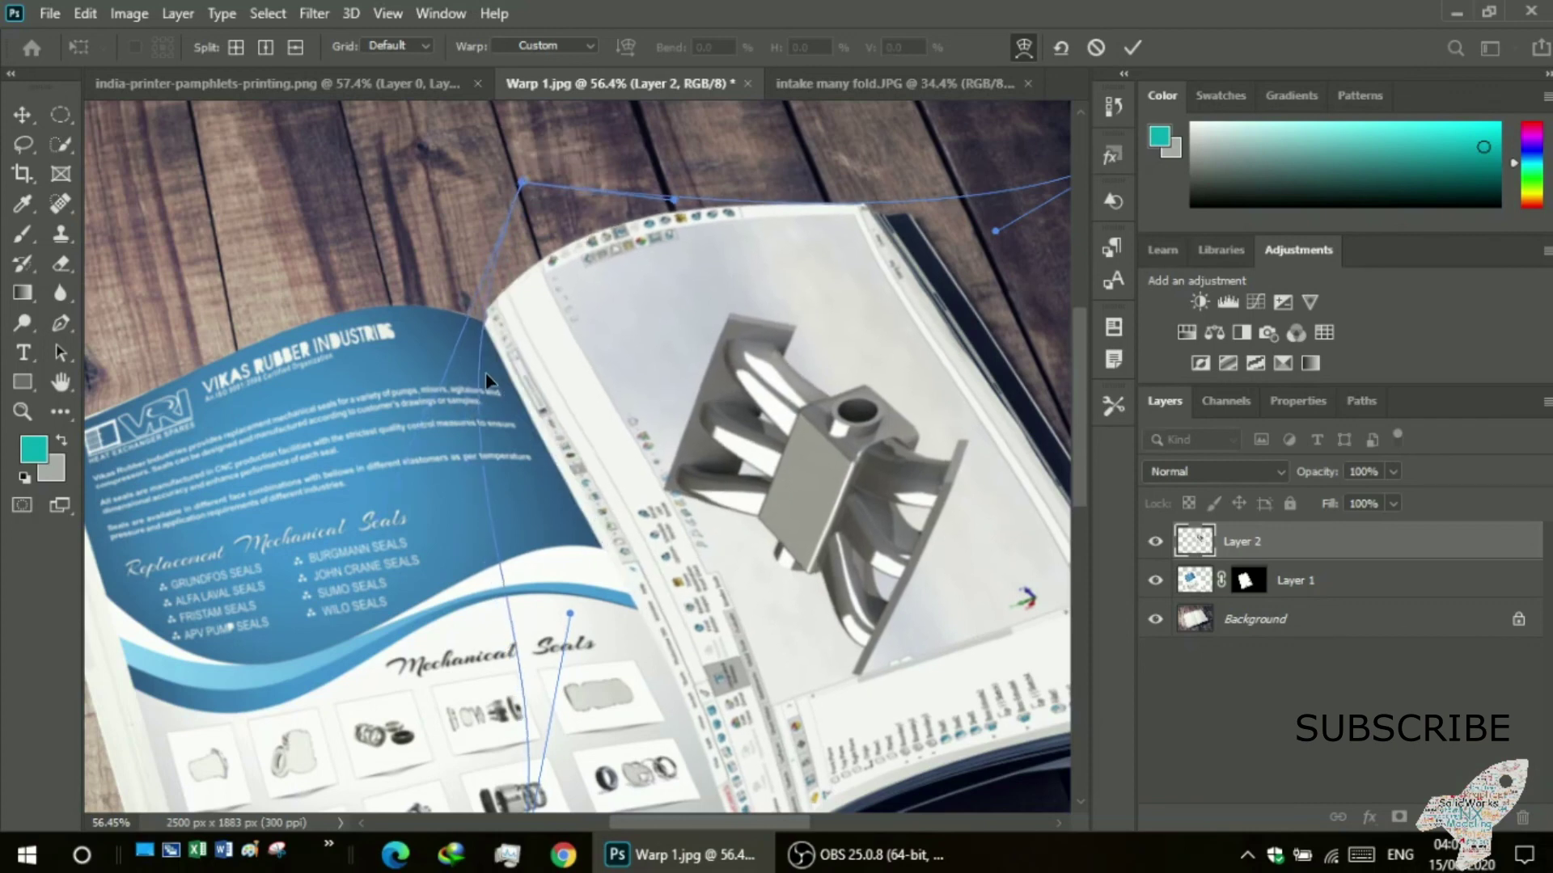
pyautogui.moveTo(477, 388); pyautogui.dragTo(483, 390)
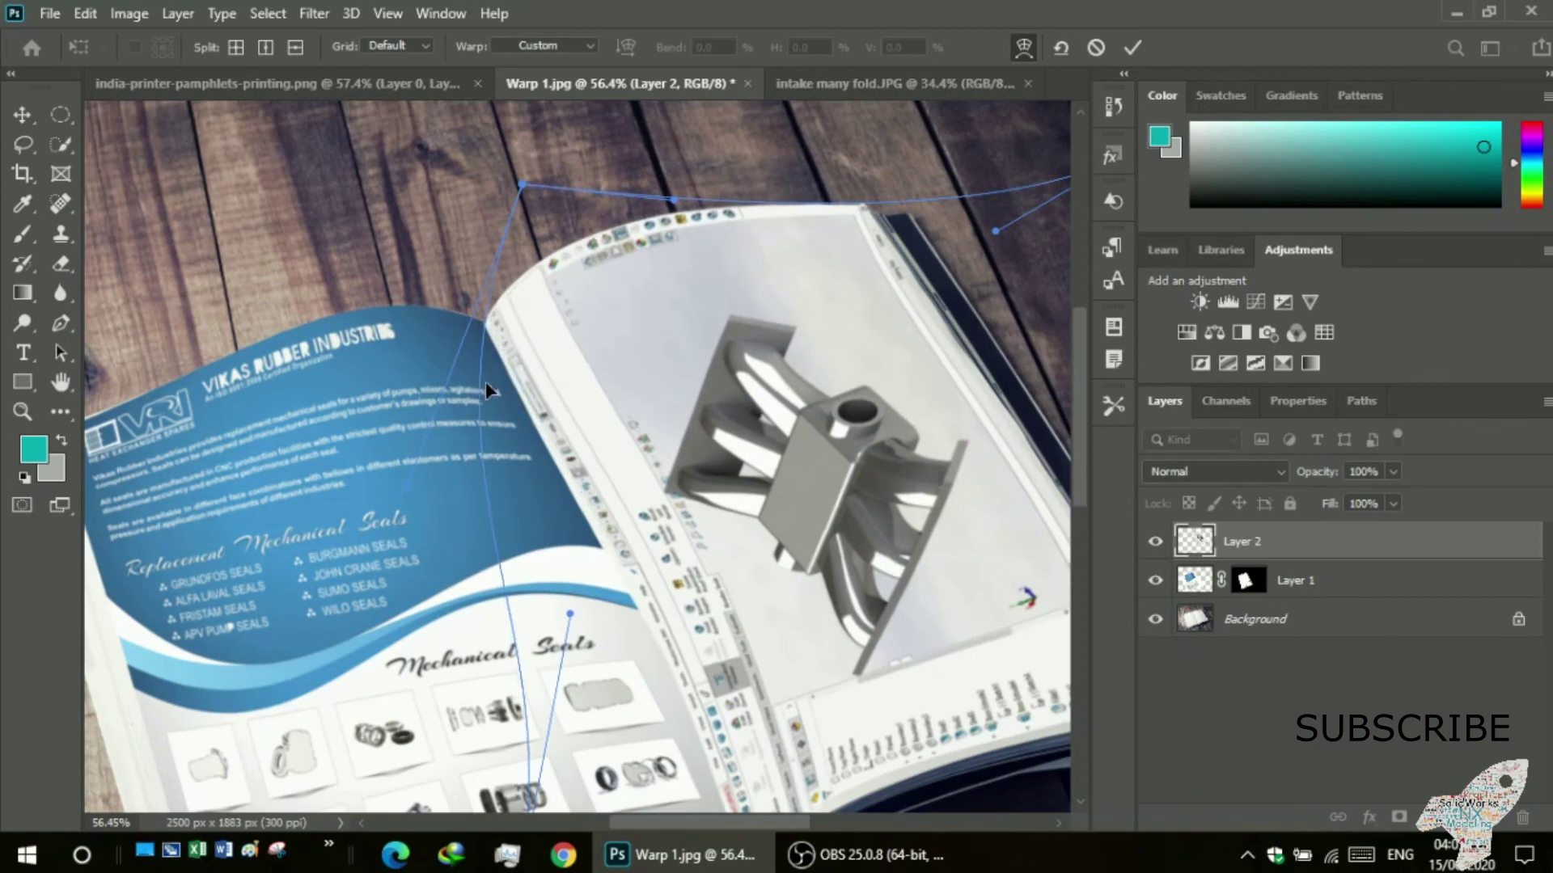
# - Bend the screenshot's lower part along the fold, pin its bottom corner, and commit the warp
pyautogui.scroll(-2, 646, 629)
pyautogui.scroll(-2, 647, 635)
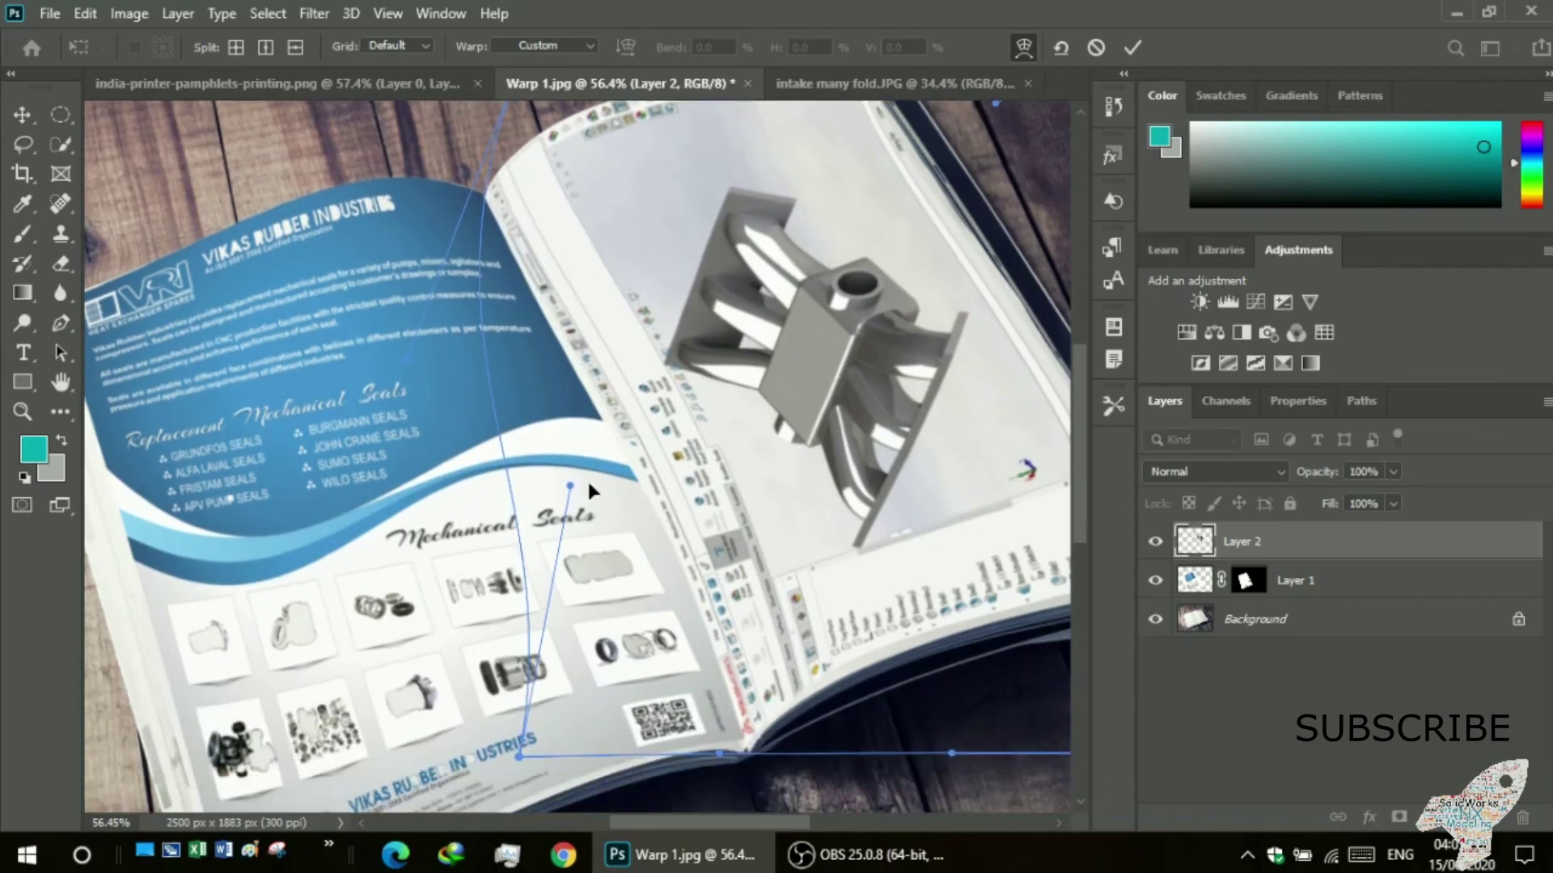
pyautogui.moveTo(508, 455)
pyautogui.mouseDown()
pyautogui.moveTo(540, 522)
pyautogui.moveTo(534, 502)
pyautogui.mouseUp()
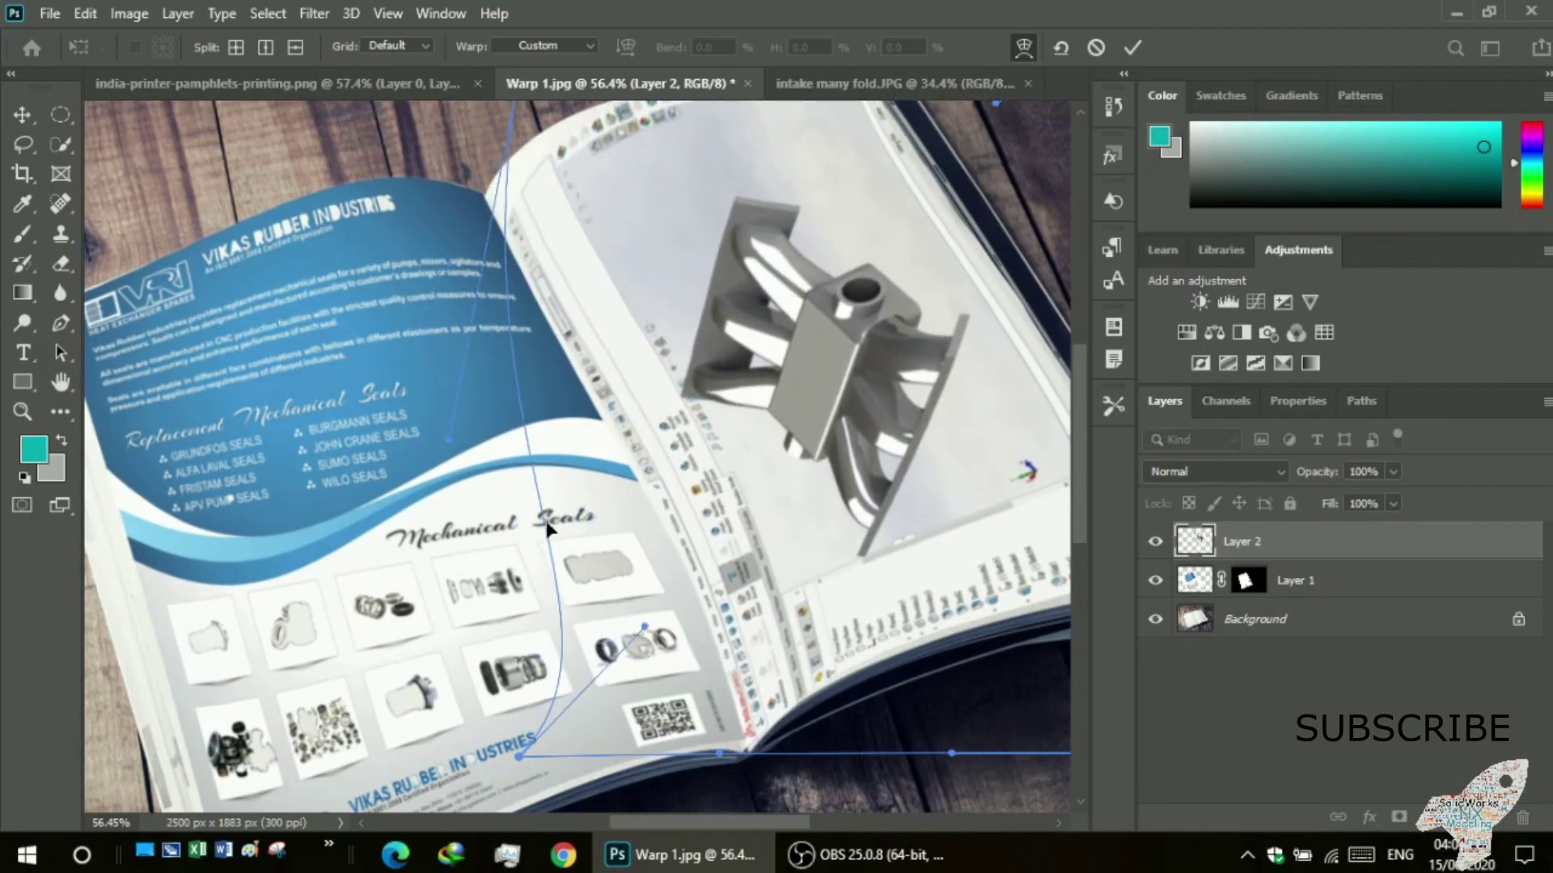
pyautogui.moveTo(532, 493); pyautogui.dragTo(512, 469)
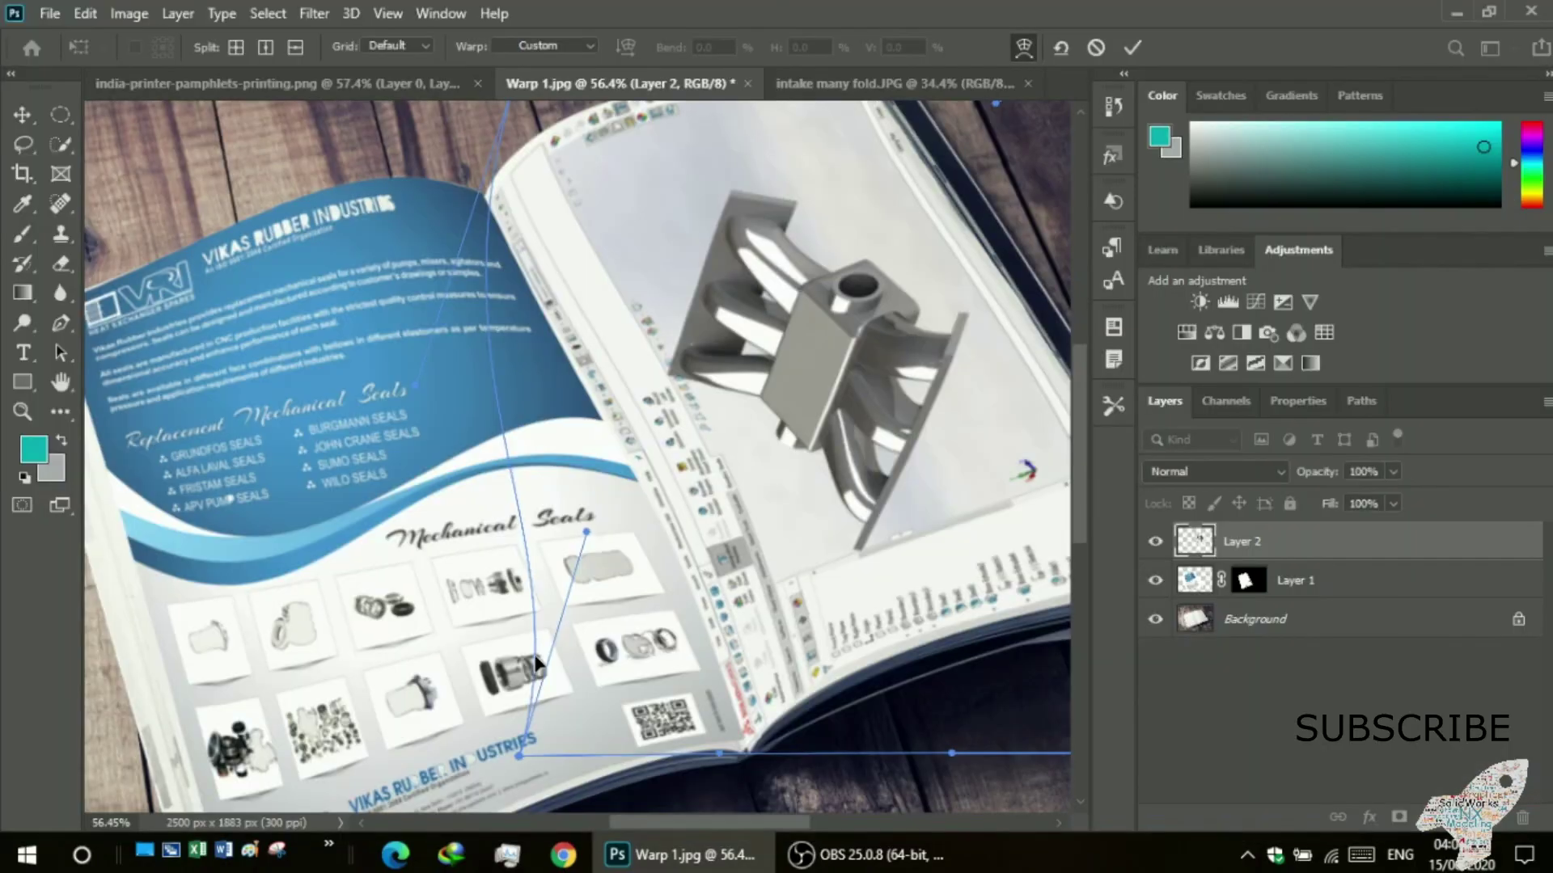
pyautogui.moveTo(535, 678)
pyautogui.mouseDown()
pyautogui.moveTo(522, 595)
pyautogui.moveTo(519, 614)
pyautogui.mouseUp()
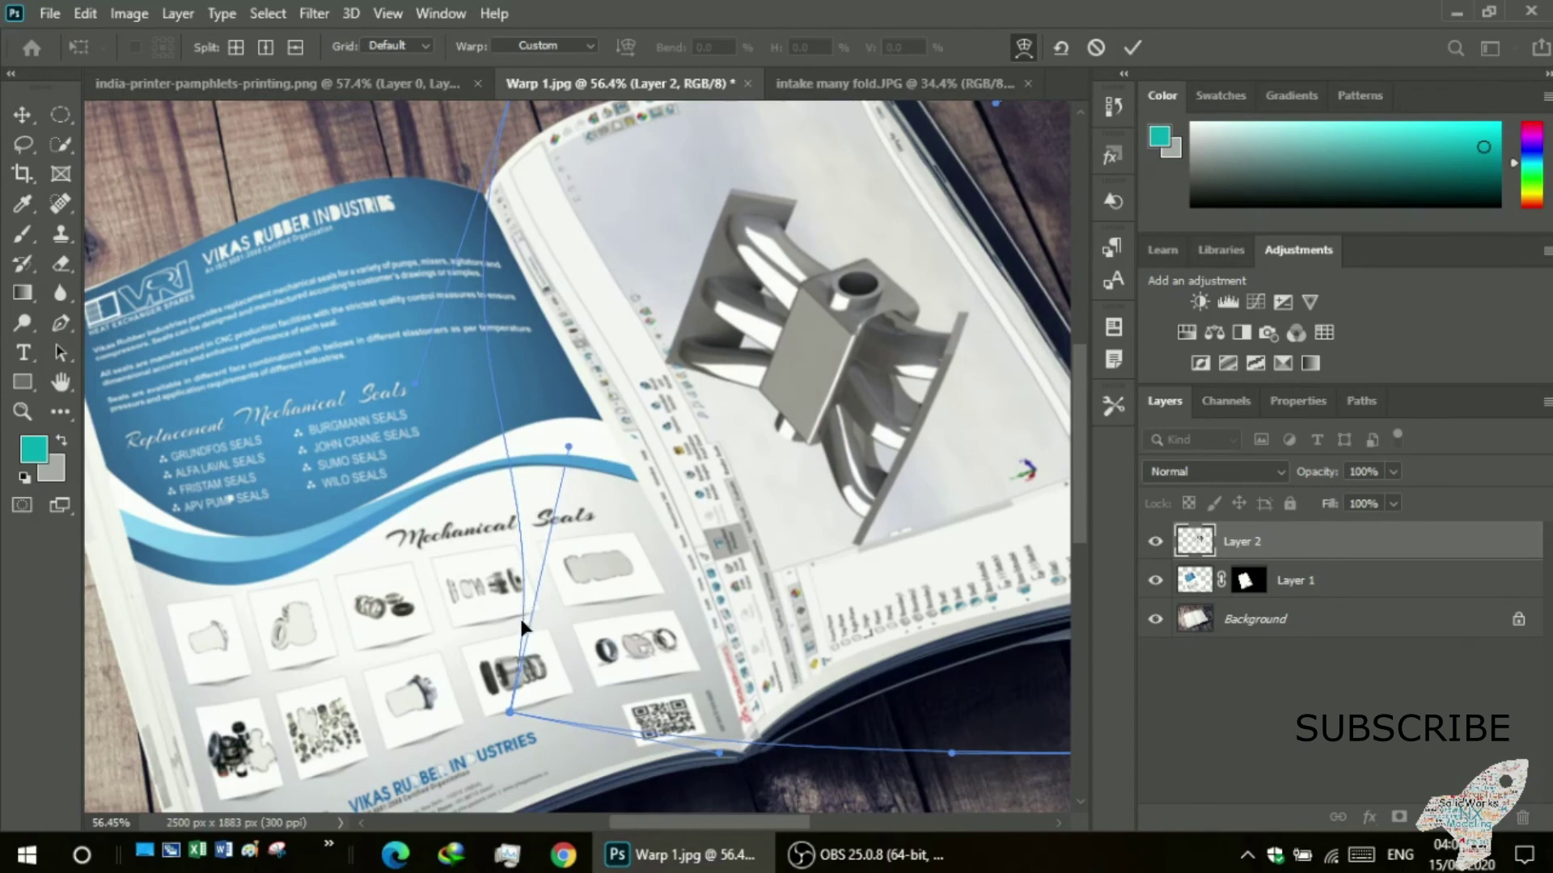
pyautogui.click(511, 710)
pyautogui.moveTo(512, 710); pyautogui.dragTo(524, 720)
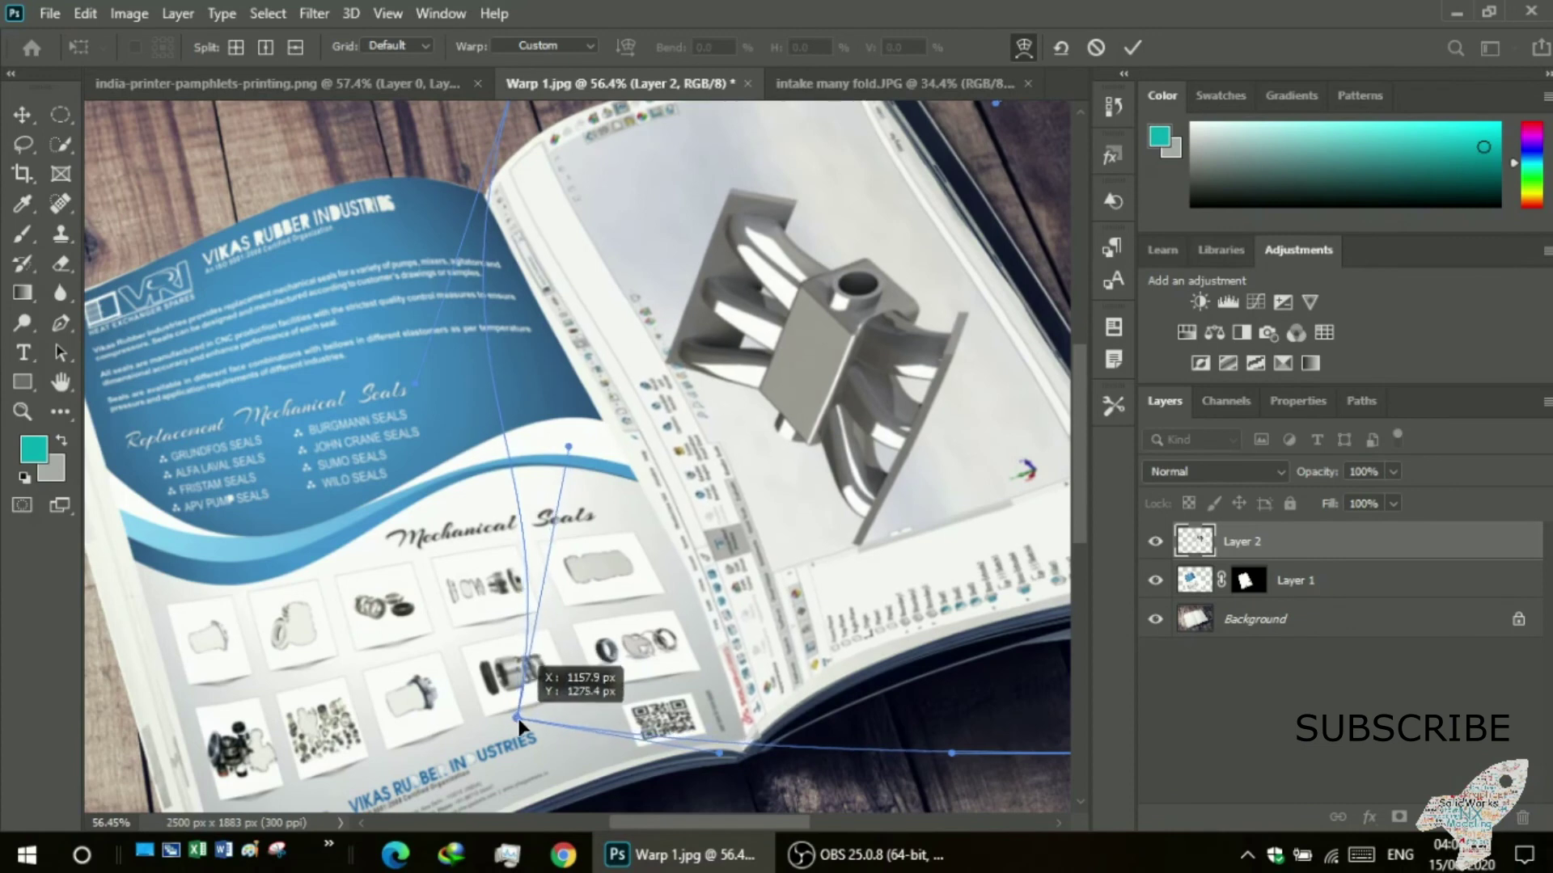
pyautogui.press('Return')
# - Zoom out to 30.25% to view the whole magazine mock-up and open the File menu to save it
pyautogui.press('z')
pyautogui.scroll(3, 700, 478)
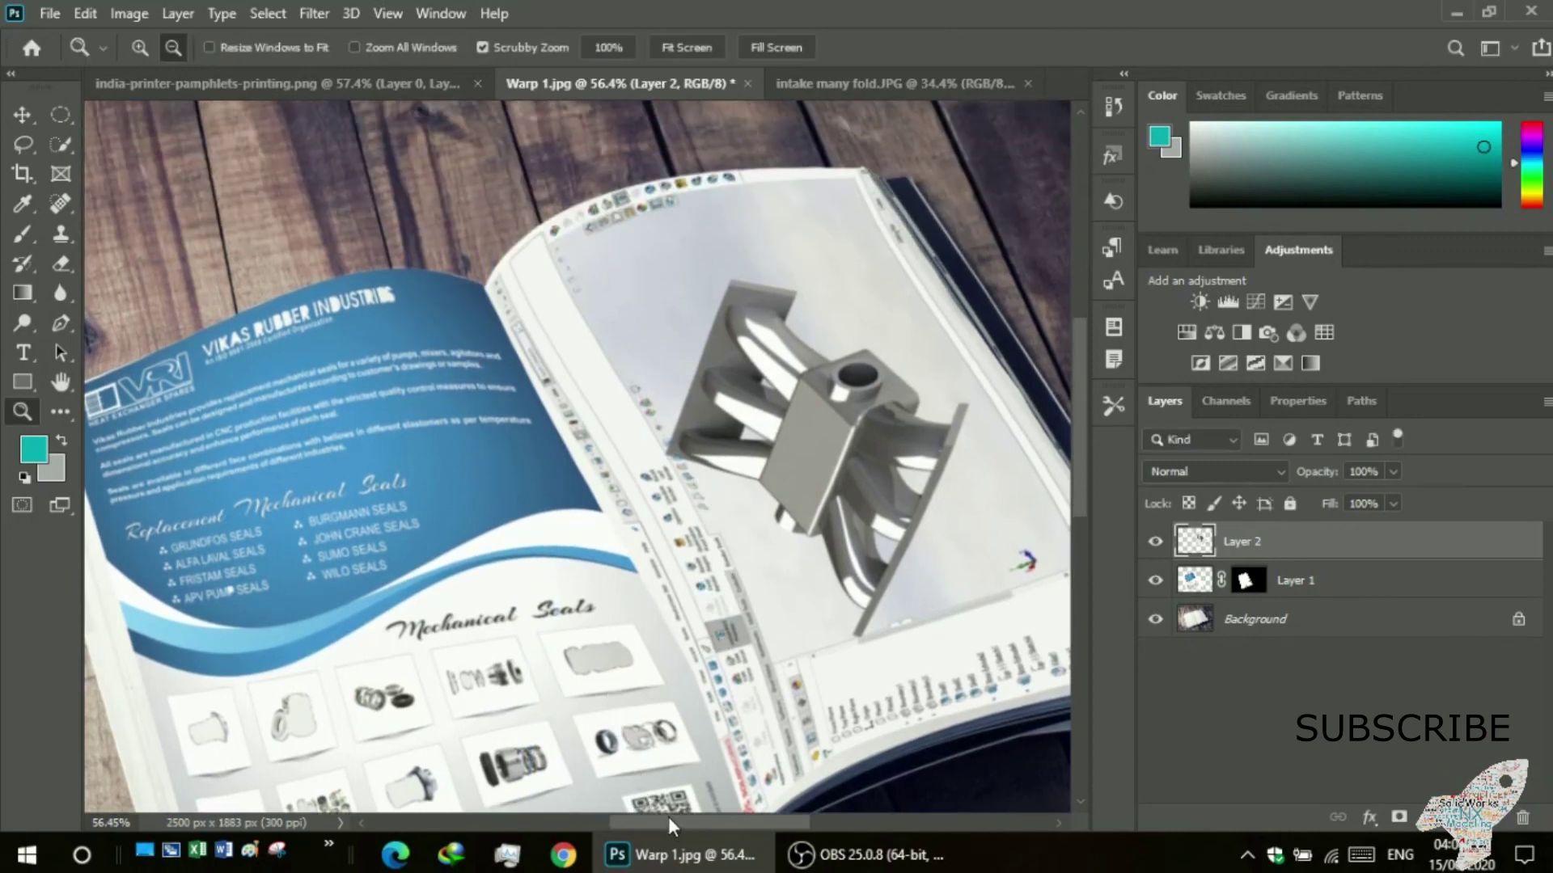
pyautogui.moveTo(670, 818); pyautogui.dragTo(718, 819)
pyautogui.scroll(-2, 693, 706)
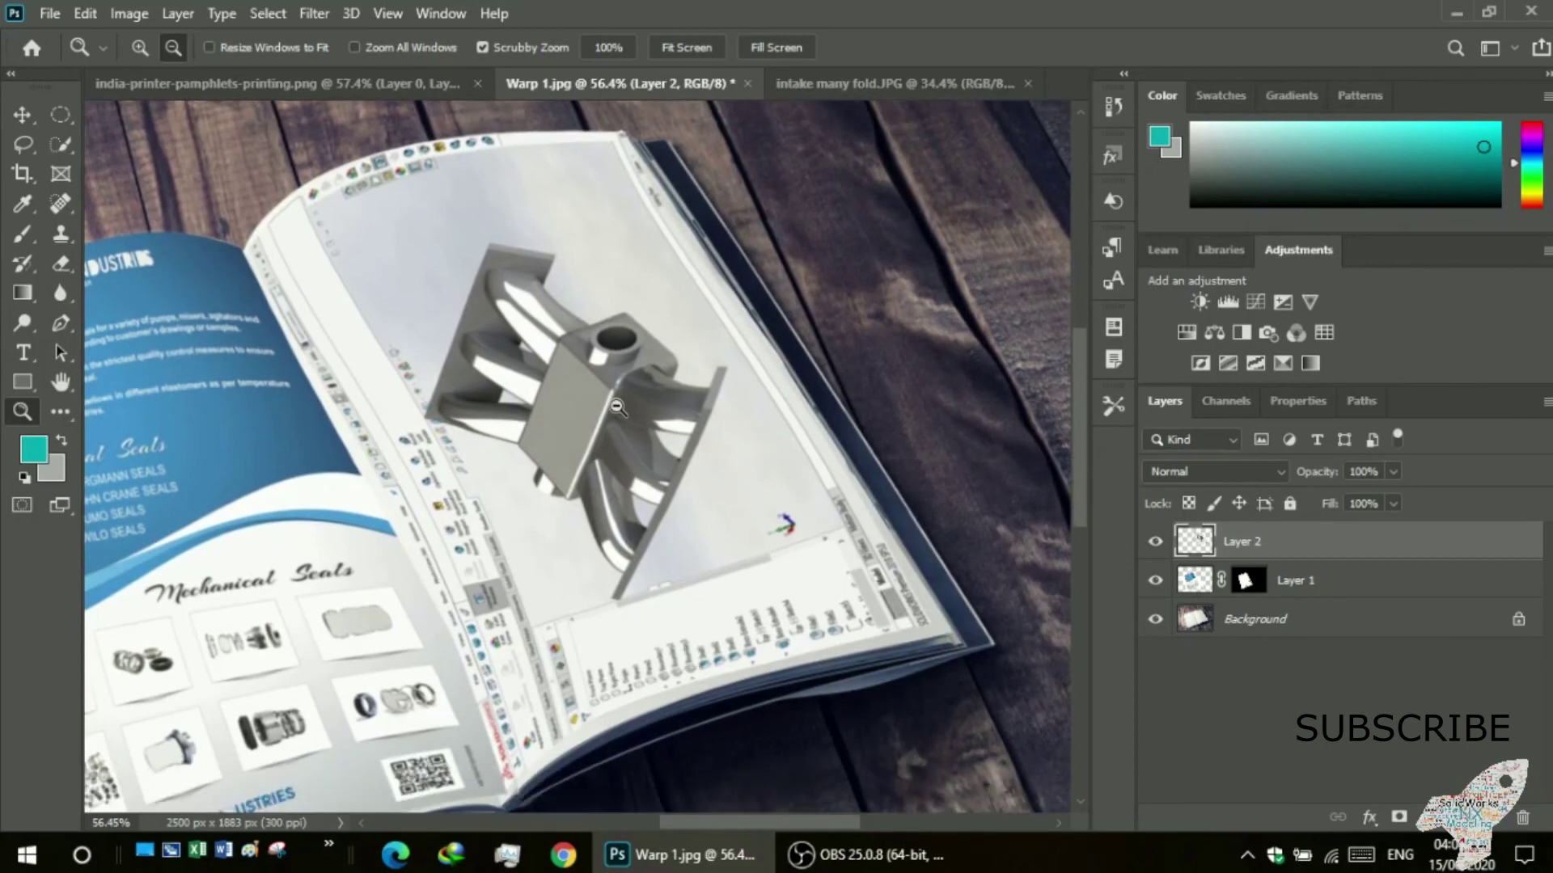
pyautogui.moveTo(617, 406); pyautogui.dragTo(513, 436)
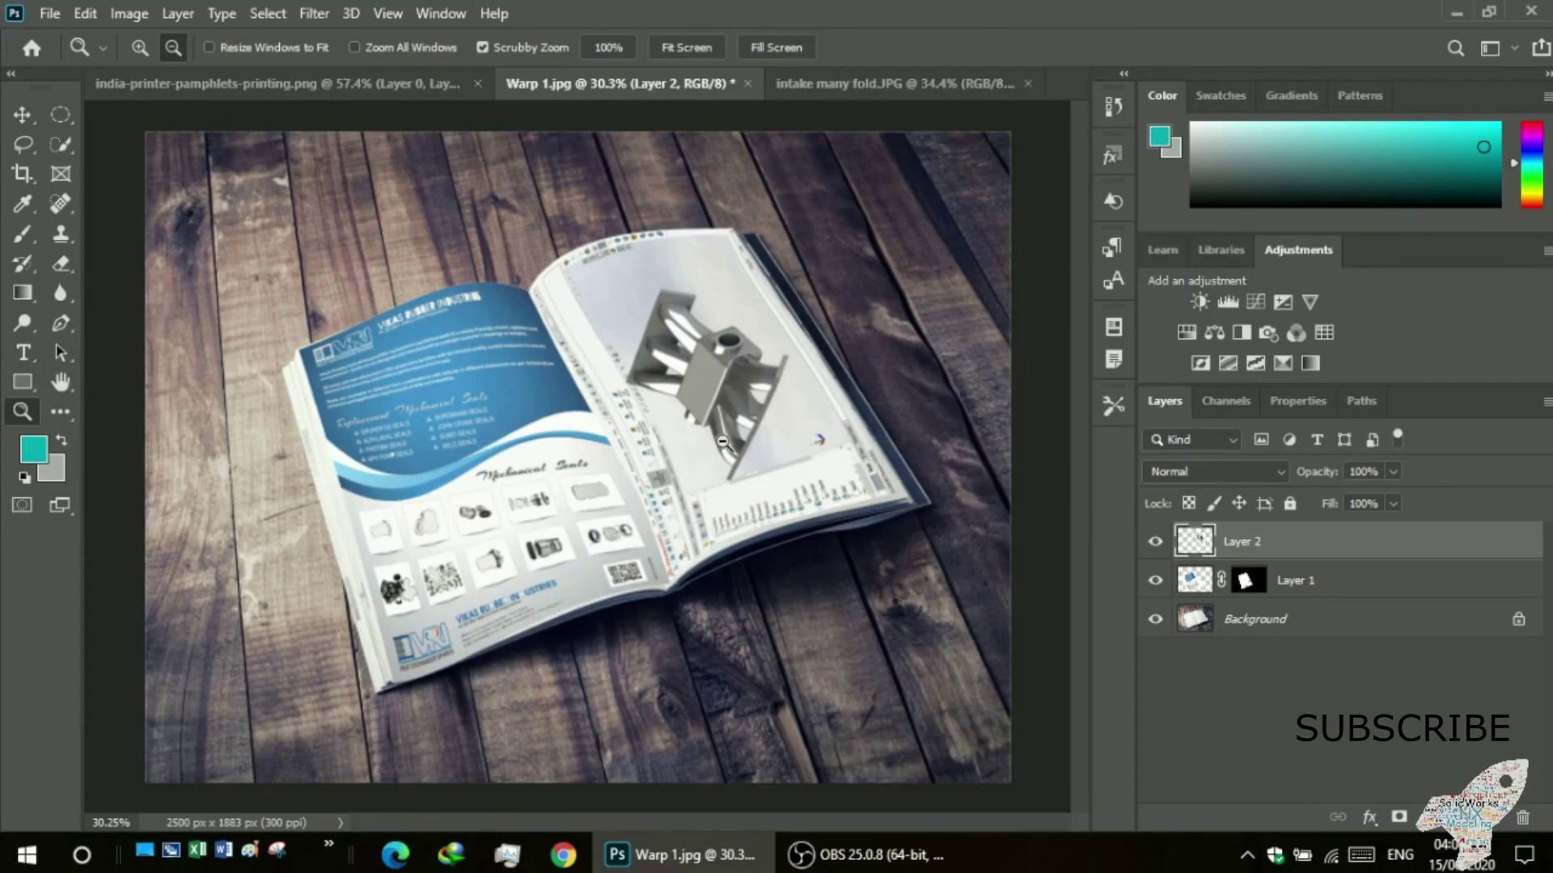
pyautogui.click(43, 15)
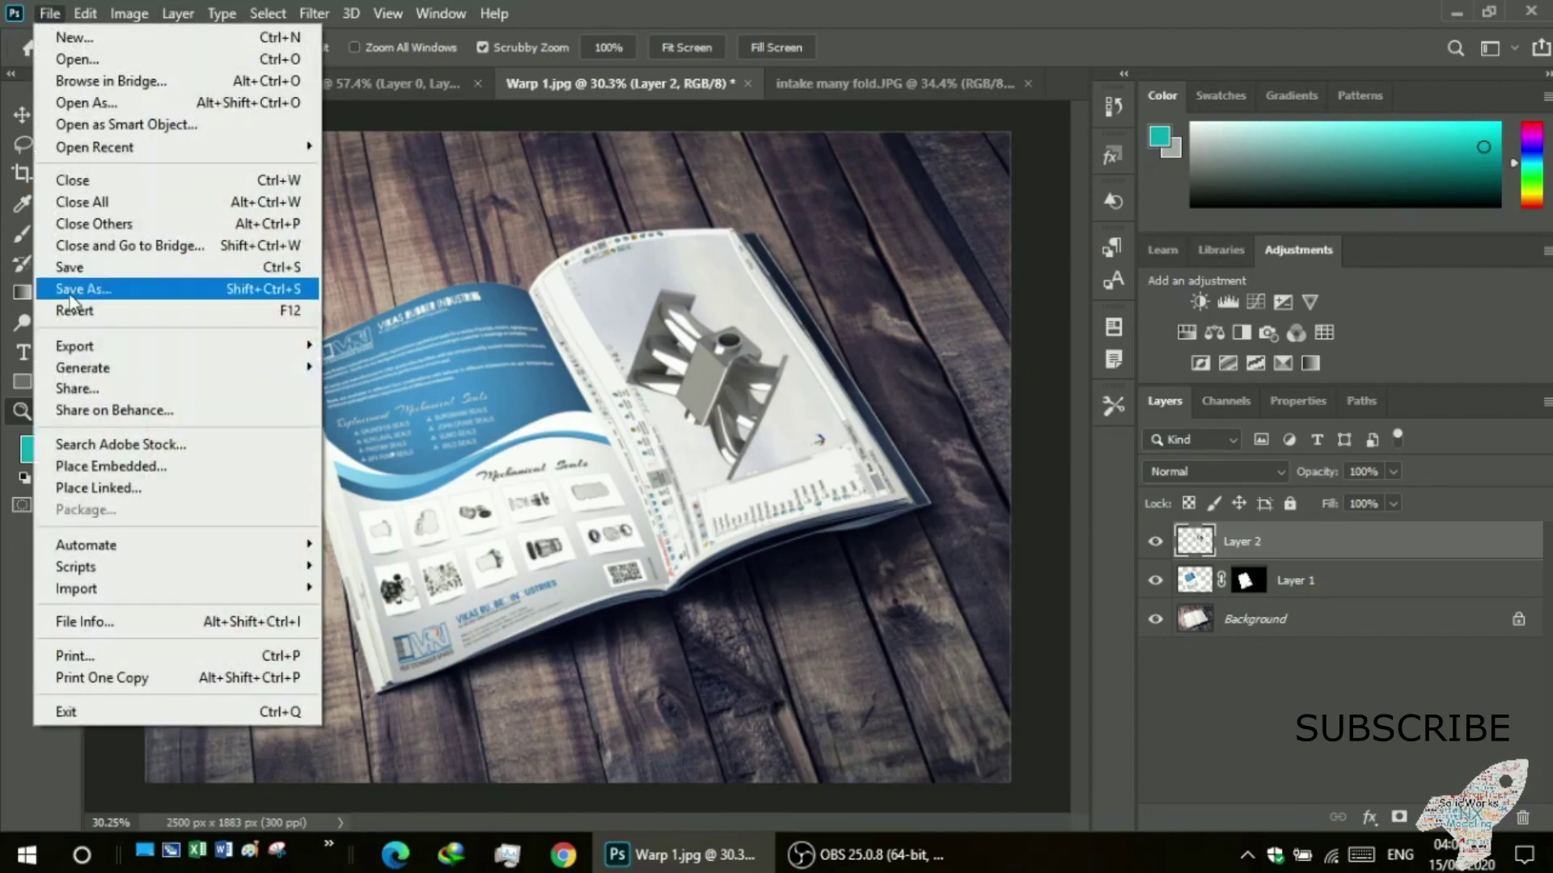